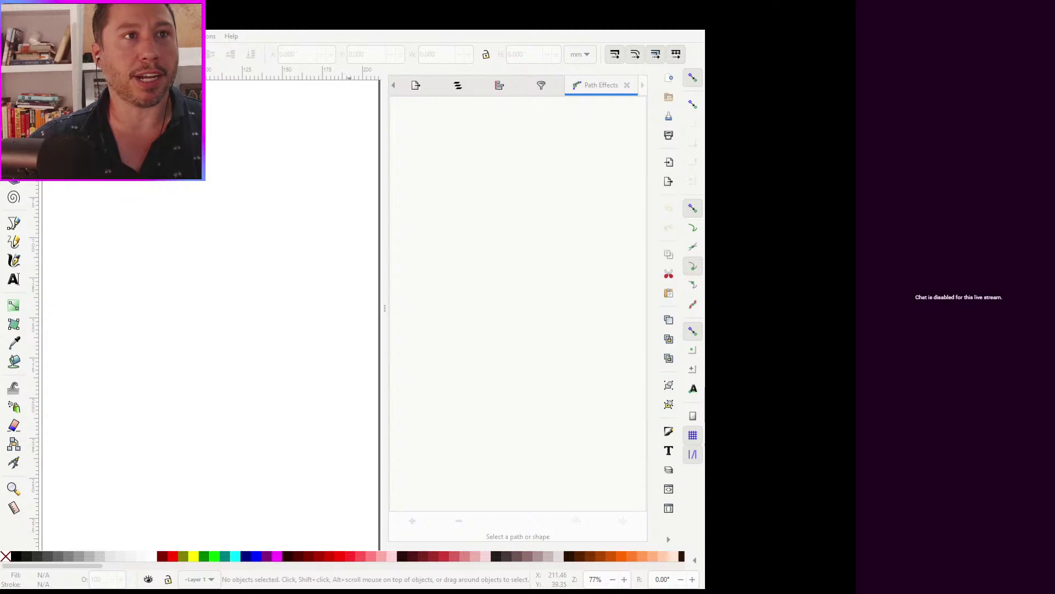
Maximize the window and move the purple-sky gate image and the blue-sky character image off the page, to opposite sides
{"action": "key", "text": "super+Up"}
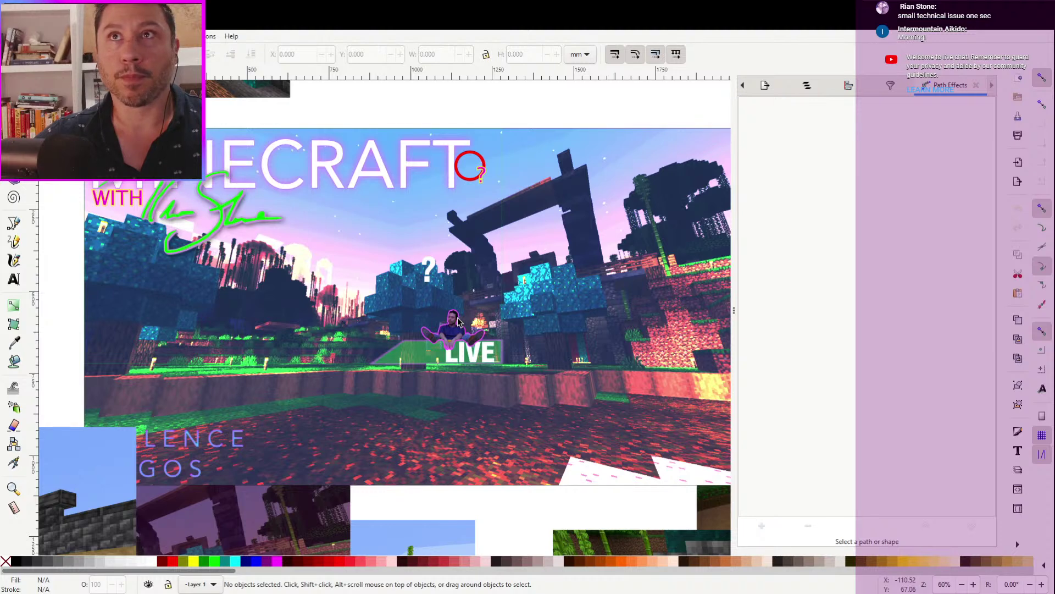
{"action": "scroll", "coordinate": [458, 318], "scroll_direction": "down", "scroll_amount": 2}
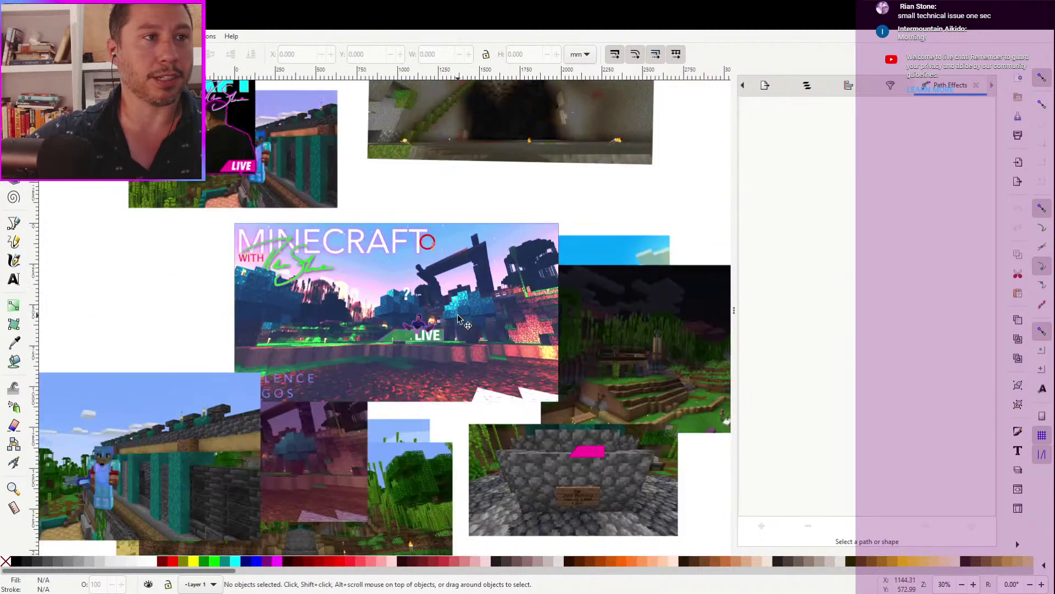
{"action": "left_click_drag", "start_coordinate": [514, 302], "coordinate": [66, 329]}
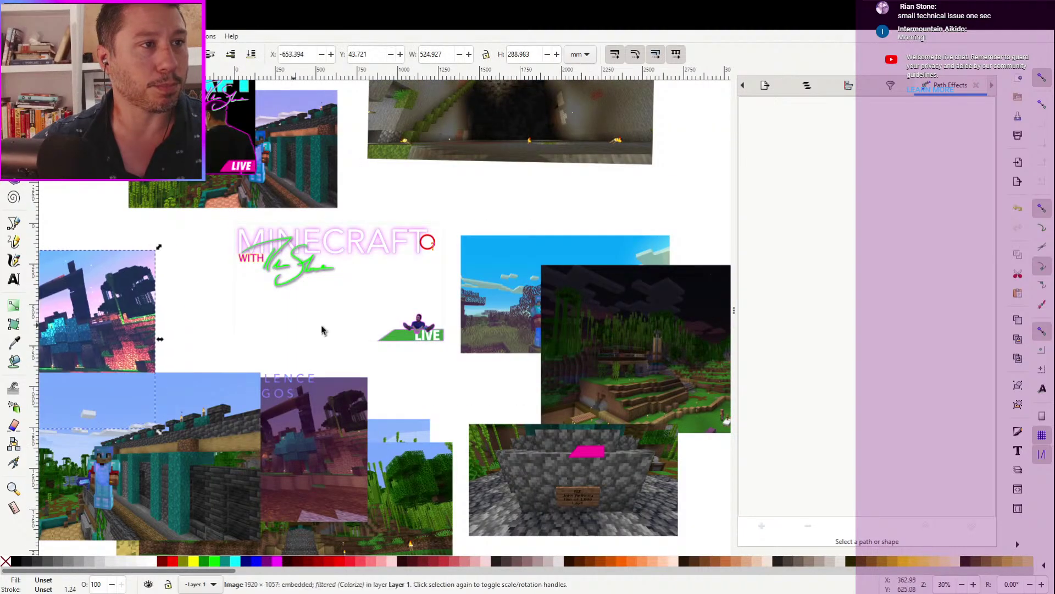
{"action": "left_click_drag", "start_coordinate": [474, 250], "coordinate": [587, 161]}
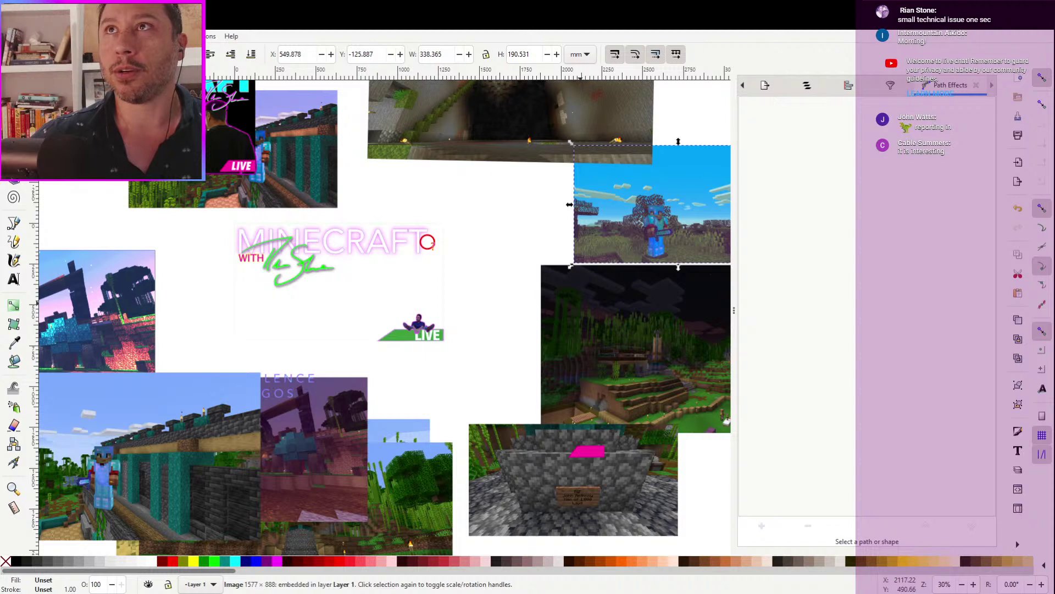
{"action": "key", "text": "alt+Tab"}
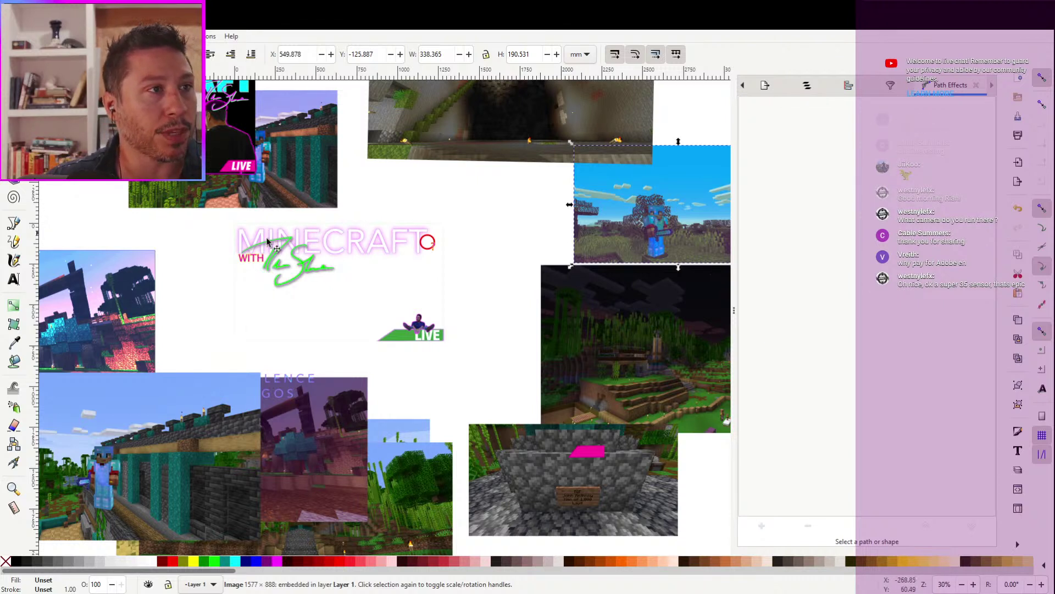
{"action": "scroll", "coordinate": [497, 292], "scroll_direction": "up", "scroll_amount": 1}
{"action": "scroll", "coordinate": [498, 292], "scroll_direction": "left", "scroll_amount": 1}
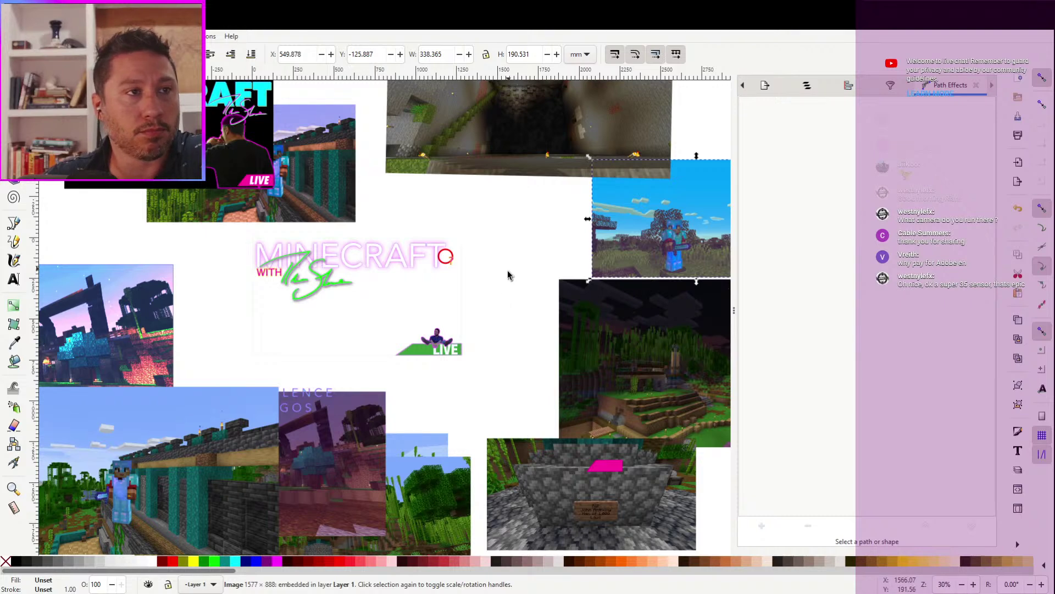
{"action": "scroll", "coordinate": [509, 275], "scroll_direction": "up", "scroll_amount": 2}
{"action": "scroll", "coordinate": [508, 275], "scroll_direction": "left", "scroll_amount": 2}
{"action": "scroll", "coordinate": [572, 281], "scroll_direction": "down", "scroll_amount": 4}
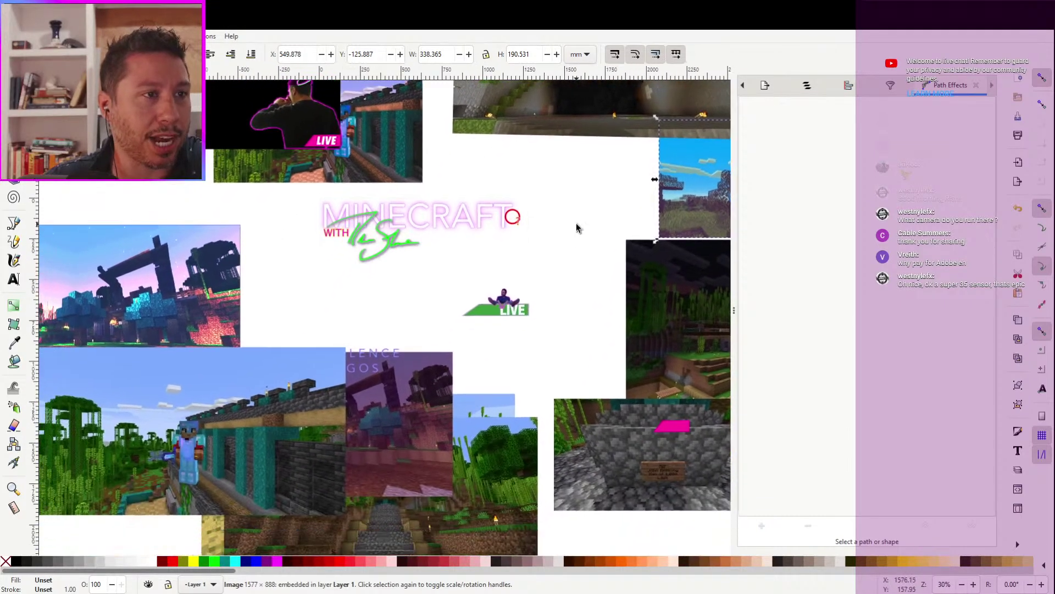
{"action": "scroll", "coordinate": [611, 286], "scroll_direction": "down", "scroll_amount": 3}
{"action": "scroll", "coordinate": [610, 286], "scroll_direction": "left", "scroll_amount": 4}
{"action": "scroll", "coordinate": [629, 277], "scroll_direction": "up", "scroll_amount": 2}
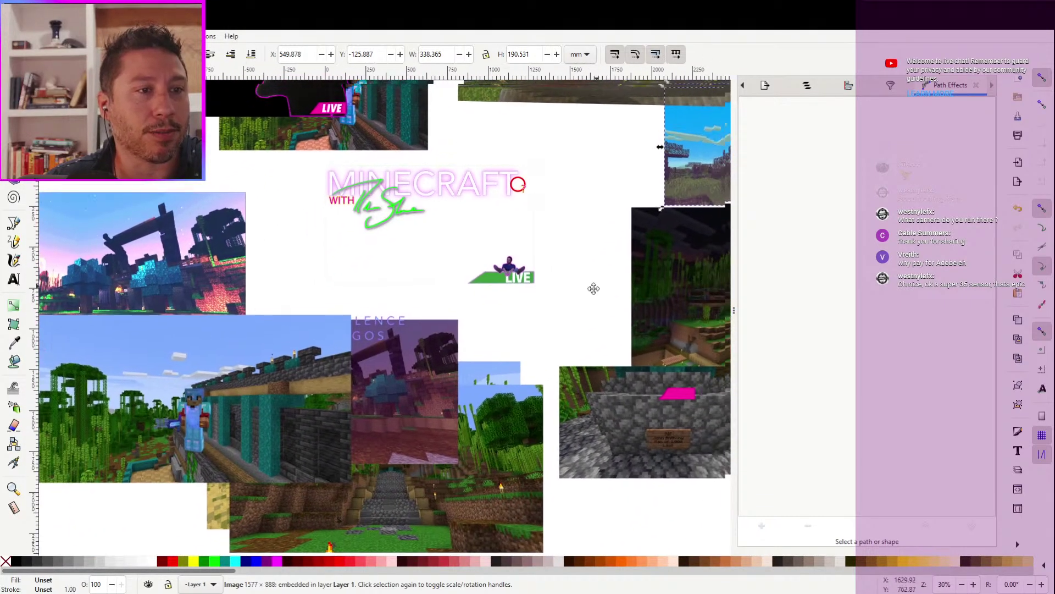
{"action": "scroll", "coordinate": [594, 287], "scroll_direction": "right", "scroll_amount": 3}
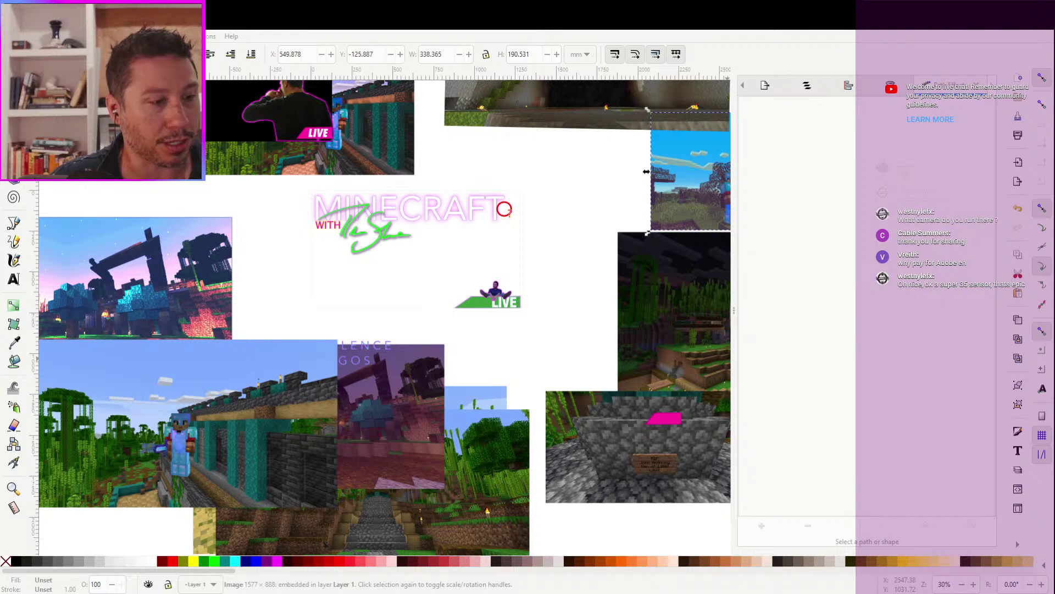
Move all the artwork in the document together off the page so the page is empty, and clear the selection
{"action": "left_click", "coordinate": [139, 461]}
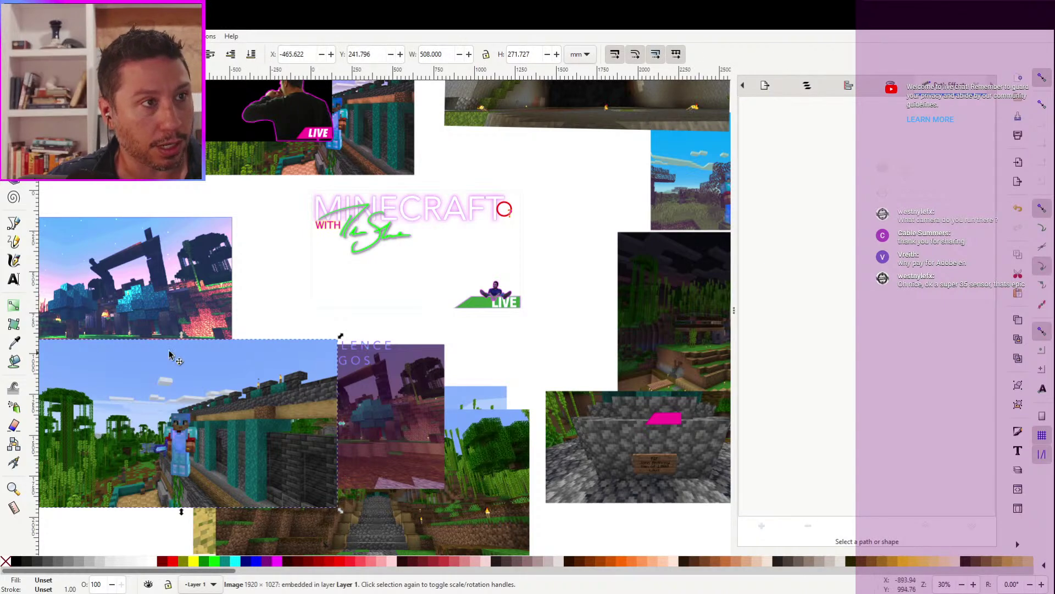
{"action": "key", "text": "ctrl+a"}
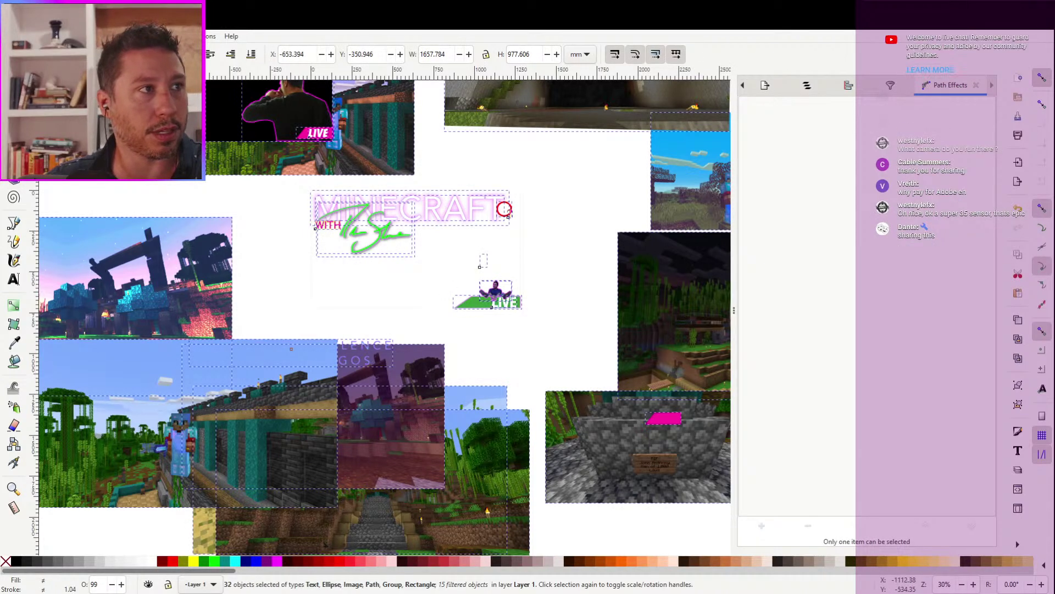
{"action": "left_click_drag", "start_coordinate": [504, 209], "coordinate": [682, 457]}
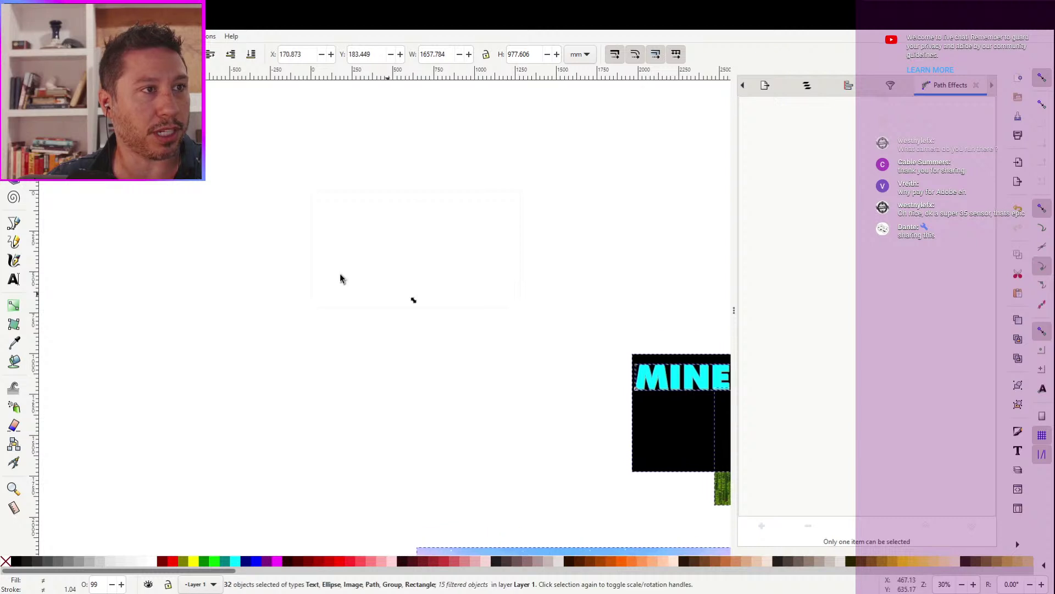
{"action": "left_click", "coordinate": [327, 270]}
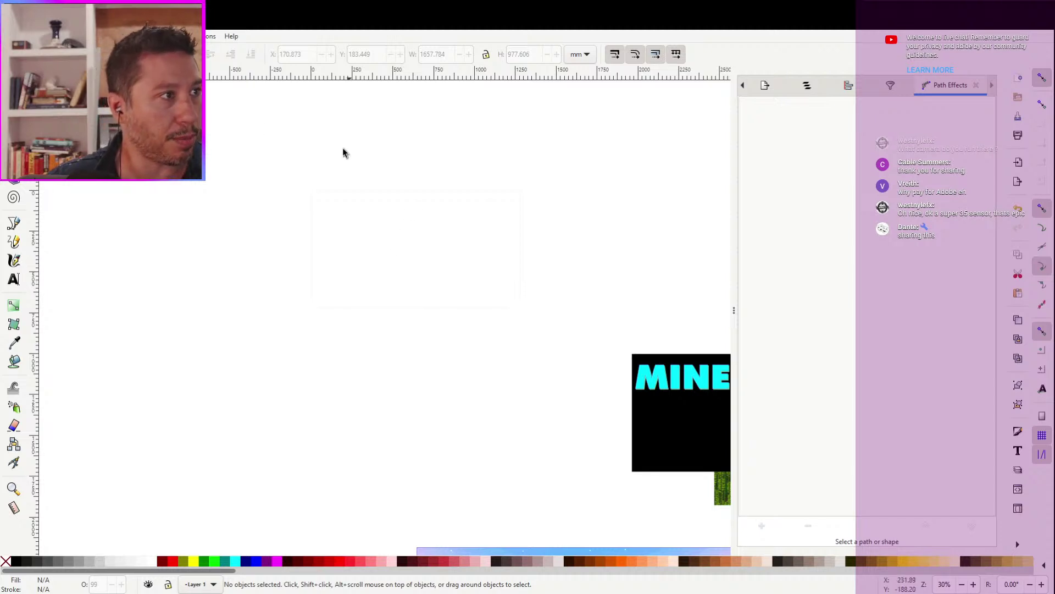
Draw a freehand calligraphic test stroke beside the page and set its opacity to 100%
{"action": "left_click", "coordinate": [13, 260]}
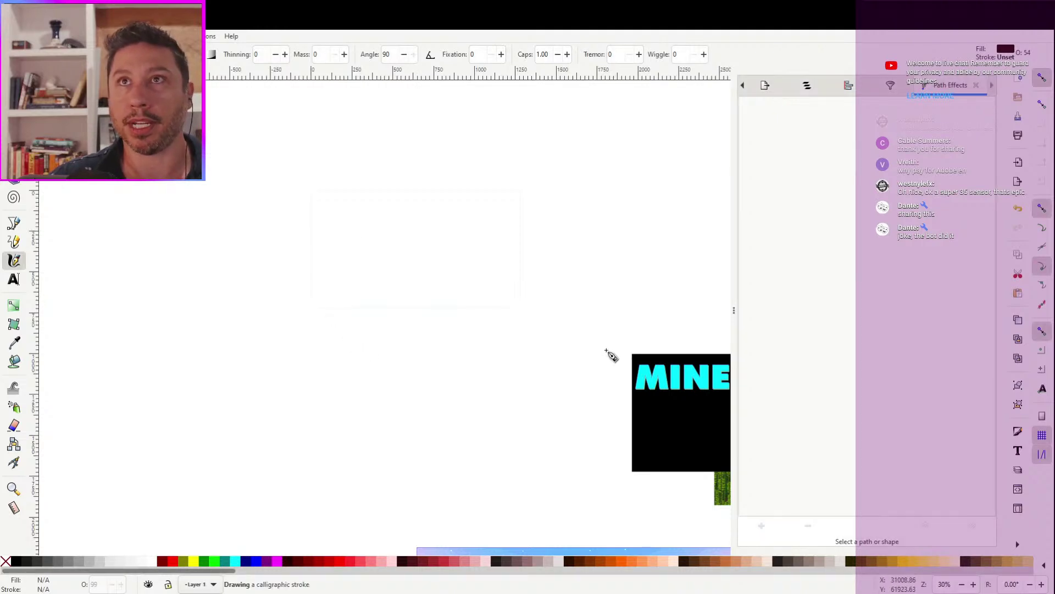
{"action": "left_click_drag", "start_coordinate": [608, 353], "coordinate": [694, 350]}
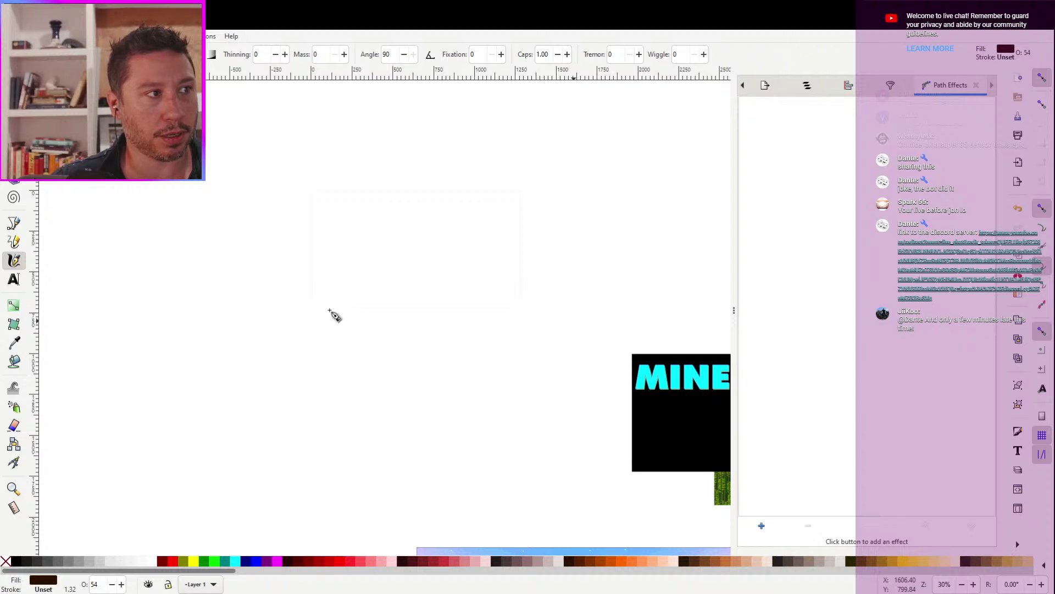
{"action": "left_click", "coordinate": [112, 584]}
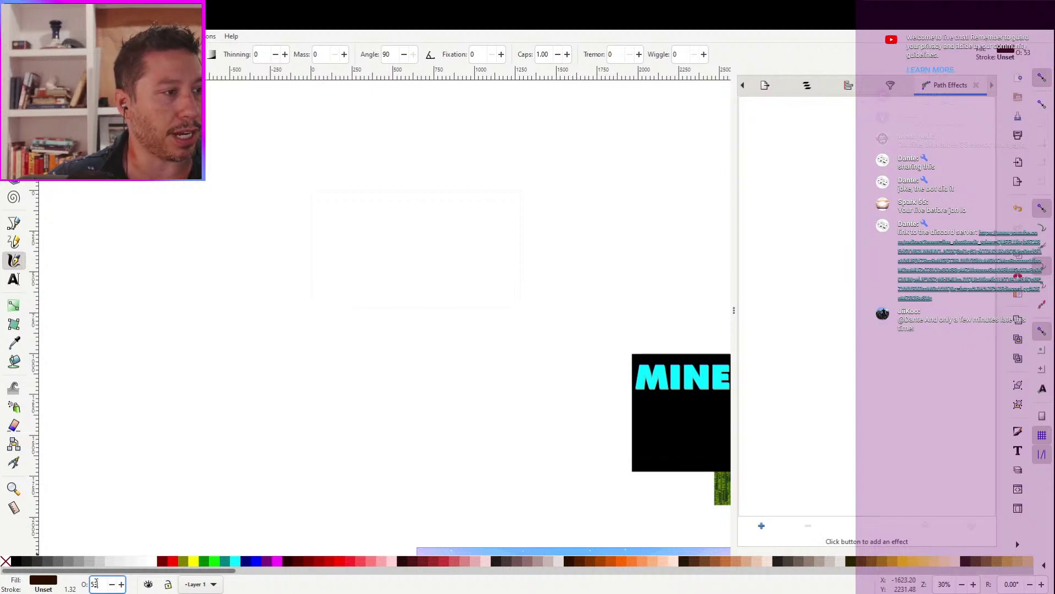
{"action": "double_click", "coordinate": [95, 584]}
{"action": "type", "text": "100"}
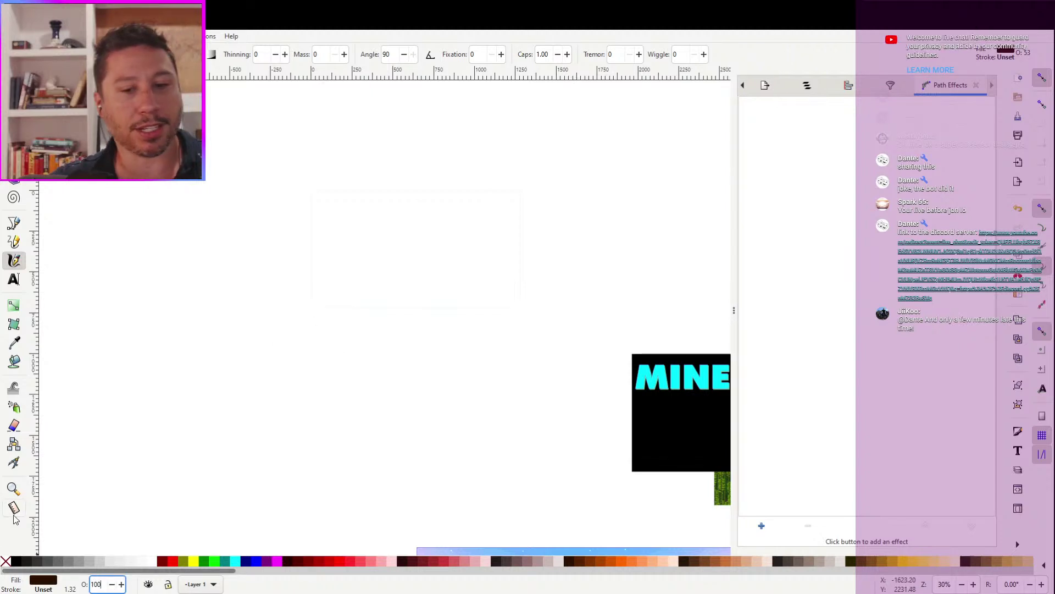
{"action": "key", "text": "Return"}
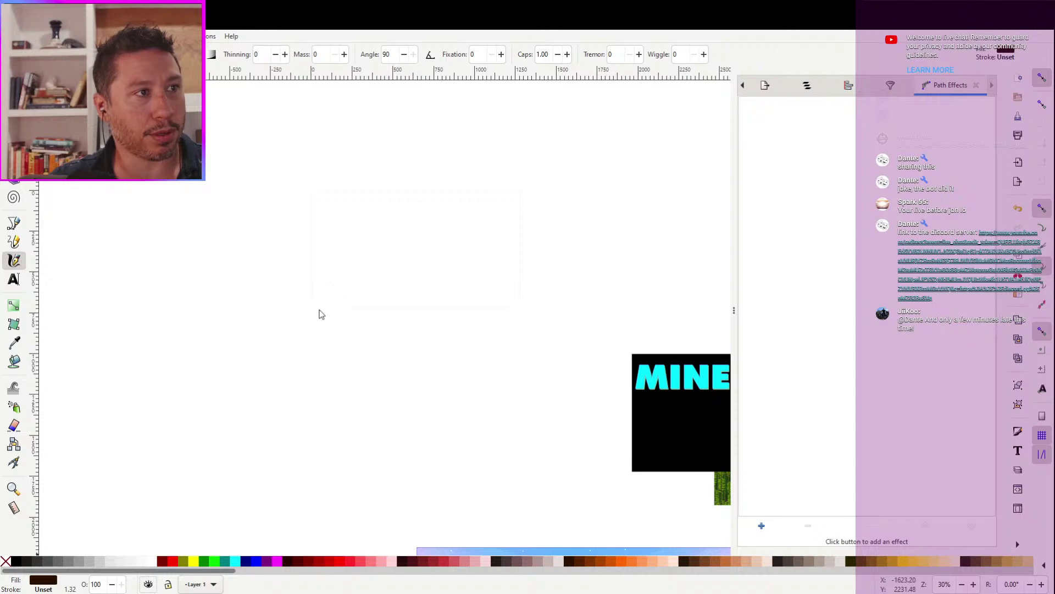
Try to draw another freehand calligraphic stroke across the empty page
{"action": "left_click", "coordinate": [14, 279]}
{"action": "left_click", "coordinate": [13, 260]}
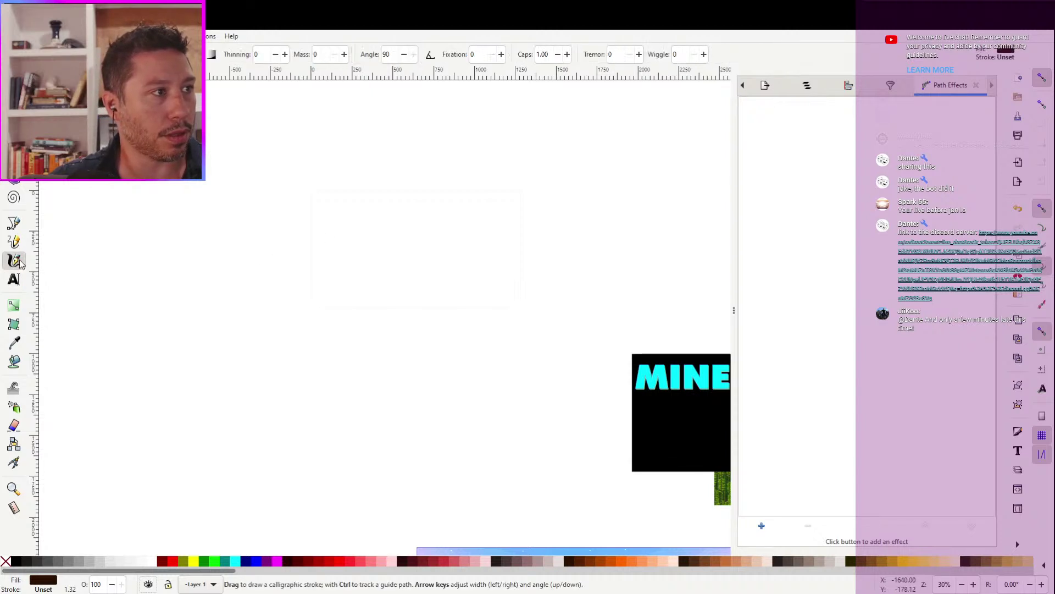
{"action": "mouse_move", "coordinate": [372, 276]}
{"action": "left_mouse_down"}
{"action": "mouse_move", "coordinate": [404, 303]}
{"action": "mouse_move", "coordinate": [497, 282]}
{"action": "left_mouse_up"}
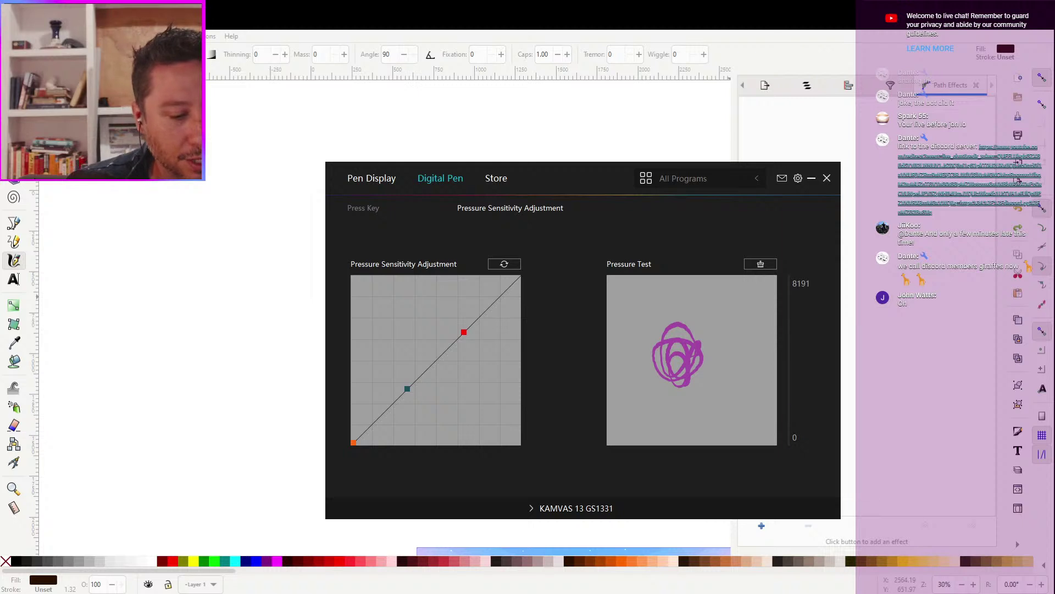
Test the pen's pressure in the KAMVAS 13 tablet settings, clear the scribbles, and check the pen's and display's press-key settings
{"action": "left_click", "coordinate": [654, 313]}
{"action": "mouse_move", "coordinate": [641, 293]}
{"action": "left_mouse_down"}
{"action": "mouse_move", "coordinate": [627, 363]}
{"action": "mouse_move", "coordinate": [707, 397]}
{"action": "mouse_move", "coordinate": [709, 301]}
{"action": "left_mouse_up"}
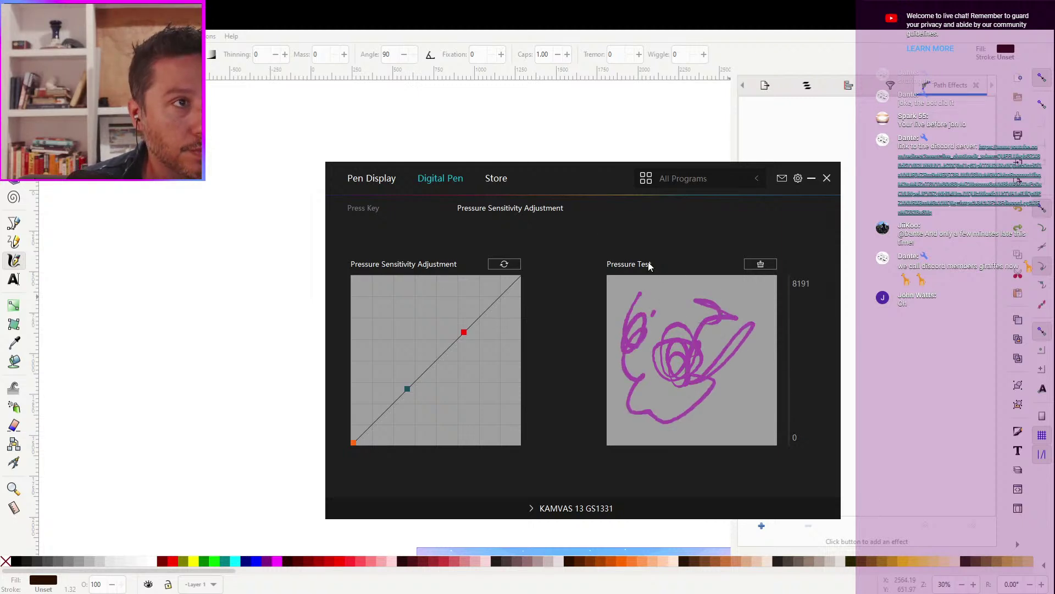
{"action": "left_click", "coordinate": [760, 263]}
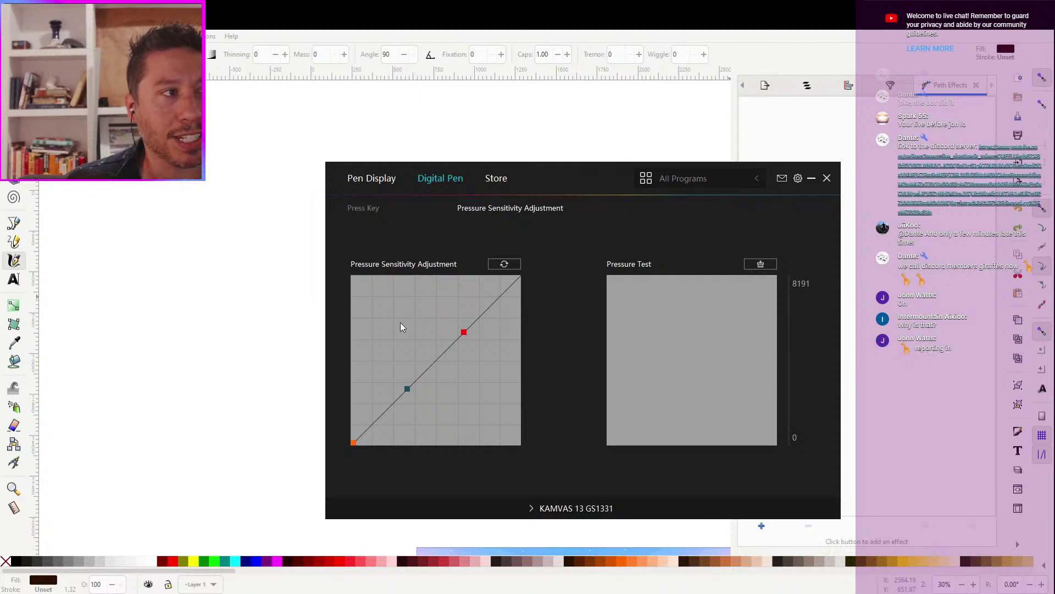
{"action": "mouse_move", "coordinate": [651, 281]}
{"action": "left_mouse_down"}
{"action": "mouse_move", "coordinate": [612, 333]}
{"action": "mouse_move", "coordinate": [665, 385]}
{"action": "mouse_move", "coordinate": [730, 379]}
{"action": "left_mouse_up"}
{"action": "left_click", "coordinate": [761, 264]}
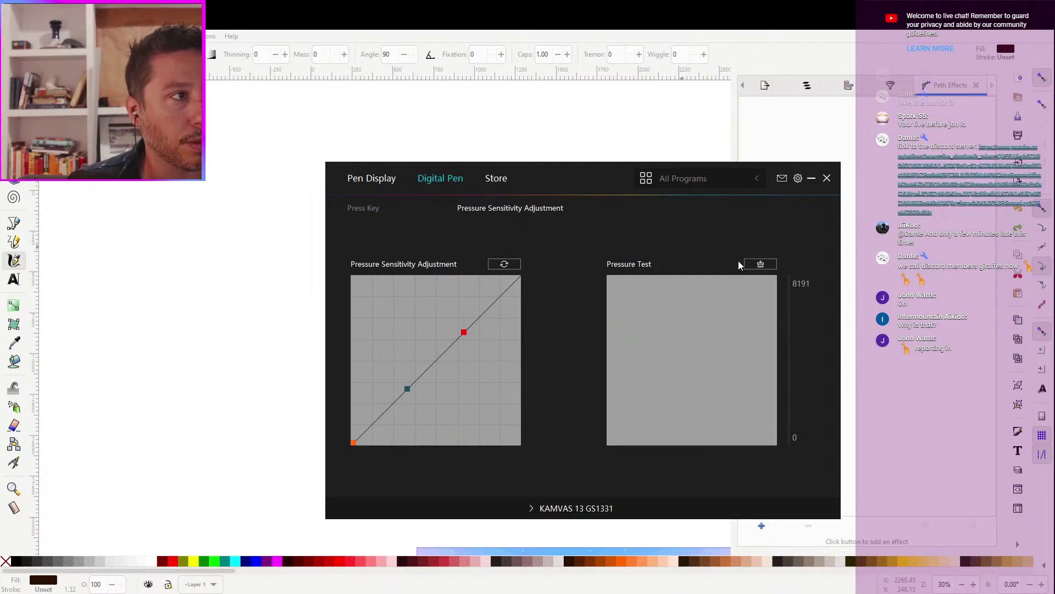
{"action": "left_click", "coordinate": [366, 208]}
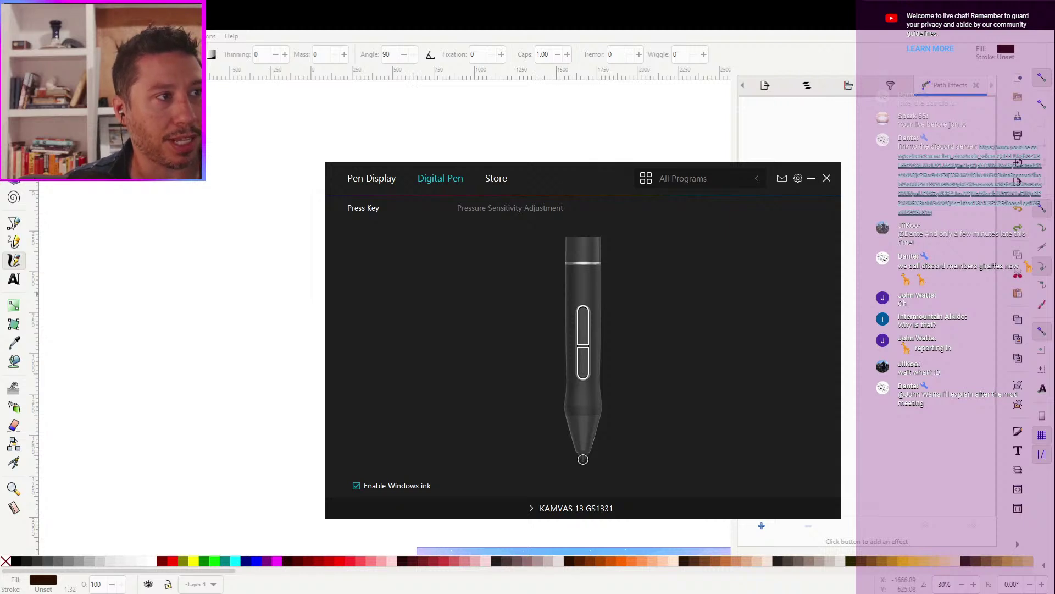
{"action": "left_click", "coordinate": [376, 190]}
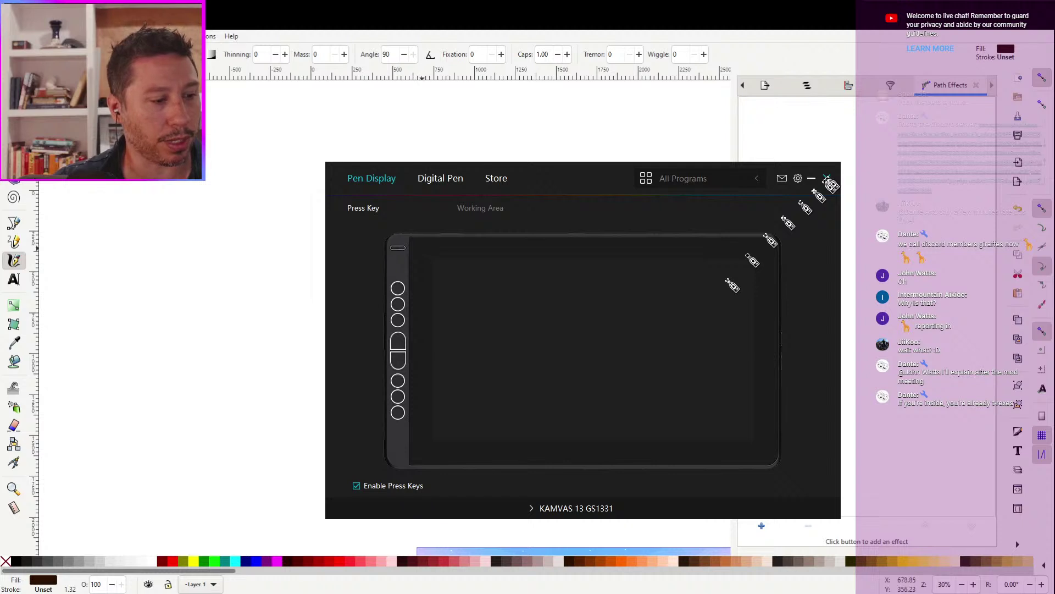
{"action": "key", "text": "Escape"}
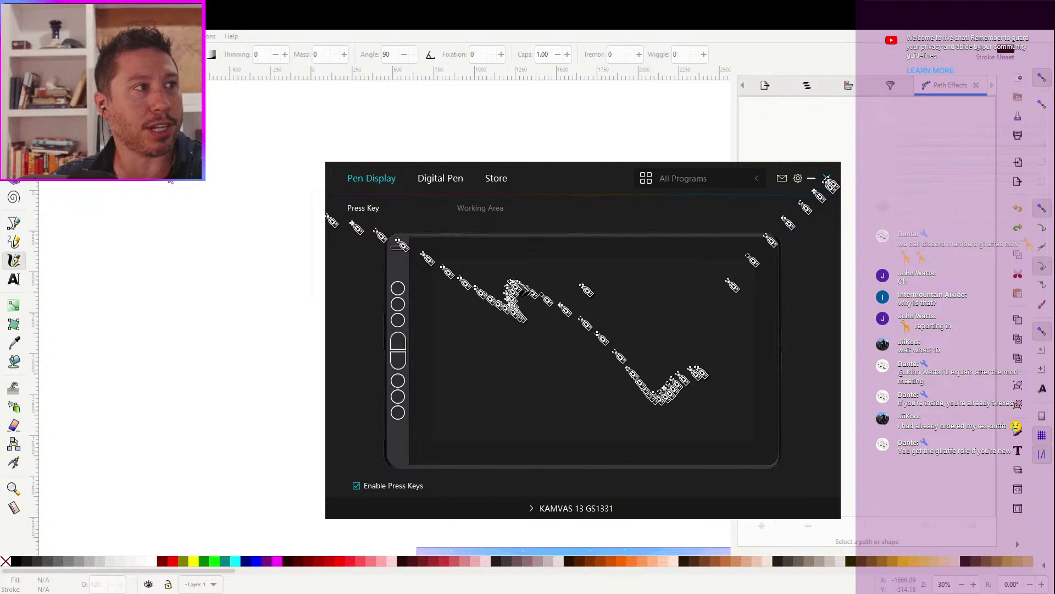
{"action": "key", "text": "s"}
{"action": "left_click_drag", "start_coordinate": [489, 272], "coordinate": [720, 462]}
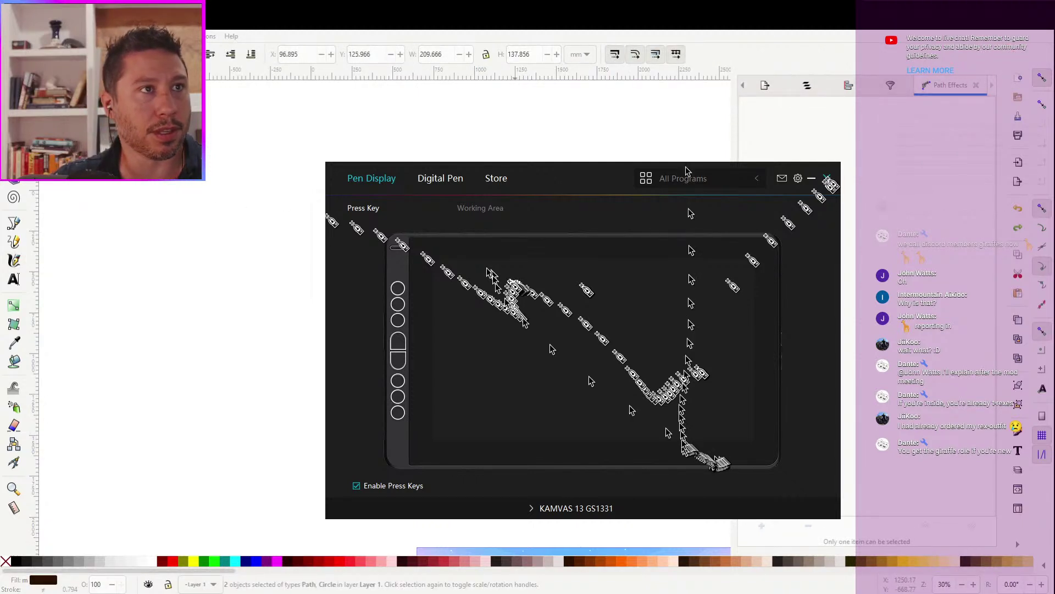
{"action": "key", "text": "Escape"}
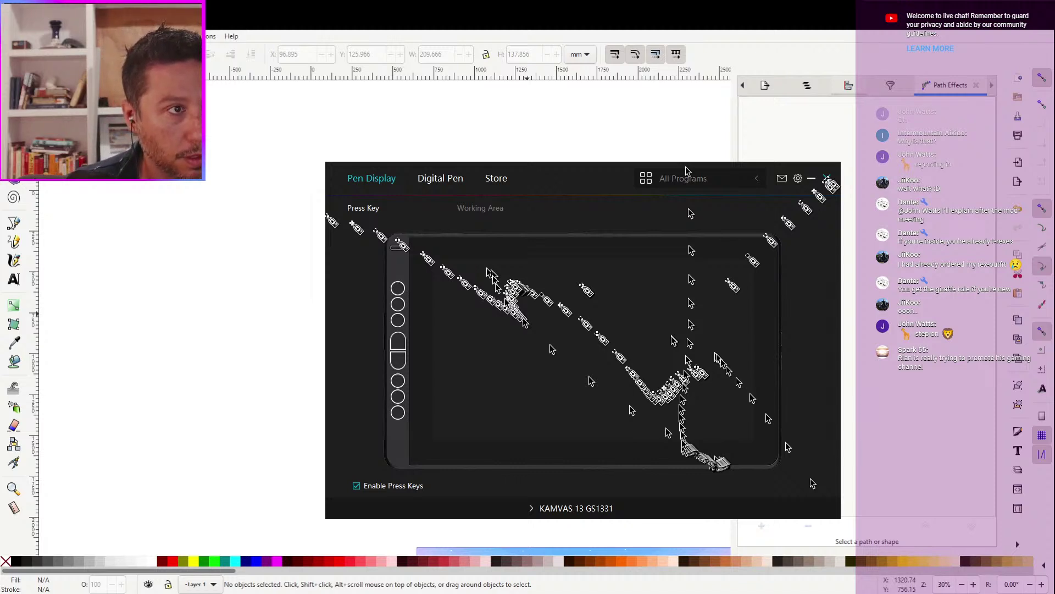
Inspect the canvas at 100%, higher and very low zoom levels to locate the page and its artwork
{"action": "left_click_drag", "start_coordinate": [687, 170], "coordinate": [302, 281]}
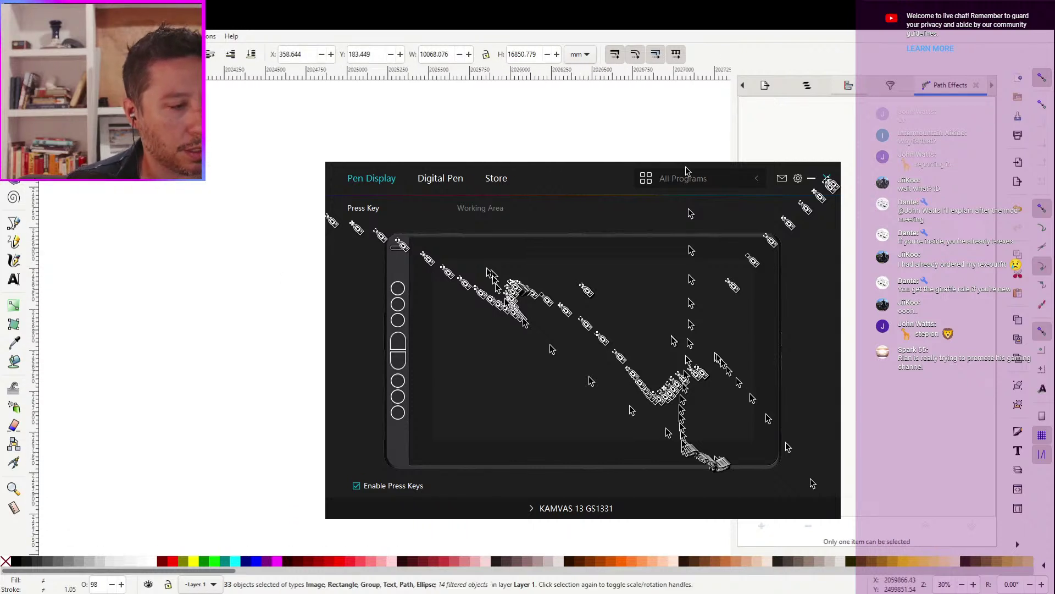
{"action": "key", "text": "c"}
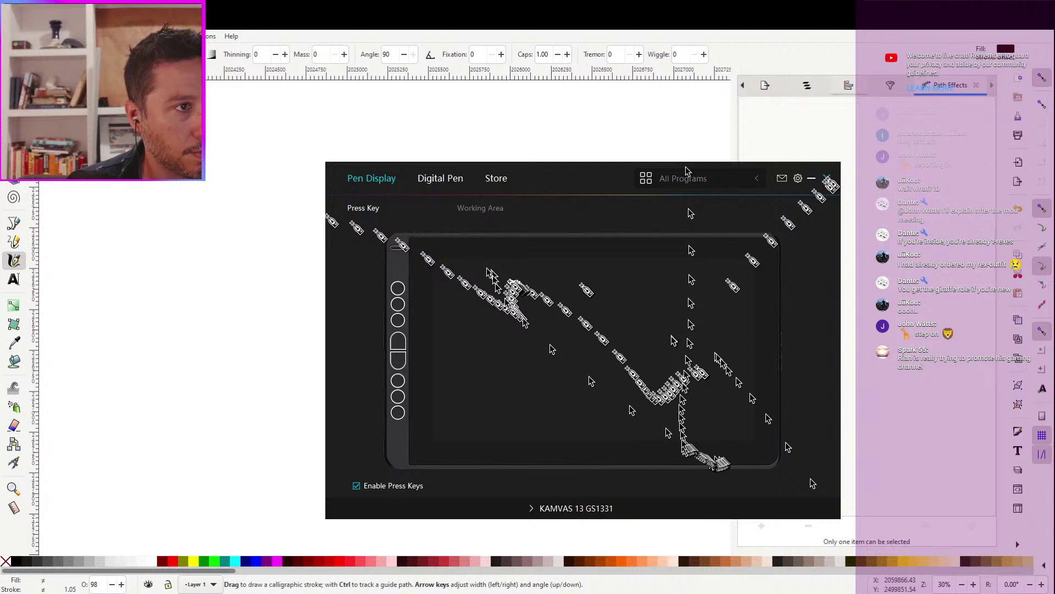
{"action": "key", "text": "1"}
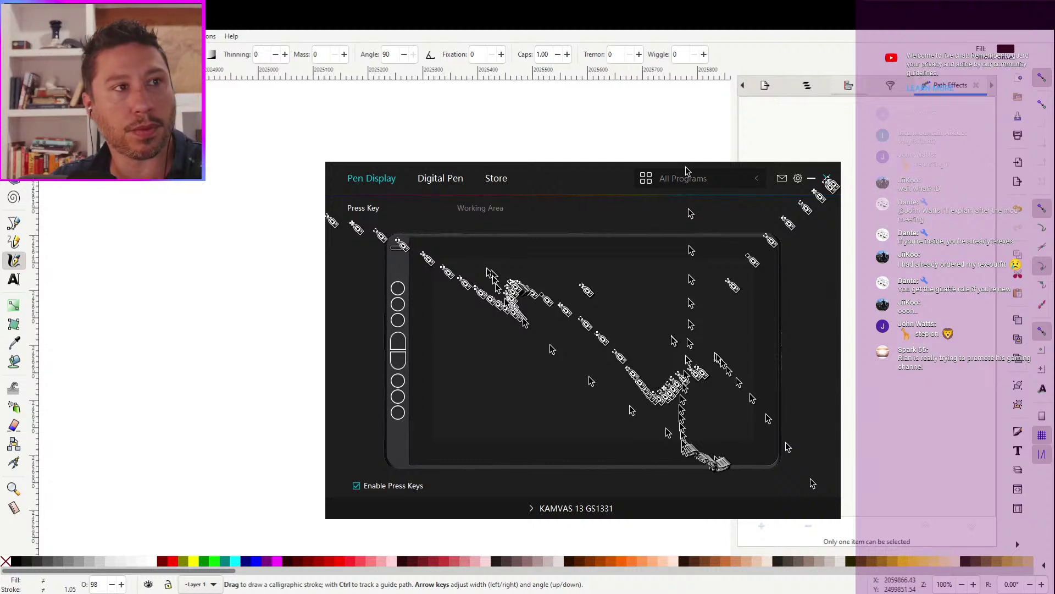
{"action": "key", "text": "plus"}
{"action": "key", "text": "plus"}
{"action": "key", "text": "plus"}
{"action": "key", "text": "plus"}
{"action": "key", "text": "plus"}
{"action": "key", "text": "plus"}
{"action": "key", "text": "plus"}
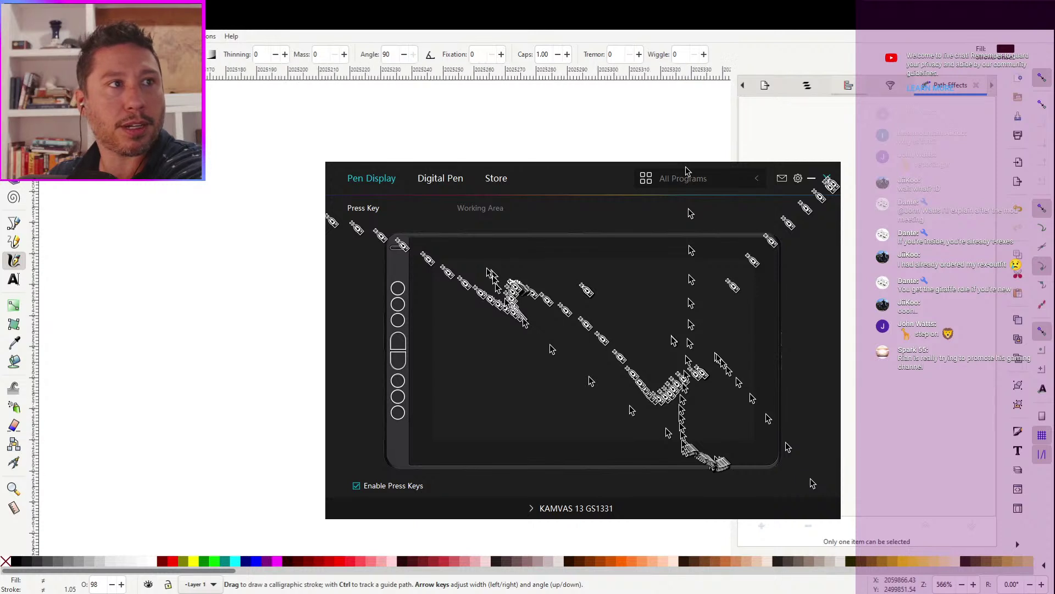
{"action": "key", "text": "minus"}
{"action": "key", "text": "minus"}
{"action": "key", "text": "minus"}
{"action": "key", "text": "minus"}
{"action": "key", "text": "minus"}
{"action": "key", "text": "minus"}
{"action": "key", "text": "minus"}
{"action": "key", "text": "minus"}
{"action": "key", "text": "minus"}
{"action": "key", "text": "minus"}
{"action": "key", "text": "minus"}
{"action": "key", "text": "minus"}
{"action": "key", "text": "minus"}
{"action": "key", "text": "minus"}
{"action": "key", "text": "minus"}
{"action": "key", "text": "minus"}
{"action": "key", "text": "minus"}
{"action": "key", "text": "minus"}
{"action": "key", "text": "minus"}
{"action": "key", "text": "minus"}
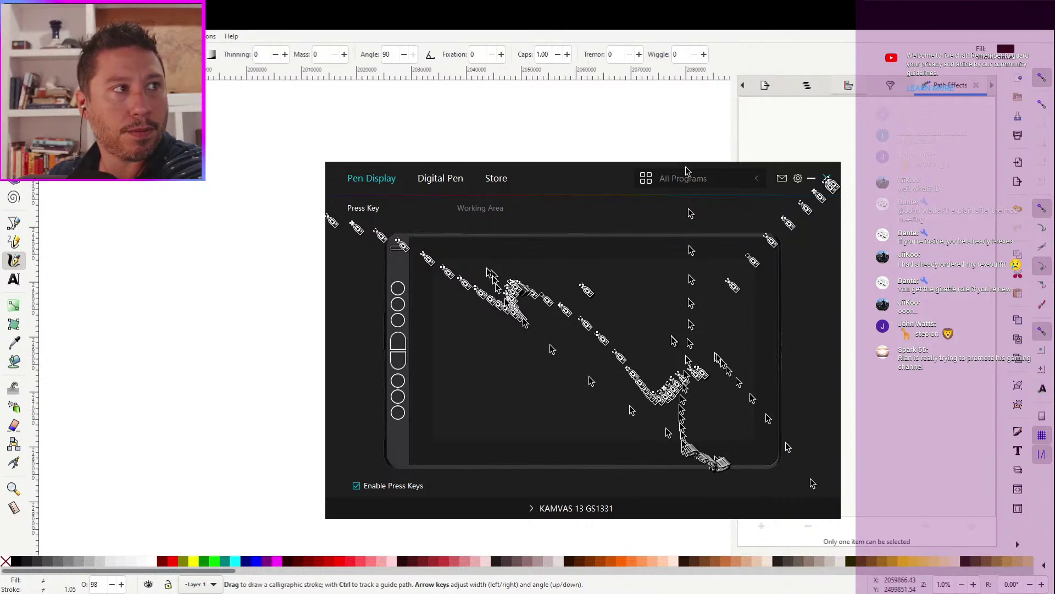
{"action": "key", "text": "s"}
{"action": "key", "text": "ctrl+a"}
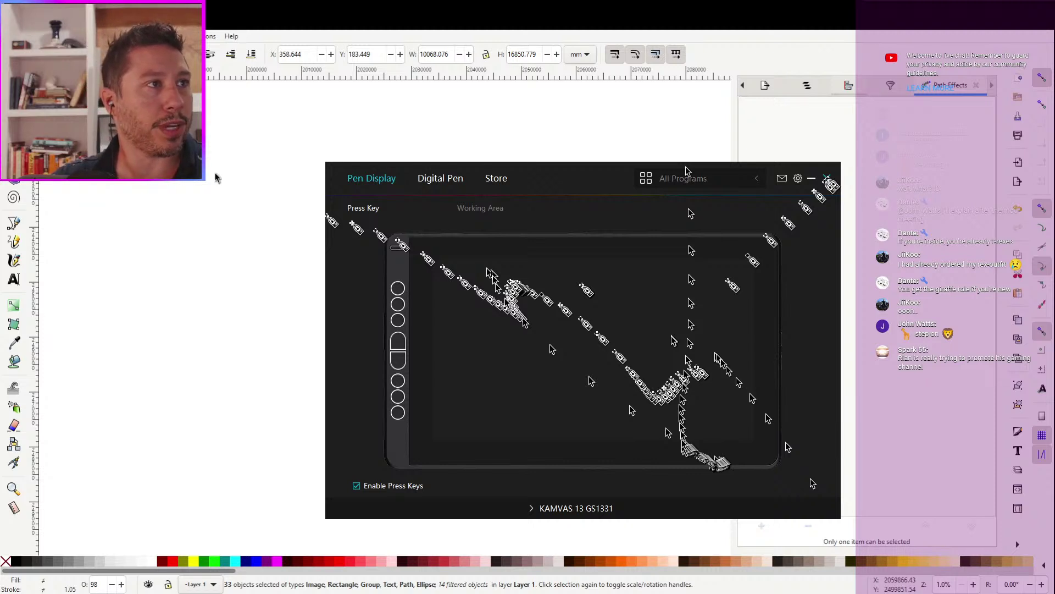
{"action": "key", "text": "Escape"}
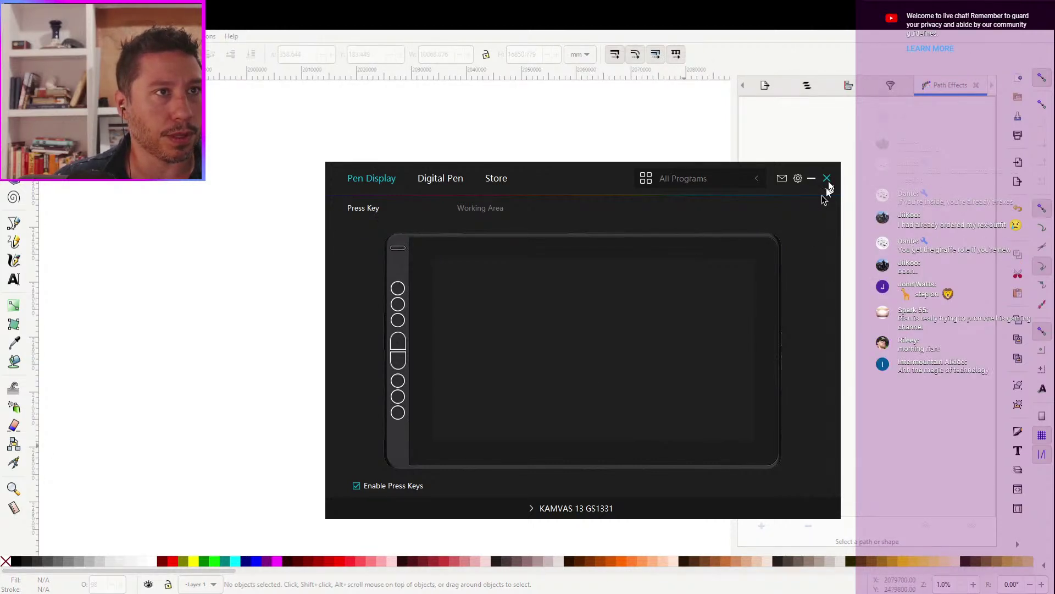
Try to draw a short freehand Pen tool stroke on the empty page and return to the Calligraphy tool
{"action": "key", "text": "1"}
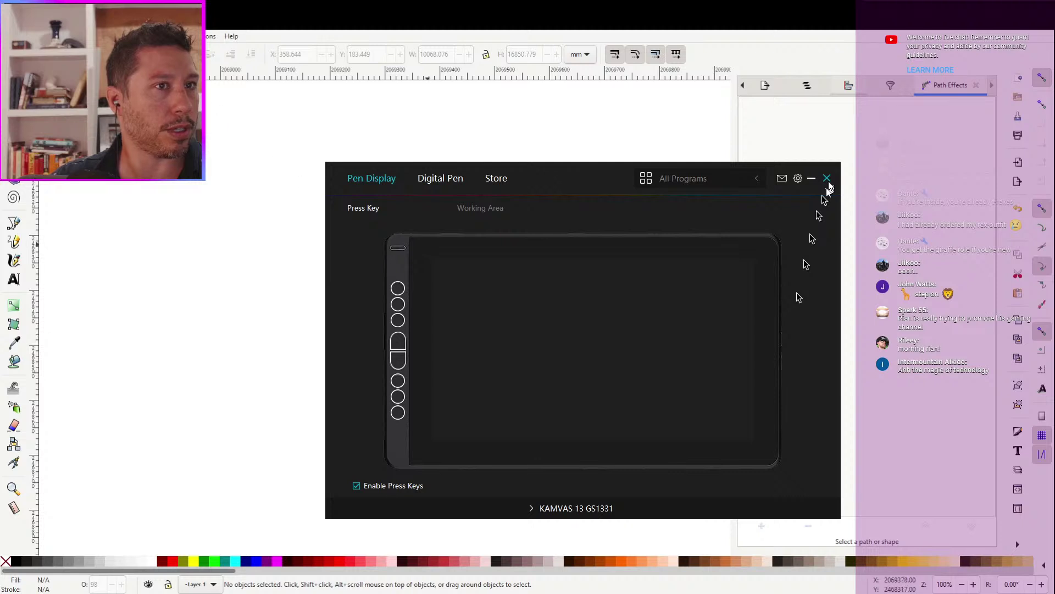
{"action": "scroll", "coordinate": [222, 141], "scroll_direction": "down", "scroll_amount": 5}
{"action": "scroll", "coordinate": [164, 182], "scroll_direction": "right", "scroll_amount": 10}
{"action": "scroll", "coordinate": [164, 182], "scroll_direction": "right", "scroll_amount": 2}
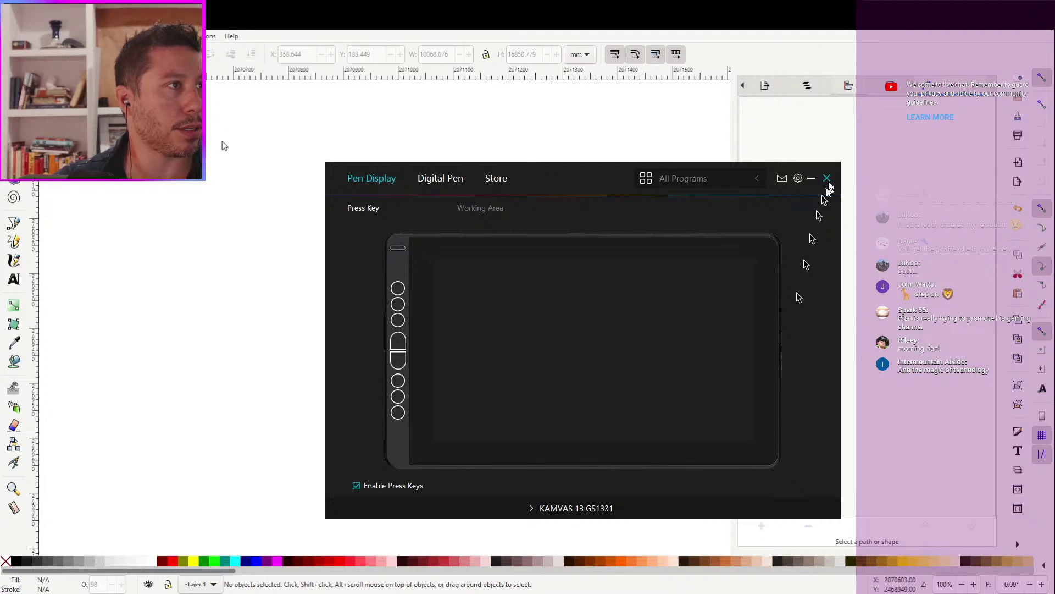
{"action": "key", "text": "5"}
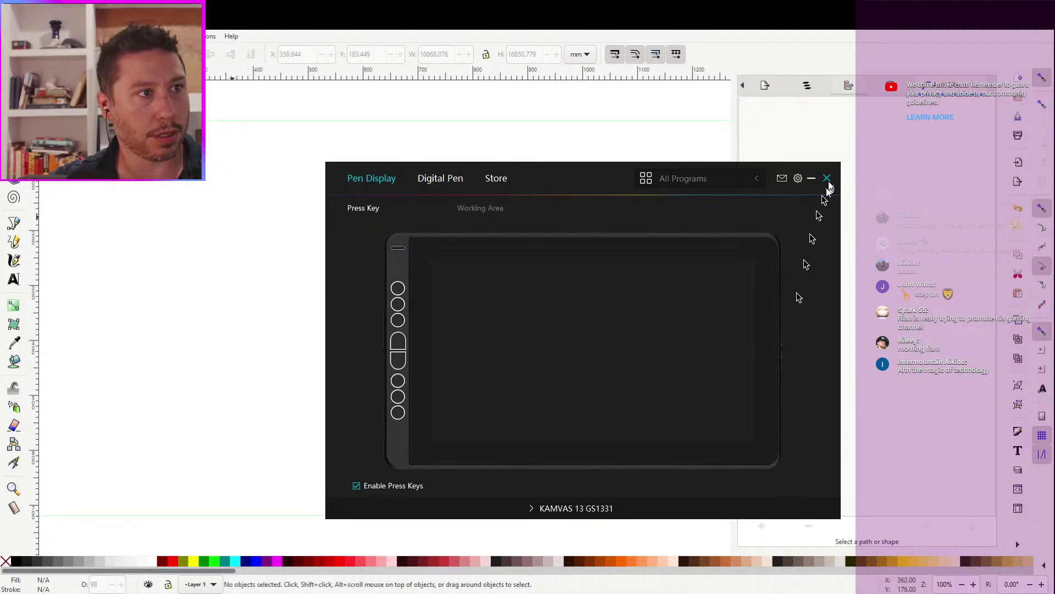
{"action": "left_click", "coordinate": [14, 261]}
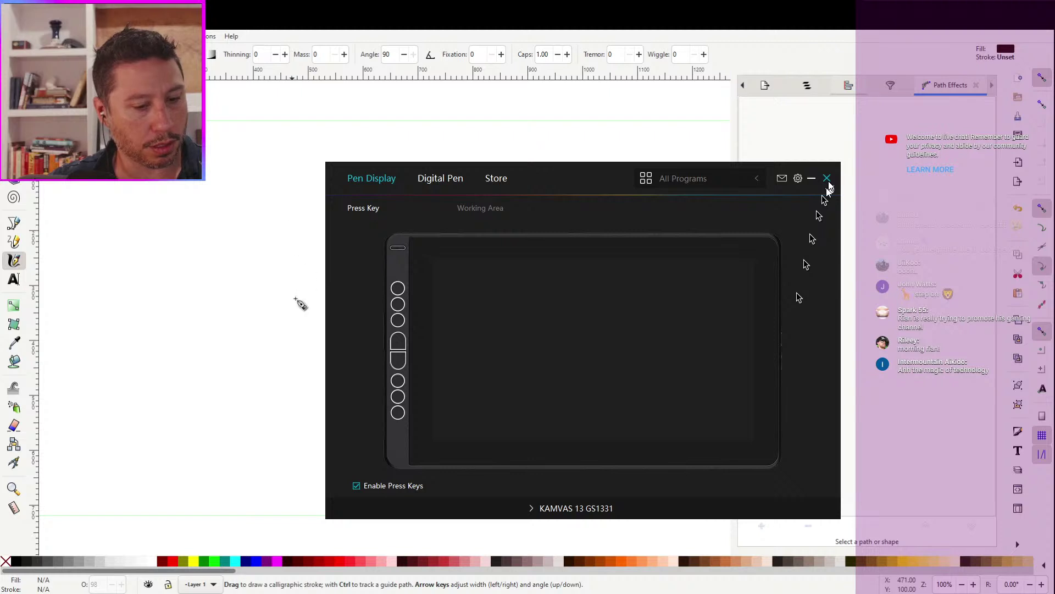
{"action": "key", "text": "b"}
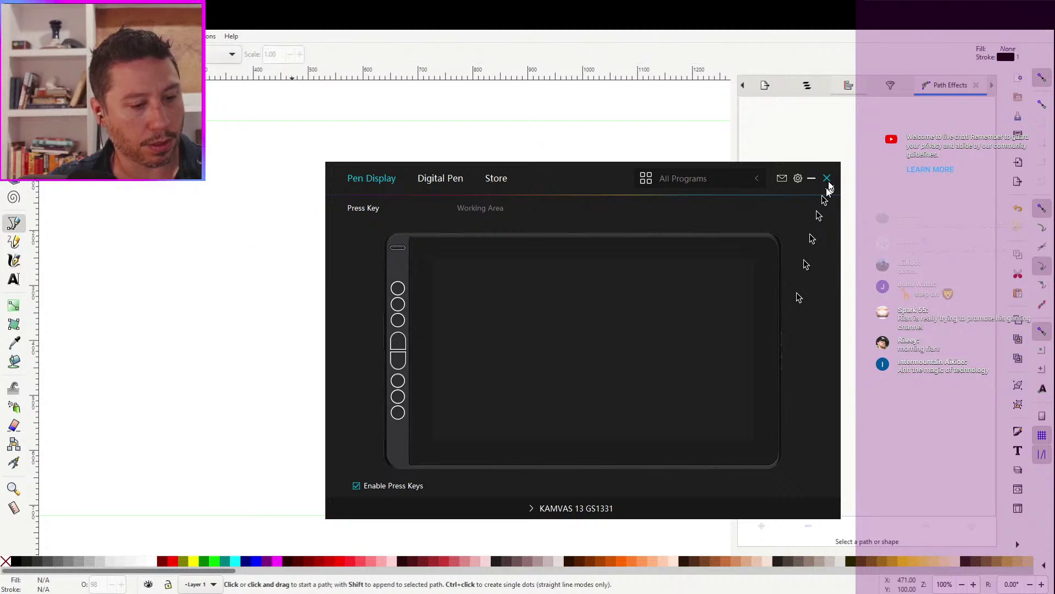
{"action": "left_click_drag", "start_coordinate": [249, 342], "coordinate": [253, 358]}
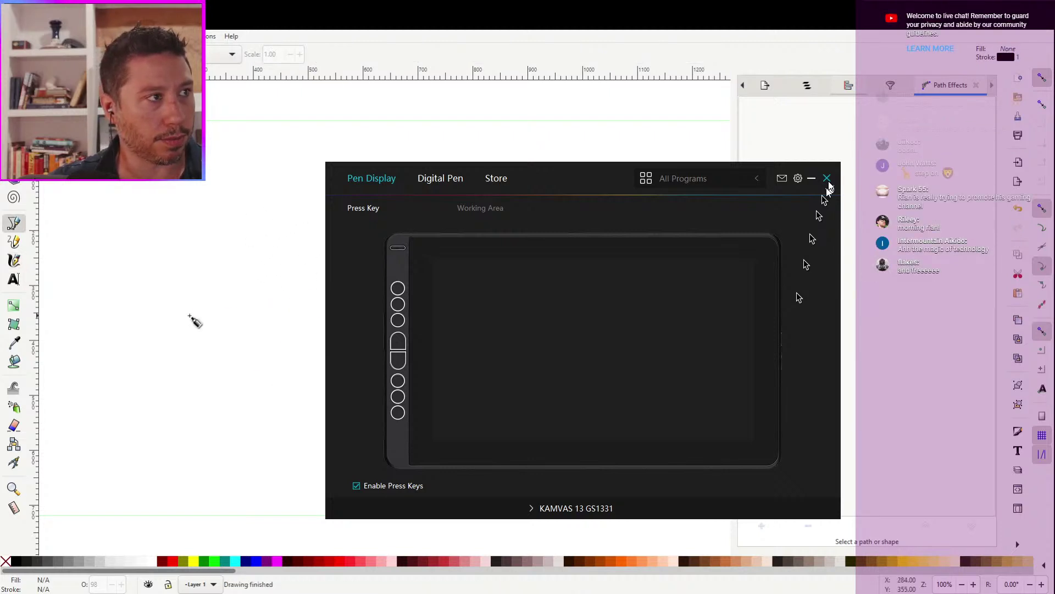
{"action": "left_click", "coordinate": [14, 260]}
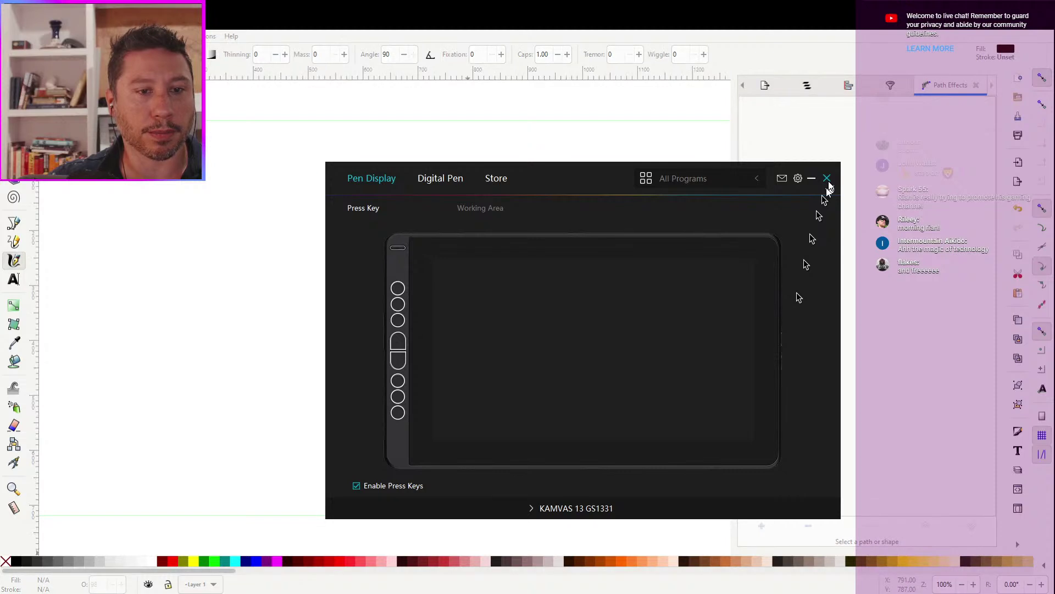
Try to clear the tablet settings window away and examine the pen display's working area settings
{"action": "left_click", "coordinate": [828, 178]}
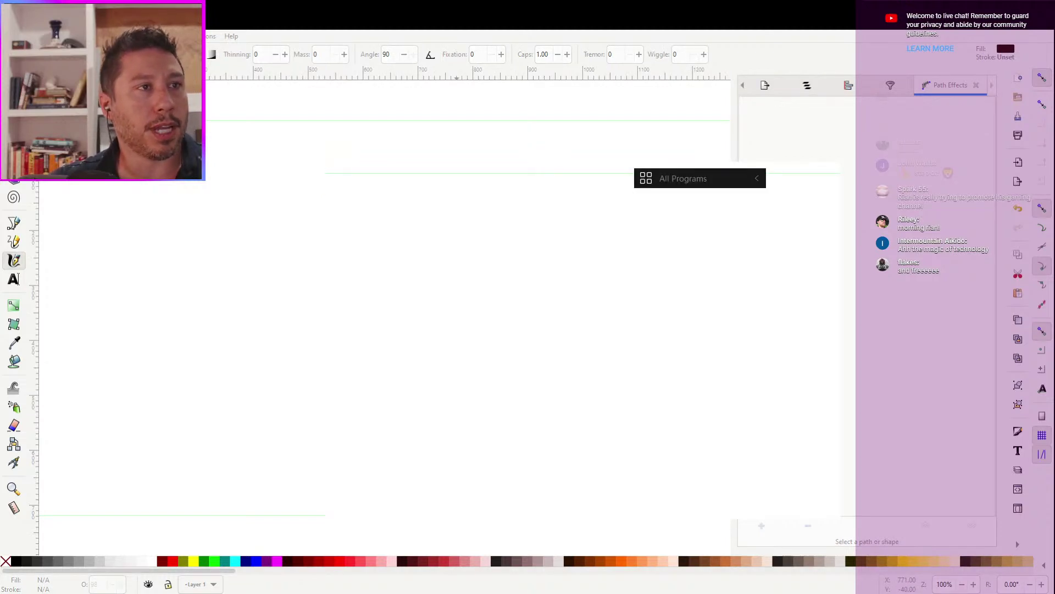
{"action": "mouse_move", "coordinate": [819, 187]}
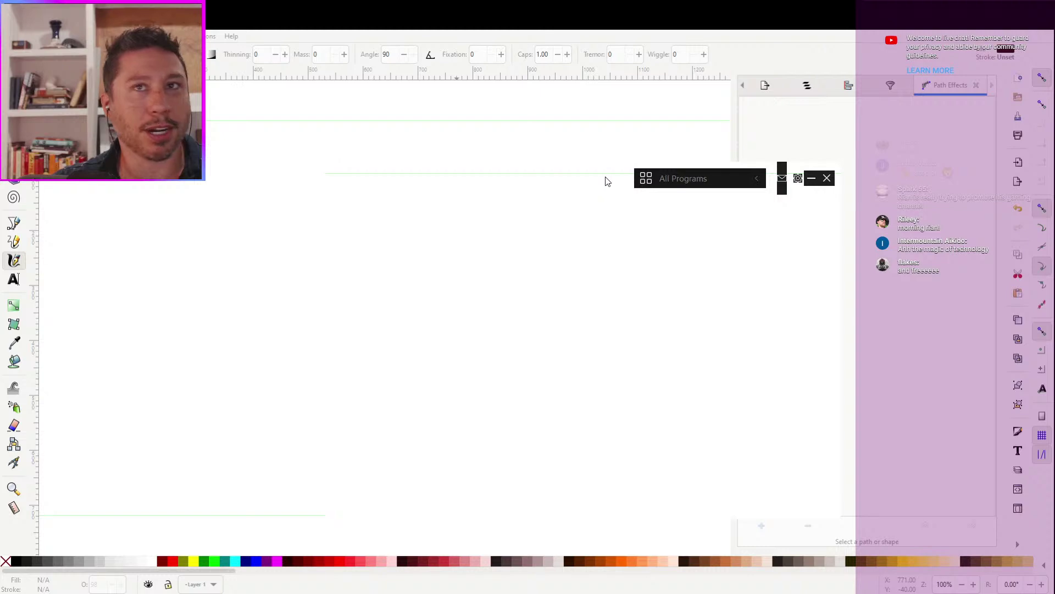
{"action": "double_click", "coordinate": [553, 29]}
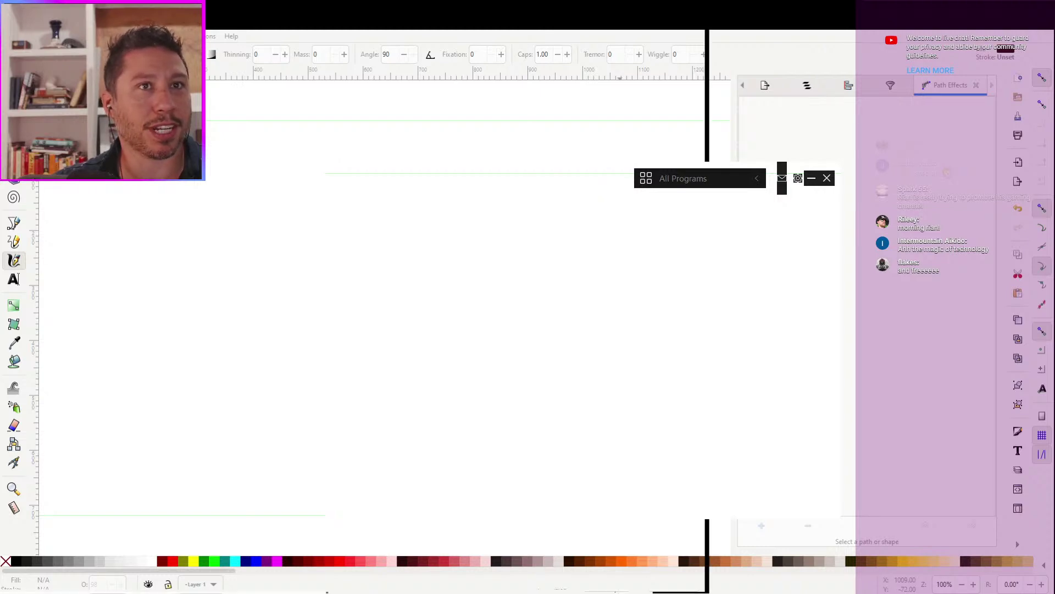
{"action": "double_click", "coordinate": [482, 30]}
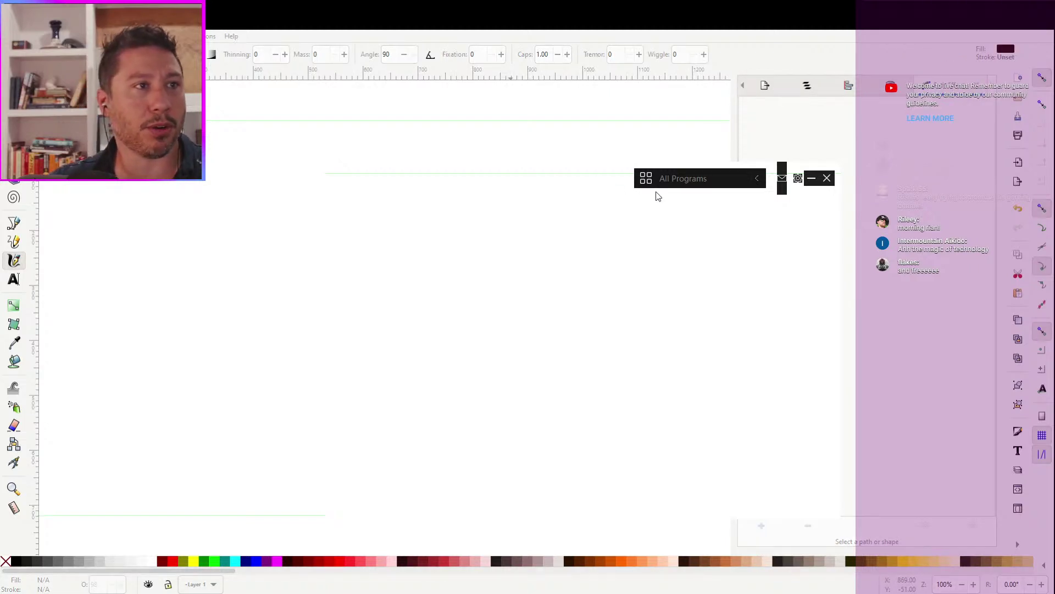
{"action": "left_click", "coordinate": [726, 203]}
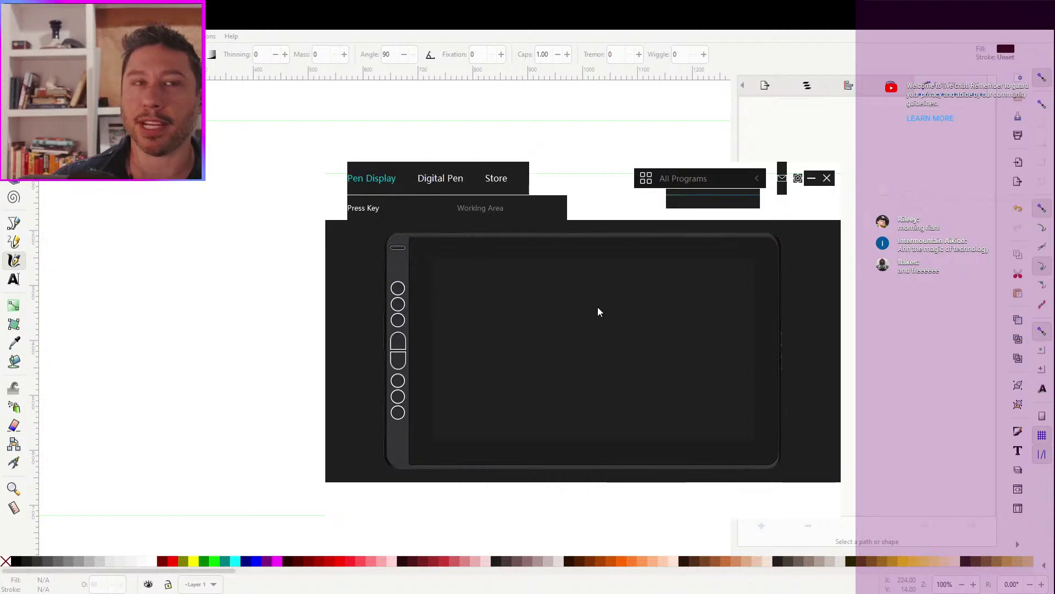
{"action": "left_click", "coordinate": [469, 213]}
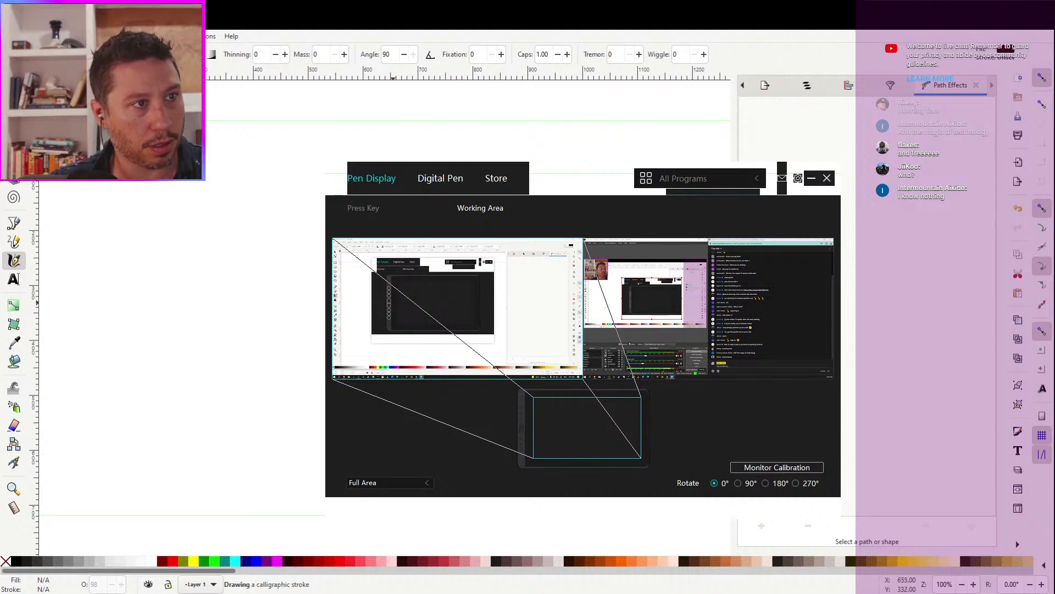
Draw a short calligraphic test stroke on the page and undo it
{"action": "left_click_drag", "start_coordinate": [392, 296], "coordinate": [370, 309]}
{"action": "key", "text": "ctrl+z"}
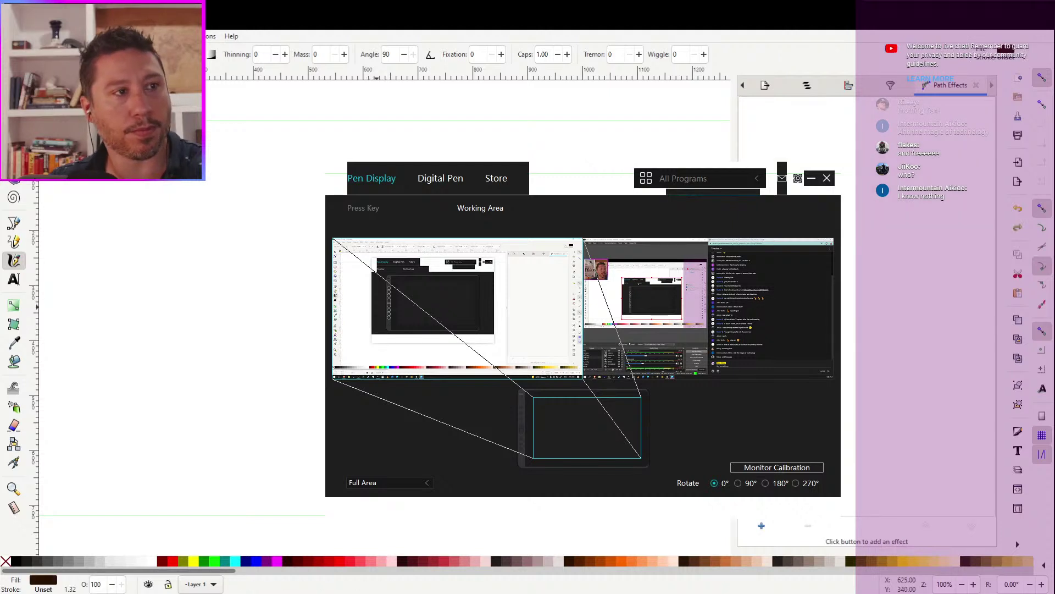
{"action": "key", "text": "ctrl+z"}
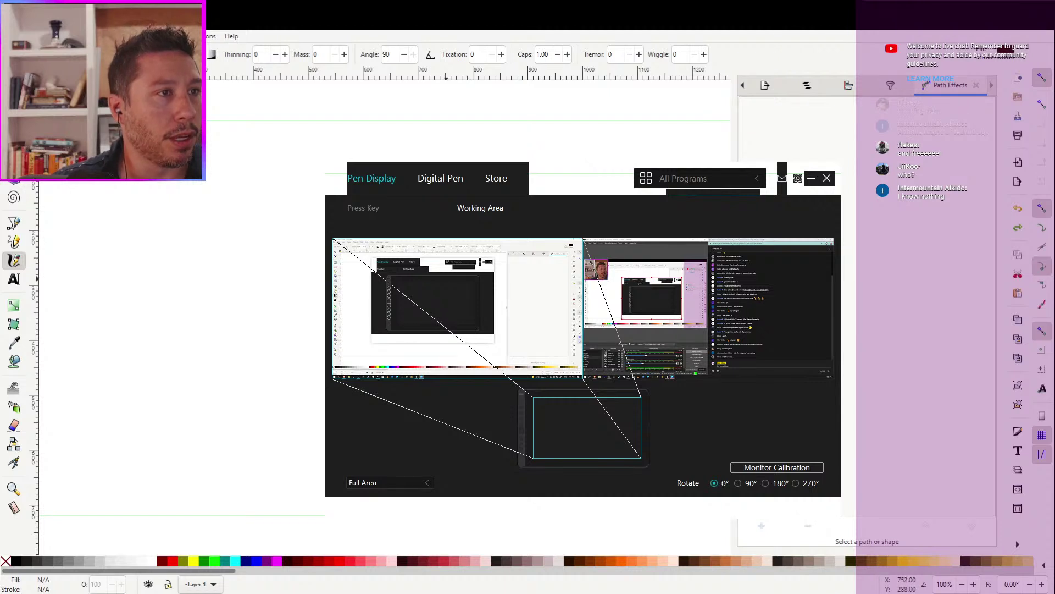
Locate the Minecraft title lettering among the off-page artwork, select it and move it close to the page
{"action": "key", "text": "minus"}
{"action": "key", "text": "minus"}
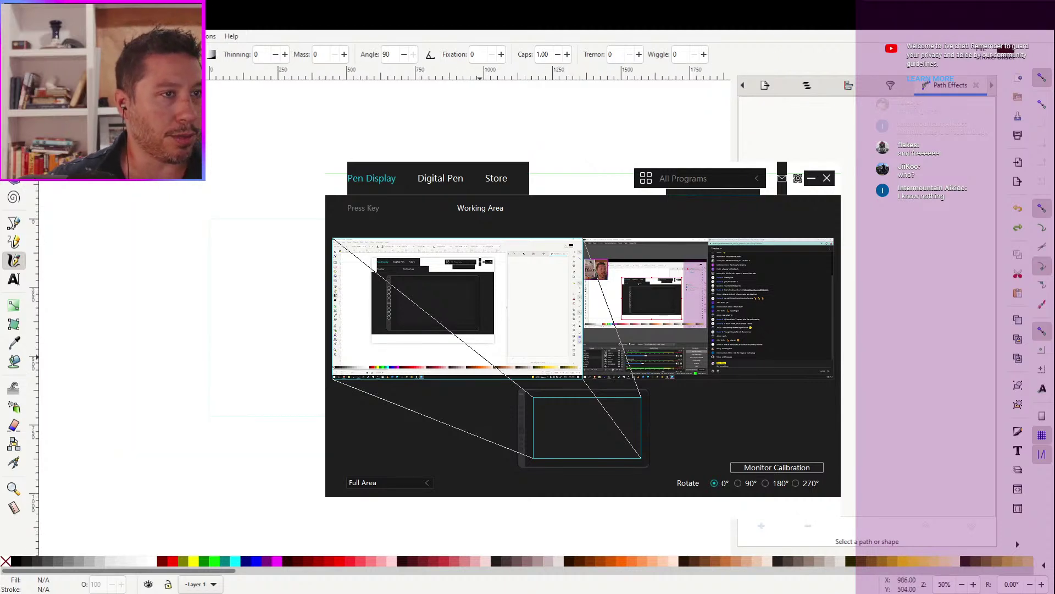
{"action": "key", "text": "minus"}
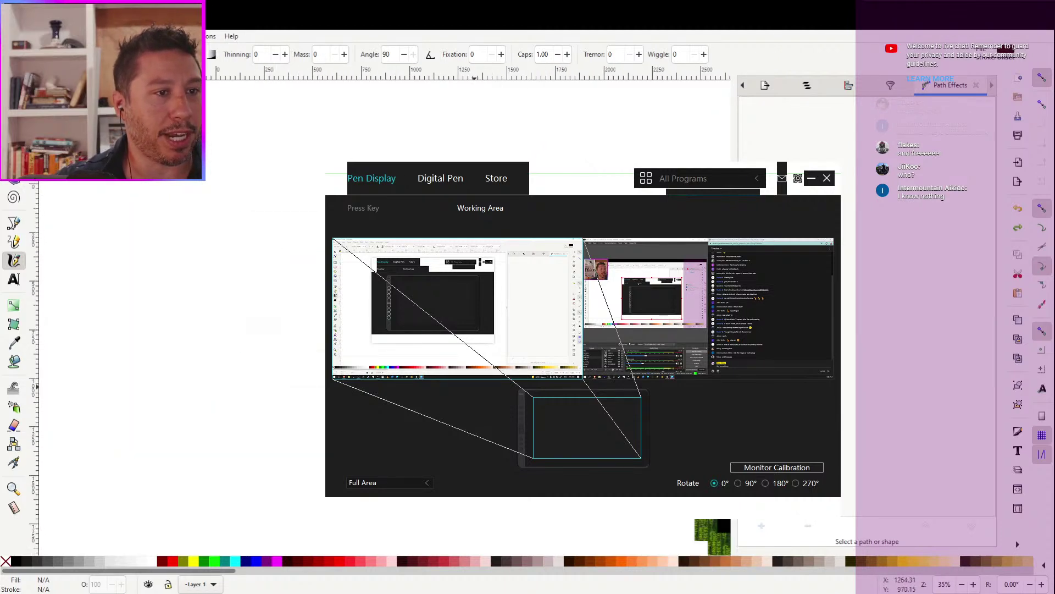
{"action": "scroll", "coordinate": [296, 328], "scroll_direction": "right", "scroll_amount": 5}
{"action": "scroll", "coordinate": [297, 328], "scroll_direction": "down", "scroll_amount": 3}
{"action": "scroll", "coordinate": [297, 407], "scroll_direction": "right", "scroll_amount": 3}
{"action": "scroll", "coordinate": [297, 406], "scroll_direction": "down", "scroll_amount": 2}
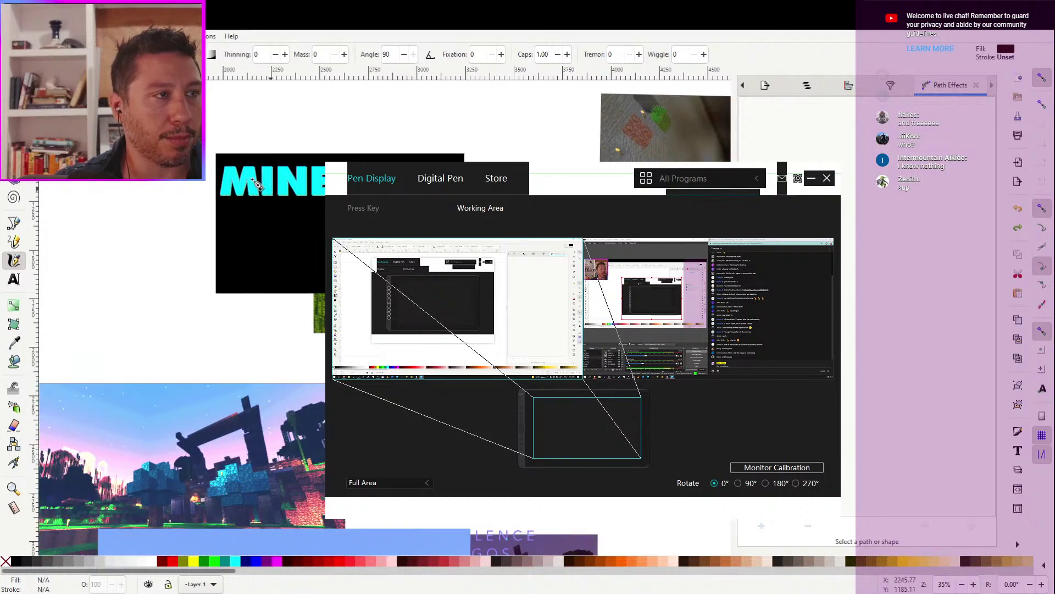
{"action": "key", "text": "s"}
{"action": "scroll", "coordinate": [299, 345], "scroll_direction": "right", "scroll_amount": 3}
{"action": "scroll", "coordinate": [299, 344], "scroll_direction": "down", "scroll_amount": 1}
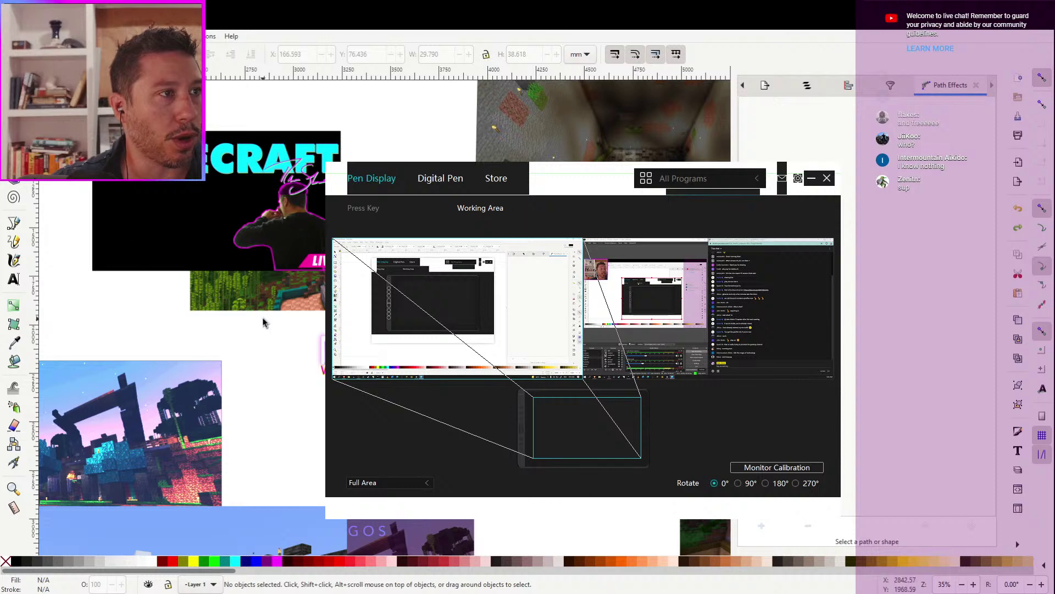
{"action": "left_click_drag", "start_coordinate": [271, 317], "coordinate": [279, 325]}
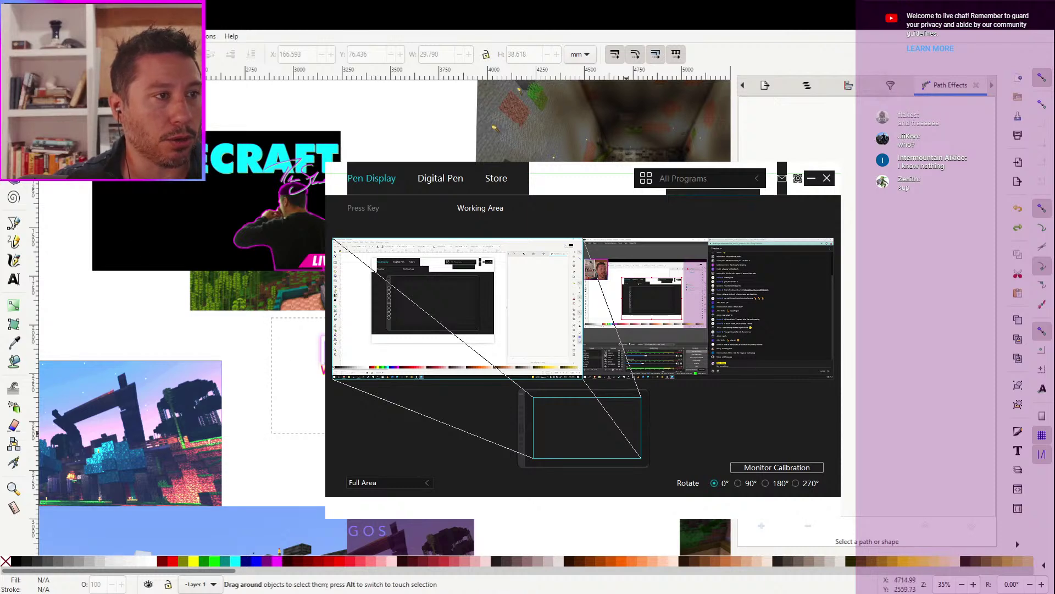
{"action": "left_click_drag", "start_coordinate": [216, 203], "coordinate": [165, 109]}
{"action": "key", "text": "Escape"}
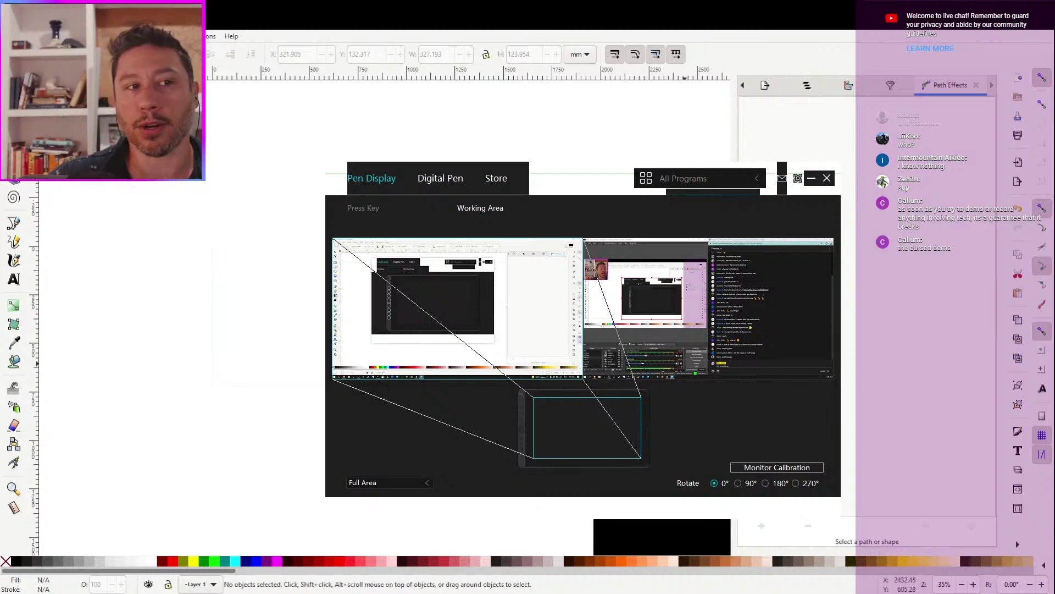
Shift the small red-outlined object and move the whole Minecraft title lettering onto the page
{"action": "key", "text": "Tab"}
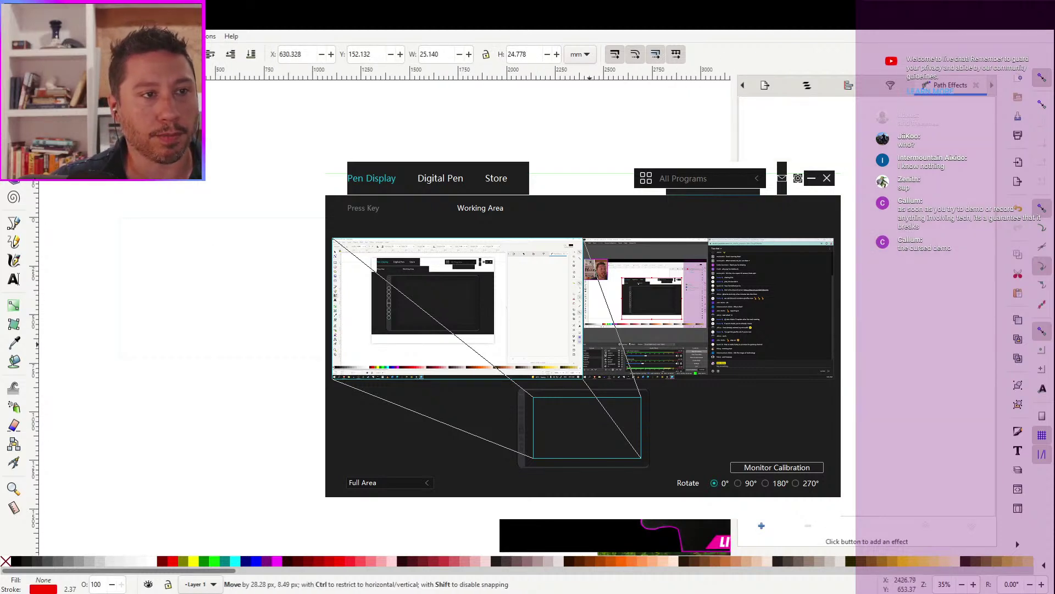
{"action": "left_click_drag", "start_coordinate": [603, 348], "coordinate": [662, 377]}
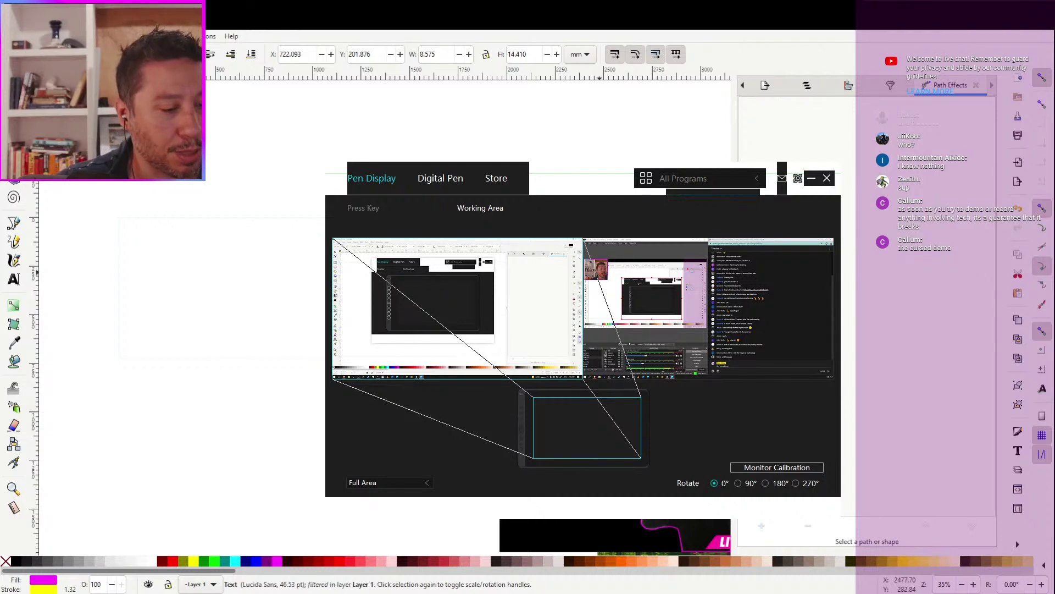
{"action": "left_click_drag", "start_coordinate": [101, 294], "coordinate": [117, 286]}
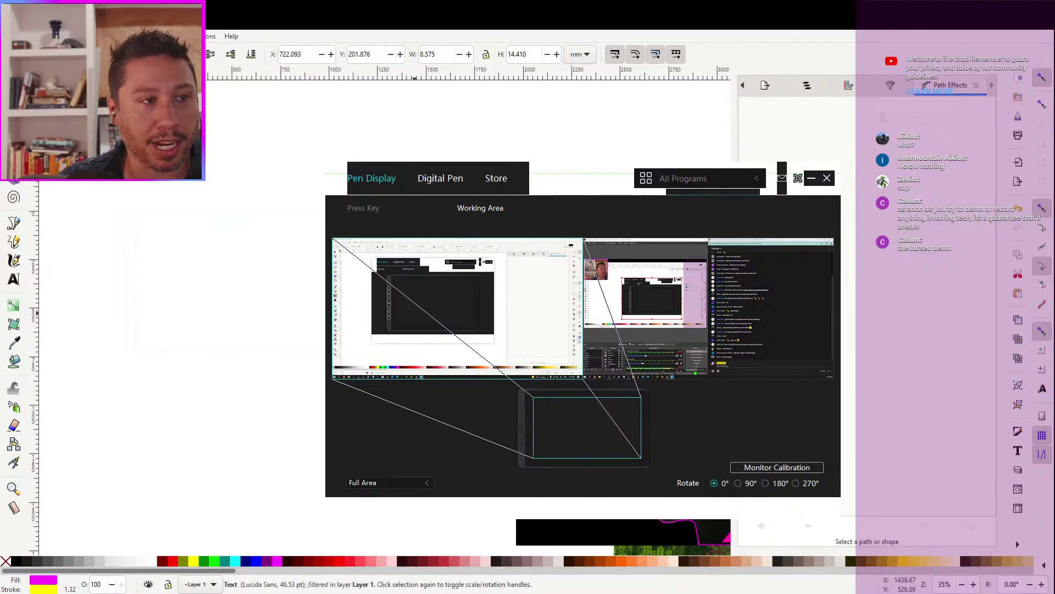
{"action": "key", "text": "Escape"}
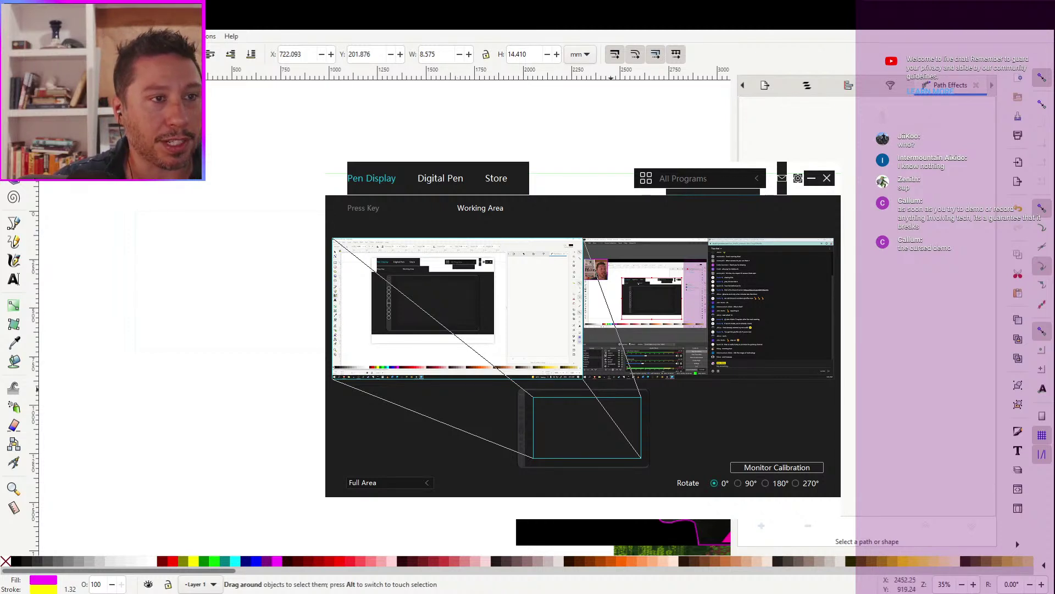
{"action": "key", "text": "ctrl+a"}
{"action": "left_click_drag", "start_coordinate": [520, 324], "coordinate": [290, 233]}
{"action": "scroll", "coordinate": [289, 233], "scroll_direction": "down", "scroll_amount": 1}
{"action": "scroll", "coordinate": [290, 233], "scroll_direction": "left", "scroll_amount": 3}
{"action": "key", "text": "Escape"}
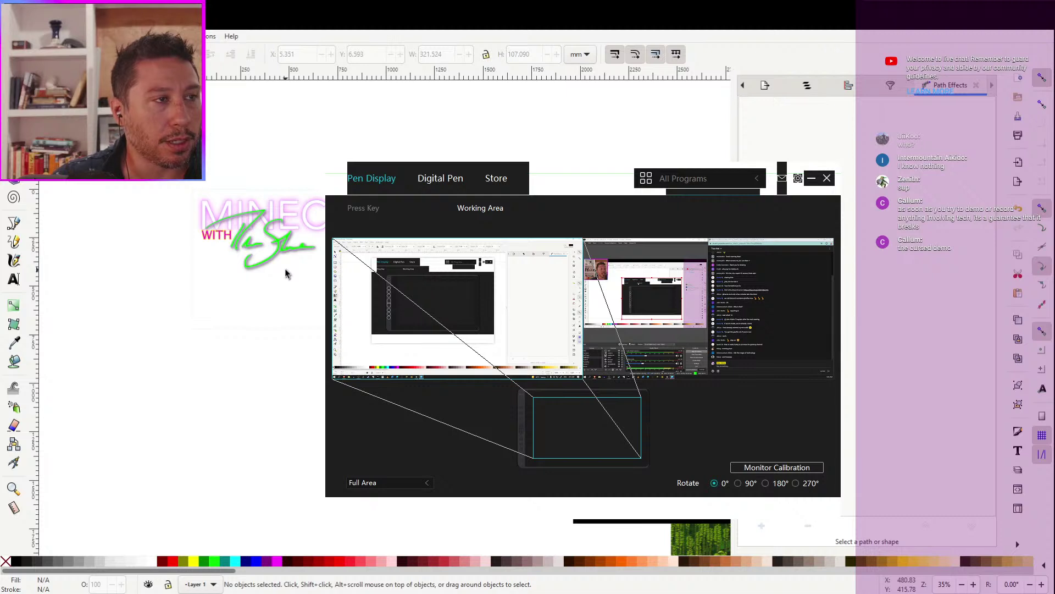
Fill the green signature over the Minecraft title with magenta
{"action": "left_click", "coordinate": [288, 247]}
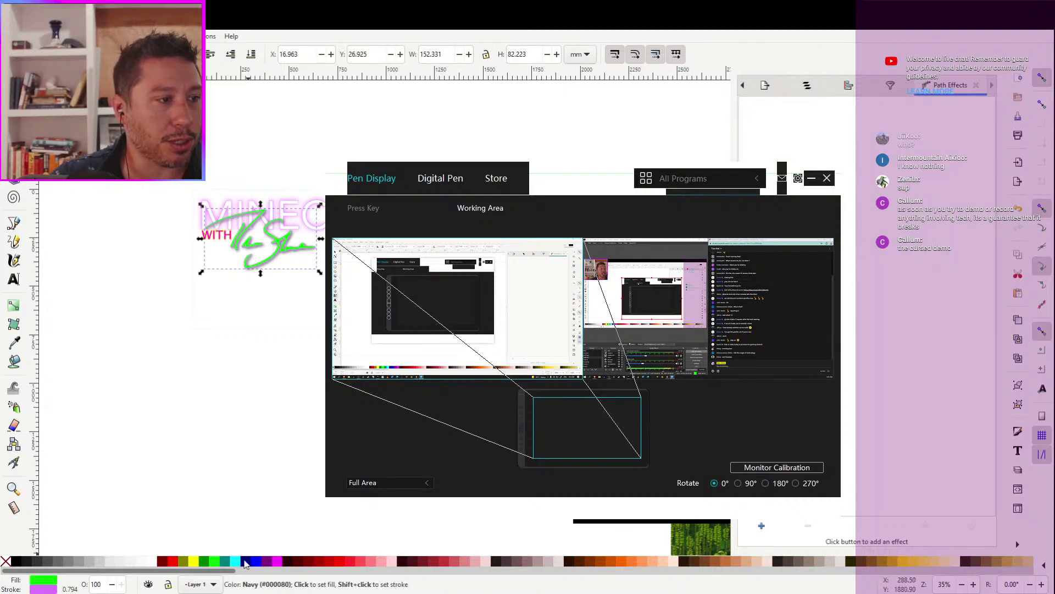
{"action": "left_click", "coordinate": [278, 561]}
{"action": "left_click", "coordinate": [248, 355]}
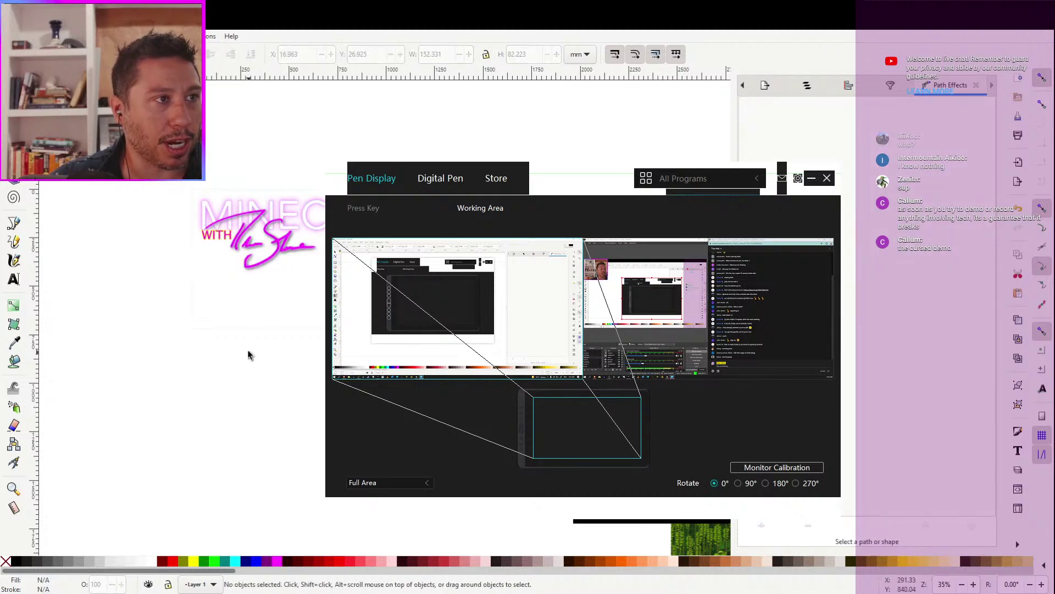
Paste the pill badge image over the page and make a small magenta calligraphic dab beside the pill
{"action": "scroll", "coordinate": [277, 324], "scroll_direction": "left", "scroll_amount": 1}
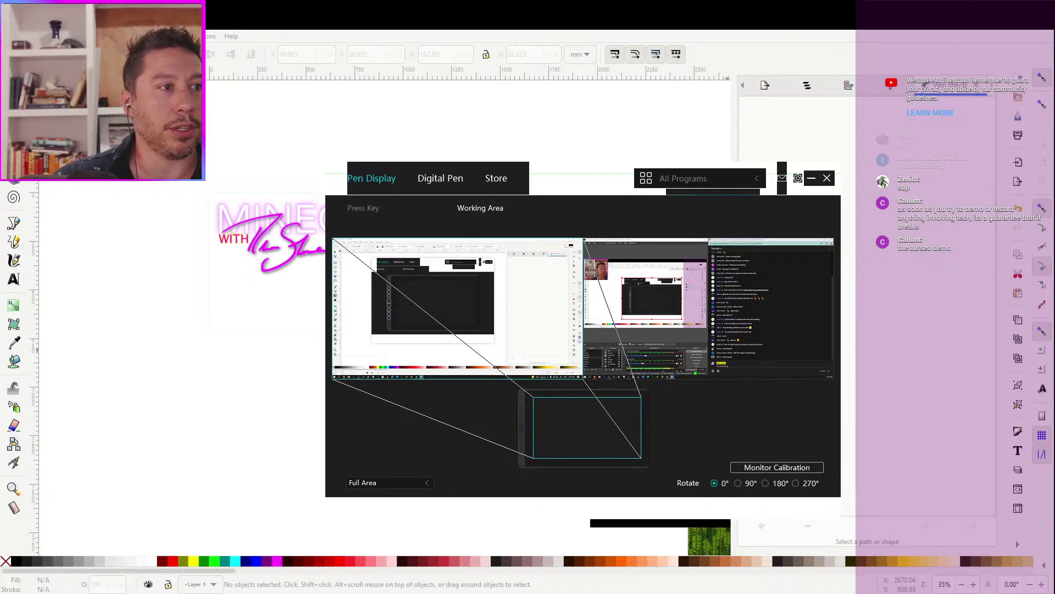
{"action": "key", "text": "ctrl+z"}
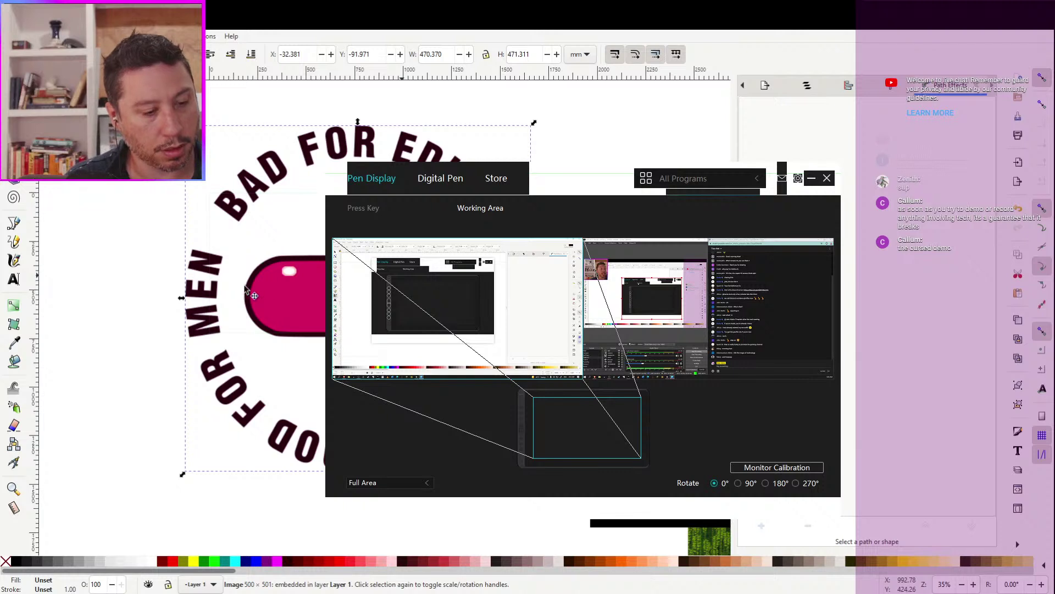
{"action": "key", "text": "c"}
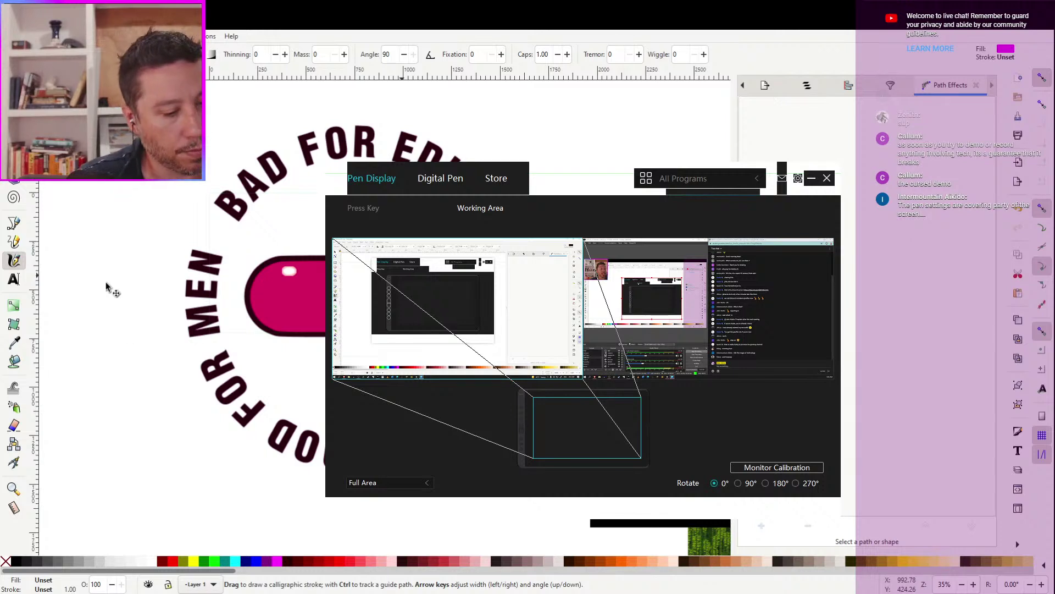
{"action": "left_click", "coordinate": [244, 285]}
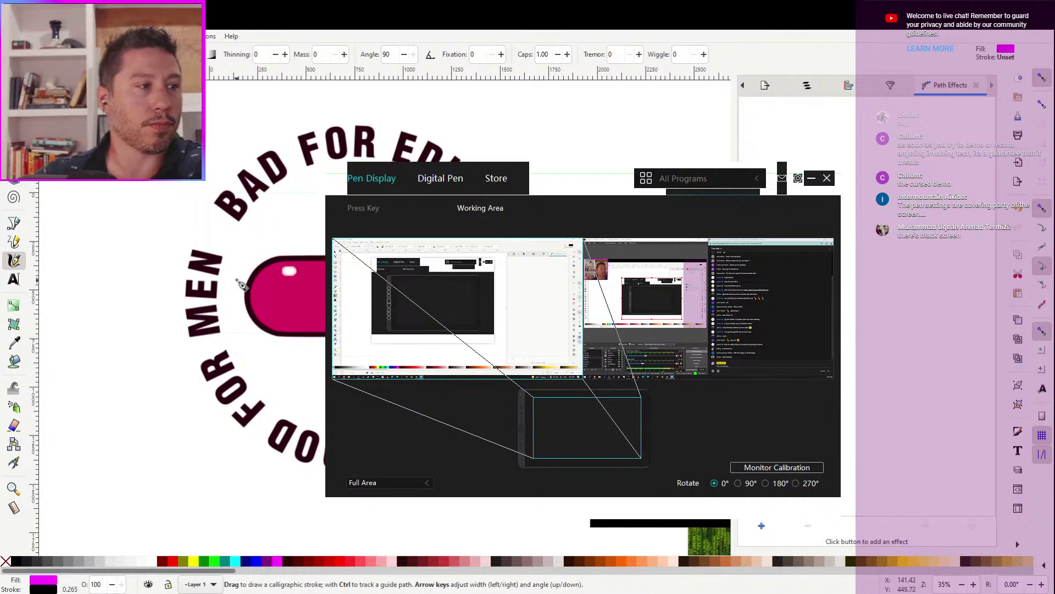
Scale the pill badge image down to about 196 mm wide and place it beside the page, below the title
{"action": "key", "text": "s"}
{"action": "key", "text": "Tab"}
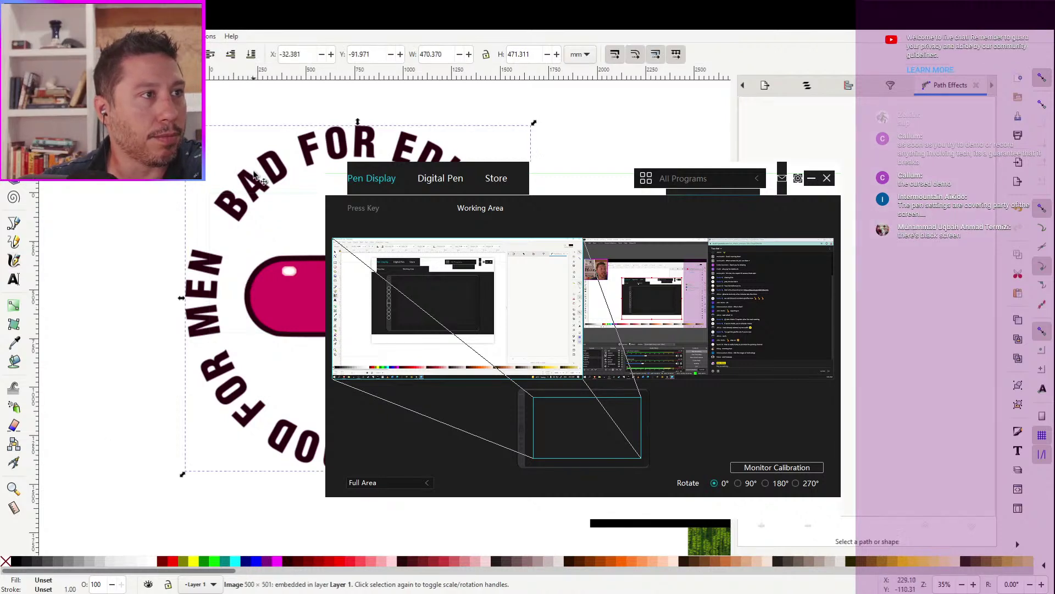
{"action": "key", "text": "Delete"}
{"action": "key", "text": "Tab"}
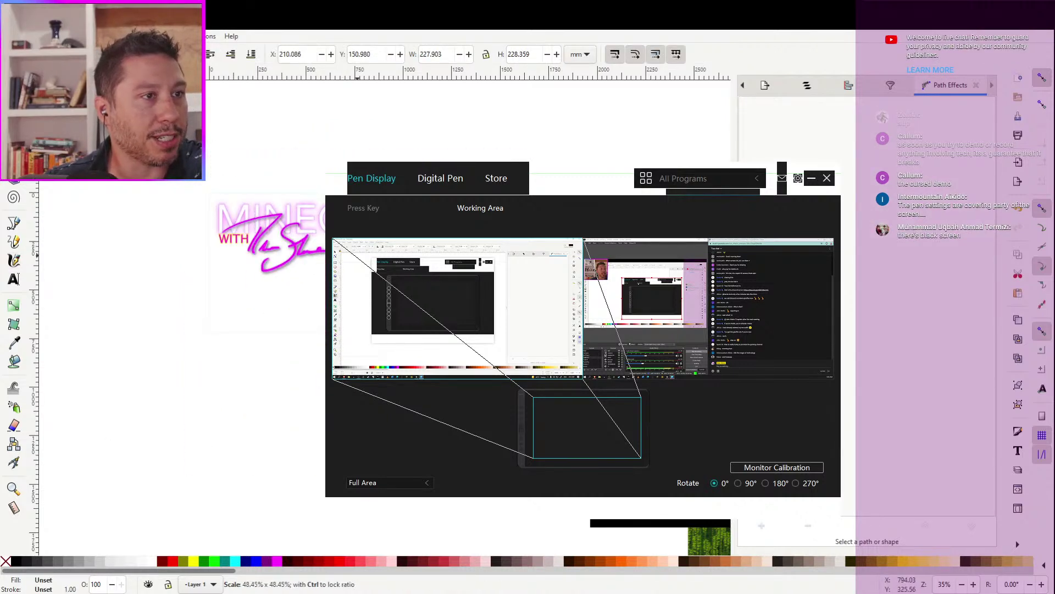
{"action": "key", "text": "ctrl+z"}
{"action": "scroll", "coordinate": [264, 341], "scroll_direction": "left", "scroll_amount": 4}
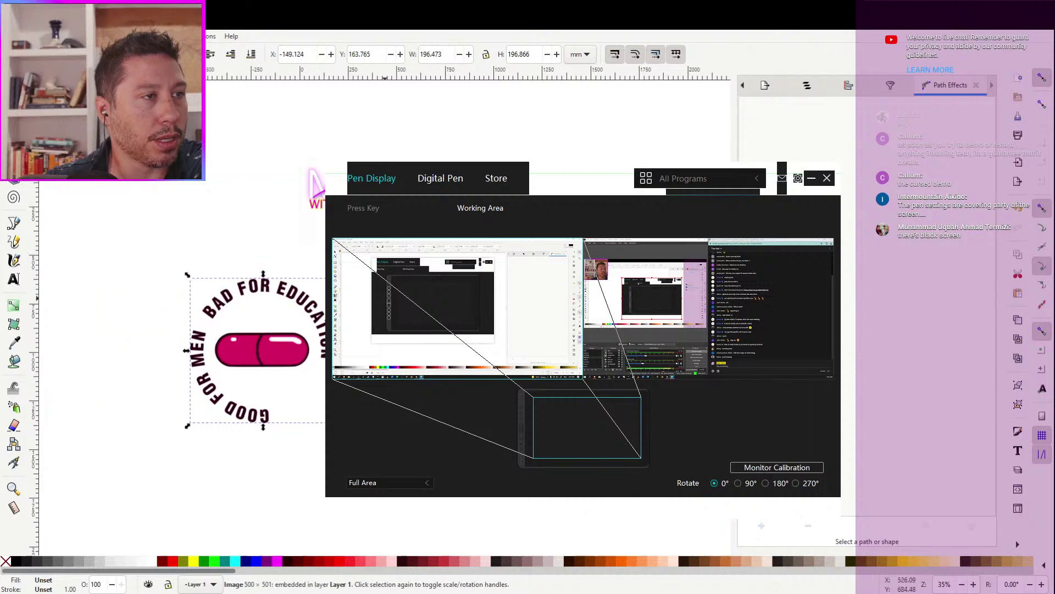
Move the magenta signature and its blurred black shadow copy below and beside the pill badge
{"action": "key", "text": "Escape"}
{"action": "left_click_drag", "start_coordinate": [397, 205], "coordinate": [354, 404]}
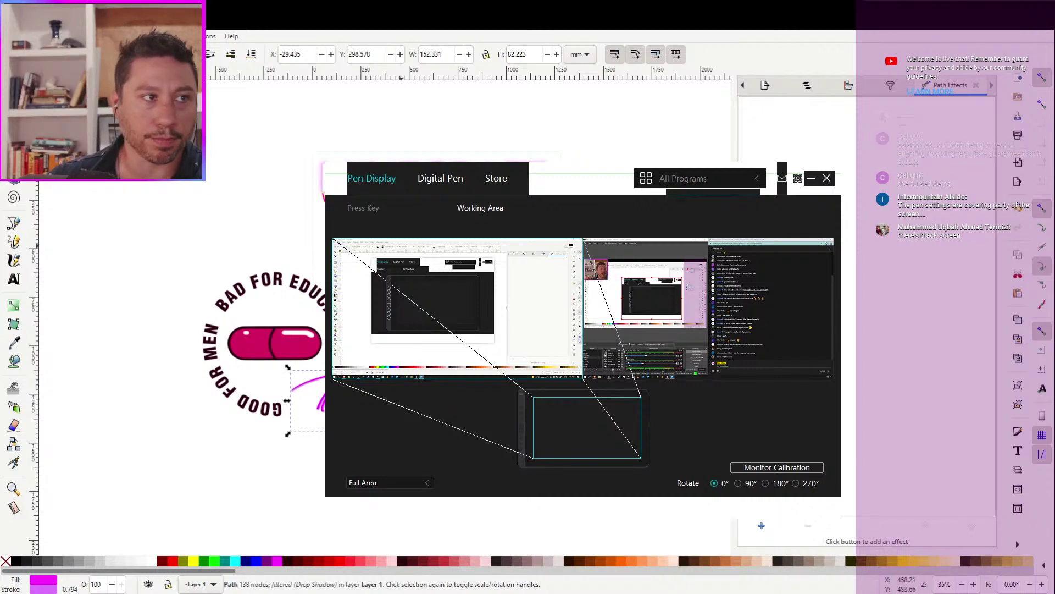
{"action": "left_click", "coordinate": [359, 405], "text": "alt"}
{"action": "left_click_drag", "start_coordinate": [359, 405], "coordinate": [312, 452]}
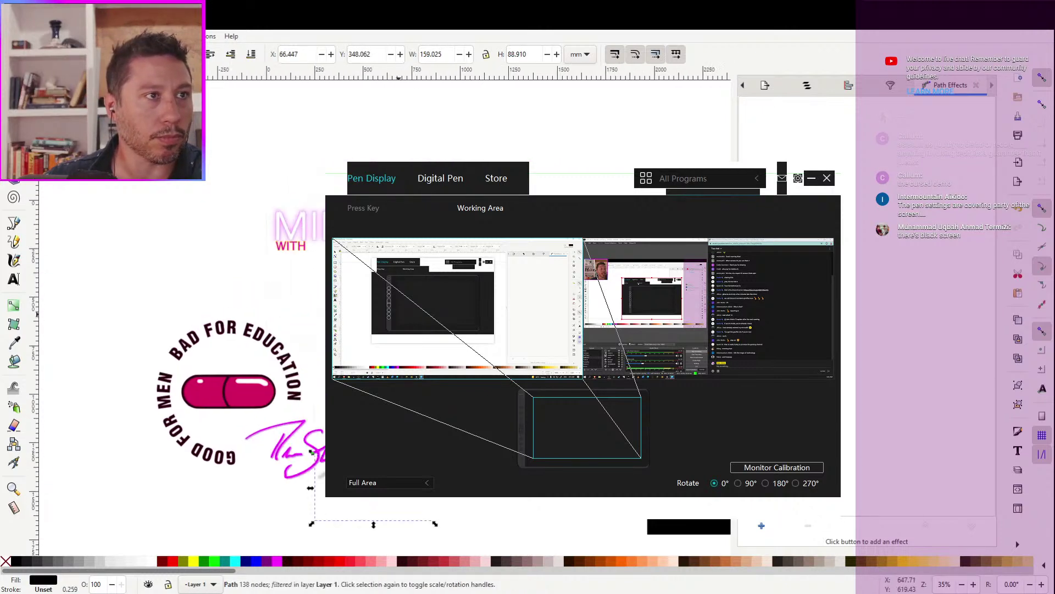
Move the WITH lettering off the page above the pill badge and close the pen tablet settings window
{"action": "left_click_drag", "start_coordinate": [279, 262], "coordinate": [180, 272]}
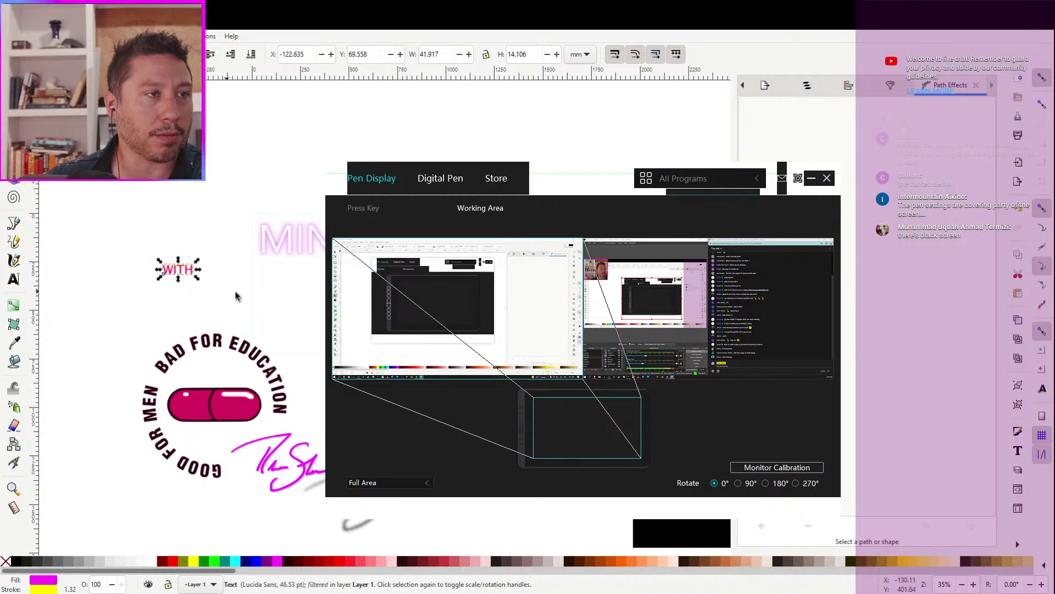
{"action": "key", "text": "Escape"}
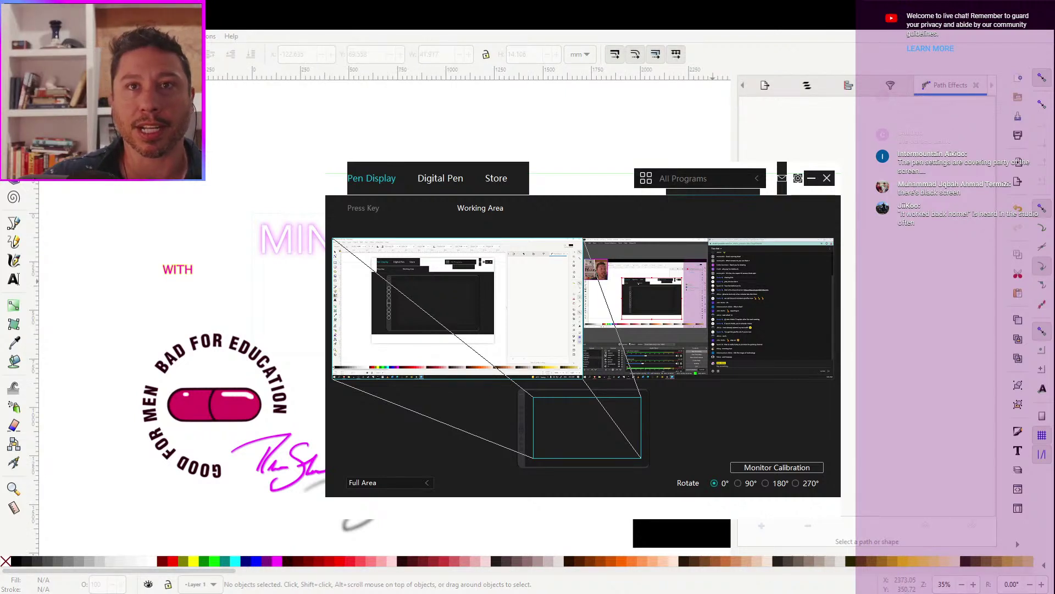
{"action": "key", "text": "alt+F4"}
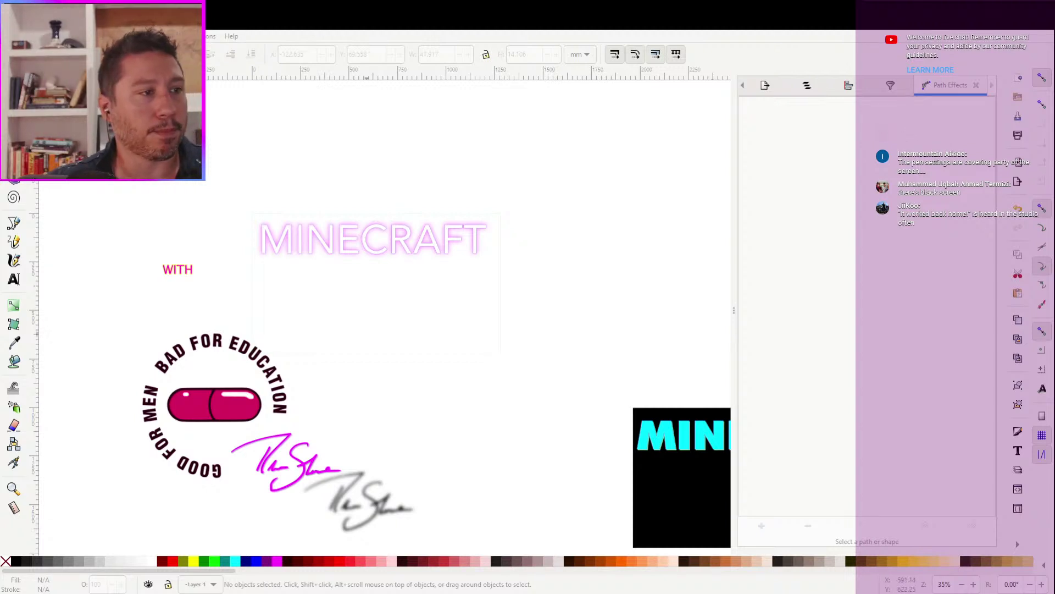
{"action": "scroll", "coordinate": [222, 271], "scroll_direction": "down", "scroll_amount": 1}
{"action": "scroll", "coordinate": [222, 271], "scroll_direction": "right", "scroll_amount": 1}
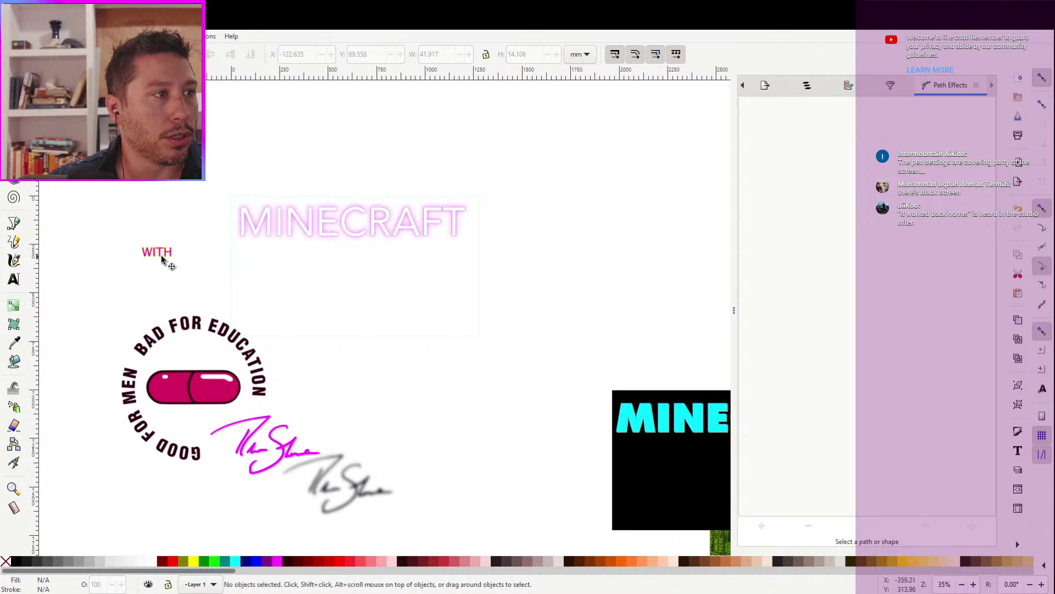
{"action": "double_click", "coordinate": [273, 229]}
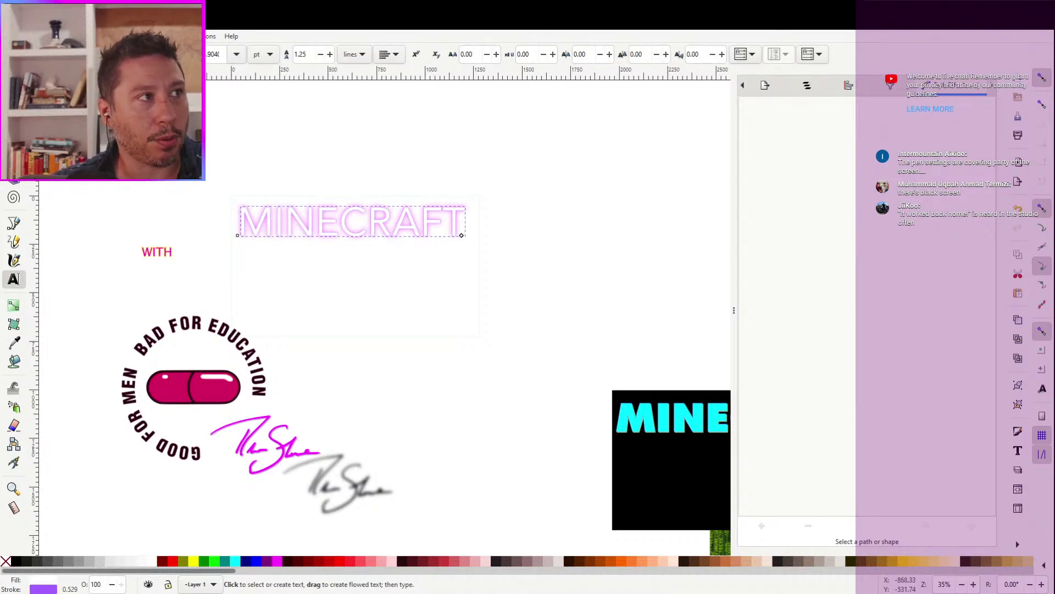
{"action": "key", "text": "Escape"}
{"action": "key", "text": "s"}
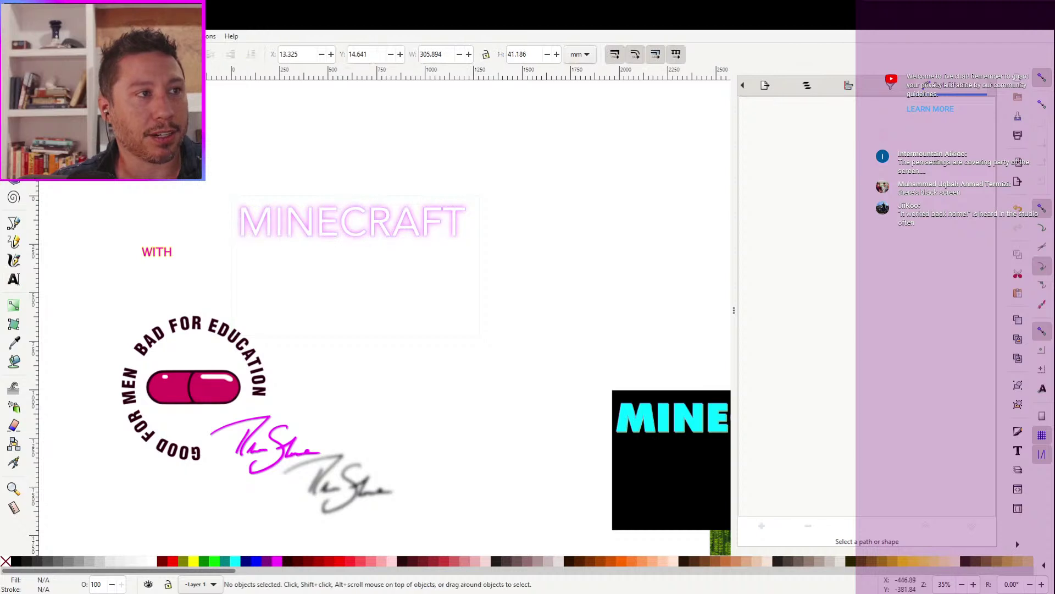
{"action": "key", "text": "plus"}
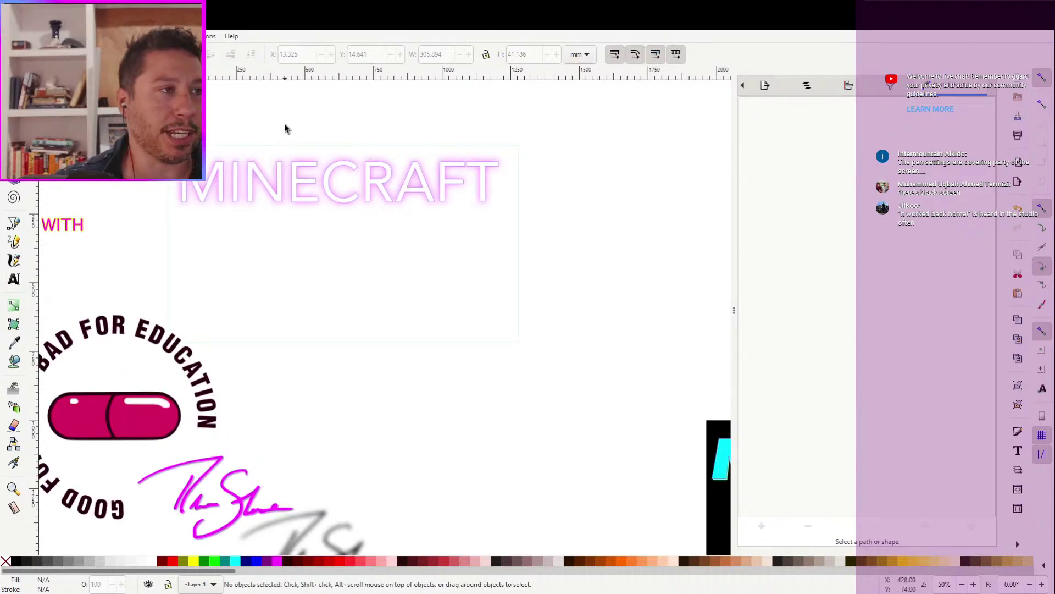
{"action": "left_click_drag", "start_coordinate": [286, 127], "coordinate": [346, 181]}
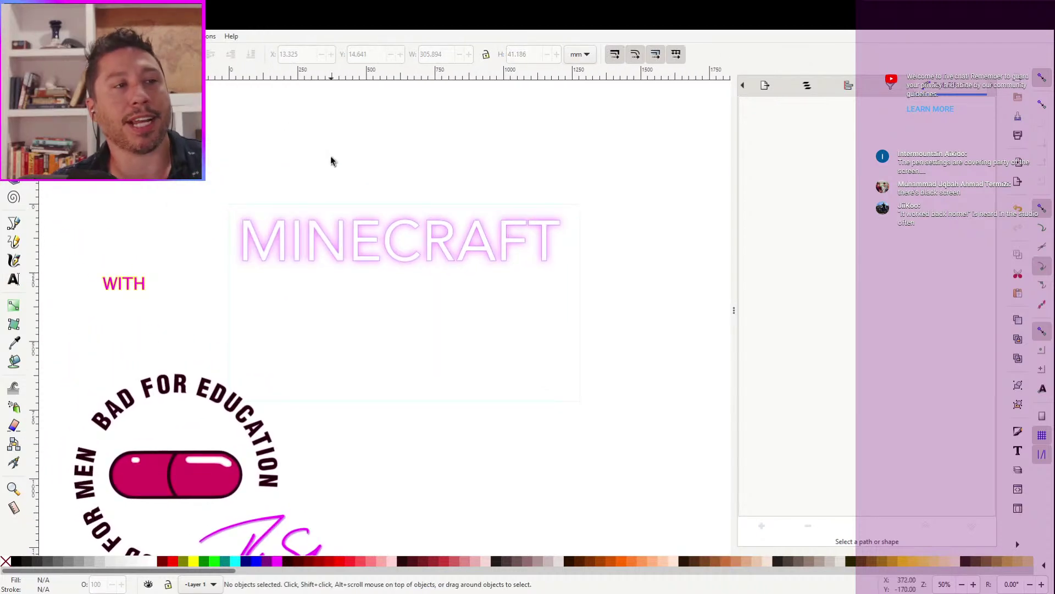
{"action": "left_click_drag", "start_coordinate": [332, 163], "coordinate": [379, 158]}
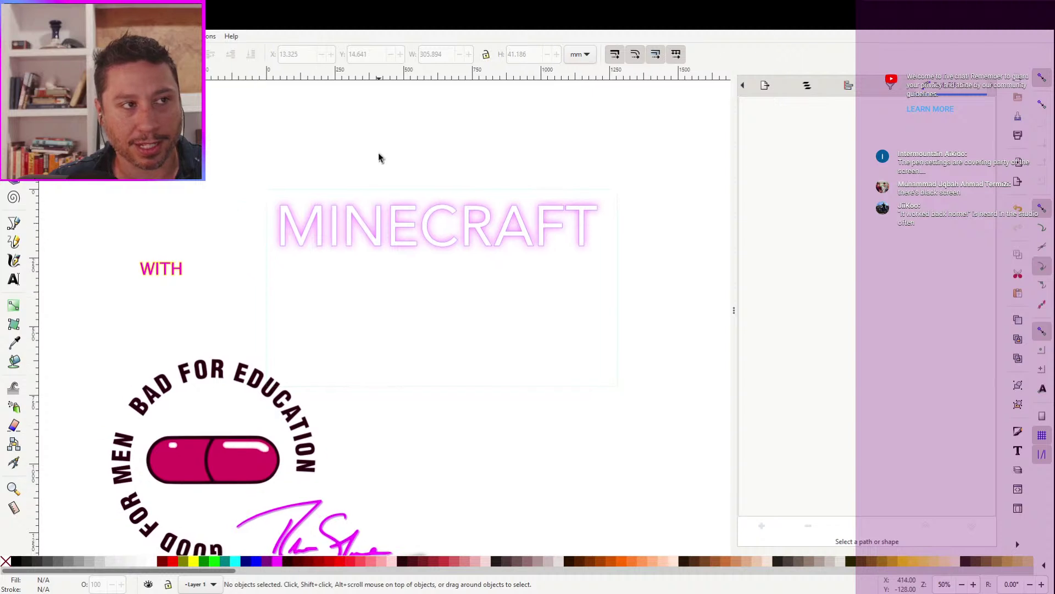
{"action": "left_click_drag", "start_coordinate": [697, 522], "coordinate": [631, 389]}
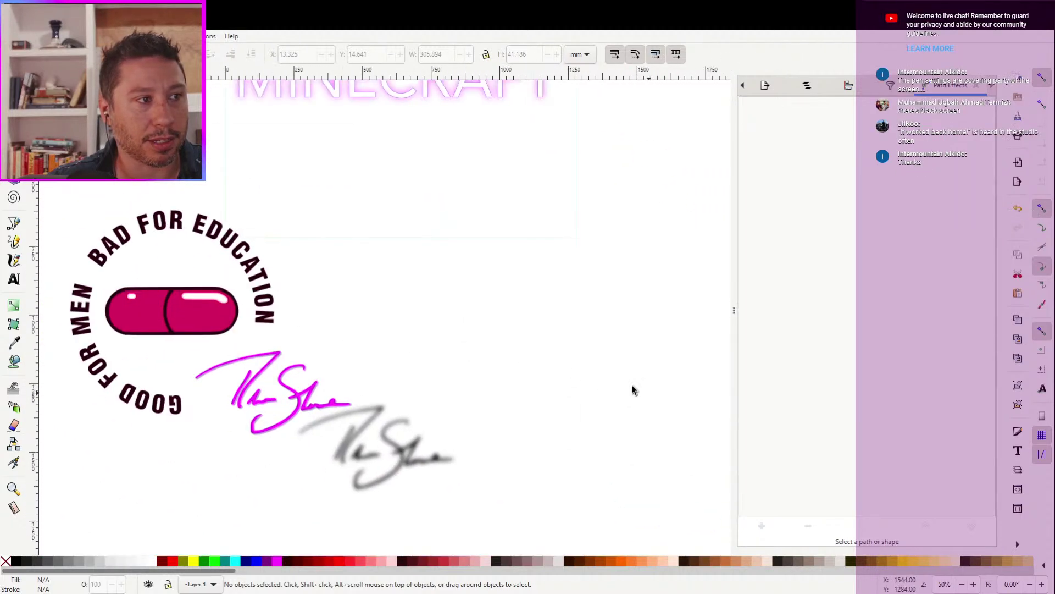
{"action": "left_click_drag", "start_coordinate": [360, 229], "coordinate": [490, 370]}
Add the text "Serif" in a bold serif font beneath the Minecraft title and enlarge it to about 226 mm wide
{"action": "left_click", "coordinate": [14, 279]}
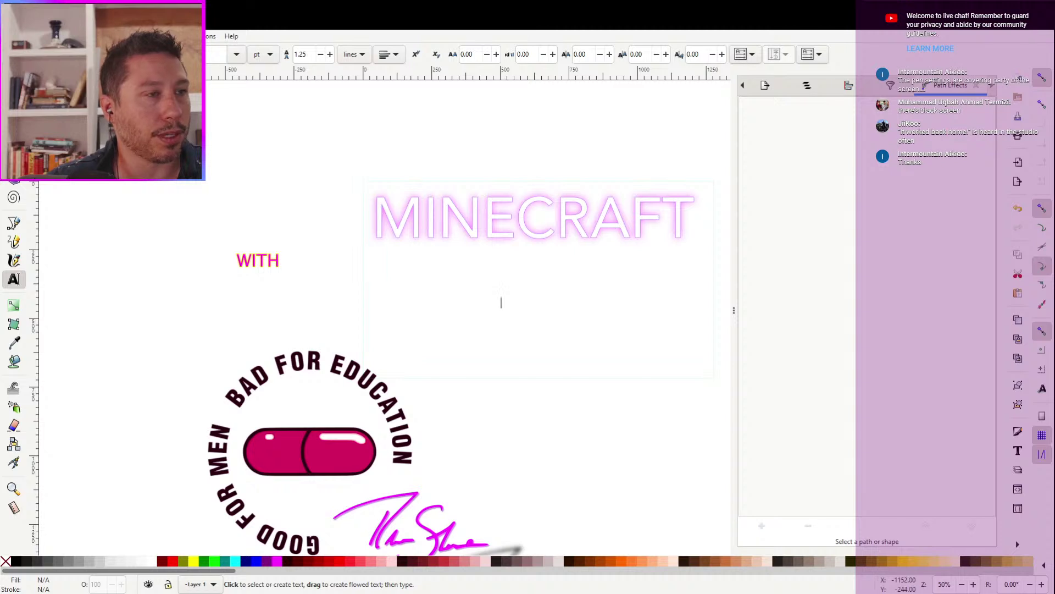
{"action": "left_click", "coordinate": [502, 305]}
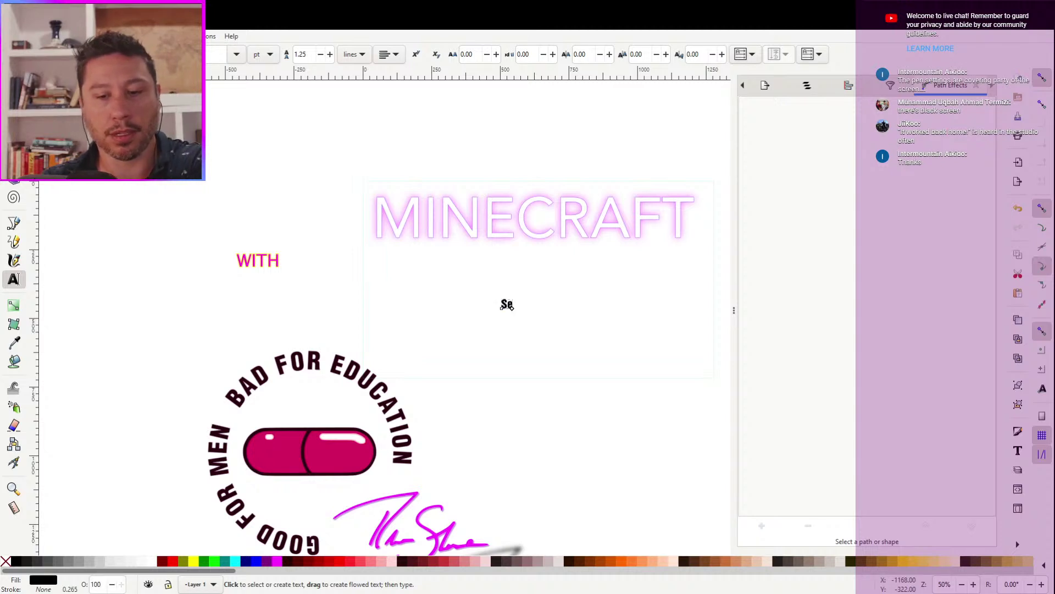
{"action": "type", "text": "Serif"}
{"action": "key", "text": "ctrl+a"}
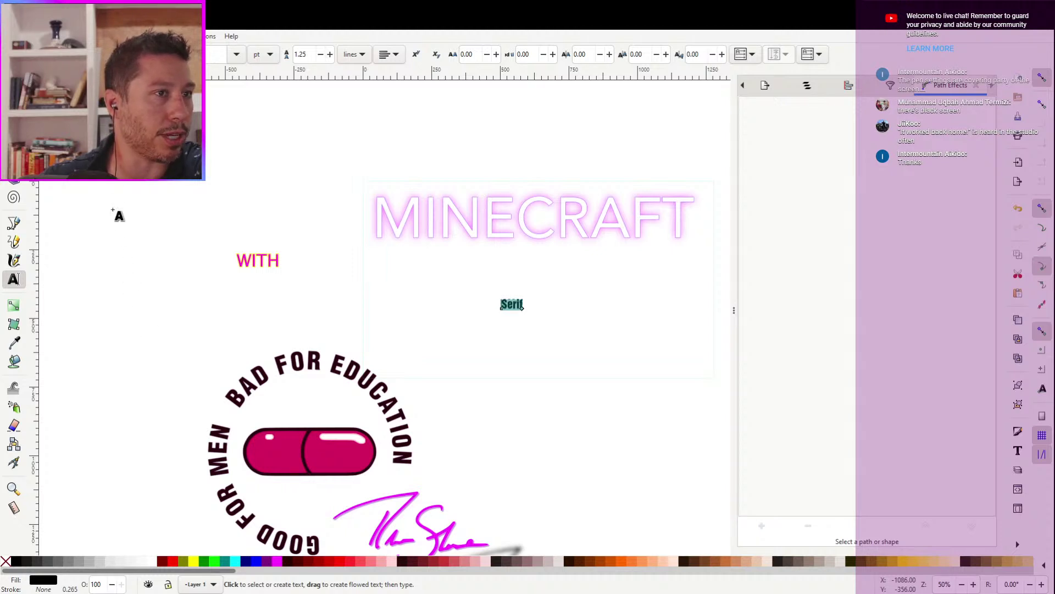
{"action": "key", "text": "F1"}
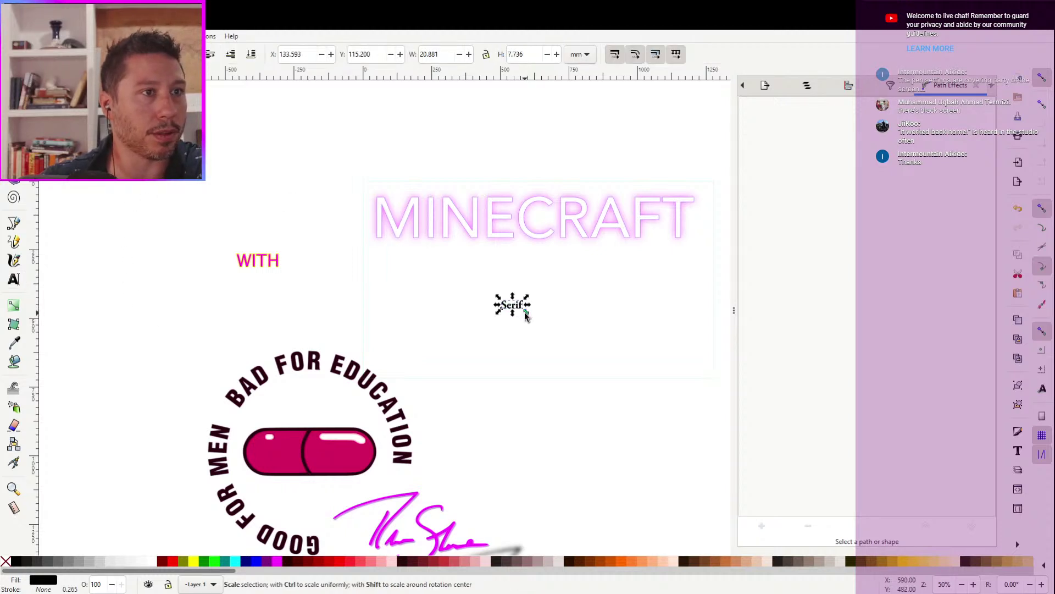
{"action": "left_click_drag", "start_coordinate": [525, 315], "coordinate": [732, 394]}
{"action": "left_click_drag", "start_coordinate": [720, 336], "coordinate": [612, 277]}
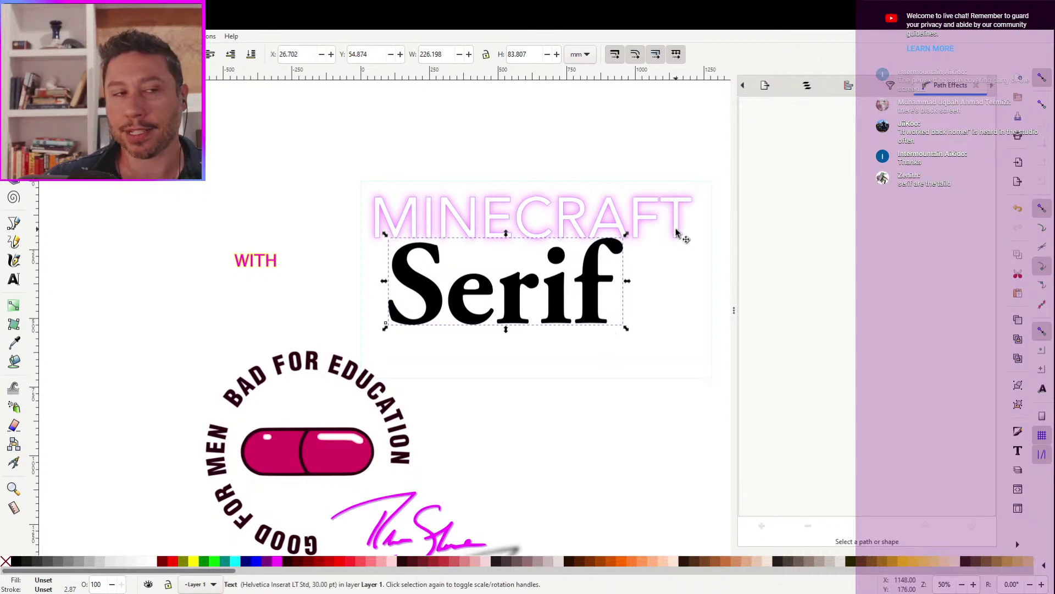
Move the Serif text off the page above WITH and scale it down to about 81 mm wide
{"action": "left_click_drag", "start_coordinate": [580, 289], "coordinate": [283, 184]}
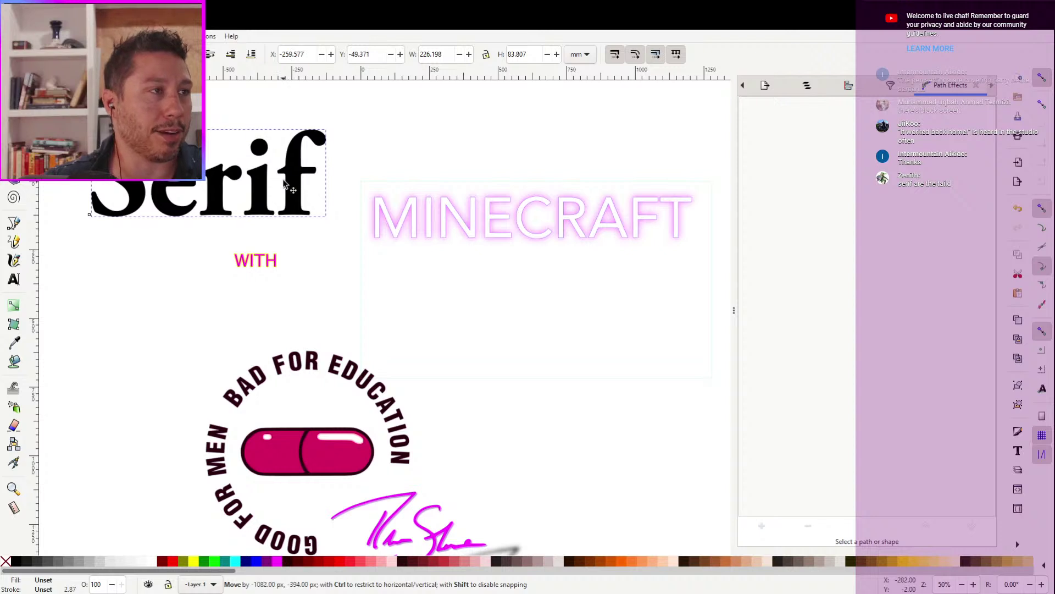
{"action": "scroll", "coordinate": [429, 279], "scroll_direction": "right", "scroll_amount": 2}
{"action": "scroll", "coordinate": [429, 278], "scroll_direction": "down", "scroll_amount": 1}
{"action": "scroll", "coordinate": [360, 259], "scroll_direction": "left", "scroll_amount": 4}
{"action": "scroll", "coordinate": [361, 259], "scroll_direction": "up", "scroll_amount": 2}
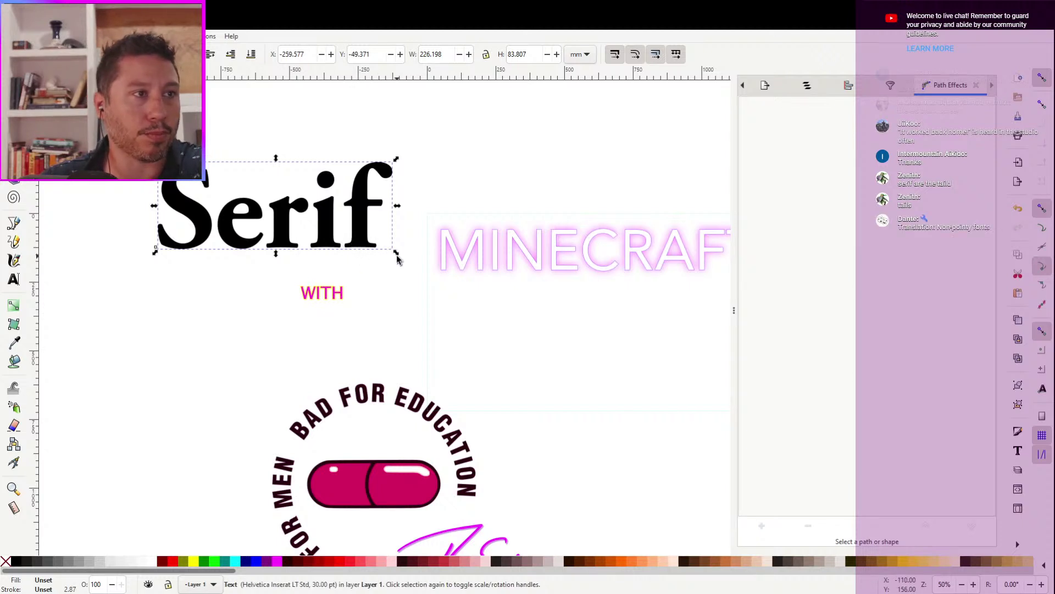
{"action": "left_click_drag", "start_coordinate": [397, 254], "coordinate": [240, 197]}
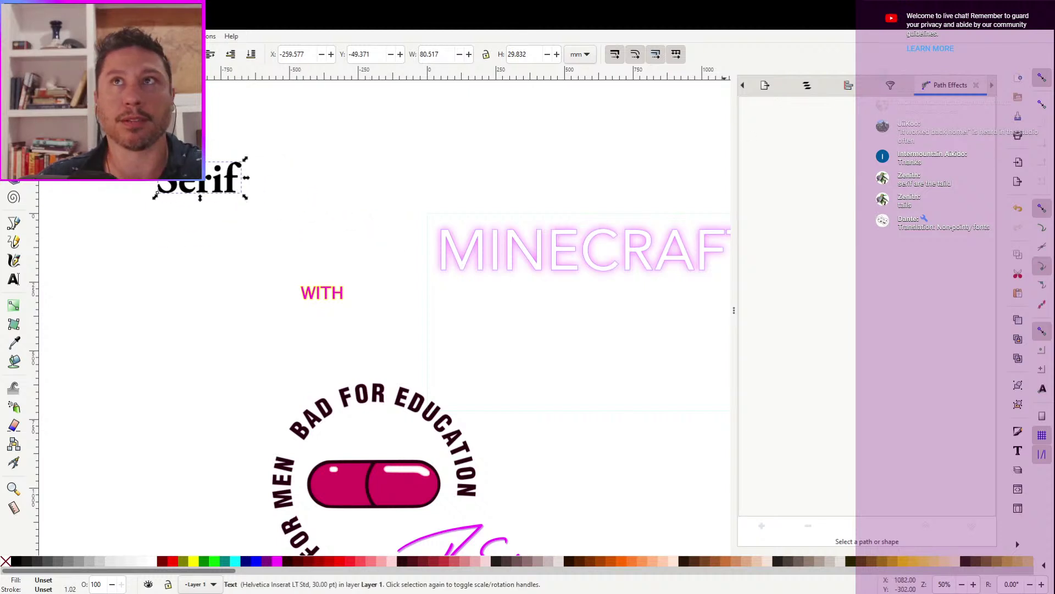
{"action": "key", "text": "alt"}
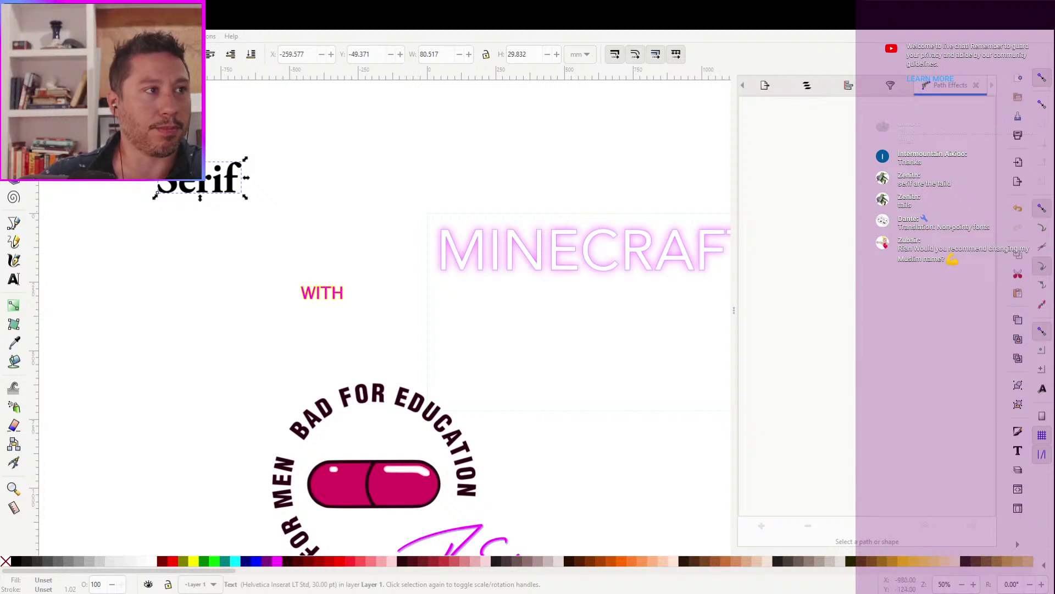
Try to replace the Serif text with the pasted Lorem Ipsum passage at its current font size
{"action": "double_click", "coordinate": [176, 188]}
{"action": "key", "text": "ctrl+a"}
{"action": "key", "text": "ctrl+v"}
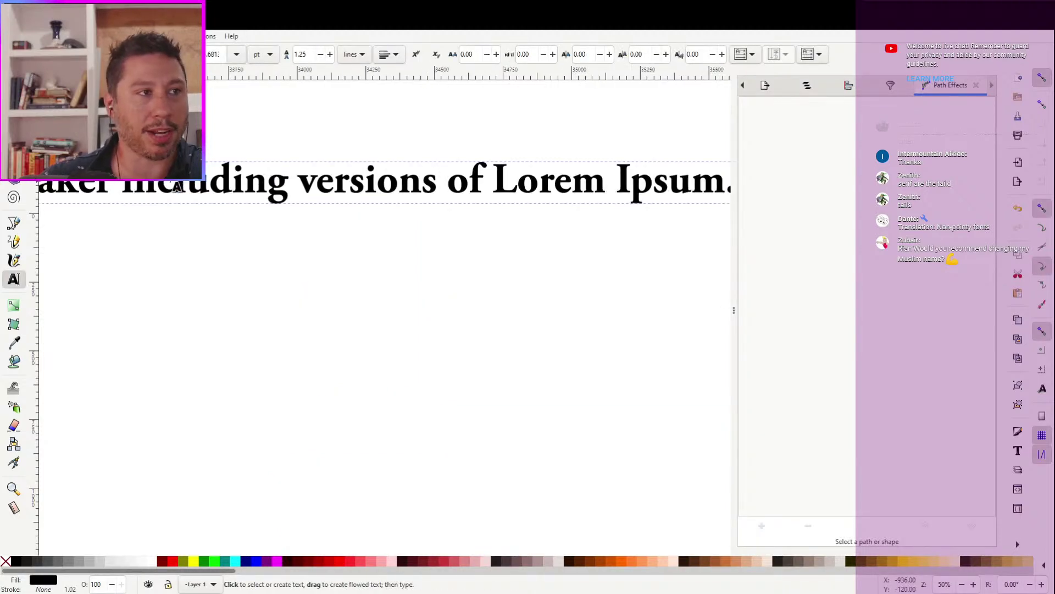
{"action": "key", "text": "ctrl+z"}
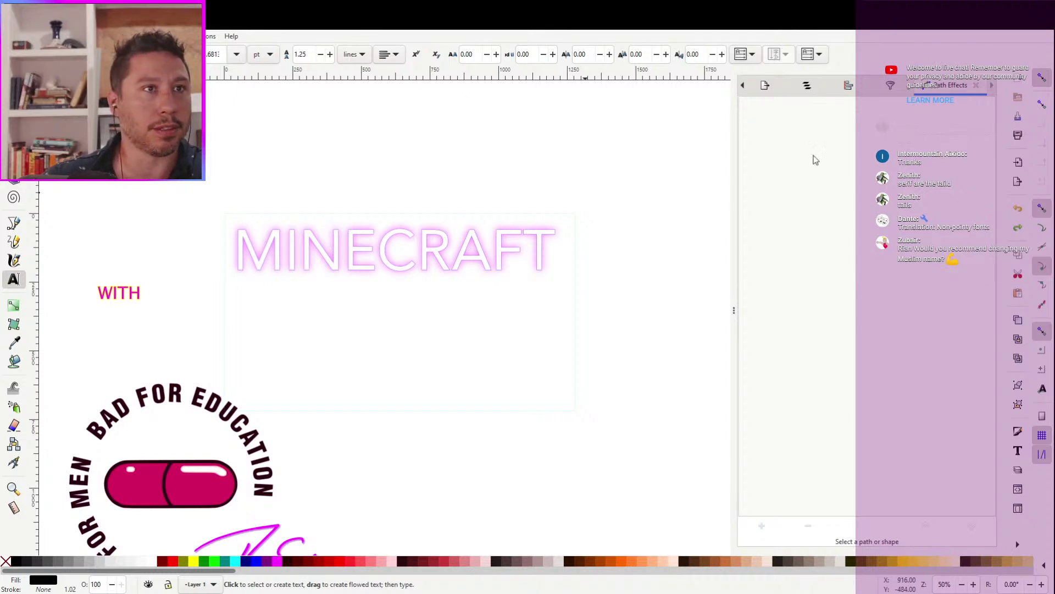
{"action": "scroll", "coordinate": [553, 308], "scroll_direction": "left", "scroll_amount": 5}
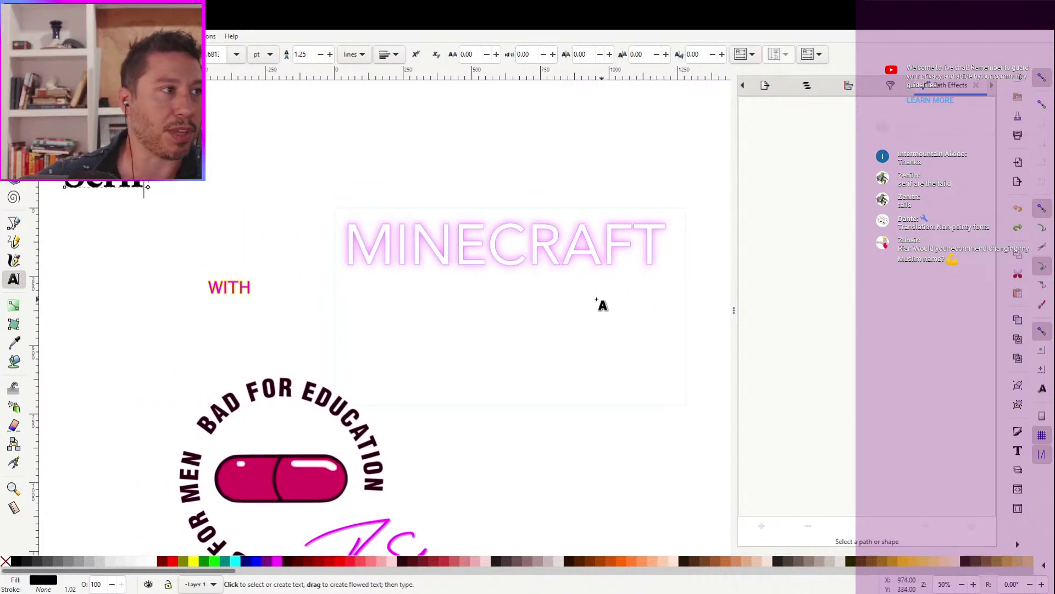
Reduce the Serif text to a very small font size and replace it with the pasted Lorem Ipsum passage
{"action": "double_click", "coordinate": [144, 186]}
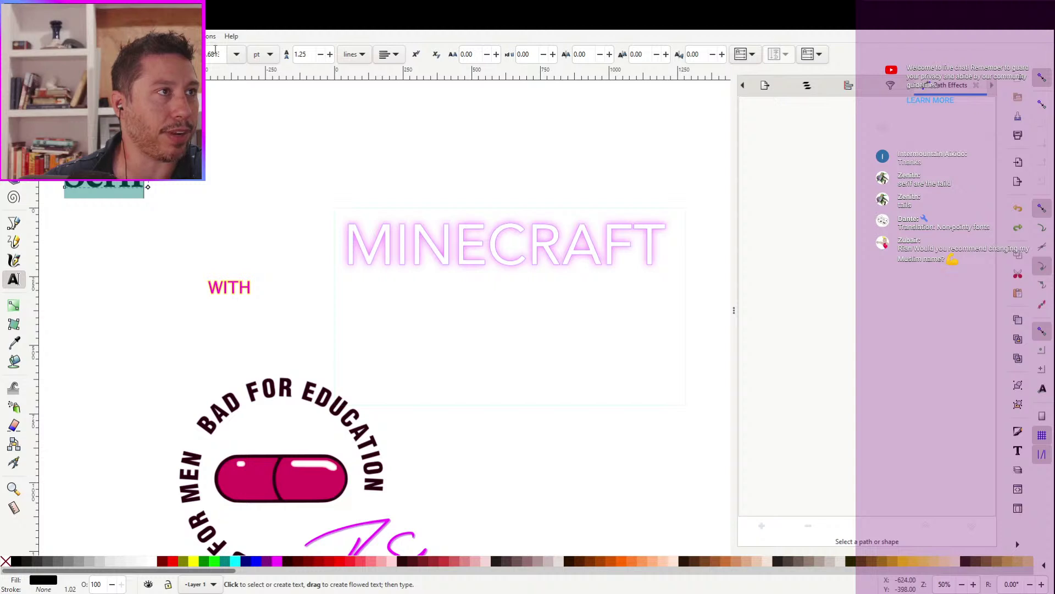
{"action": "left_click", "coordinate": [215, 51]}
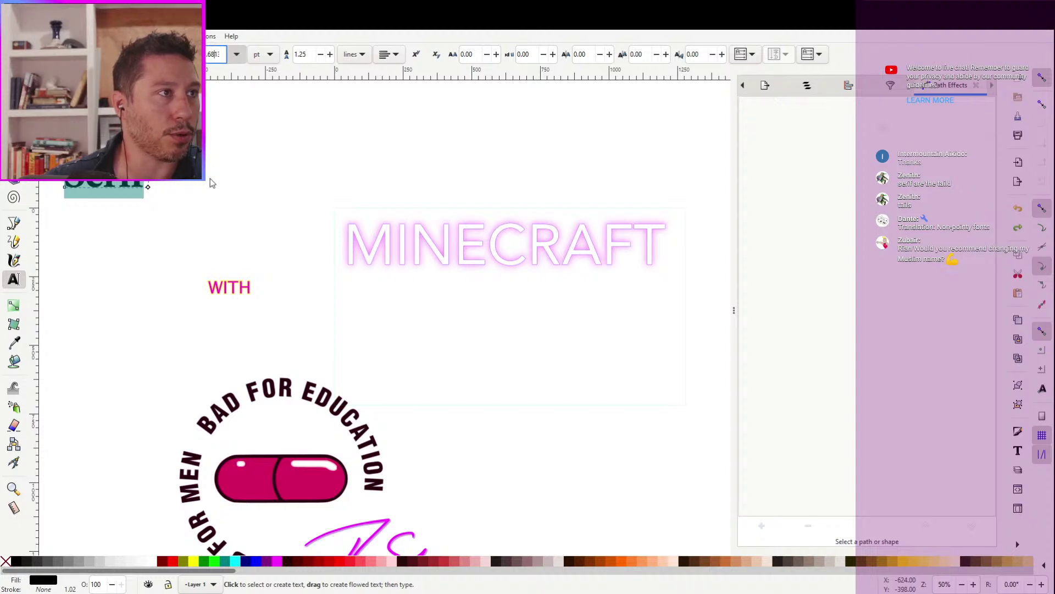
{"action": "key", "text": "ctrl+a"}
{"action": "key", "text": "BackSpace"}
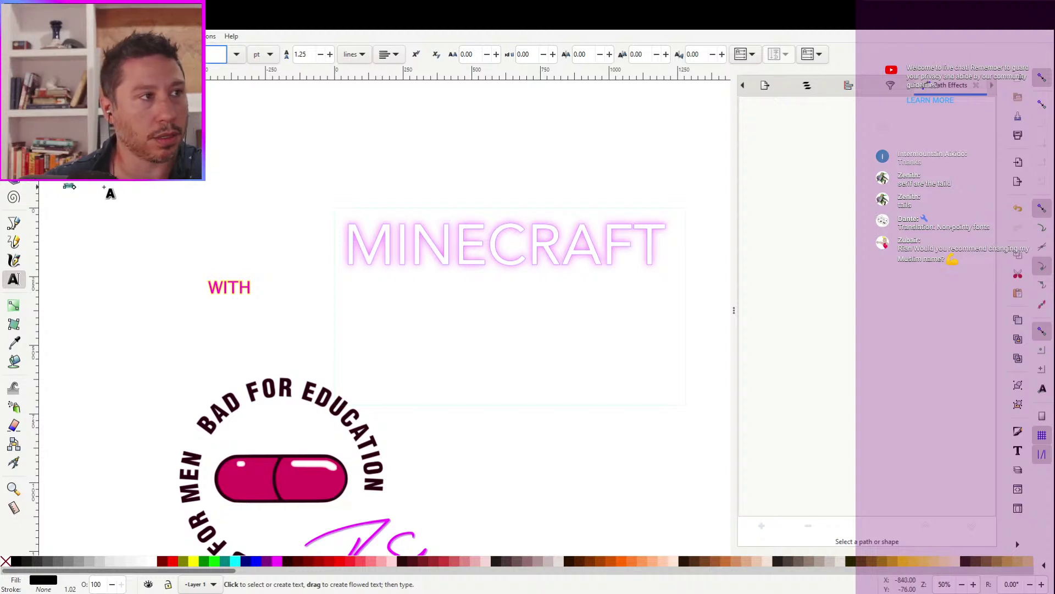
{"action": "key", "text": "ctrl+shift+v"}
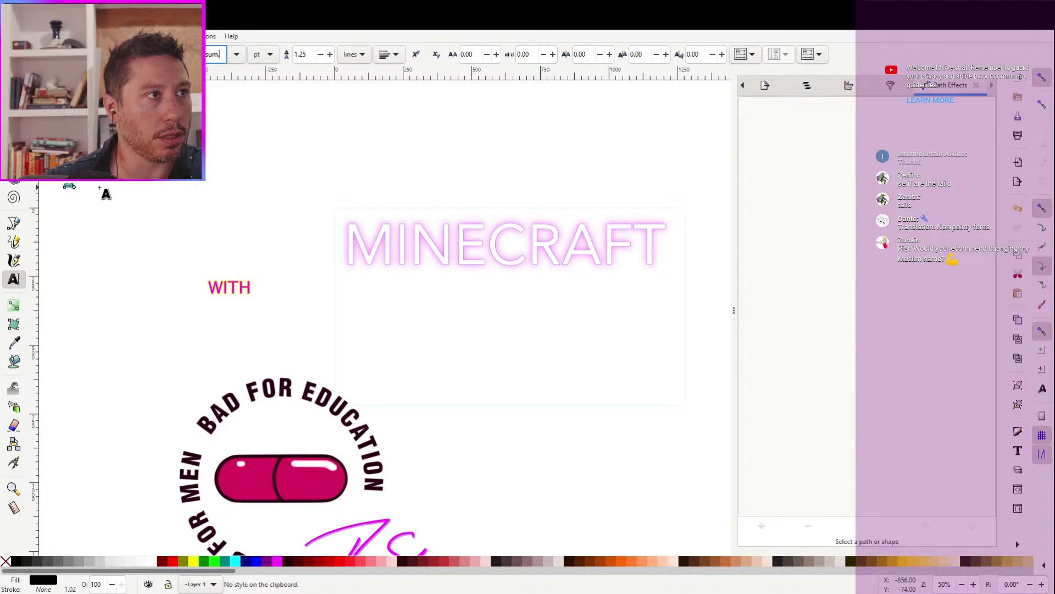
{"action": "key", "text": "ctrl+z"}
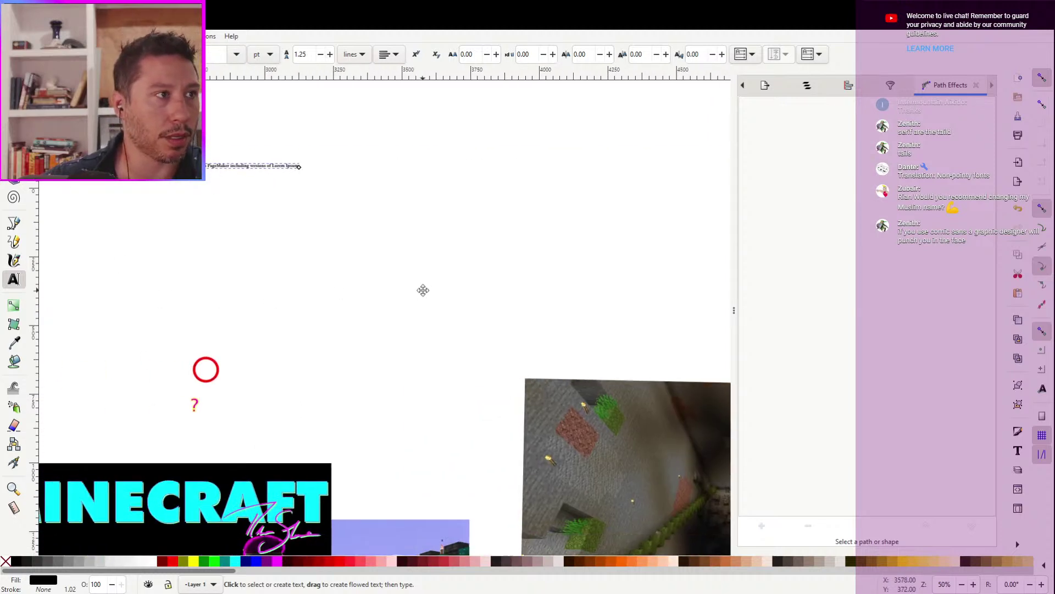
{"action": "scroll", "coordinate": [656, 276], "scroll_direction": "left", "scroll_amount": 10}
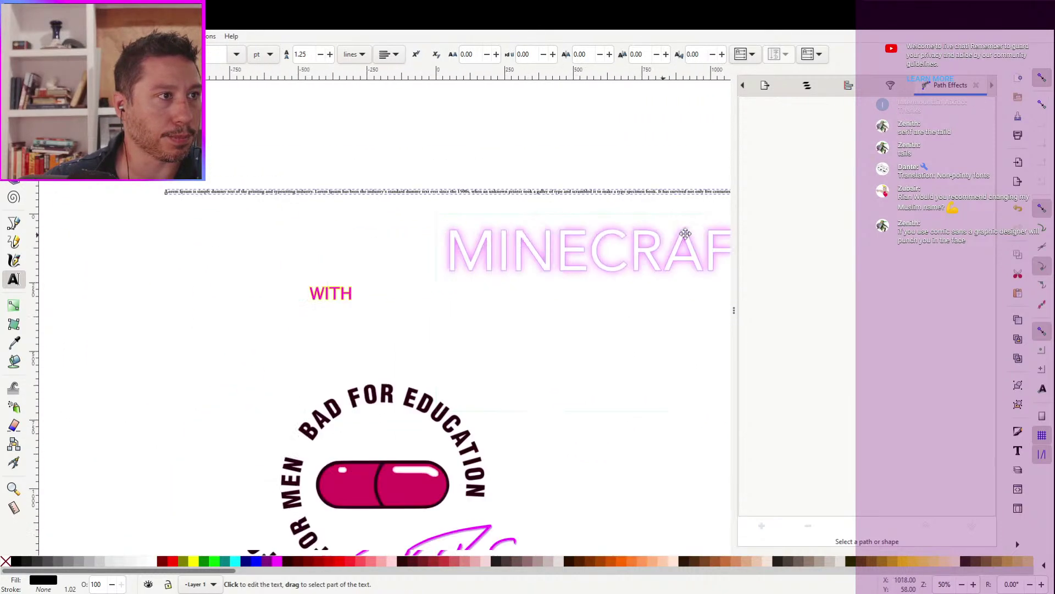
Break the single-line Lorem Ipsum text into an eight-line paragraph by inserting seven line breaks at similar line lengths
{"action": "key", "text": "shift+End"}
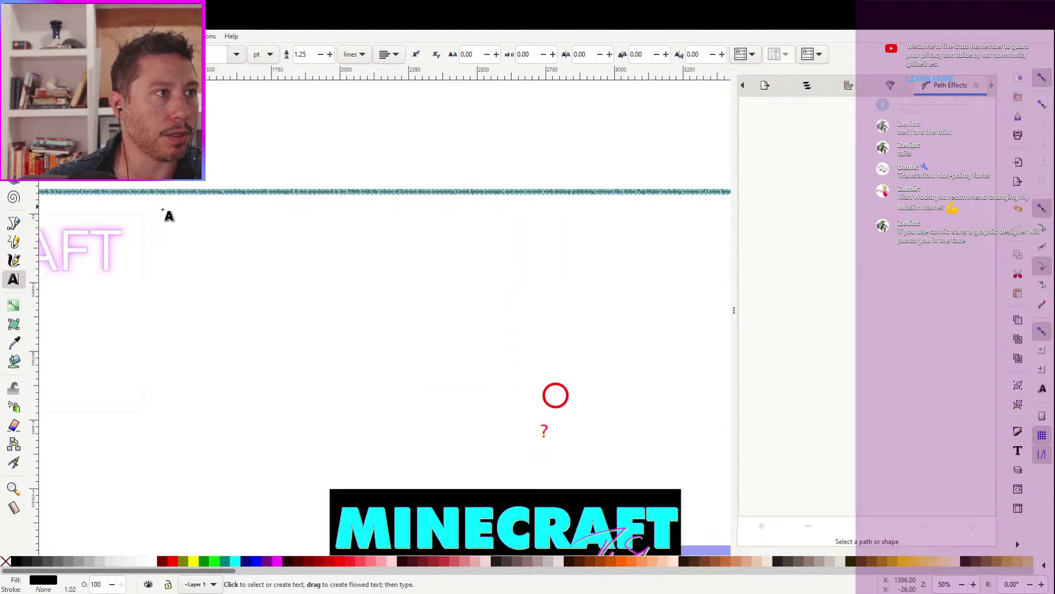
{"action": "key", "text": "shift+Home"}
{"action": "scroll", "coordinate": [252, 259], "scroll_direction": "left", "scroll_amount": 2}
{"action": "key", "text": "Escape"}
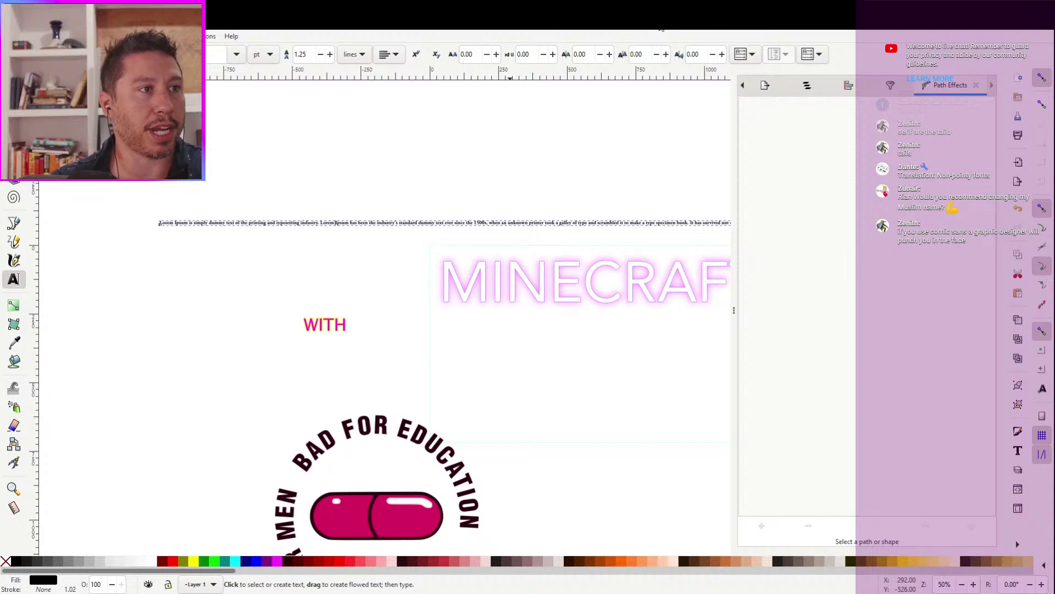
{"action": "key", "text": "Return"}
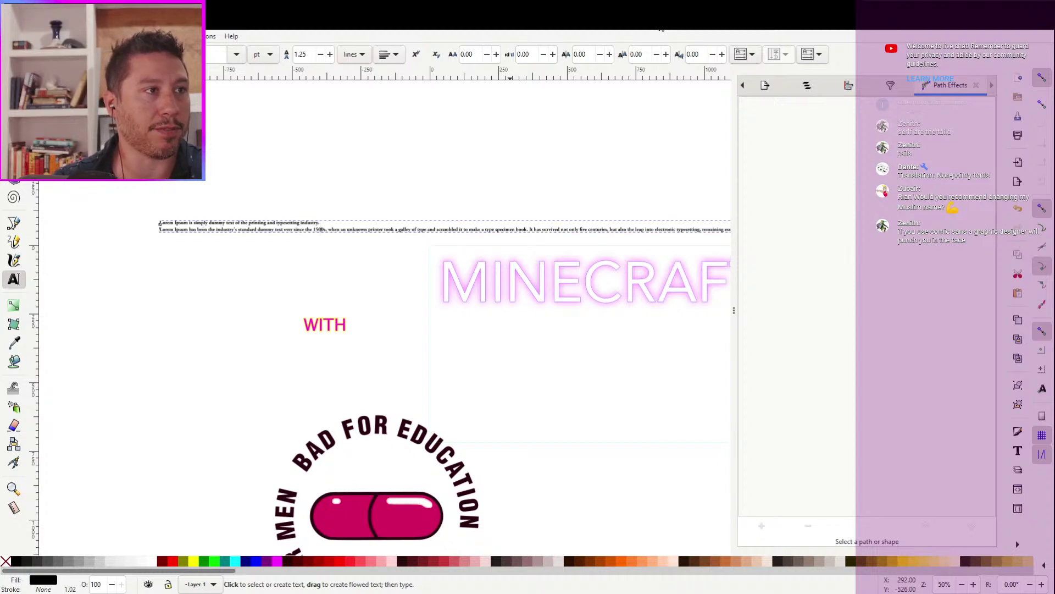
{"action": "key", "text": "Return"}
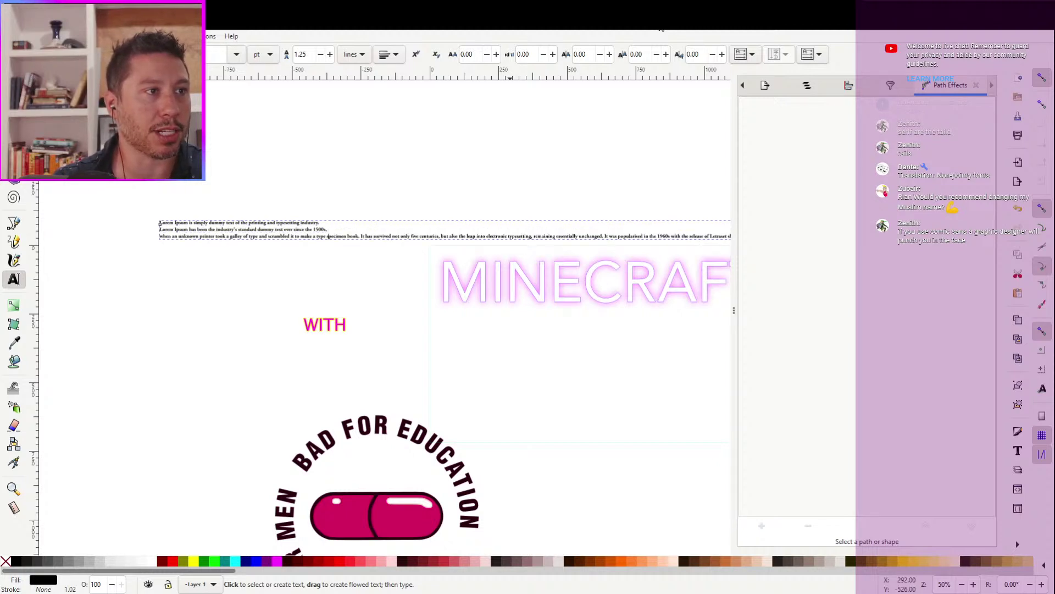
{"action": "key", "text": "Return"}
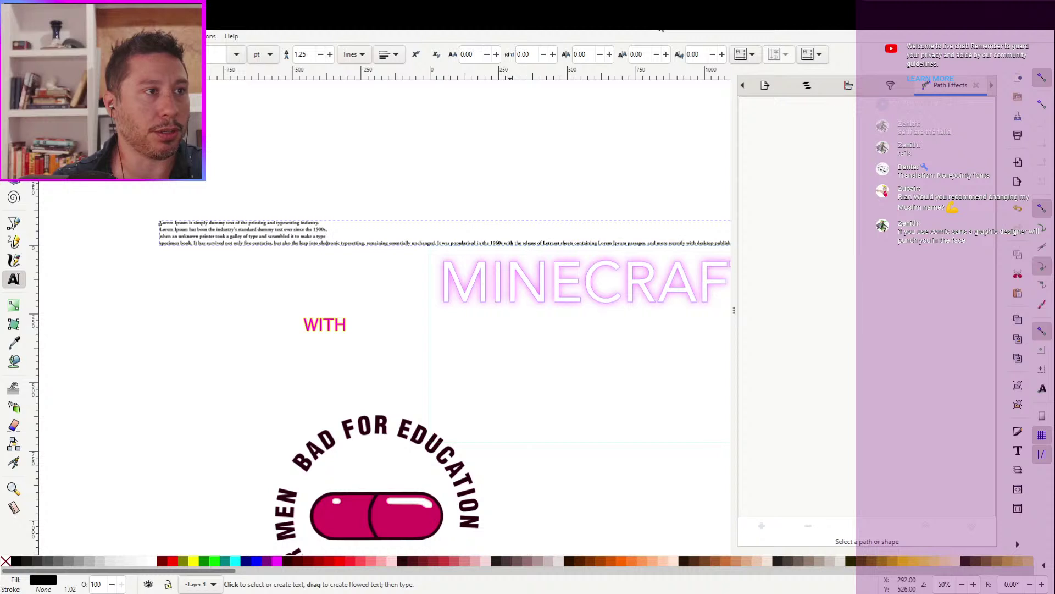
{"action": "key", "text": "Return"}
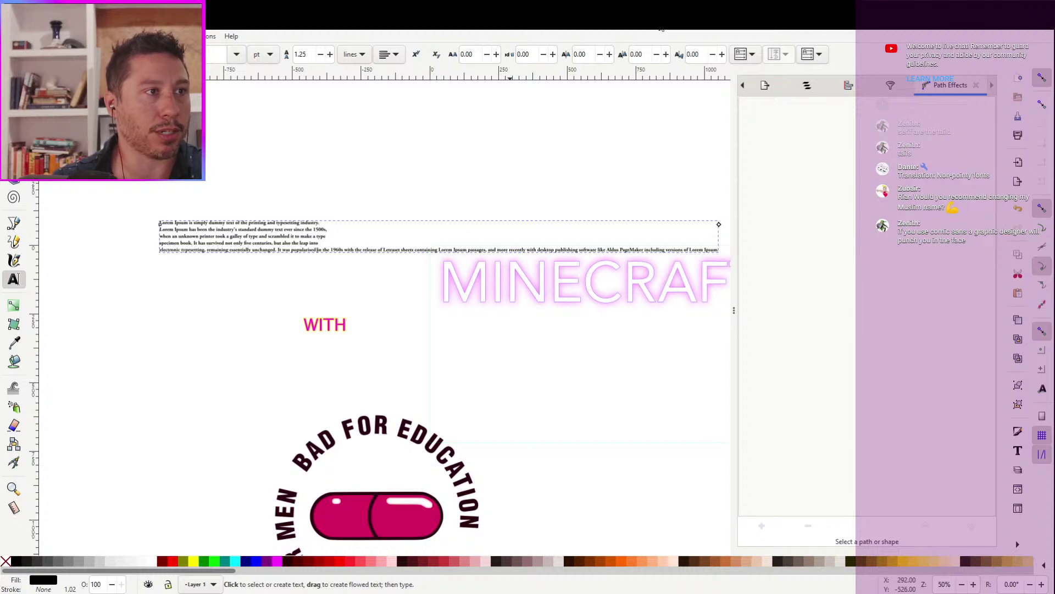
{"action": "key", "text": "Return"}
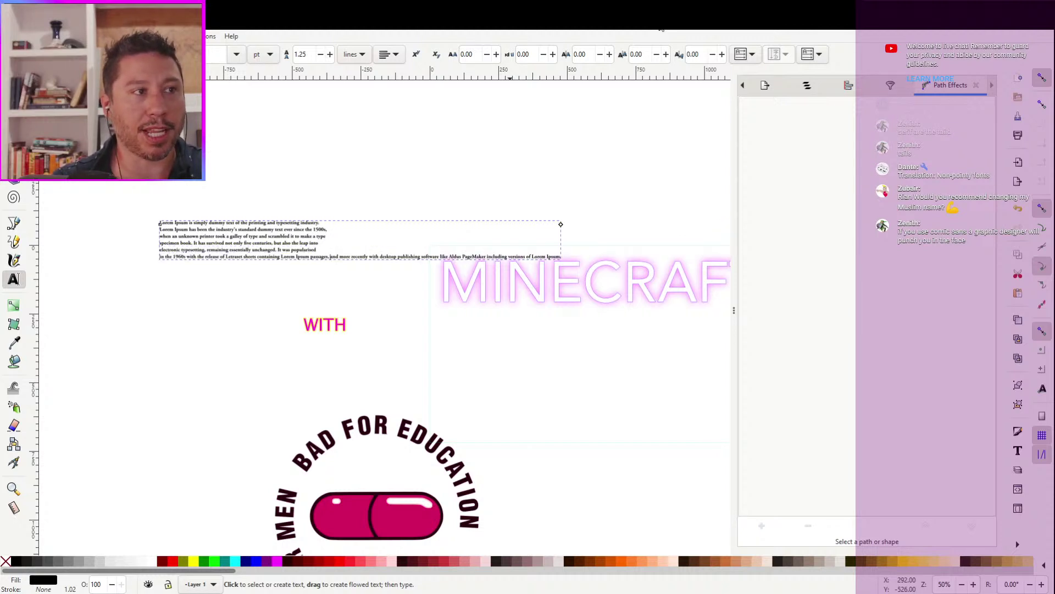
{"action": "key", "text": "Return"}
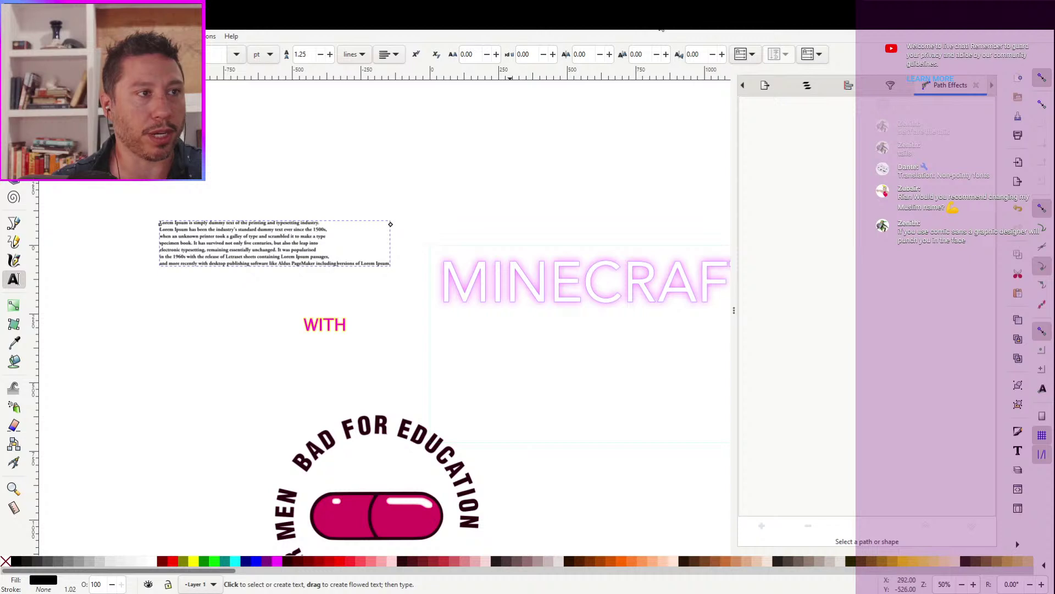
{"action": "key", "text": "Return"}
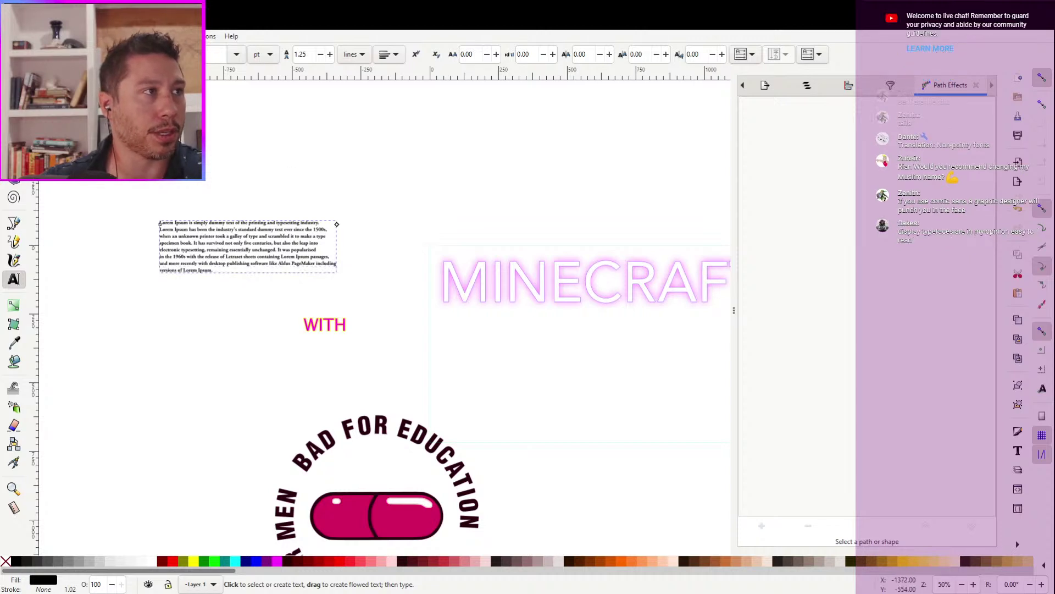
Scale the Lorem Ipsum paragraph up to about 281 mm wide and move it above the glowing MINECRAFT title
{"action": "key", "text": "s"}
{"action": "left_click_drag", "start_coordinate": [263, 253], "coordinate": [211, 174]}
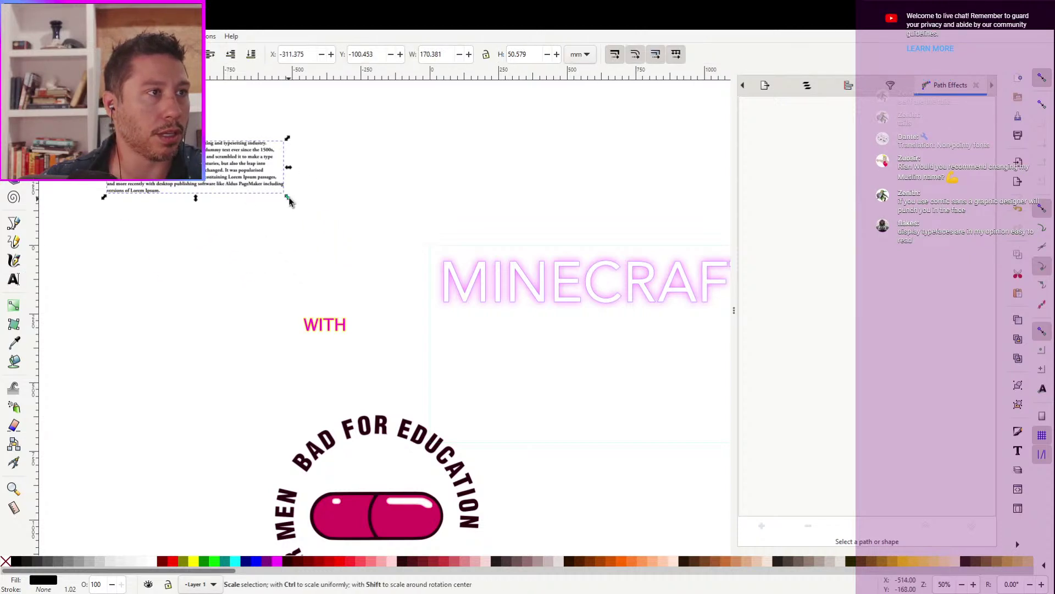
{"action": "left_click_drag", "start_coordinate": [314, 223], "coordinate": [404, 275]}
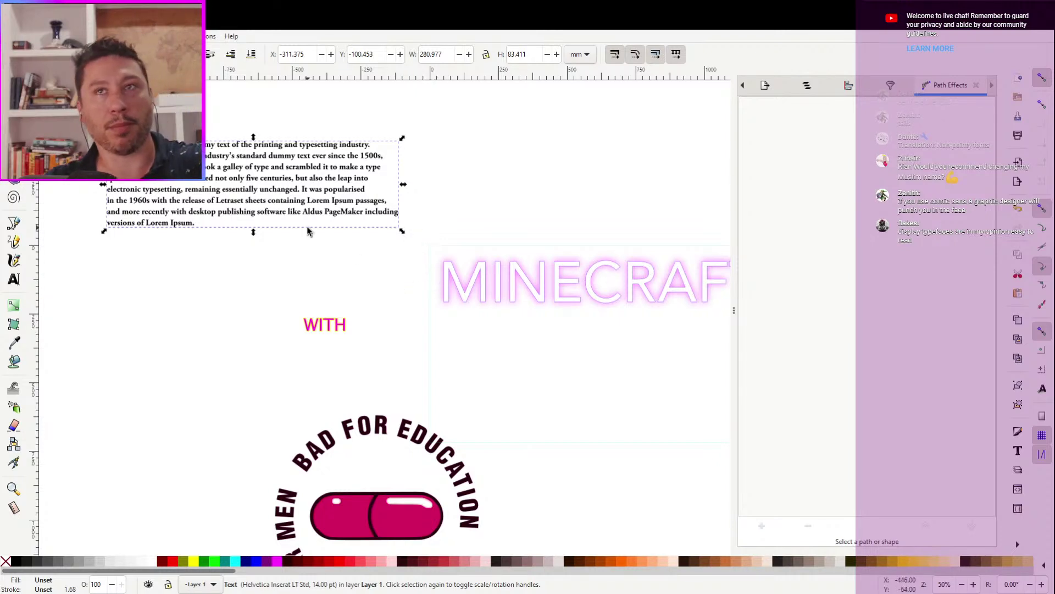
{"action": "left_click_drag", "start_coordinate": [312, 196], "coordinate": [473, 181]}
{"action": "left_click_drag", "start_coordinate": [253, 179], "coordinate": [555, 164]}
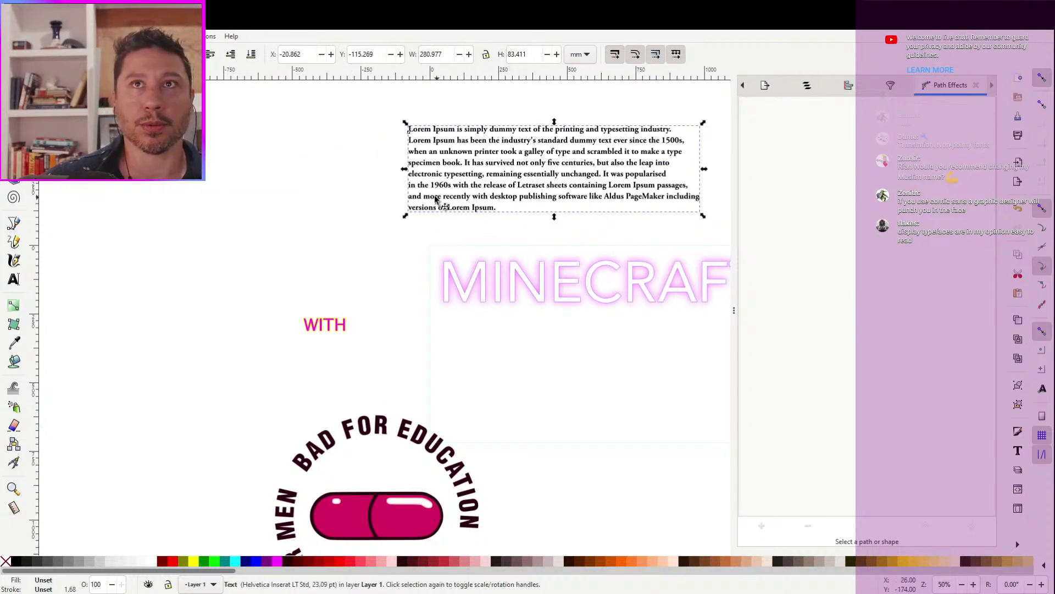
{"action": "left_click", "coordinate": [327, 168]}
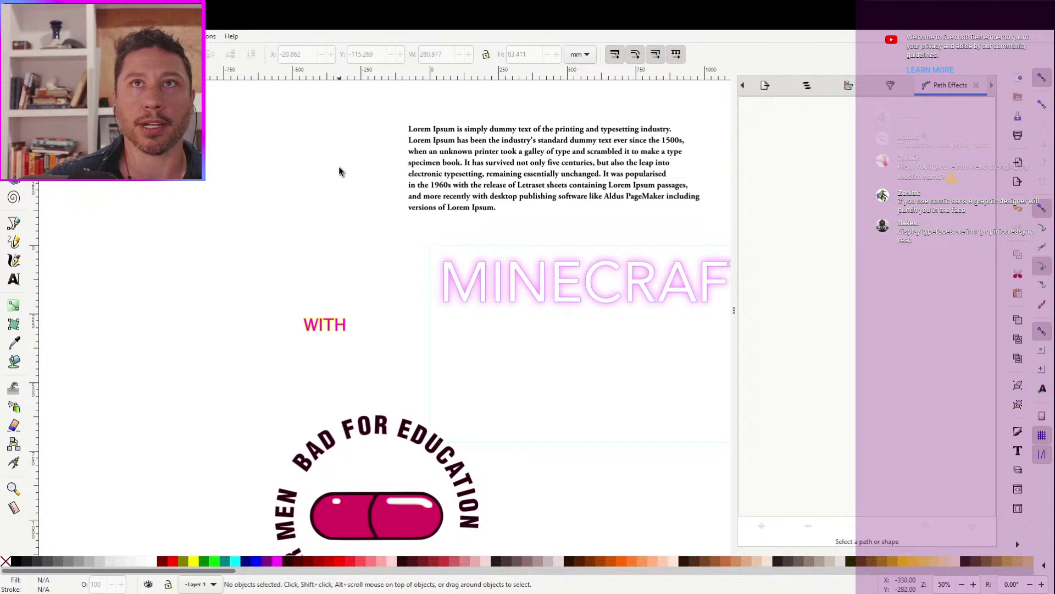
{"action": "left_click_drag", "start_coordinate": [339, 166], "coordinate": [397, 201]}
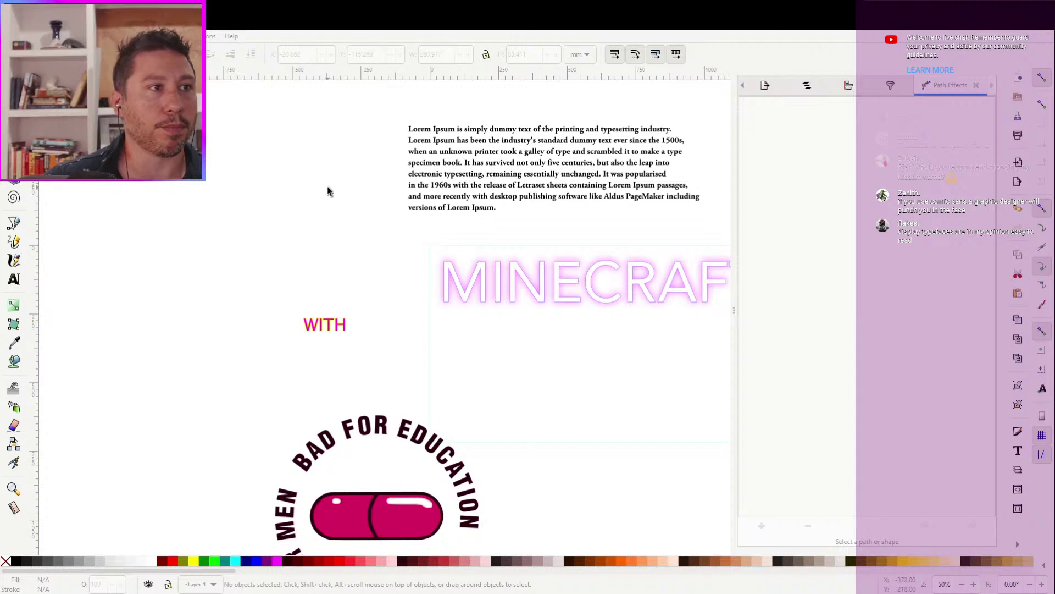
Change the whole Lorem Ipsum paragraph from bold to regular weight and shift it left to about X -151 mm
{"action": "left_click", "coordinate": [458, 155]}
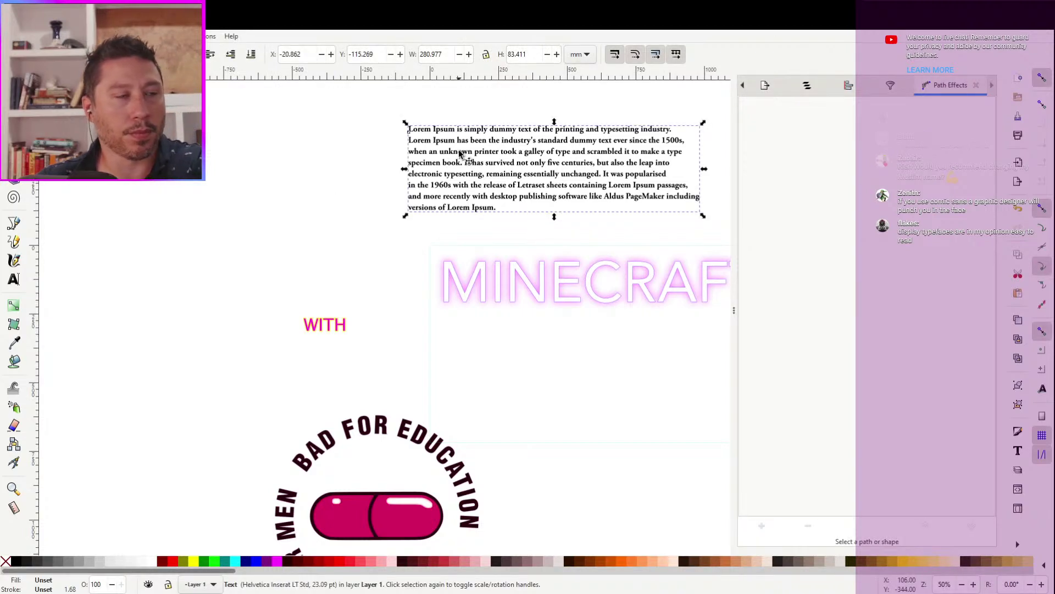
{"action": "double_click", "coordinate": [461, 164]}
{"action": "key", "text": "ctrl+a"}
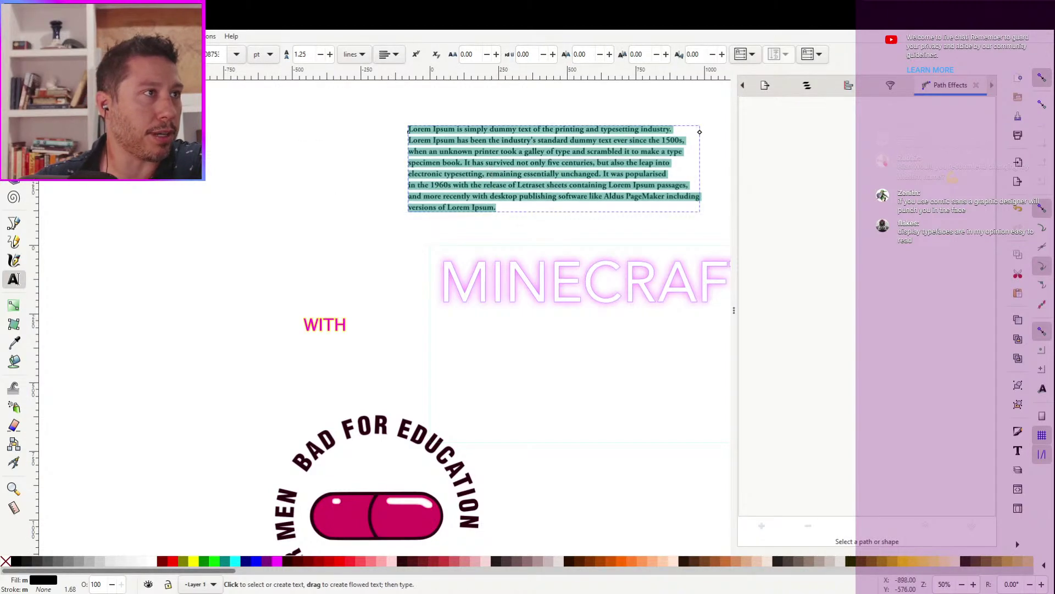
{"action": "key", "text": "ctrl+b"}
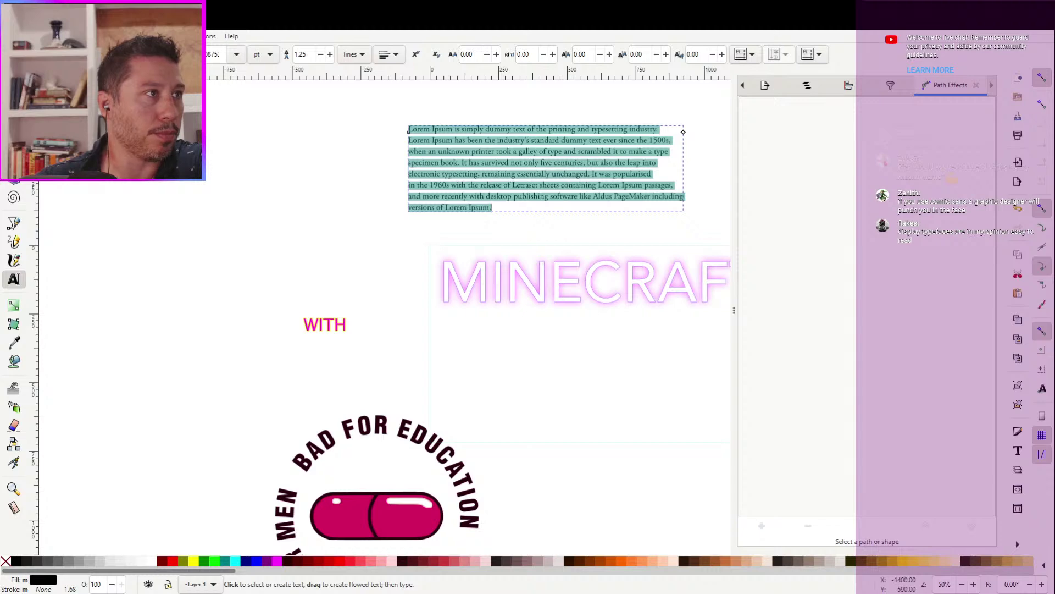
{"action": "key", "text": "F1"}
{"action": "key", "text": "Escape"}
{"action": "left_click_drag", "start_coordinate": [499, 178], "coordinate": [357, 187]}
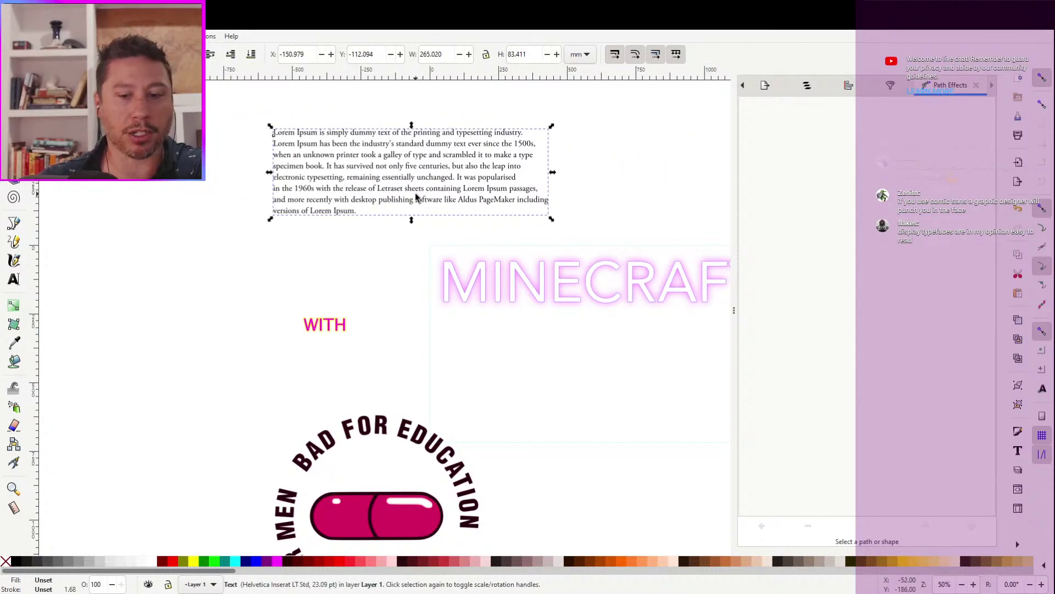
Place a copy of the paragraph directly to its right and make the copy bold, at about X 121 mm, Y -117 mm
{"action": "scroll", "coordinate": [357, 187], "scroll_direction": "right", "scroll_amount": 5}
{"action": "left_click_drag", "start_coordinate": [289, 156], "coordinate": [574, 156]}
{"action": "key", "text": "t"}
{"action": "key", "text": "ctrl+a"}
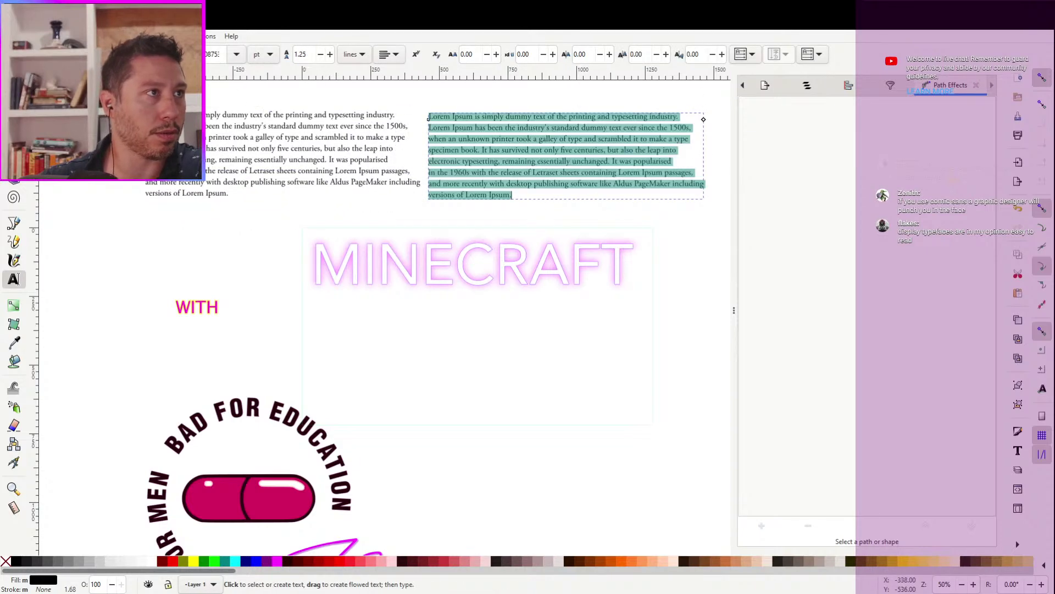
{"action": "key", "text": "ctrl+b"}
{"action": "key", "text": "Escape"}
{"action": "key", "text": "s"}
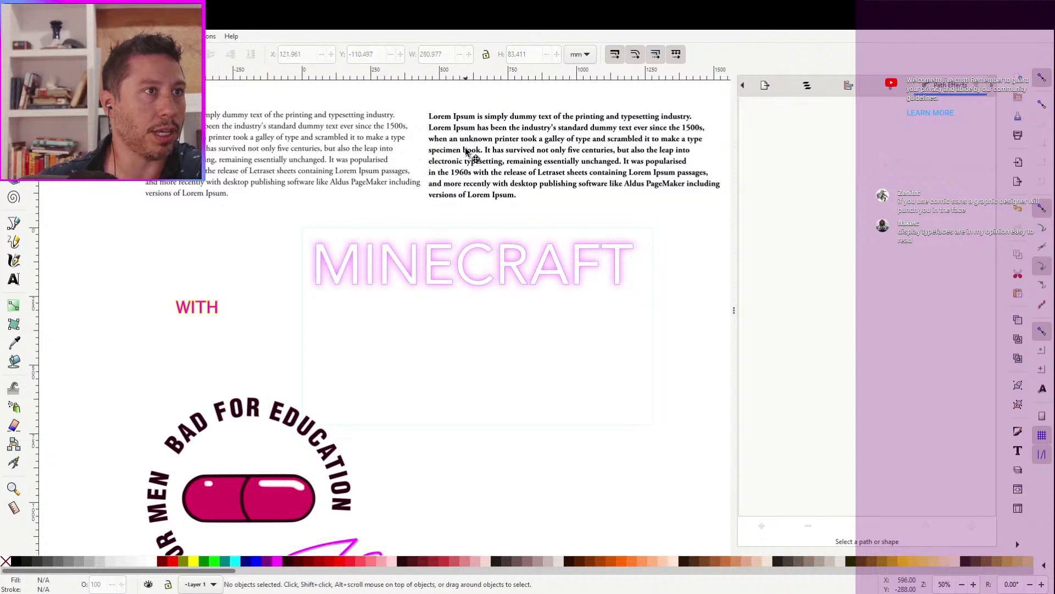
{"action": "left_click_drag", "start_coordinate": [468, 154], "coordinate": [456, 148]}
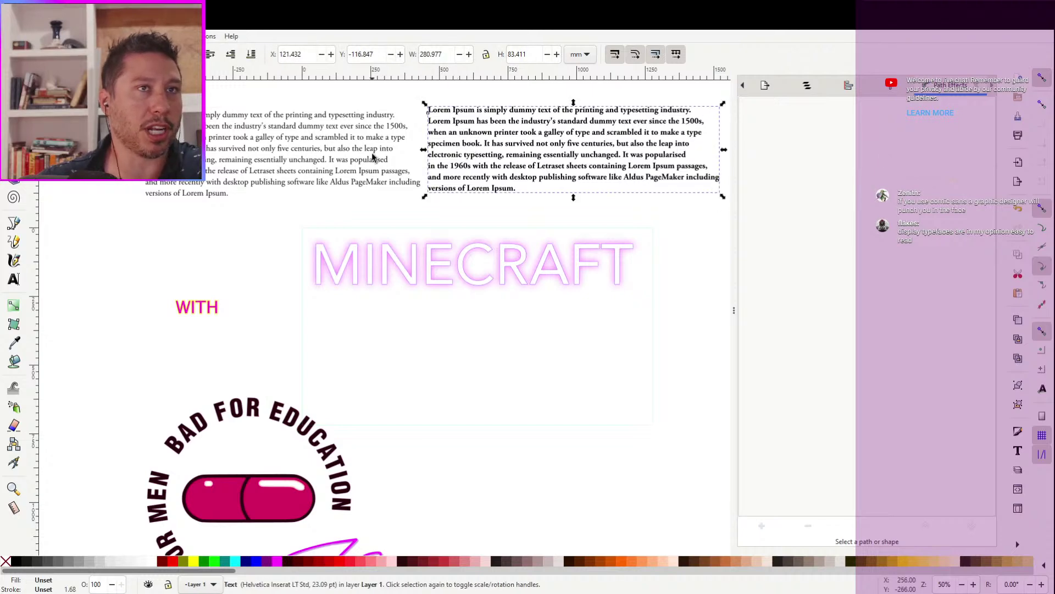
Rotate the regular-weight Lorem Ipsum paragraph 180° so it stands upside down
{"action": "scroll", "coordinate": [453, 162], "scroll_direction": "up", "scroll_amount": 1}
{"action": "scroll", "coordinate": [454, 165], "scroll_direction": "left", "scroll_amount": 4}
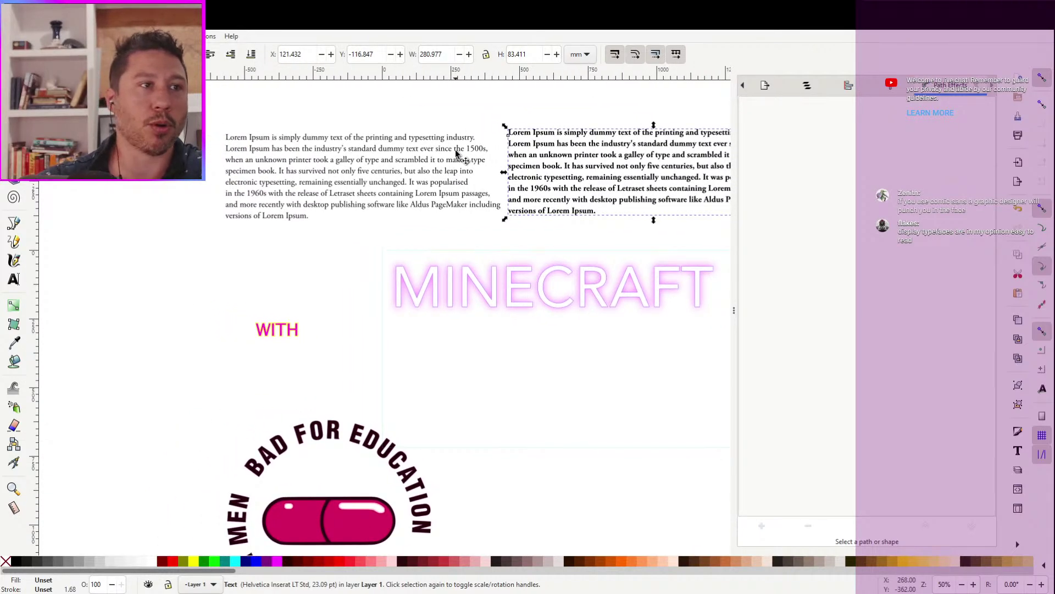
{"action": "key", "text": "minus"}
{"action": "left_click", "coordinate": [490, 148]}
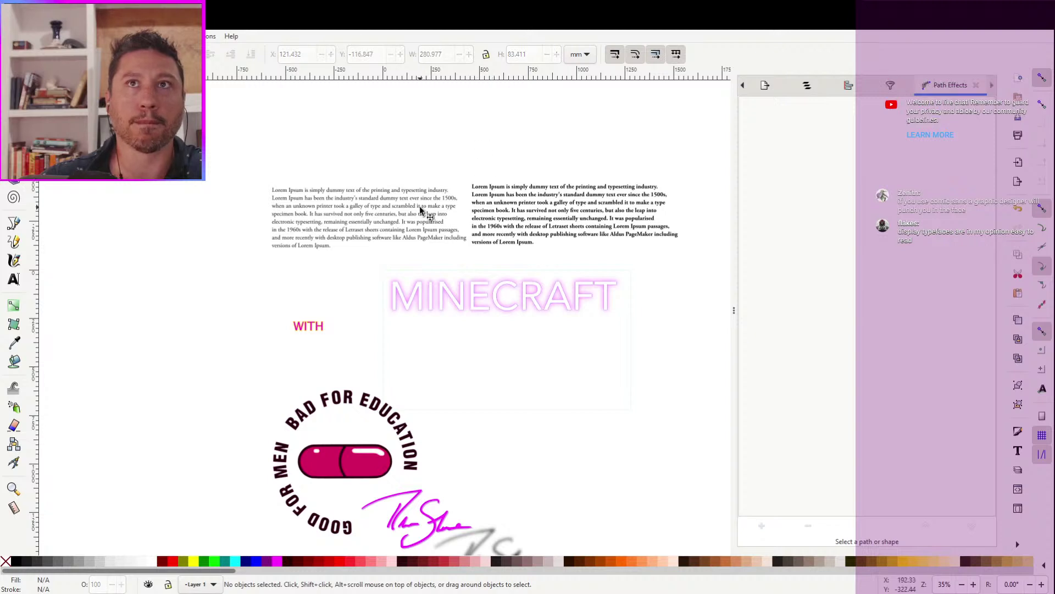
{"action": "left_click", "coordinate": [327, 236]}
{"action": "left_click", "coordinate": [434, 237]}
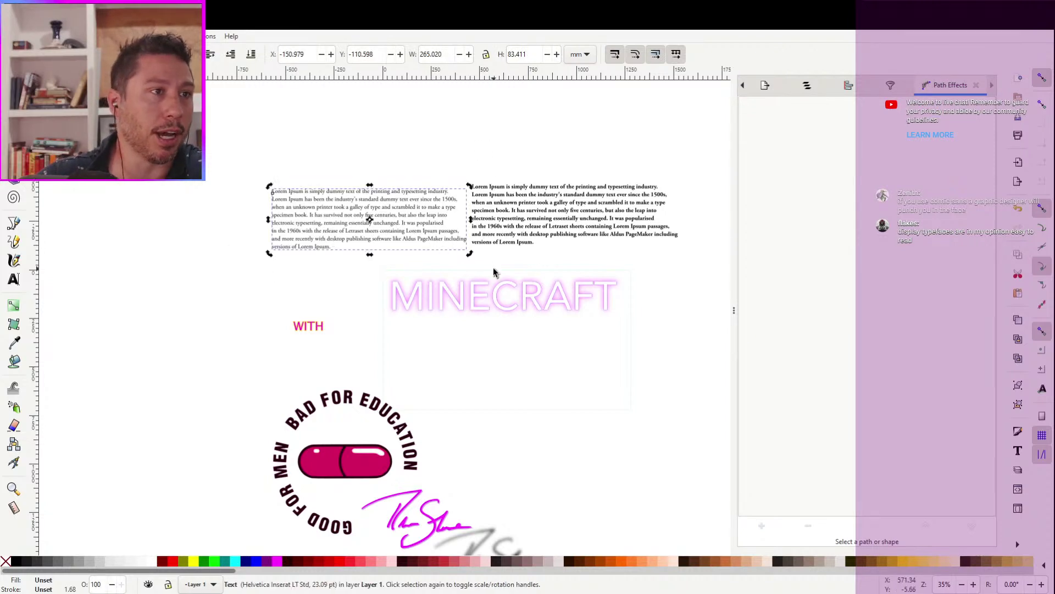
{"action": "left_click_drag", "start_coordinate": [470, 254], "coordinate": [255, 200]}
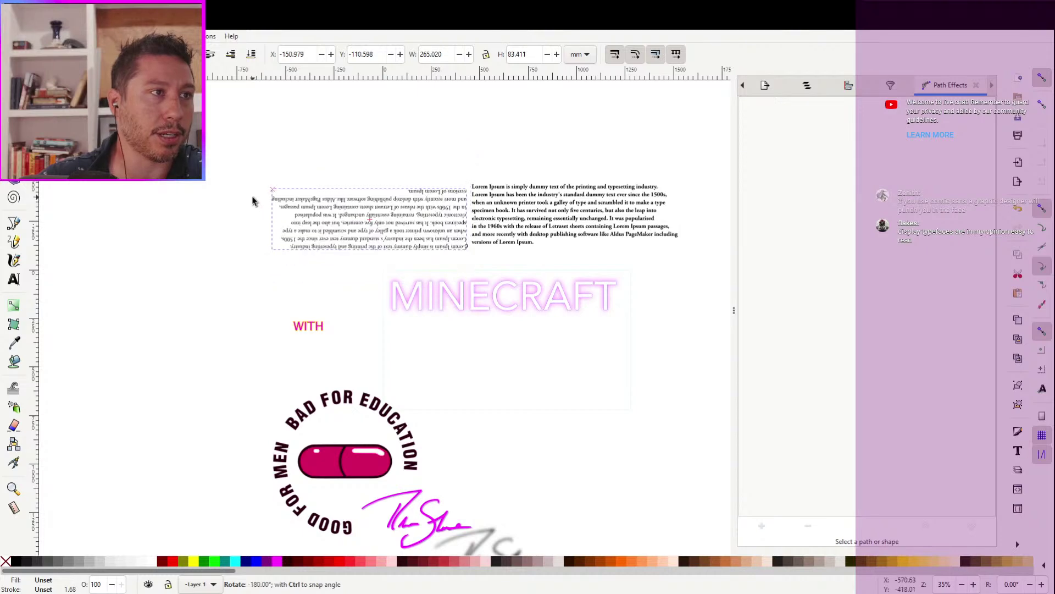
Rotate the bold Lorem Ipsum paragraph 180° to match the regular one beside it
{"action": "left_click", "coordinate": [481, 190]}
{"action": "left_click", "coordinate": [479, 189]}
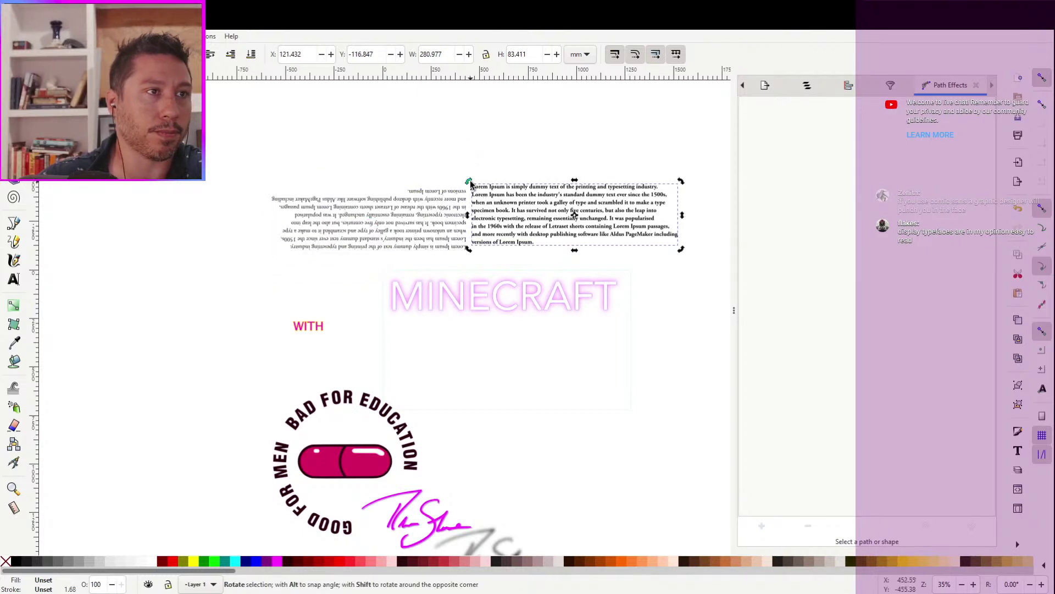
{"action": "left_click_drag", "start_coordinate": [470, 180], "coordinate": [669, 235]}
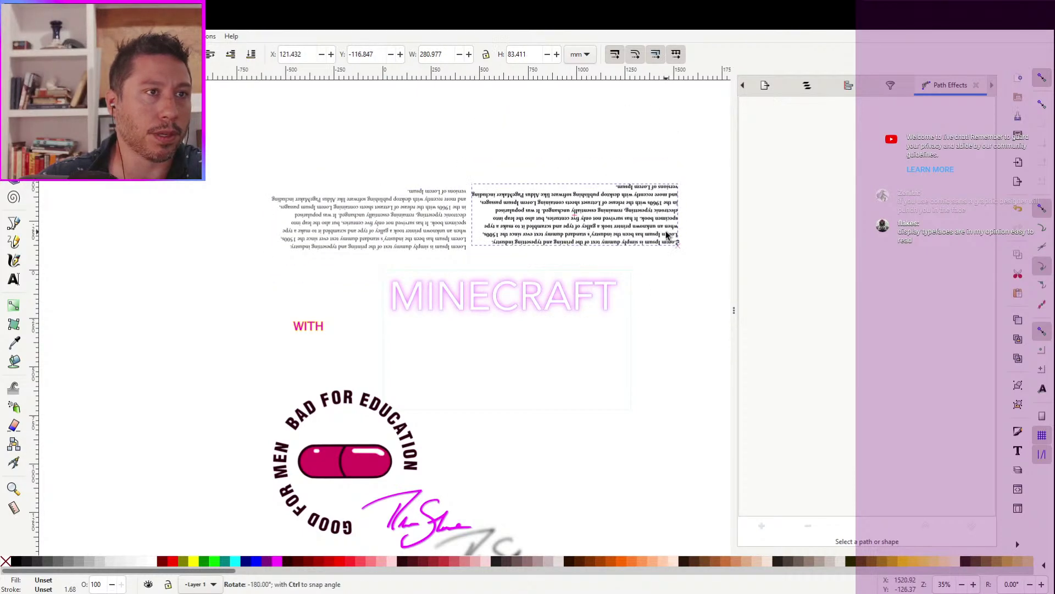
{"action": "left_click", "coordinate": [613, 135]}
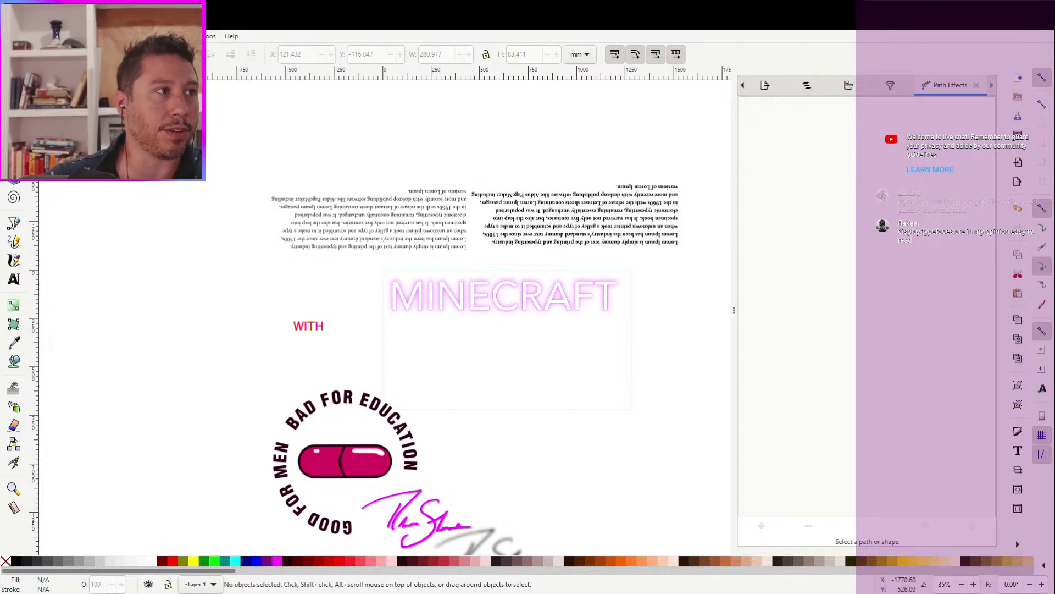
Draw a black rectangle about 278 × 95 mm over the bold Lorem Ipsum paragraph
{"action": "key", "text": "r"}
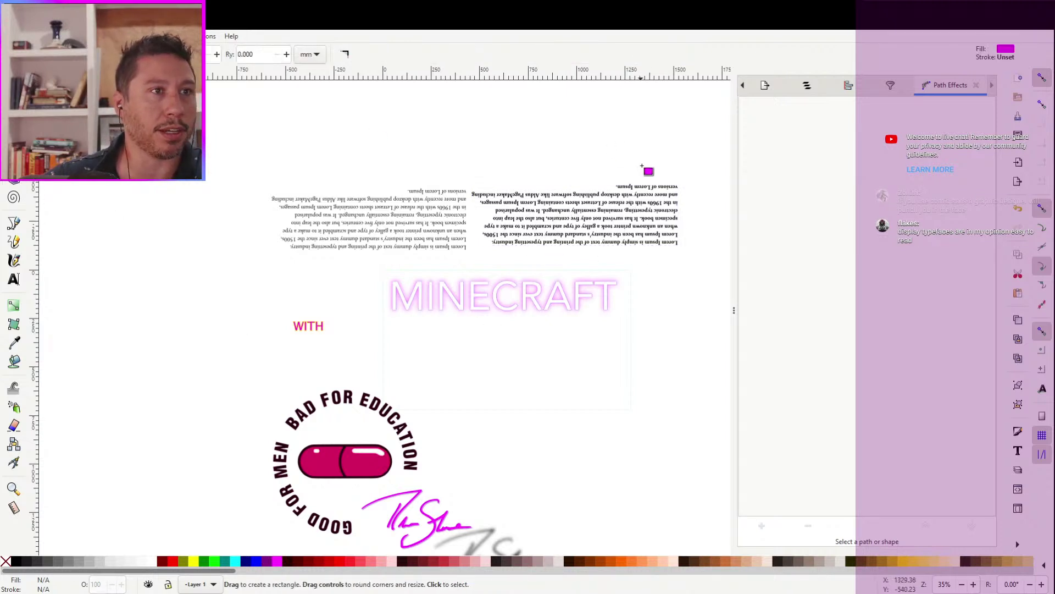
{"action": "left_click", "coordinate": [18, 562]}
{"action": "left_click_drag", "start_coordinate": [679, 181], "coordinate": [474, 250]}
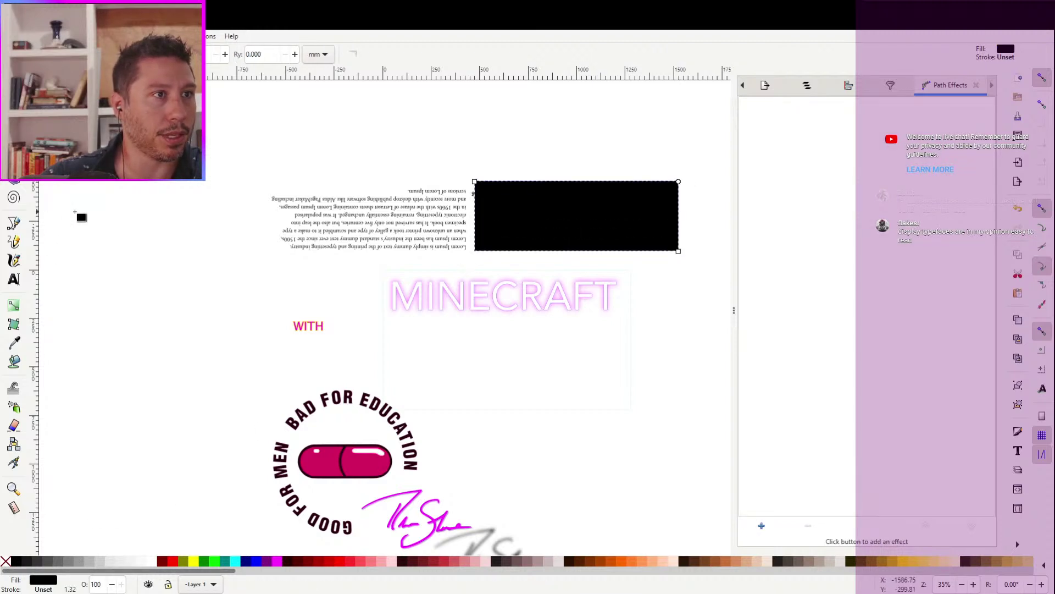
{"action": "key", "text": "s"}
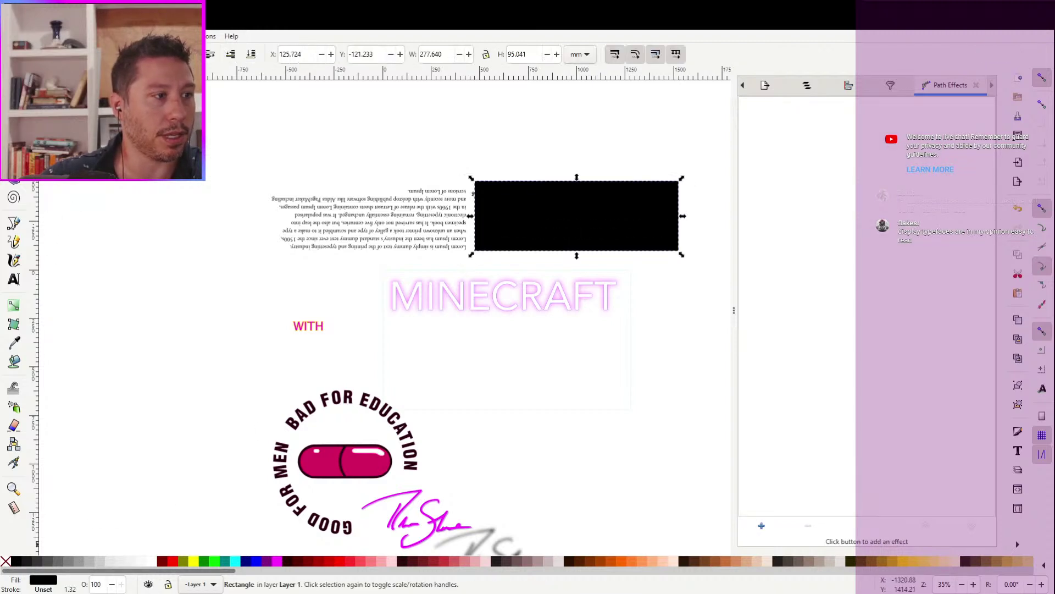
Try a mid-grey fill on the rectangle covering the bold paragraph, and undo it
{"action": "left_click", "coordinate": [64, 560]}
{"action": "left_click", "coordinate": [163, 335]}
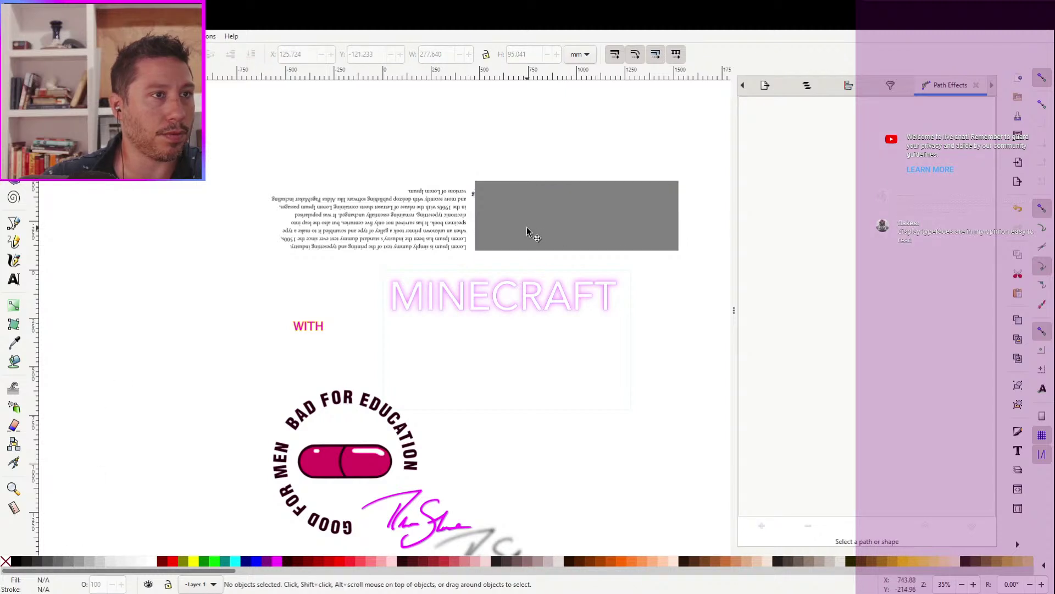
{"action": "key", "text": "ctrl+z"}
Duplicate the black rectangle, snap the copy against its left side over the regular paragraph, and fill the copy light grey
{"action": "left_click", "coordinate": [621, 199]}
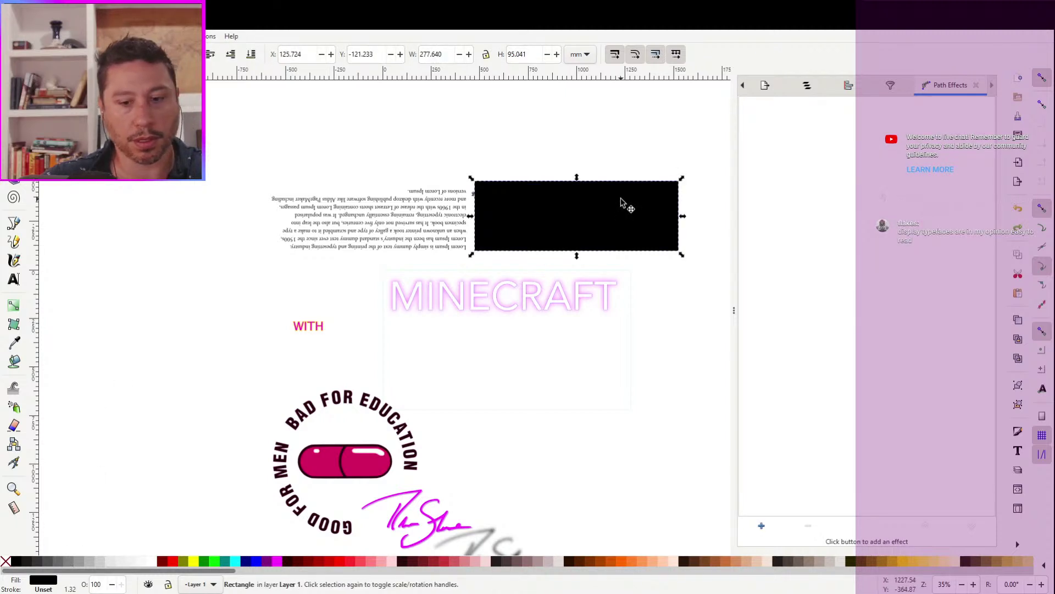
{"action": "key", "text": "ctrl+d"}
{"action": "left_click_drag", "start_coordinate": [622, 205], "coordinate": [356, 229]}
{"action": "left_click", "coordinate": [100, 560]}
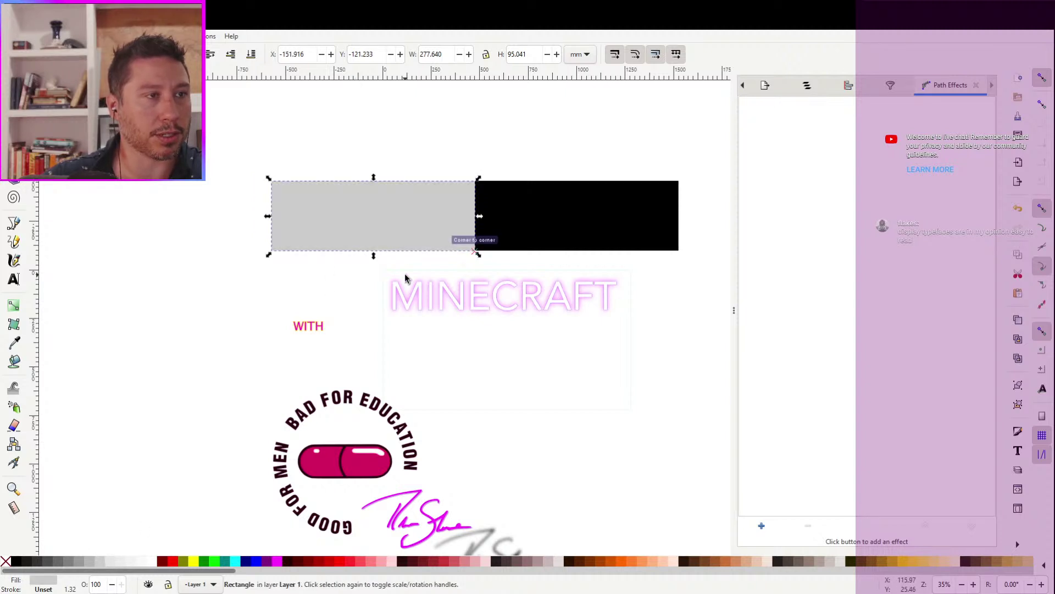
{"action": "left_click", "coordinate": [506, 396]}
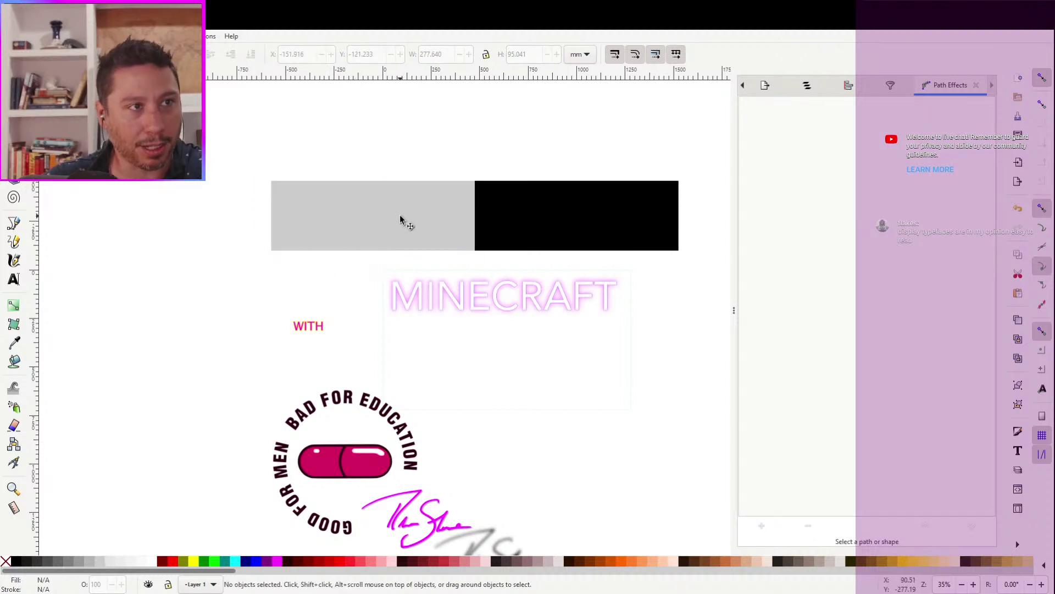
Move the light grey and black rectangles aside to uncover the two upside-down Lorem Ipsum paragraphs
{"action": "left_click_drag", "start_coordinate": [400, 218], "coordinate": [130, 294]}
{"action": "left_click_drag", "start_coordinate": [632, 224], "coordinate": [216, 178]}
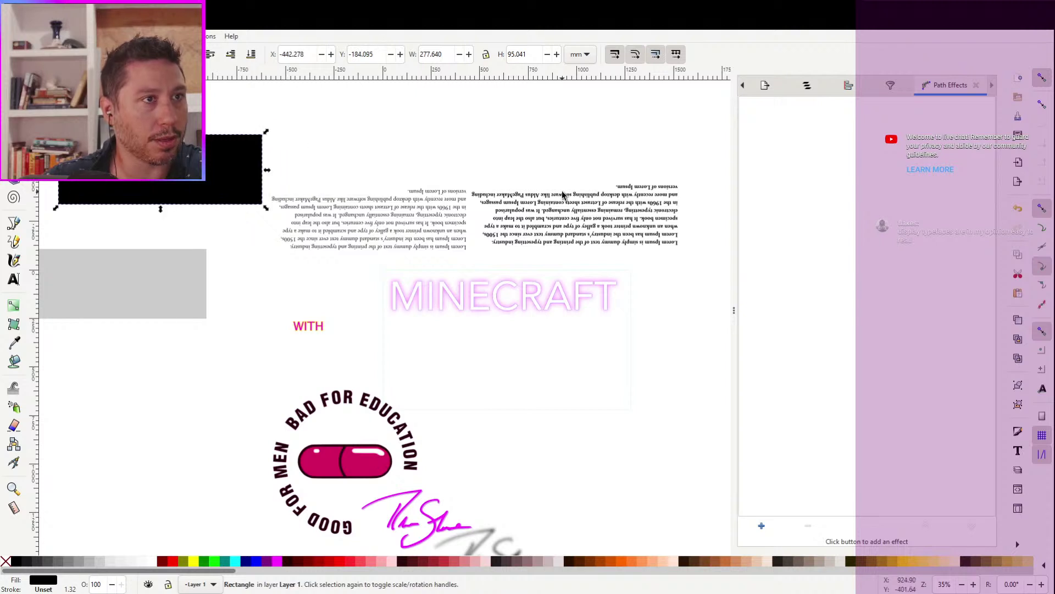
Try a sans-serif typeface on all the text of both Lorem Ipsum paragraphs, the bold one first
{"action": "left_click", "coordinate": [562, 195]}
{"action": "double_click", "coordinate": [567, 243]}
{"action": "key", "text": "ctrl+a"}
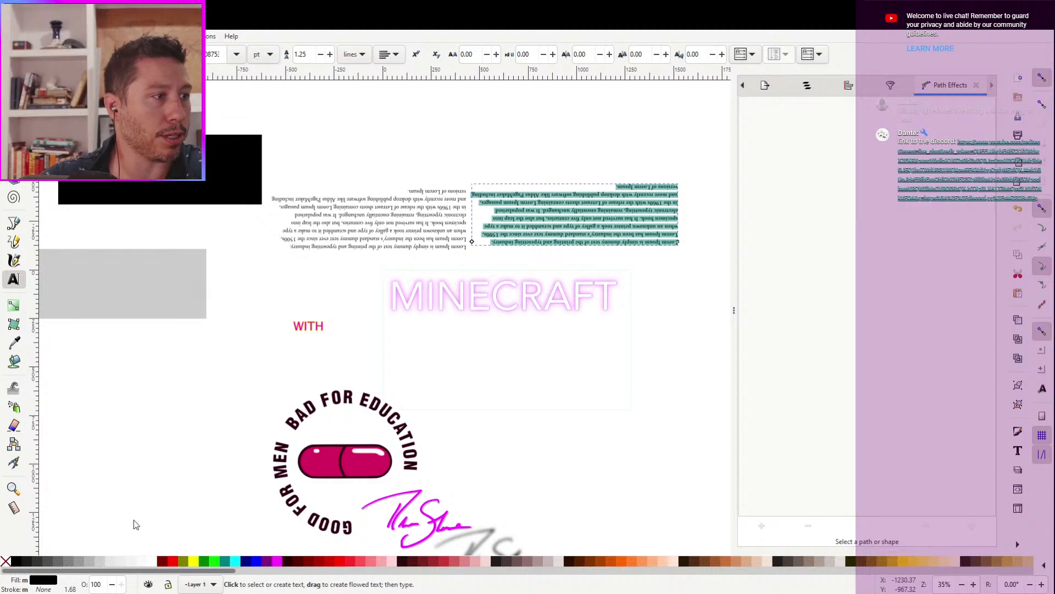
{"action": "left_click", "coordinate": [365, 208]}
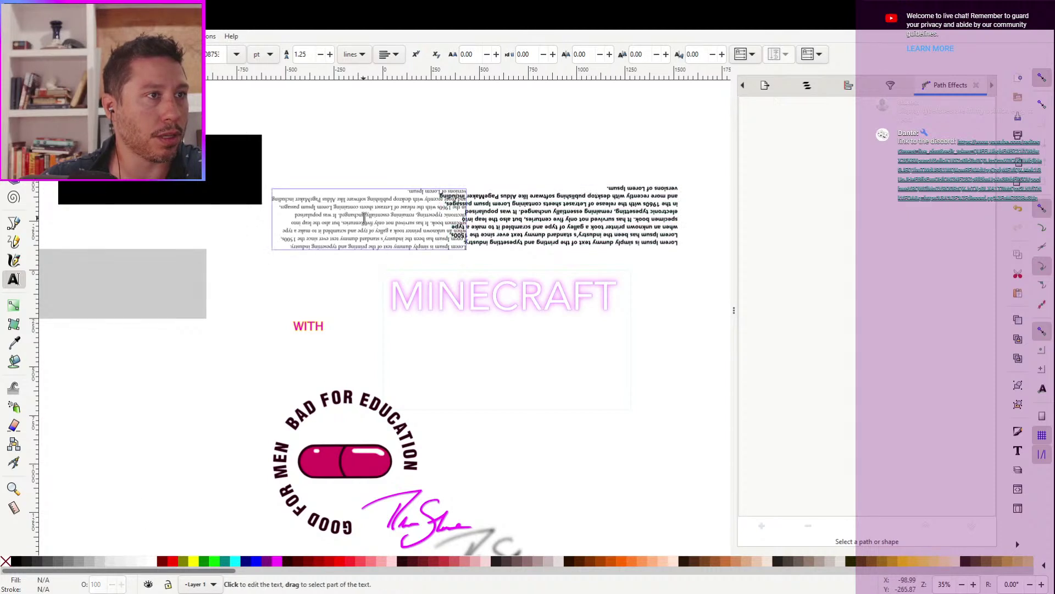
{"action": "key", "text": "ctrl+a"}
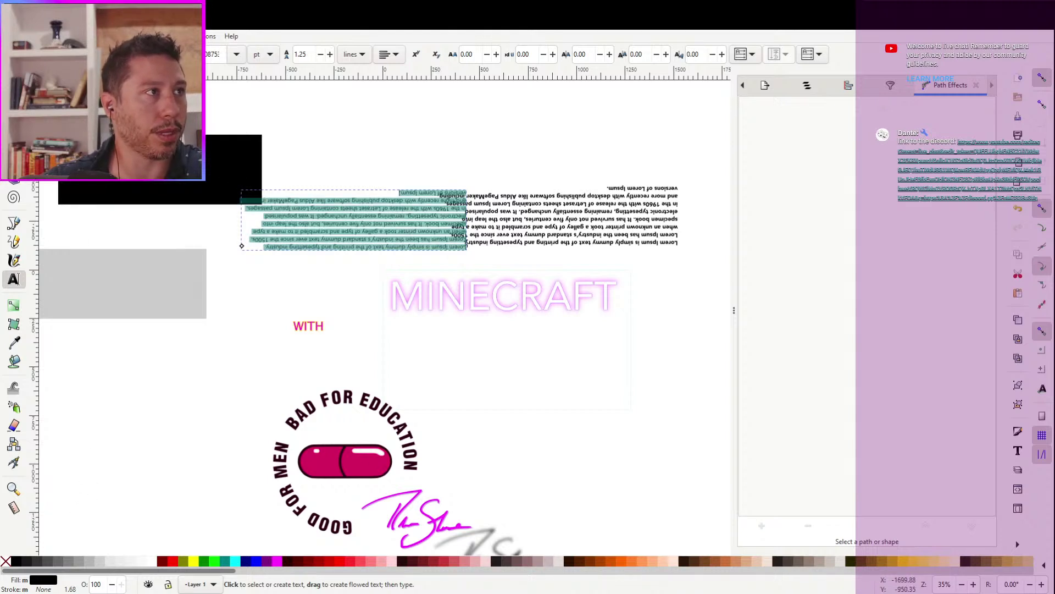
{"action": "key", "text": "F1"}
{"action": "key", "text": "Escape"}
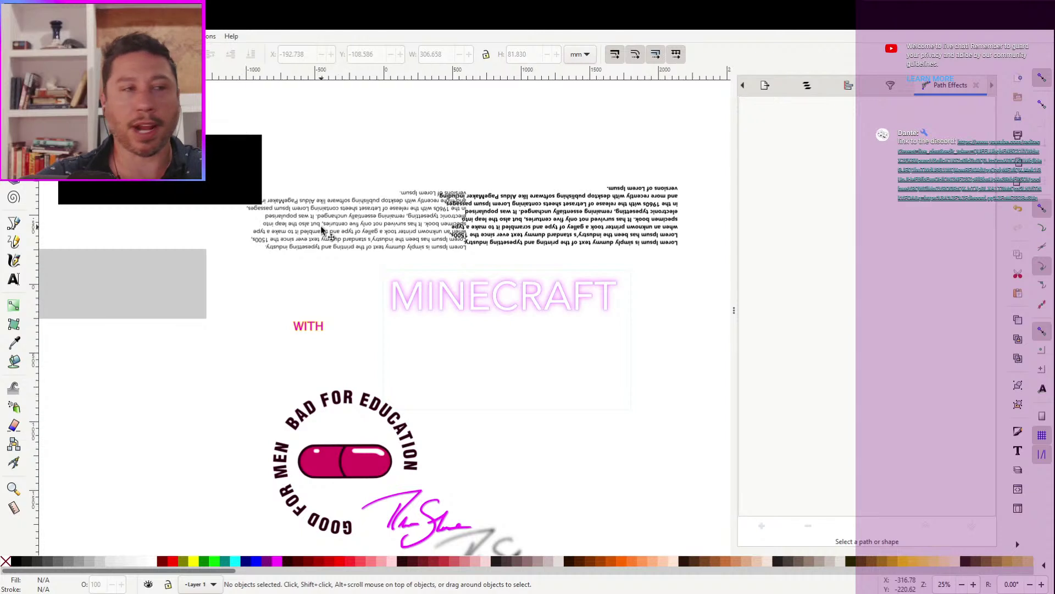
Try spacing the two paragraphs apart, with the black rectangle above the bold one and the grey rectangle above the regular one
{"action": "left_click", "coordinate": [498, 257]}
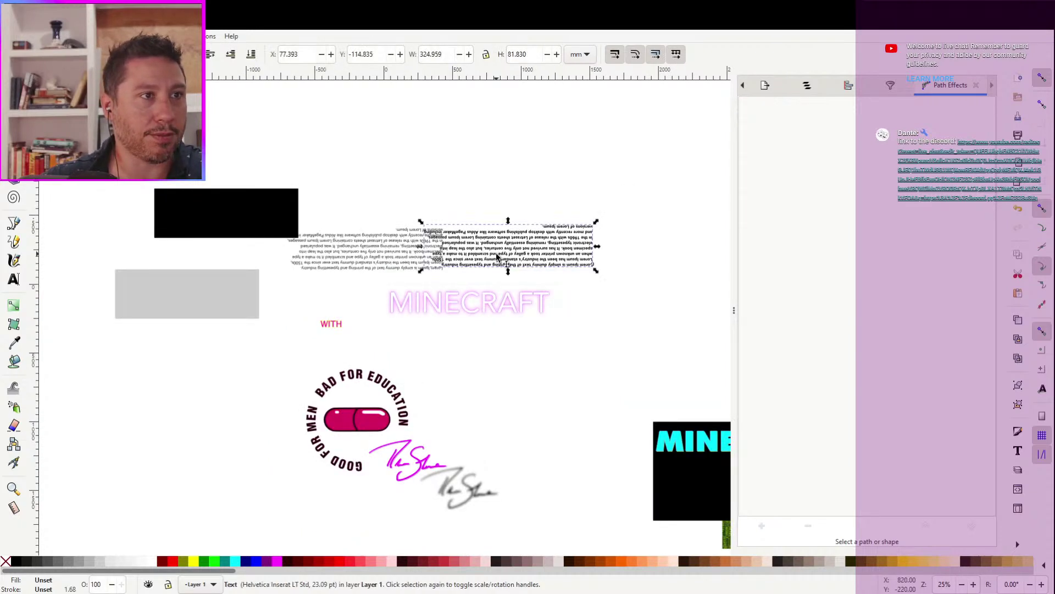
{"action": "left_click_drag", "start_coordinate": [497, 257], "coordinate": [567, 256]}
{"action": "left_click_drag", "start_coordinate": [375, 253], "coordinate": [412, 251]}
{"action": "left_click_drag", "start_coordinate": [229, 220], "coordinate": [614, 176]}
{"action": "left_click_drag", "start_coordinate": [212, 291], "coordinate": [423, 178]}
{"action": "left_click", "coordinate": [418, 250]}
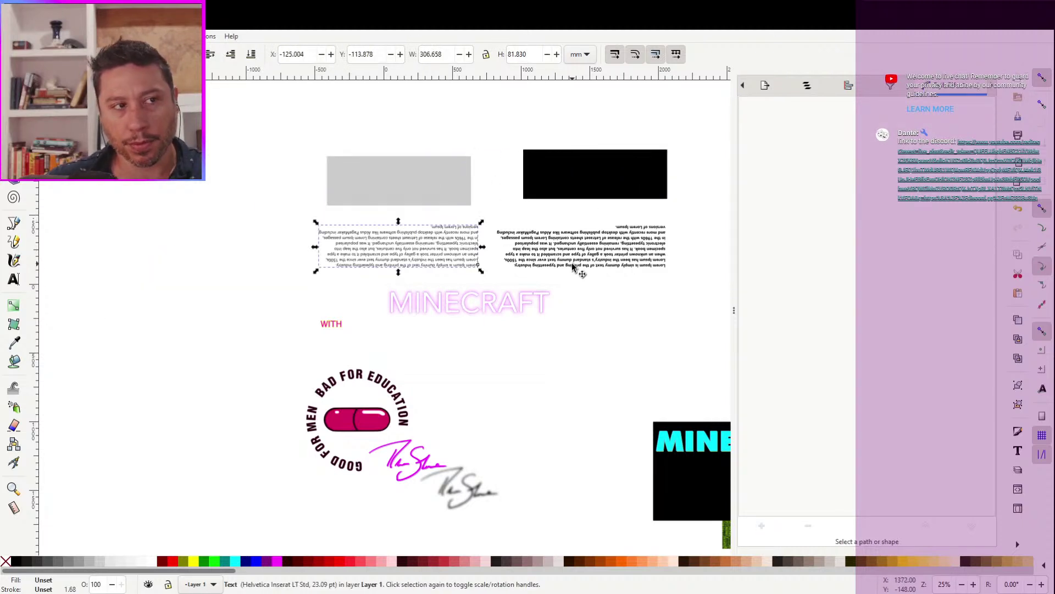
Undo the moves of the rectangles and paragraphs and the typeface changes on both paragraphs
{"action": "key", "text": "ctrl+z"}
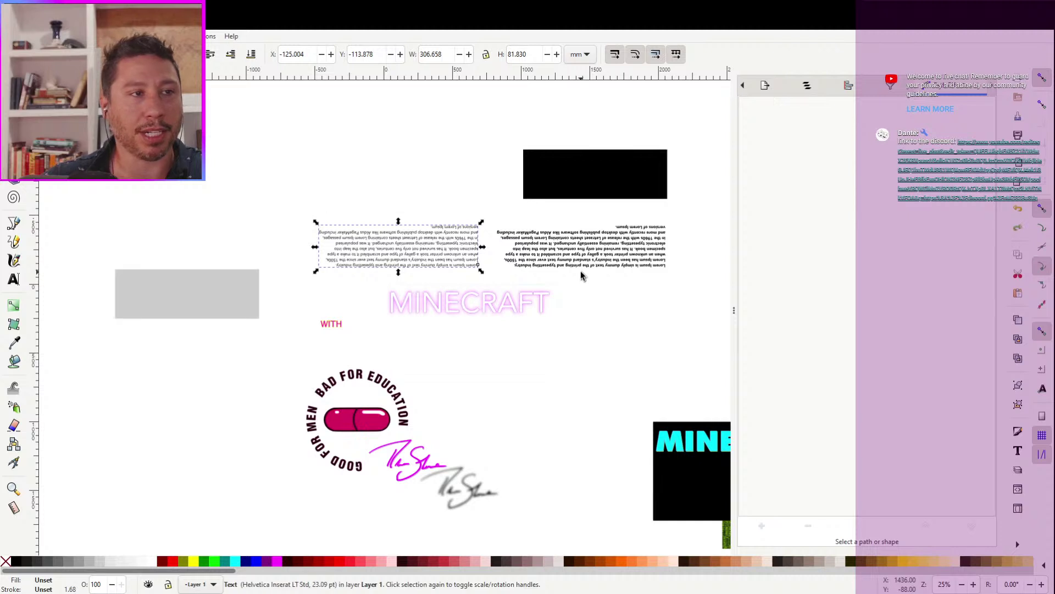
{"action": "key", "text": "ctrl+z"}
{"action": "key", "text": "ctrl+z"}
{"action": "key", "text": "ctrl+z"}
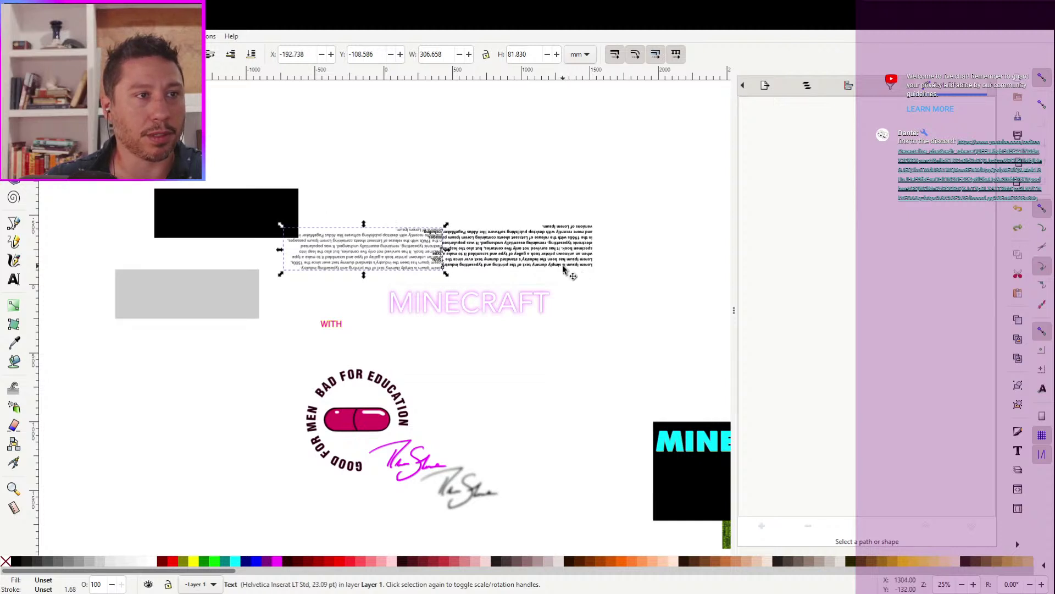
{"action": "key", "text": "ctrl+z"}
{"action": "key", "text": "ctrl+z"}
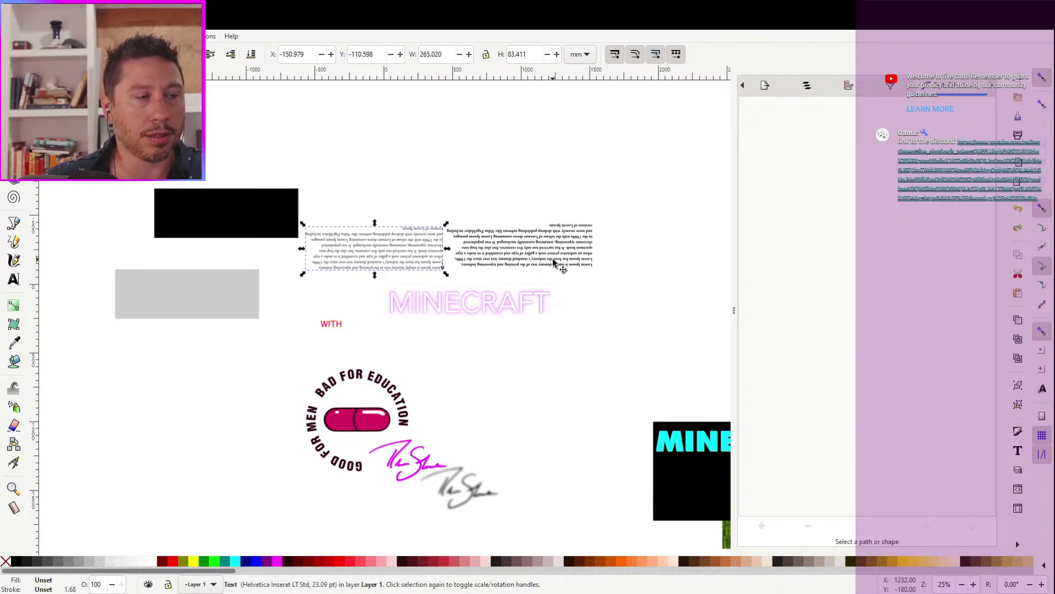
Delete both upside-down Lorem Ipsum paragraphs
{"action": "left_click", "coordinate": [397, 205]}
{"action": "left_click", "coordinate": [388, 254]}
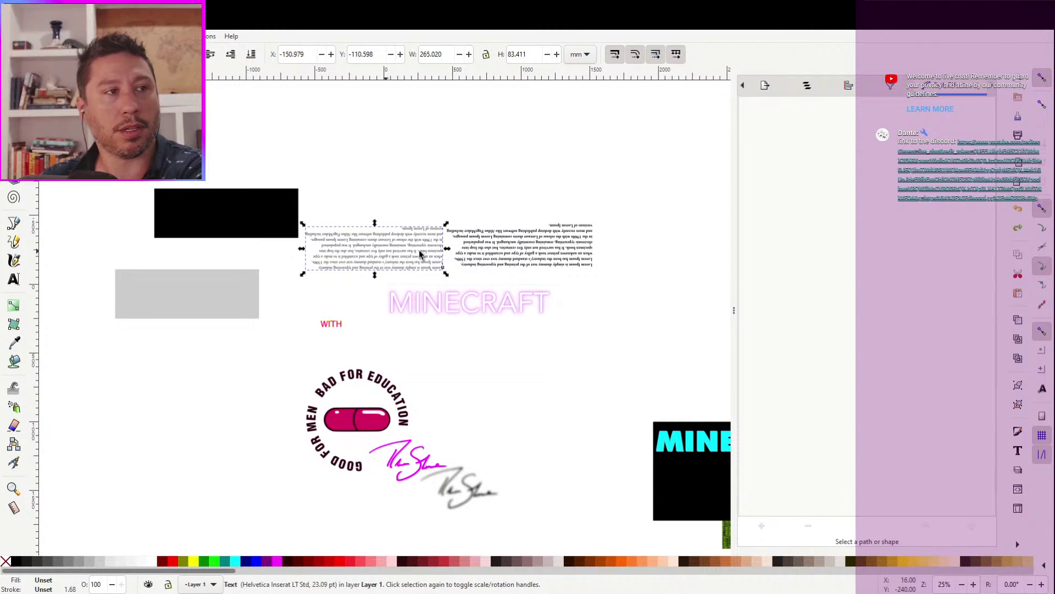
{"action": "key", "text": "Delete"}
{"action": "key", "text": "Delete"}
{"action": "left_click", "coordinate": [506, 245]}
{"action": "key", "text": "Delete"}
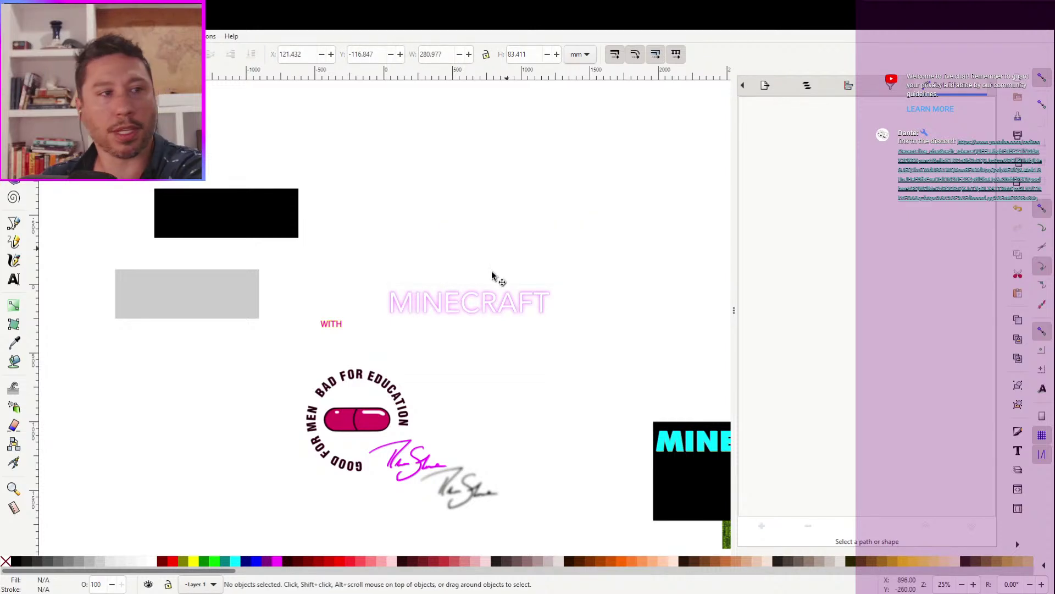
Draw a rectangle about 421 × 76 mm above the neon MINECRAFT text and fill it fuchsia at 50% opacity
{"action": "left_click", "coordinate": [474, 303]}
{"action": "scroll", "coordinate": [550, 297], "scroll_direction": "down", "scroll_amount": 1}
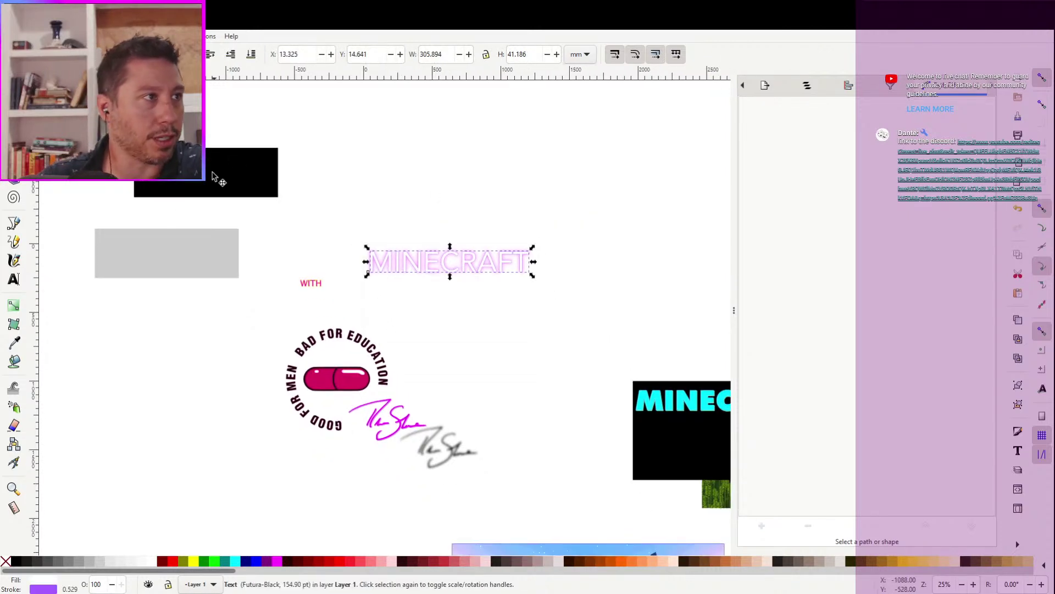
{"action": "key", "text": "r"}
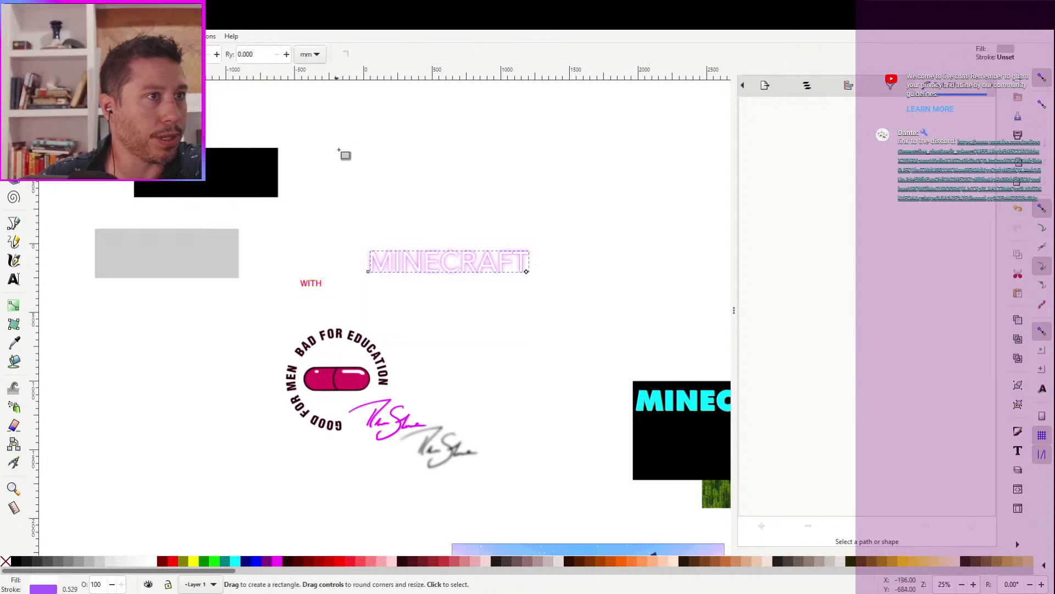
{"action": "left_click_drag", "start_coordinate": [361, 128], "coordinate": [581, 169]}
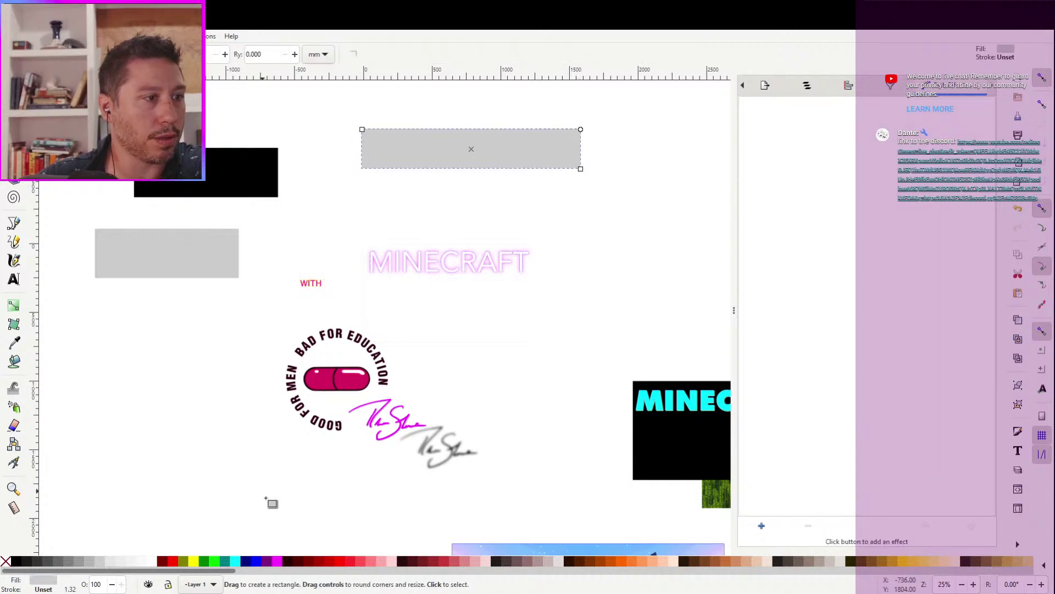
{"action": "left_click", "coordinate": [277, 561]}
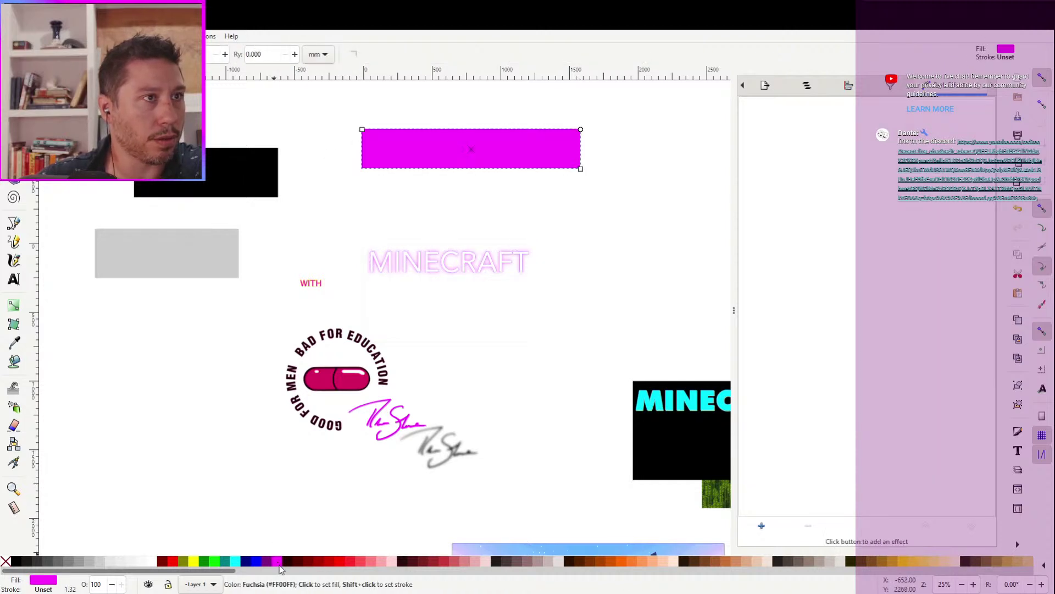
{"action": "double_click", "coordinate": [105, 586]}
{"action": "type", "text": "50"}
{"action": "key", "text": "Return"}
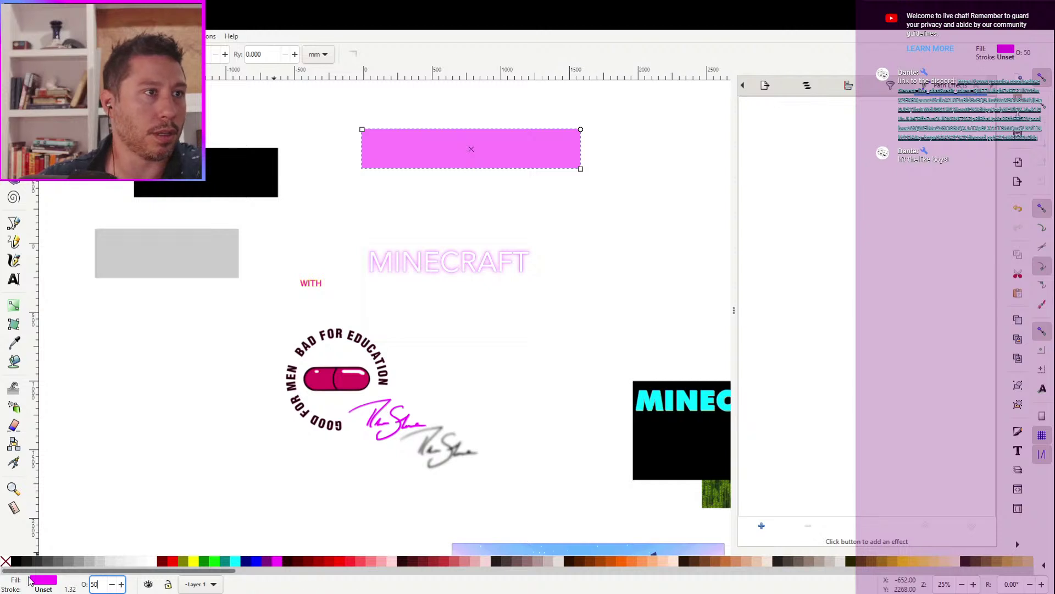
Shift the fuchsia rectangle slightly to the right and shrink it to about 400 × 66 mm
{"action": "key", "text": "s"}
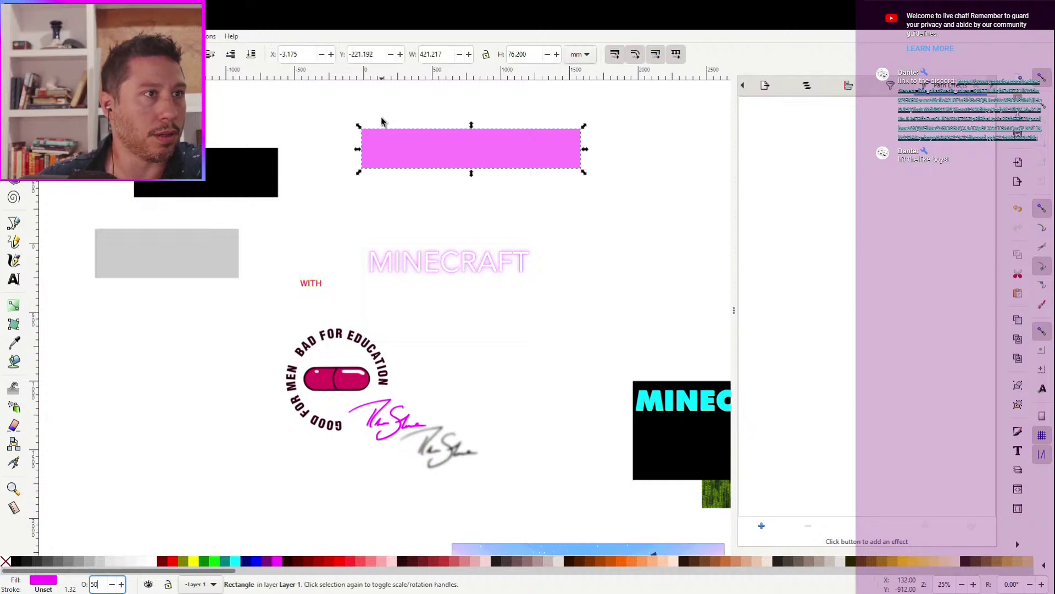
{"action": "left_click_drag", "start_coordinate": [444, 148], "coordinate": [486, 156]}
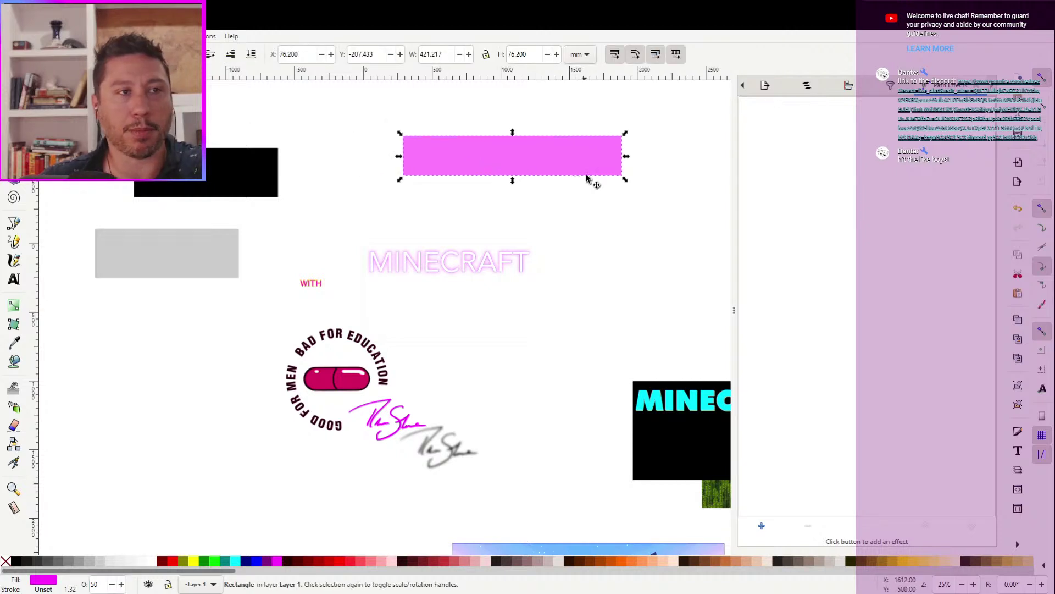
{"action": "left_click_drag", "start_coordinate": [625, 179], "coordinate": [614, 174]}
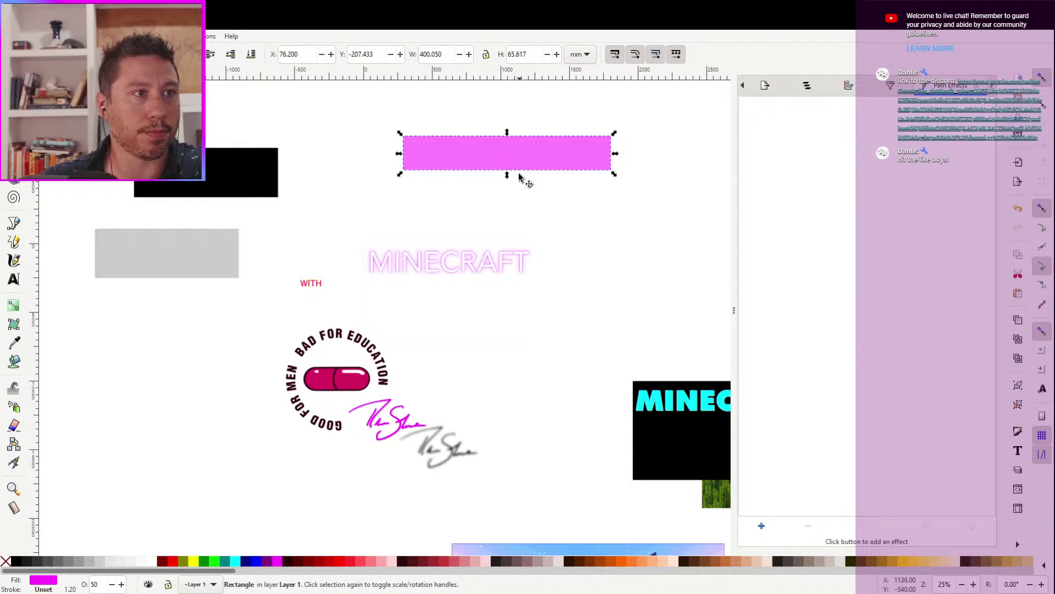
Move the neon MINECRAFT text group well to the right and place the fuchsia rectangle where the text was
{"action": "left_click", "coordinate": [450, 260]}
{"action": "left_click", "coordinate": [371, 263]}
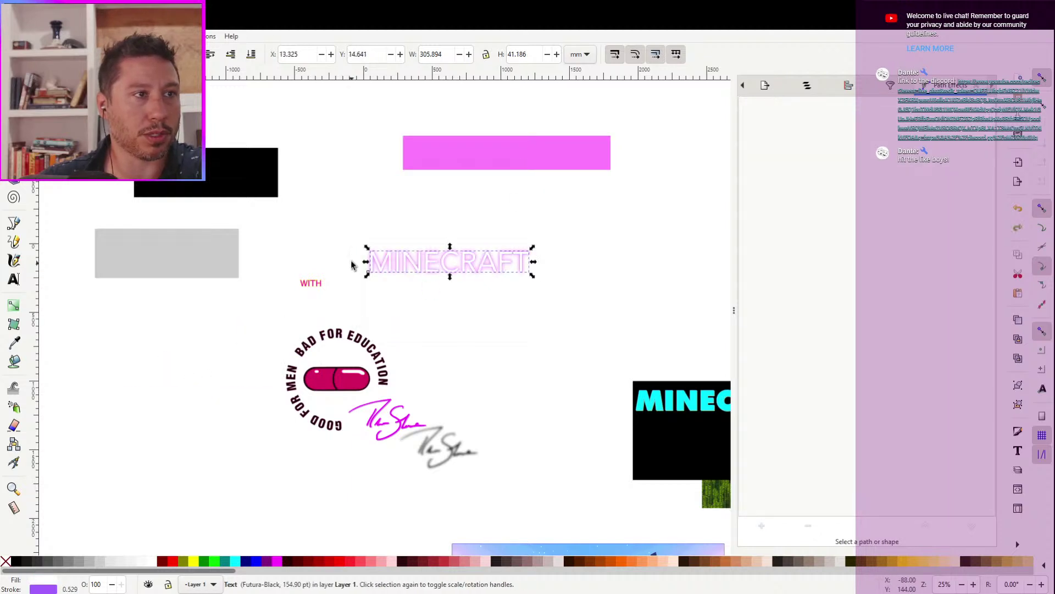
{"action": "left_click_drag", "start_coordinate": [341, 228], "coordinate": [627, 328]}
{"action": "left_click_drag", "start_coordinate": [459, 266], "coordinate": [647, 259]}
{"action": "left_click_drag", "start_coordinate": [506, 165], "coordinate": [446, 275]}
{"action": "scroll", "coordinate": [497, 248], "scroll_direction": "down", "scroll_amount": 2}
{"action": "scroll", "coordinate": [497, 248], "scroll_direction": "right", "scroll_amount": 5}
{"action": "left_click_drag", "start_coordinate": [657, 165], "coordinate": [424, 264]}
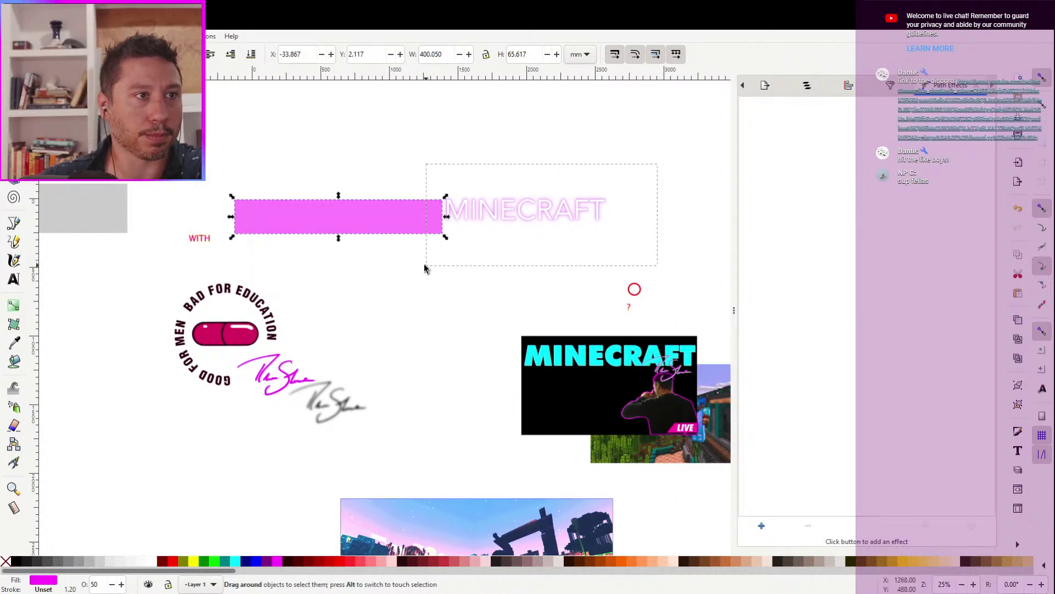
{"action": "left_click_drag", "start_coordinate": [595, 217], "coordinate": [754, 210]}
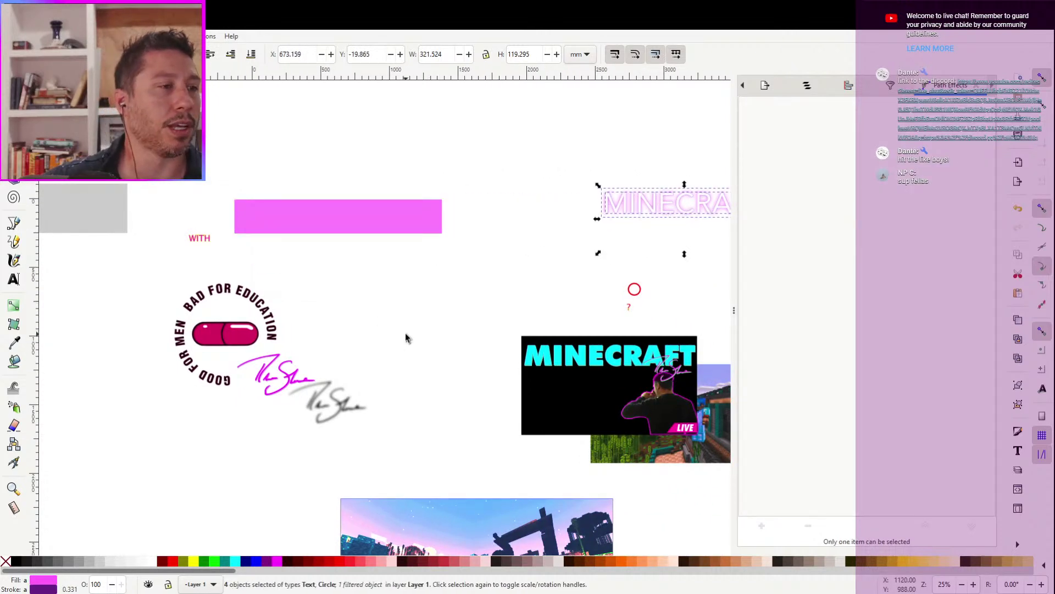
Place the magenta signature over its blurred grey shadow and move both onto the lower edge of the fuchsia rectangle
{"action": "scroll", "coordinate": [406, 337], "scroll_direction": "left", "scroll_amount": 3}
{"action": "left_click", "coordinate": [341, 386]}
{"action": "left_click_drag", "start_coordinate": [367, 388], "coordinate": [418, 415]}
{"action": "left_click_drag", "start_coordinate": [467, 350], "coordinate": [314, 453]}
{"action": "left_click_drag", "start_coordinate": [389, 407], "coordinate": [357, 242]}
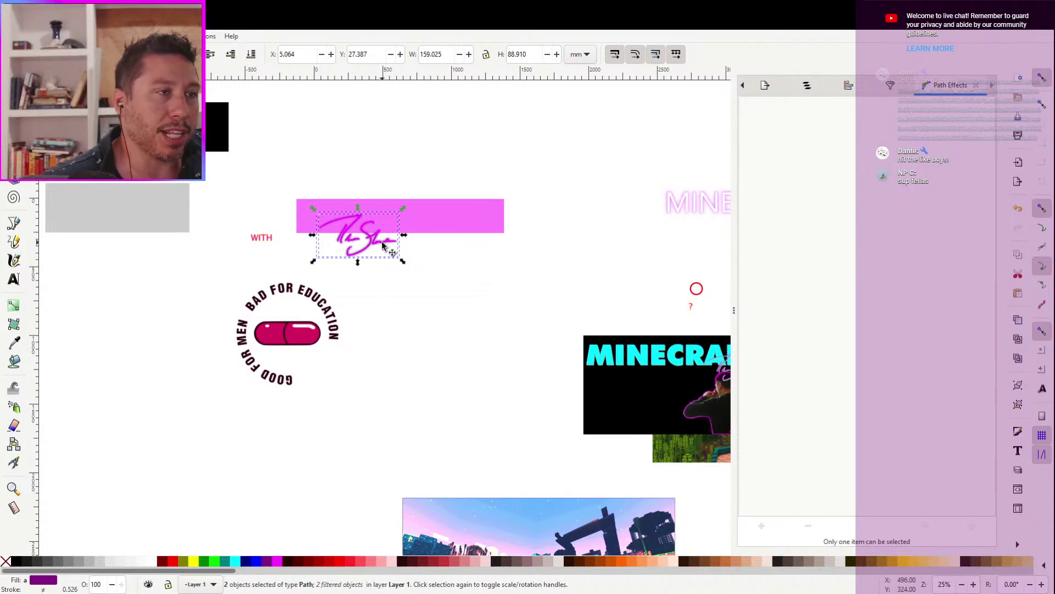
{"action": "key", "text": "plus"}
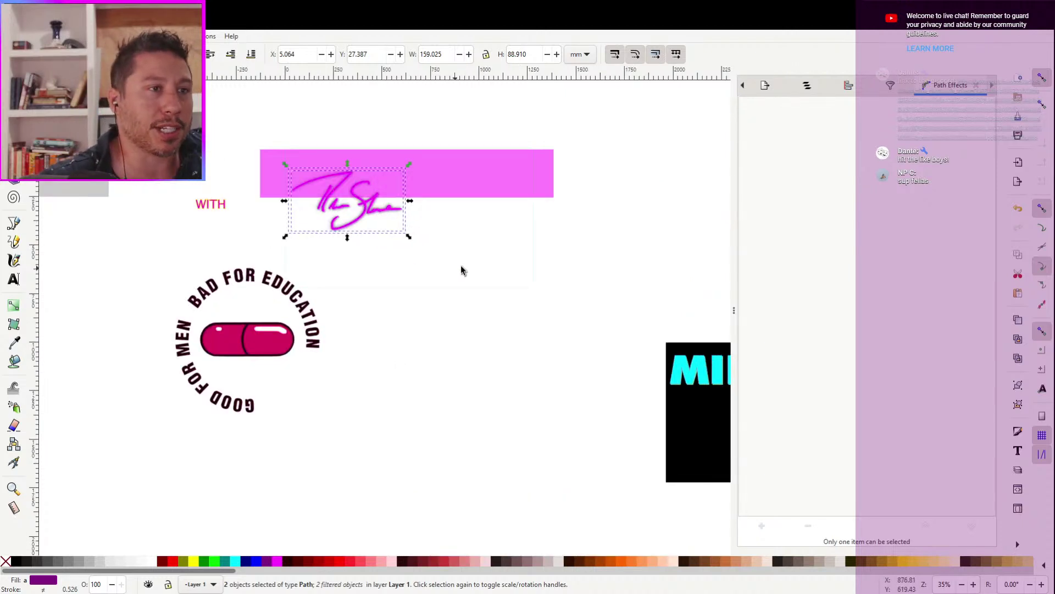
{"action": "left_click_drag", "start_coordinate": [633, 251], "coordinate": [598, 285]}
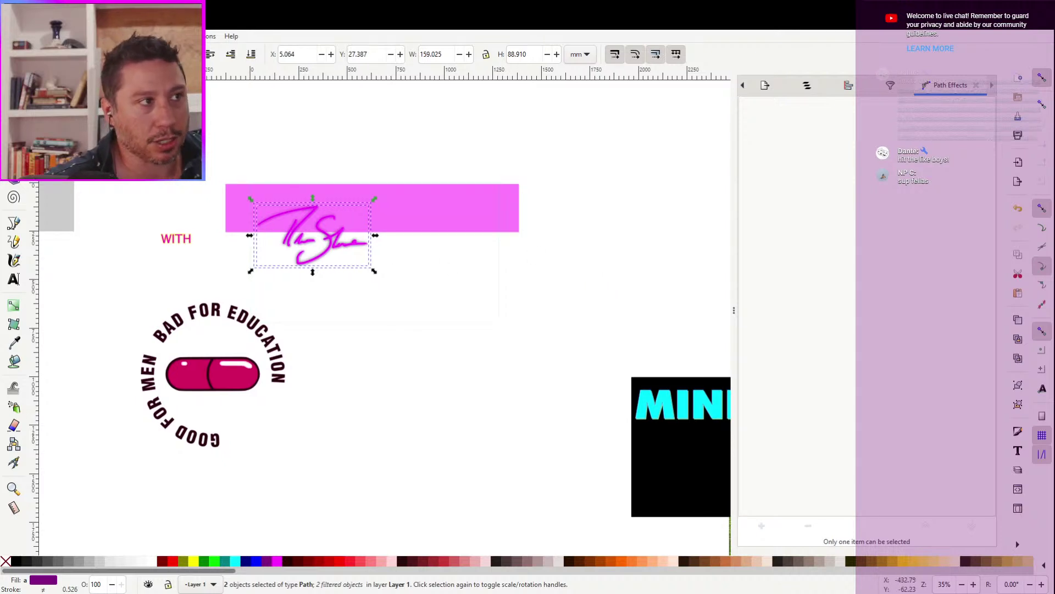
Draw a fuchsia rectangle about 146 × 69 mm over the signature and set its opacity to 75%
{"action": "key", "text": "r"}
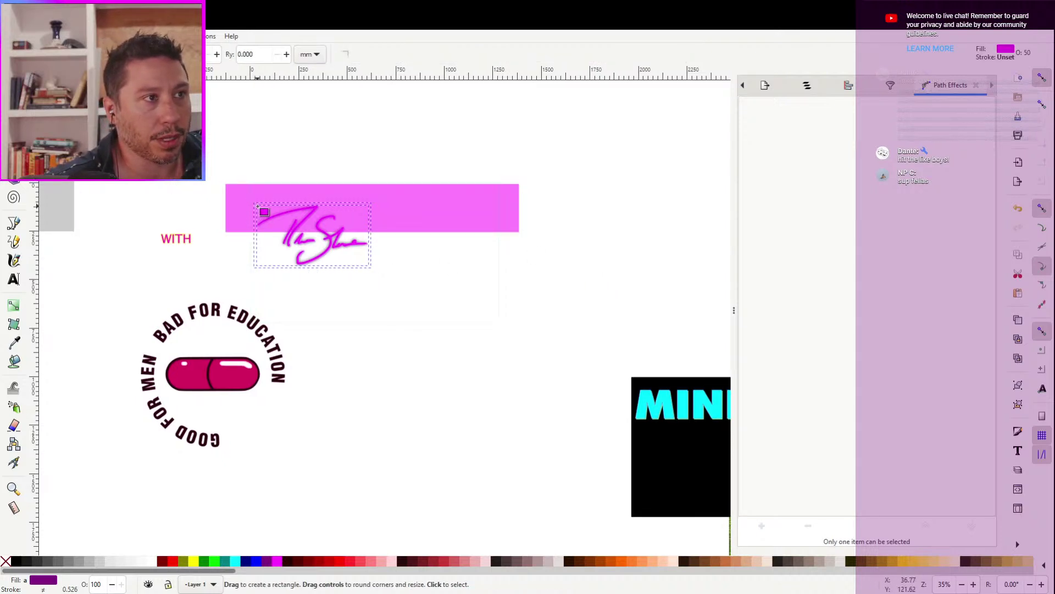
{"action": "left_click_drag", "start_coordinate": [260, 209], "coordinate": [367, 260]}
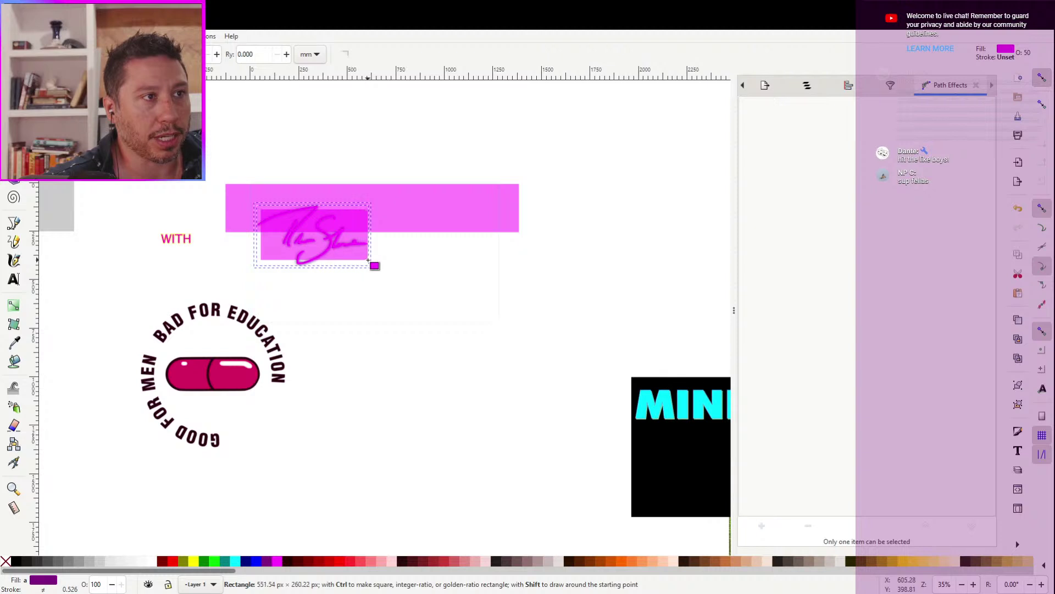
{"action": "double_click", "coordinate": [94, 584]}
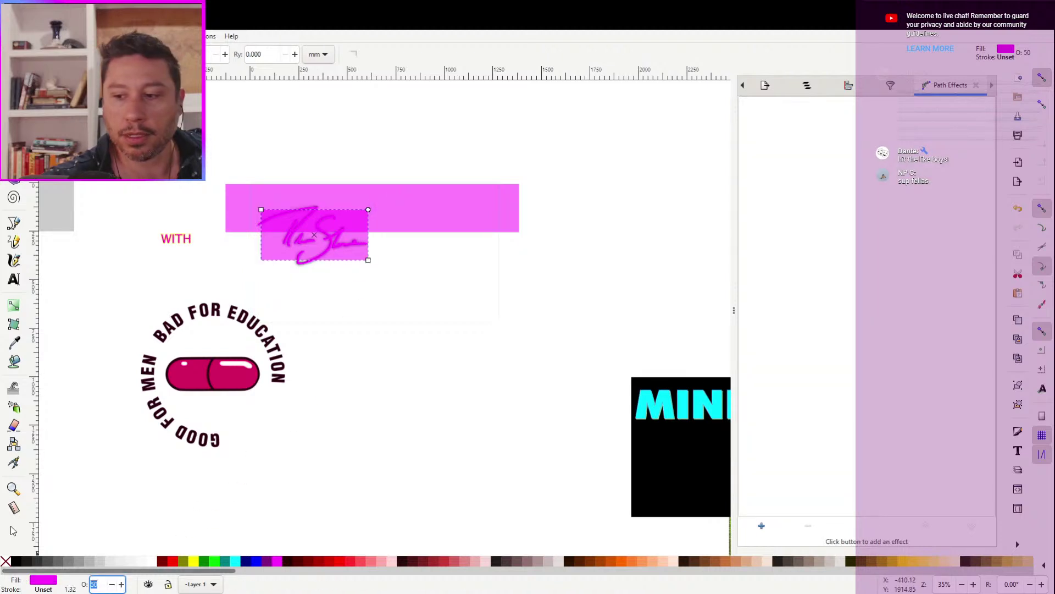
{"action": "key", "text": "Return"}
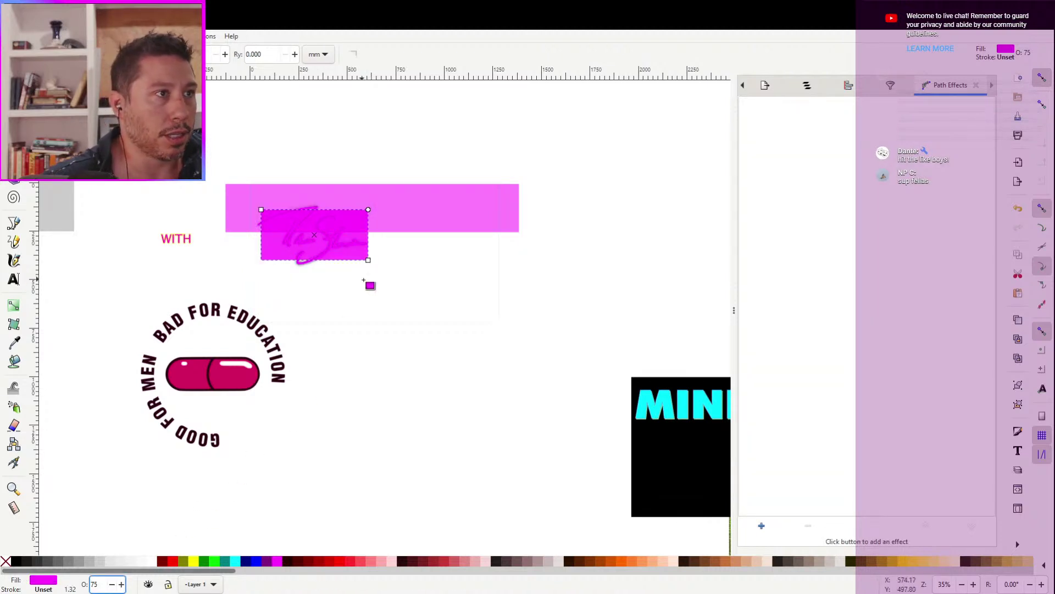
{"action": "key", "text": "s"}
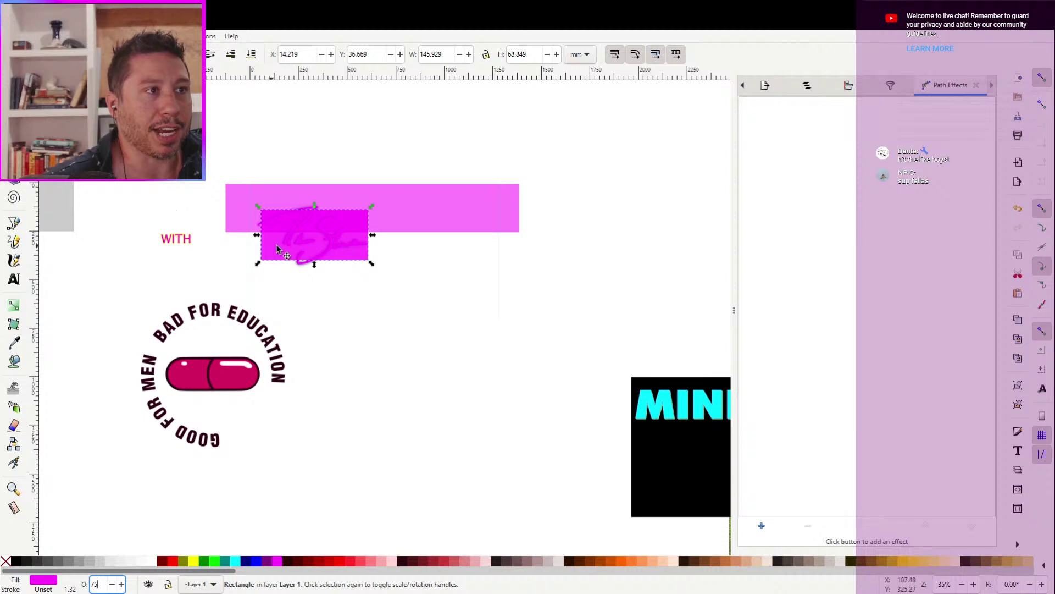
Fill the small rectangle over the signature with teal and move it to the empty area below
{"action": "left_click", "coordinate": [224, 561]}
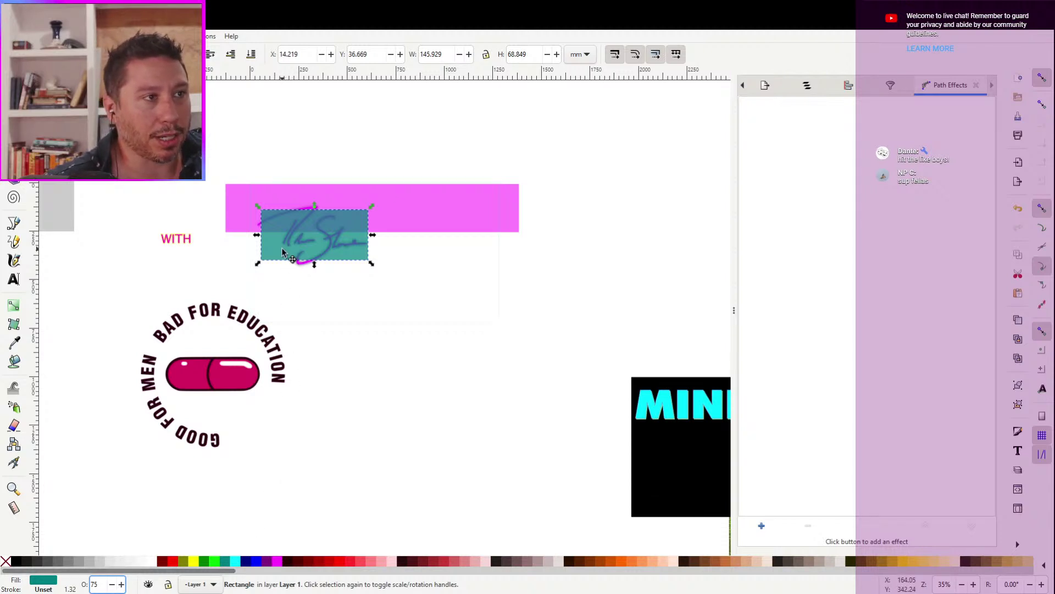
{"action": "left_click_drag", "start_coordinate": [282, 249], "coordinate": [426, 485]}
Change the magenta signature's fill to teal and deselect it
{"action": "left_click", "coordinate": [333, 244]}
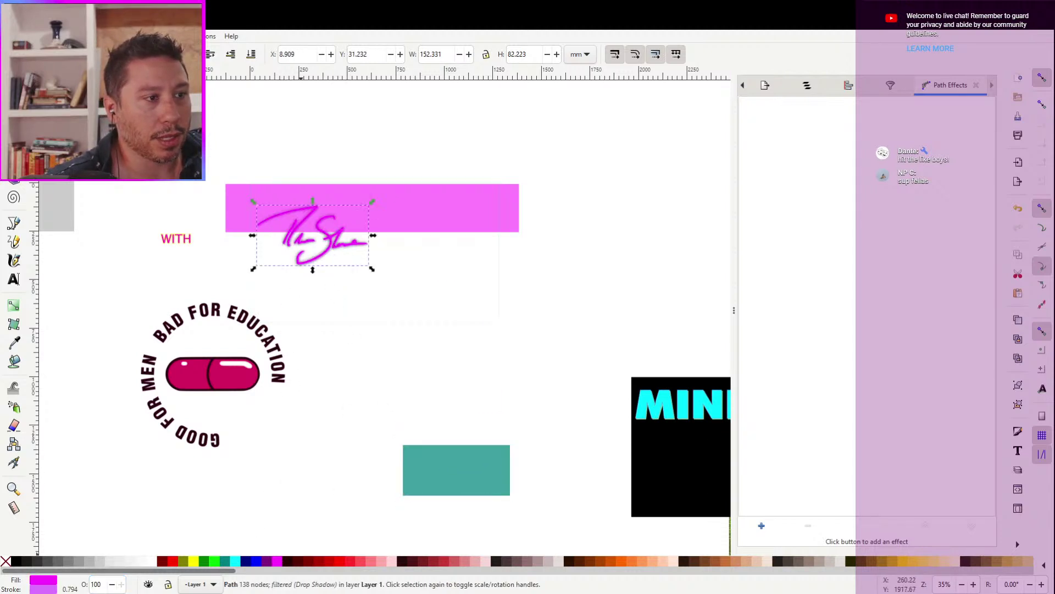
{"action": "left_click", "coordinate": [223, 561]}
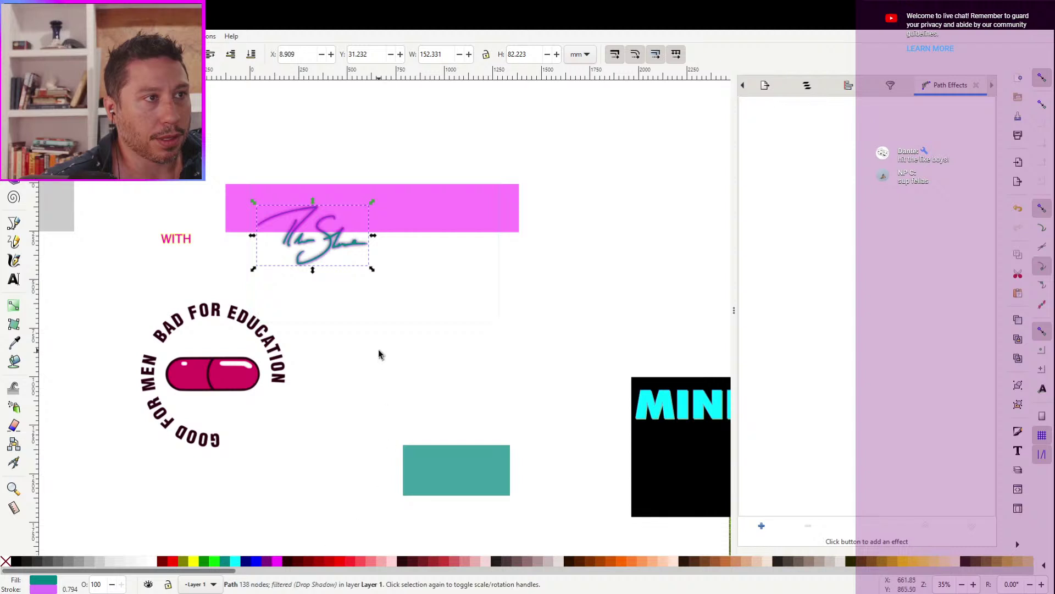
{"action": "left_click", "coordinate": [357, 356]}
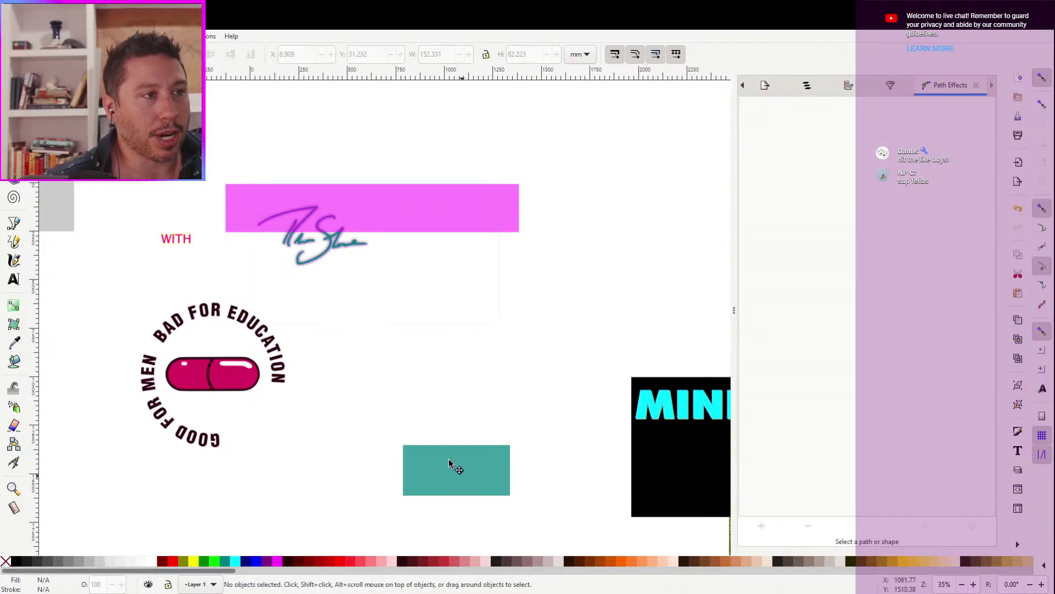
Move the teal rectangle back over the signature and shift the pill logo away from them
{"action": "mouse_move", "coordinate": [455, 464]}
{"action": "left_mouse_down"}
{"action": "mouse_move", "coordinate": [302, 240]}
{"action": "mouse_move", "coordinate": [320, 244]}
{"action": "left_mouse_up"}
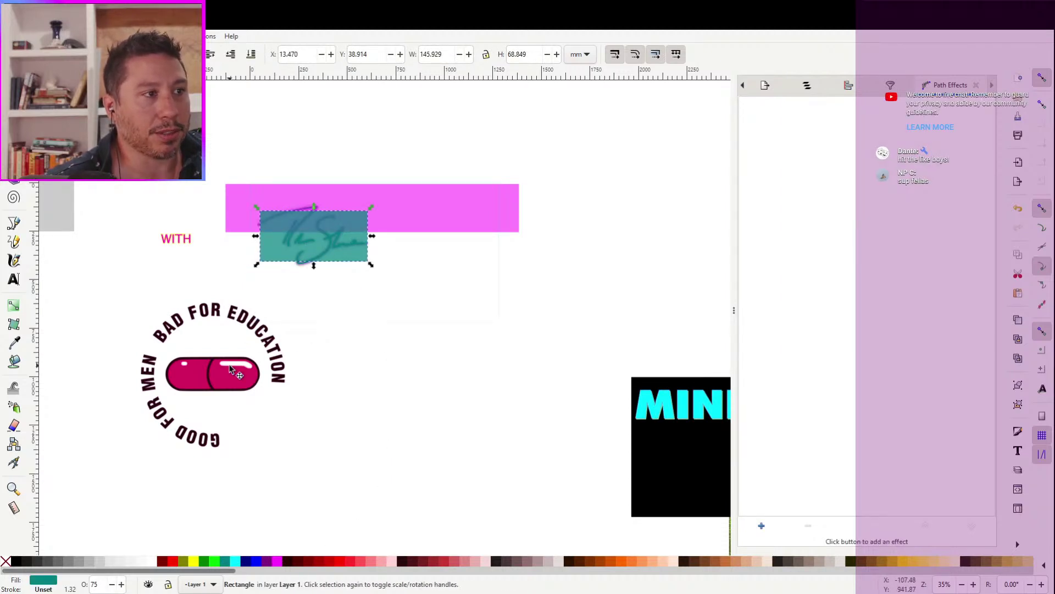
{"action": "left_click_drag", "start_coordinate": [212, 393], "coordinate": [130, 459]}
{"action": "key", "text": "minus"}
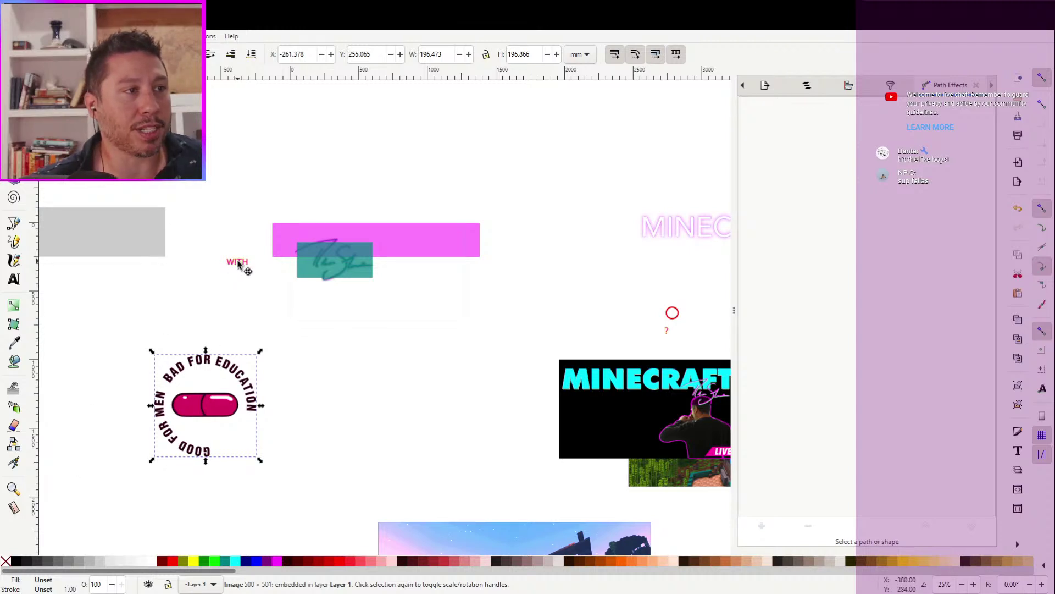
Move the WITH text beside the teal rectangle, just below the fuchsia rectangle, and deselect it
{"action": "left_click_drag", "start_coordinate": [242, 265], "coordinate": [289, 263]}
{"action": "left_click", "coordinate": [294, 321]}
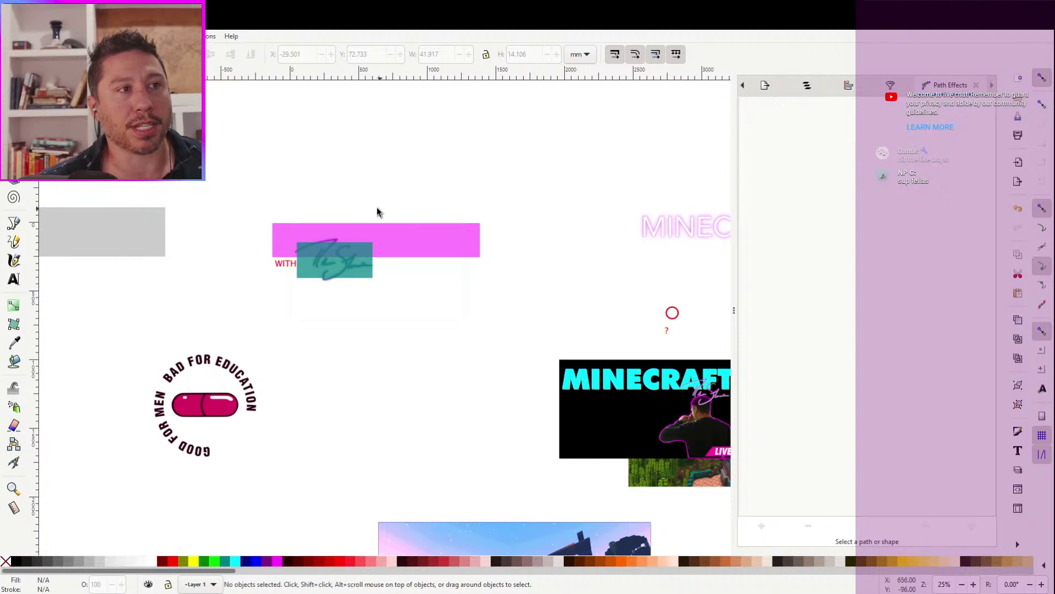
Try a cyan fill on the wide fuchsia rectangle and undo it
{"action": "left_click", "coordinate": [281, 264]}
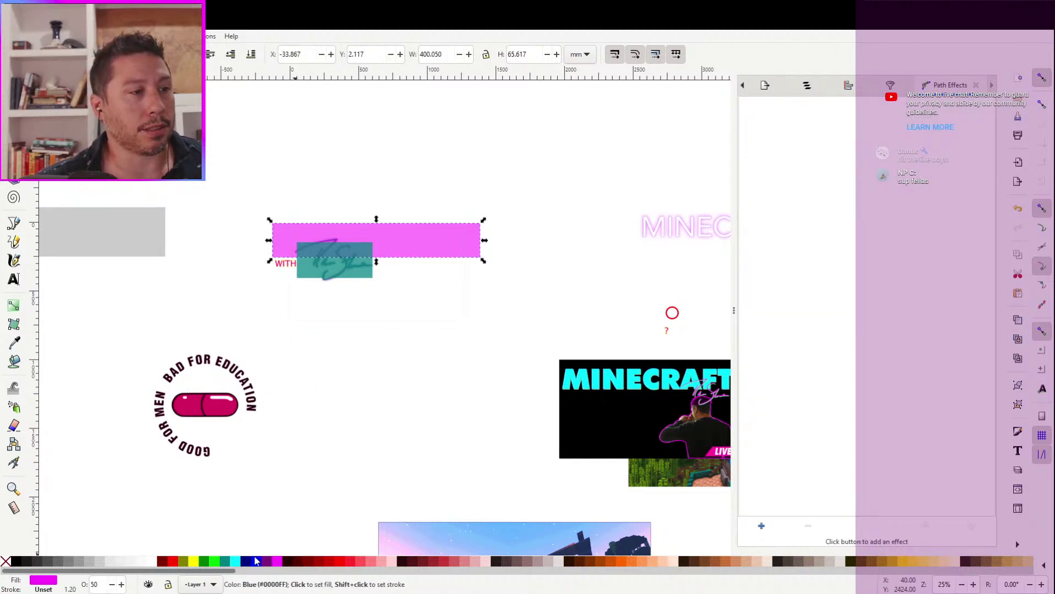
{"action": "left_click", "coordinate": [236, 561]}
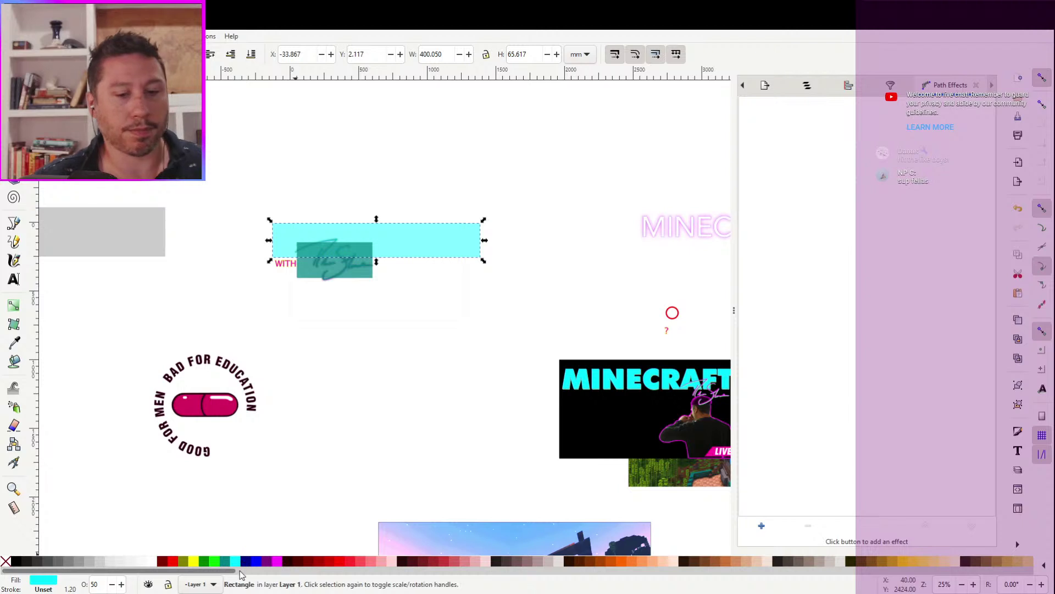
{"action": "key", "text": "ctrl+z"}
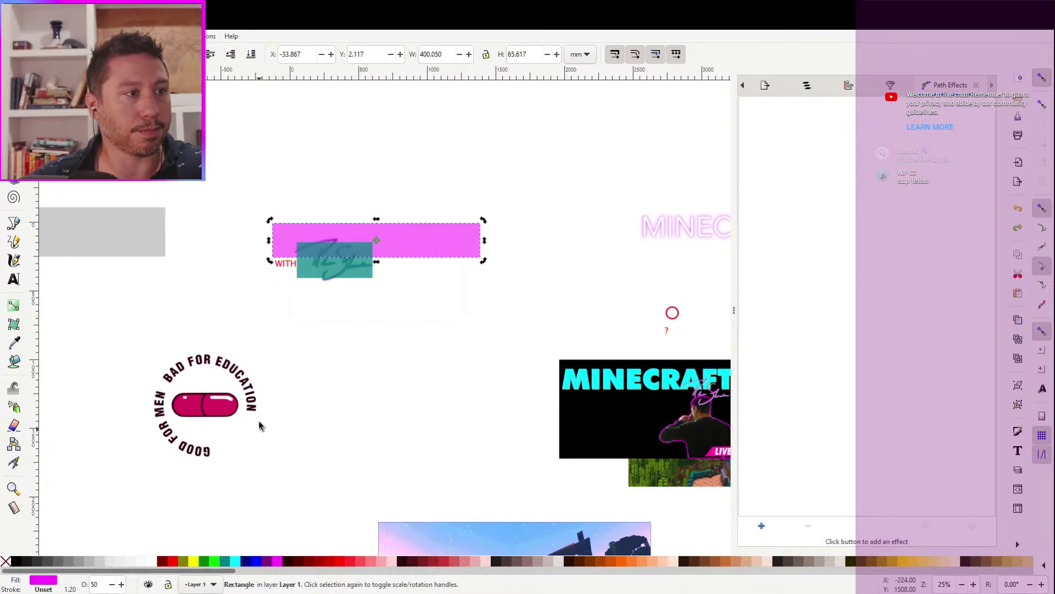
{"action": "left_click", "coordinate": [276, 326]}
Try a green fill on the WITH text and undo it
{"action": "left_click_drag", "start_coordinate": [250, 254], "coordinate": [306, 289]}
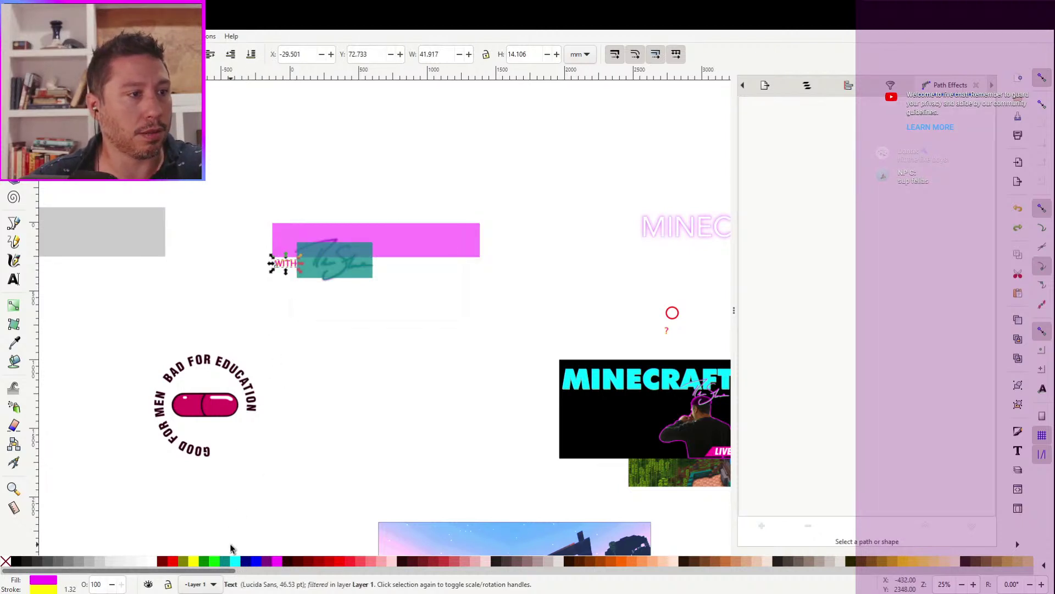
{"action": "left_click", "coordinate": [204, 561]}
{"action": "left_click", "coordinate": [338, 361]}
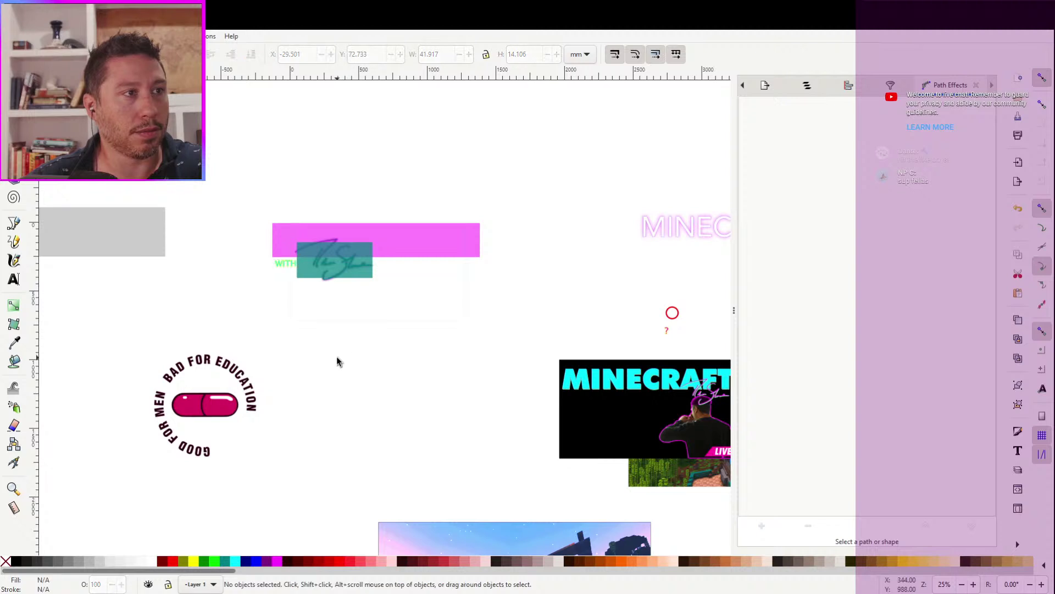
{"action": "key", "text": "ctrl+z"}
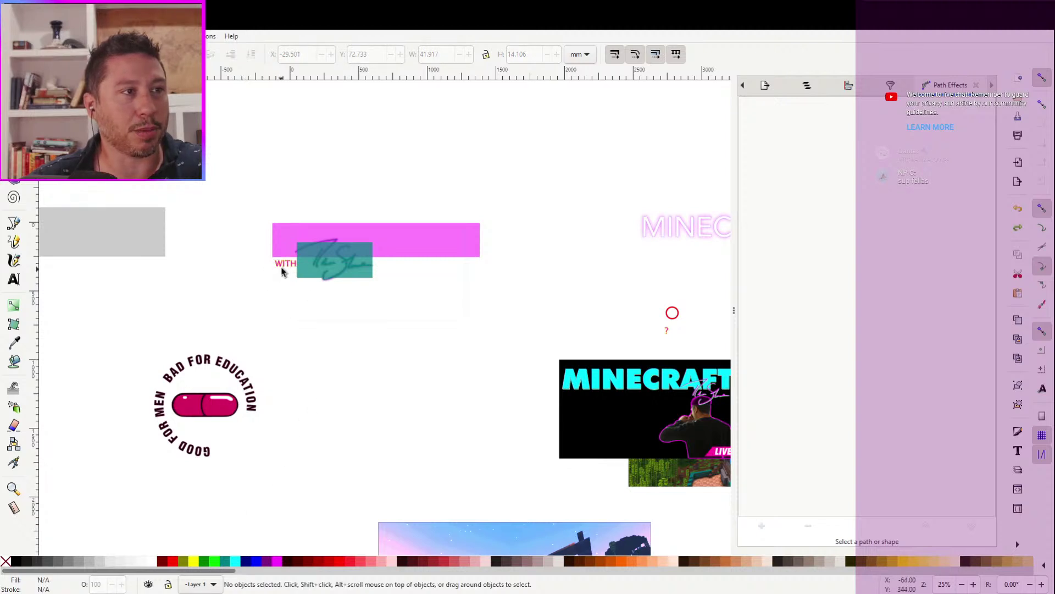
Rearrange the overlapping Minecraft screenshots, separating the pink-sky, jungle, purple-tinted and blue-sky images
{"action": "left_click_drag", "start_coordinate": [365, 342], "coordinate": [306, 318]}
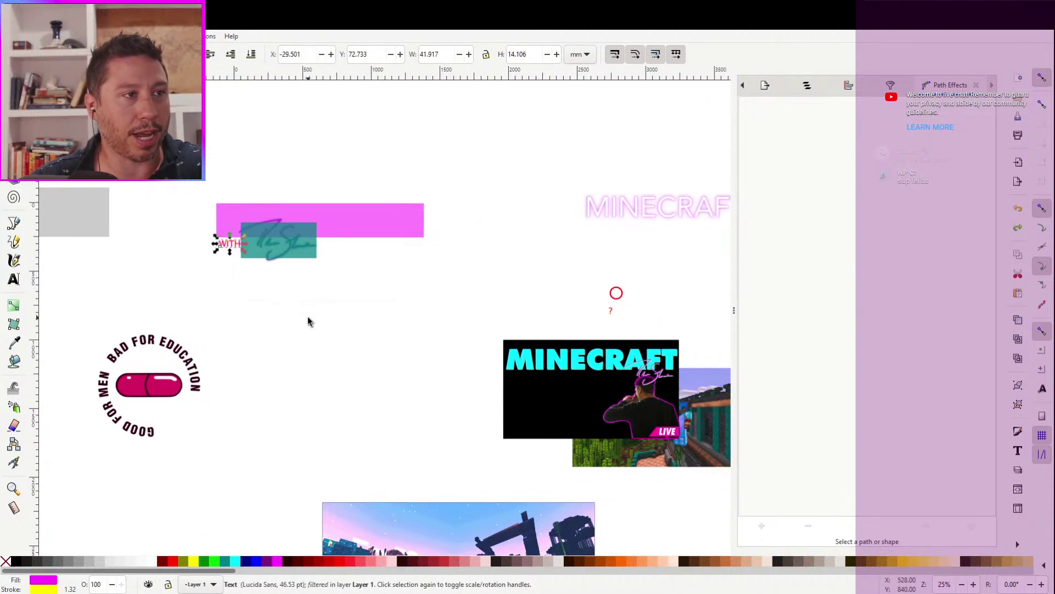
{"action": "left_click_drag", "start_coordinate": [429, 389], "coordinate": [320, 271]}
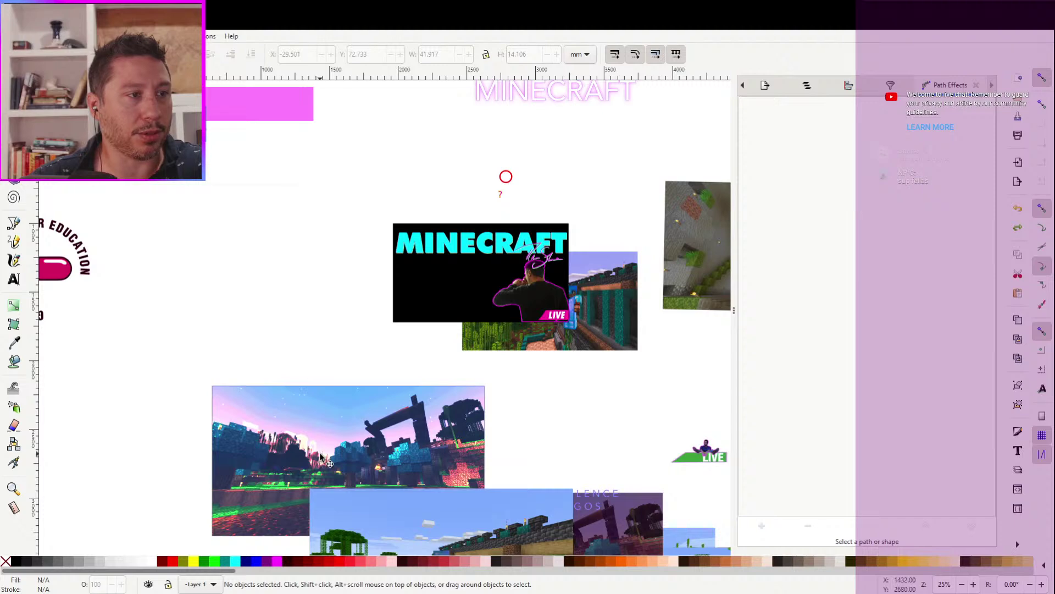
{"action": "left_click_drag", "start_coordinate": [329, 437], "coordinate": [245, 329]}
{"action": "left_click_drag", "start_coordinate": [481, 473], "coordinate": [298, 312]}
{"action": "left_click_drag", "start_coordinate": [532, 437], "coordinate": [540, 299]}
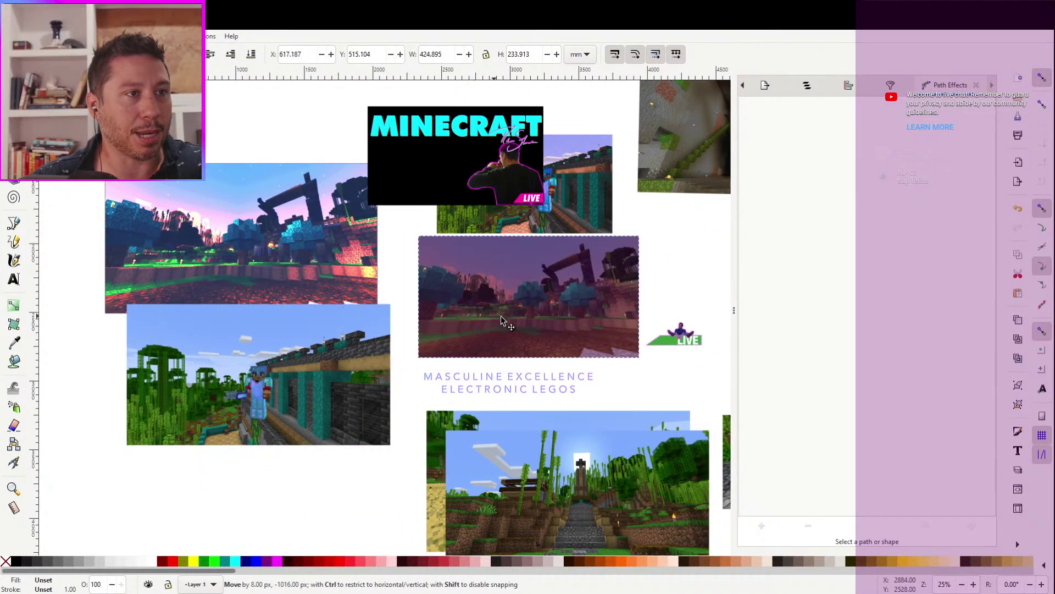
{"action": "left_click_drag", "start_coordinate": [602, 276], "coordinate": [394, 356]}
{"action": "left_click_drag", "start_coordinate": [520, 381], "coordinate": [346, 301]}
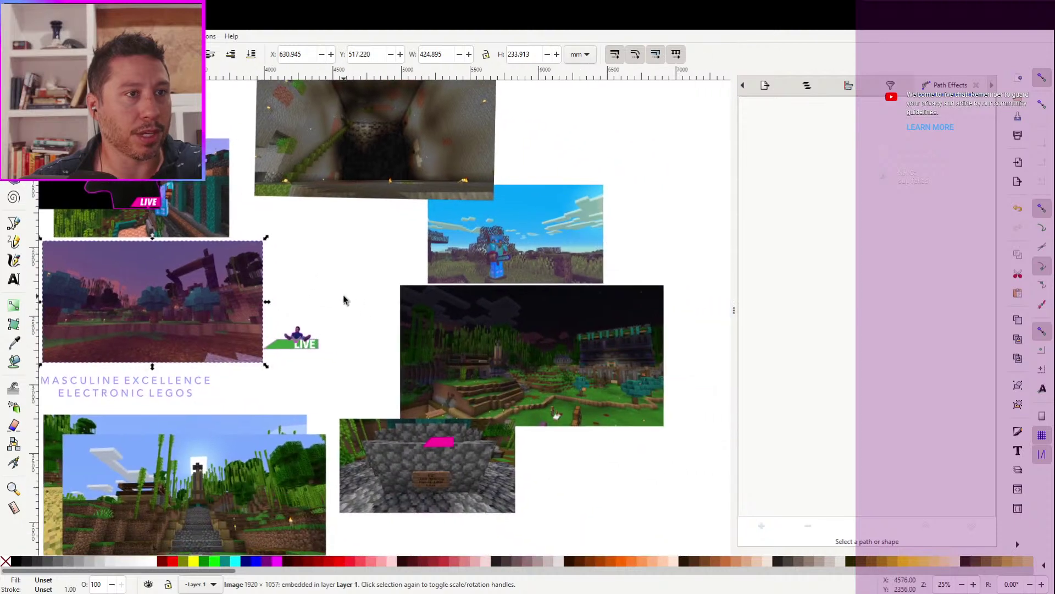
{"action": "left_click_drag", "start_coordinate": [472, 246], "coordinate": [303, 275]}
{"action": "left_click_drag", "start_coordinate": [447, 358], "coordinate": [479, 379]}
Try the night Minecraft screenshot as a backdrop for the signature group and move it to the empty area above
{"action": "left_click", "coordinate": [164, 122]}
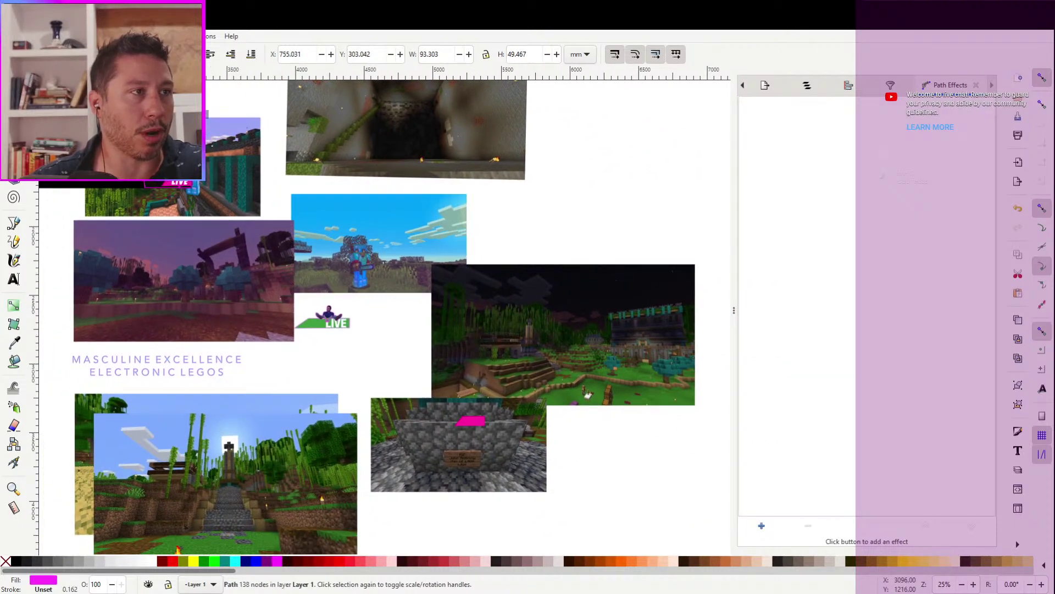
{"action": "left_click", "coordinate": [548, 319]}
{"action": "left_click_drag", "start_coordinate": [637, 357], "coordinate": [295, 239]}
{"action": "scroll", "coordinate": [421, 224], "scroll_direction": "left", "scroll_amount": 2}
{"action": "scroll", "coordinate": [420, 223], "scroll_direction": "down", "scroll_amount": 1}
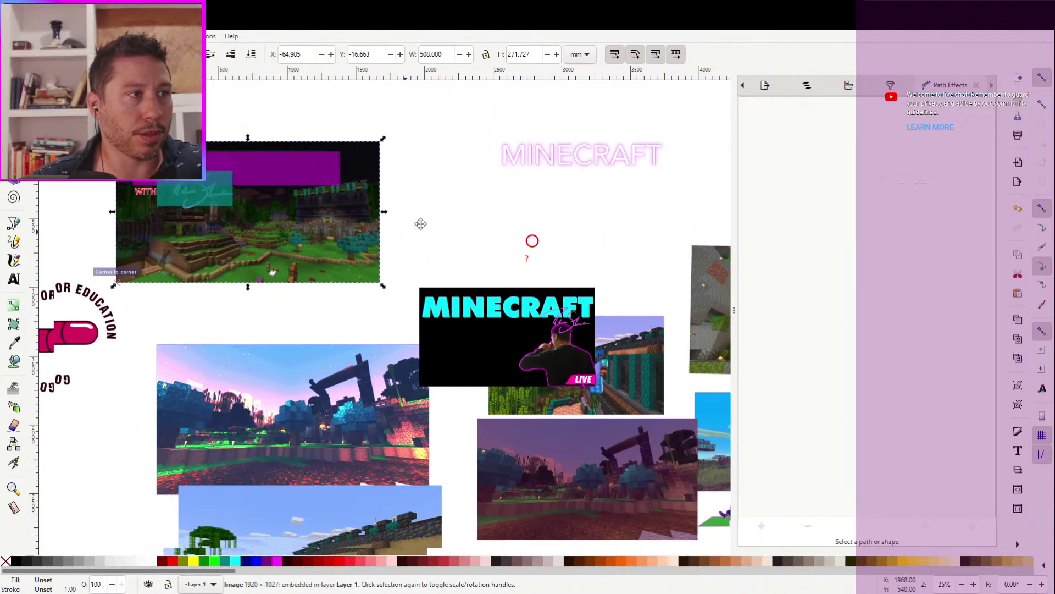
{"action": "scroll", "coordinate": [421, 224], "scroll_direction": "left", "scroll_amount": 3}
{"action": "left_click_drag", "start_coordinate": [391, 247], "coordinate": [434, 154]}
{"action": "scroll", "coordinate": [384, 224], "scroll_direction": "down", "scroll_amount": 1}
{"action": "scroll", "coordinate": [384, 224], "scroll_direction": "down", "scroll_amount": 1}
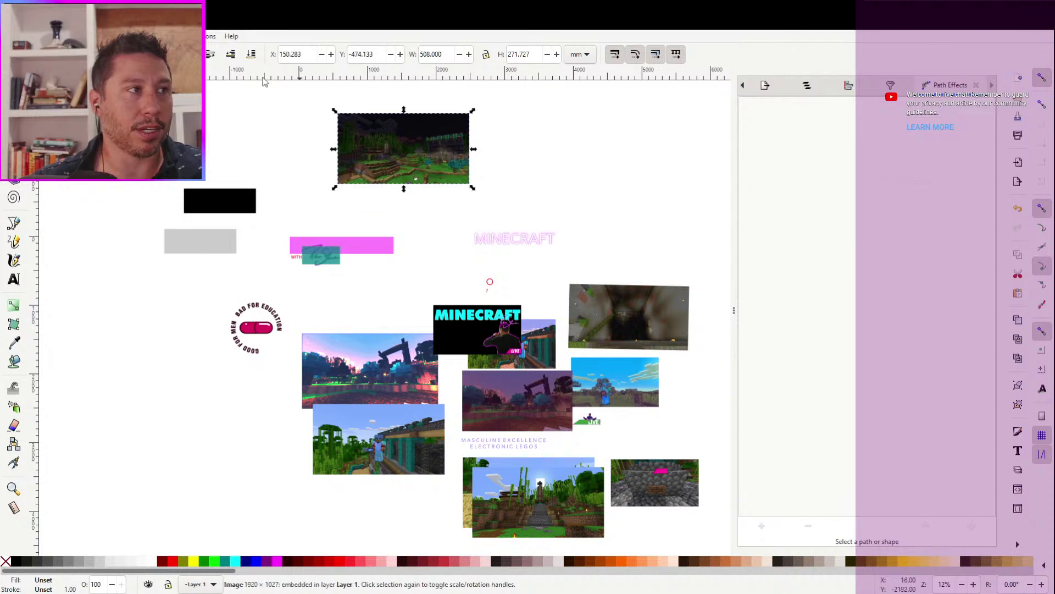
Draw a rectangle about 580 × 305 mm beside the night screenshot and give it a linear gradient fill
{"action": "key", "text": "r"}
{"action": "left_click_drag", "start_coordinate": [481, 112], "coordinate": [631, 191]}
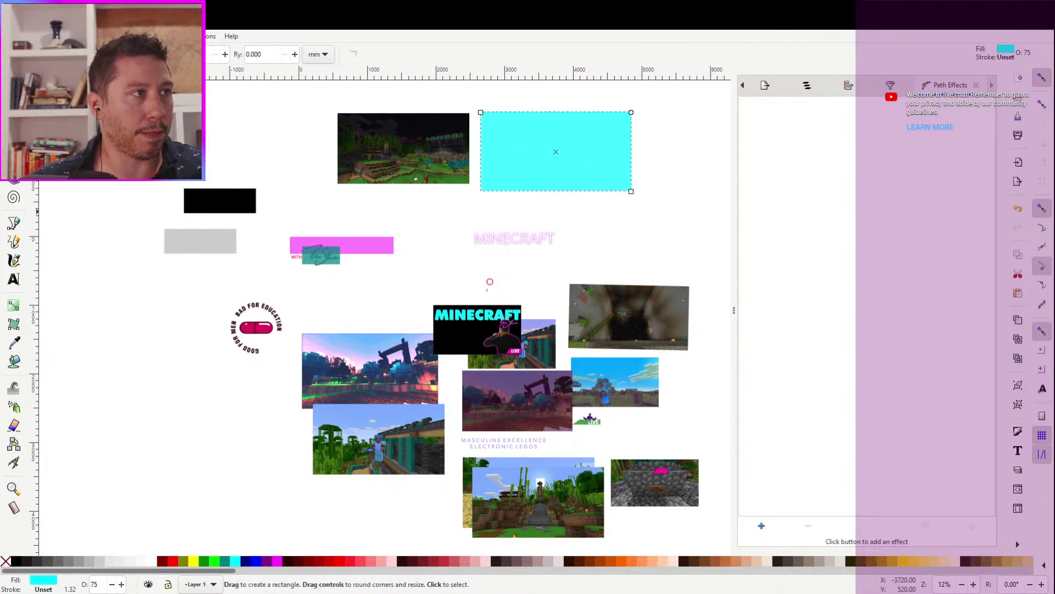
{"action": "left_click", "coordinate": [754, 88]}
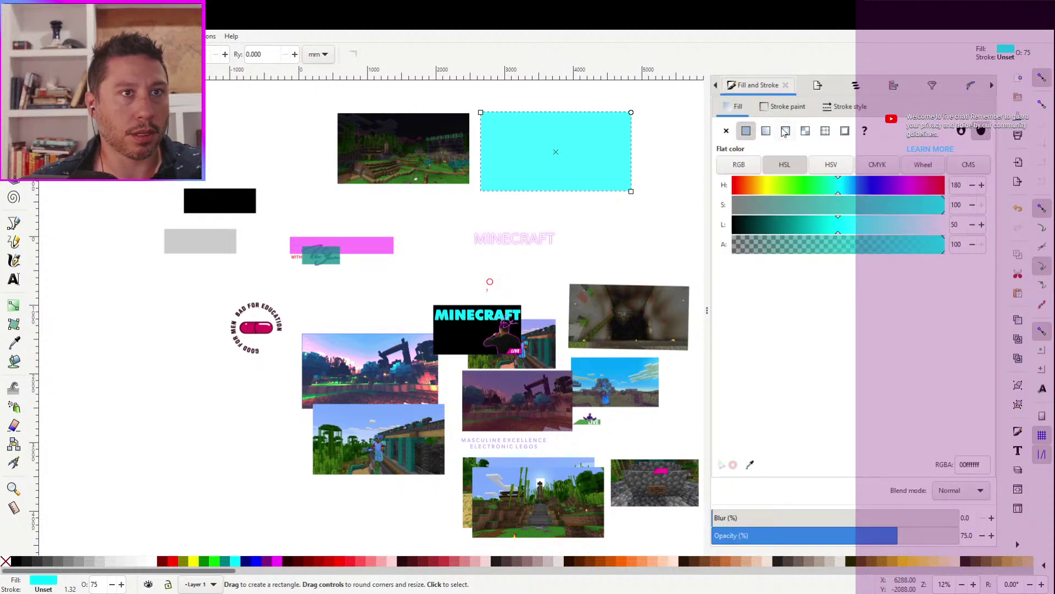
{"action": "left_click", "coordinate": [766, 130]}
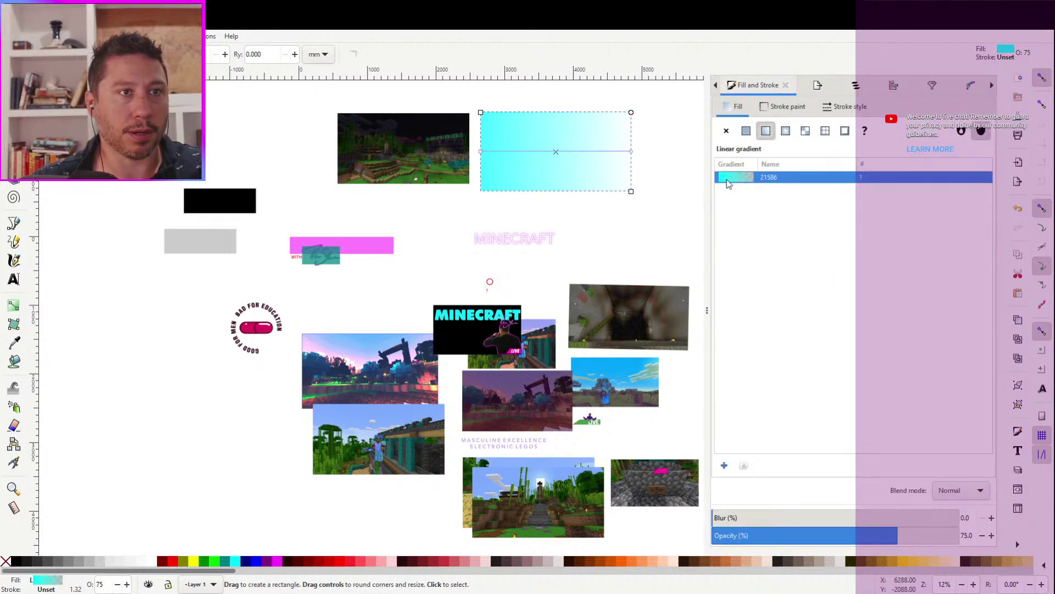
Reorient the rectangle's gradient to run vertically from its upper edge to its lower edge
{"action": "left_click_drag", "start_coordinate": [729, 185], "coordinate": [13, 324]}
{"action": "left_click", "coordinate": [14, 323]}
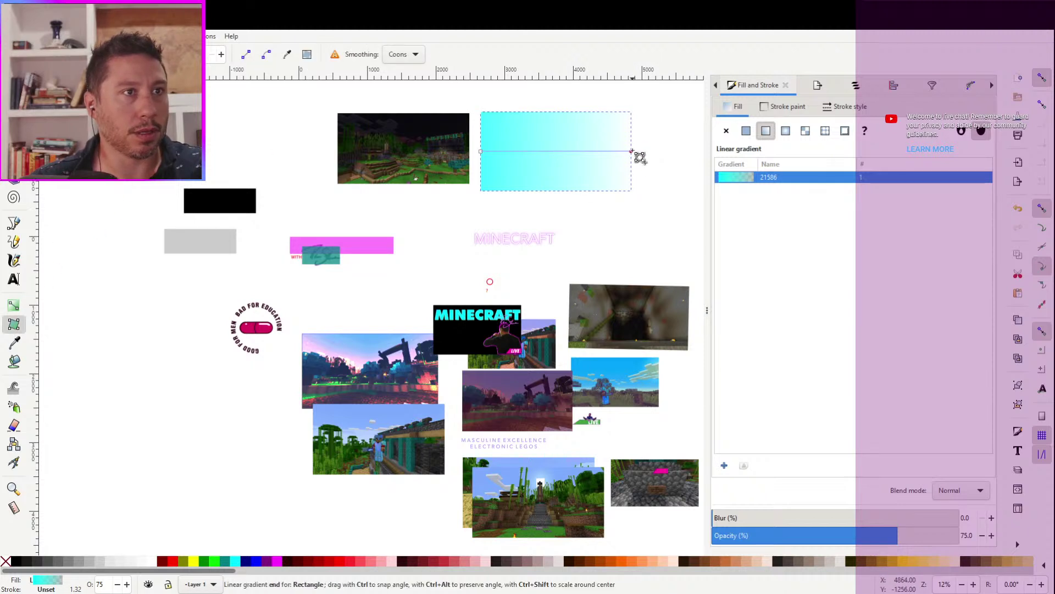
{"action": "left_click_drag", "start_coordinate": [633, 152], "coordinate": [565, 191]}
{"action": "left_click_drag", "start_coordinate": [491, 156], "coordinate": [563, 122]}
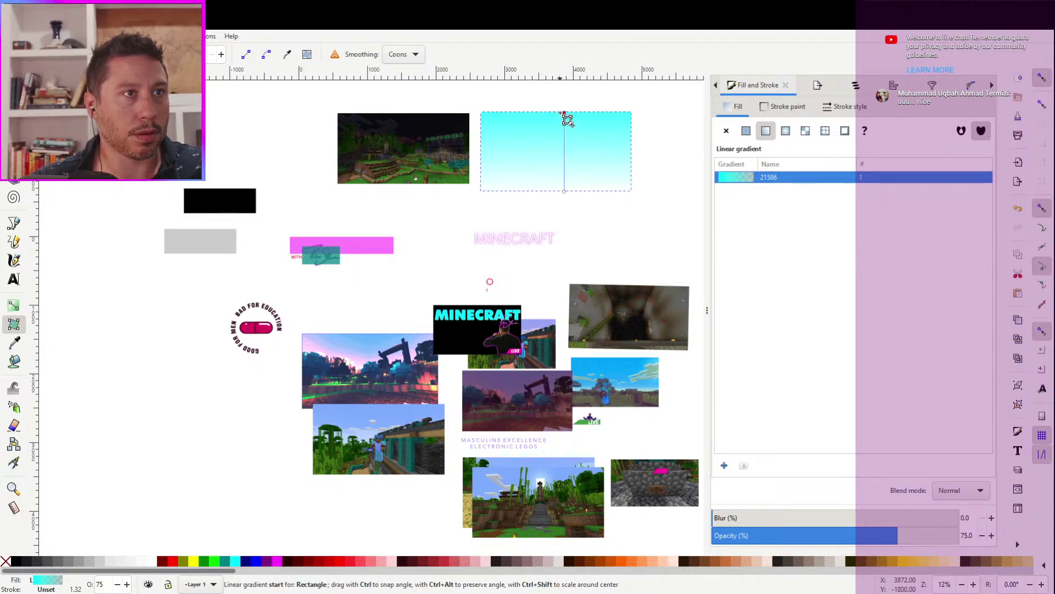
Make the gradient's upper stop opaque black and its lower stop green with hue 135, lightness 35 and alpha 100
{"action": "left_click", "coordinate": [565, 113]}
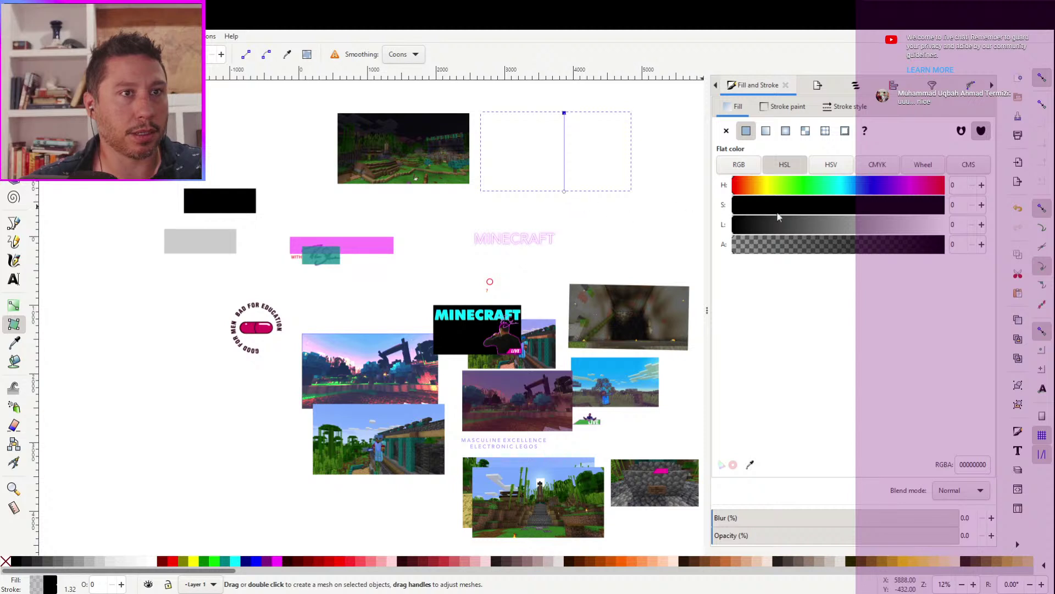
{"action": "key", "text": "ctrl+z"}
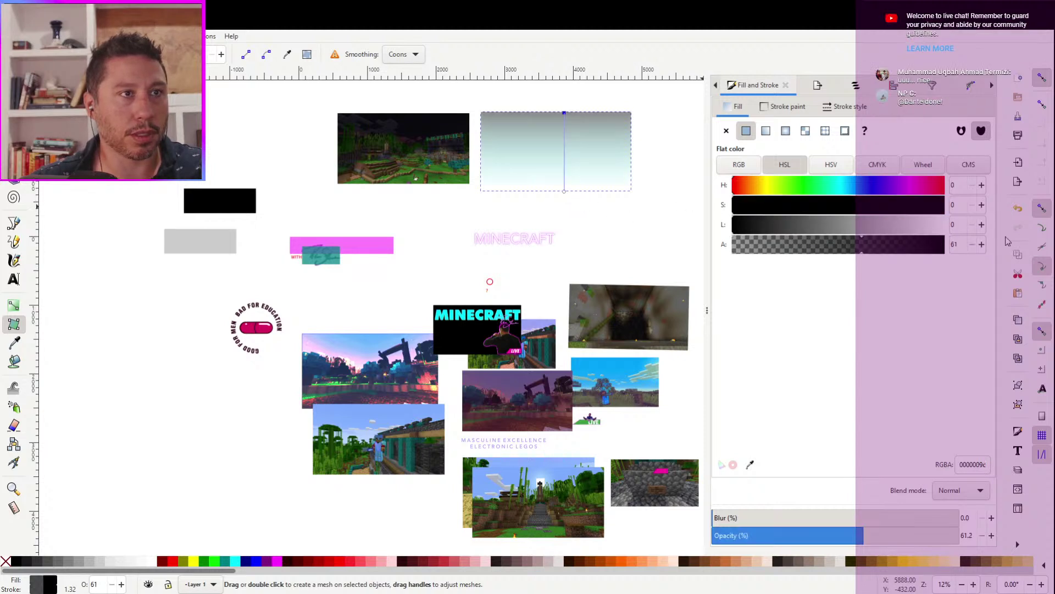
{"action": "left_click", "coordinate": [565, 192]}
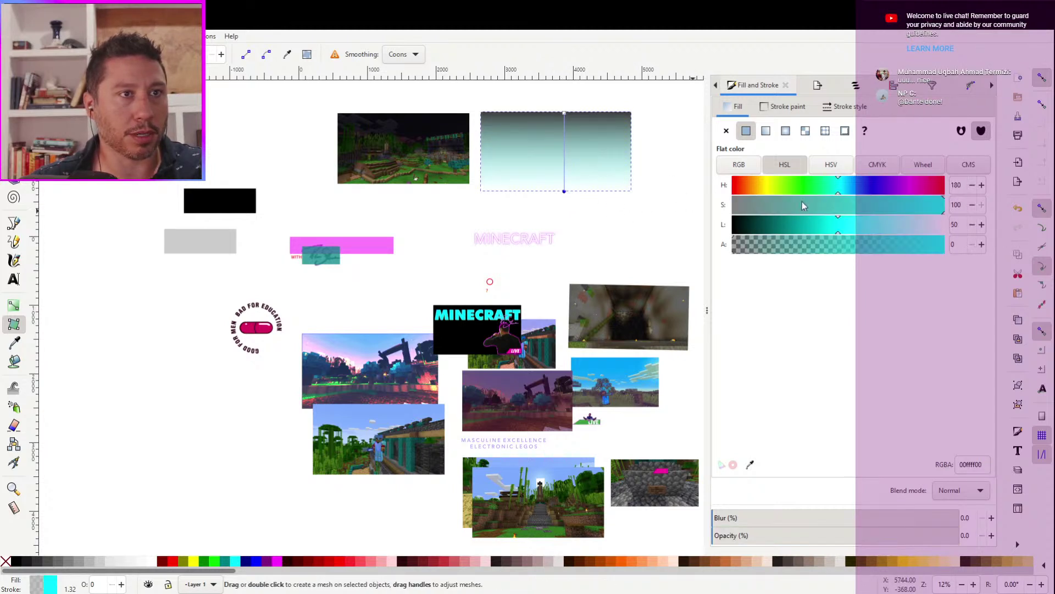
{"action": "left_click", "coordinate": [813, 185]}
{"action": "left_click", "coordinate": [808, 225]}
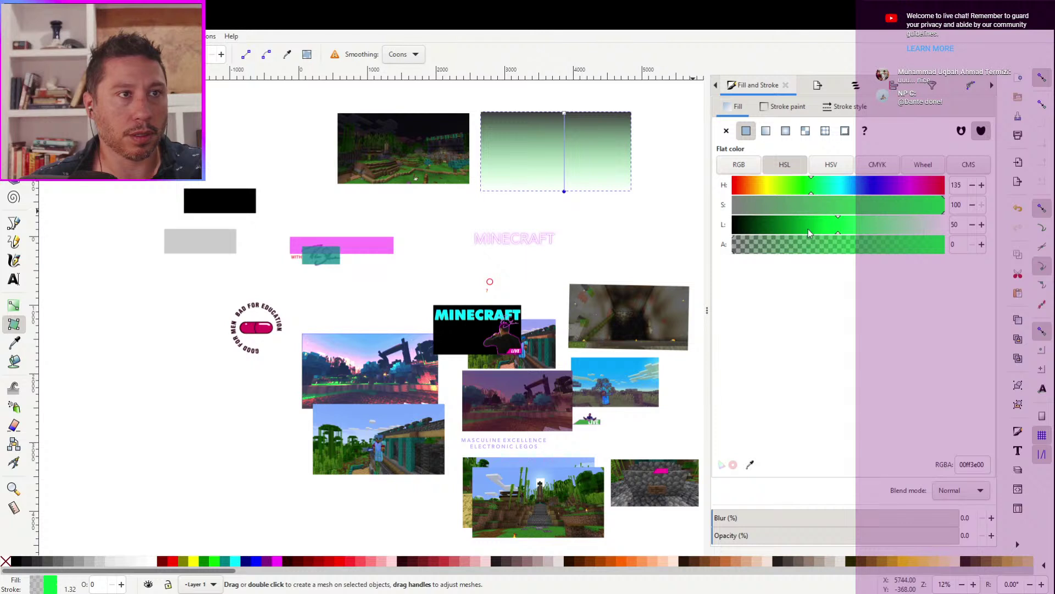
{"action": "left_click_drag", "start_coordinate": [893, 248], "coordinate": [991, 250]}
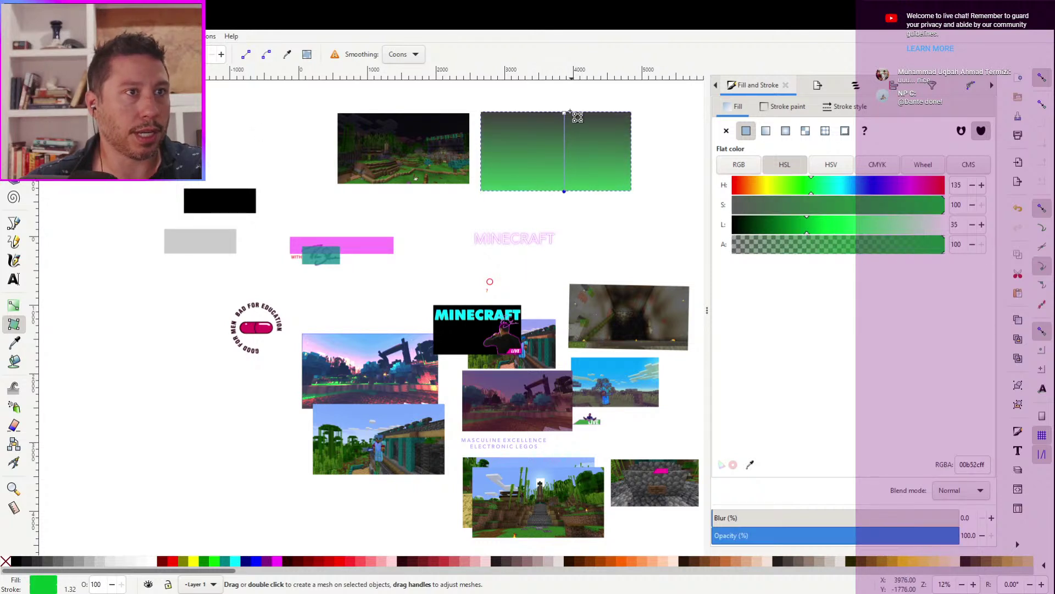
Lower the gradient's black stop towards the rectangle's middle and place the rectangle behind the signature, WITH text and fuchsia bar
{"action": "left_click_drag", "start_coordinate": [563, 114], "coordinate": [563, 154]}
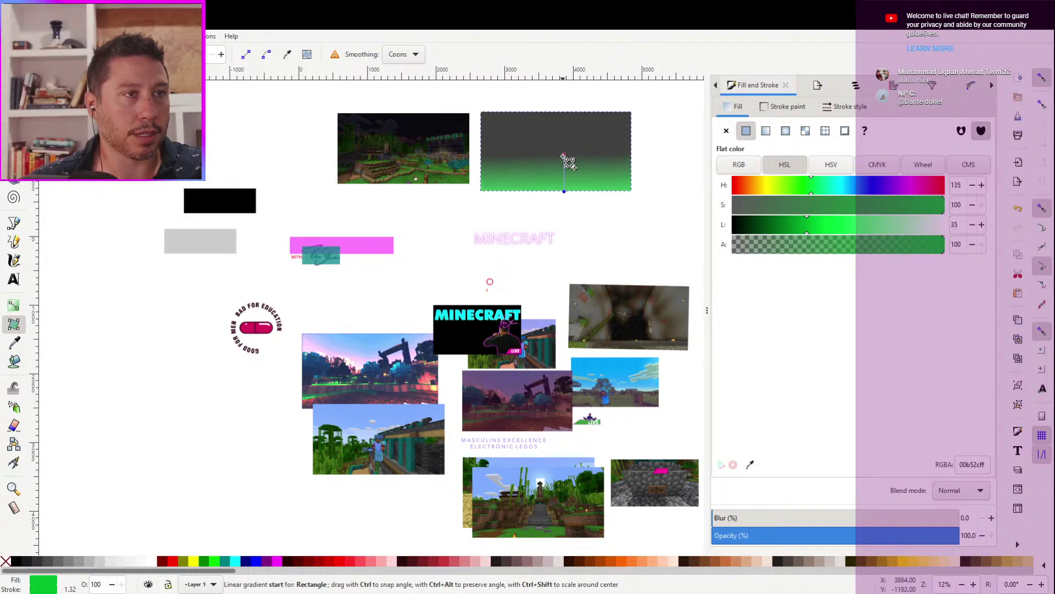
{"action": "left_click_drag", "start_coordinate": [563, 156], "coordinate": [348, 270]}
{"action": "key", "text": "s"}
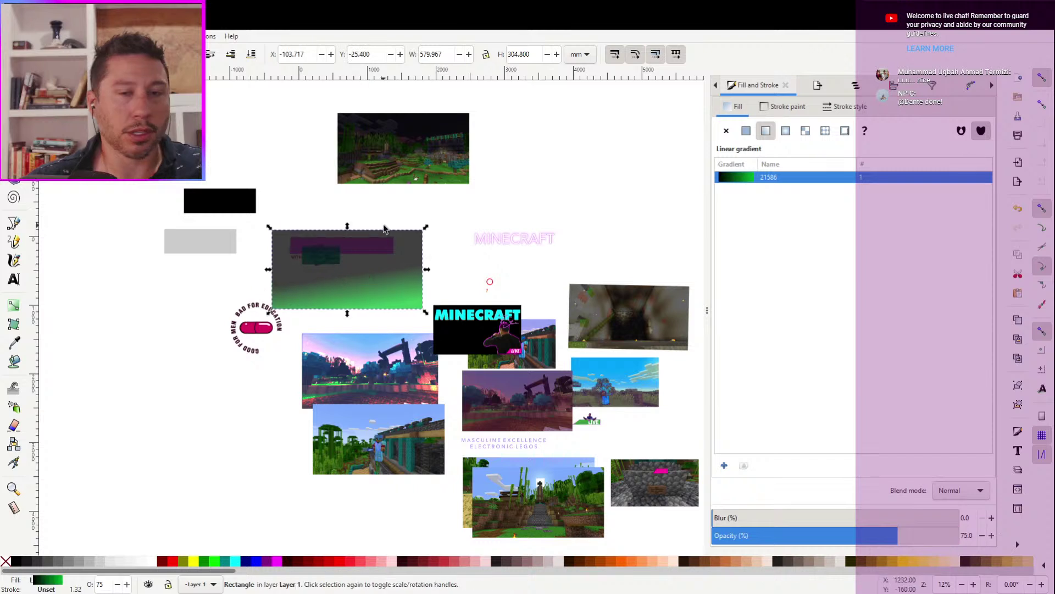
{"action": "key", "text": "Page_Down"}
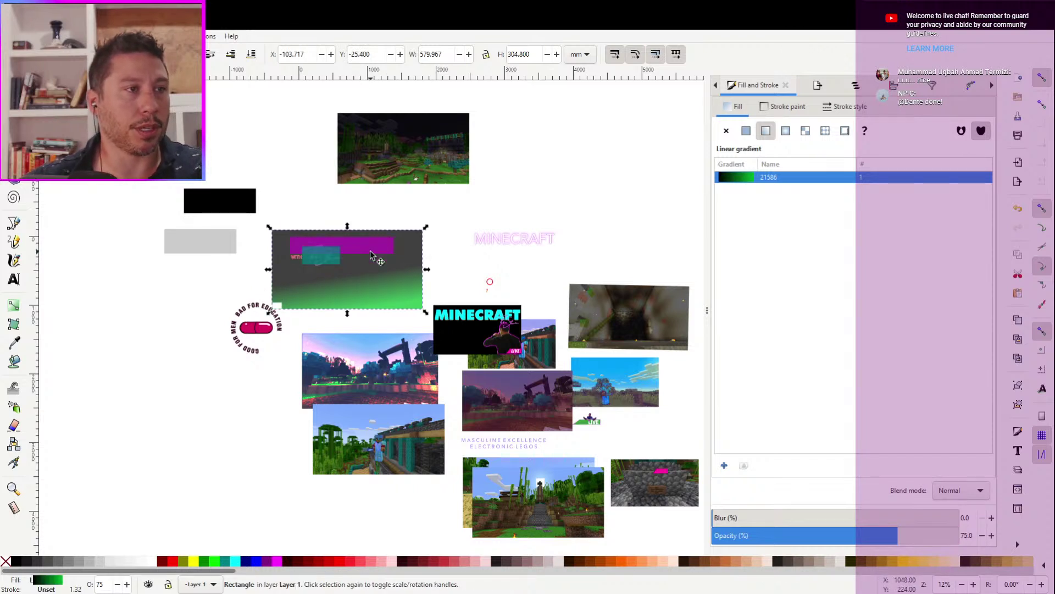
{"action": "left_click", "coordinate": [373, 246]}
{"action": "left_click", "coordinate": [241, 274]}
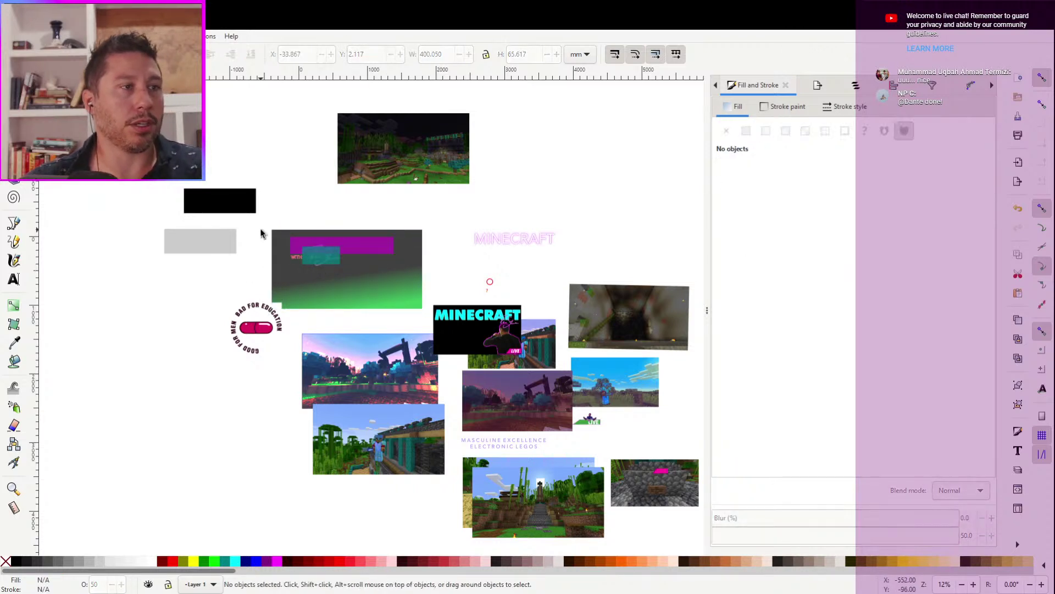
Move the pill logo farther away from the gradient rectangle and deselect it
{"action": "scroll", "coordinate": [295, 246], "scroll_direction": "up", "scroll_amount": 2}
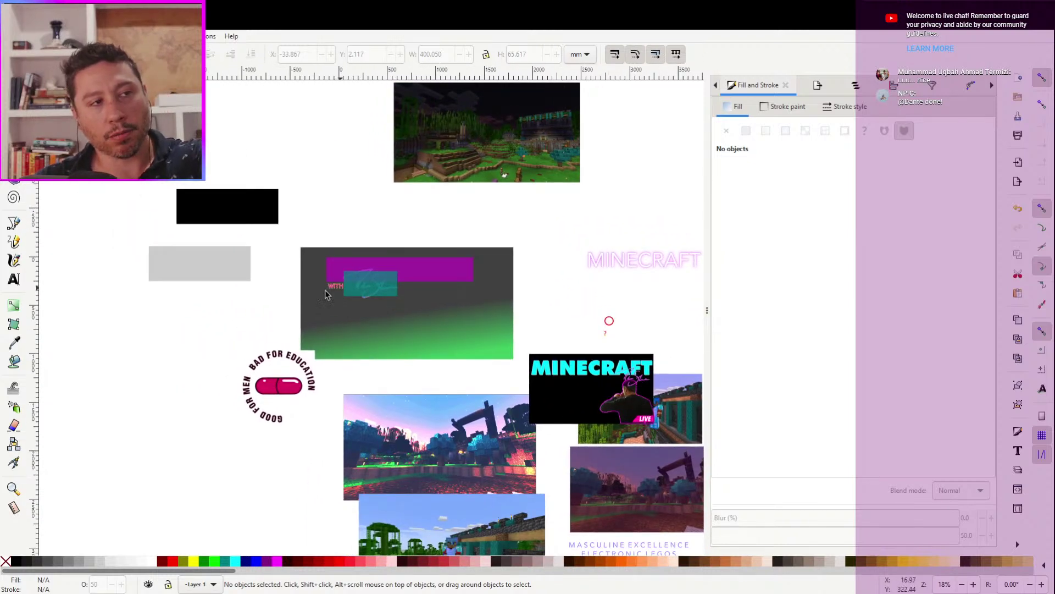
{"action": "left_click_drag", "start_coordinate": [276, 387], "coordinate": [206, 446]}
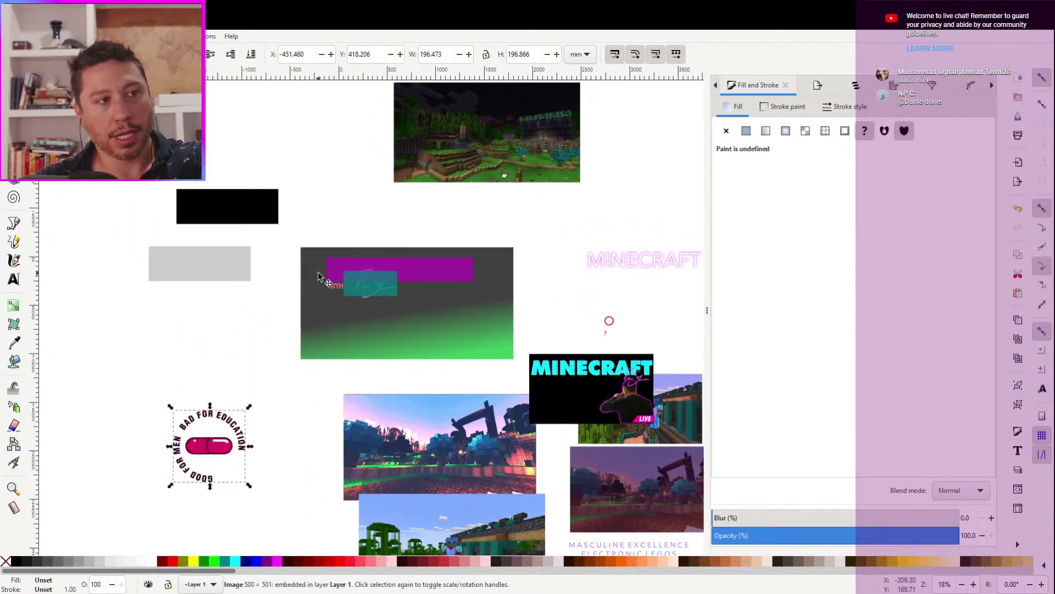
{"action": "left_click", "coordinate": [326, 217]}
{"action": "left_click_drag", "start_coordinate": [325, 217], "coordinate": [418, 204]}
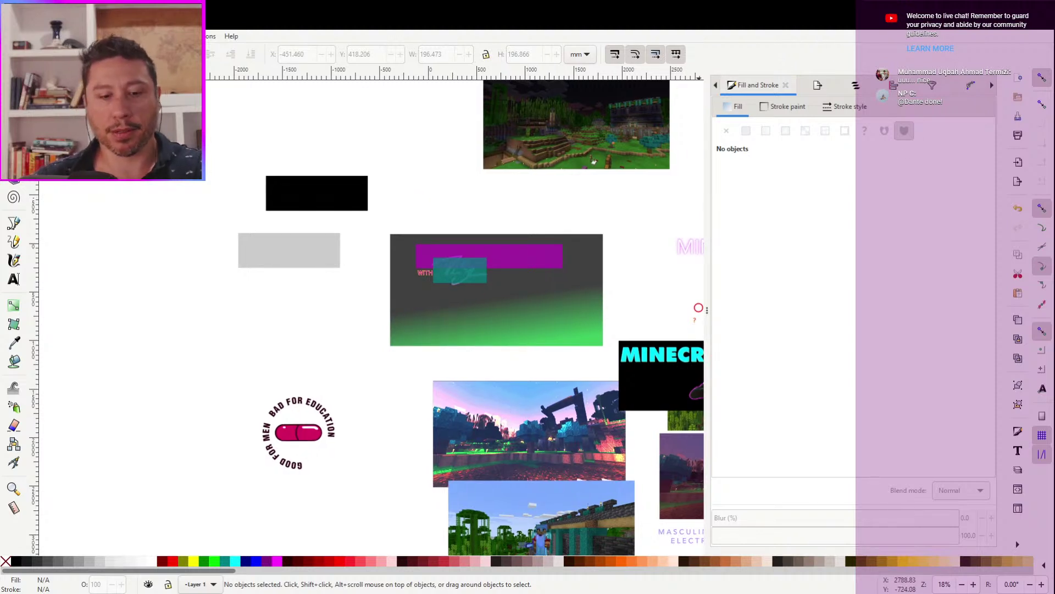
{"action": "key", "text": "alt+Tab"}
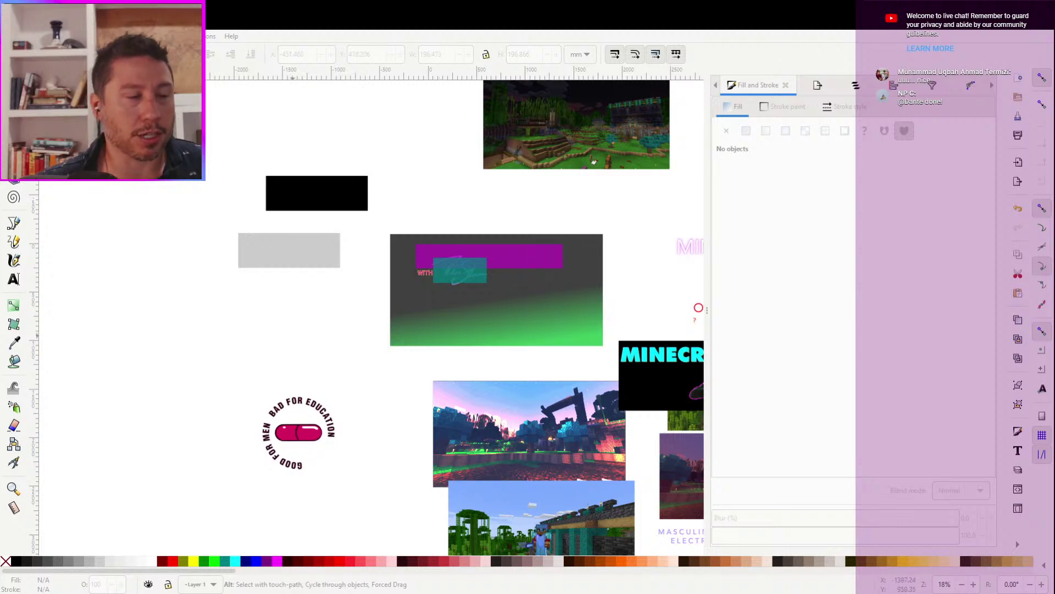
{"action": "left_click", "coordinate": [129, 306]}
{"action": "scroll", "coordinate": [130, 306], "scroll_direction": "right", "scroll_amount": 6}
{"action": "scroll", "coordinate": [129, 306], "scroll_direction": "down", "scroll_amount": 1}
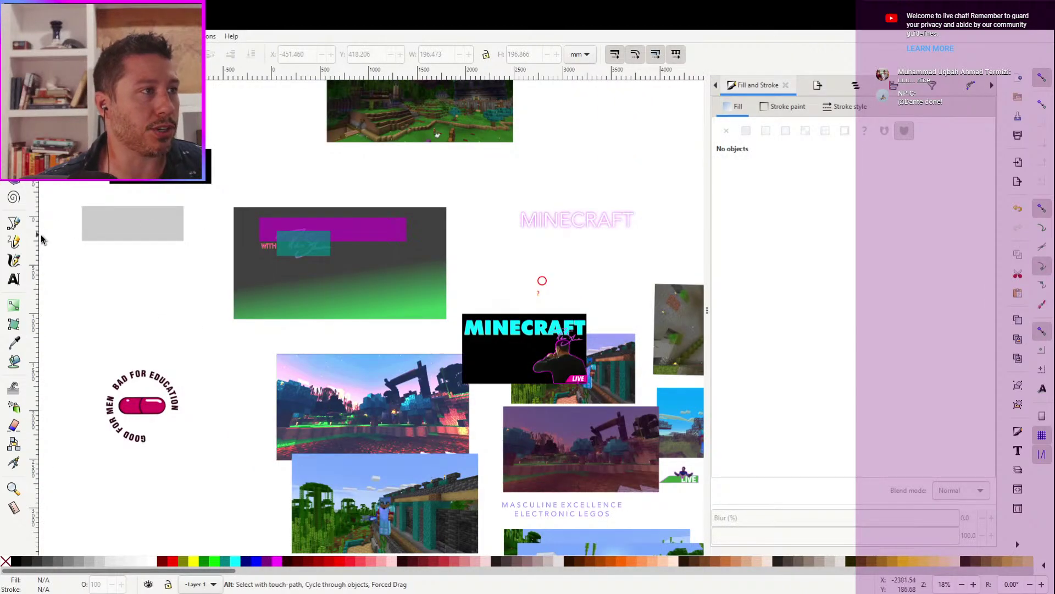
Sketch a thin Z-shaped reading path across the gradient rectangle with the Calligraphy tool and undo it
{"action": "left_click", "coordinate": [14, 260]}
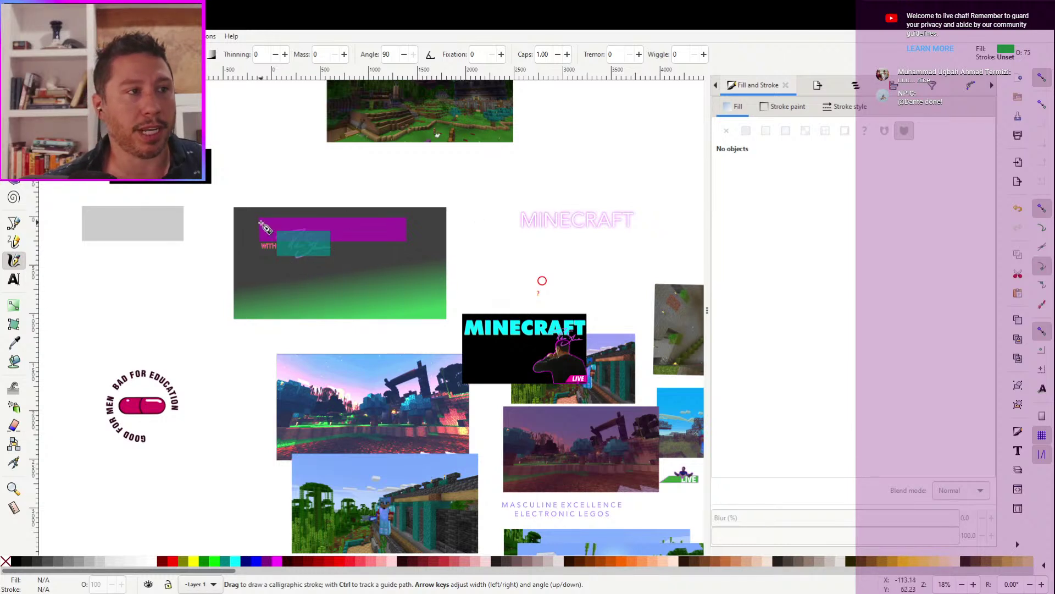
{"action": "mouse_move", "coordinate": [277, 226]}
{"action": "left_mouse_down"}
{"action": "mouse_move", "coordinate": [435, 238]}
{"action": "mouse_move", "coordinate": [266, 293]}
{"action": "mouse_move", "coordinate": [457, 296]}
{"action": "left_mouse_up"}
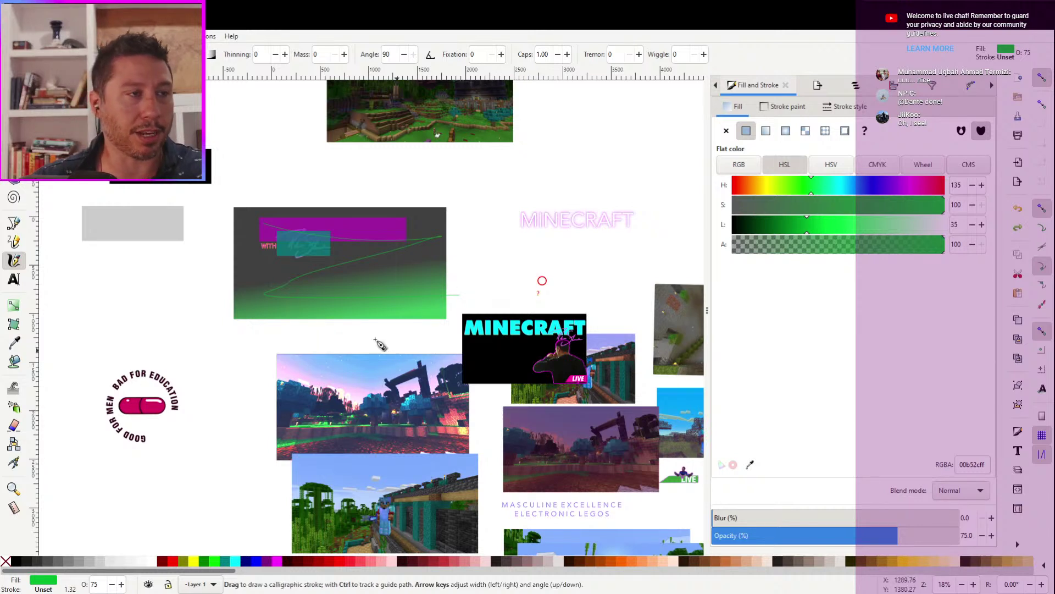
{"action": "key", "text": "ctrl+z"}
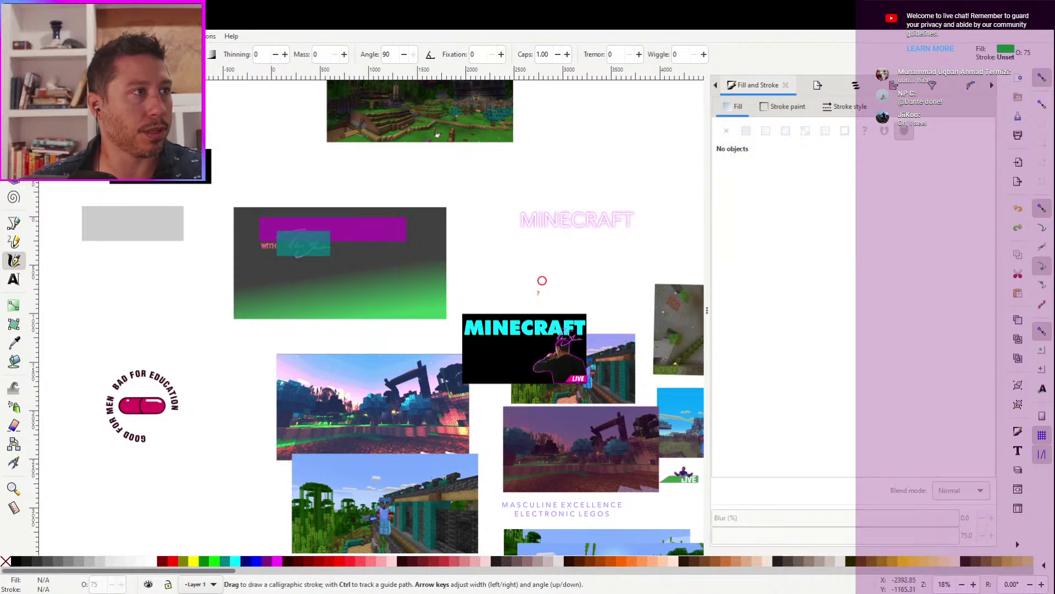
Set the Calligraphy brush to thinning -40, mass 2, fixation 16, caps 0.10, tremor 0 and wiggle 25, and test it with a Z-shaped stroke, undoing the stroke
{"action": "left_click", "coordinate": [14, 223]}
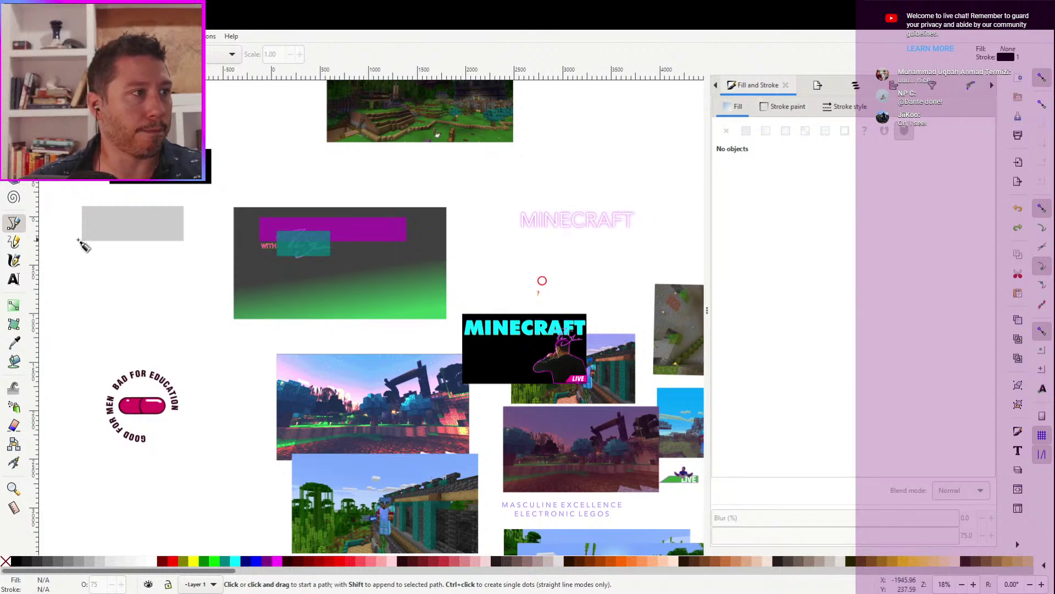
{"action": "left_click", "coordinate": [14, 260]}
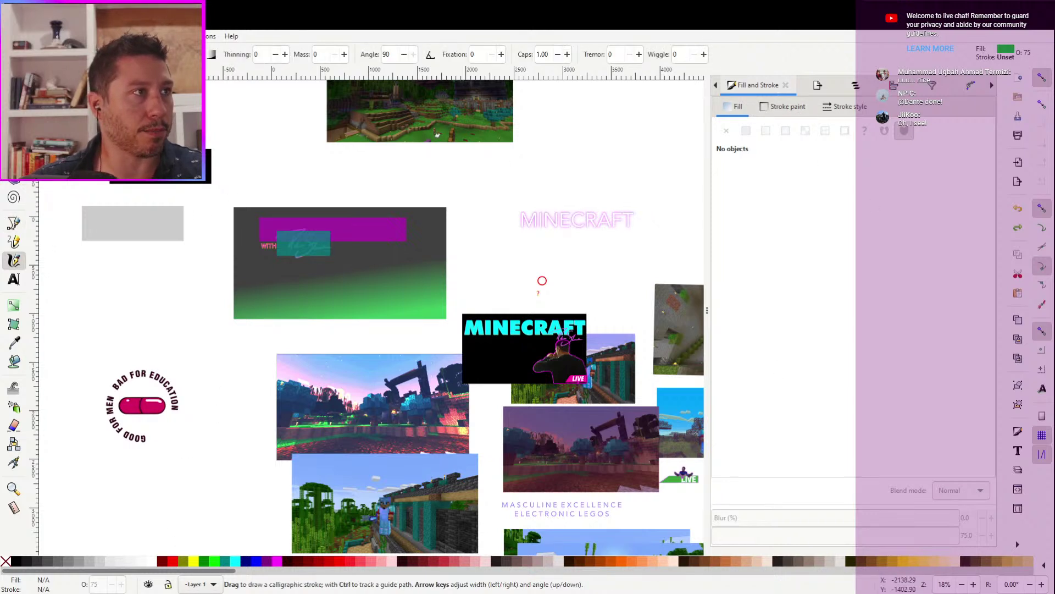
{"action": "mouse_move", "coordinate": [254, 230]}
{"action": "left_mouse_down"}
{"action": "mouse_move", "coordinate": [280, 274]}
{"action": "mouse_move", "coordinate": [417, 278]}
{"action": "mouse_move", "coordinate": [383, 266]}
{"action": "left_mouse_up"}
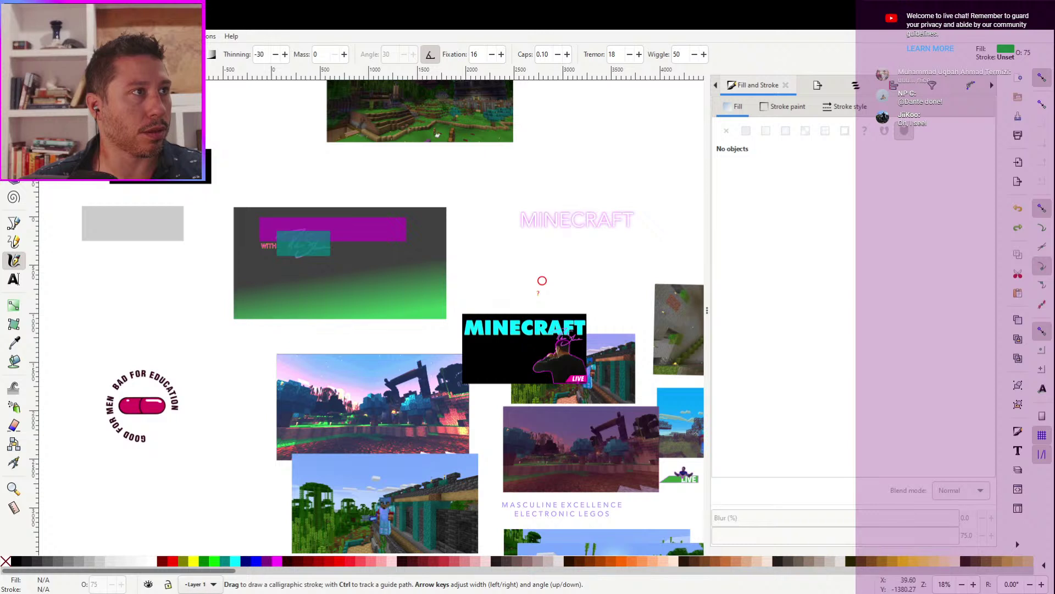
{"action": "mouse_move", "coordinate": [236, 228]}
{"action": "left_mouse_down"}
{"action": "mouse_move", "coordinate": [271, 229]}
{"action": "mouse_move", "coordinate": [363, 281]}
{"action": "mouse_move", "coordinate": [429, 275]}
{"action": "left_mouse_up"}
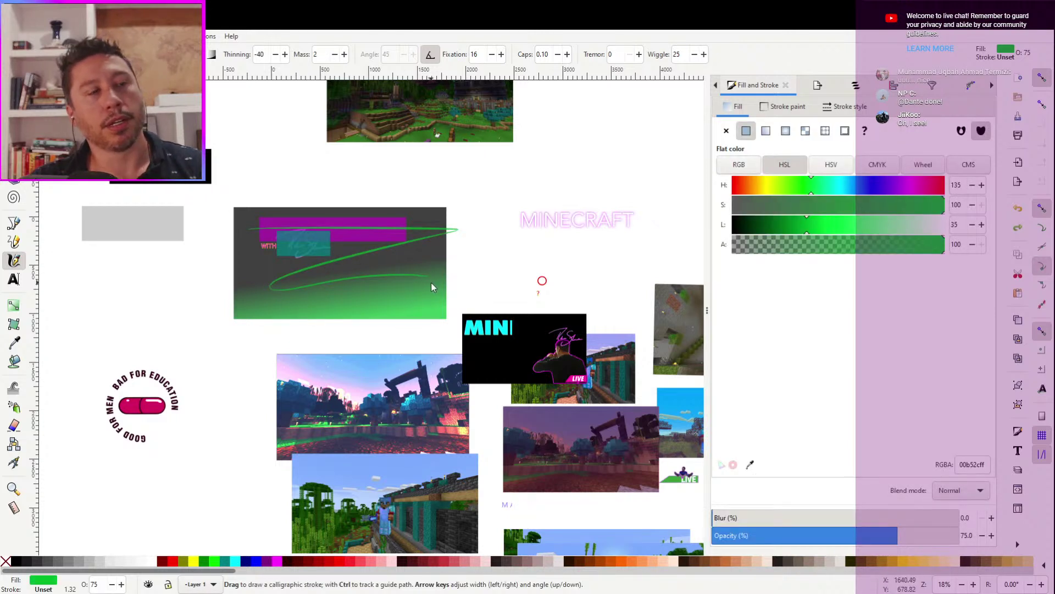
{"action": "key", "text": "ctrl+z"}
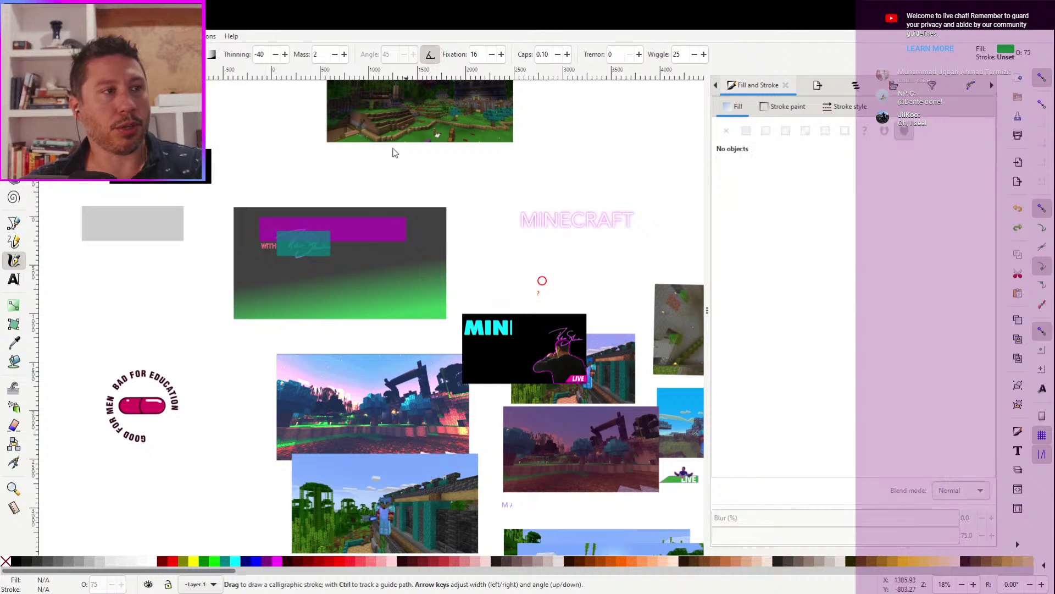
Sketch a zigzag calligraphic stroke across the fuchsia bar and back over the signature, and undo it
{"action": "left_click_drag", "start_coordinate": [257, 233], "coordinate": [392, 230]}
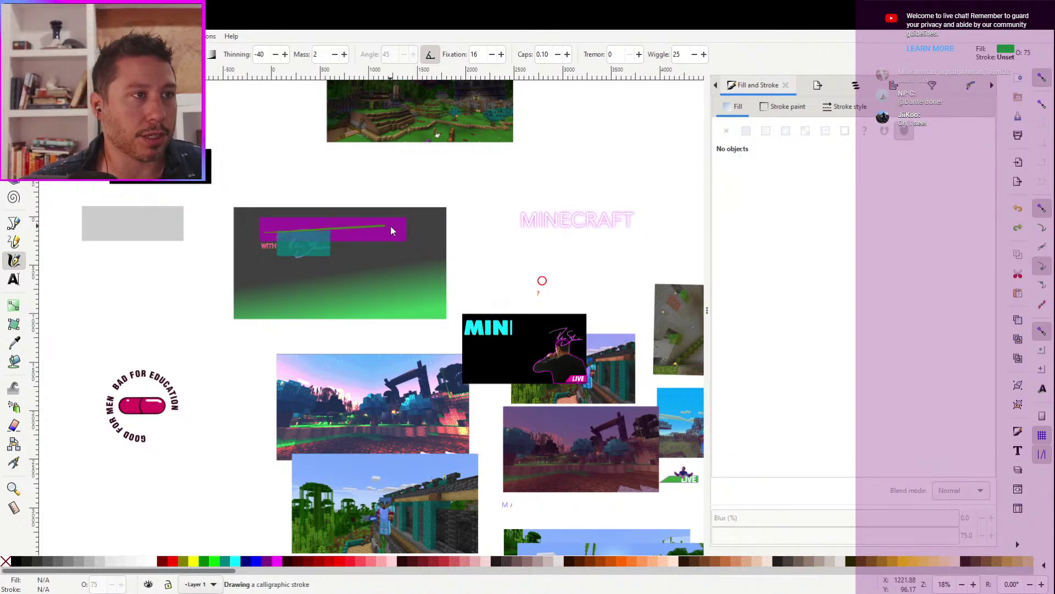
{"action": "left_click_drag", "start_coordinate": [278, 246], "coordinate": [254, 254]}
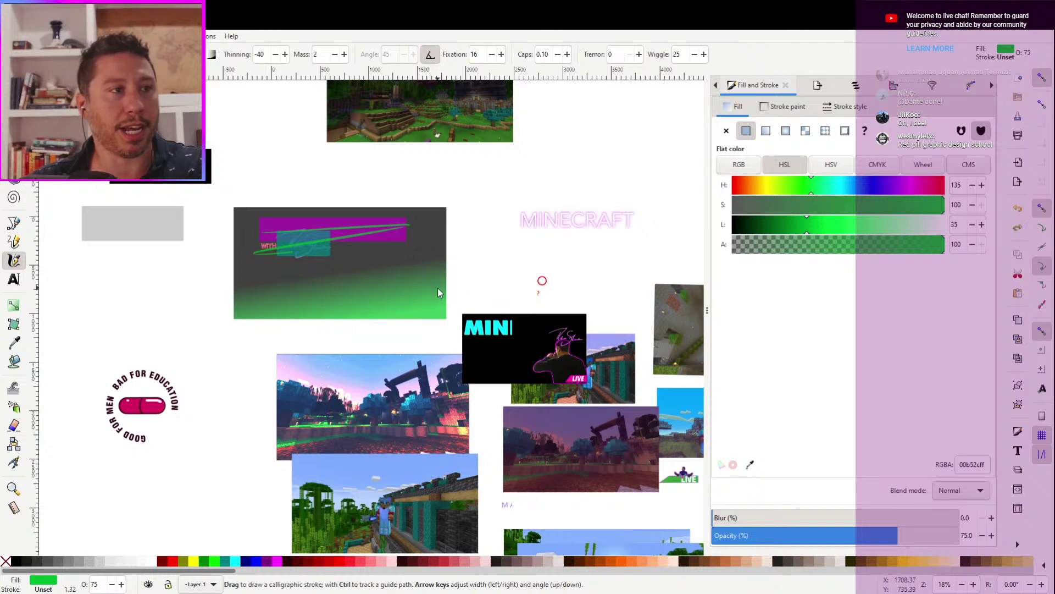
{"action": "key", "text": "ctrl+z"}
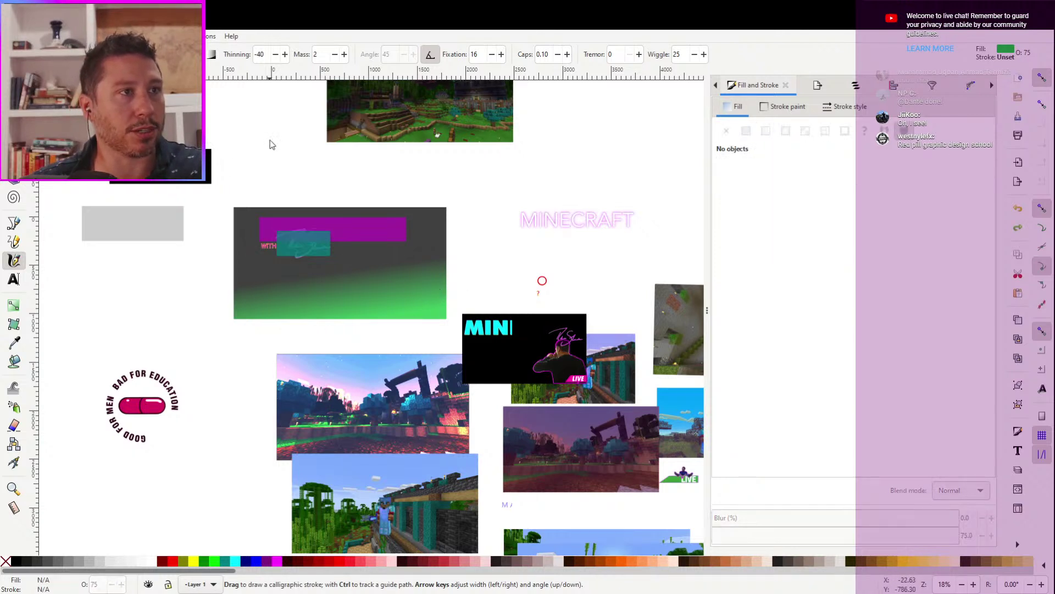
{"action": "scroll", "coordinate": [287, 151], "scroll_direction": "up", "scroll_amount": 1}
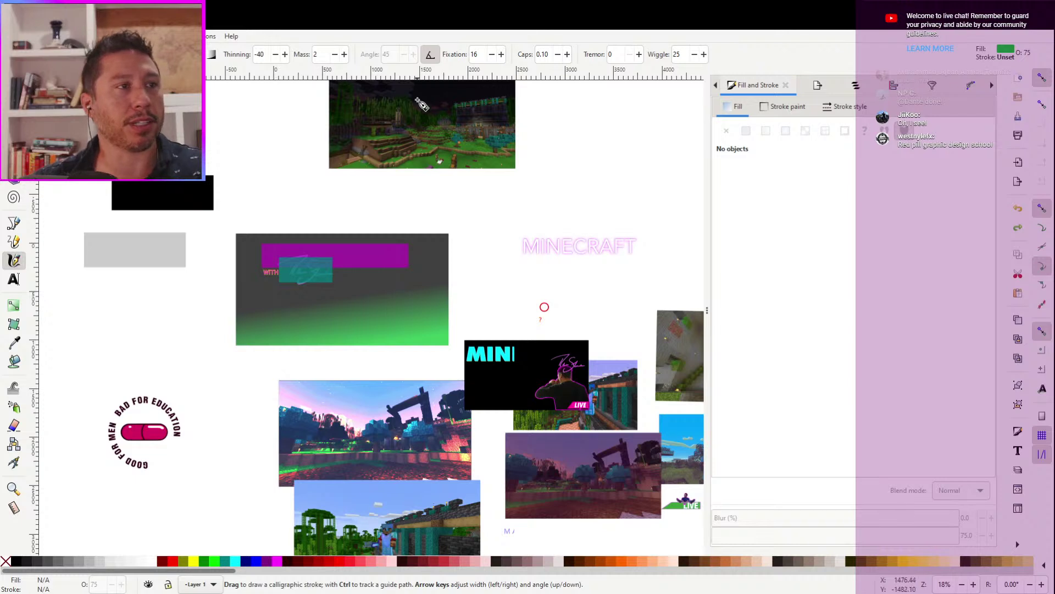
{"action": "scroll", "coordinate": [422, 104], "scroll_direction": "up", "scroll_amount": 3}
{"action": "scroll", "coordinate": [422, 105], "scroll_direction": "right", "scroll_amount": 3}
{"action": "key", "text": "s"}
{"action": "scroll", "coordinate": [245, 158], "scroll_direction": "left", "scroll_amount": 3}
{"action": "scroll", "coordinate": [245, 158], "scroll_direction": "down", "scroll_amount": 1}
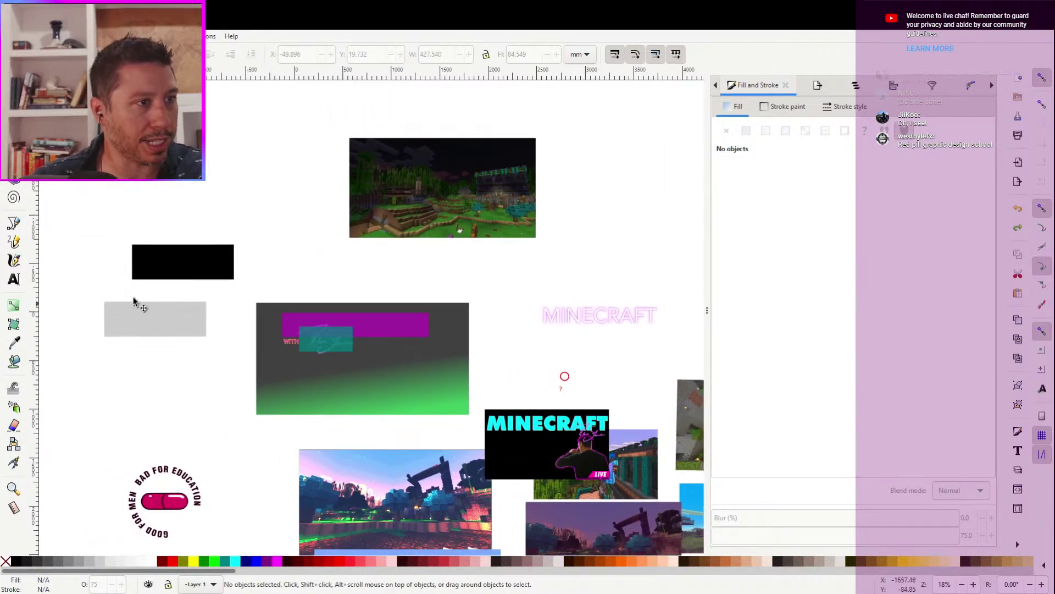
{"action": "left_click", "coordinate": [17, 265]}
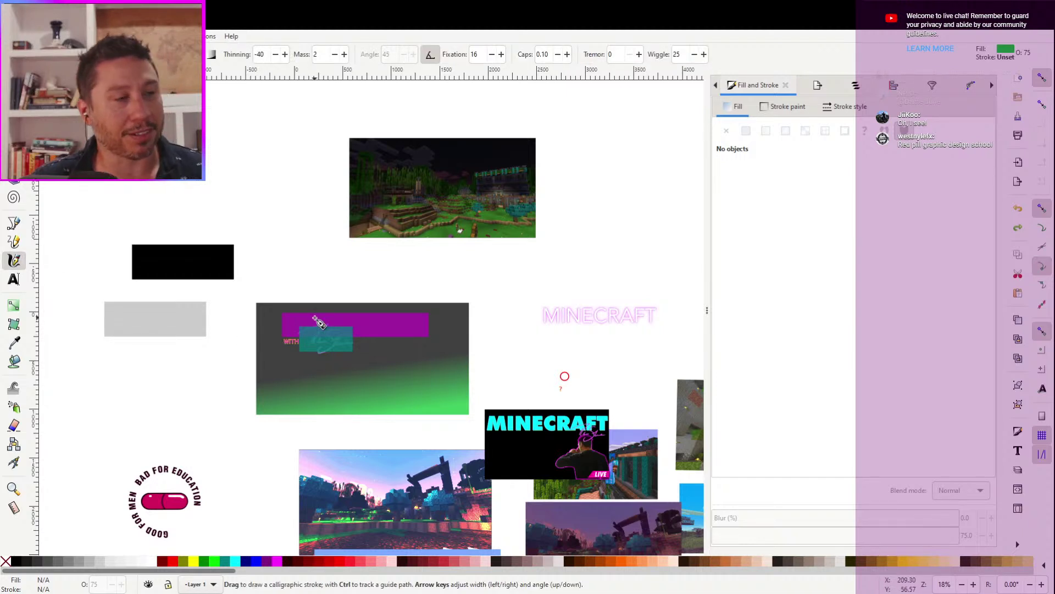
{"action": "scroll", "coordinate": [330, 223], "scroll_direction": "down", "scroll_amount": 3}
{"action": "scroll", "coordinate": [329, 219], "scroll_direction": "right", "scroll_amount": 1}
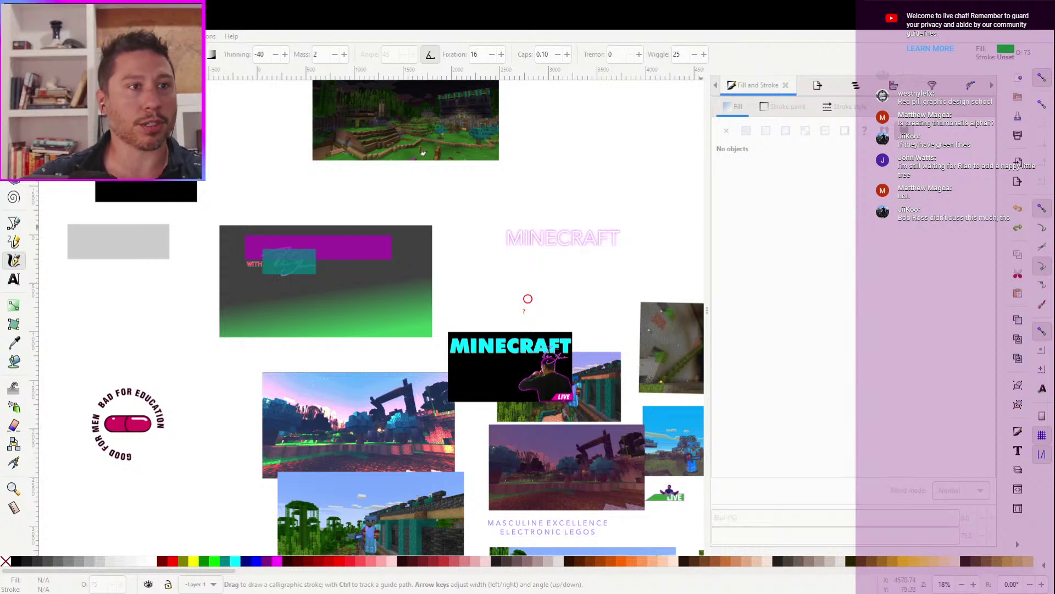
Paste the video-thumbnail strip image, enlarge it to about 139 by 443 mm and place it beside the gradient rectangle
{"action": "key", "text": "Delete"}
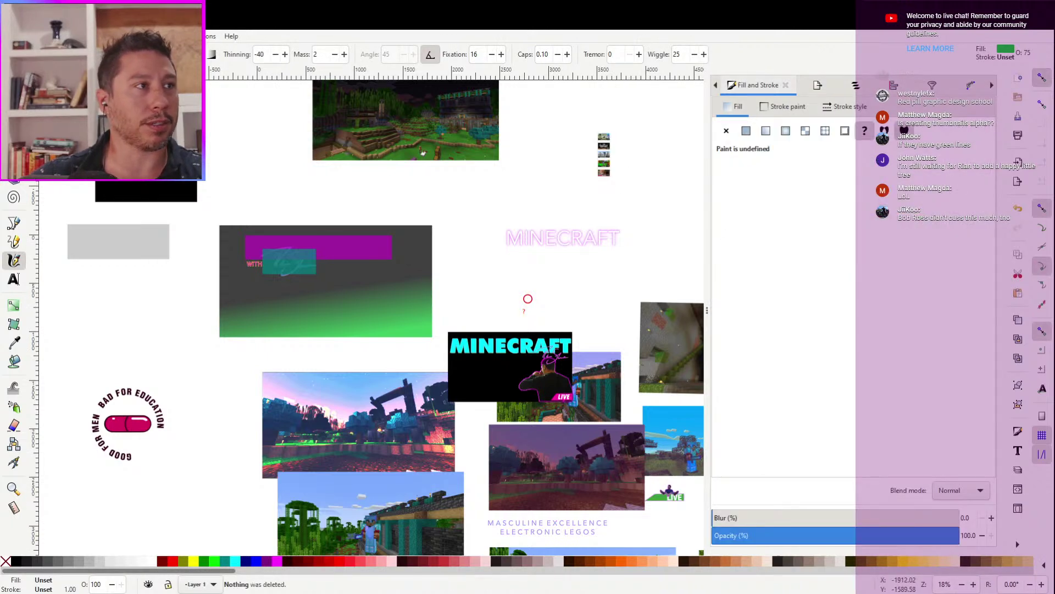
{"action": "key", "text": "s"}
{"action": "left_click_drag", "start_coordinate": [603, 160], "coordinate": [292, 289]}
{"action": "left_click_drag", "start_coordinate": [266, 207], "coordinate": [194, 257]}
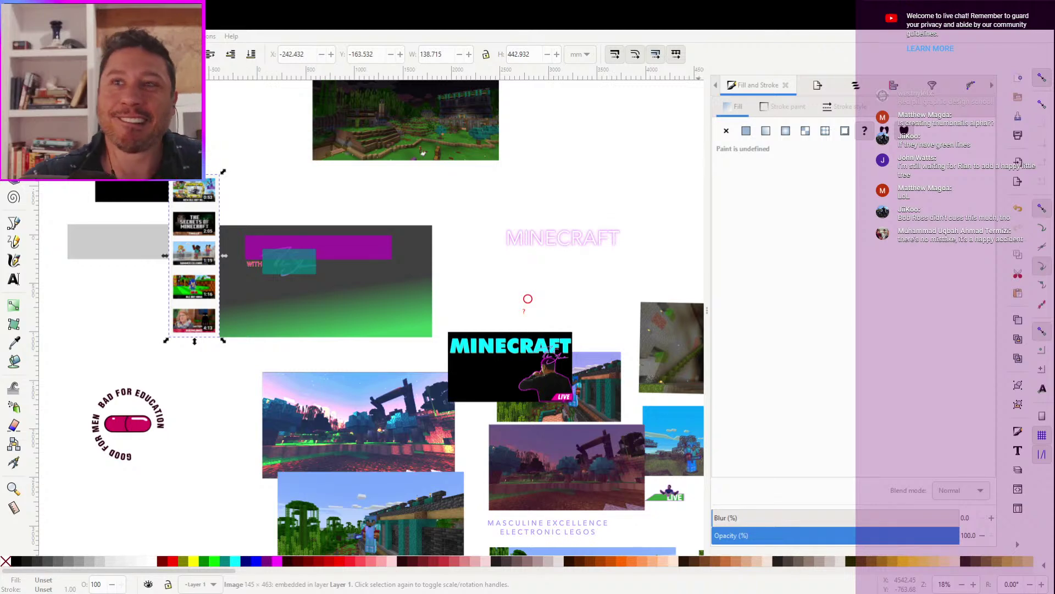
Move the black and light grey rectangles above the thumbnail strip, shift the strip away from the gradient rectangle and deselect it
{"action": "scroll", "coordinate": [286, 182], "scroll_direction": "left", "scroll_amount": 5}
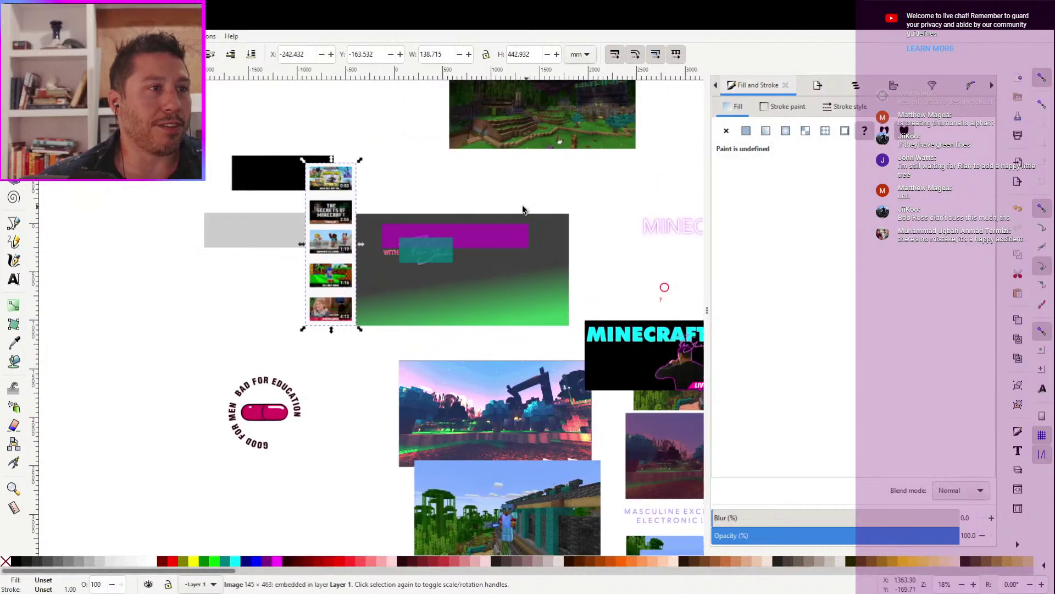
{"action": "left_click_drag", "start_coordinate": [280, 178], "coordinate": [372, 134]}
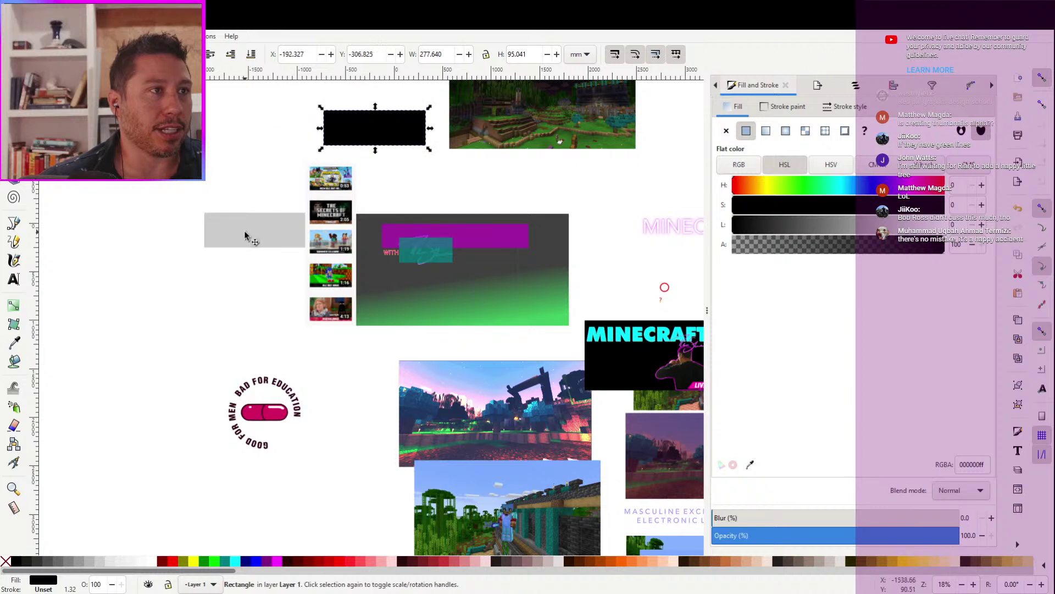
{"action": "left_click_drag", "start_coordinate": [251, 236], "coordinate": [296, 110]}
{"action": "left_click_drag", "start_coordinate": [308, 213], "coordinate": [239, 202]}
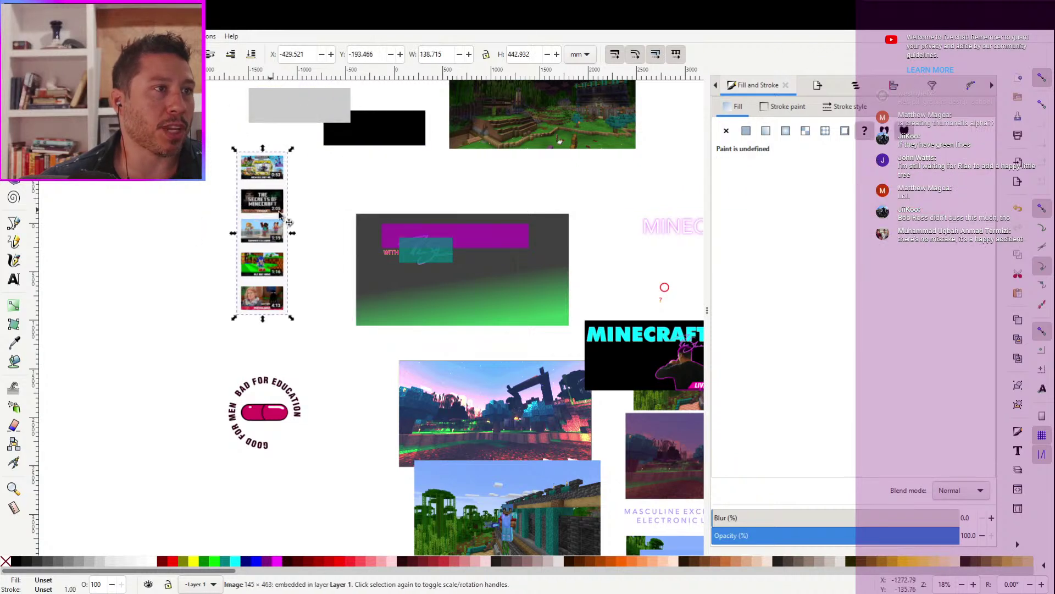
{"action": "left_click", "coordinate": [295, 227]}
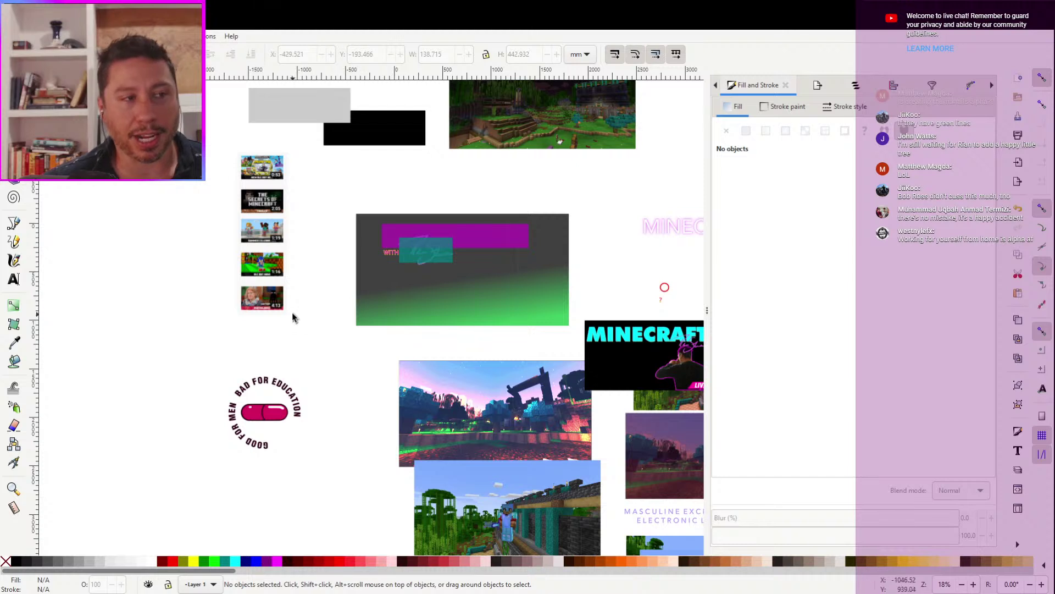
{"action": "scroll", "coordinate": [313, 354], "scroll_direction": "up", "scroll_amount": 1}
{"action": "scroll", "coordinate": [313, 354], "scroll_direction": "right", "scroll_amount": 1}
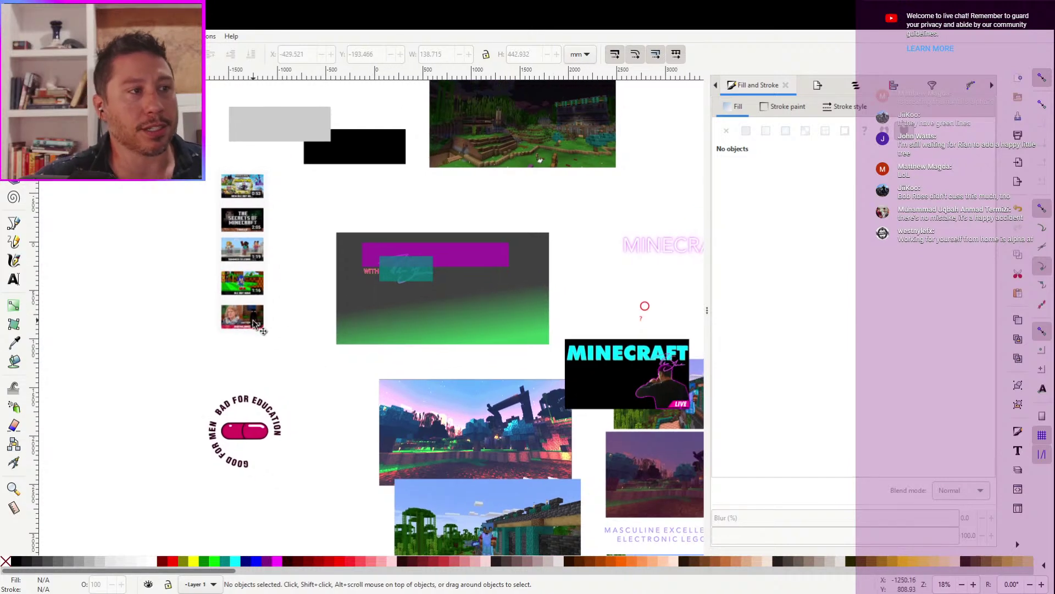
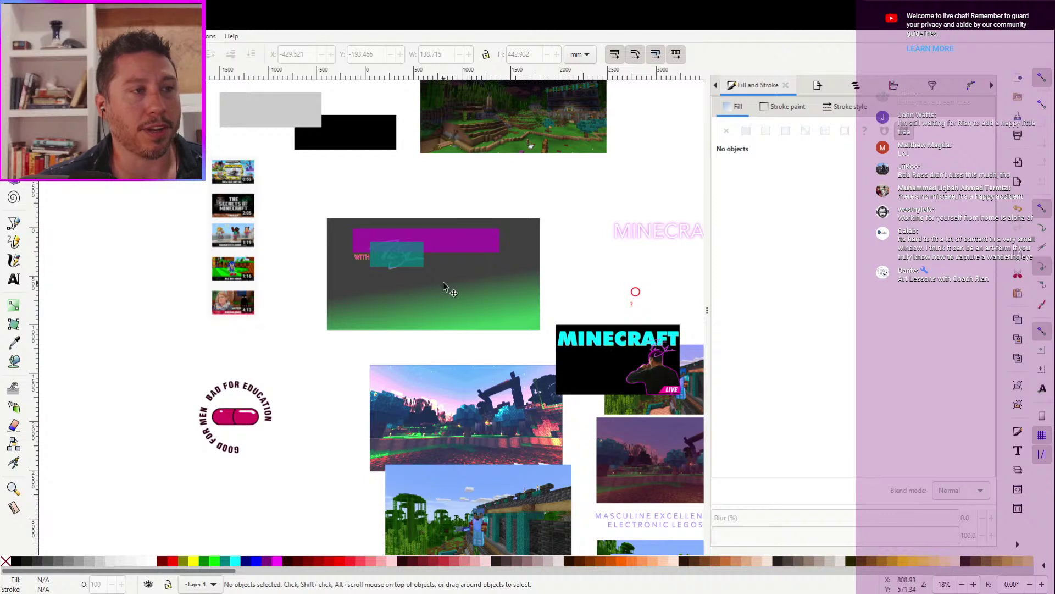
{"action": "left_click_drag", "start_coordinate": [443, 283], "coordinate": [415, 290]}
{"action": "key", "text": "e"}
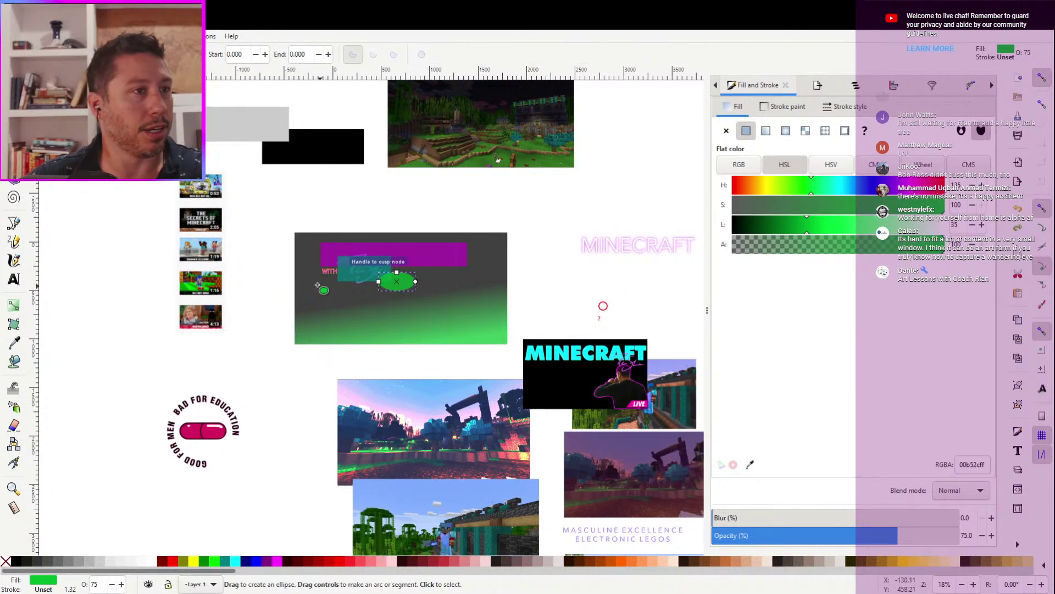
{"action": "key", "text": "Delete"}
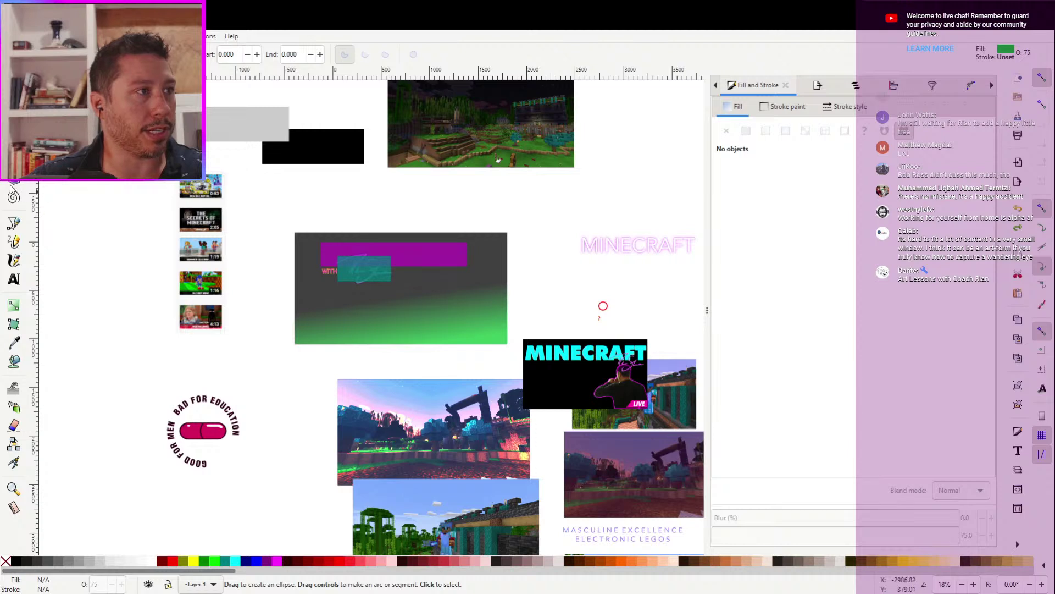
Sketch calligraphic reading paths over the gradient rectangle, including a Z from the fuchsia bar to the green area, undoing each stroke
{"action": "left_click", "coordinate": [14, 260]}
{"action": "mouse_move", "coordinate": [328, 300]}
{"action": "left_mouse_down"}
{"action": "mouse_move", "coordinate": [500, 285]}
{"action": "mouse_move", "coordinate": [423, 273]}
{"action": "left_mouse_up"}
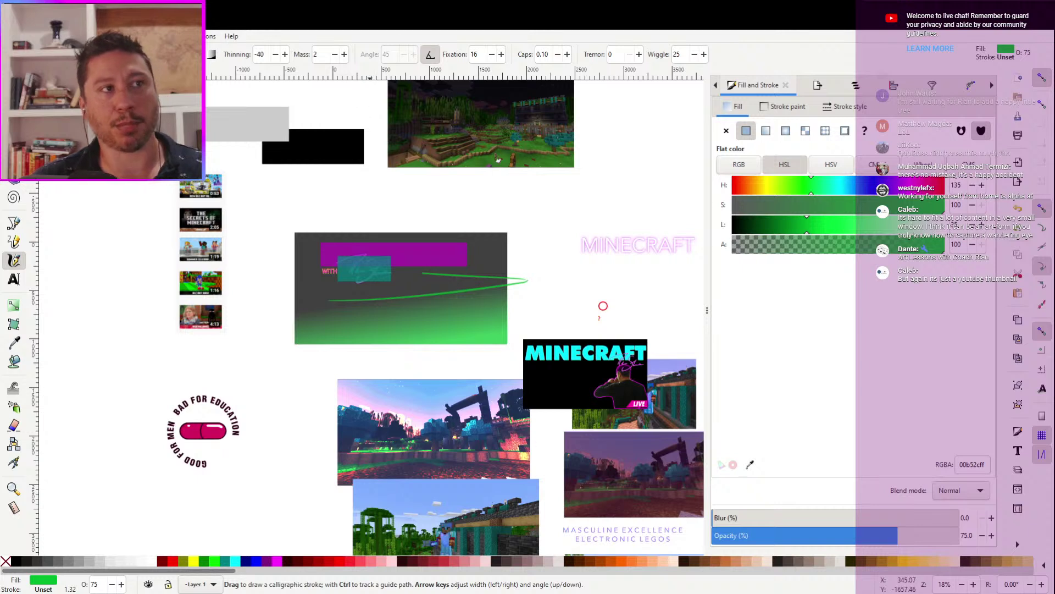
{"action": "key", "text": "ctrl+z"}
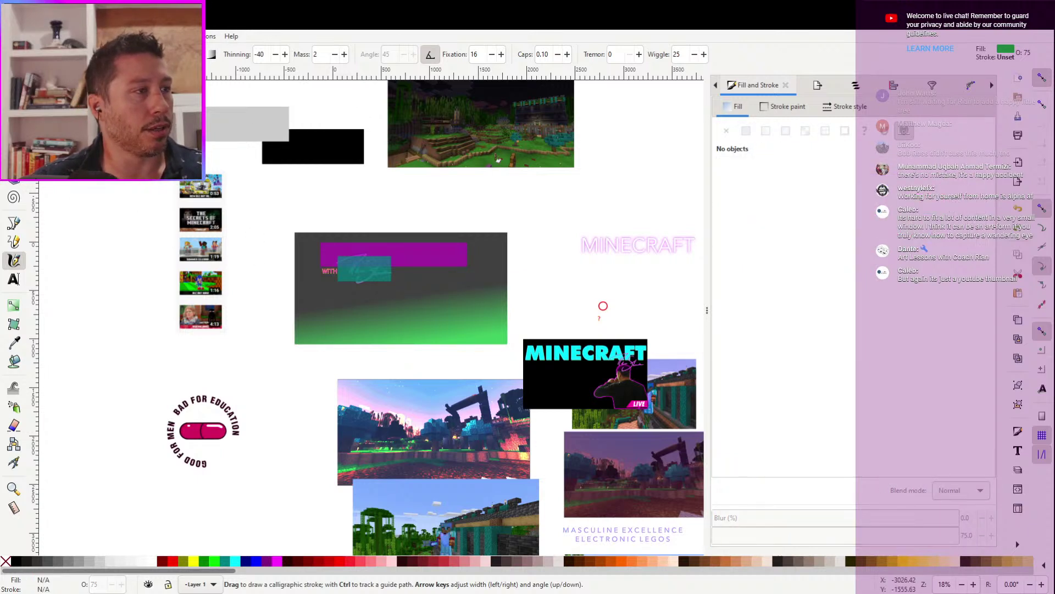
{"action": "mouse_move", "coordinate": [329, 259]}
{"action": "left_mouse_down"}
{"action": "mouse_move", "coordinate": [468, 255]}
{"action": "mouse_move", "coordinate": [344, 316]}
{"action": "mouse_move", "coordinate": [477, 317]}
{"action": "left_mouse_up"}
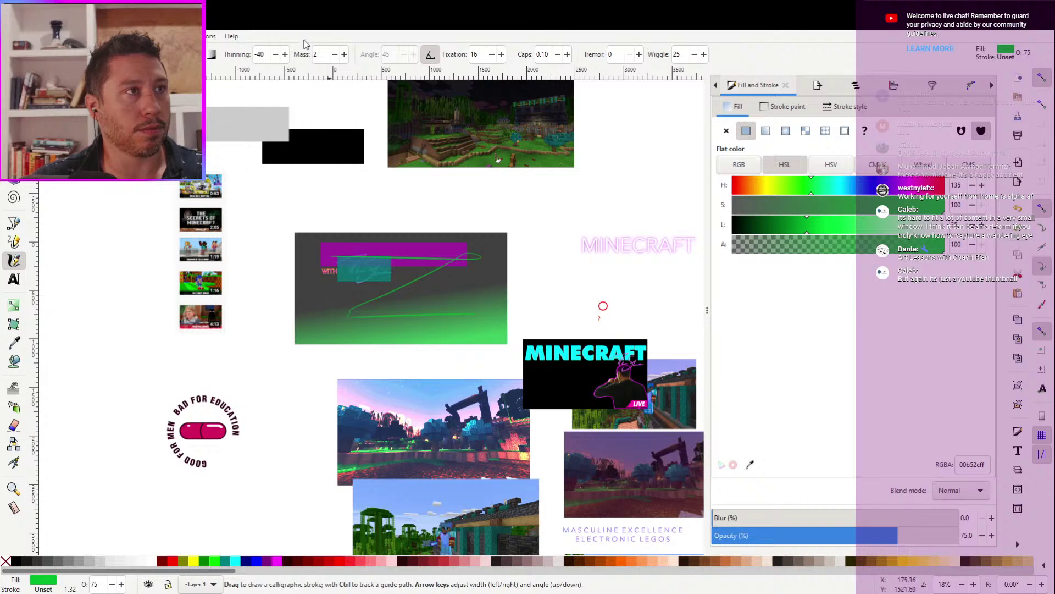
{"action": "key", "text": "ctrl+z"}
Trace a closed straight-segment path around the dirt wall and pit at the lower-left corner of the dark Minecraft screenshot
{"action": "key", "text": "s"}
{"action": "scroll", "coordinate": [403, 229], "scroll_direction": "up", "scroll_amount": 5}
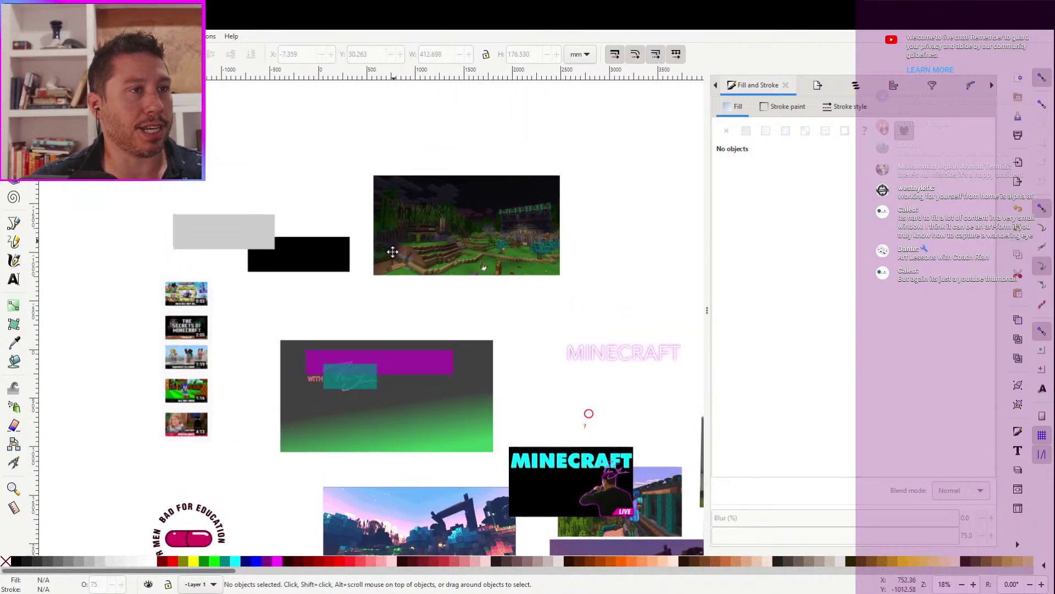
{"action": "key", "text": "plus"}
{"action": "key", "text": "plus"}
{"action": "key", "text": "plus"}
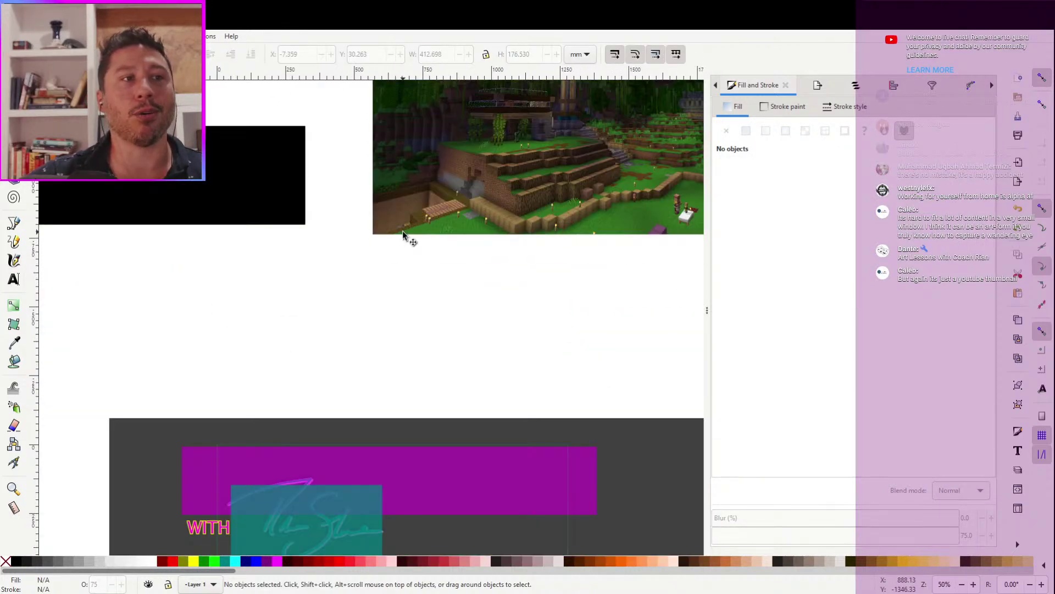
{"action": "scroll", "coordinate": [384, 275], "scroll_direction": "up", "scroll_amount": 6}
{"action": "scroll", "coordinate": [332, 354], "scroll_direction": "right", "scroll_amount": 10}
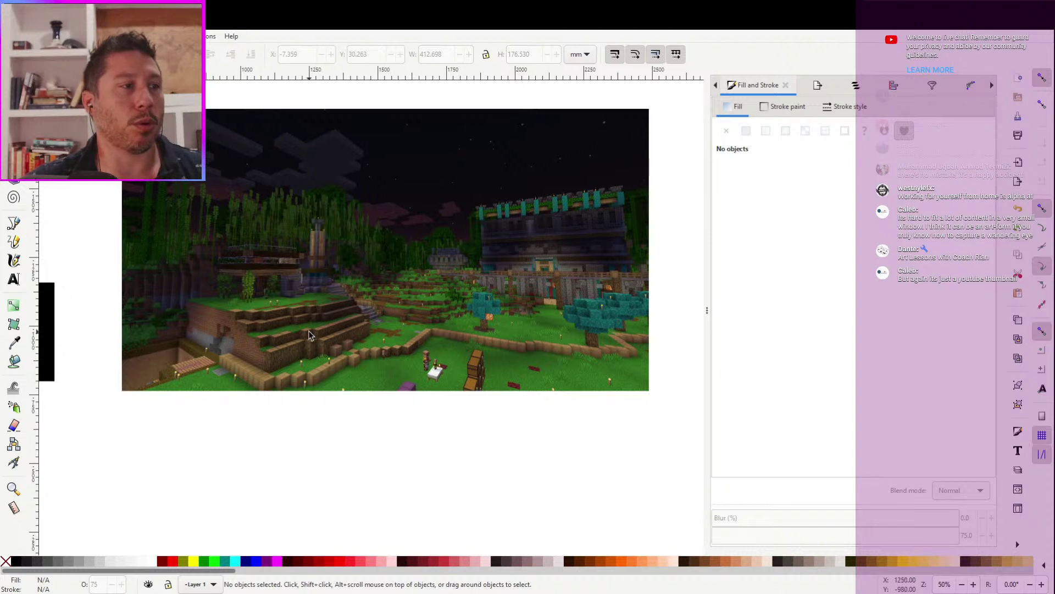
{"action": "left_click", "coordinate": [14, 223]}
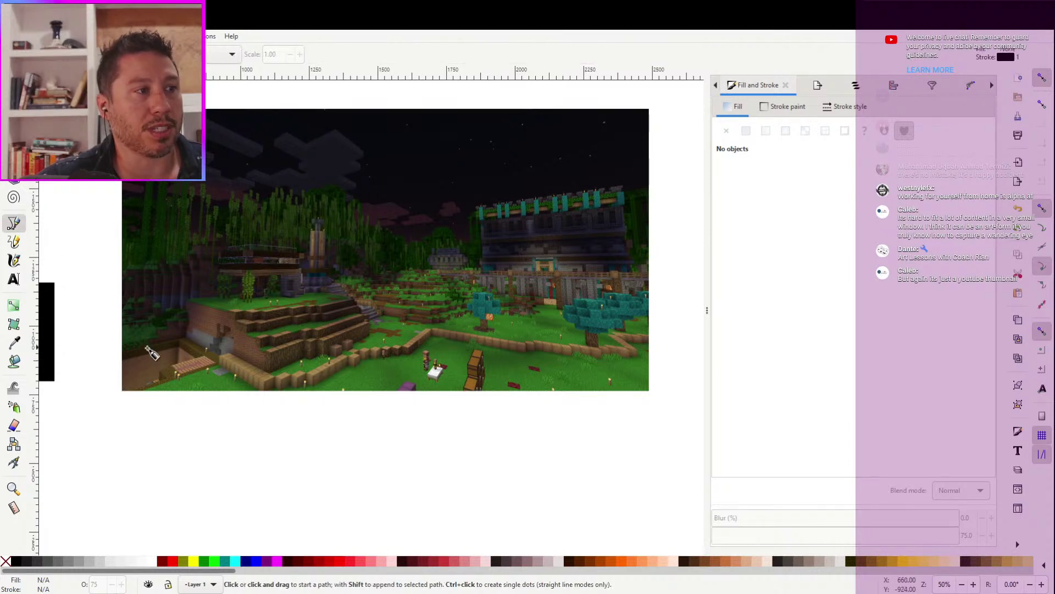
{"action": "left_click", "coordinate": [126, 351]}
{"action": "left_click", "coordinate": [185, 335]}
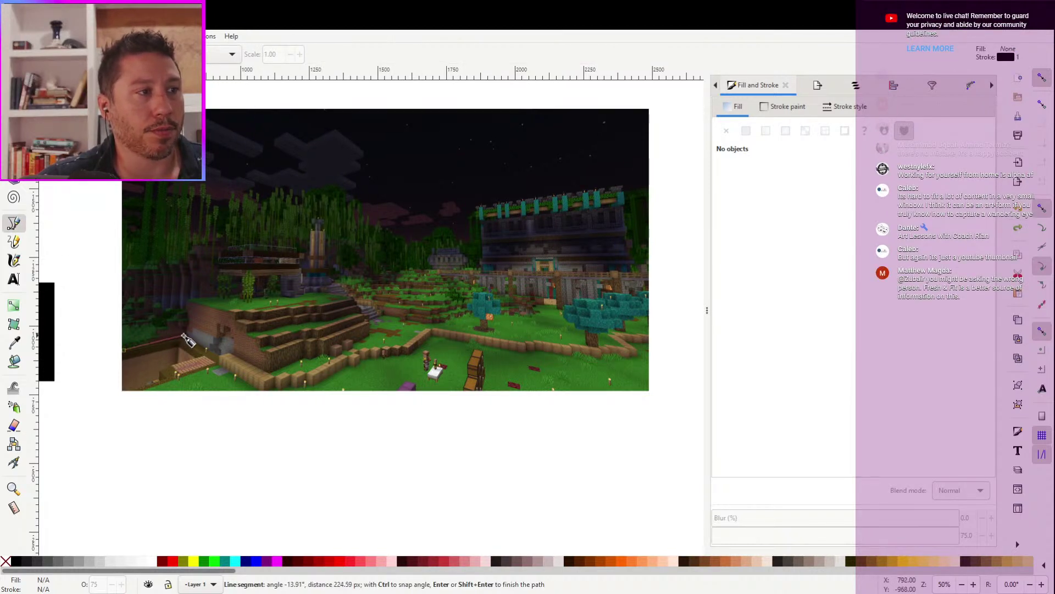
{"action": "left_click", "coordinate": [186, 302]}
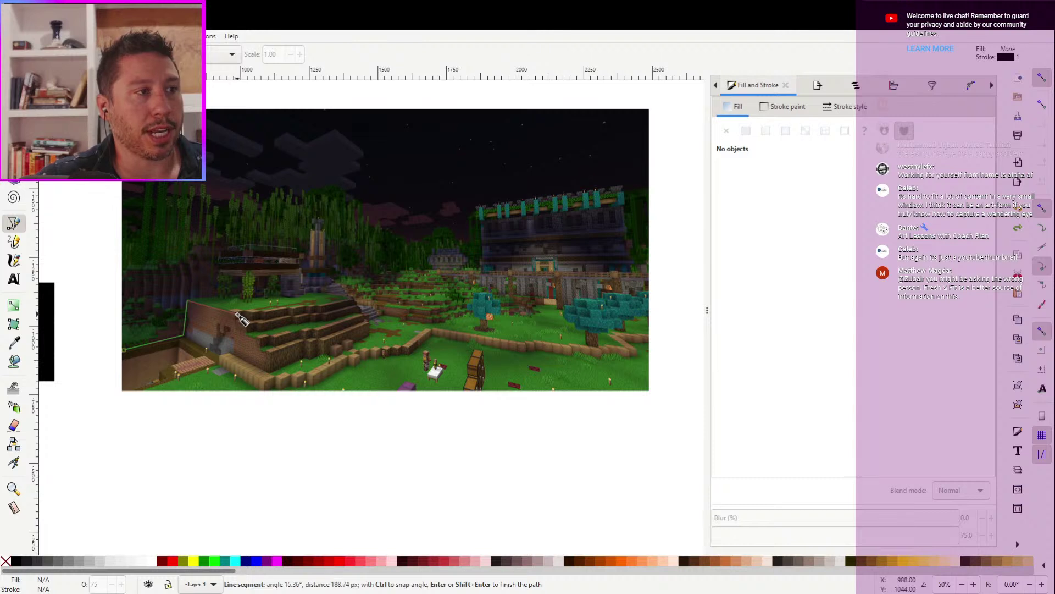
{"action": "left_click", "coordinate": [239, 318]}
{"action": "left_click", "coordinate": [241, 334]}
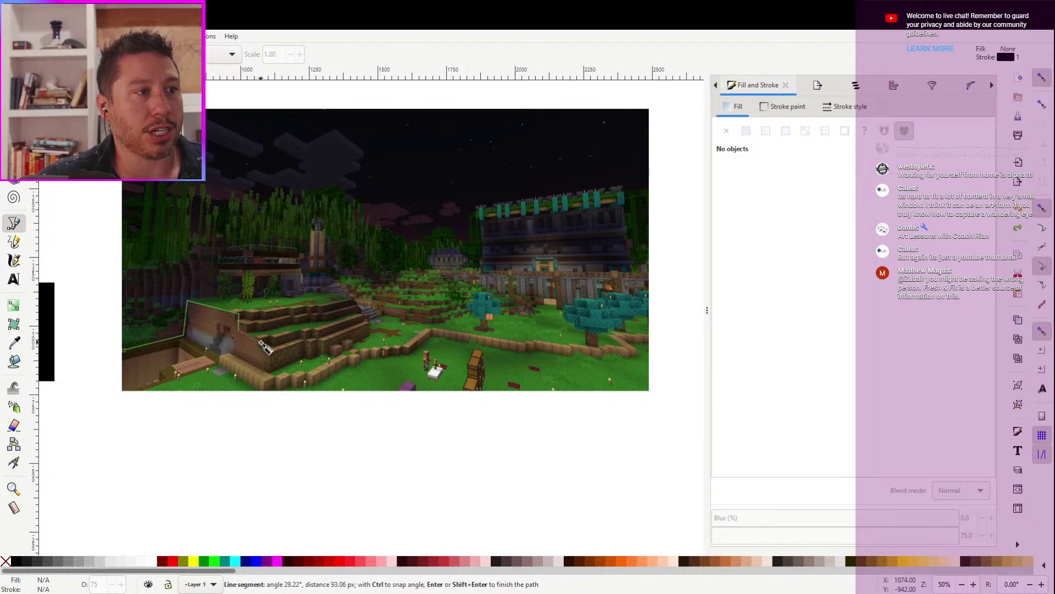
{"action": "left_click", "coordinate": [262, 351]}
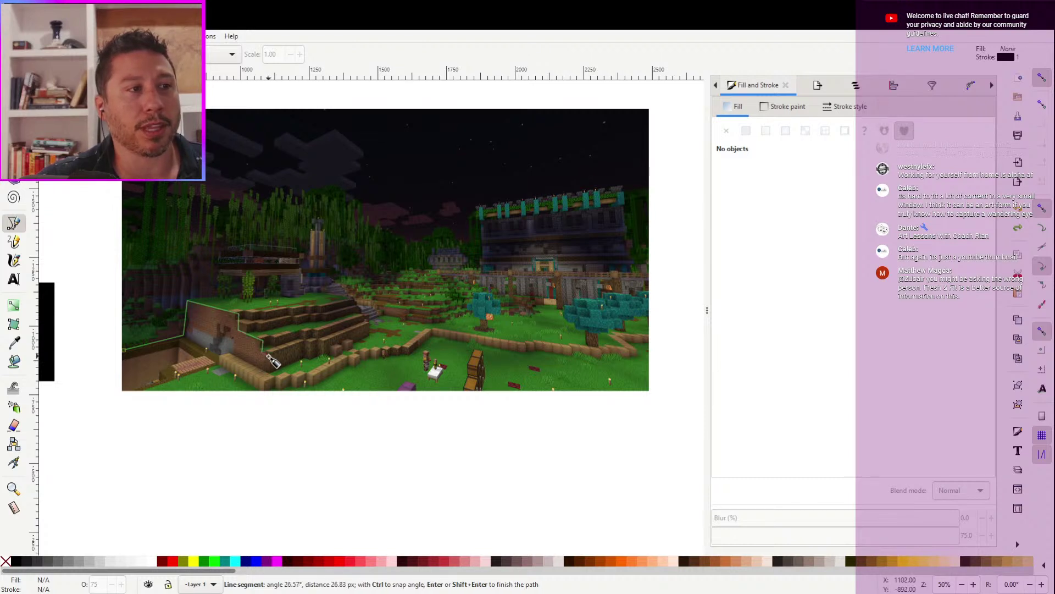
{"action": "left_click", "coordinate": [270, 358]}
{"action": "left_click", "coordinate": [269, 372]}
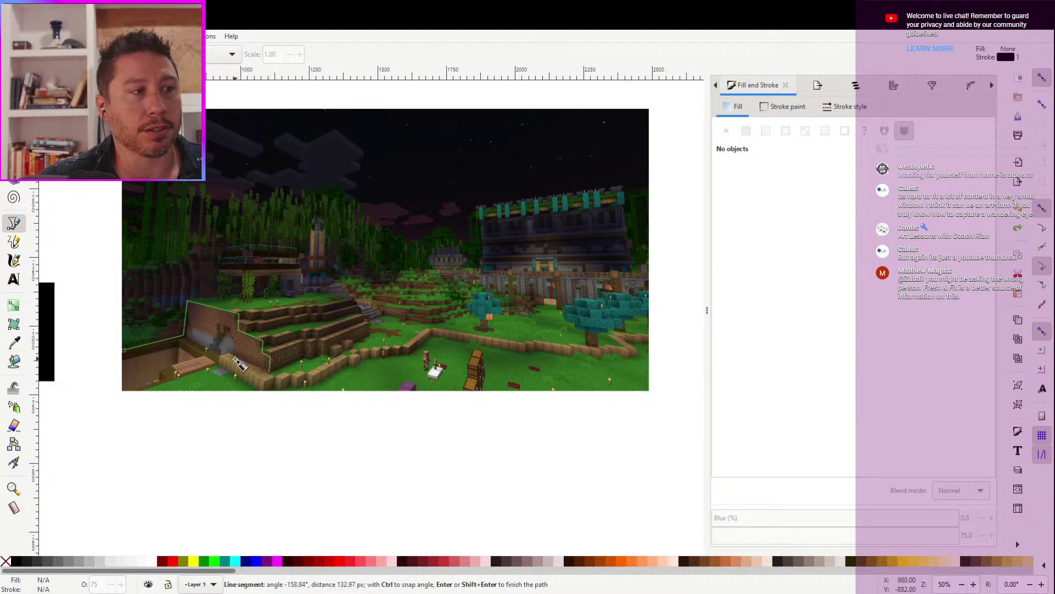
{"action": "left_click", "coordinate": [230, 354]}
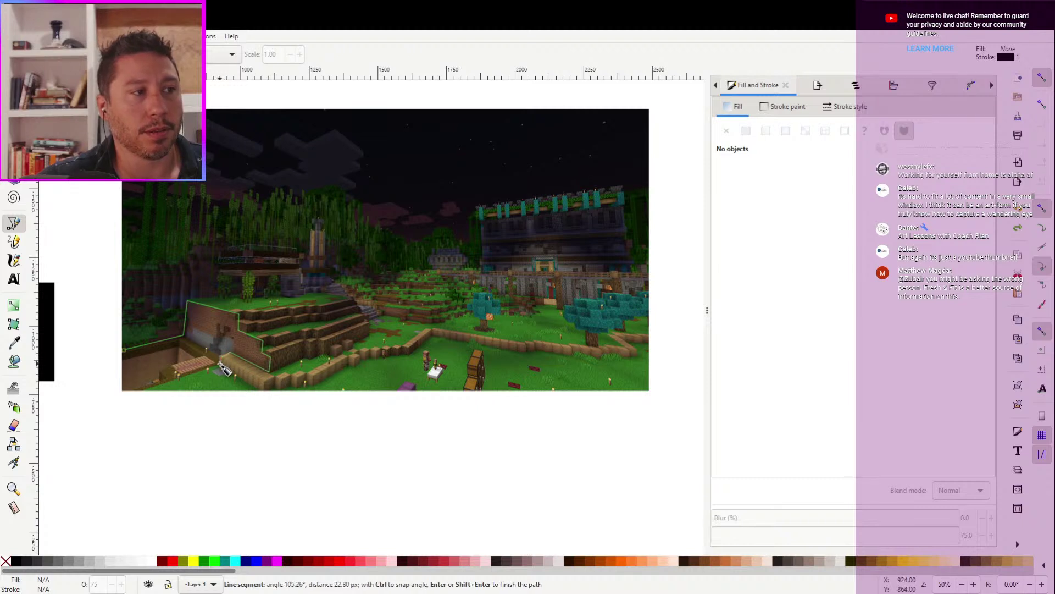
{"action": "left_click", "coordinate": [219, 366]}
{"action": "left_click", "coordinate": [122, 391]}
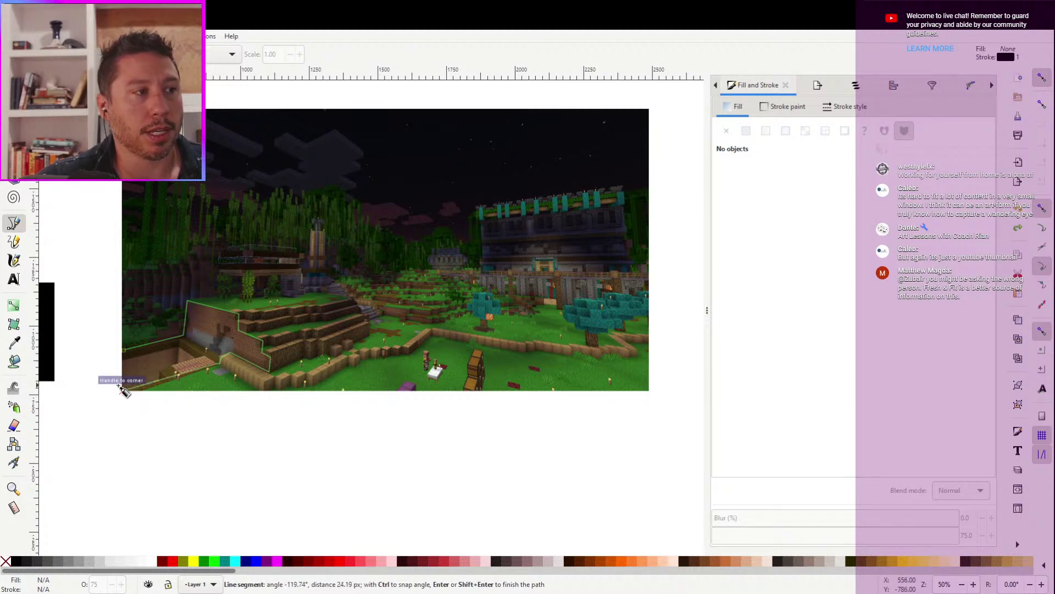
{"action": "left_click", "coordinate": [125, 353]}
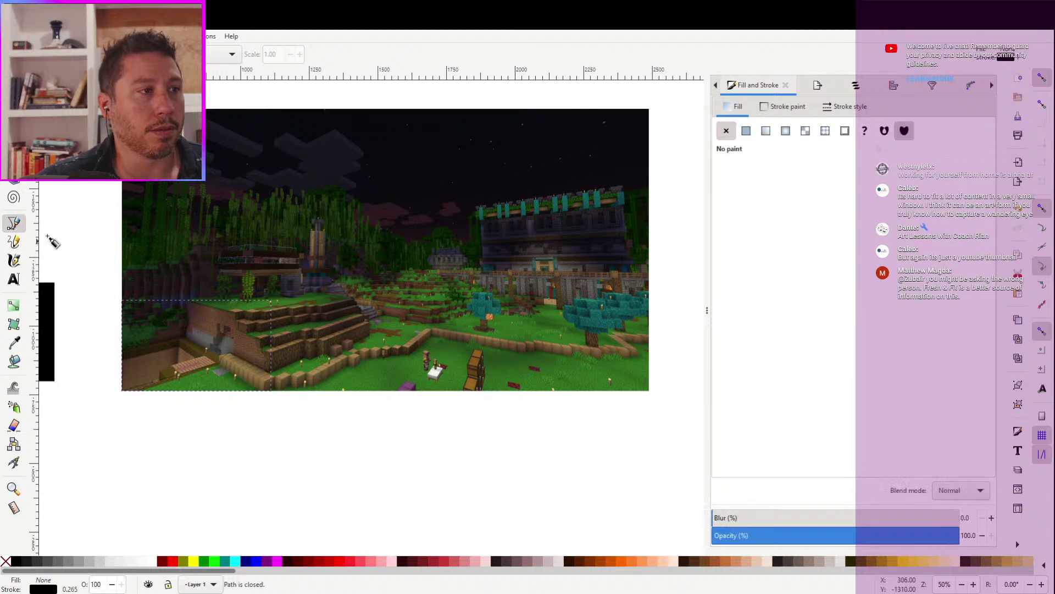
Give the traced path a bright magenta ff16fdff stroke with a width of 10 px
{"action": "key", "text": "s"}
{"action": "left_click", "coordinate": [785, 106]}
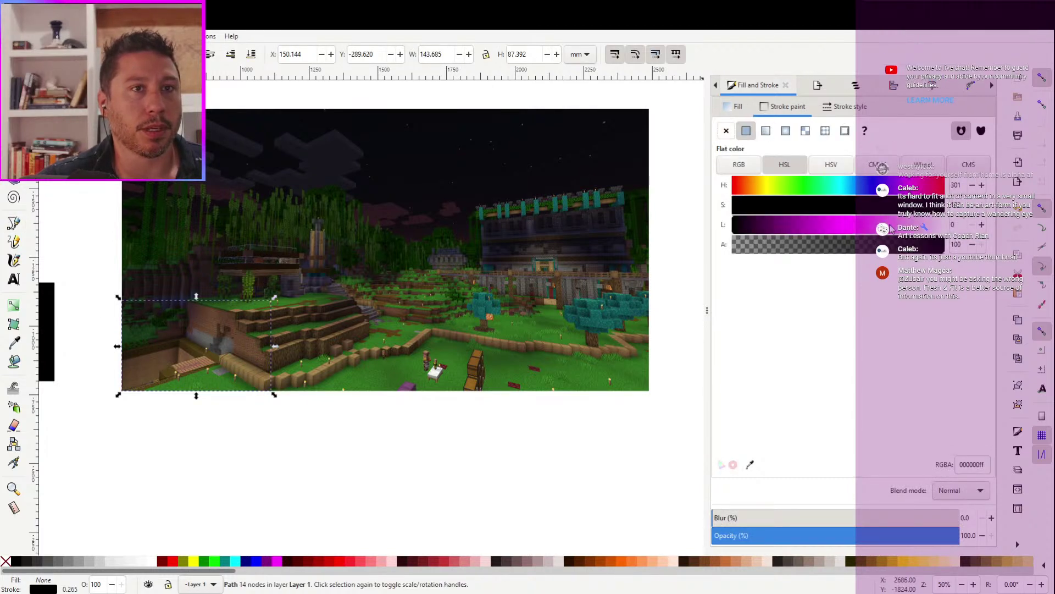
{"action": "left_click_drag", "start_coordinate": [890, 231], "coordinate": [850, 233]}
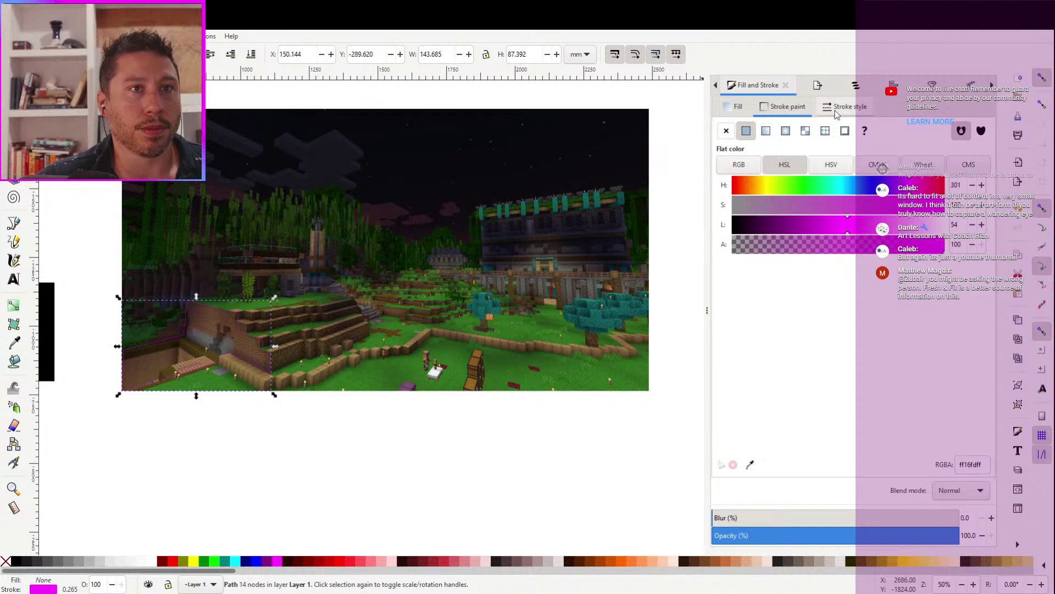
{"action": "left_click", "coordinate": [844, 106]}
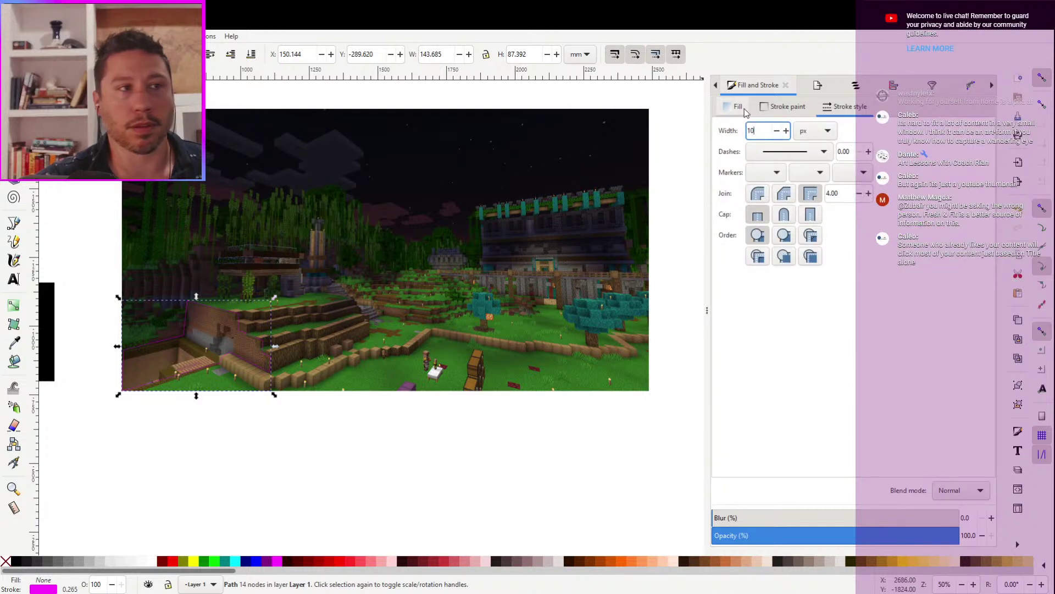
{"action": "key", "text": "Return"}
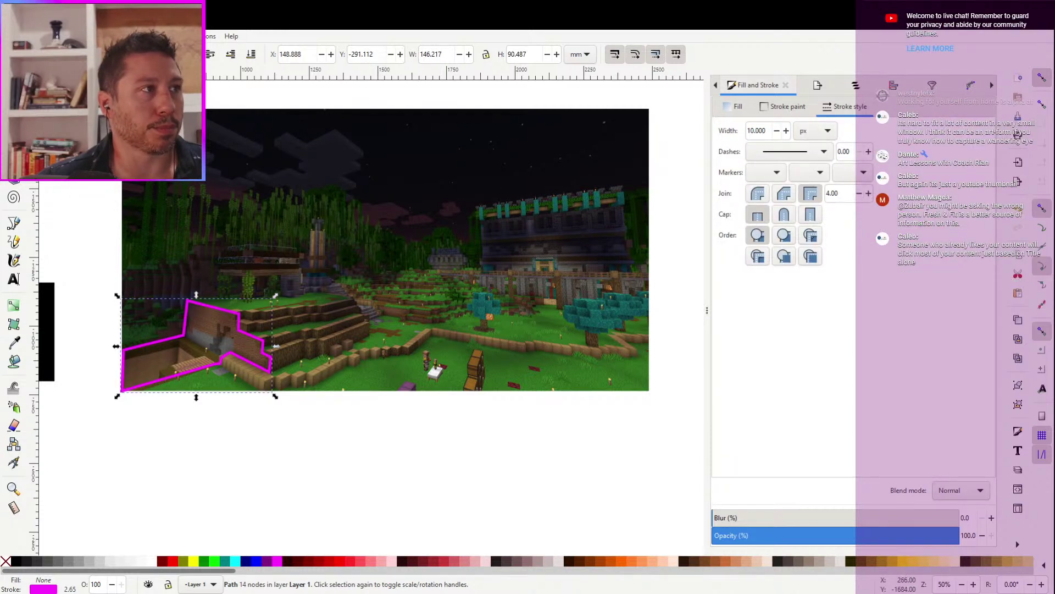
Fill the traced path with flat, semi-transparent magenta ff3be862 and deselect it
{"action": "left_click", "coordinate": [735, 107]}
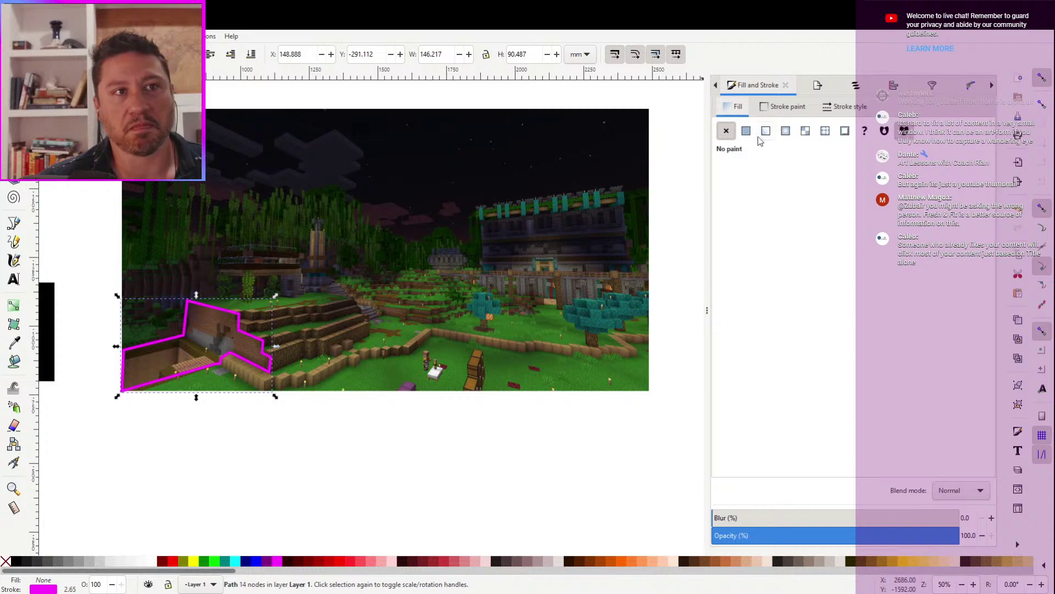
{"action": "left_click", "coordinate": [746, 130]}
{"action": "left_click", "coordinate": [912, 186]}
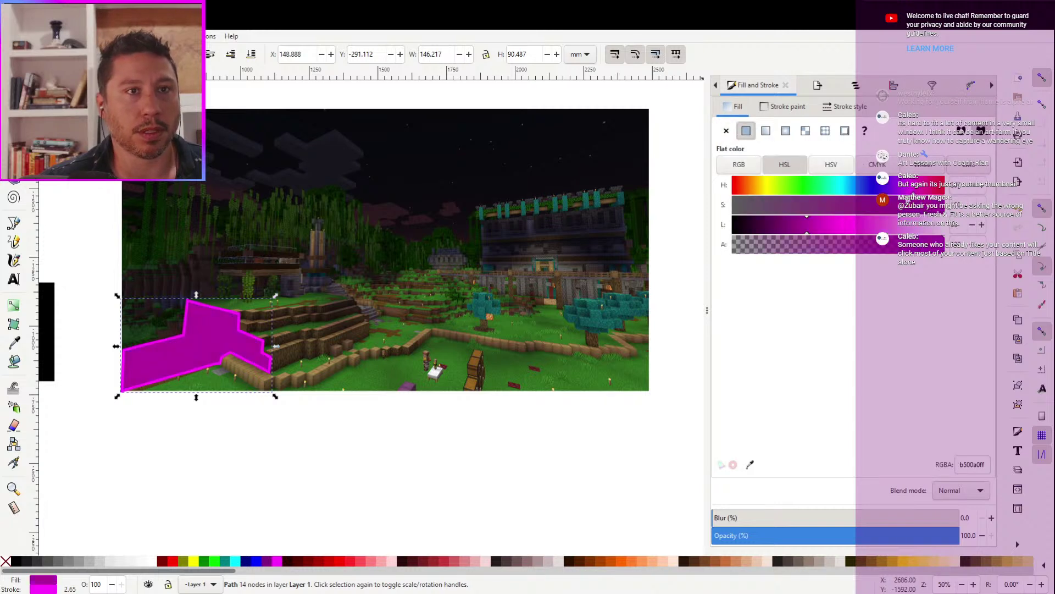
{"action": "left_click_drag", "start_coordinate": [841, 225], "coordinate": [865, 226]}
{"action": "left_click_drag", "start_coordinate": [930, 256], "coordinate": [818, 254]}
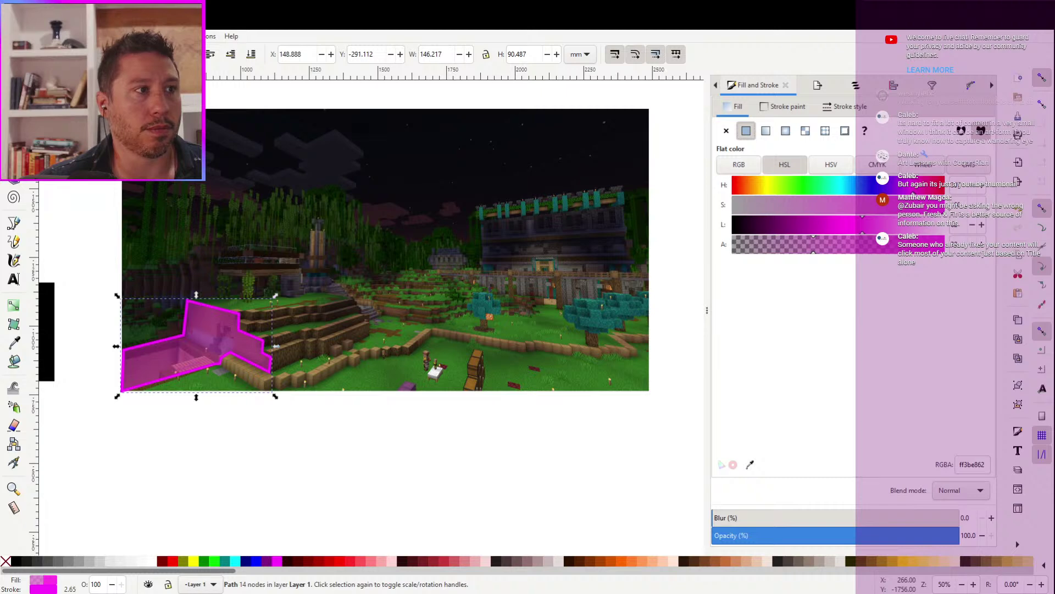
{"action": "key", "text": "Escape"}
Move the magenta traced shape from the Minecraft screenshot onto the lower-left area of the gradient rectangle and deselect it
{"action": "key", "text": "minus"}
{"action": "key", "text": "minus"}
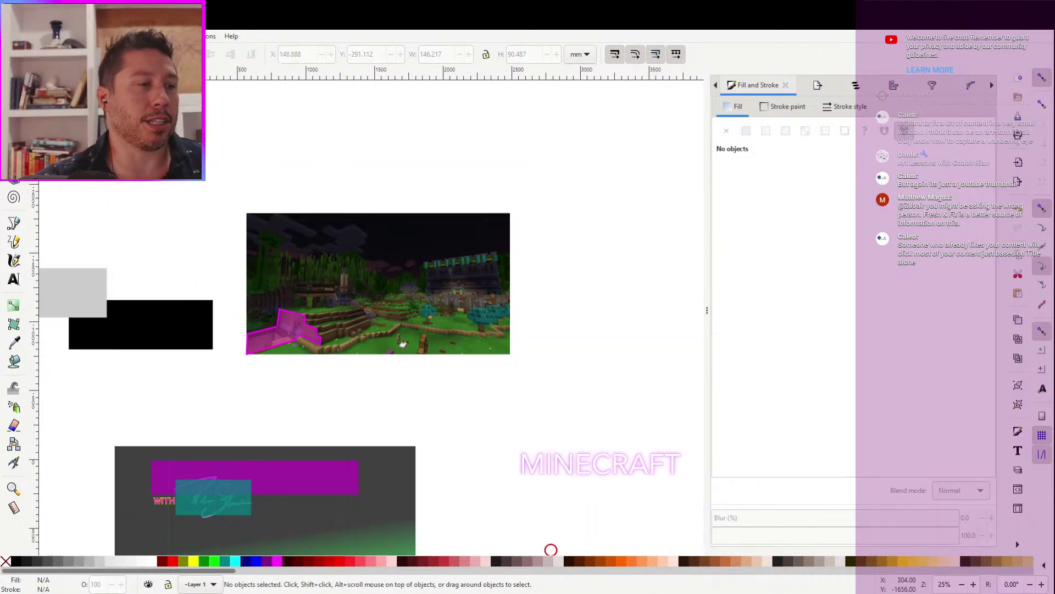
{"action": "scroll", "coordinate": [146, 228], "scroll_direction": "down", "scroll_amount": 5}
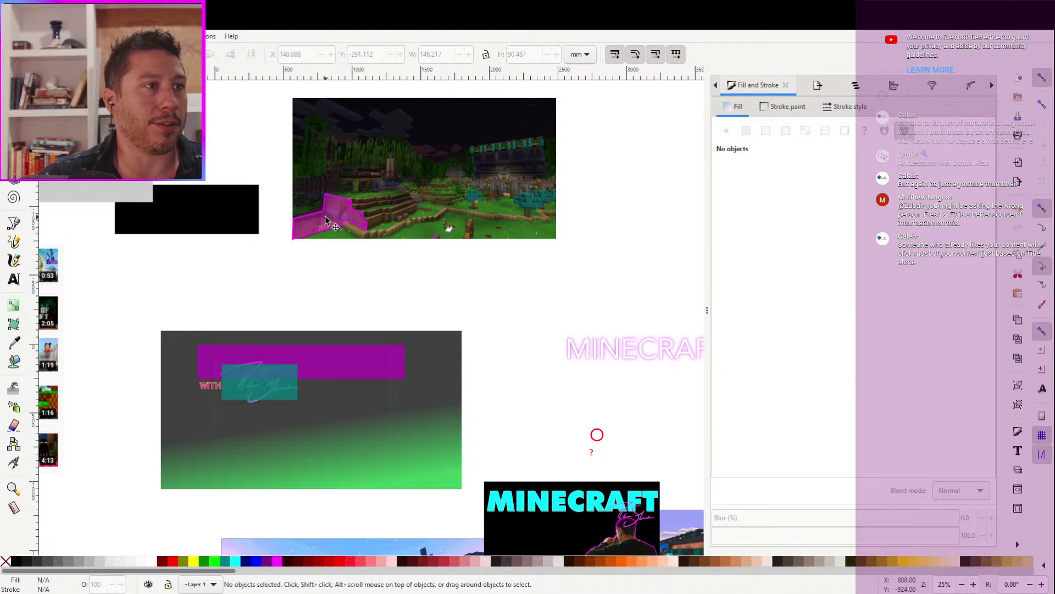
{"action": "left_click_drag", "start_coordinate": [326, 220], "coordinate": [217, 450]}
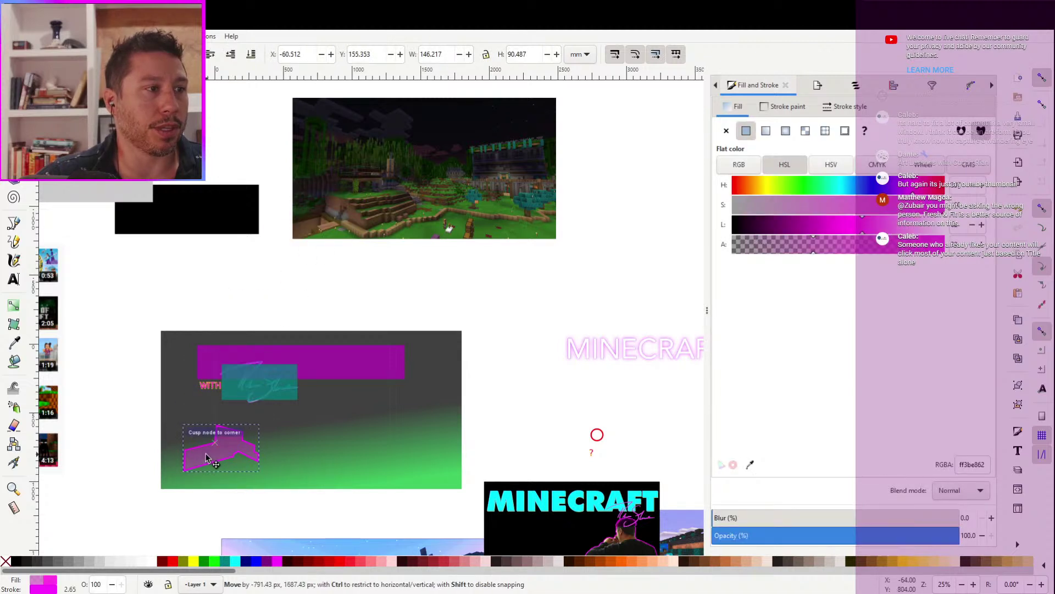
{"action": "left_click", "coordinate": [99, 405]}
{"action": "scroll", "coordinate": [127, 337], "scroll_direction": "down", "scroll_amount": 1}
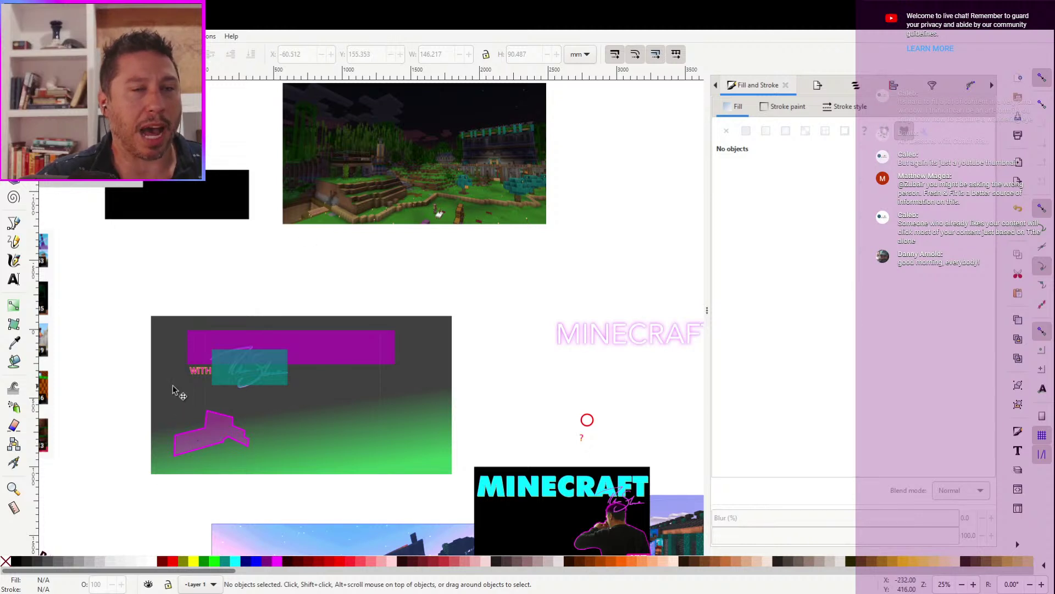
Change the traced shape's blend mode to Color Dodge and deselect it
{"action": "left_click", "coordinate": [225, 430]}
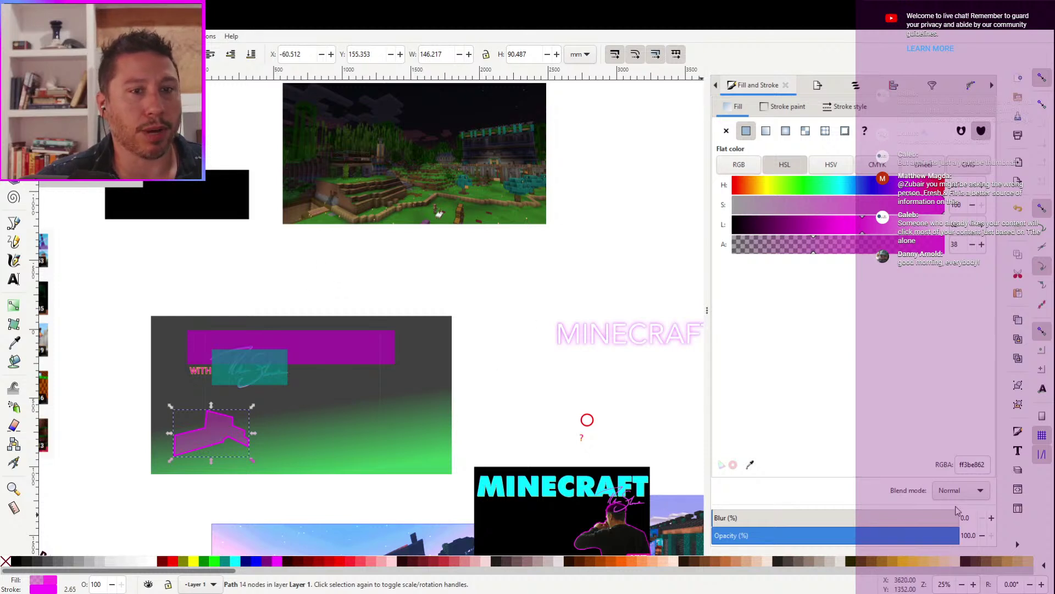
{"action": "scroll", "coordinate": [969, 498], "scroll_direction": "down", "scroll_amount": 1}
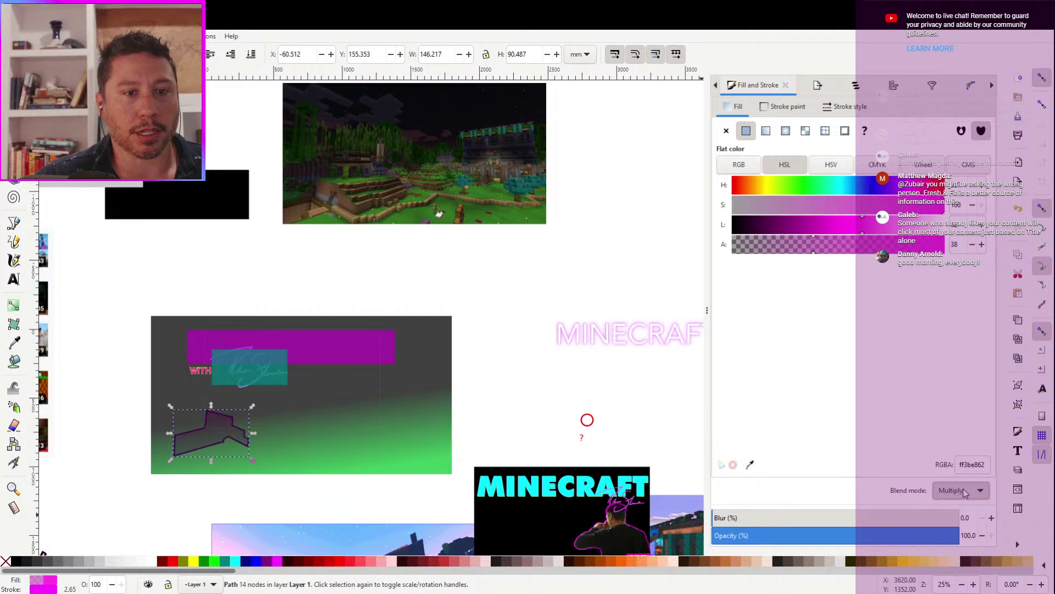
{"action": "key", "text": "Down"}
{"action": "key", "text": "Down"}
{"action": "key", "text": "Down"}
{"action": "key", "text": "Down"}
{"action": "key", "text": "Down"}
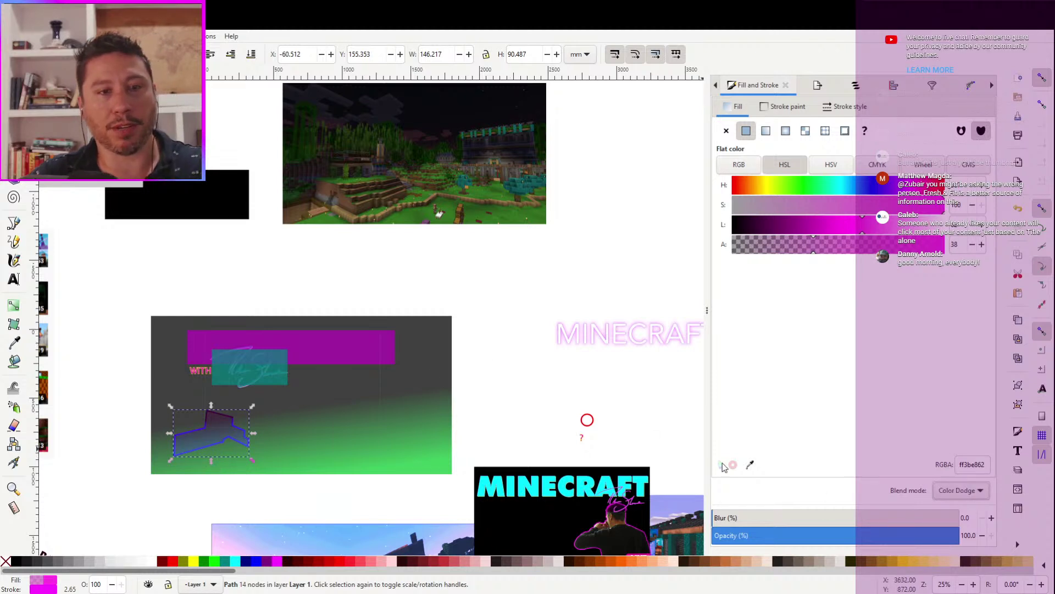
{"action": "left_click", "coordinate": [391, 276]}
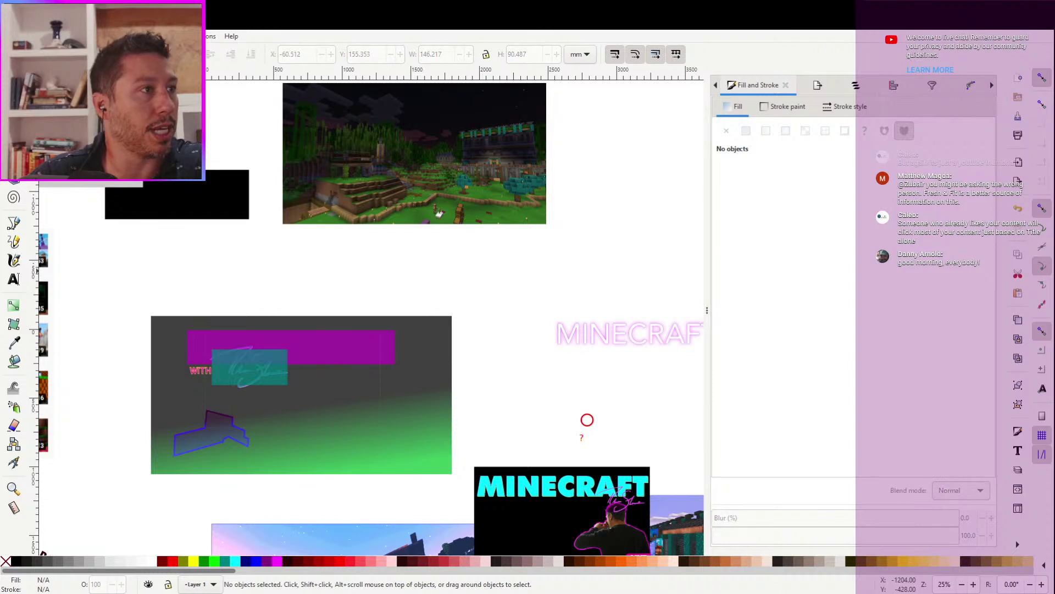
Sketch calligraphic eye paths along the fuchsia bar and from the traced shape up across the gradient rectangle, undoing each stroke
{"action": "left_click", "coordinate": [14, 260]}
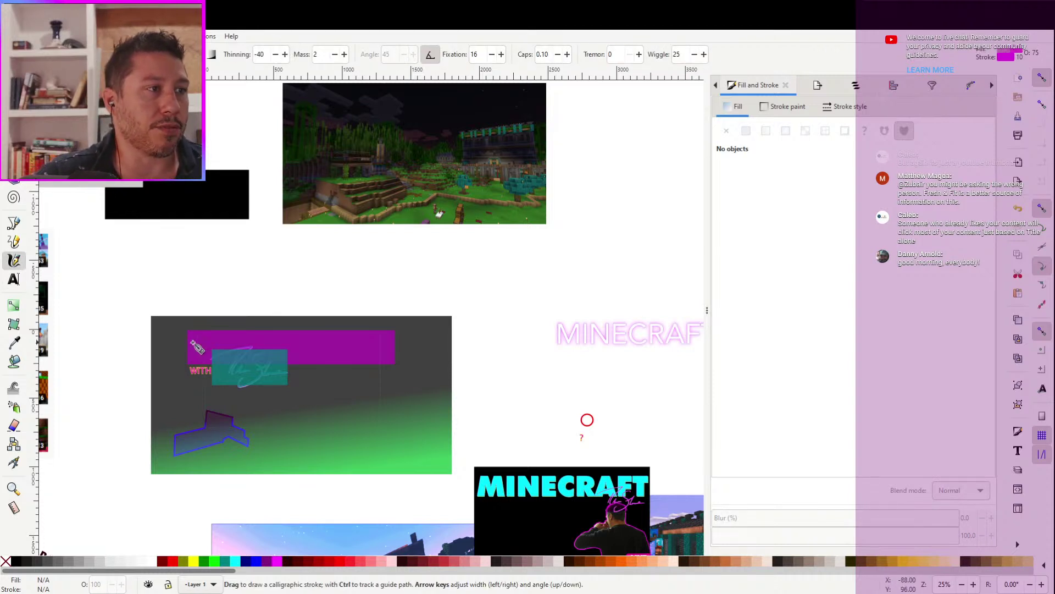
{"action": "left_click_drag", "start_coordinate": [189, 350], "coordinate": [400, 353]}
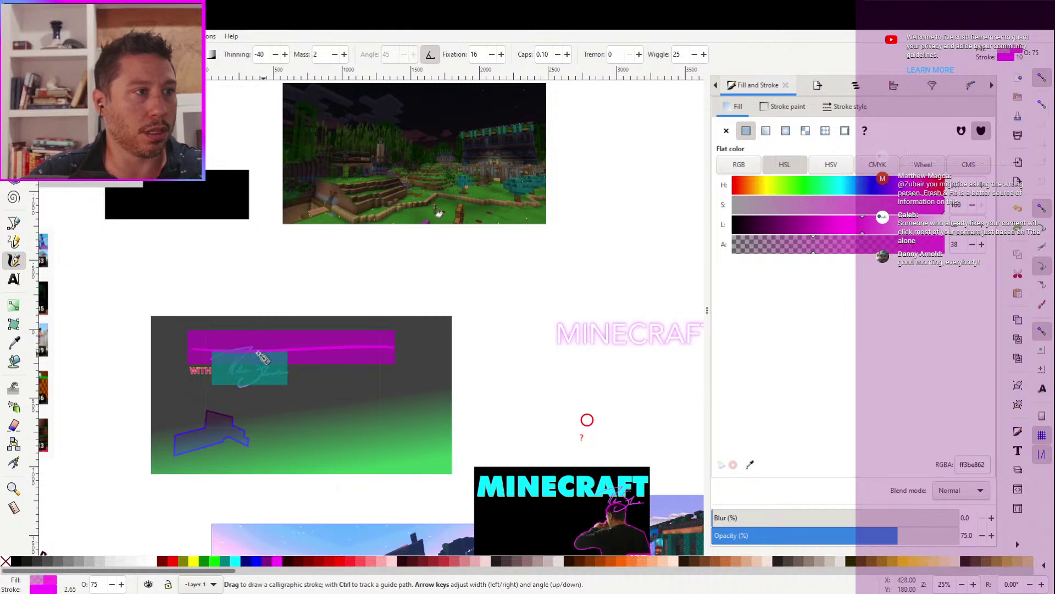
{"action": "left_click", "coordinate": [171, 246]}
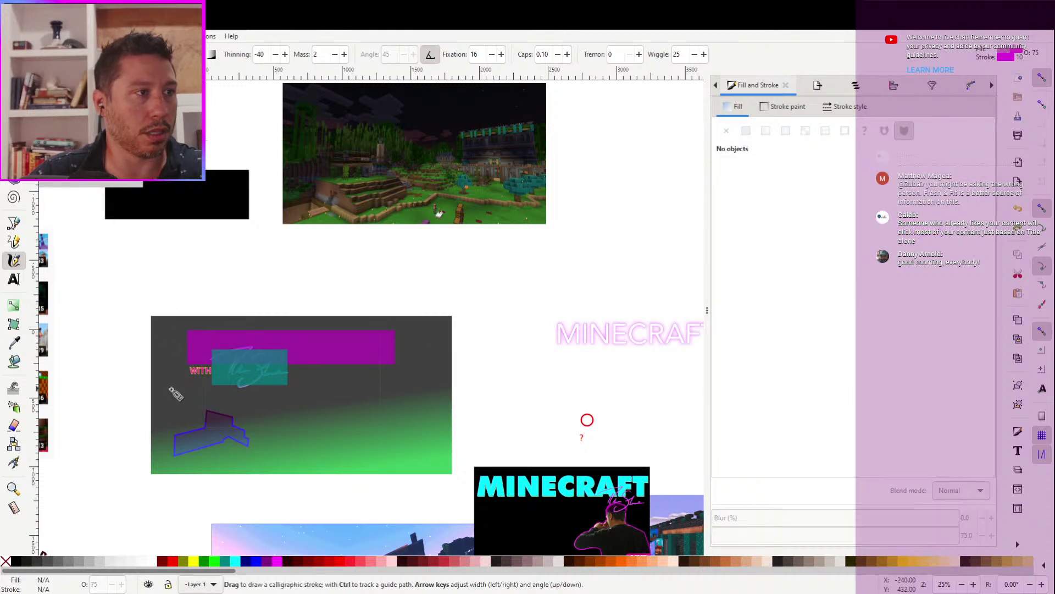
{"action": "mouse_move", "coordinate": [183, 453]}
{"action": "left_mouse_down"}
{"action": "mouse_move", "coordinate": [203, 444]}
{"action": "mouse_move", "coordinate": [225, 385]}
{"action": "mouse_move", "coordinate": [295, 363]}
{"action": "mouse_move", "coordinate": [349, 408]}
{"action": "mouse_move", "coordinate": [437, 437]}
{"action": "mouse_move", "coordinate": [470, 427]}
{"action": "left_mouse_up"}
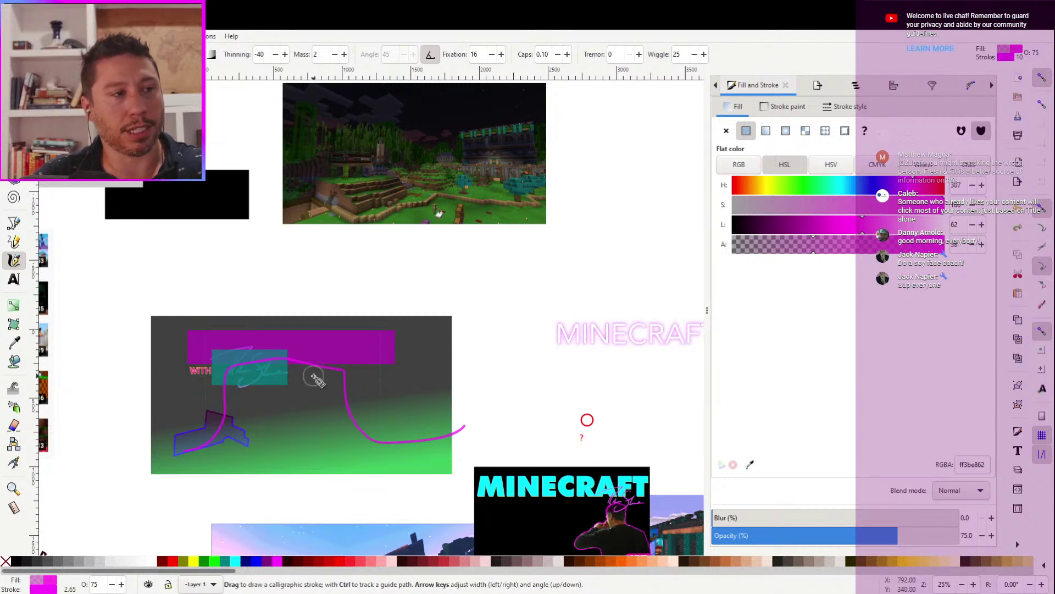
{"action": "key", "text": "ctrl+z"}
{"action": "mouse_move", "coordinate": [192, 437]}
{"action": "left_mouse_down"}
{"action": "mouse_move", "coordinate": [196, 350]}
{"action": "mouse_move", "coordinate": [401, 347]}
{"action": "left_mouse_up"}
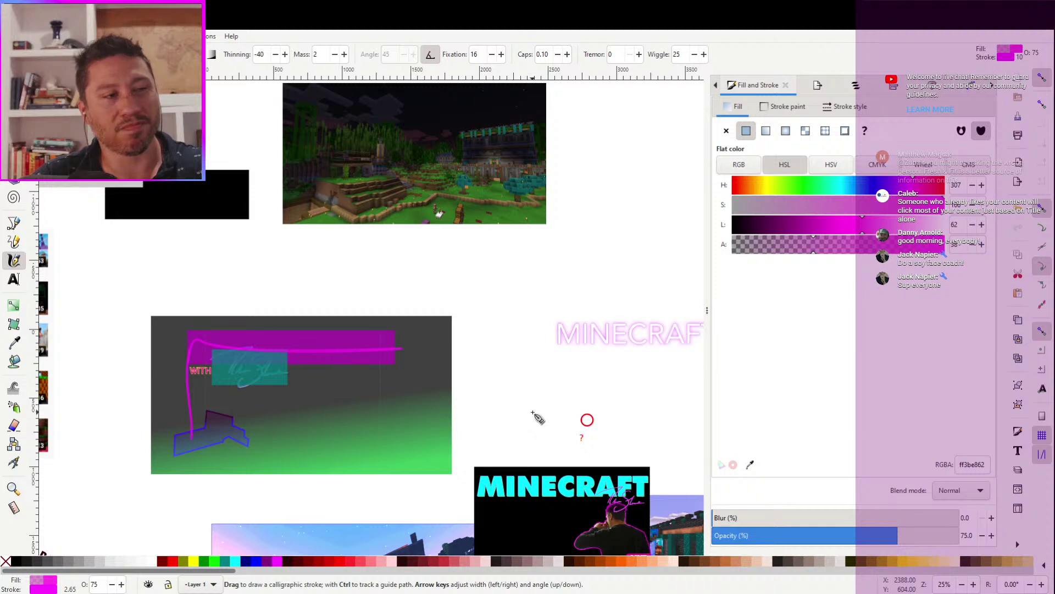
{"action": "key", "text": "ctrl+z"}
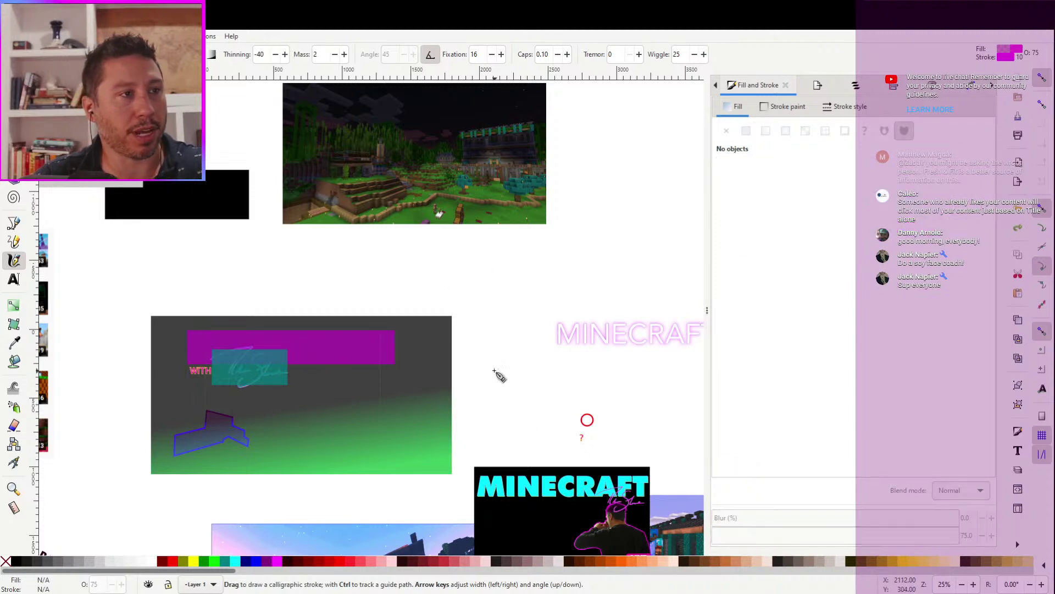
Move the portrait cut-out and its LIVE badge from the black MINECRAFT thumbnail onto the gradient rectangle, and set them just outside its right edge
{"action": "left_click_drag", "start_coordinate": [502, 313], "coordinate": [426, 372]}
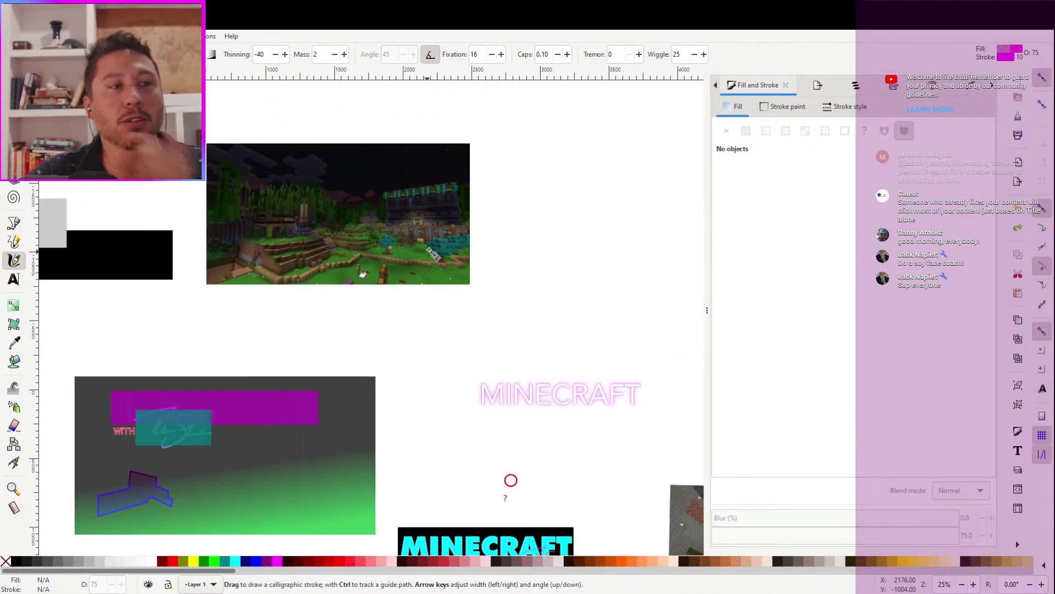
{"action": "key", "text": "space"}
{"action": "left_click_drag", "start_coordinate": [576, 384], "coordinate": [299, 193]}
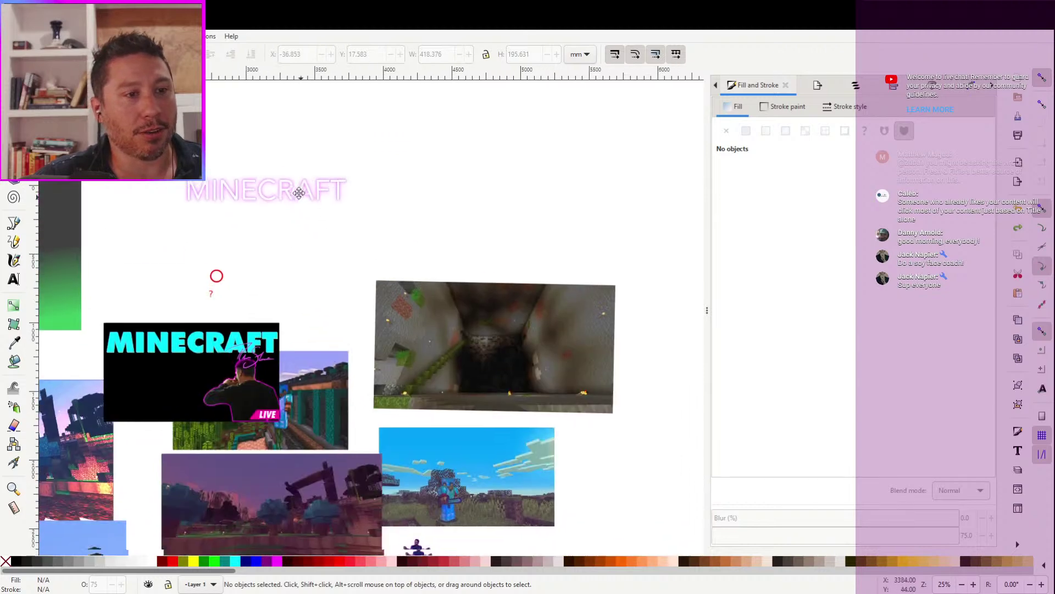
{"action": "left_click_drag", "start_coordinate": [341, 299], "coordinate": [555, 233]}
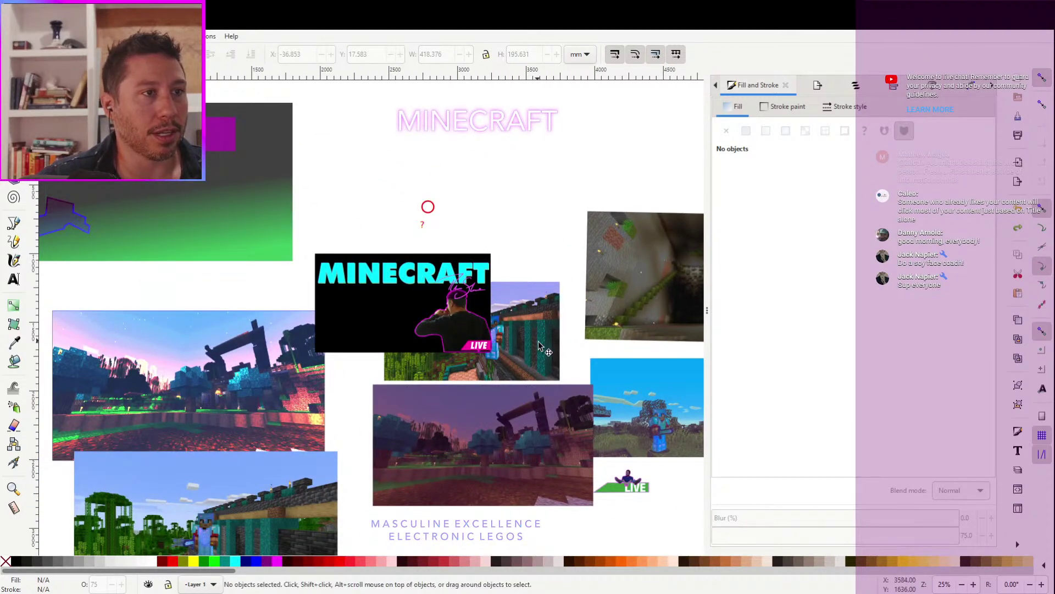
{"action": "left_click_drag", "start_coordinate": [577, 371], "coordinate": [403, 284]}
{"action": "left_click_drag", "start_coordinate": [409, 296], "coordinate": [534, 353]}
{"action": "left_click_drag", "start_coordinate": [615, 393], "coordinate": [376, 292]}
{"action": "left_click_drag", "start_coordinate": [380, 339], "coordinate": [521, 366]}
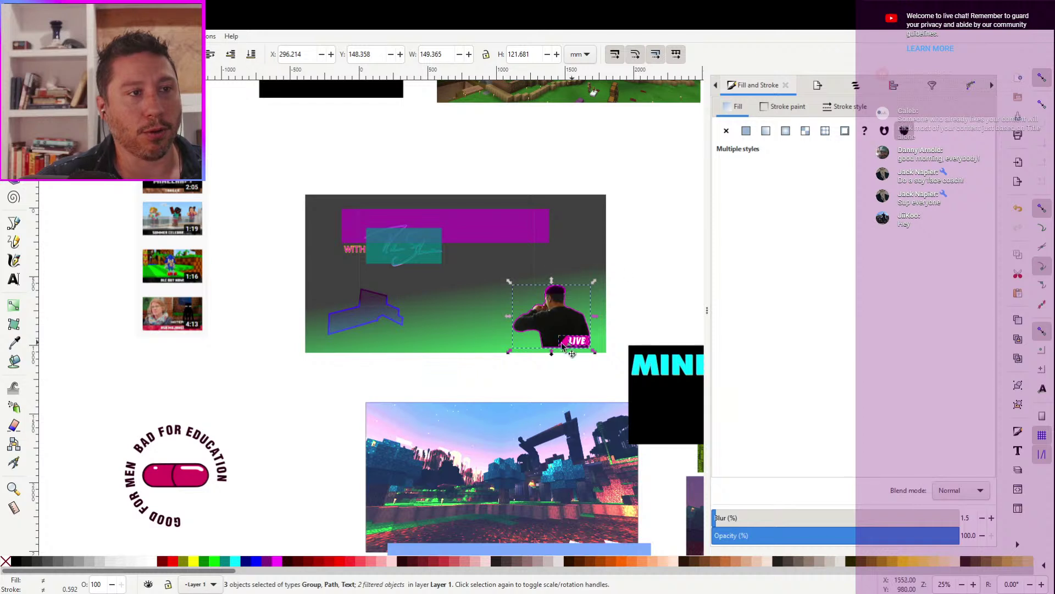
{"action": "left_click_drag", "start_coordinate": [569, 316], "coordinate": [675, 261]}
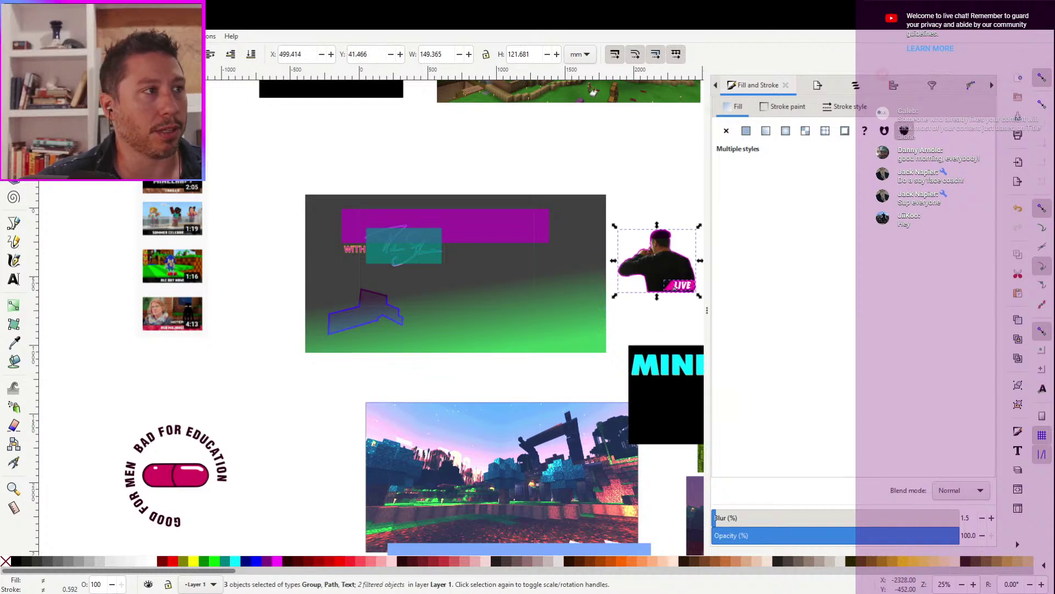
Place the black rectangle in the lower-right area of the gradient rectangle, narrow it to about 144 mm wide and deselect it
{"action": "key", "text": "r"}
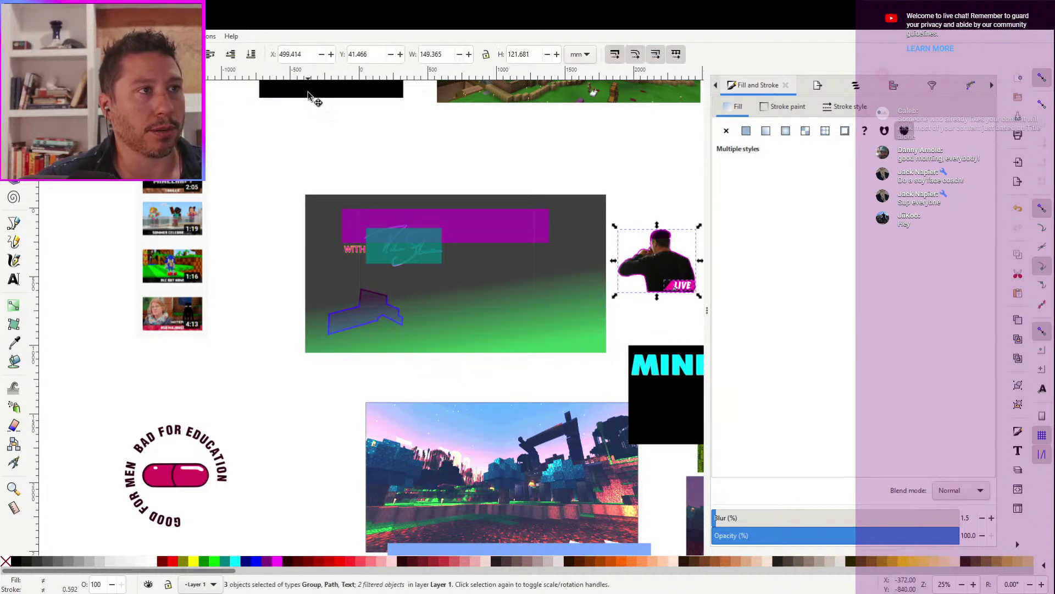
{"action": "left_click_drag", "start_coordinate": [455, 266], "coordinate": [596, 318]}
{"action": "key", "text": "s"}
{"action": "left_click_drag", "start_coordinate": [514, 324], "coordinate": [501, 340]}
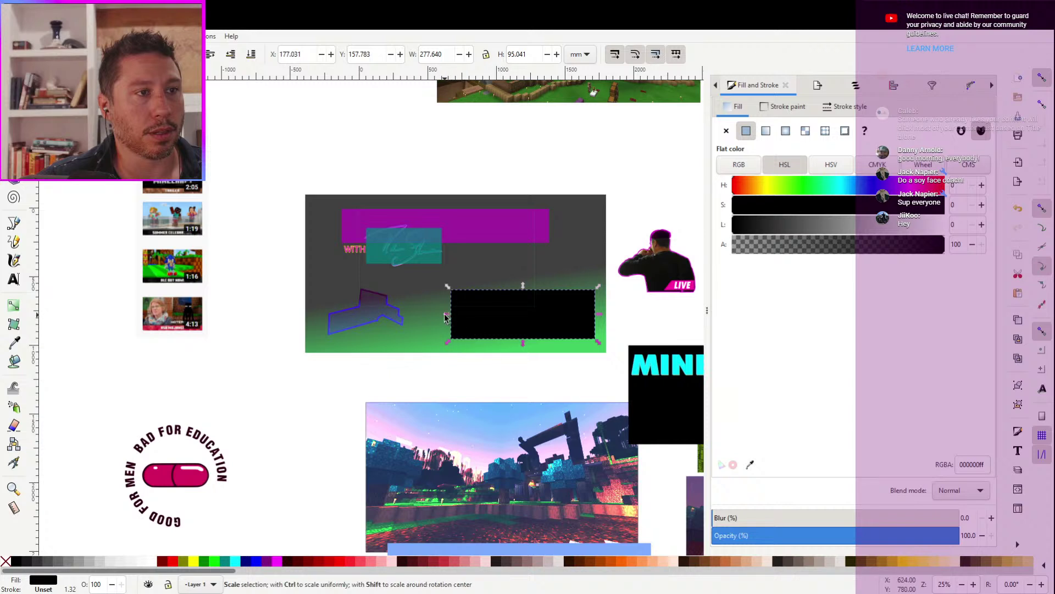
{"action": "left_click_drag", "start_coordinate": [447, 314], "coordinate": [514, 314]}
{"action": "scroll", "coordinate": [543, 322], "scroll_direction": "up", "scroll_amount": 1}
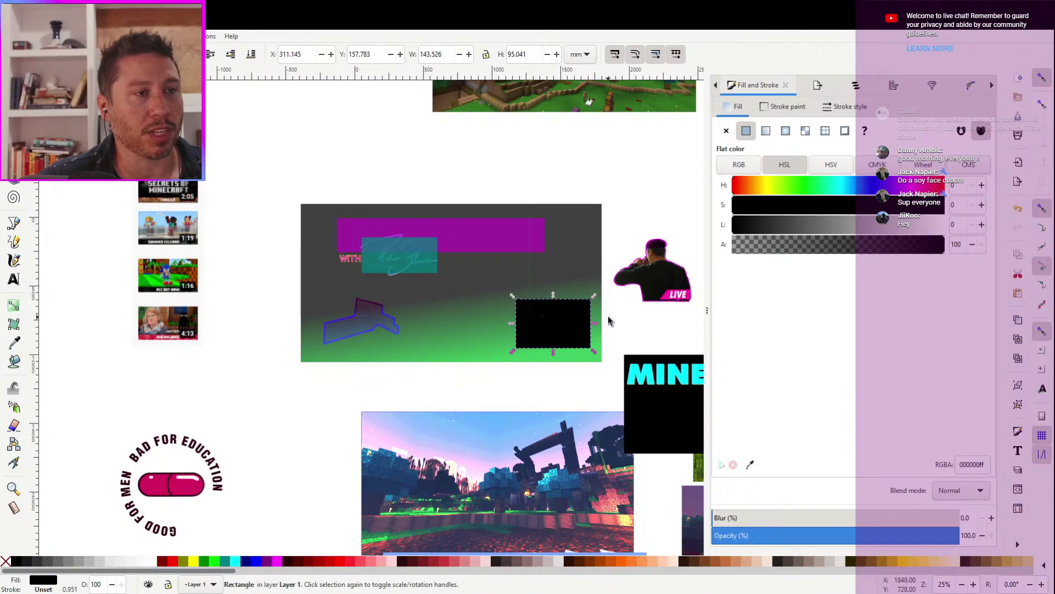
{"action": "left_click", "coordinate": [609, 320]}
{"action": "scroll", "coordinate": [495, 330], "scroll_direction": "right", "scroll_amount": 2}
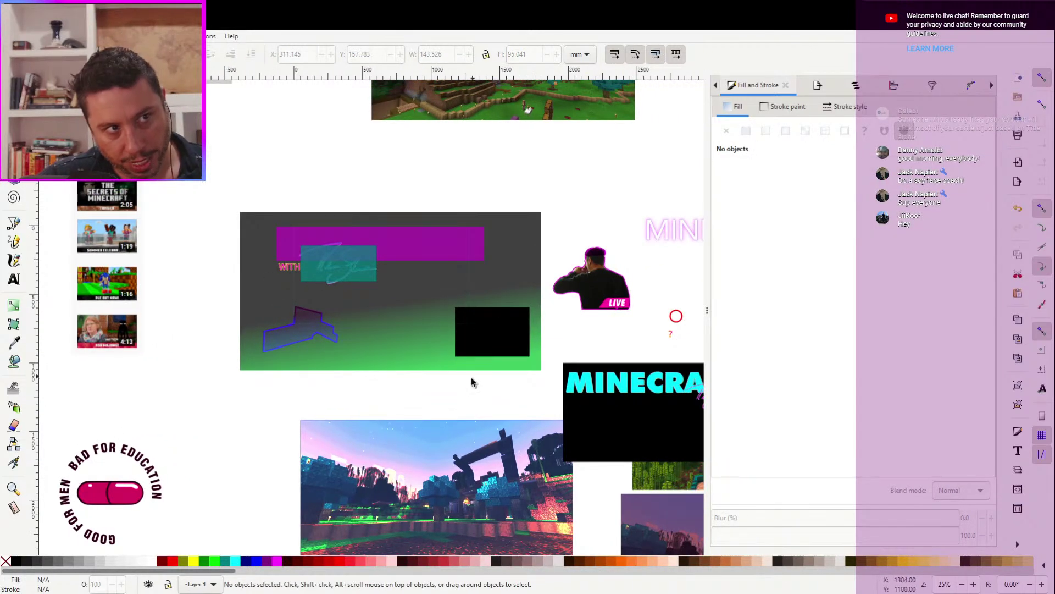
Sketch calligraphic eye paths along the fuchsia bar down to the black rectangle and a loop around the traced shape, undoing each stroke
{"action": "left_click", "coordinate": [14, 260]}
{"action": "mouse_move", "coordinate": [305, 266]}
{"action": "left_mouse_down"}
{"action": "mouse_move", "coordinate": [435, 262]}
{"action": "mouse_move", "coordinate": [498, 348]}
{"action": "left_mouse_up"}
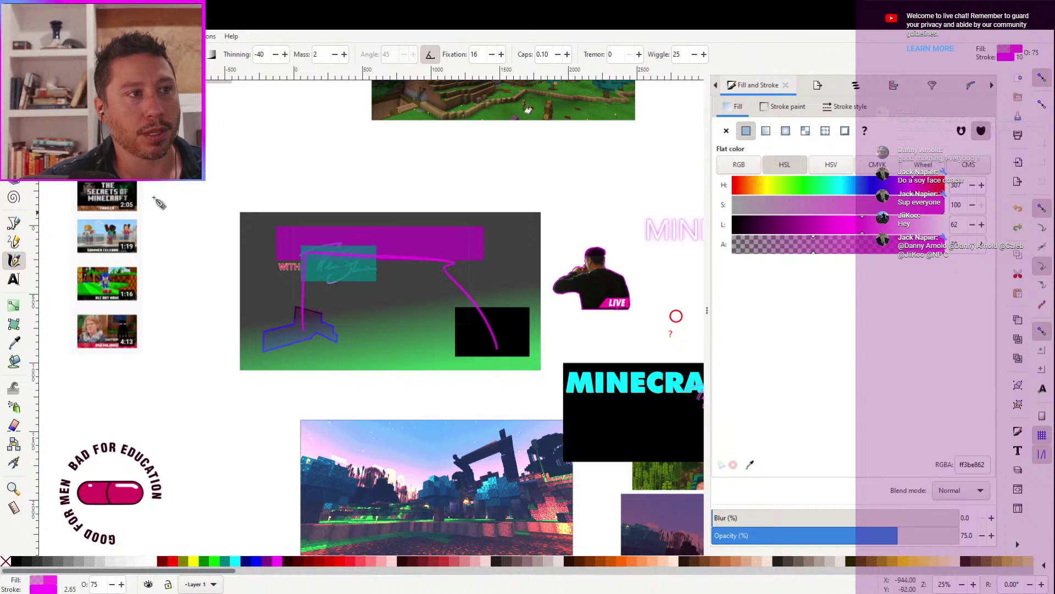
{"action": "key", "text": "ctrl+z"}
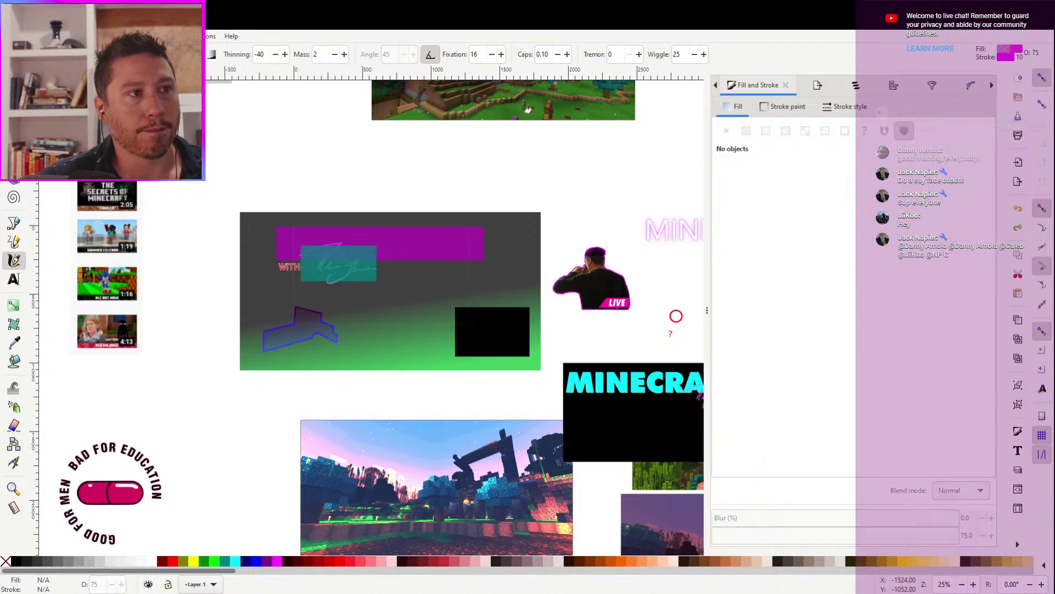
{"action": "mouse_move", "coordinate": [281, 251]}
{"action": "left_mouse_down"}
{"action": "mouse_move", "coordinate": [488, 254]}
{"action": "mouse_move", "coordinate": [518, 334]}
{"action": "mouse_move", "coordinate": [593, 333]}
{"action": "left_mouse_up"}
{"action": "mouse_move", "coordinate": [343, 300]}
{"action": "left_mouse_down"}
{"action": "mouse_move", "coordinate": [267, 389]}
{"action": "mouse_move", "coordinate": [379, 269]}
{"action": "left_mouse_up"}
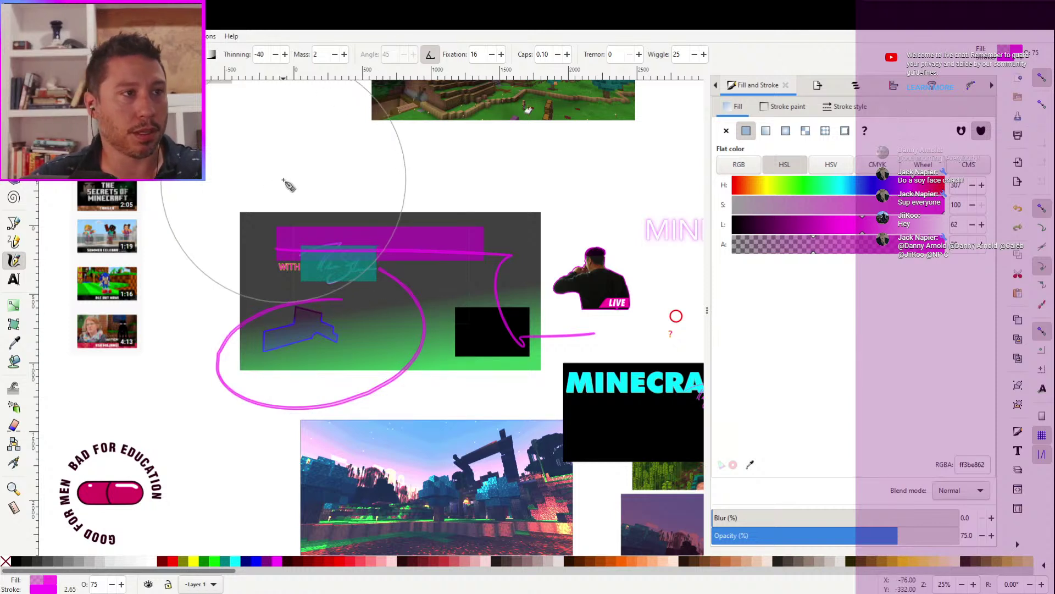
{"action": "key", "text": "ctrl+z"}
{"action": "key", "text": "ctrl+z"}
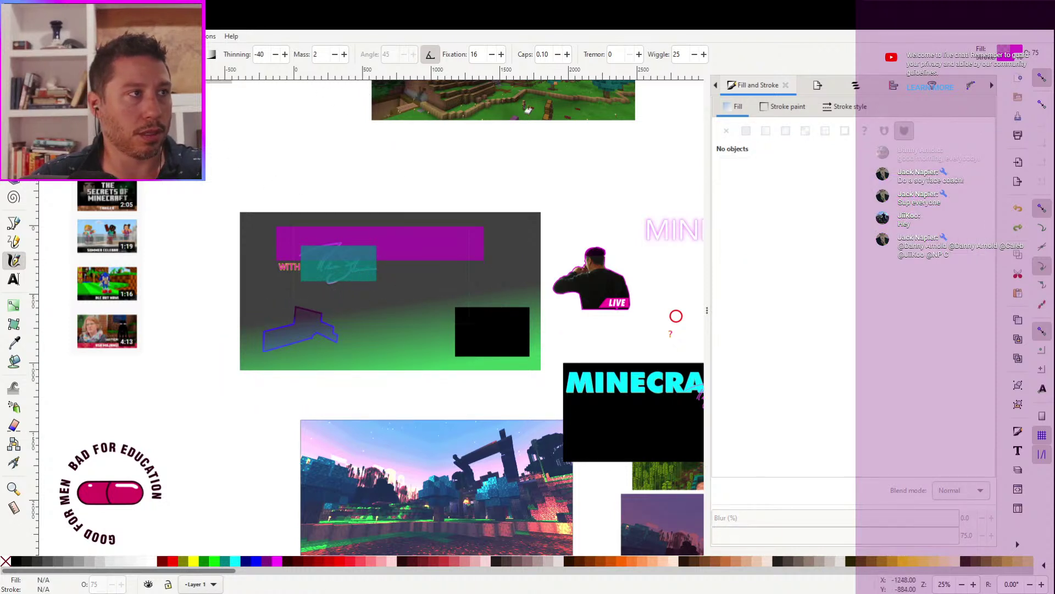
{"action": "key", "text": "s"}
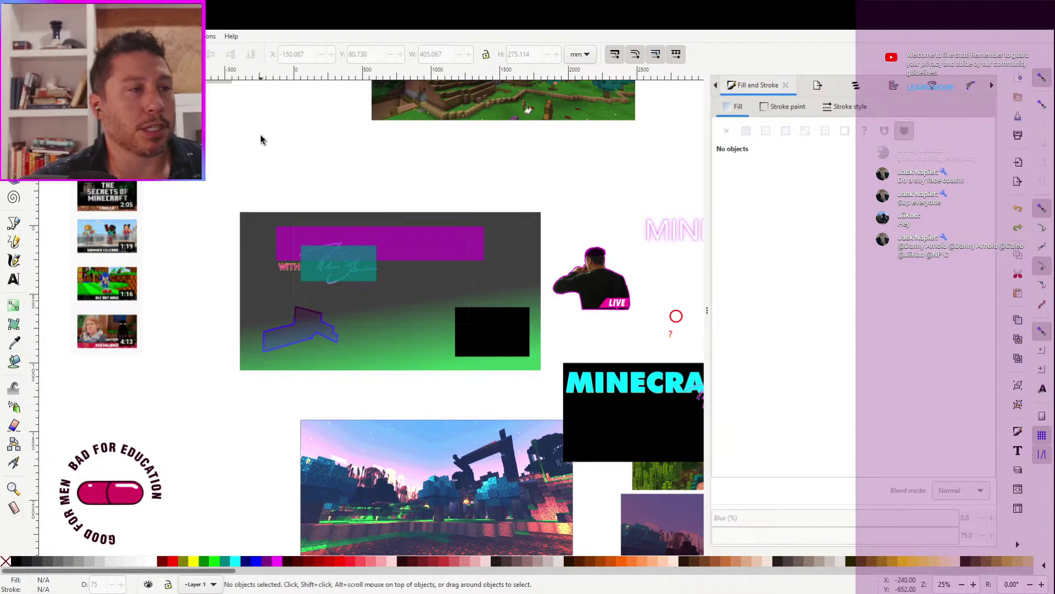
Move the portrait cut-out and LIVE badge farther right of the gradient rectangle, undoing the accidental shift of that rectangle
{"action": "scroll", "coordinate": [322, 151], "scroll_direction": "right", "scroll_amount": 1}
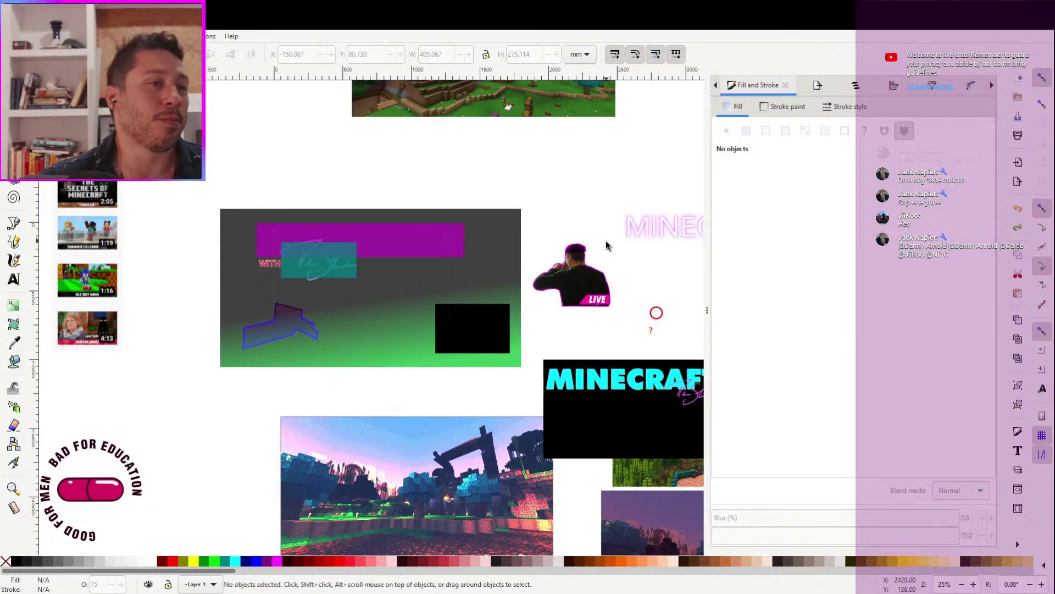
{"action": "scroll", "coordinate": [607, 245], "scroll_direction": "right", "scroll_amount": 6}
{"action": "scroll", "coordinate": [607, 245], "scroll_direction": "down", "scroll_amount": 2}
{"action": "scroll", "coordinate": [467, 155], "scroll_direction": "down", "scroll_amount": 3}
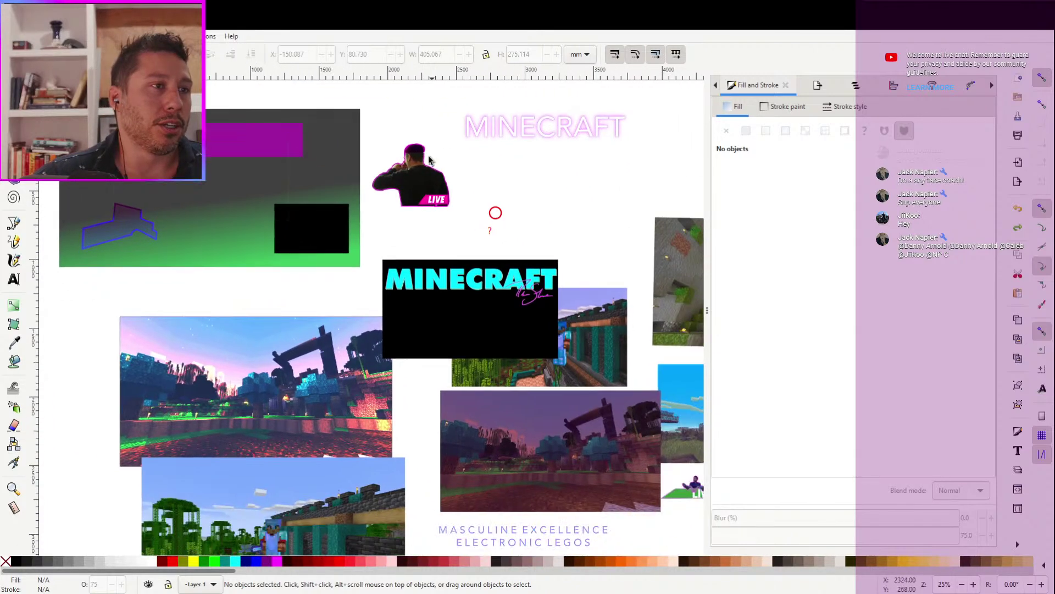
{"action": "left_click_drag", "start_coordinate": [363, 132], "coordinate": [462, 224]}
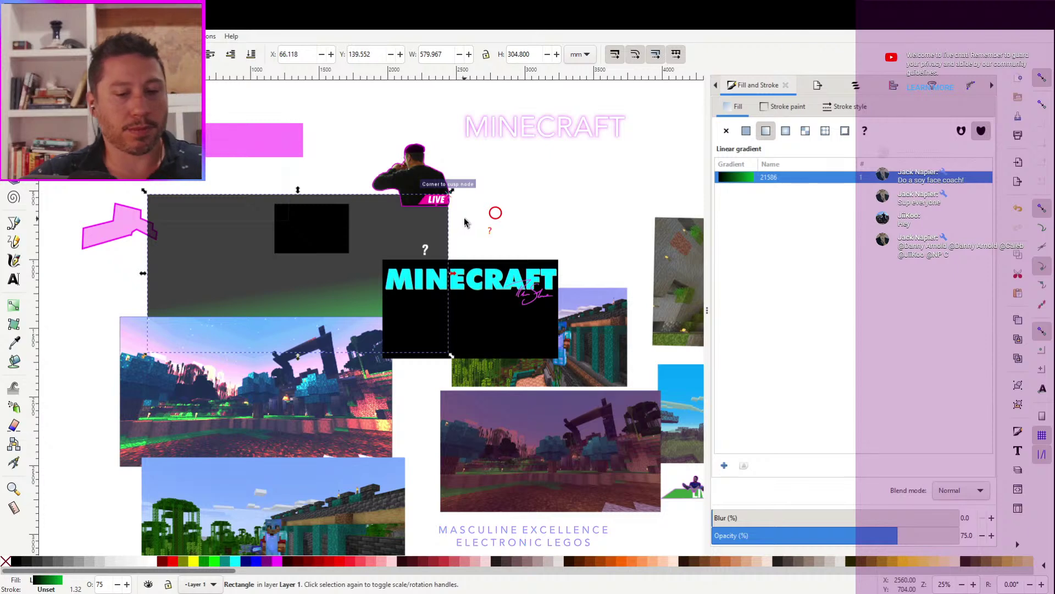
{"action": "key", "text": "ctrl+z"}
{"action": "left_click", "coordinate": [415, 177]}
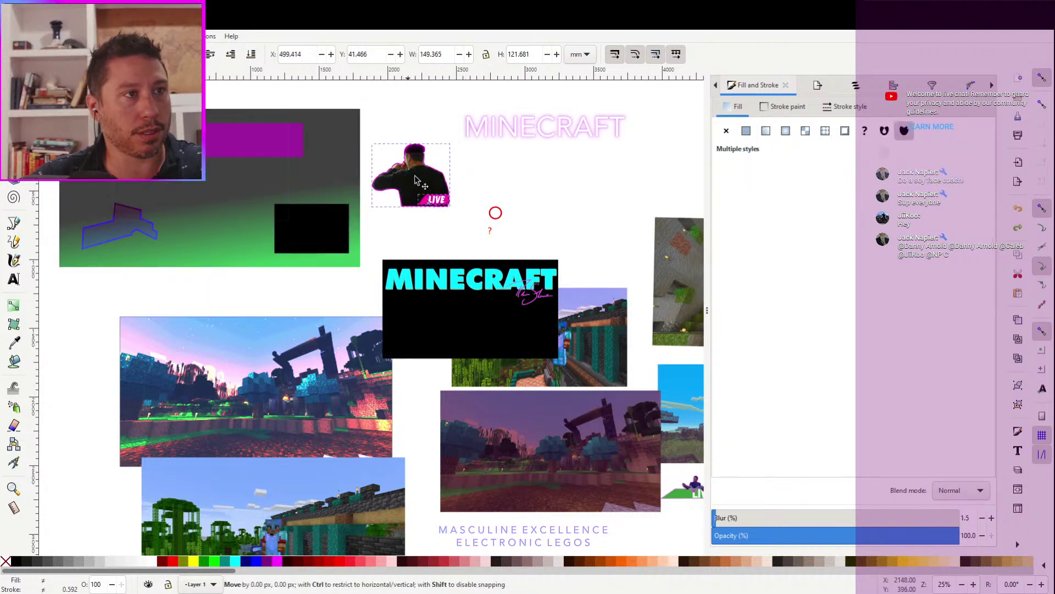
{"action": "left_click_drag", "start_coordinate": [415, 179], "coordinate": [607, 234]}
{"action": "scroll", "coordinate": [607, 235], "scroll_direction": "left", "scroll_amount": 6}
{"action": "scroll", "coordinate": [608, 234], "scroll_direction": "up", "scroll_amount": 2}
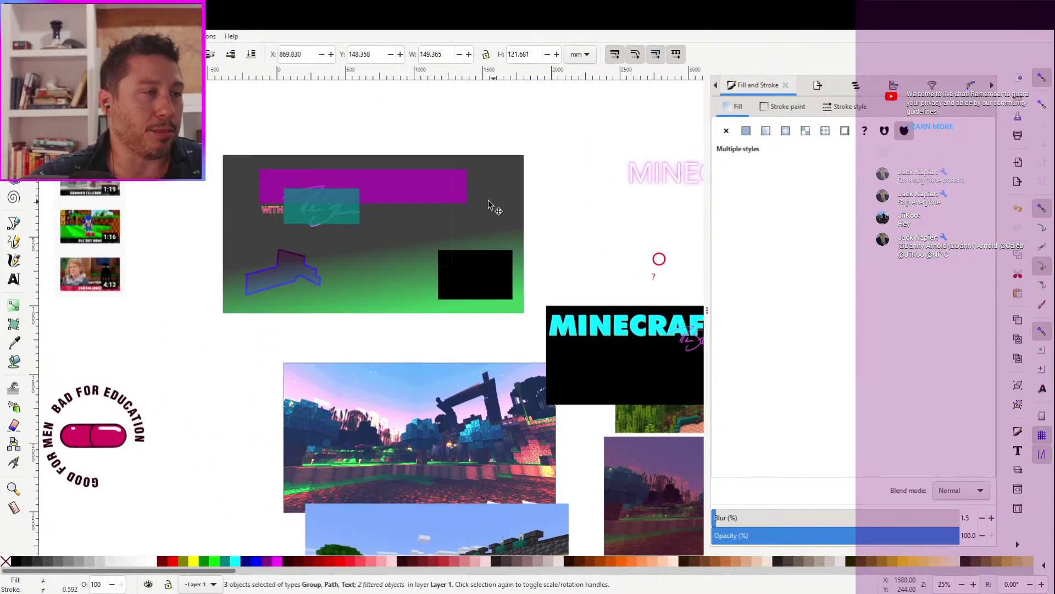
Move the traced shape from the lower-left area of the gradient rectangle to its right side, just above the black rectangle
{"action": "left_click", "coordinate": [283, 275]}
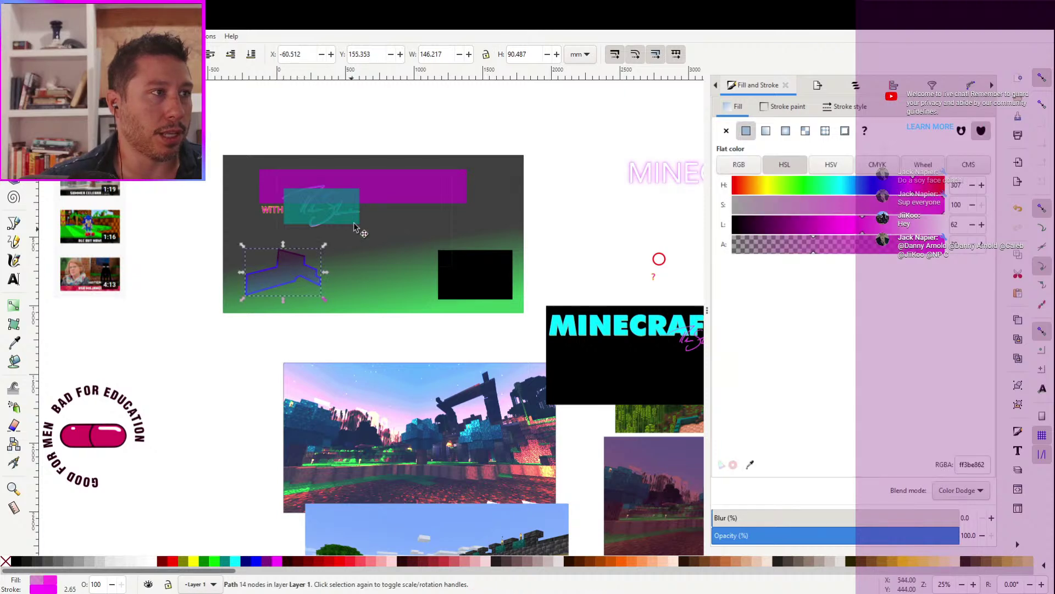
{"action": "scroll", "coordinate": [351, 237], "scroll_direction": "up", "scroll_amount": 5}
{"action": "scroll", "coordinate": [352, 236], "scroll_direction": "right", "scroll_amount": 1}
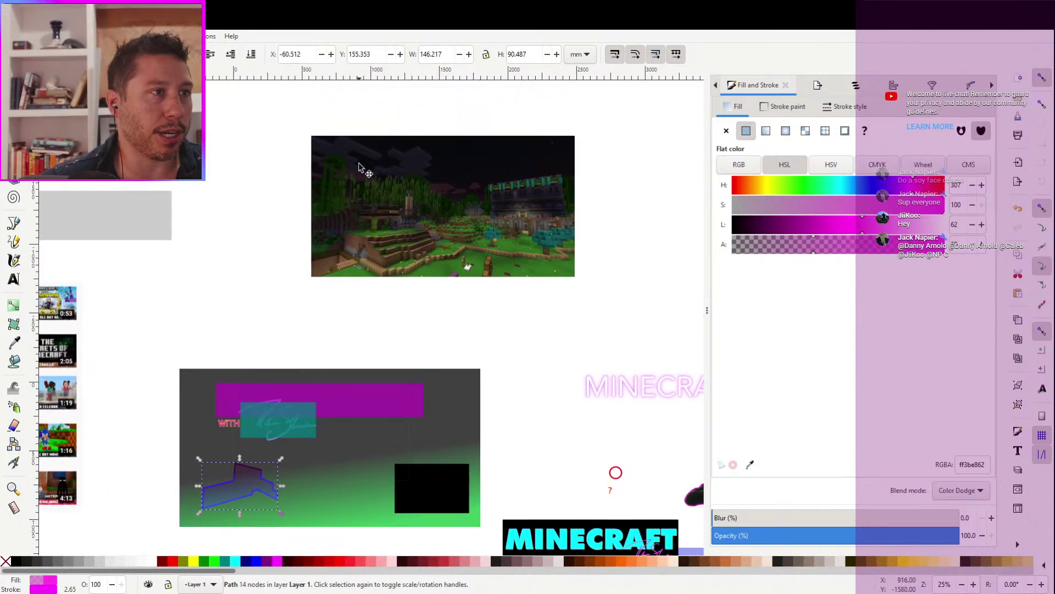
{"action": "scroll", "coordinate": [236, 237], "scroll_direction": "down", "scroll_amount": 3}
{"action": "scroll", "coordinate": [236, 236], "scroll_direction": "left", "scroll_amount": 2}
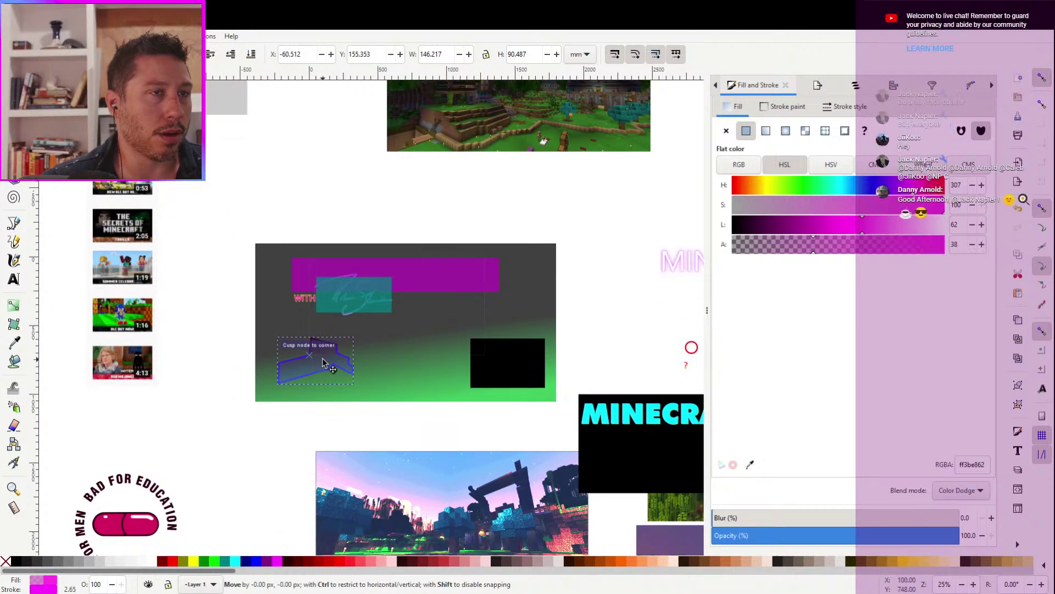
{"action": "mouse_move", "coordinate": [315, 363]}
{"action": "left_mouse_down"}
{"action": "mouse_move", "coordinate": [425, 352]}
{"action": "mouse_move", "coordinate": [480, 333]}
{"action": "left_mouse_up"}
Shift the fuchsia bar, WITH text and teal box to the gradient rectangle's left edge, and position the traced shape under the bar's right end
{"action": "left_click_drag", "start_coordinate": [248, 219], "coordinate": [520, 327]}
{"action": "left_click_drag", "start_coordinate": [430, 274], "coordinate": [401, 275]}
{"action": "scroll", "coordinate": [510, 285], "scroll_direction": "down", "scroll_amount": 1}
{"action": "scroll", "coordinate": [510, 285], "scroll_direction": "right", "scroll_amount": 1}
{"action": "left_click", "coordinate": [457, 289]}
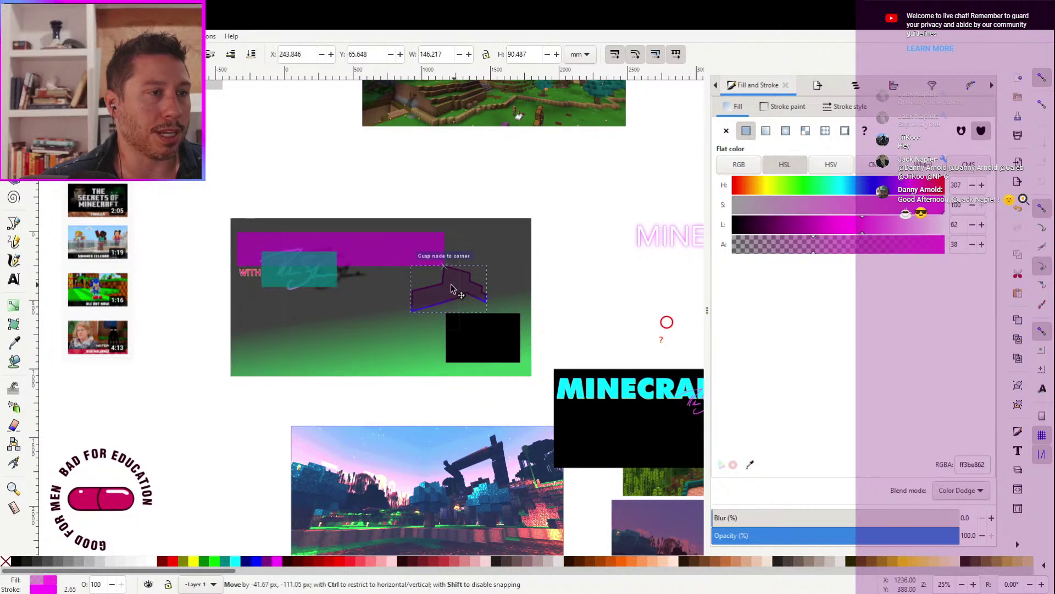
{"action": "left_click_drag", "start_coordinate": [564, 246], "coordinate": [518, 286]}
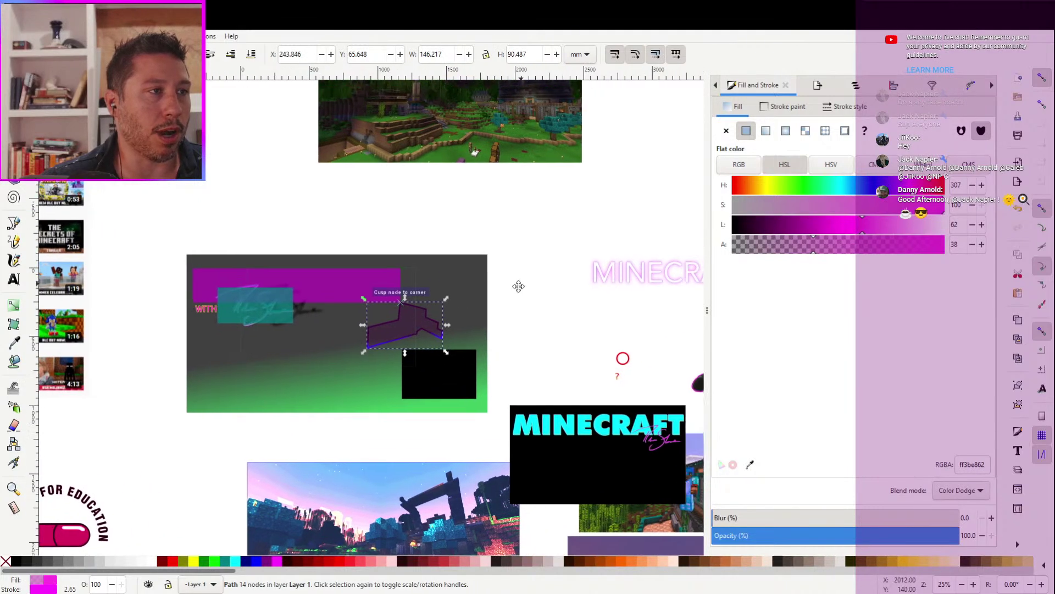
Sketch a calligraphic eye path from the fuchsia bar diagonally through the traced shape and past the black rectangle, and undo it with the stray dots
{"action": "left_click", "coordinate": [13, 263]}
{"action": "mouse_move", "coordinate": [236, 288]}
{"action": "left_mouse_down"}
{"action": "mouse_move", "coordinate": [276, 287]}
{"action": "mouse_move", "coordinate": [410, 330]}
{"action": "mouse_move", "coordinate": [547, 403]}
{"action": "left_mouse_up"}
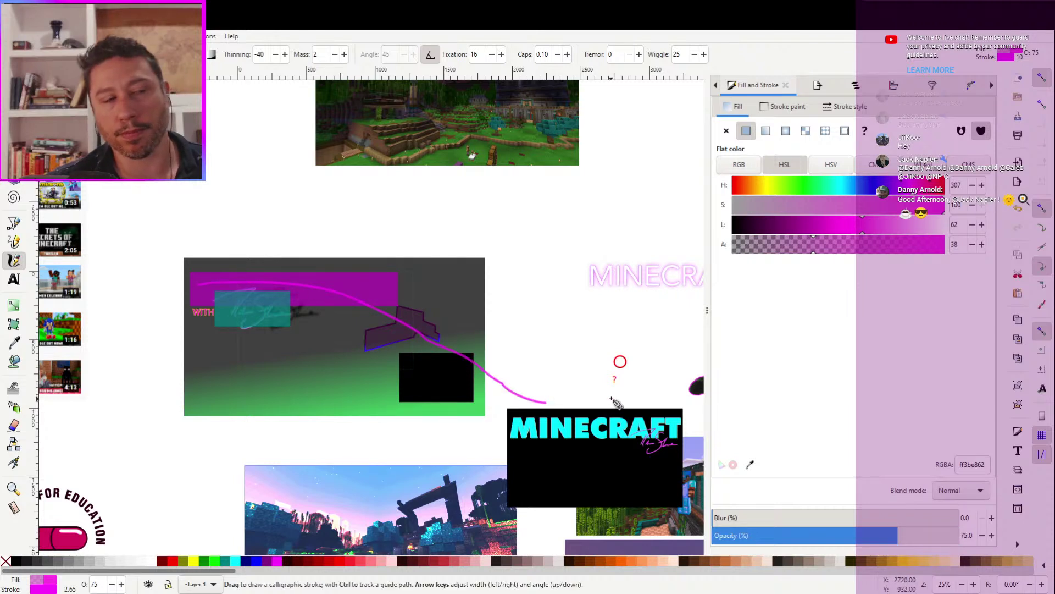
{"action": "left_click", "coordinate": [254, 135]}
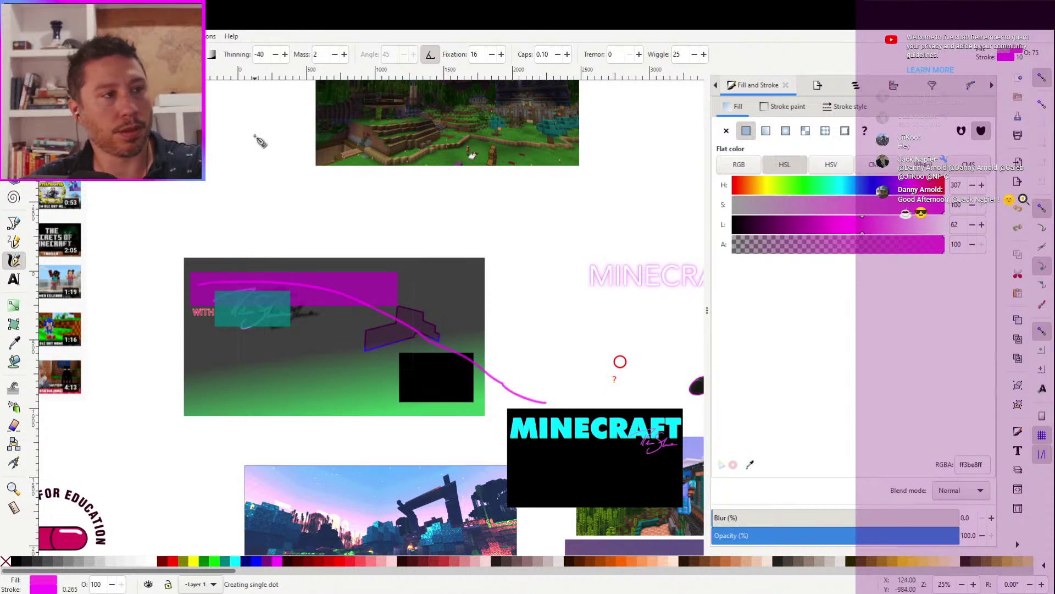
{"action": "left_click", "coordinate": [269, 192]}
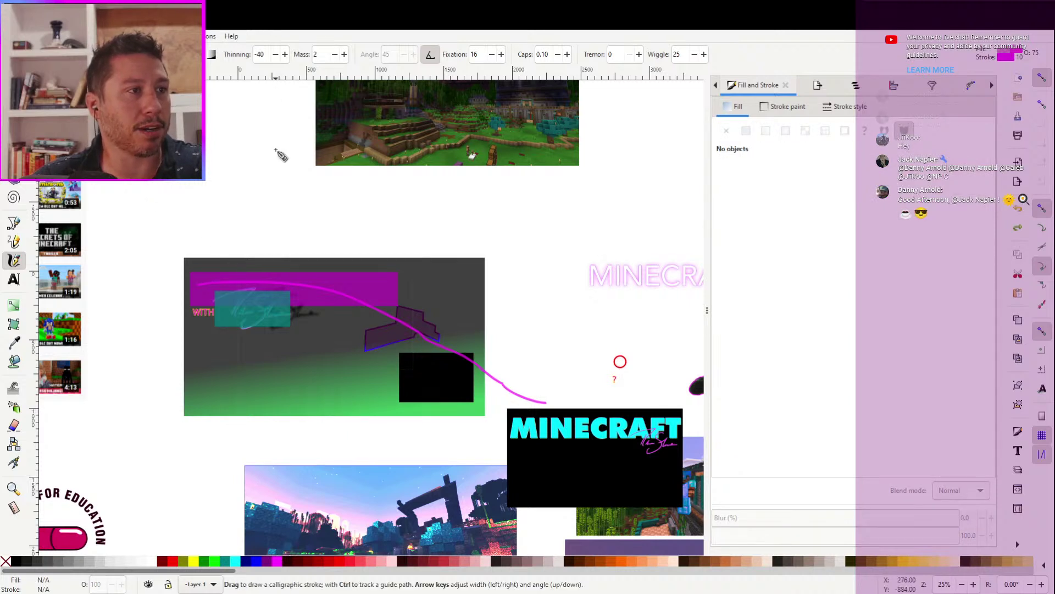
{"action": "left_click", "coordinate": [13, 83]}
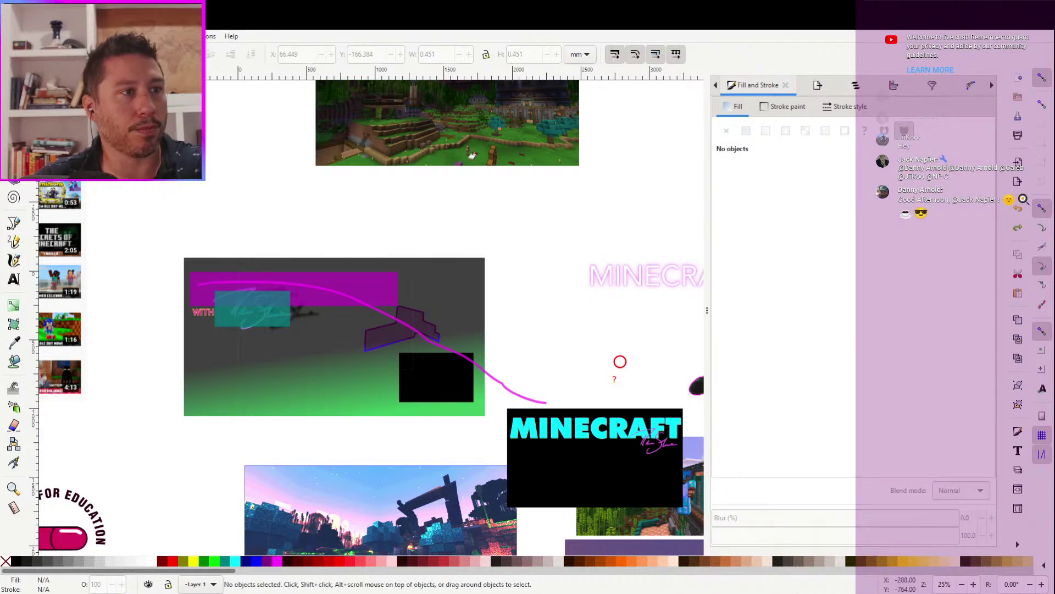
{"action": "key", "text": "ctrl+z"}
{"action": "left_click_drag", "start_coordinate": [471, 307], "coordinate": [509, 347]}
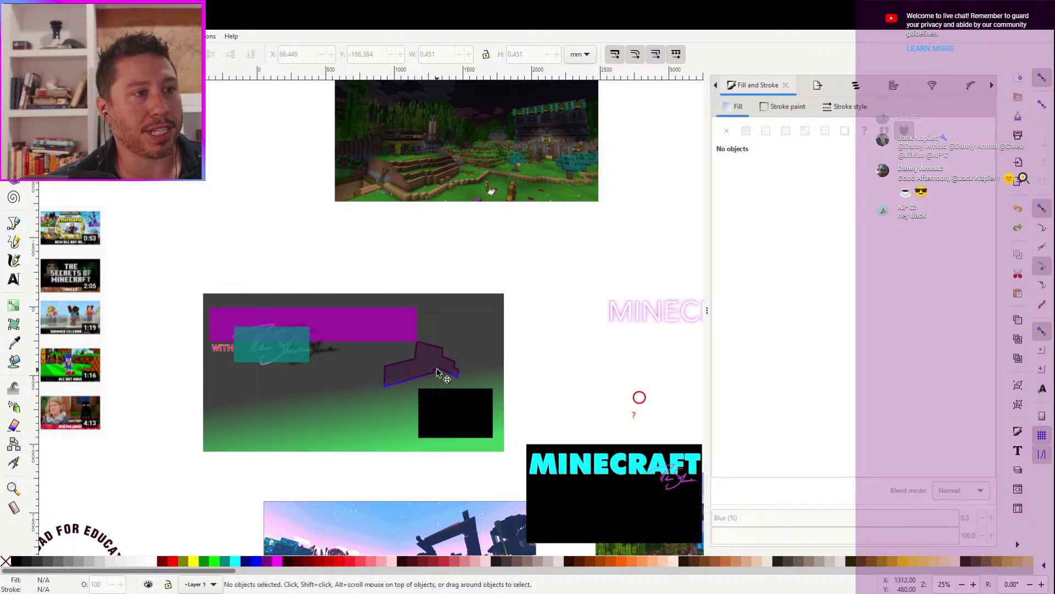
Sketch a calligraphic eye path curving over the fuchsia bar and down to the black rectangle, plus a loop around the empty lower-left area
{"action": "left_click", "coordinate": [14, 260]}
{"action": "mouse_move", "coordinate": [235, 263]}
{"action": "left_mouse_down"}
{"action": "mouse_move", "coordinate": [337, 261]}
{"action": "mouse_move", "coordinate": [530, 377]}
{"action": "mouse_move", "coordinate": [526, 423]}
{"action": "left_mouse_up"}
{"action": "mouse_move", "coordinate": [289, 405]}
{"action": "left_mouse_down"}
{"action": "mouse_move", "coordinate": [205, 411]}
{"action": "mouse_move", "coordinate": [268, 420]}
{"action": "left_mouse_up"}
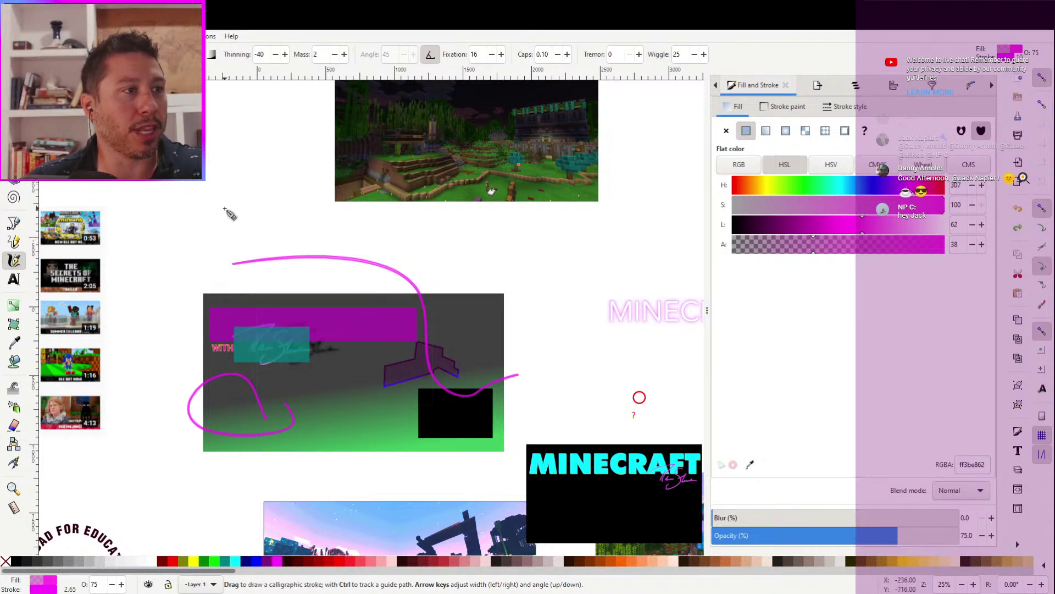
{"action": "key", "text": "Escape"}
{"action": "key", "text": "e"}
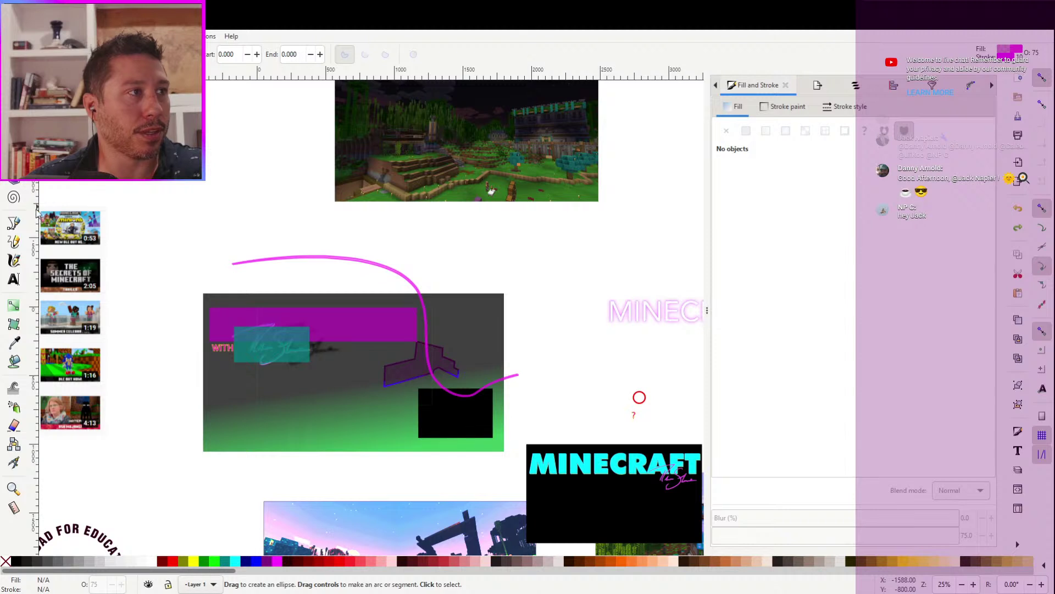
{"action": "left_click", "coordinate": [14, 260]}
{"action": "mouse_move", "coordinate": [242, 393]}
{"action": "left_mouse_down"}
{"action": "mouse_move", "coordinate": [249, 448]}
{"action": "mouse_move", "coordinate": [257, 401]}
{"action": "mouse_move", "coordinate": [249, 394]}
{"action": "mouse_move", "coordinate": [298, 408]}
{"action": "mouse_move", "coordinate": [309, 443]}
{"action": "mouse_move", "coordinate": [336, 461]}
{"action": "mouse_move", "coordinate": [308, 443]}
{"action": "left_mouse_up"}
{"action": "key", "text": "Escape"}
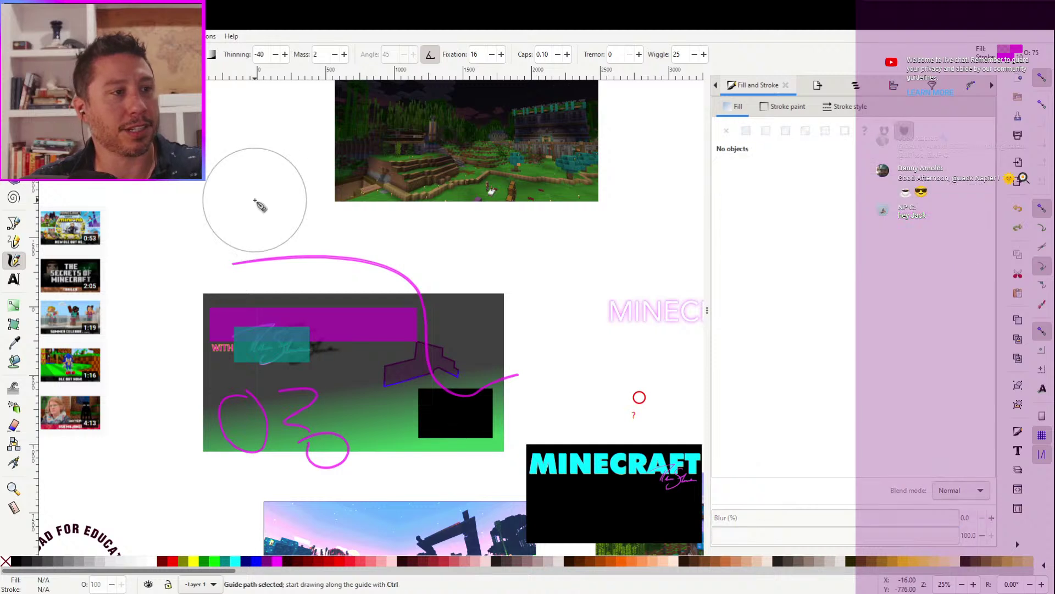
{"action": "key", "text": "ctrl+z"}
{"action": "key", "text": "ctrl+z"}
{"action": "key", "text": "ctrl+z"}
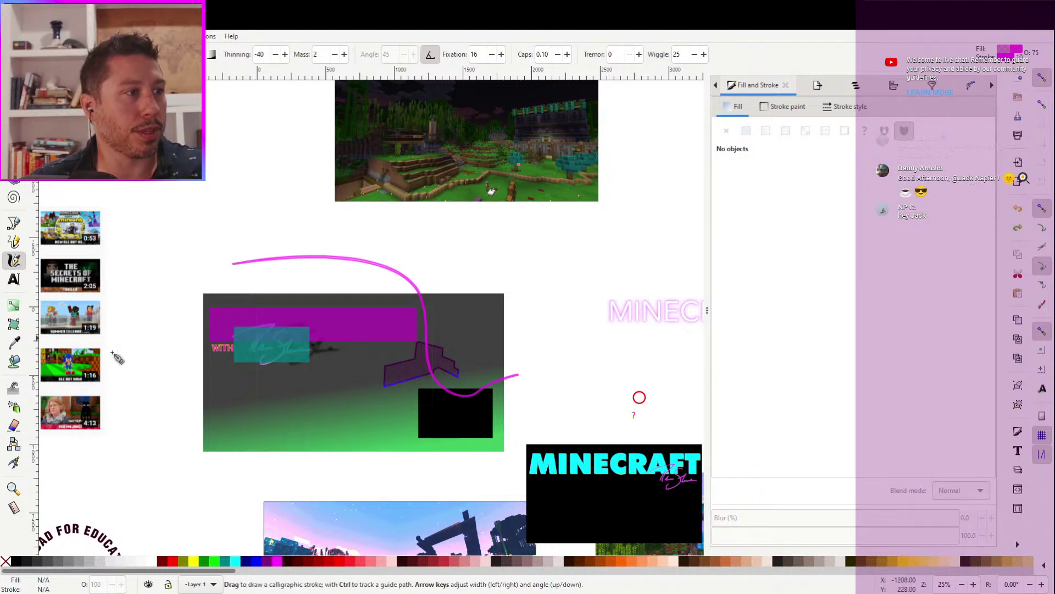
{"action": "mouse_move", "coordinate": [242, 416]}
{"action": "left_mouse_down"}
{"action": "mouse_move", "coordinate": [261, 439]}
{"action": "mouse_move", "coordinate": [267, 414]}
{"action": "left_mouse_up"}
{"action": "key", "text": "ctrl+z"}
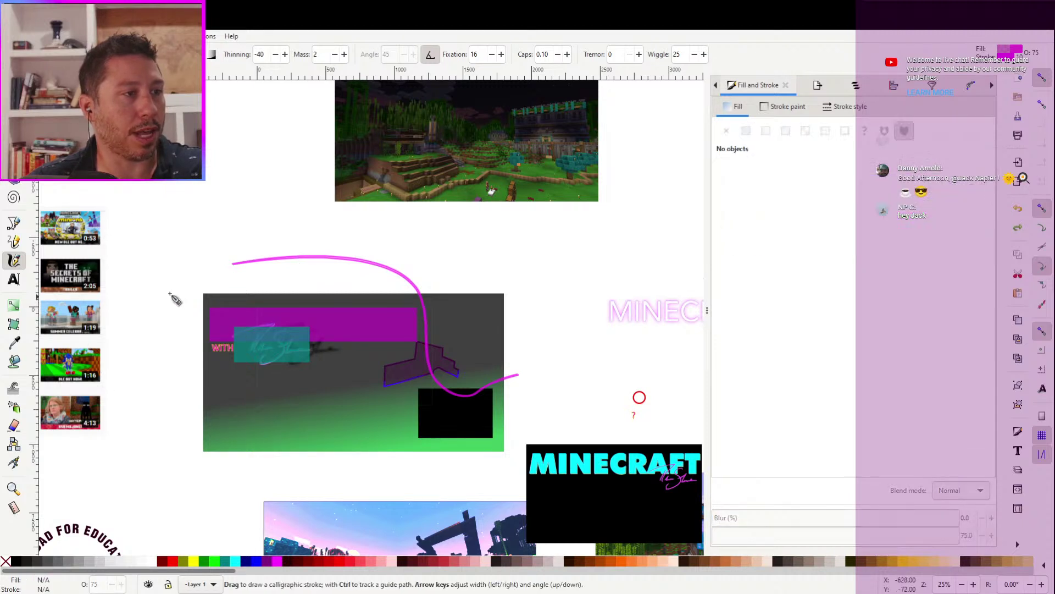
Draw a circle about 98 mm in diameter over the lower-left corner of the gray-green thumbnail layout
{"action": "key", "text": "e"}
{"action": "left_click_drag", "start_coordinate": [224, 393], "coordinate": [272, 444]}
{"action": "key", "text": "s"}
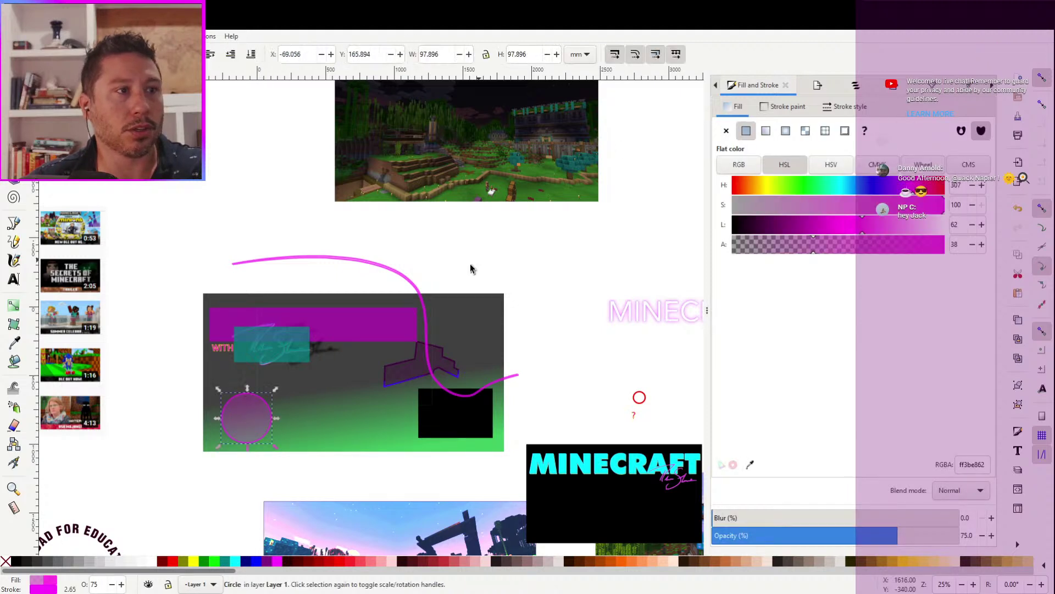
Add a question mark as text beside the circle, enlarge it to about 27 × 50 mm and color it magenta
{"action": "left_click", "coordinate": [14, 278]}
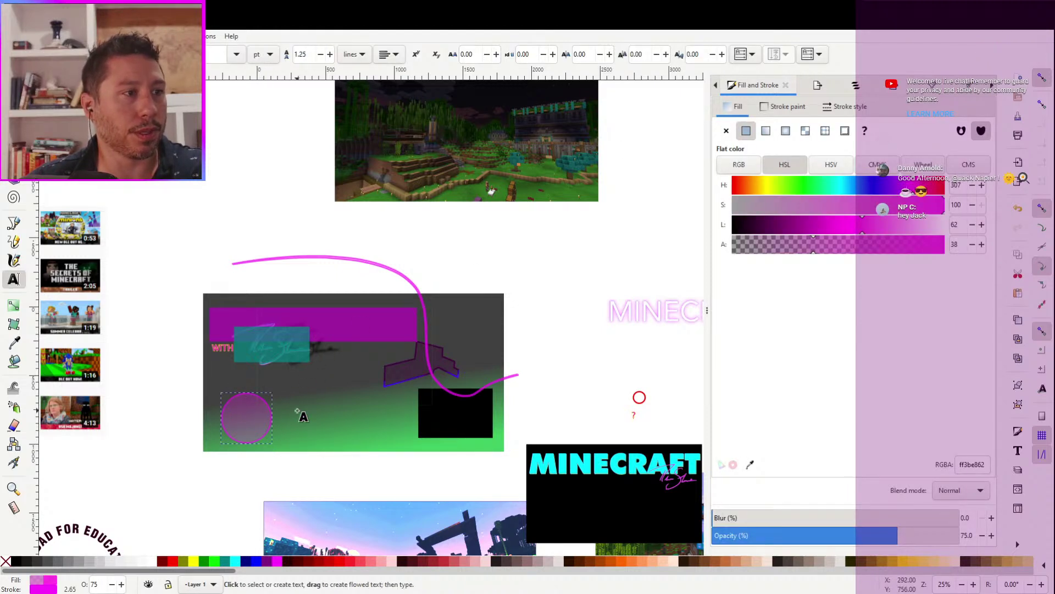
{"action": "key", "text": "Escape"}
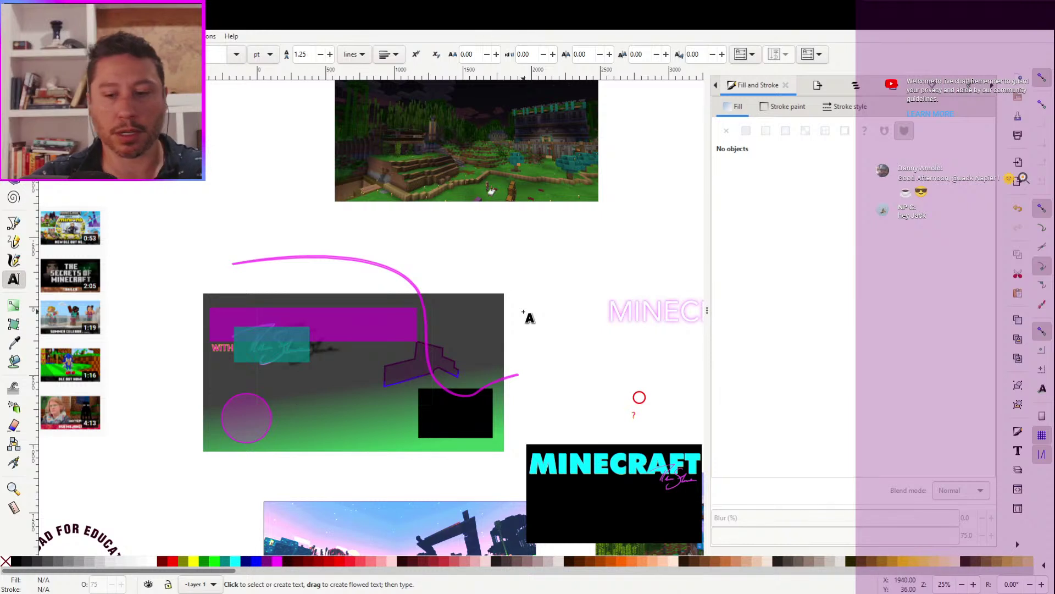
{"action": "left_click", "coordinate": [524, 312]}
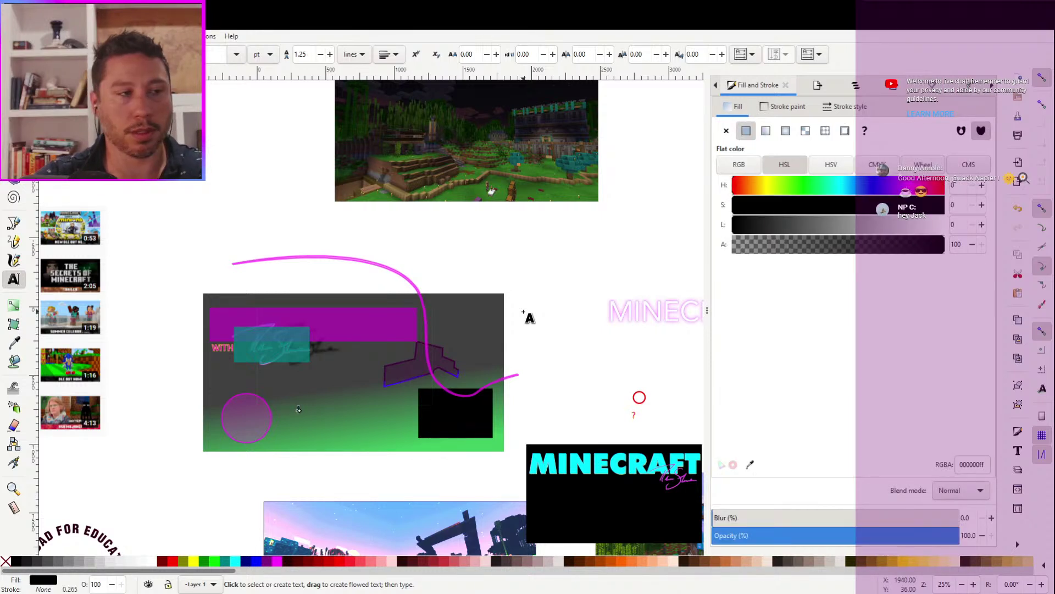
{"action": "left_click", "coordinate": [298, 409]}
{"action": "key", "text": "F1"}
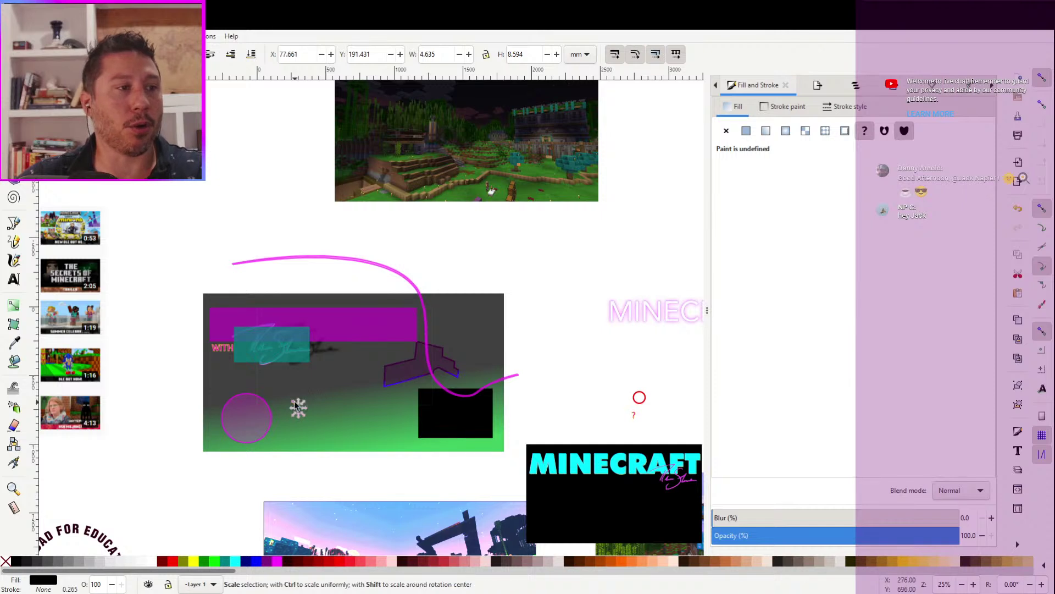
{"action": "left_click_drag", "start_coordinate": [292, 401], "coordinate": [289, 426]}
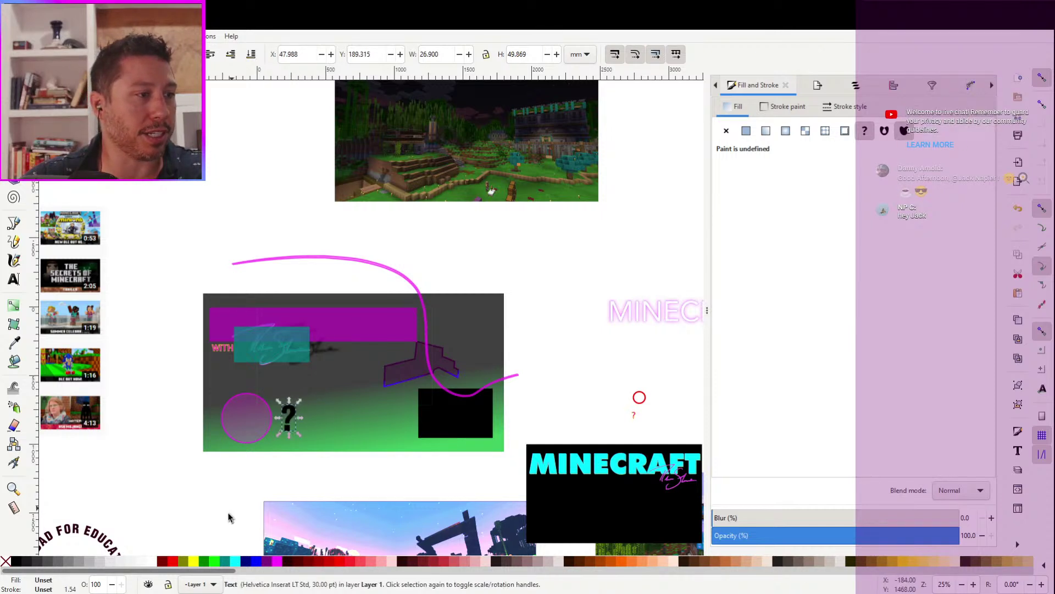
{"action": "left_click", "coordinate": [281, 567]}
Remove the circle's fill and give it a flat-color stroke
{"action": "left_click", "coordinate": [245, 426]}
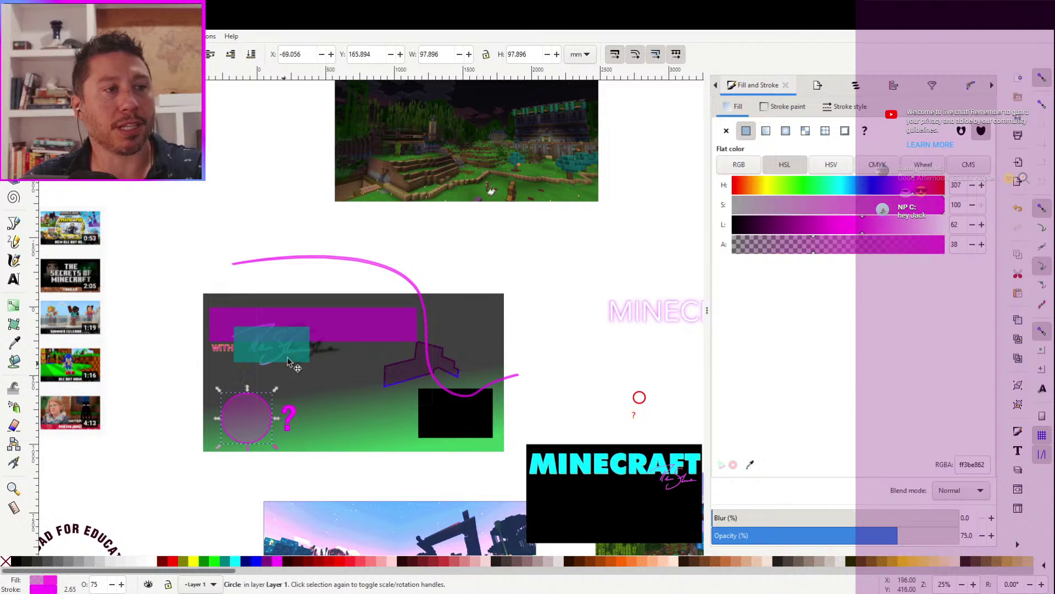
{"action": "left_click", "coordinate": [786, 106]}
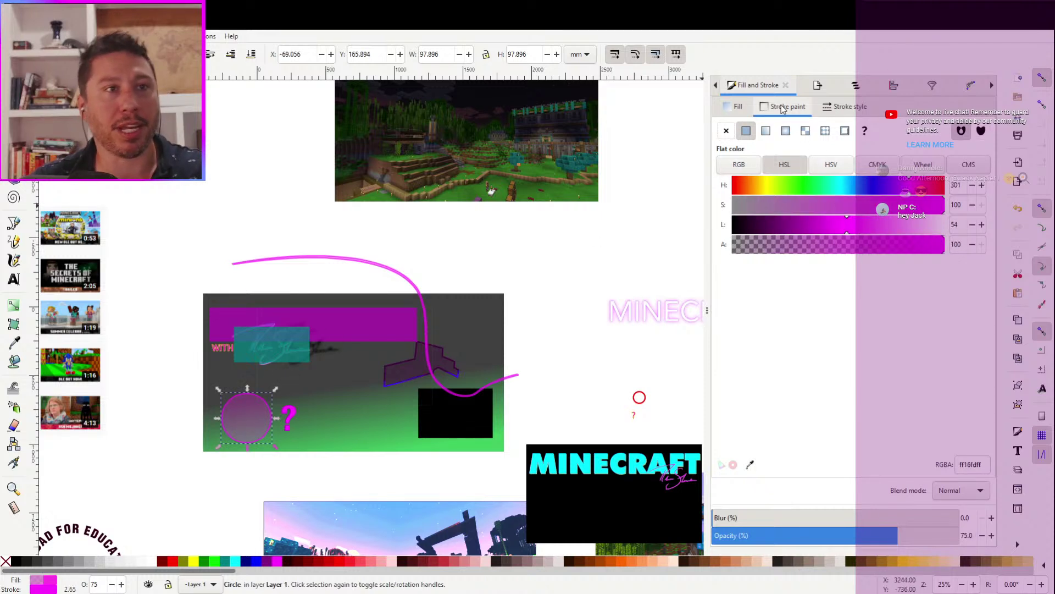
{"action": "left_click", "coordinate": [726, 131]}
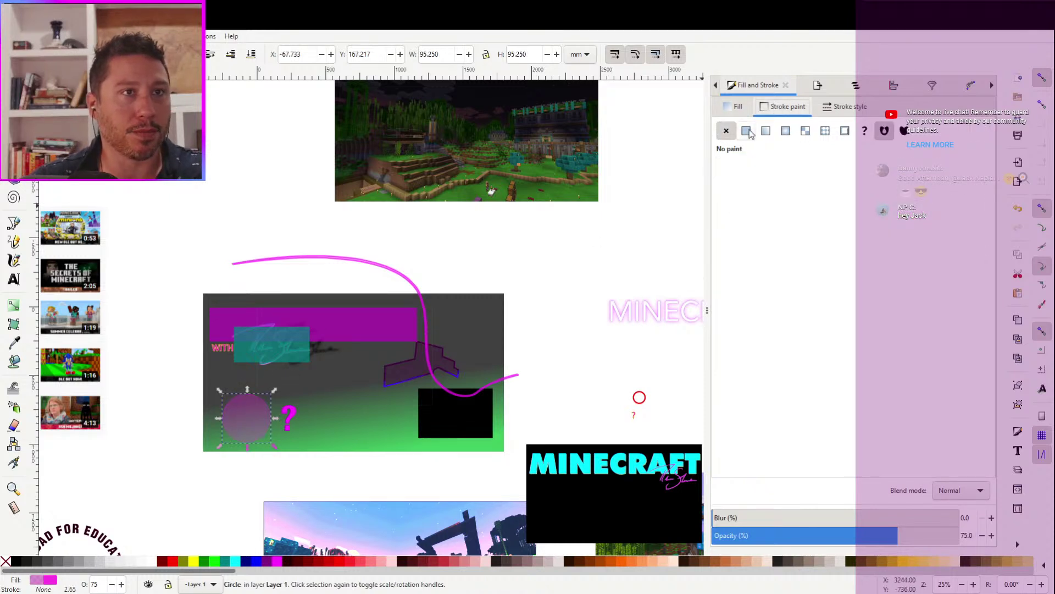
{"action": "left_click", "coordinate": [746, 131]}
{"action": "left_click", "coordinate": [735, 106]}
{"action": "left_click", "coordinate": [726, 131]}
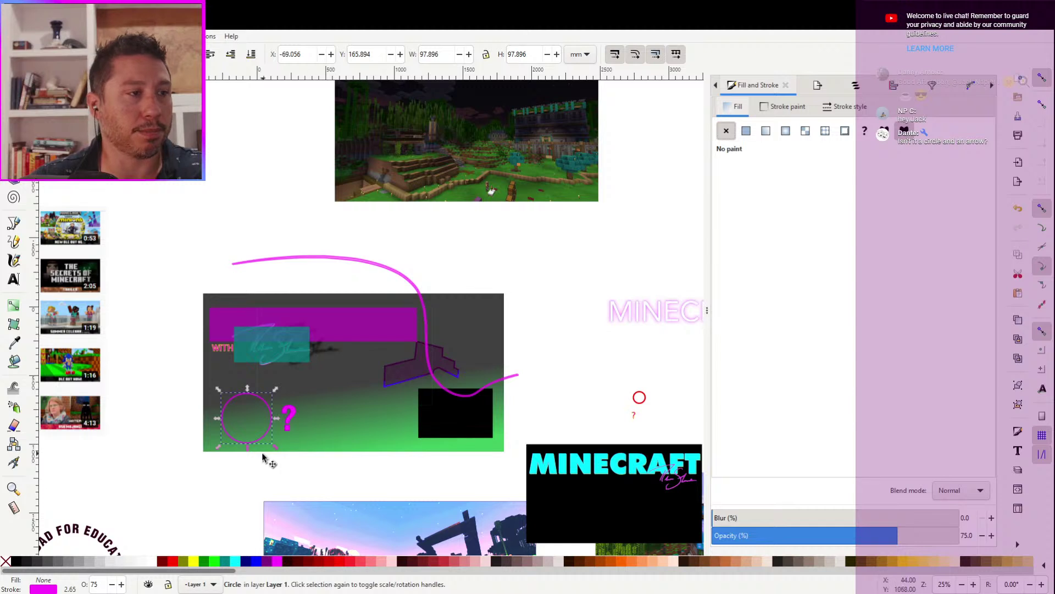
Set the circle's stroke width to 20 px and scale the circle down to about 76 mm across
{"action": "left_click", "coordinate": [844, 107]}
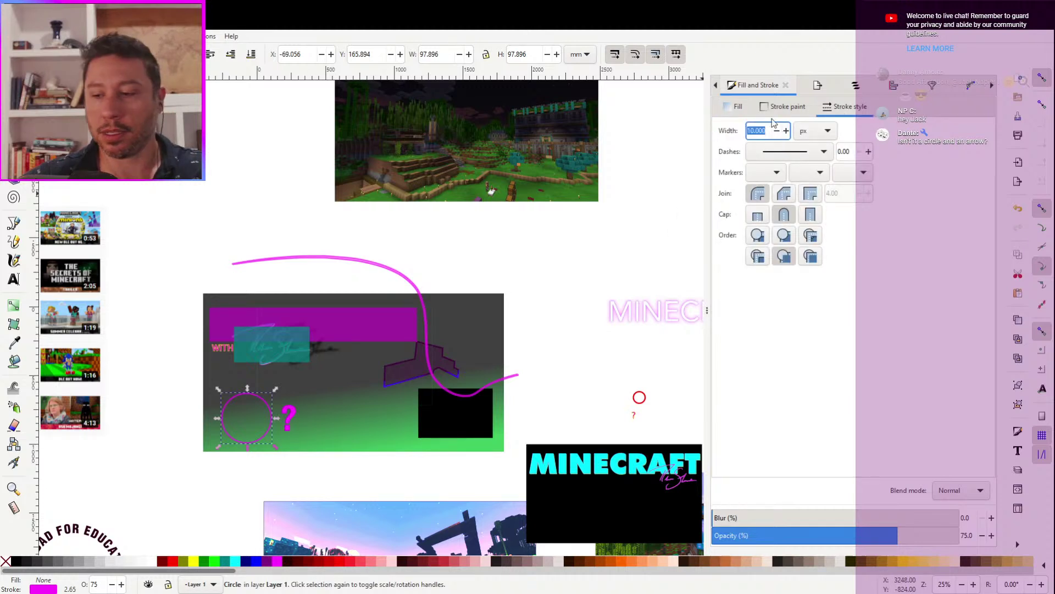
{"action": "key", "text": "Return"}
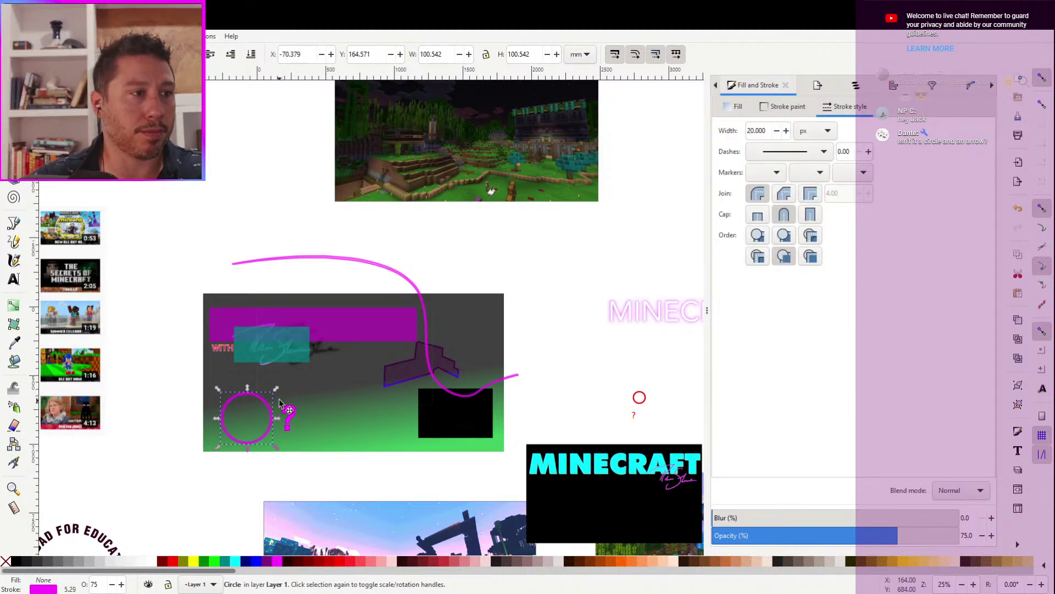
{"action": "left_click_drag", "start_coordinate": [276, 388], "coordinate": [262, 403]}
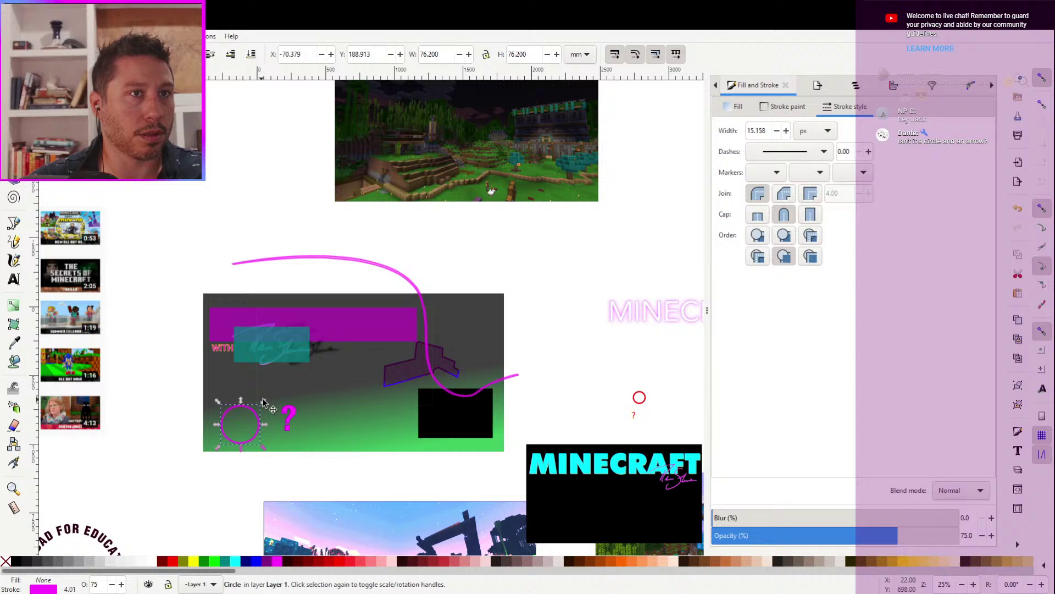
Make the circle's stroke red with hue 0 and set its width to 35 px
{"action": "left_click", "coordinate": [783, 109]}
{"action": "left_click_drag", "start_coordinate": [758, 192], "coordinate": [722, 201]}
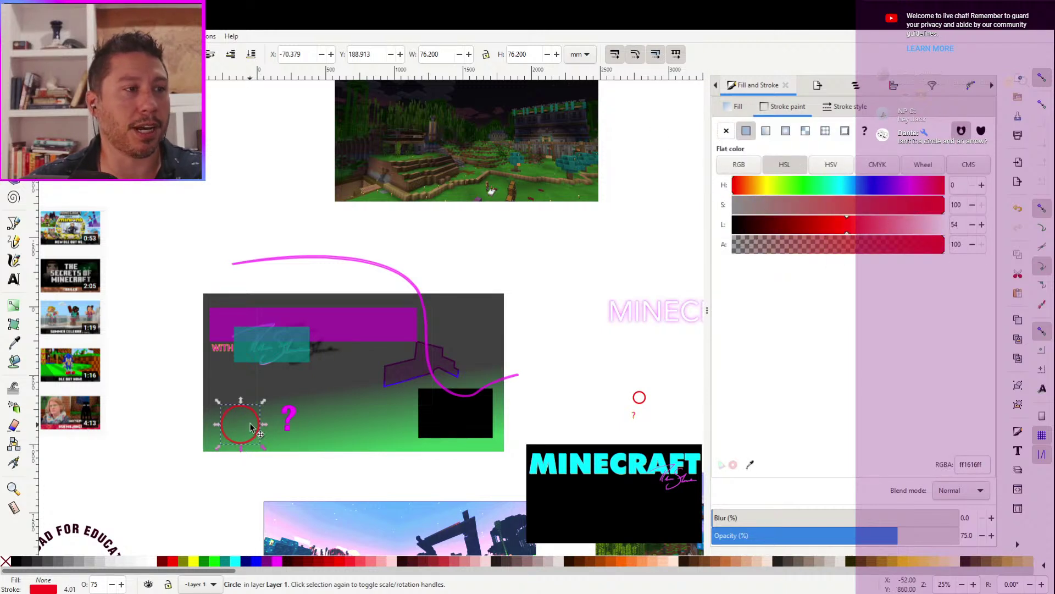
{"action": "left_click", "coordinate": [846, 106]}
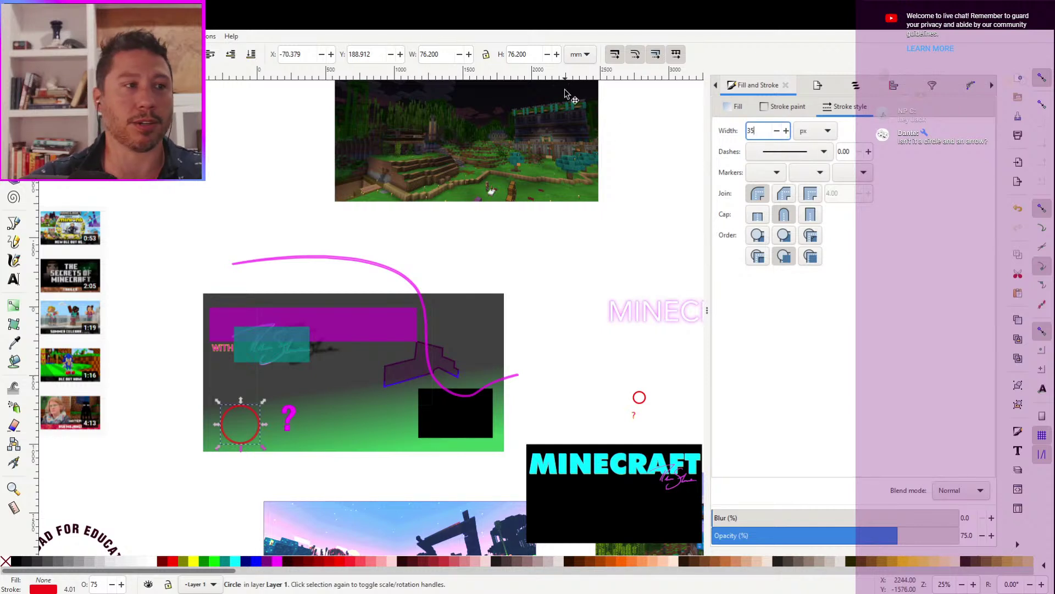
{"action": "key", "text": "Return"}
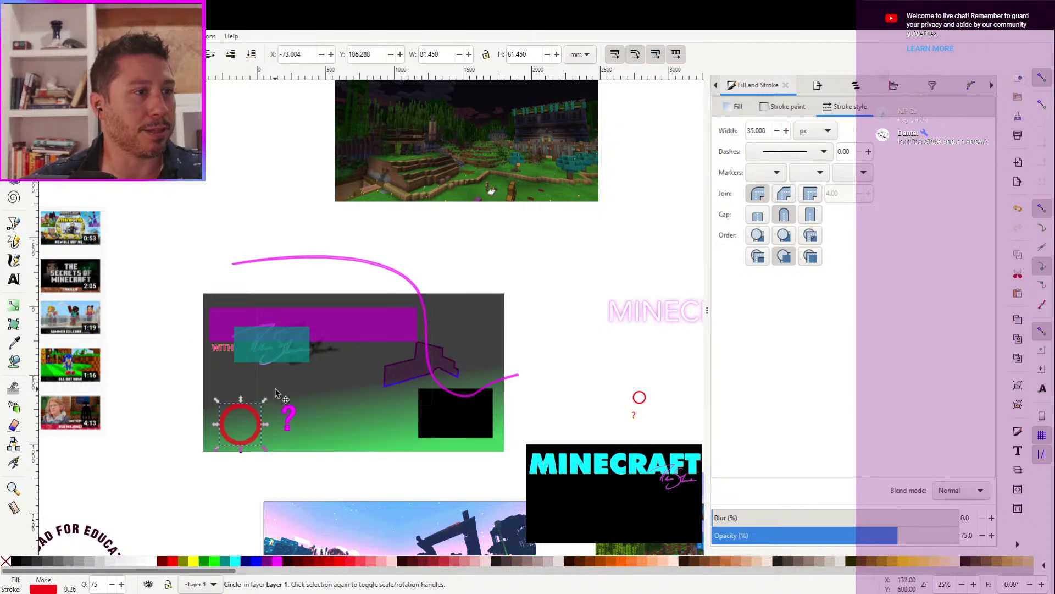
Recolor the question mark red (ff0000) and move it close to the circle's upper-right edge
{"action": "left_click_drag", "start_coordinate": [291, 421], "coordinate": [279, 425]}
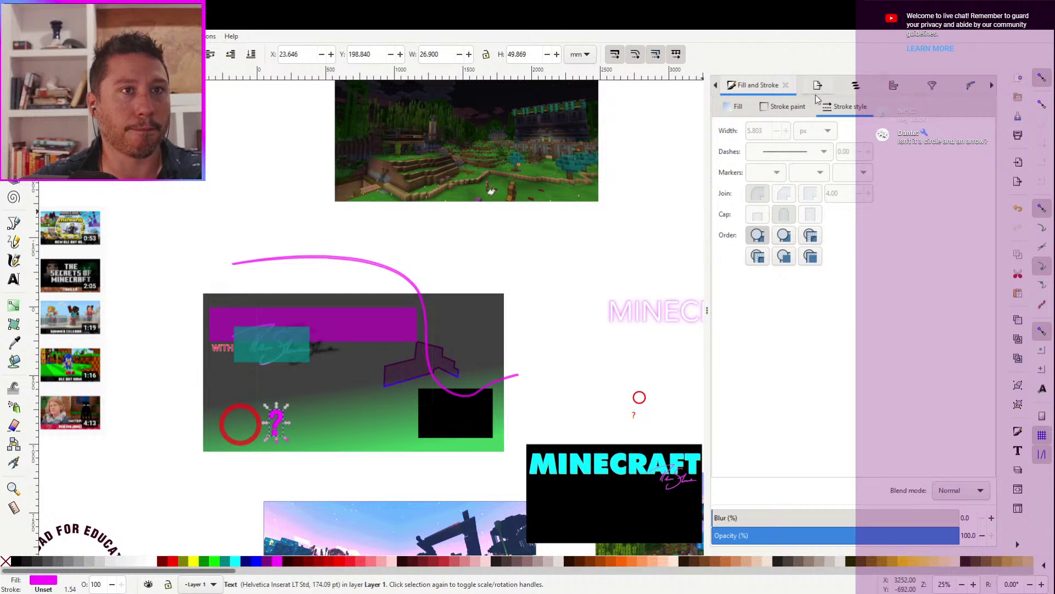
{"action": "left_click", "coordinate": [799, 108]}
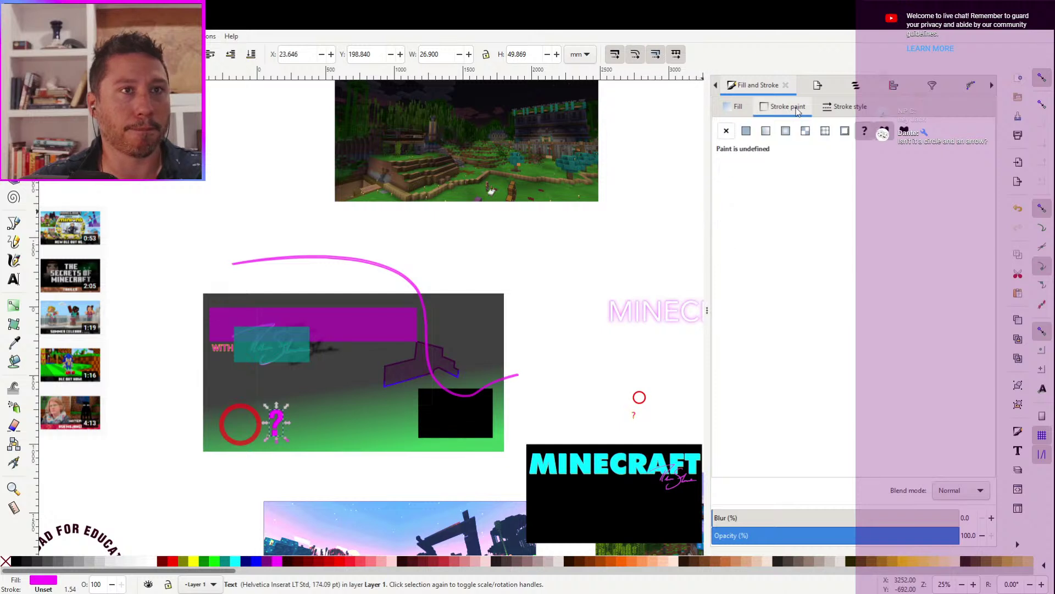
{"action": "left_click", "coordinate": [739, 109]}
{"action": "left_click_drag", "start_coordinate": [930, 185], "coordinate": [944, 185]}
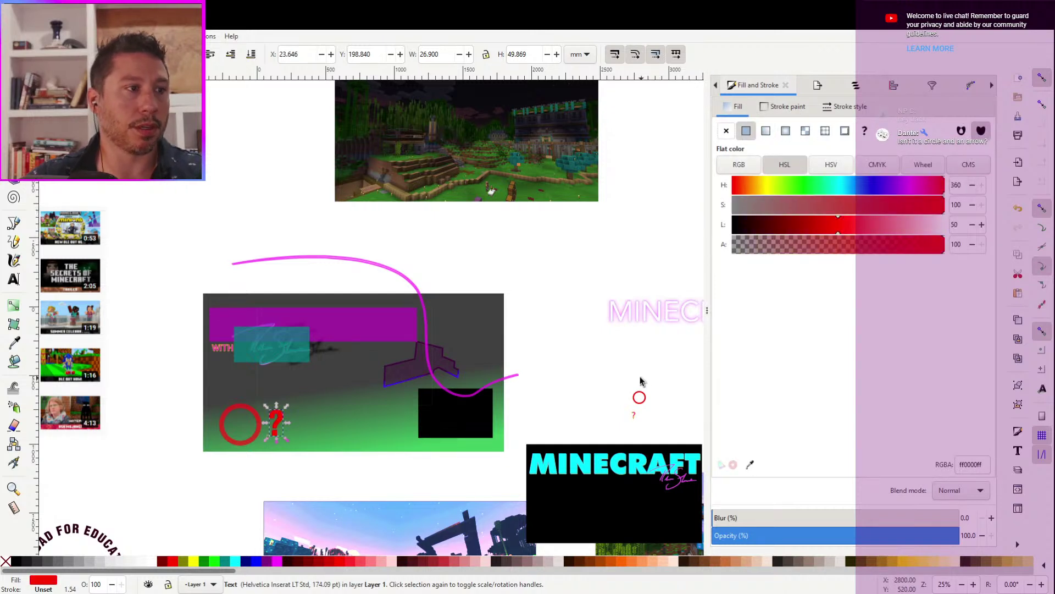
{"action": "left_click", "coordinate": [622, 353]}
{"action": "left_click", "coordinate": [277, 432]}
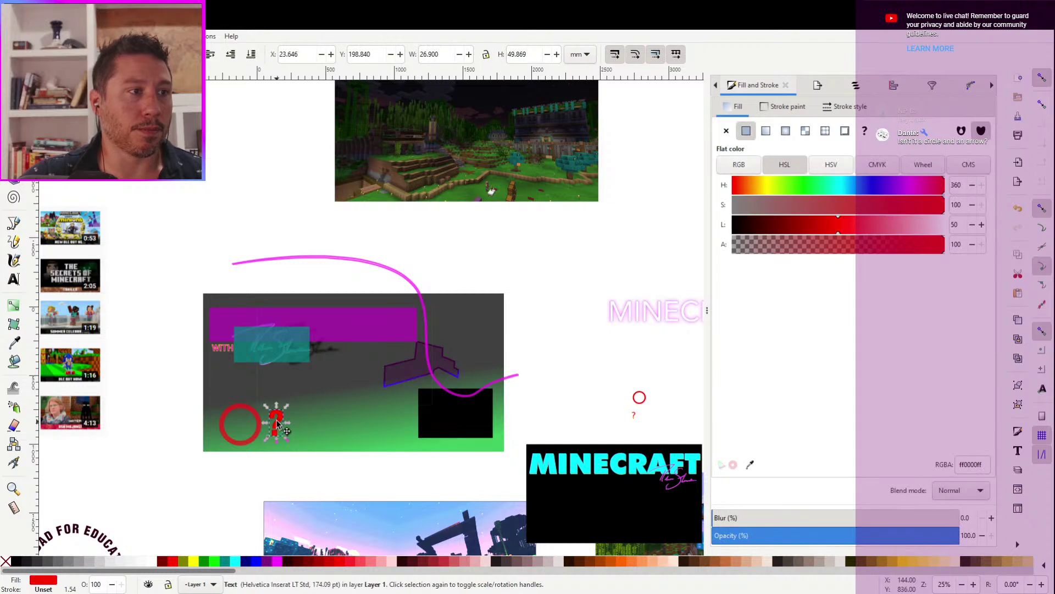
{"action": "left_click_drag", "start_coordinate": [277, 432], "coordinate": [273, 419]}
Delete the magenta curved stroke that runs across the thumbnail layout
{"action": "scroll", "coordinate": [338, 330], "scroll_direction": "down", "scroll_amount": 1}
{"action": "scroll", "coordinate": [337, 330], "scroll_direction": "right", "scroll_amount": 1}
{"action": "scroll", "coordinate": [337, 330], "scroll_direction": "down", "scroll_amount": 1}
{"action": "scroll", "coordinate": [338, 330], "scroll_direction": "right", "scroll_amount": 1}
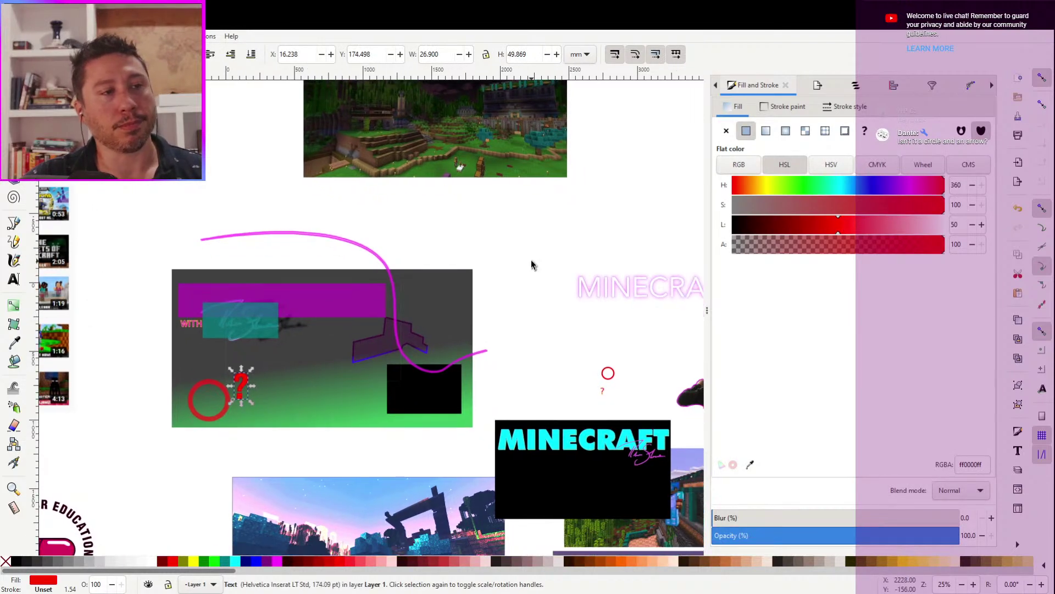
{"action": "key", "text": "Escape"}
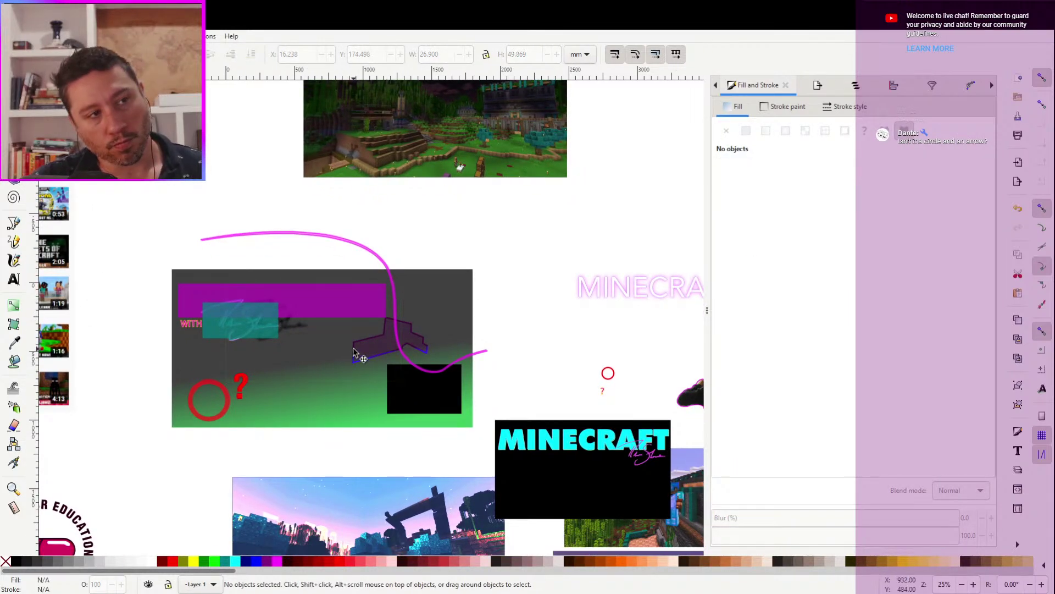
{"action": "left_click", "coordinate": [260, 237]}
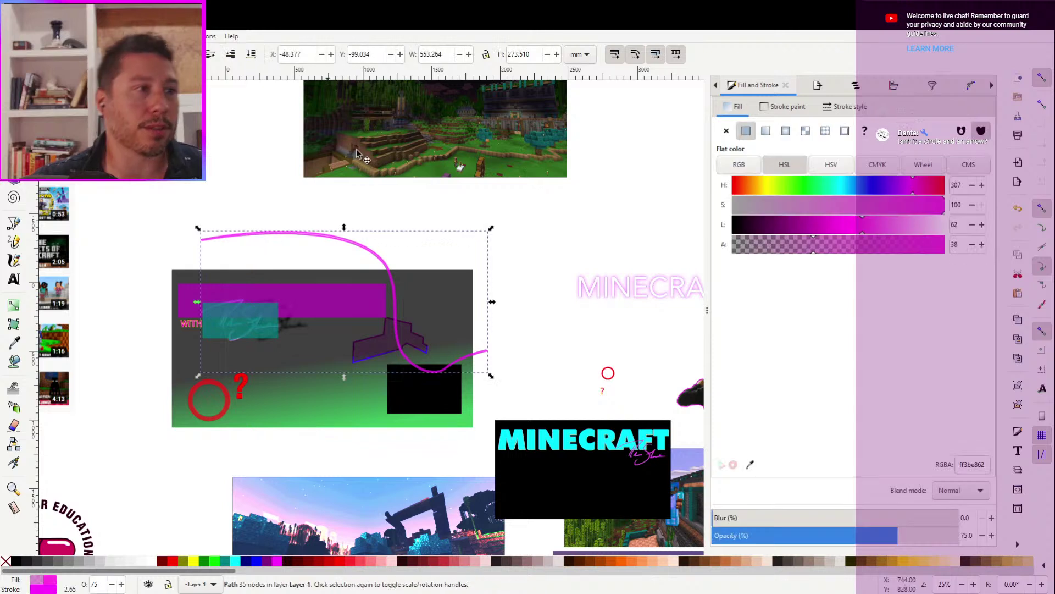
{"action": "key", "text": "Delete"}
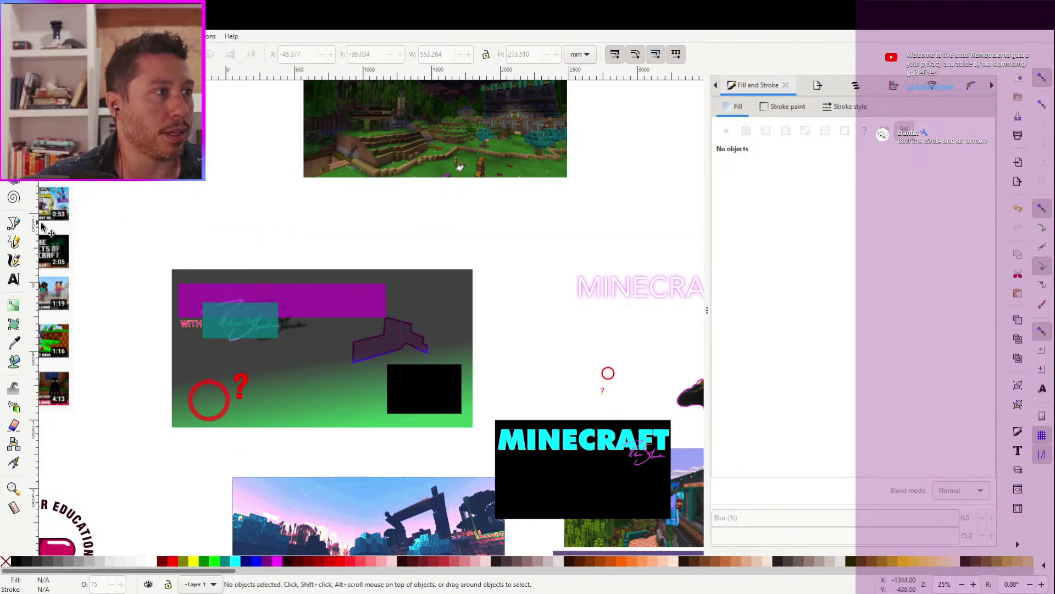
{"action": "left_click", "coordinate": [14, 261]}
{"action": "mouse_move", "coordinate": [209, 403]}
{"action": "left_mouse_down"}
{"action": "mouse_move", "coordinate": [188, 312]}
{"action": "mouse_move", "coordinate": [218, 304]}
{"action": "mouse_move", "coordinate": [528, 405]}
{"action": "left_mouse_up"}
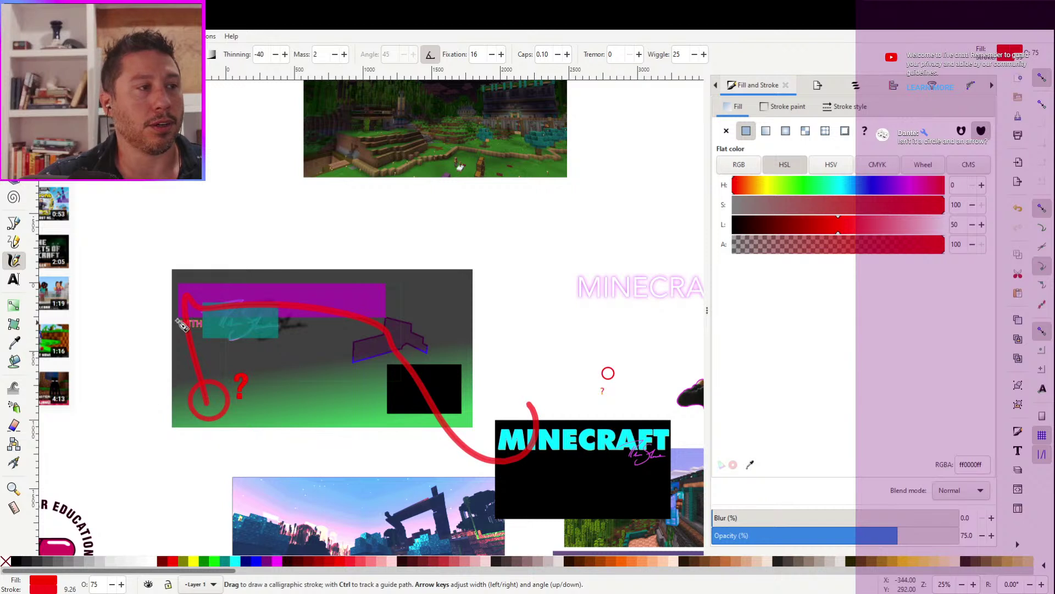
{"action": "mouse_move", "coordinate": [181, 324]}
{"action": "left_mouse_down"}
{"action": "mouse_move", "coordinate": [361, 348]}
{"action": "mouse_move", "coordinate": [428, 414]}
{"action": "mouse_move", "coordinate": [425, 435]}
{"action": "mouse_move", "coordinate": [178, 449]}
{"action": "mouse_move", "coordinate": [215, 408]}
{"action": "mouse_move", "coordinate": [192, 419]}
{"action": "left_mouse_up"}
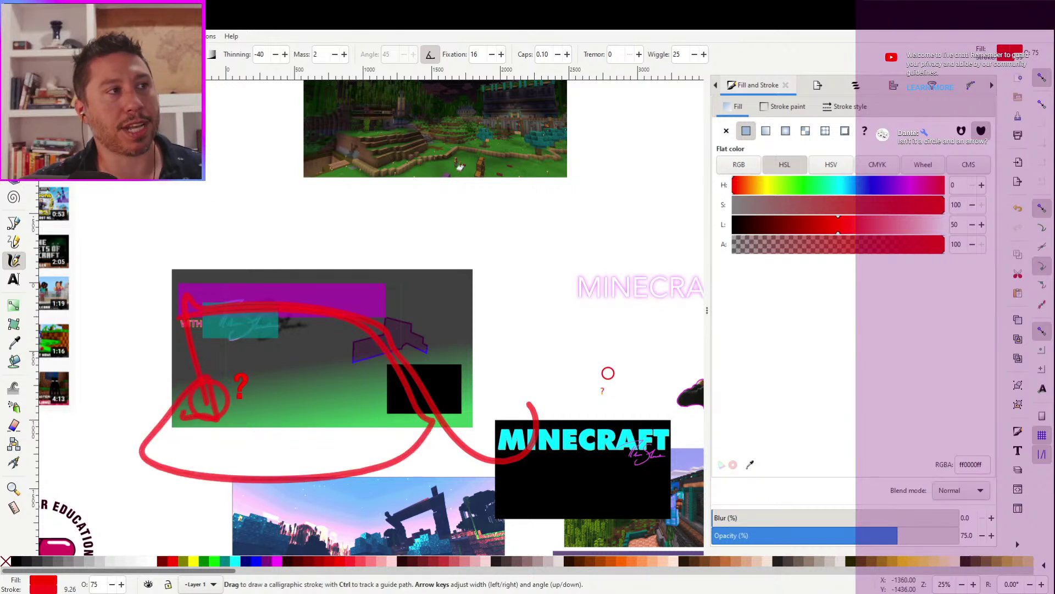
{"action": "key", "text": "s"}
{"action": "key", "text": "Delete"}
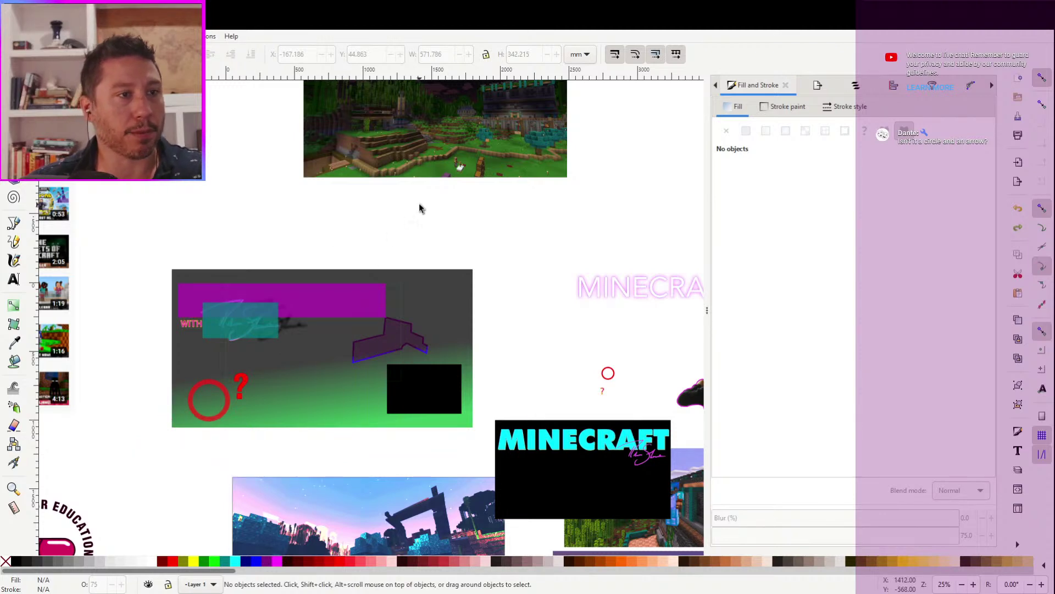
Delete the layout's gray-green background, the black rectangle, the angular purple shape and the magenta banner
{"action": "key", "text": "minus"}
{"action": "key", "text": "minus"}
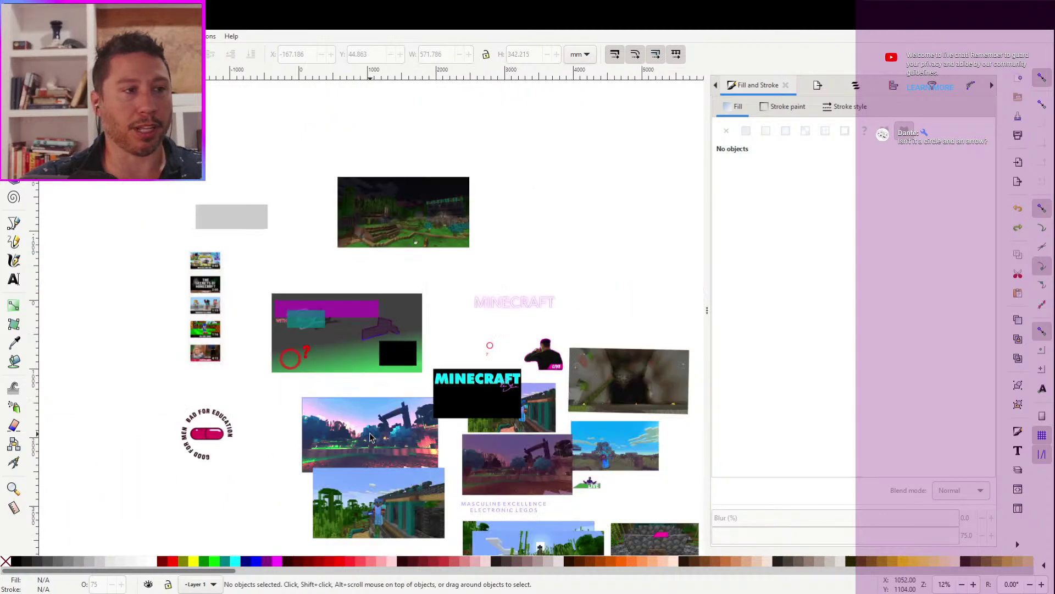
{"action": "left_click", "coordinate": [349, 372]}
{"action": "key", "text": "Delete"}
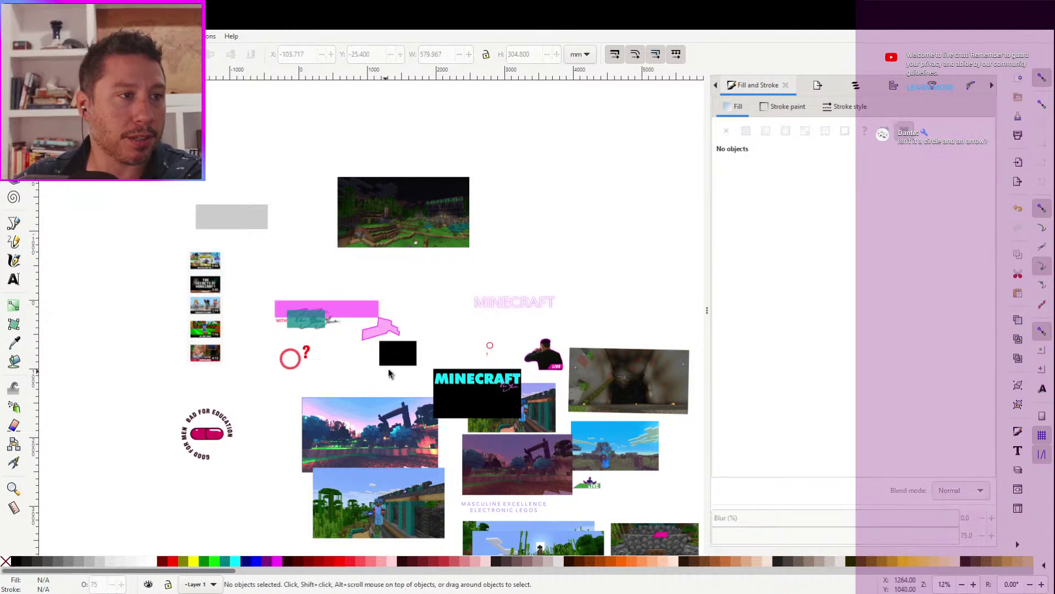
{"action": "left_click", "coordinate": [401, 357]}
{"action": "key", "text": "Delete"}
{"action": "left_click", "coordinate": [378, 334]}
{"action": "key", "text": "Delete"}
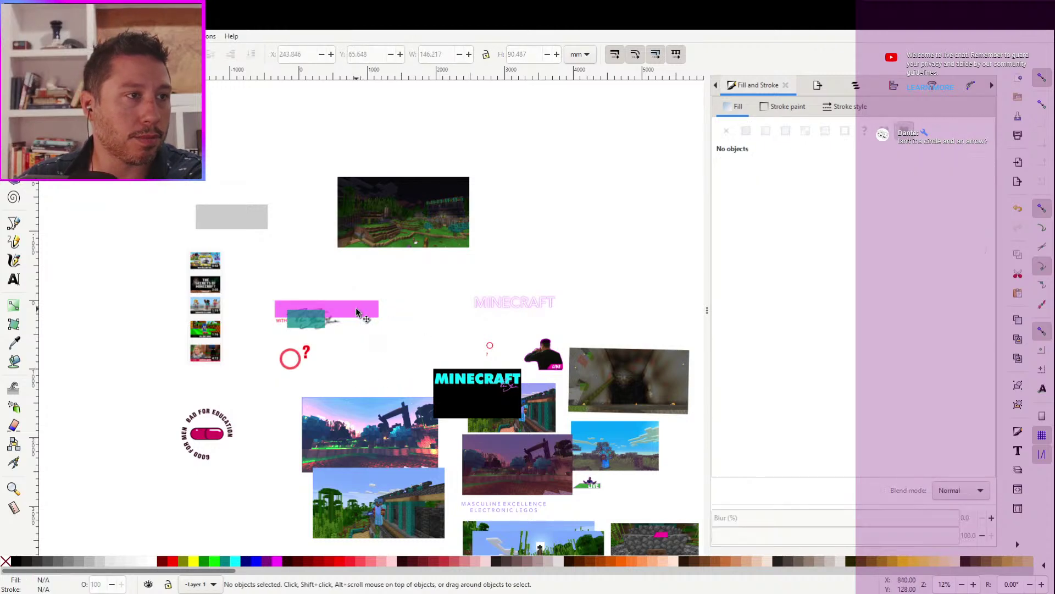
{"action": "left_click", "coordinate": [358, 311]}
{"action": "key", "text": "Delete"}
Delete the remaining magenta banner and the semi-transparent teal rectangle behind the signature
{"action": "left_click_drag", "start_coordinate": [260, 287], "coordinate": [347, 338]}
{"action": "left_click", "coordinate": [326, 323]}
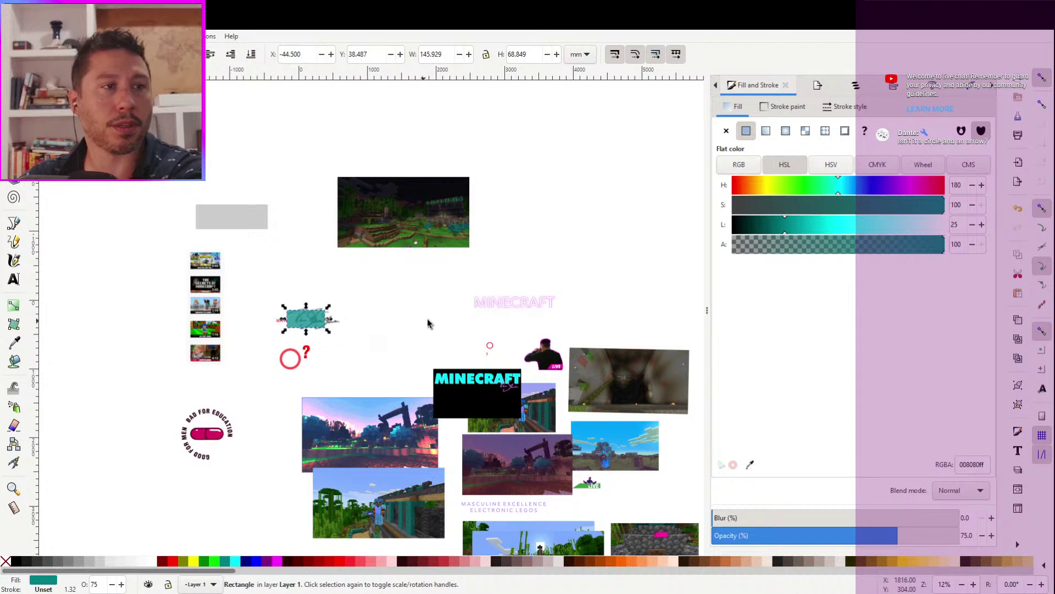
{"action": "key", "text": "Delete"}
Move the glowing MINECRAFT title from the right of the layout to the upper part of the page frame
{"action": "left_click_drag", "start_coordinate": [420, 282], "coordinate": [563, 328]}
{"action": "left_click_drag", "start_coordinate": [511, 302], "coordinate": [324, 290]}
{"action": "scroll", "coordinate": [352, 297], "scroll_direction": "up", "scroll_amount": 4}
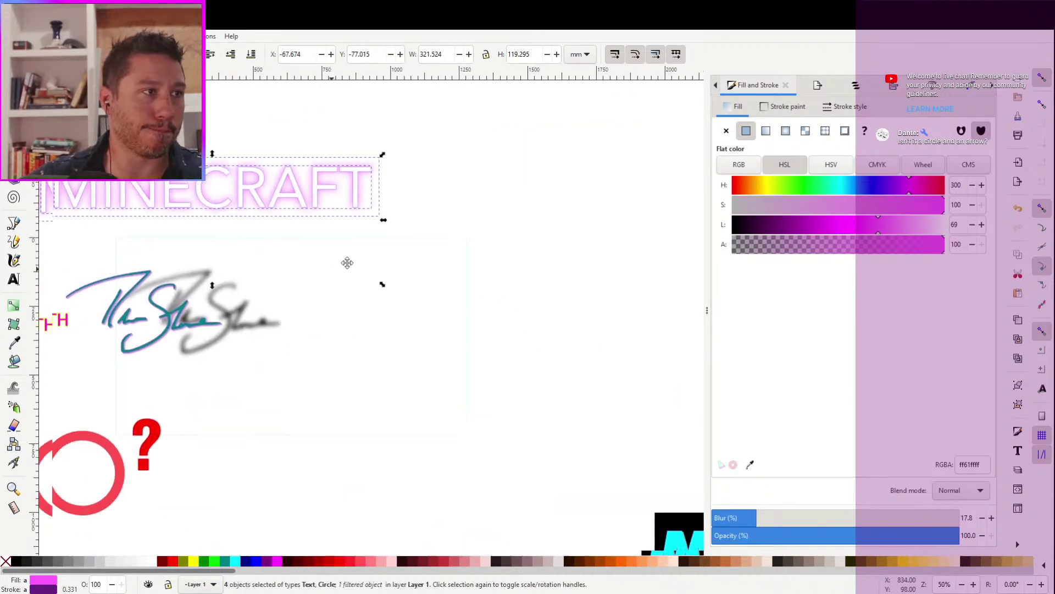
{"action": "scroll", "coordinate": [347, 263], "scroll_direction": "down", "scroll_amount": 2}
{"action": "scroll", "coordinate": [347, 263], "scroll_direction": "left", "scroll_amount": 3}
{"action": "mouse_move", "coordinate": [323, 201]}
{"action": "left_mouse_down"}
{"action": "mouse_move", "coordinate": [328, 229]}
{"action": "mouse_move", "coordinate": [345, 230]}
{"action": "left_mouse_up"}
Move the teal signature so it sits over its blurred shadow copy
{"action": "left_click", "coordinate": [199, 285], "text": "shift"}
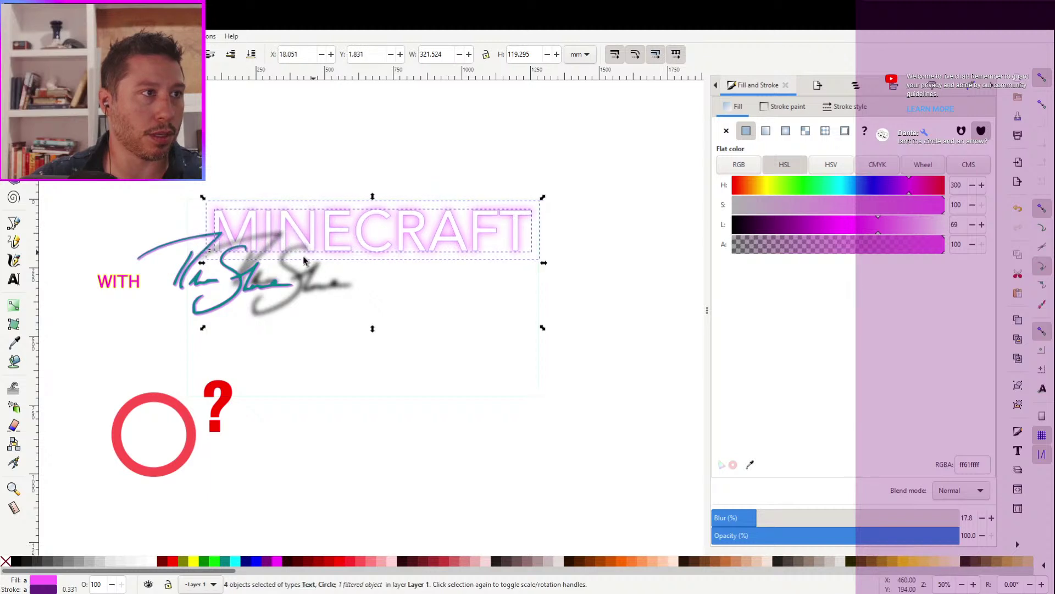
{"action": "left_click", "coordinate": [184, 274]}
{"action": "left_click_drag", "start_coordinate": [184, 273], "coordinate": [246, 273]}
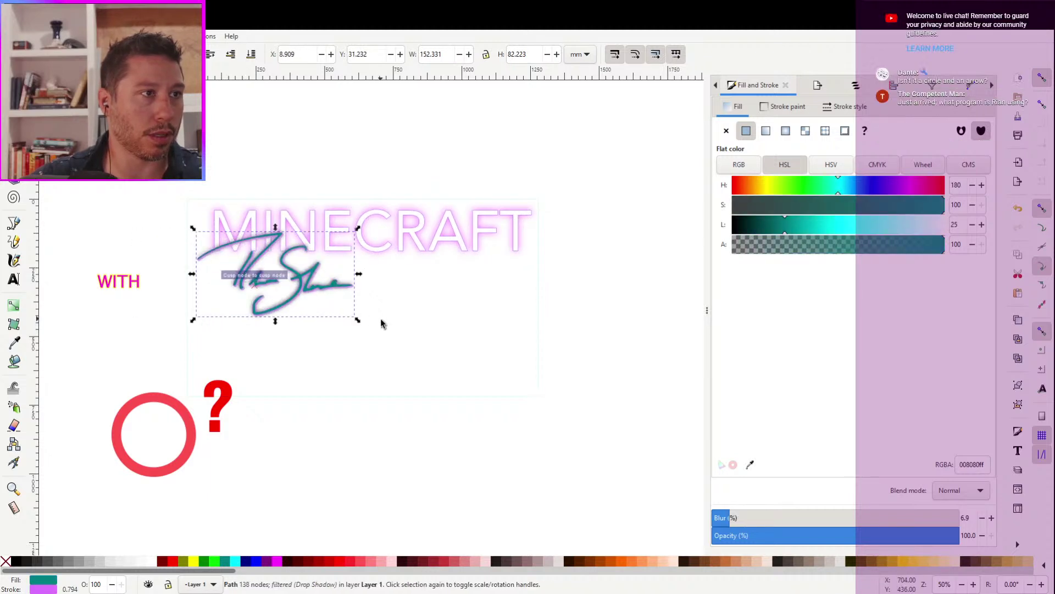
Scale down the signature with its shadows under the MINECRAFT title and place the WITH text just left of it
{"action": "left_click_drag", "start_coordinate": [392, 338], "coordinate": [176, 229]}
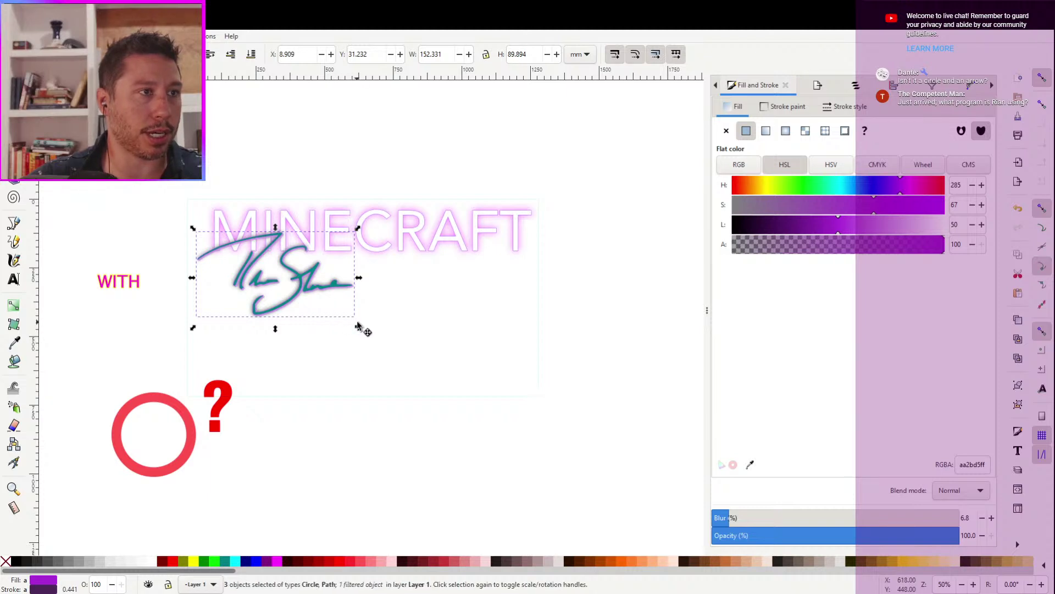
{"action": "mouse_move", "coordinate": [396, 361]}
{"action": "left_mouse_down"}
{"action": "mouse_move", "coordinate": [209, 229]}
{"action": "mouse_move", "coordinate": [172, 219]}
{"action": "left_mouse_up"}
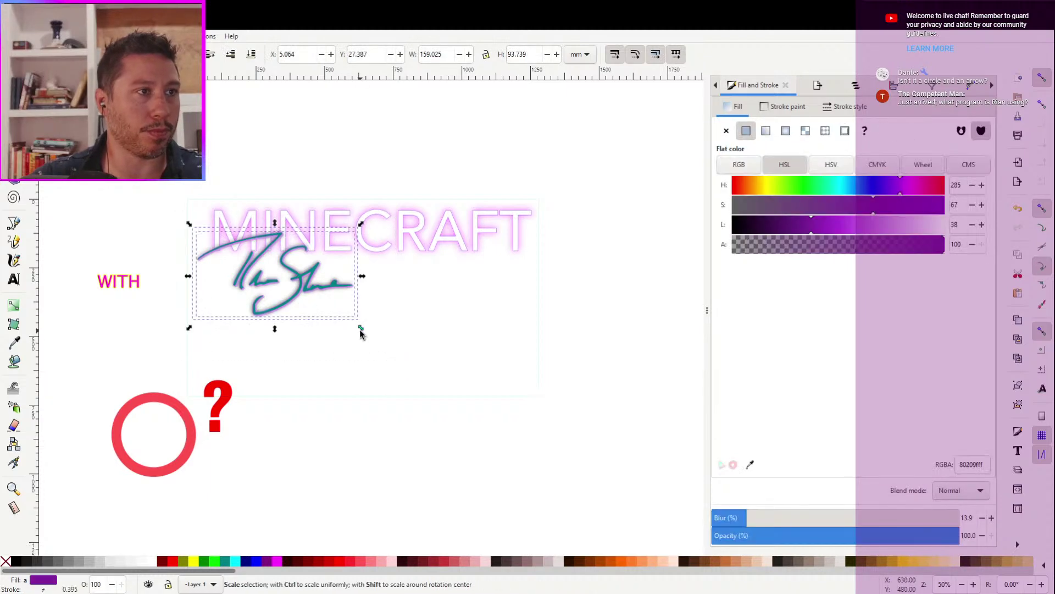
{"action": "mouse_move", "coordinate": [363, 328]}
{"action": "left_mouse_down"}
{"action": "mouse_move", "coordinate": [266, 263]}
{"action": "mouse_move", "coordinate": [304, 264]}
{"action": "left_mouse_up"}
{"action": "left_click", "coordinate": [122, 288]}
{"action": "left_click_drag", "start_coordinate": [122, 288], "coordinate": [238, 261]}
Move the red circle and question mark into the page frame below the title and tilt the question mark clockwise
{"action": "left_click_drag", "start_coordinate": [110, 377], "coordinate": [283, 521]}
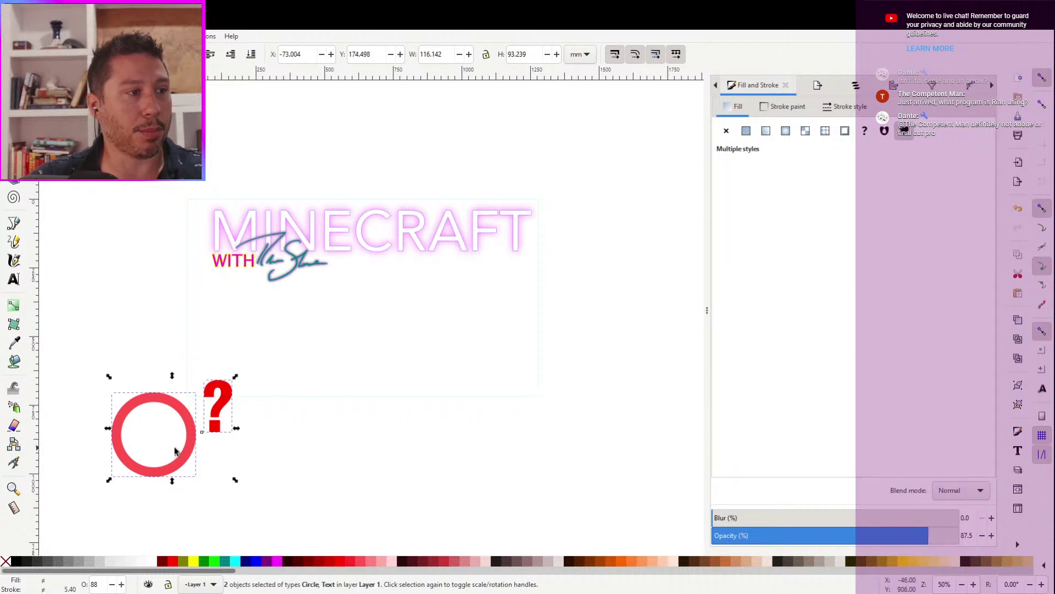
{"action": "left_click_drag", "start_coordinate": [195, 444], "coordinate": [285, 355]}
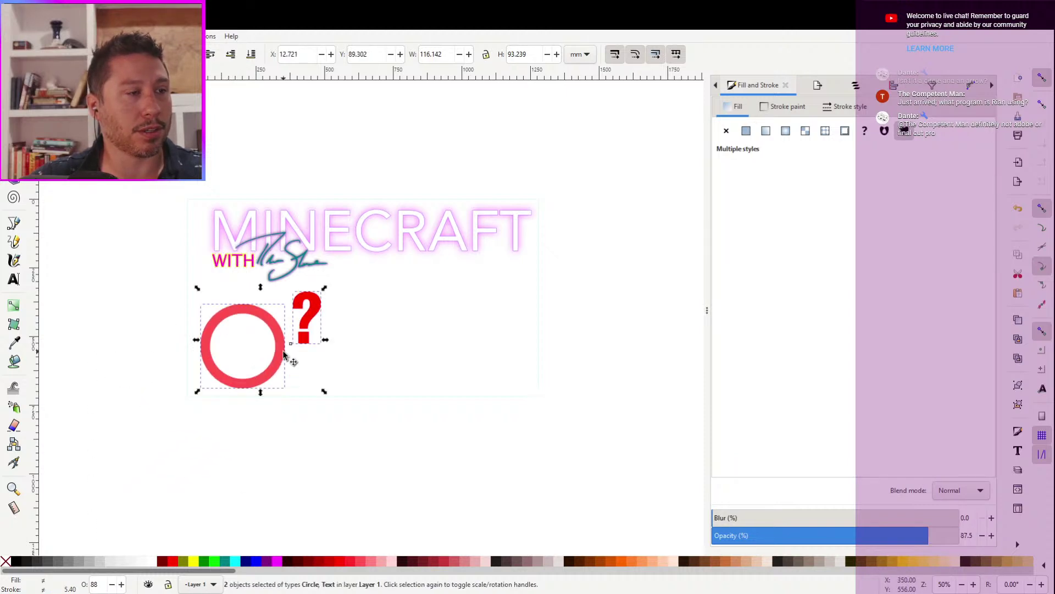
{"action": "left_click", "coordinate": [333, 335]}
{"action": "left_click", "coordinate": [307, 319]}
{"action": "left_click", "coordinate": [307, 318]}
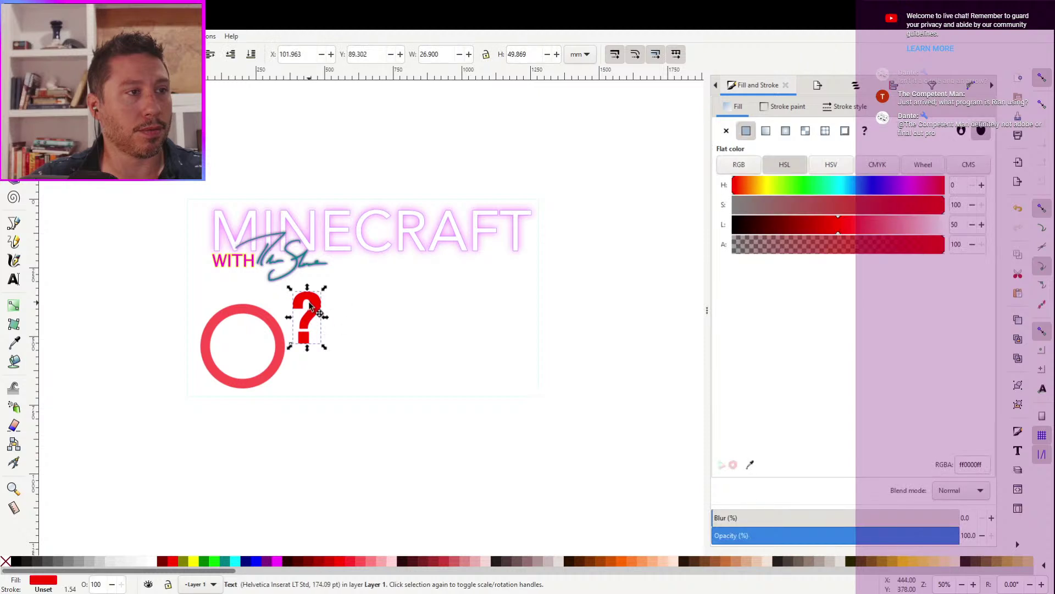
{"action": "left_click_drag", "start_coordinate": [324, 288], "coordinate": [307, 318]}
{"action": "left_click", "coordinate": [498, 364]}
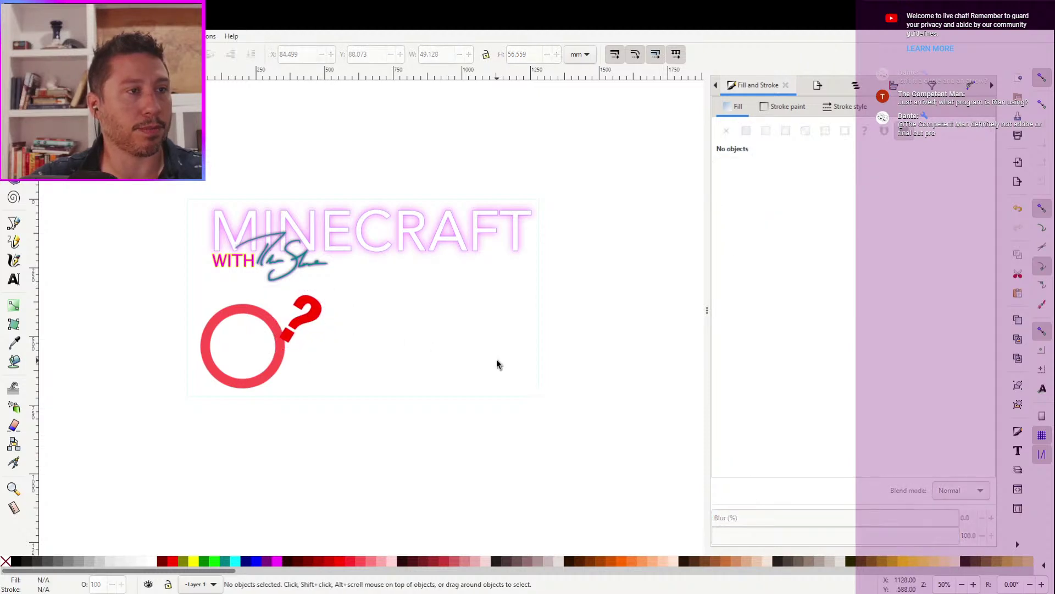
Move the dark Minecraft scene image behind the title, signature and red circle as the thumbnail background
{"action": "key", "text": "minus"}
{"action": "key", "text": "minus"}
{"action": "key", "text": "minus"}
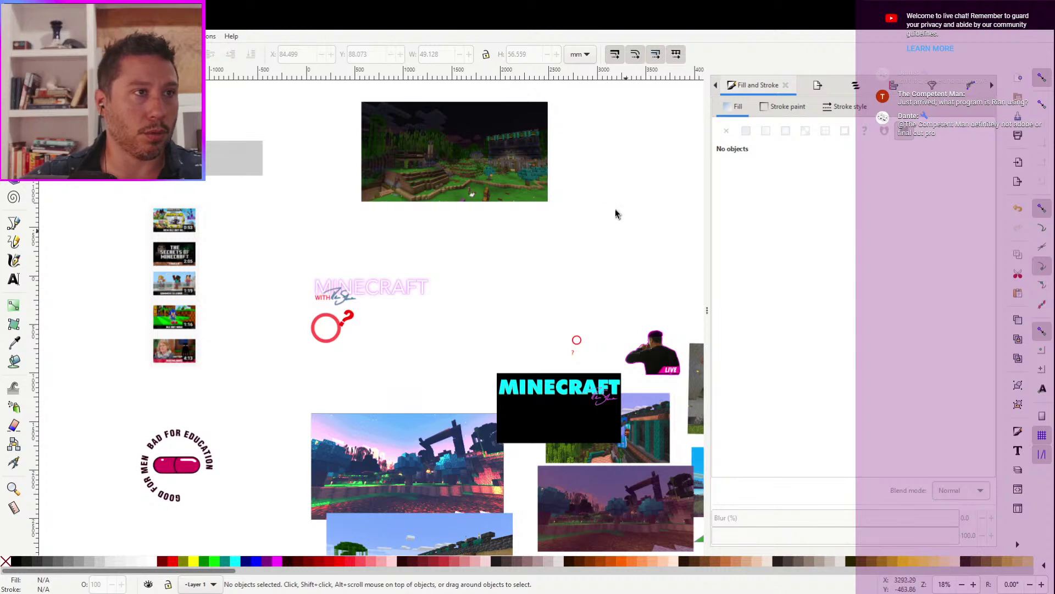
{"action": "left_click_drag", "start_coordinate": [449, 140], "coordinate": [333, 288]}
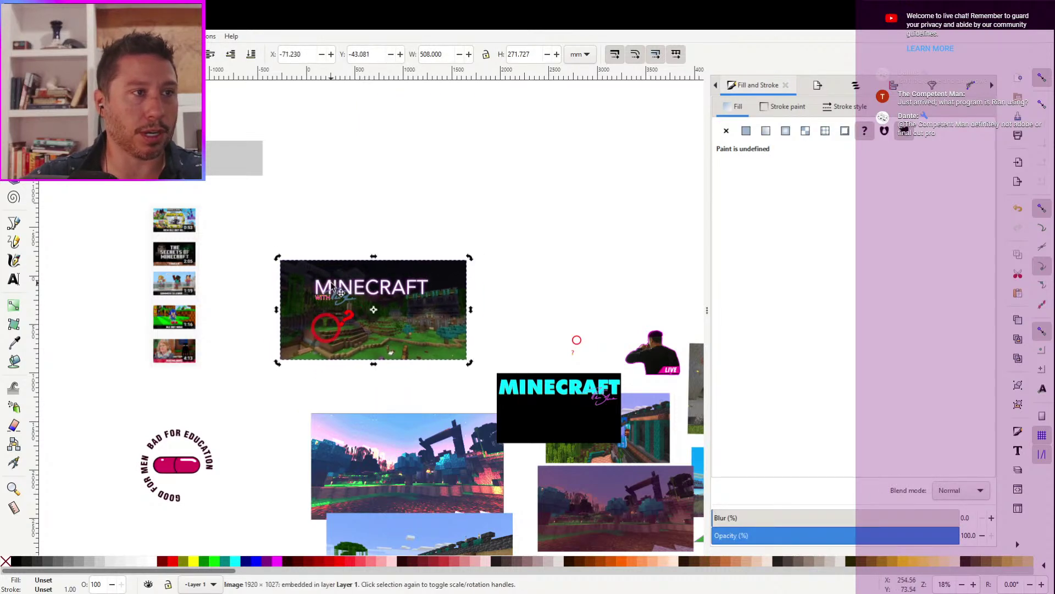
{"action": "key", "text": "plus"}
{"action": "key", "text": "plus"}
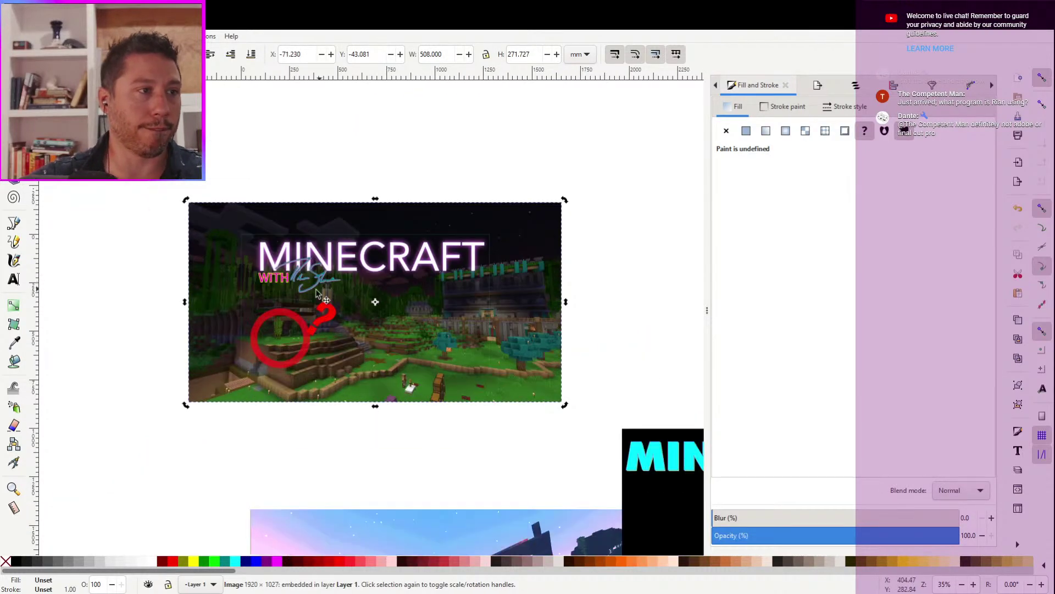
Move the red circle slightly up and place the question mark at its lower-right edge
{"action": "left_click_drag", "start_coordinate": [279, 347], "coordinate": [275, 326]}
{"action": "left_click", "coordinate": [338, 311]}
{"action": "left_click_drag", "start_coordinate": [337, 316], "coordinate": [315, 342]}
Move the dark figure with the pink LIVE badge up and left, above the black MINECRAFT thumbnail
{"action": "scroll", "coordinate": [264, 272], "scroll_direction": "down", "scroll_amount": 3}
{"action": "scroll", "coordinate": [264, 272], "scroll_direction": "right", "scroll_amount": 8}
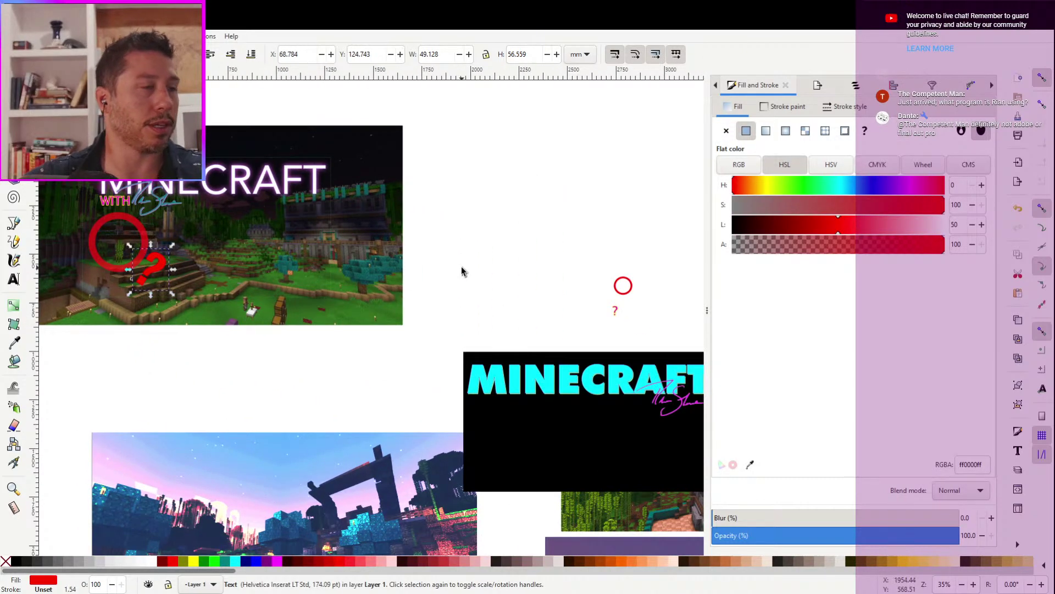
{"action": "key", "text": "minus"}
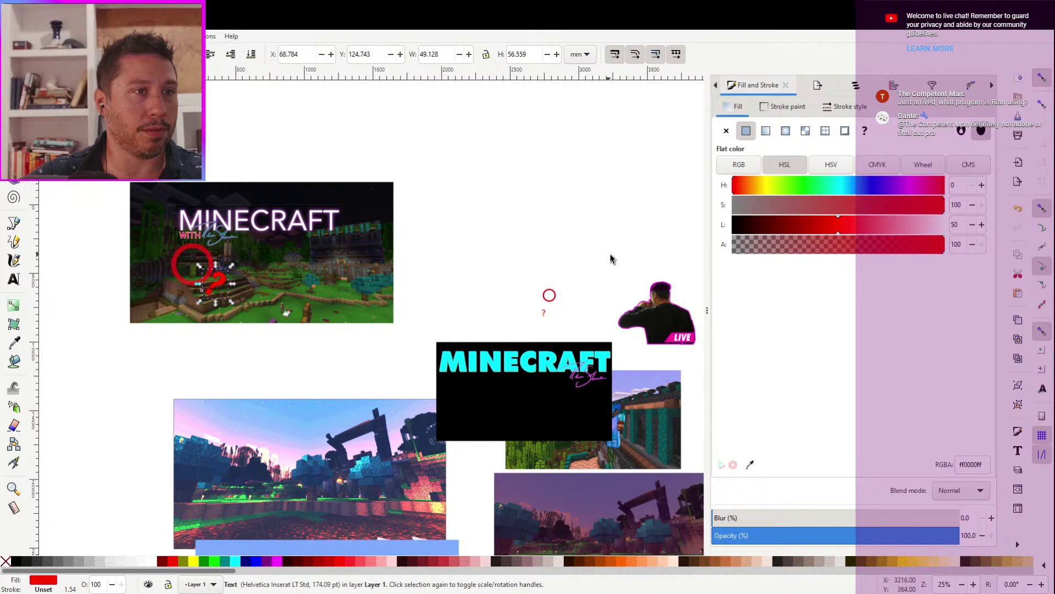
{"action": "left_click", "coordinate": [673, 329]}
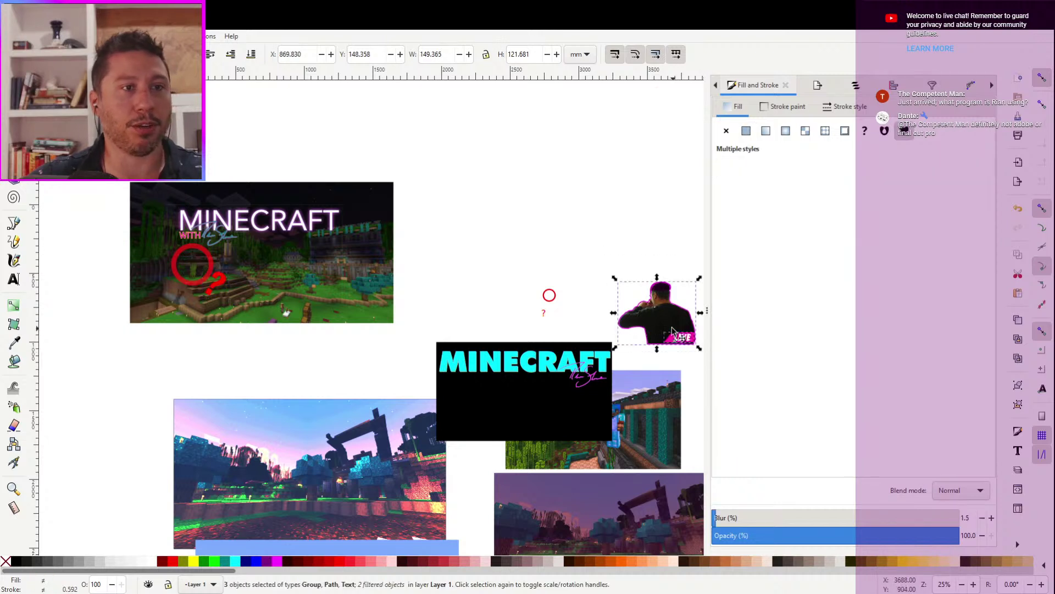
{"action": "left_click_drag", "start_coordinate": [673, 330], "coordinate": [620, 279]}
Move the seated figure with the green LIVE banner onto the lower-right corner of the dark Minecraft scene
{"action": "scroll", "coordinate": [467, 330], "scroll_direction": "down", "scroll_amount": 5}
{"action": "scroll", "coordinate": [467, 330], "scroll_direction": "right", "scroll_amount": 10}
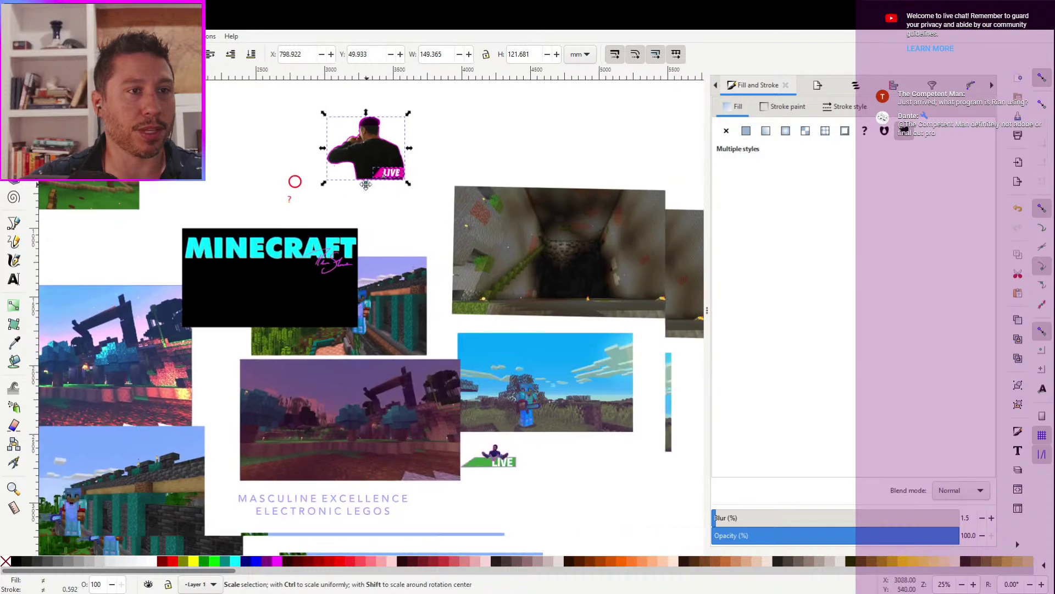
{"action": "left_click", "coordinate": [488, 448]}
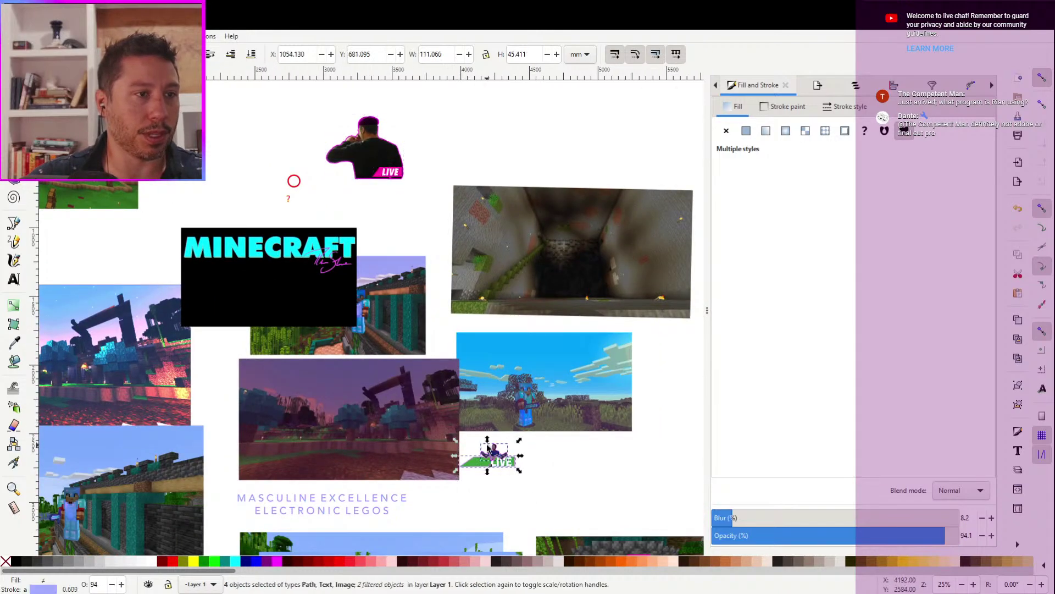
{"action": "left_click_drag", "start_coordinate": [493, 453], "coordinate": [104, 186]}
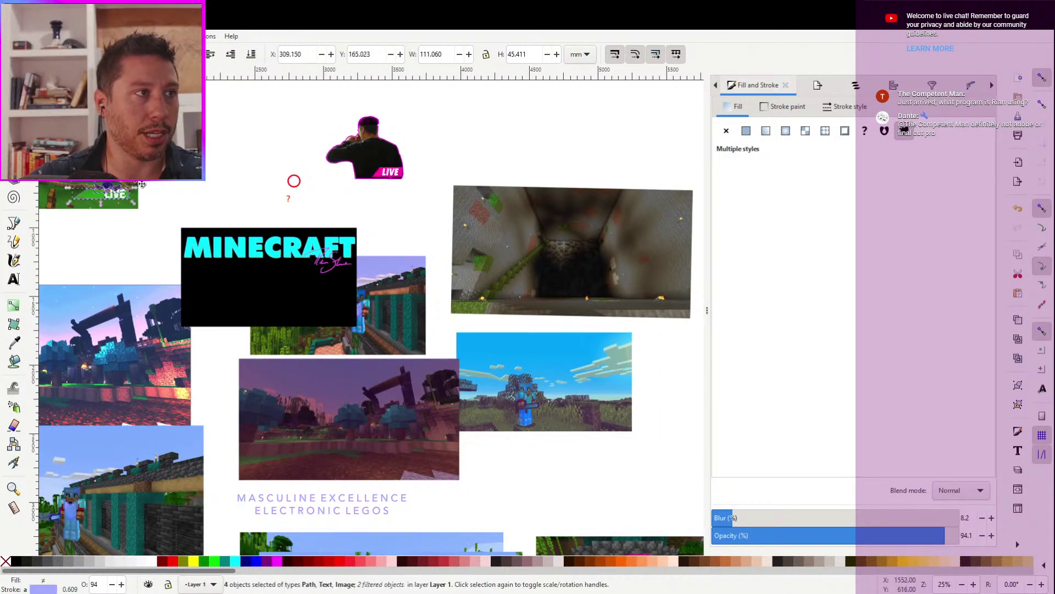
Shift the seated figure and LIVE banner up and left in the scene to about X 229.9, Y 146.7 mm
{"action": "scroll", "coordinate": [518, 246], "scroll_direction": "up", "scroll_amount": 3}
{"action": "scroll", "coordinate": [518, 247], "scroll_direction": "left", "scroll_amount": 15}
{"action": "scroll", "coordinate": [518, 247], "scroll_direction": "left", "scroll_amount": 3}
{"action": "scroll", "coordinate": [518, 247], "scroll_direction": "up", "scroll_amount": 1}
{"action": "scroll", "coordinate": [531, 238], "scroll_direction": "up", "scroll_amount": 3, "text": "ctrl"}
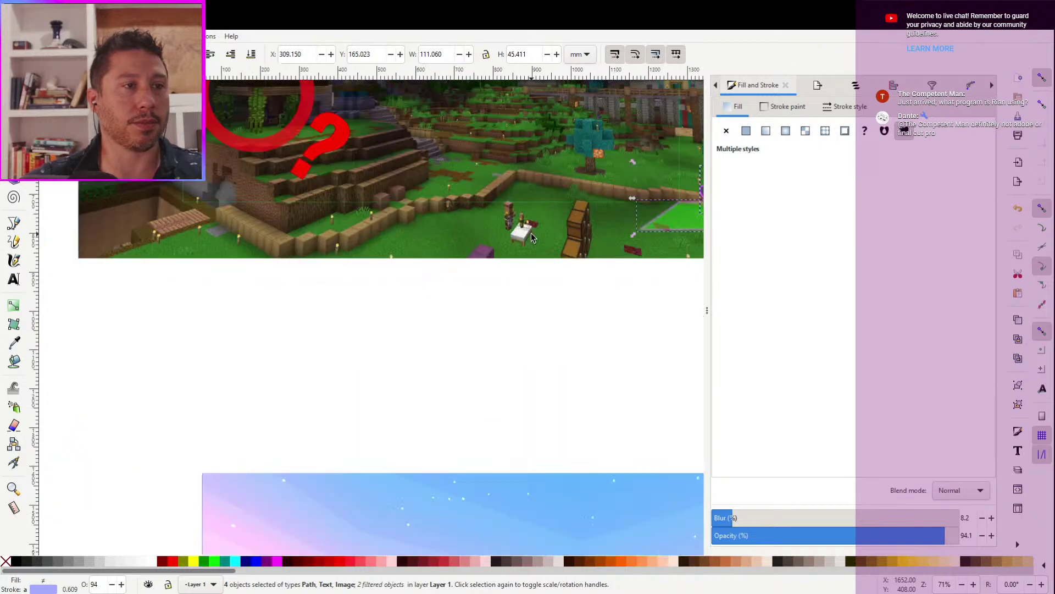
{"action": "scroll", "coordinate": [508, 311], "scroll_direction": "right", "scroll_amount": 7}
{"action": "scroll", "coordinate": [508, 311], "scroll_direction": "up", "scroll_amount": 5}
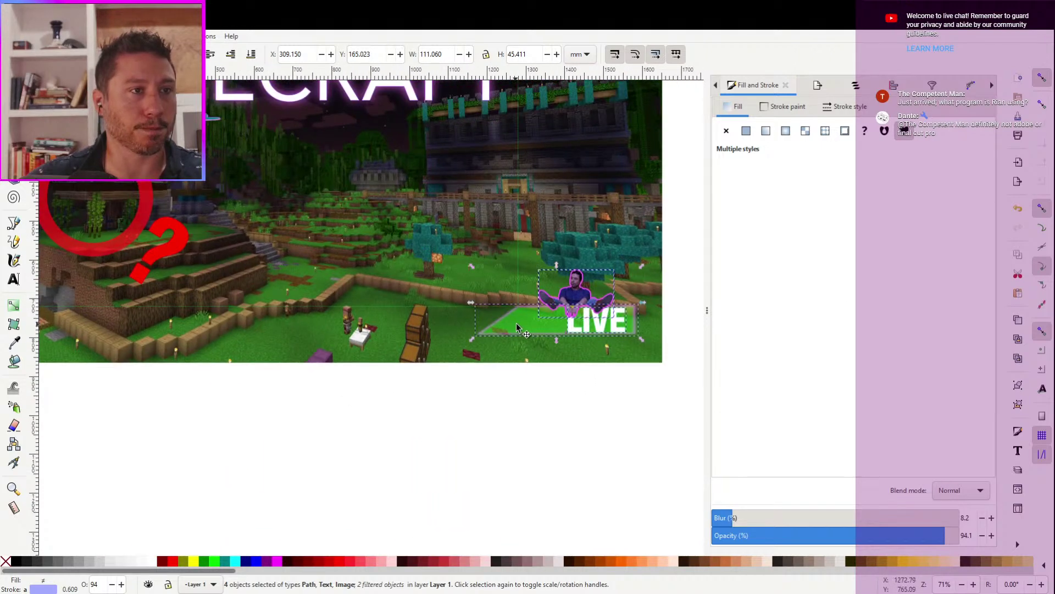
{"action": "left_click_drag", "start_coordinate": [516, 327], "coordinate": [405, 286]}
{"action": "left_click_drag", "start_coordinate": [399, 291], "coordinate": [401, 295]}
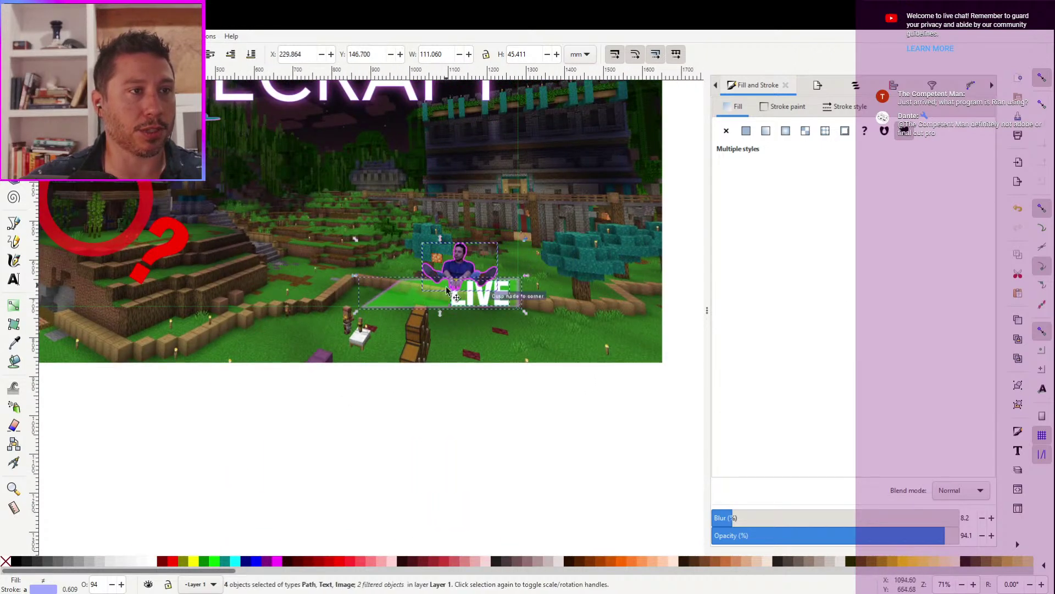
Recolor the green shape behind the LIVE text magenta (ff00ff)
{"action": "left_click", "coordinate": [466, 388]}
{"action": "left_click", "coordinate": [410, 306]}
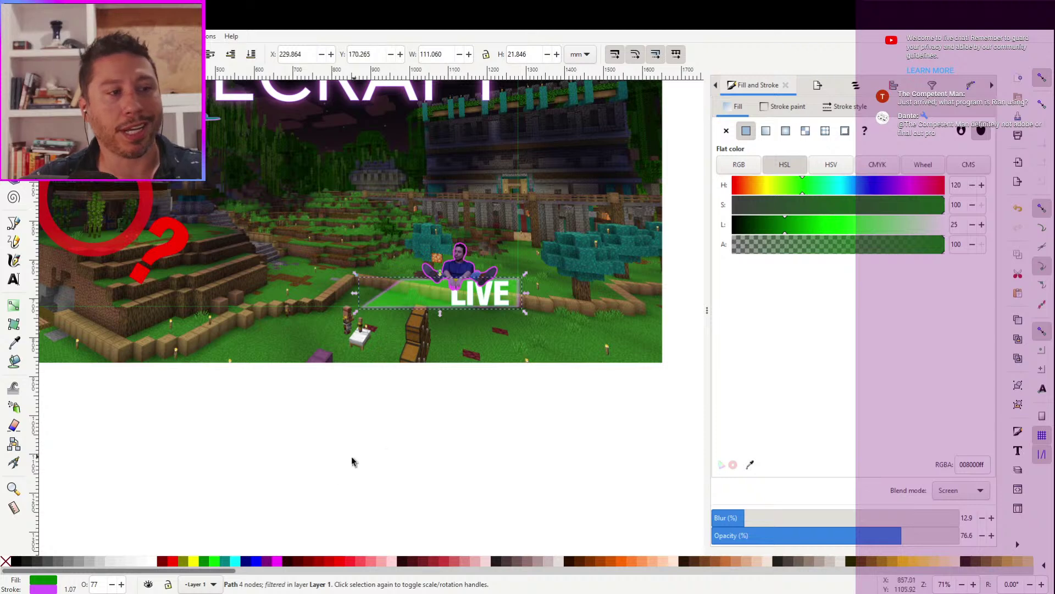
{"action": "left_click", "coordinate": [278, 561]}
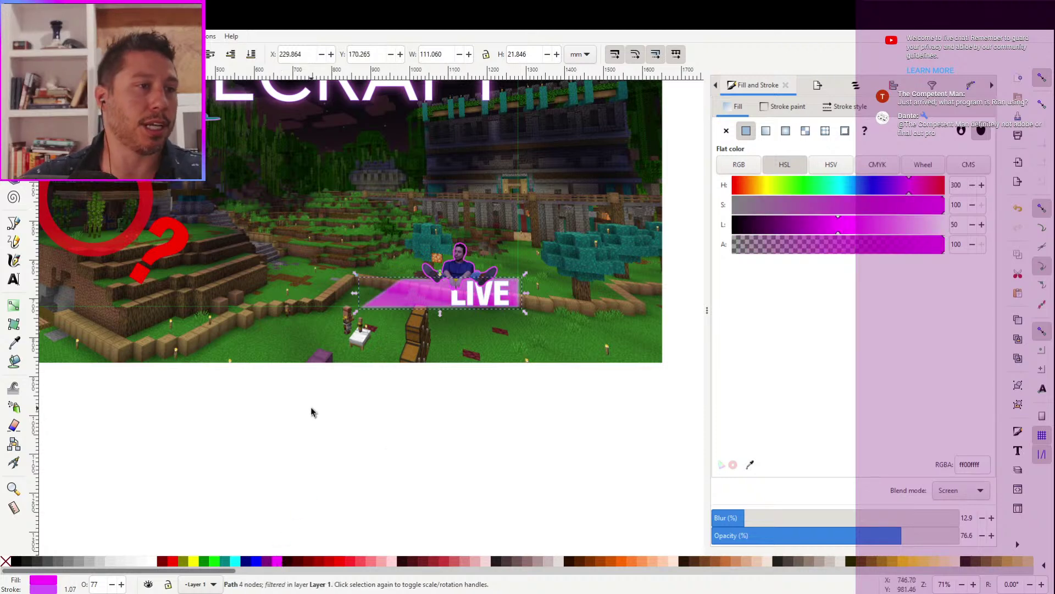
Move the red circle down and left in the scene and bring the question mark against its right edge
{"action": "key", "text": "minus"}
{"action": "key", "text": "minus"}
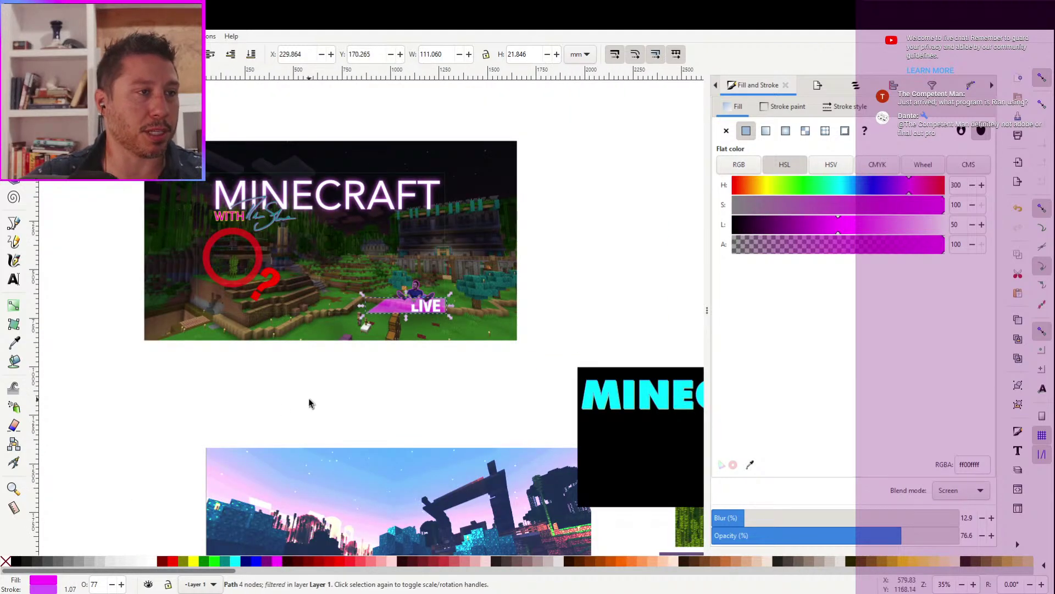
{"action": "left_click_drag", "start_coordinate": [309, 403], "coordinate": [346, 436]}
{"action": "left_click", "coordinate": [290, 318]}
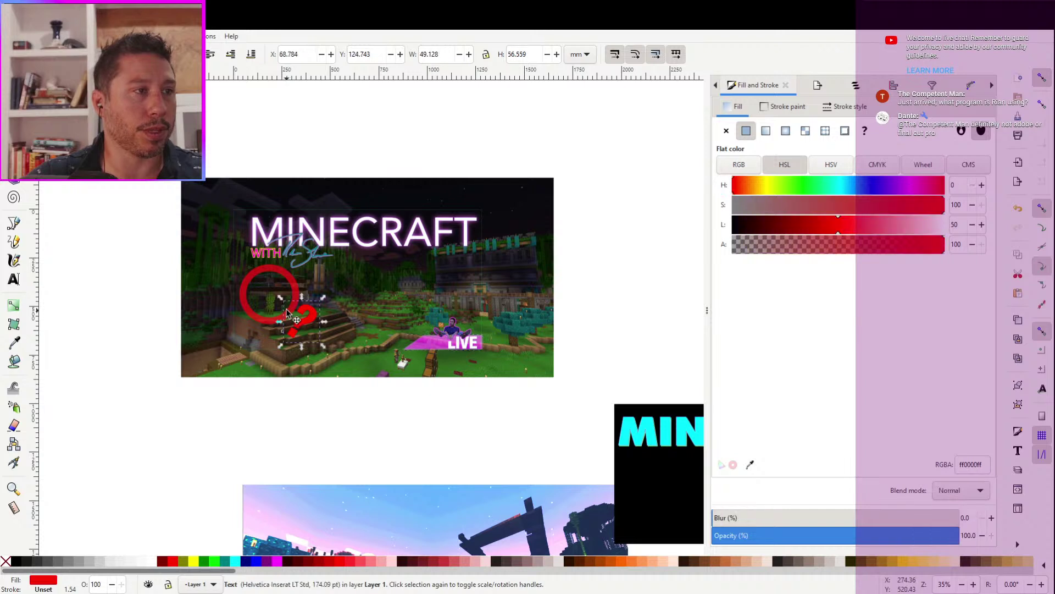
{"action": "left_click", "coordinate": [269, 320]}
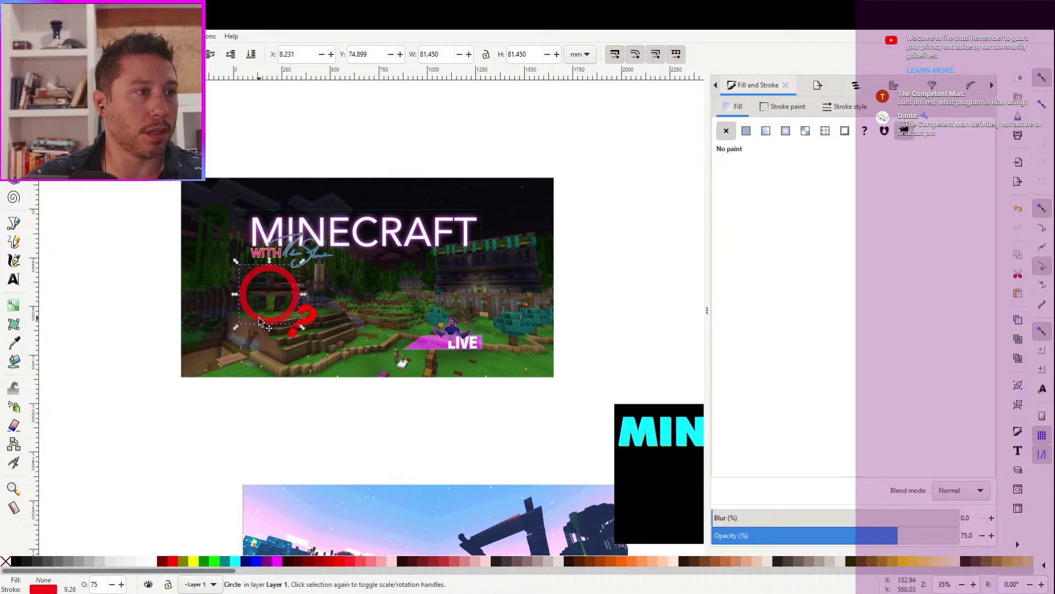
{"action": "mouse_move", "coordinate": [267, 328]}
{"action": "left_mouse_down"}
{"action": "mouse_move", "coordinate": [260, 309]}
{"action": "mouse_move", "coordinate": [249, 334]}
{"action": "mouse_move", "coordinate": [300, 324]}
{"action": "left_mouse_up"}
{"action": "left_click", "coordinate": [634, 262]}
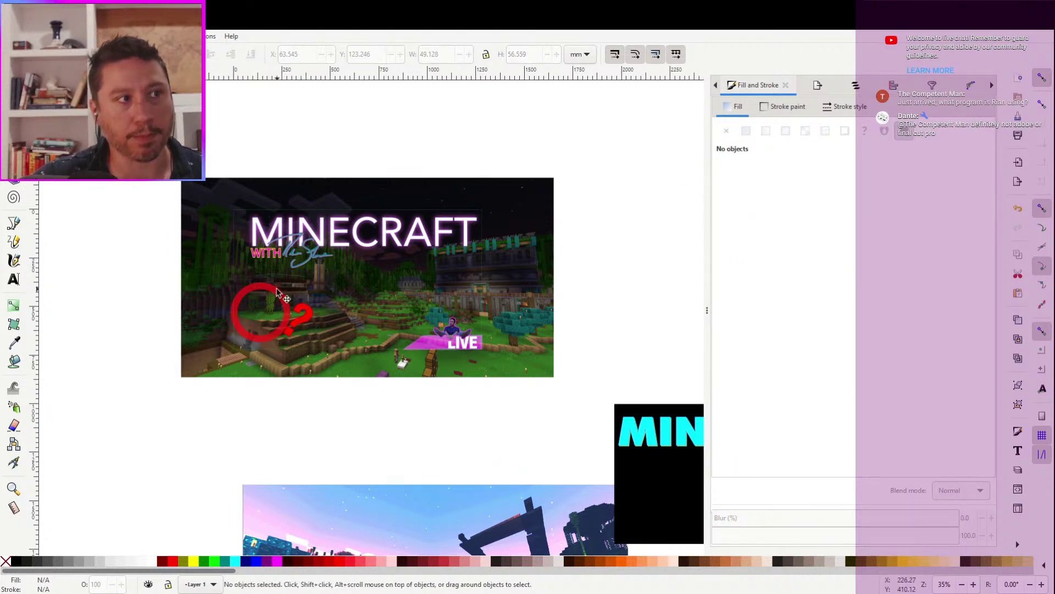
Try teal, cyan, red and magenta fills on the WITH text, then give it a light cyan fill with hue 189 (2adeff)
{"action": "left_click", "coordinate": [267, 257]}
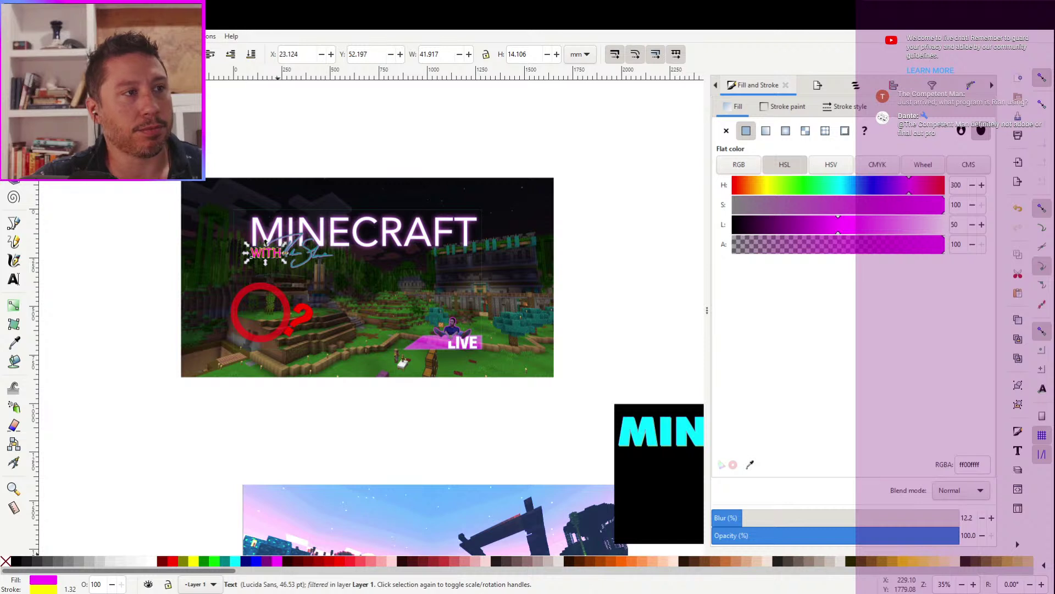
{"action": "left_click", "coordinate": [226, 561]}
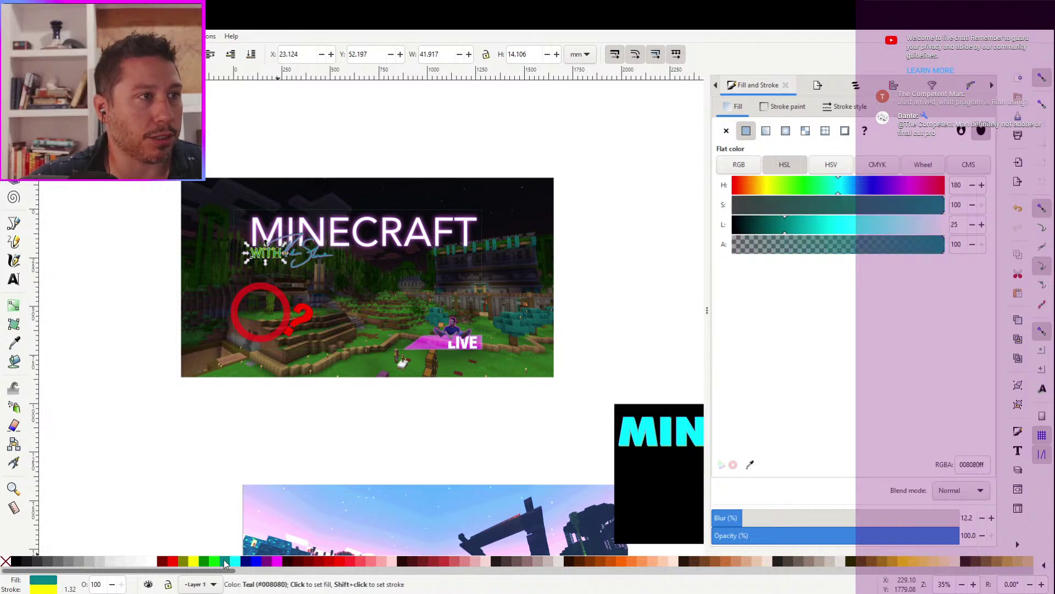
{"action": "left_click", "coordinate": [235, 561]}
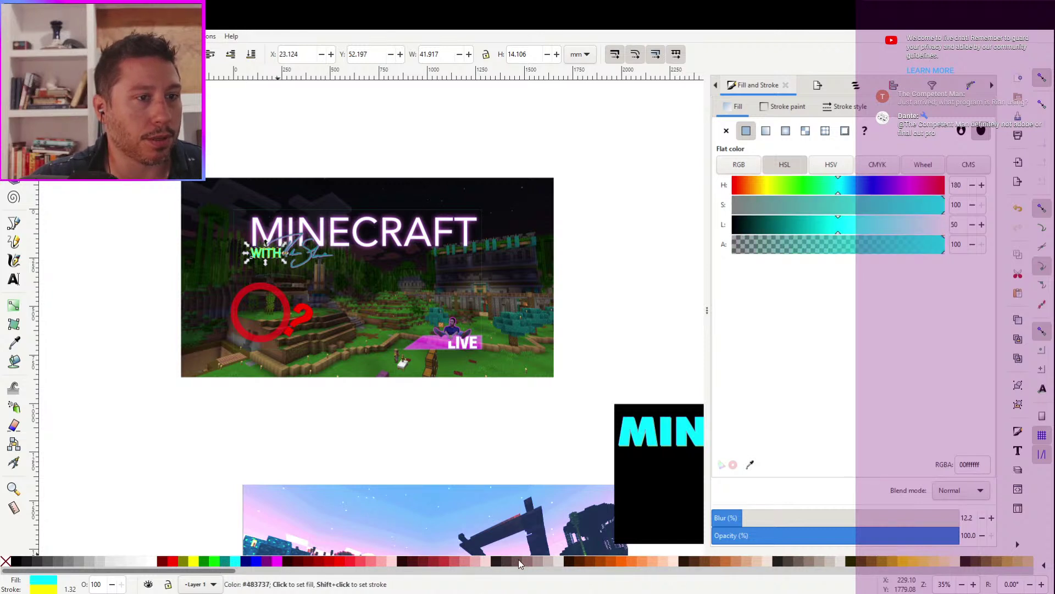
{"action": "left_click", "coordinate": [339, 561]}
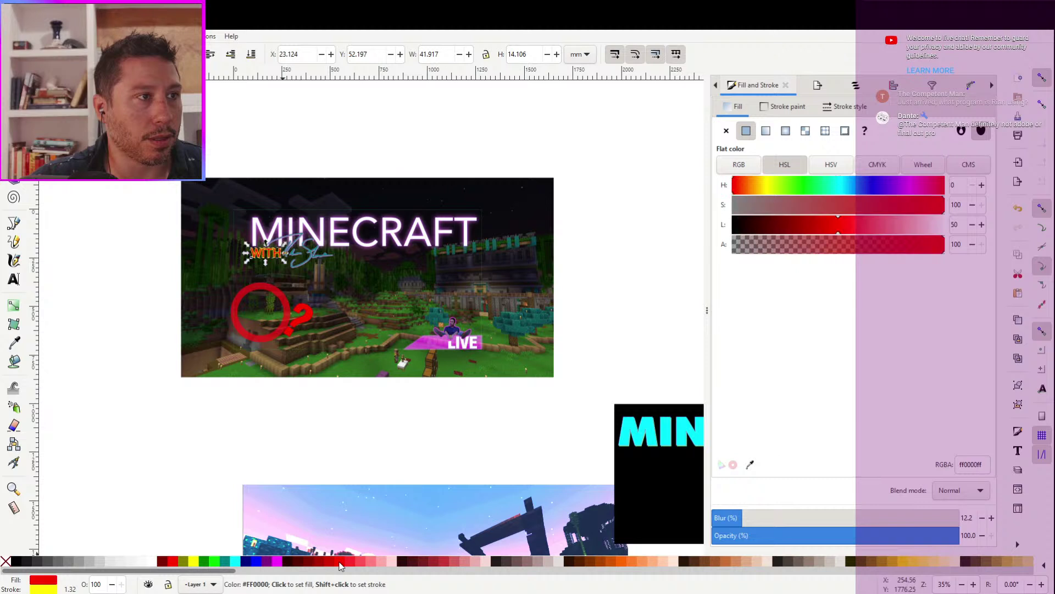
{"action": "left_click", "coordinate": [349, 562]}
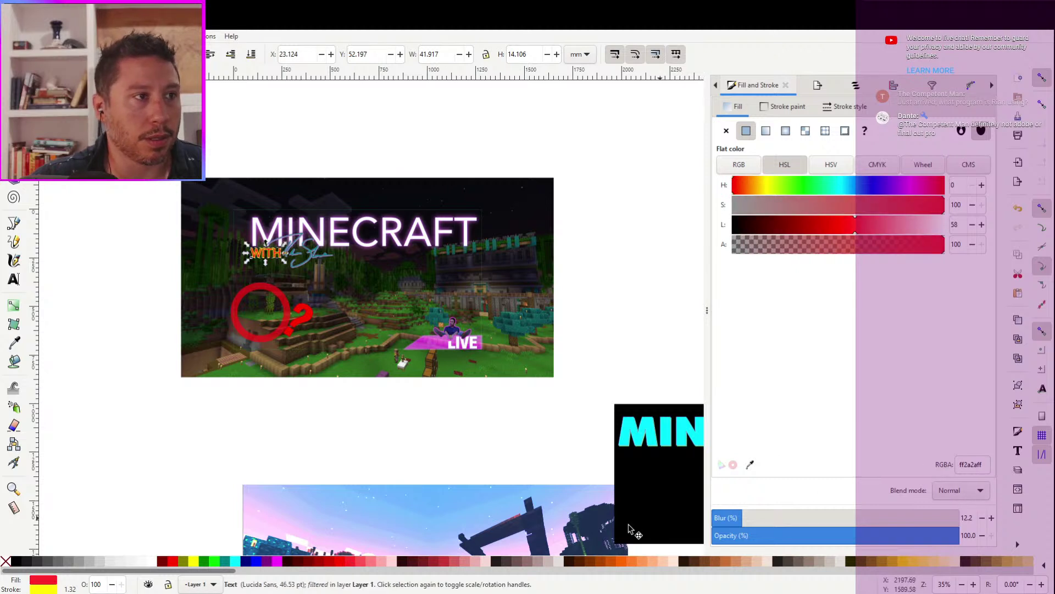
{"action": "left_click_drag", "start_coordinate": [894, 192], "coordinate": [912, 192]}
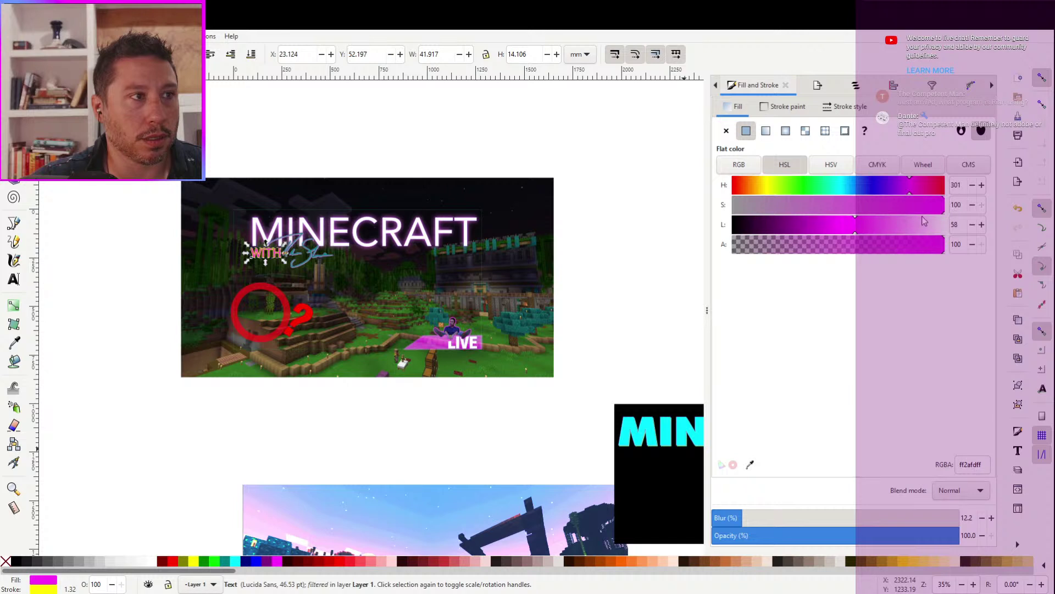
{"action": "left_click", "coordinate": [830, 188]}
{"action": "mouse_move", "coordinate": [850, 190]}
{"action": "left_mouse_down"}
{"action": "mouse_move", "coordinate": [860, 193]}
{"action": "mouse_move", "coordinate": [846, 198]}
{"action": "left_mouse_up"}
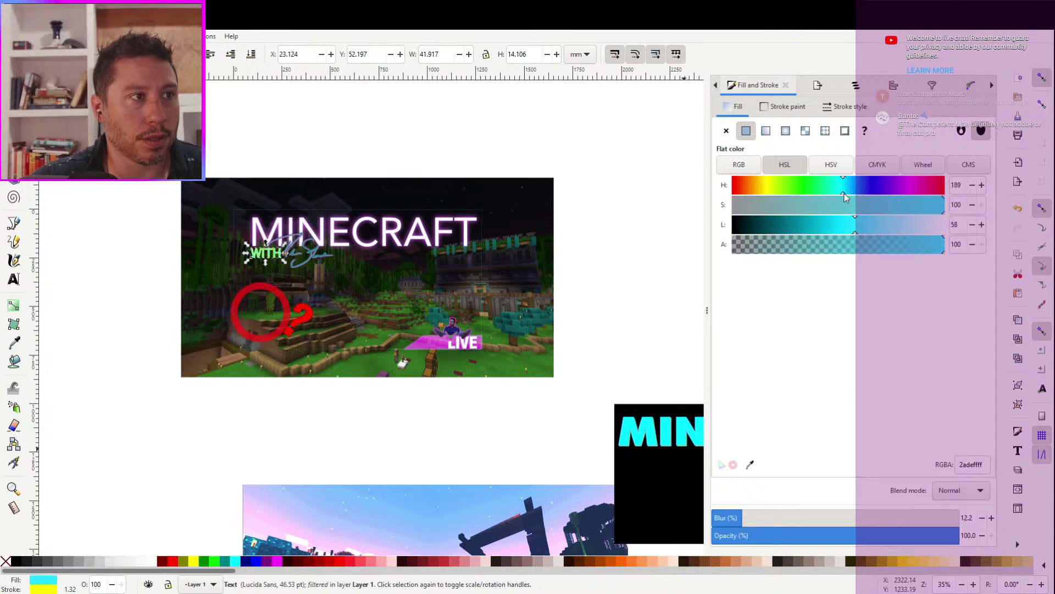
Brighten the signature's teal fill to bright cyan (12ffff) by setting its lightness to 54
{"action": "left_click", "coordinate": [328, 262]}
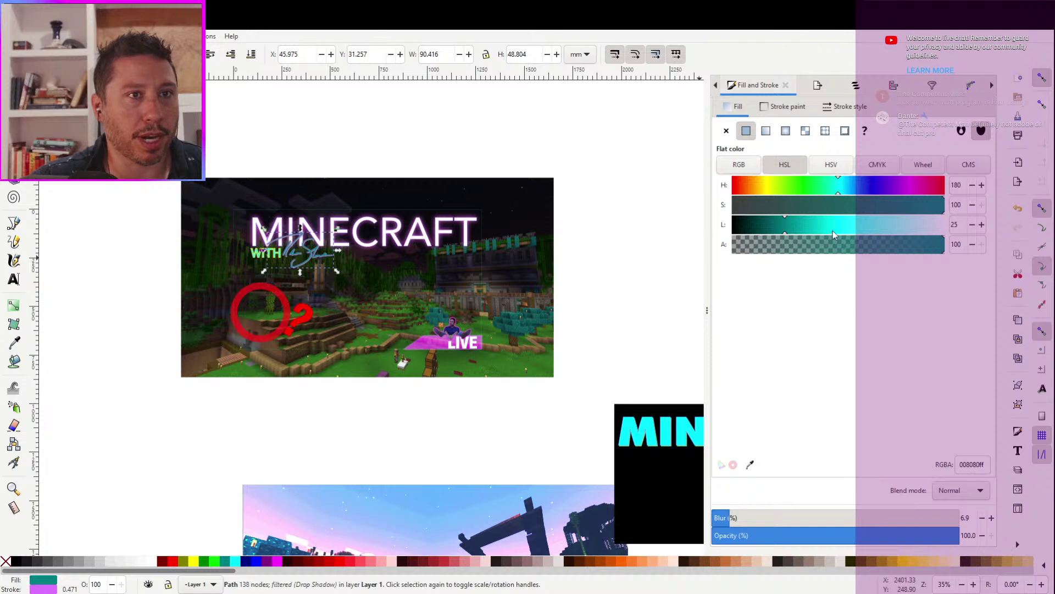
{"action": "mouse_move", "coordinate": [832, 231]}
{"action": "left_mouse_down"}
{"action": "mouse_move", "coordinate": [872, 226]}
{"action": "mouse_move", "coordinate": [847, 229]}
{"action": "left_mouse_up"}
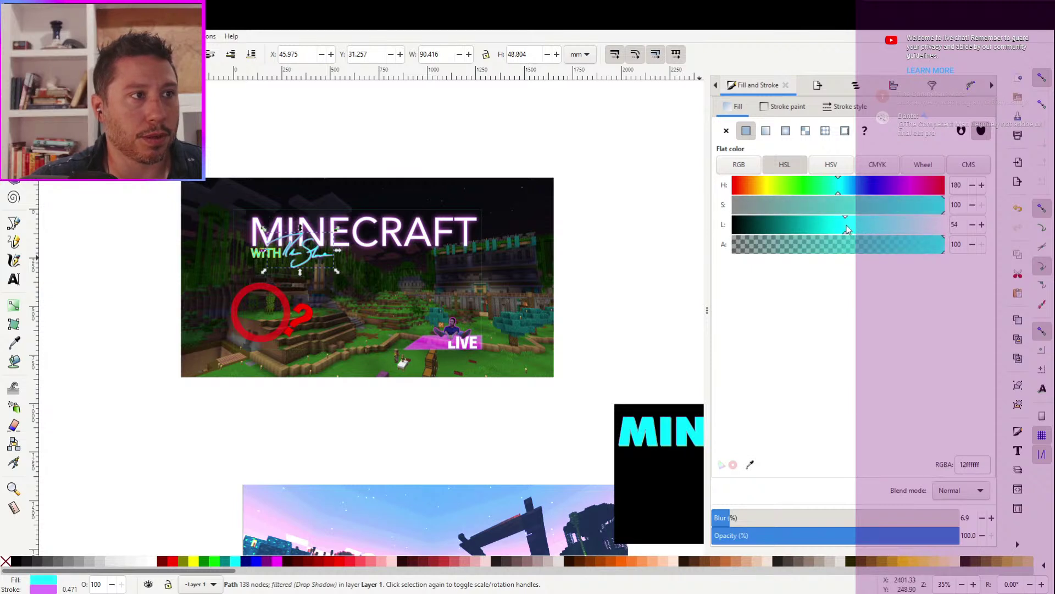
{"action": "left_click", "coordinate": [638, 301]}
{"action": "mouse_move", "coordinate": [658, 273]}
{"action": "left_mouse_down"}
{"action": "mouse_move", "coordinate": [570, 240]}
{"action": "mouse_move", "coordinate": [625, 237]}
{"action": "left_mouse_up"}
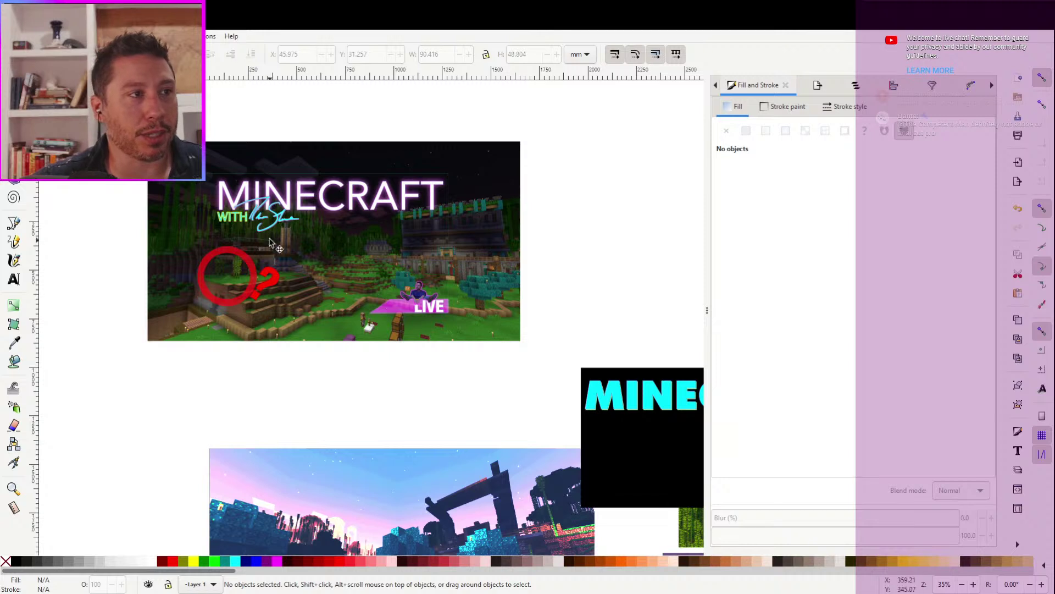
Recolor the magenta shape behind the LIVE text red by shifting its hue to the red end
{"action": "left_click", "coordinate": [253, 287]}
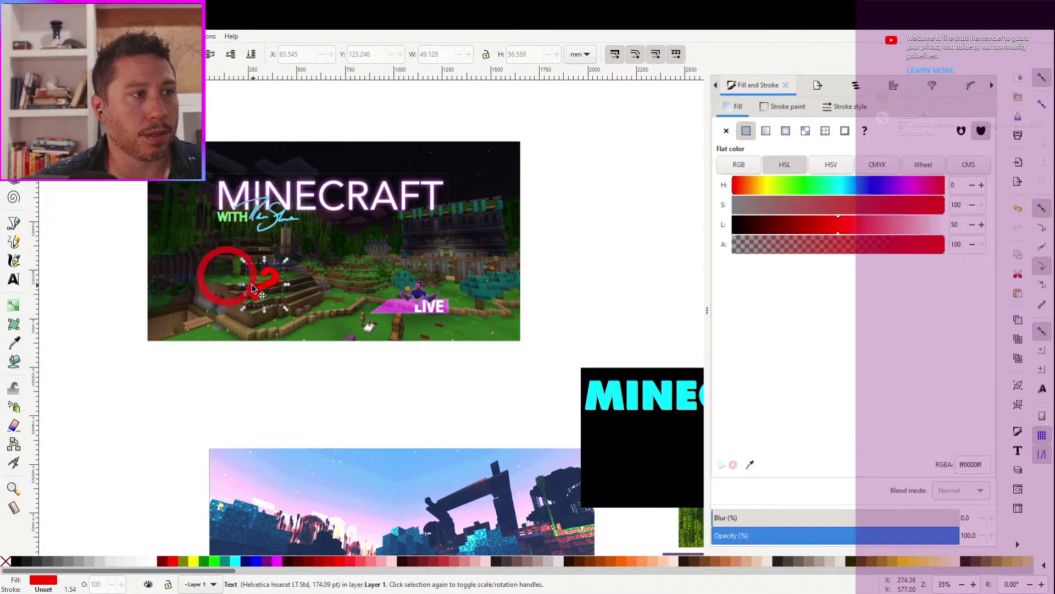
{"action": "left_click", "coordinate": [417, 308]}
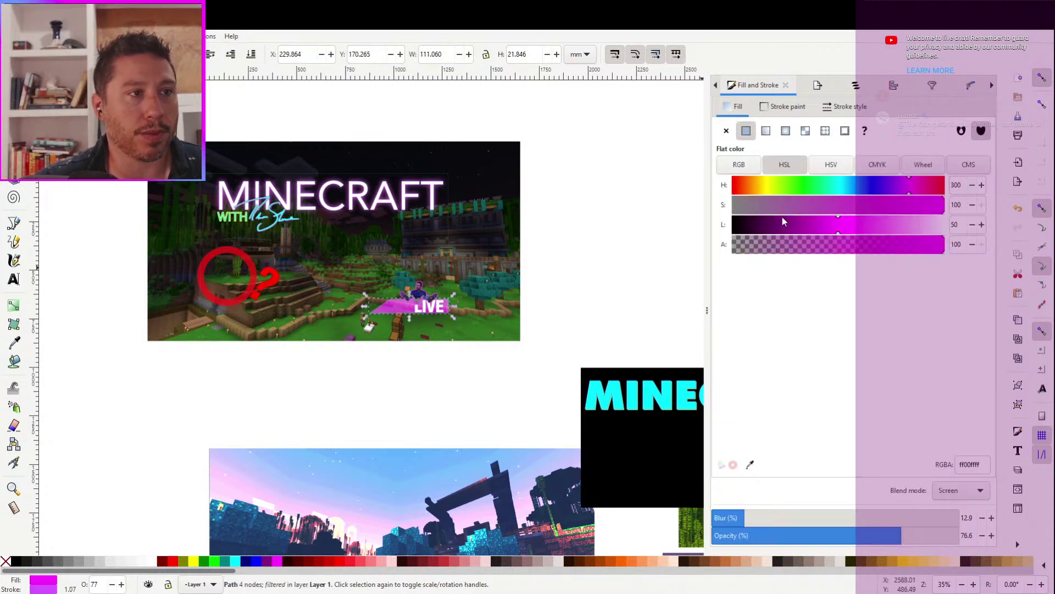
{"action": "left_click_drag", "start_coordinate": [892, 185], "coordinate": [946, 186]}
{"action": "left_click", "coordinate": [636, 253]}
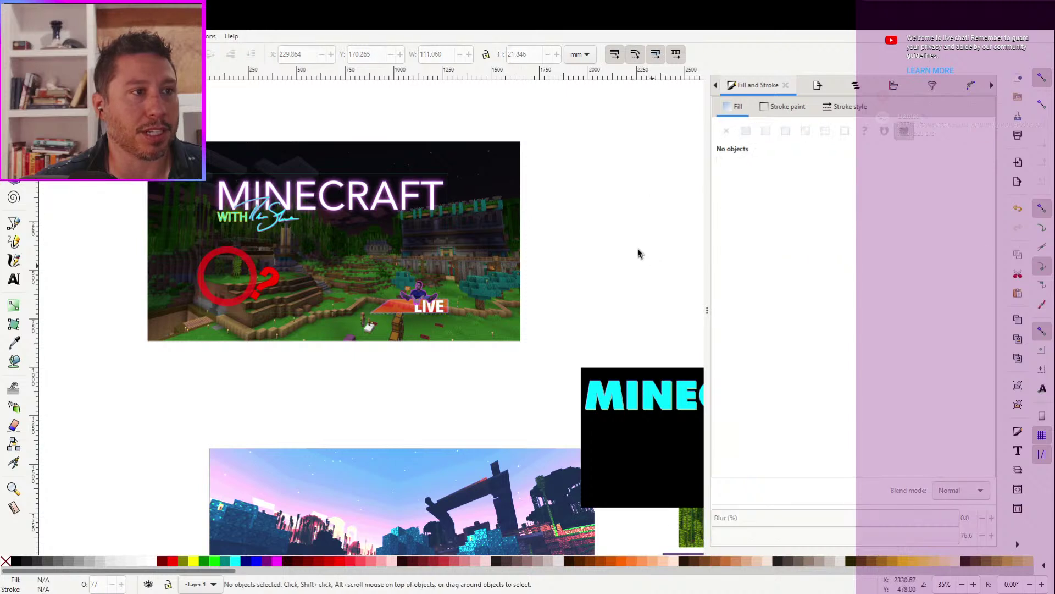
{"action": "left_click_drag", "start_coordinate": [654, 203], "coordinate": [615, 230]}
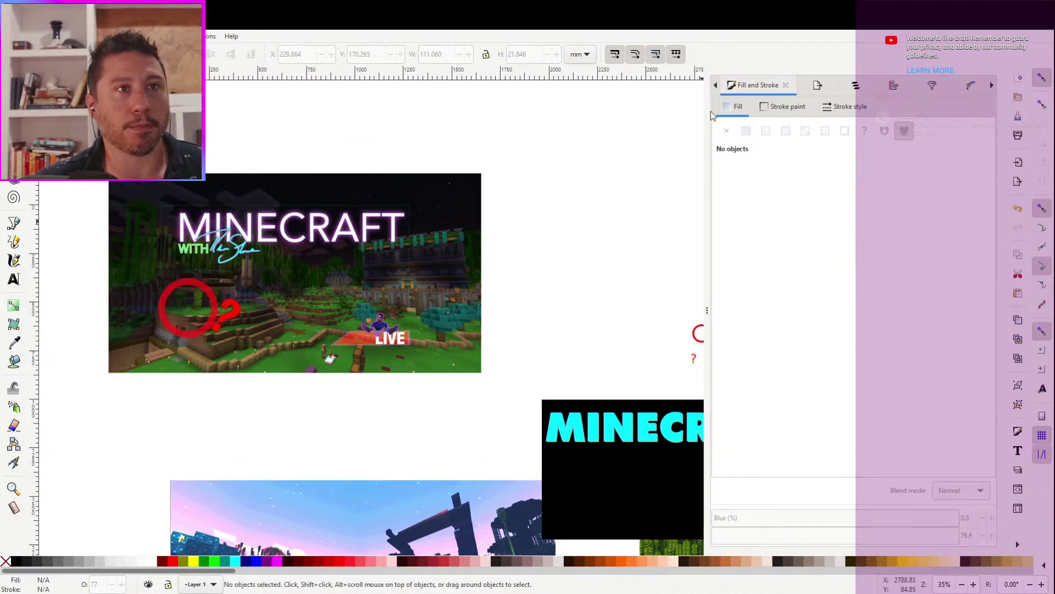
Export the page area as a 1280 by 720 PNG named minecraft15.png in E:\thumbnails
{"action": "left_click", "coordinate": [817, 85]}
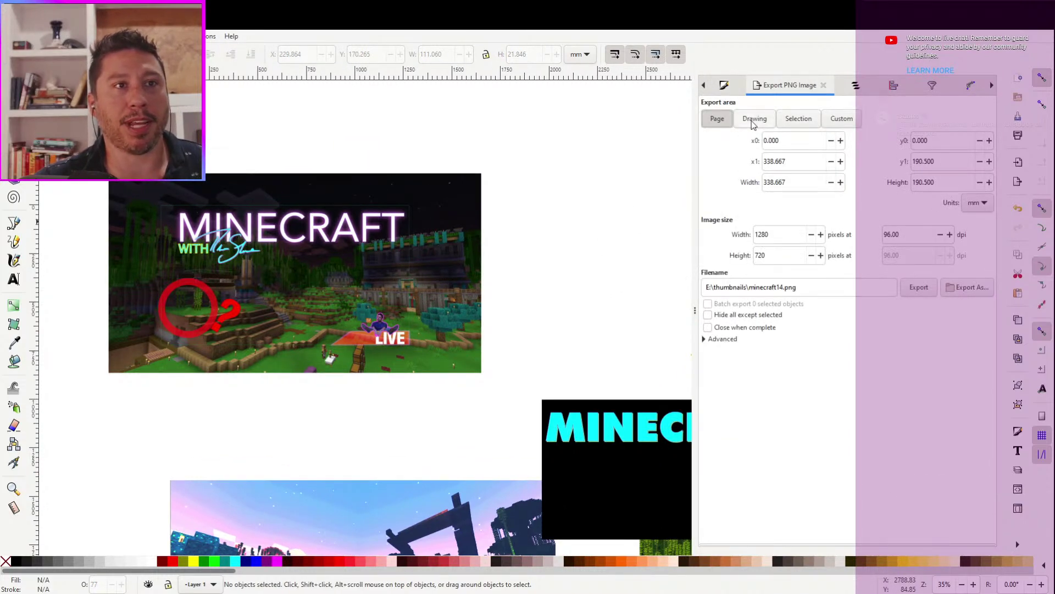
{"action": "left_click", "coordinate": [781, 286]}
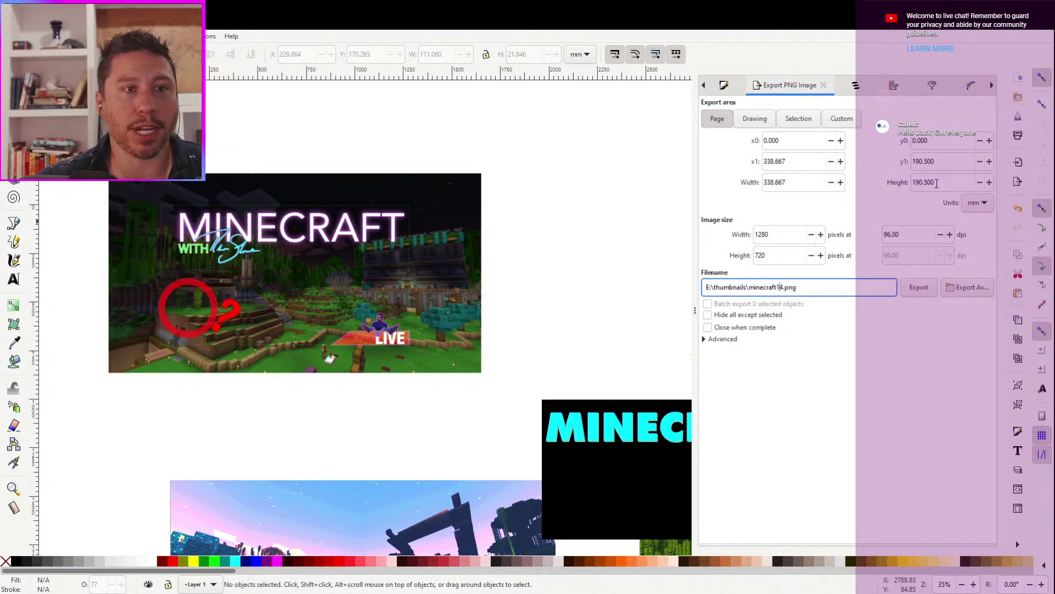
{"action": "type", "text": "5"}
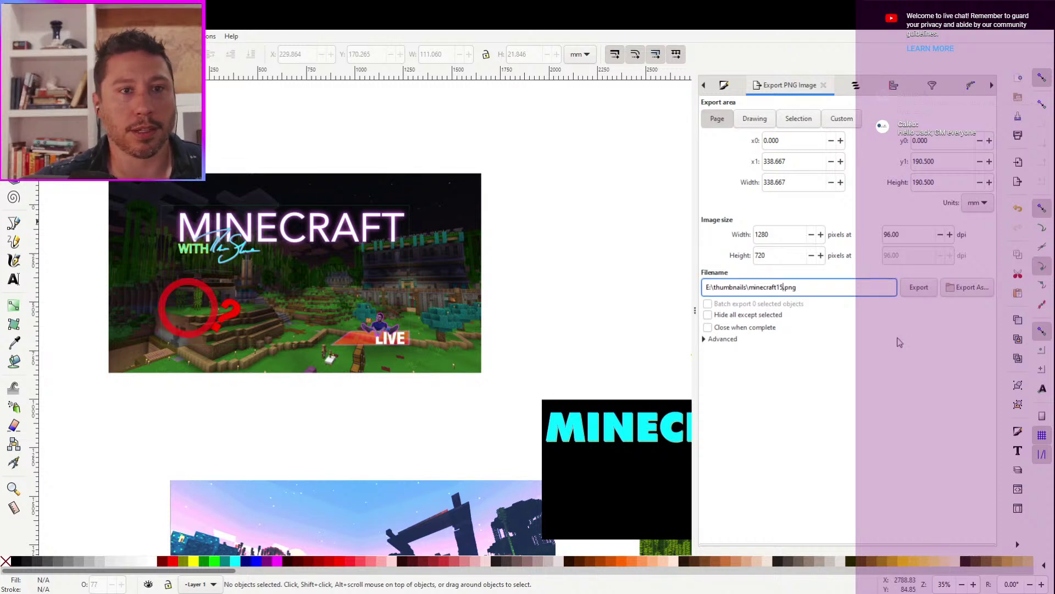
{"action": "left_click", "coordinate": [918, 291]}
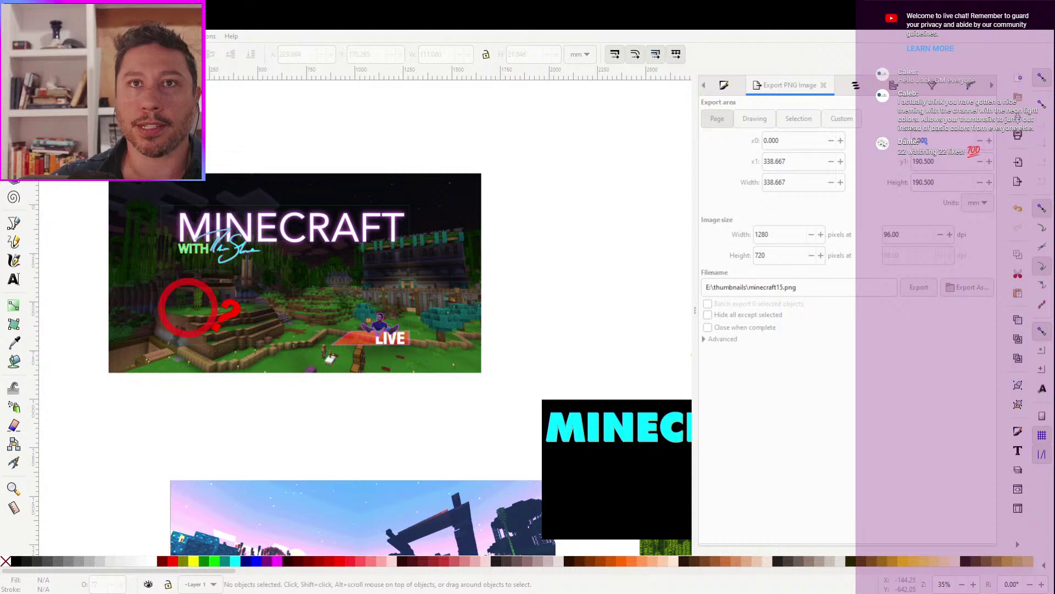
Switch to the document that contains the Coffee thumbnail
{"action": "key", "text": "alt+Tab"}
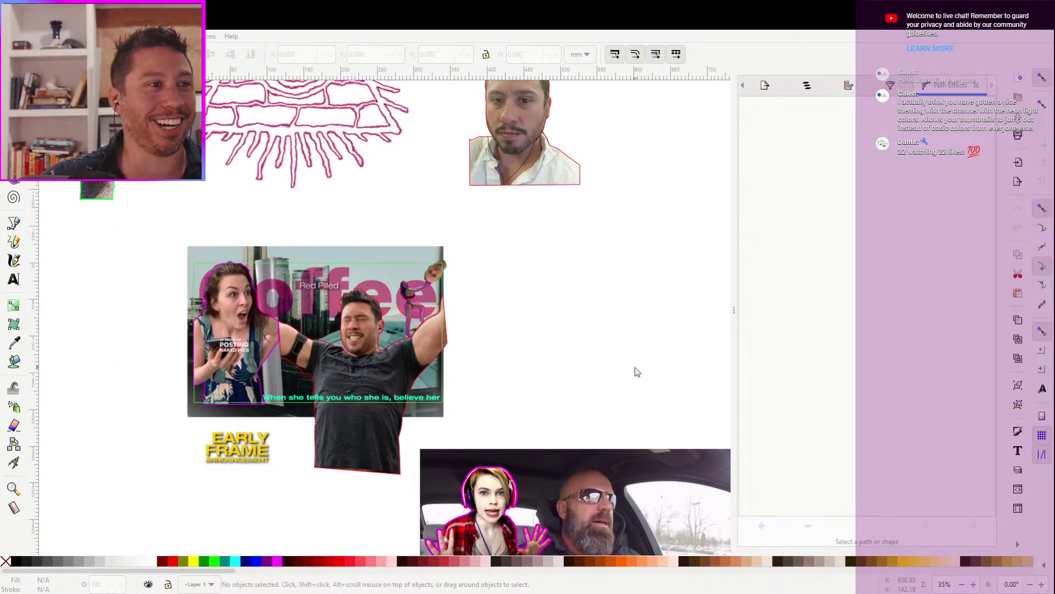
{"action": "left_click_drag", "start_coordinate": [635, 367], "coordinate": [667, 337]}
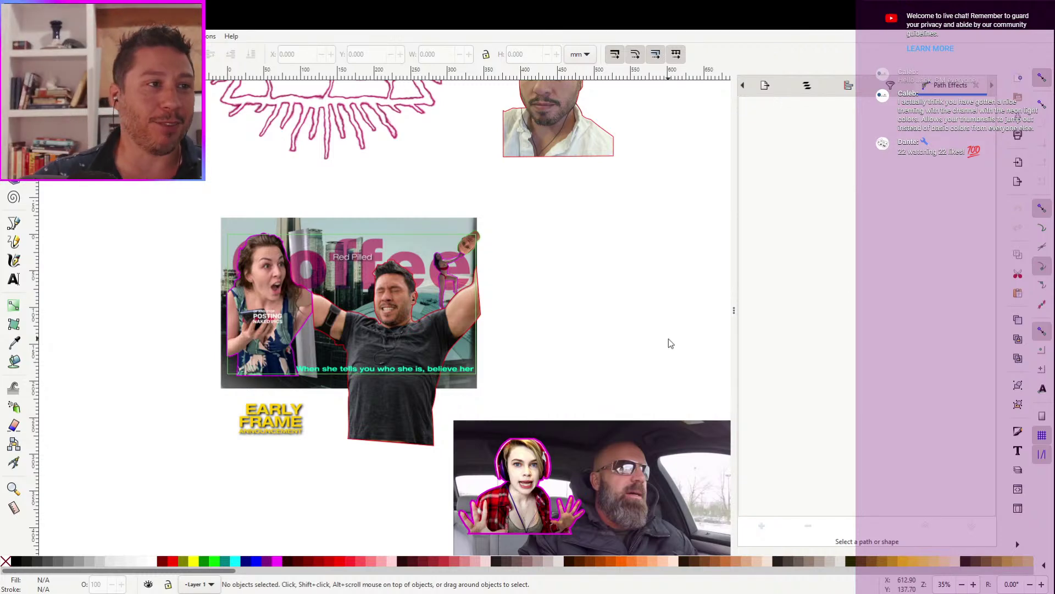
{"action": "key", "text": "plus"}
{"action": "key", "text": "plus"}
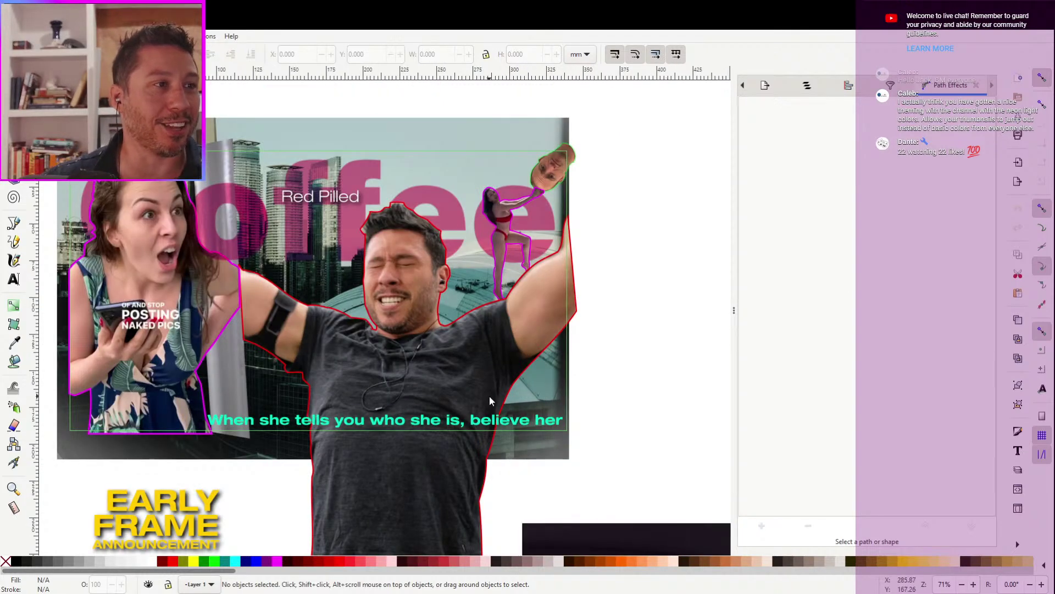
{"action": "left_click_drag", "start_coordinate": [490, 394], "coordinate": [556, 373]}
{"action": "key", "text": "minus"}
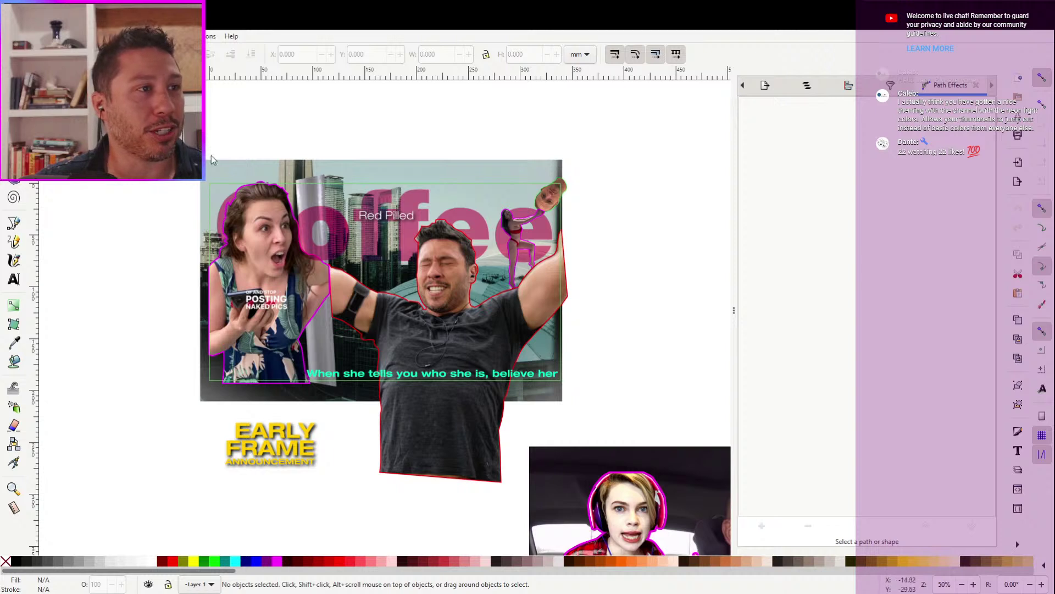
Move the Coffee and Red Pilled texts together off the picture, up and right to about X 167, Y -98 mm
{"action": "left_click", "coordinate": [357, 232]}
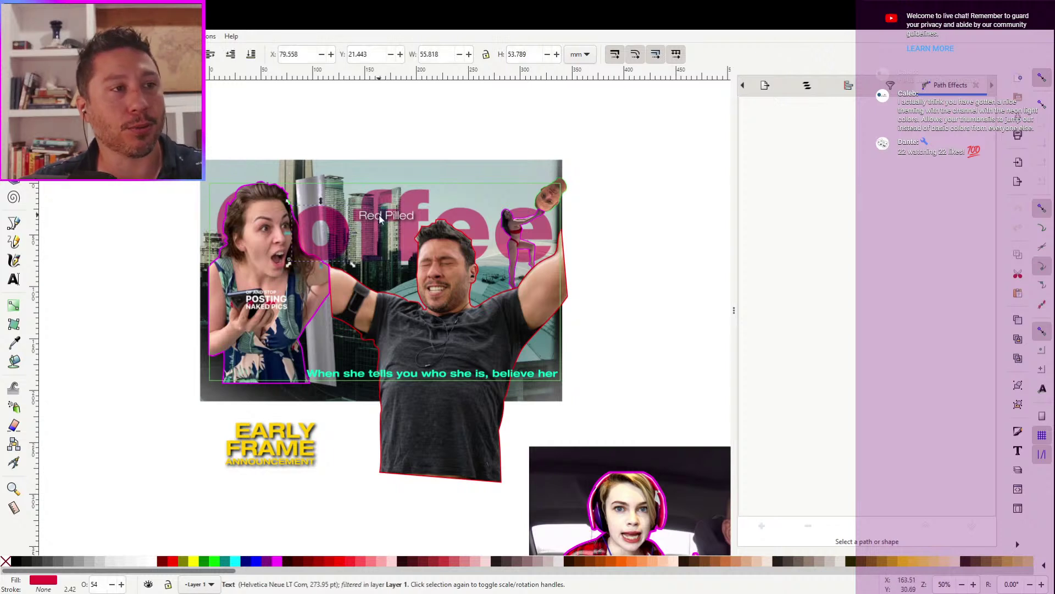
{"action": "left_click_drag", "start_coordinate": [154, 132], "coordinate": [599, 280]}
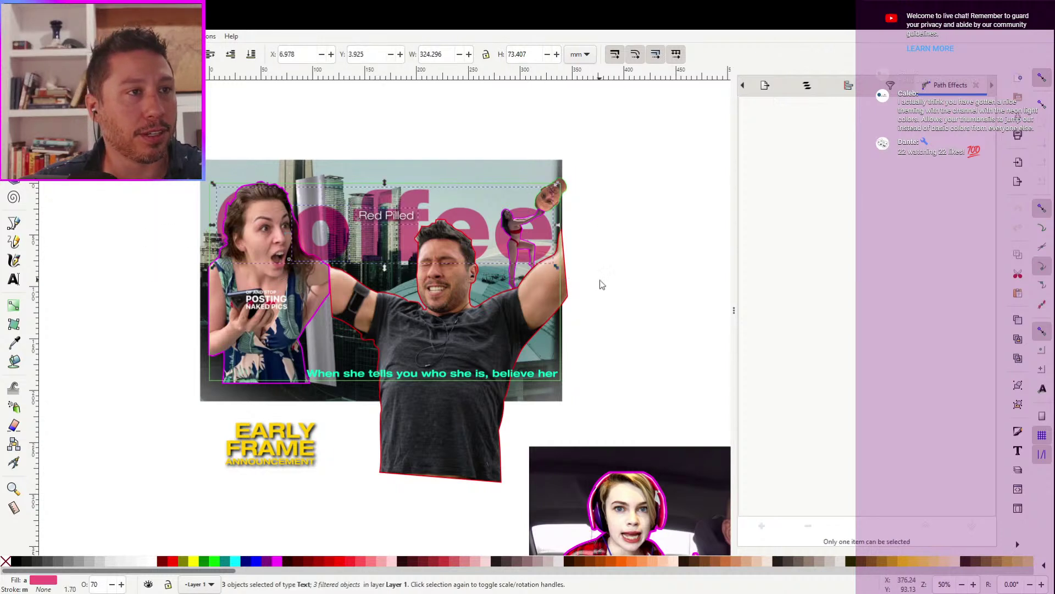
{"action": "left_click_drag", "start_coordinate": [442, 232], "coordinate": [576, 135]}
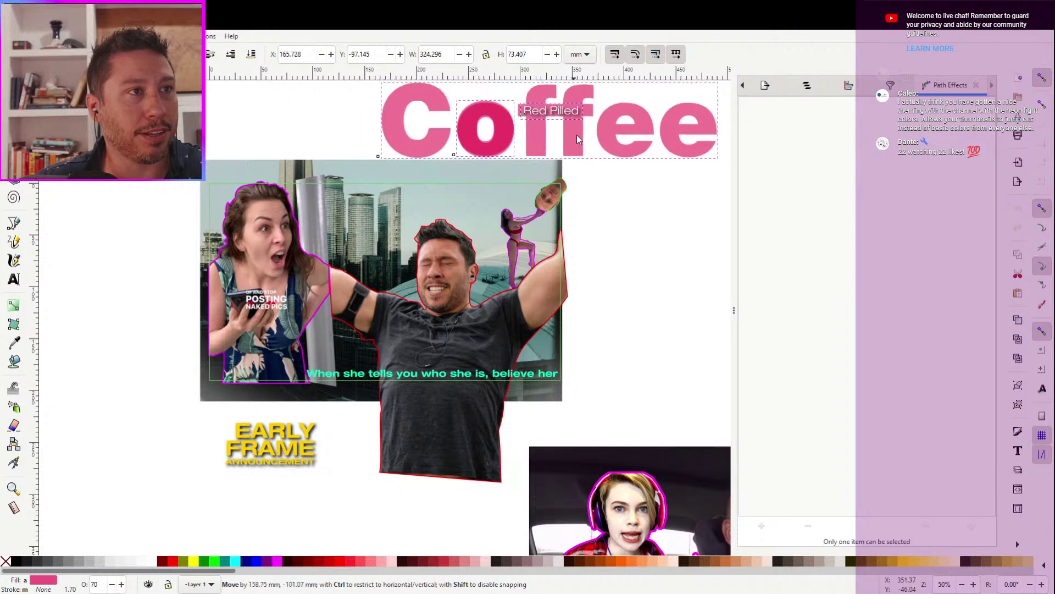
{"action": "scroll", "coordinate": [576, 134], "scroll_direction": "right", "scroll_amount": 3}
{"action": "scroll", "coordinate": [550, 148], "scroll_direction": "up", "scroll_amount": 2}
{"action": "left_click", "coordinate": [523, 255]}
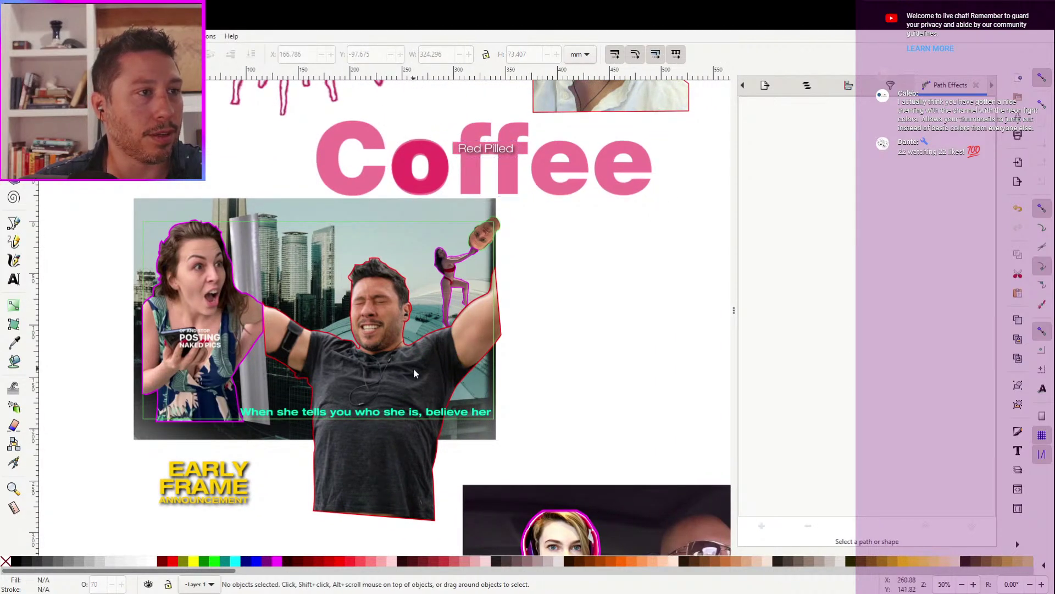
Draw a red calligraphic stroke looping around the three faces in the thumbnail, and delete it
{"action": "scroll", "coordinate": [517, 373], "scroll_direction": "left", "scroll_amount": 3}
{"action": "scroll", "coordinate": [517, 373], "scroll_direction": "down", "scroll_amount": 1}
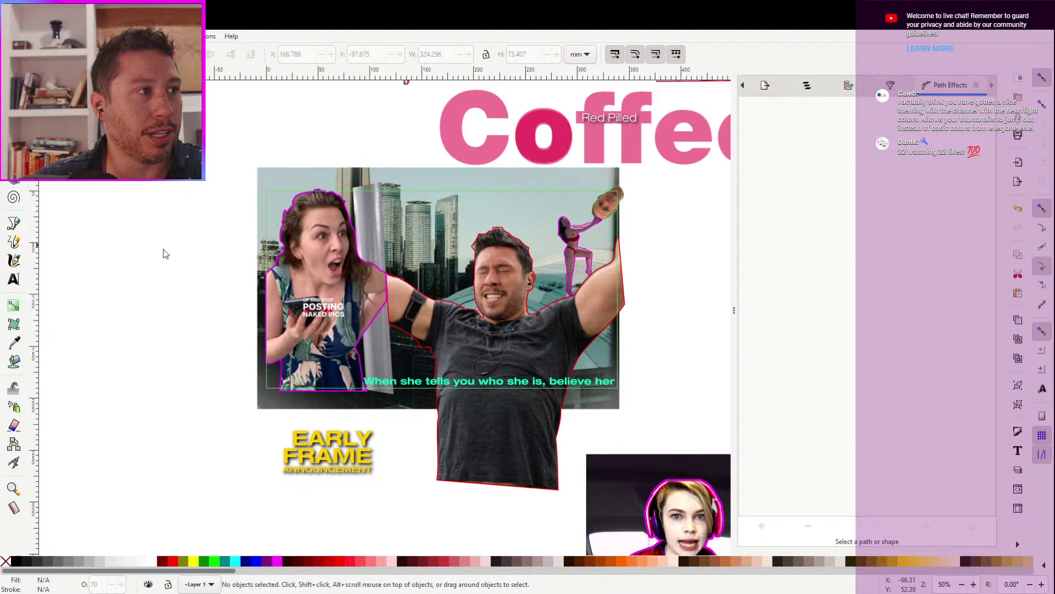
{"action": "left_click", "coordinate": [13, 260]}
{"action": "mouse_move", "coordinate": [328, 236]}
{"action": "left_mouse_down"}
{"action": "mouse_move", "coordinate": [370, 230]}
{"action": "mouse_move", "coordinate": [330, 199]}
{"action": "mouse_move", "coordinate": [283, 234]}
{"action": "mouse_move", "coordinate": [304, 255]}
{"action": "mouse_move", "coordinate": [388, 283]}
{"action": "mouse_move", "coordinate": [468, 272]}
{"action": "mouse_move", "coordinate": [539, 291]}
{"action": "mouse_move", "coordinate": [478, 275]}
{"action": "mouse_move", "coordinate": [605, 233]}
{"action": "mouse_move", "coordinate": [632, 184]}
{"action": "mouse_move", "coordinate": [563, 225]}
{"action": "left_mouse_up"}
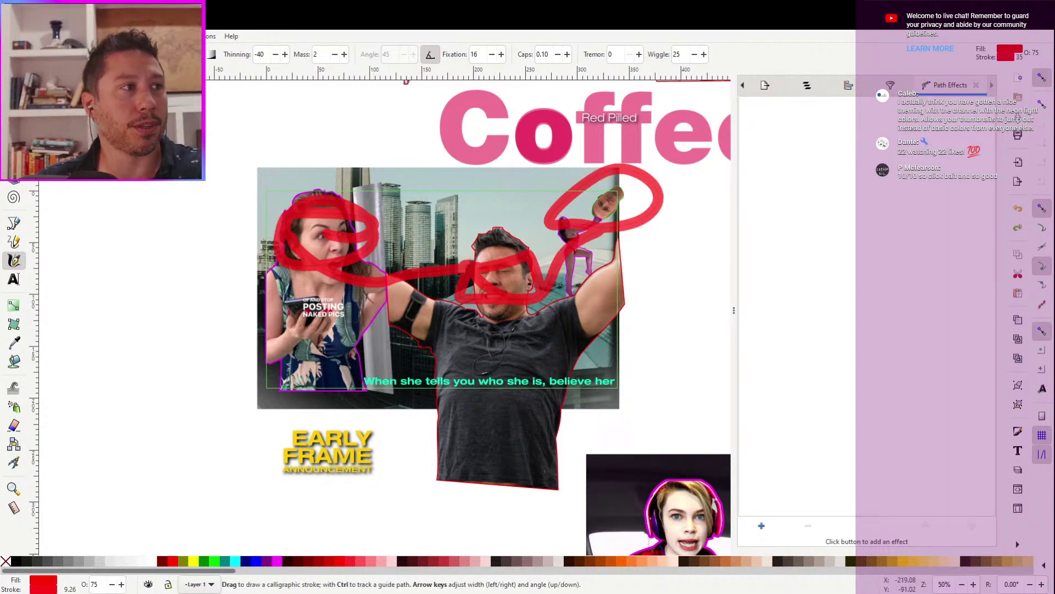
{"action": "key", "text": "s"}
{"action": "key", "text": "Delete"}
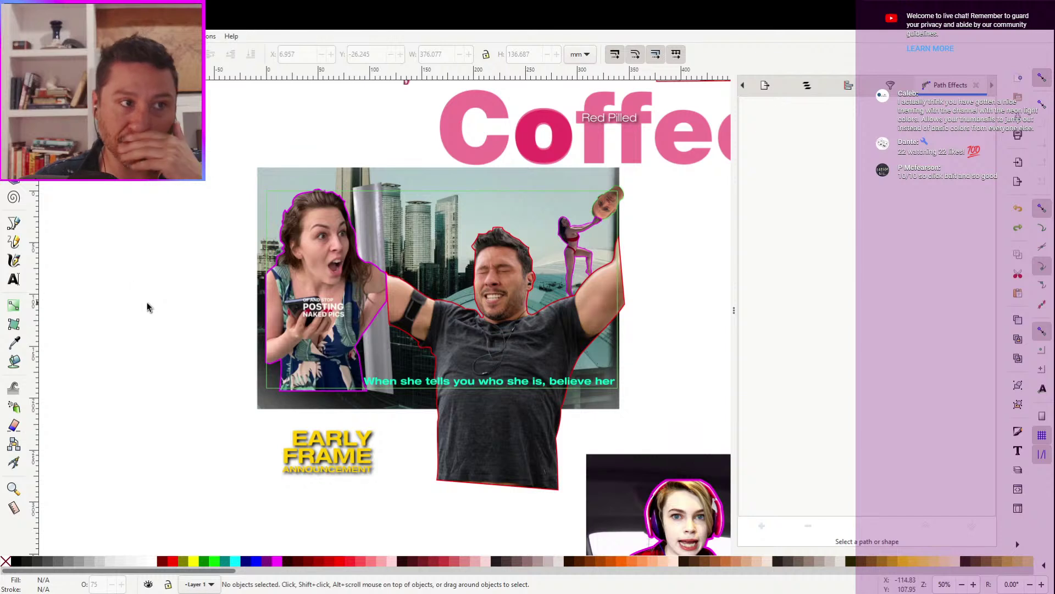
Select the green tagline text and the woman's cut-out group to point out these parts of the thumbnail
{"action": "left_click", "coordinate": [436, 387]}
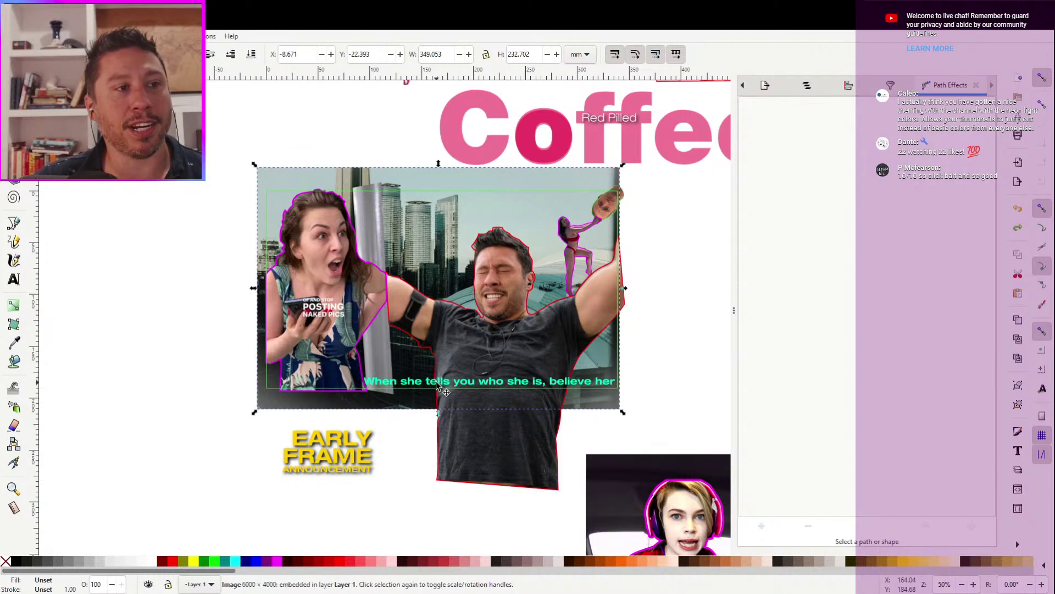
{"action": "left_click", "coordinate": [437, 383]}
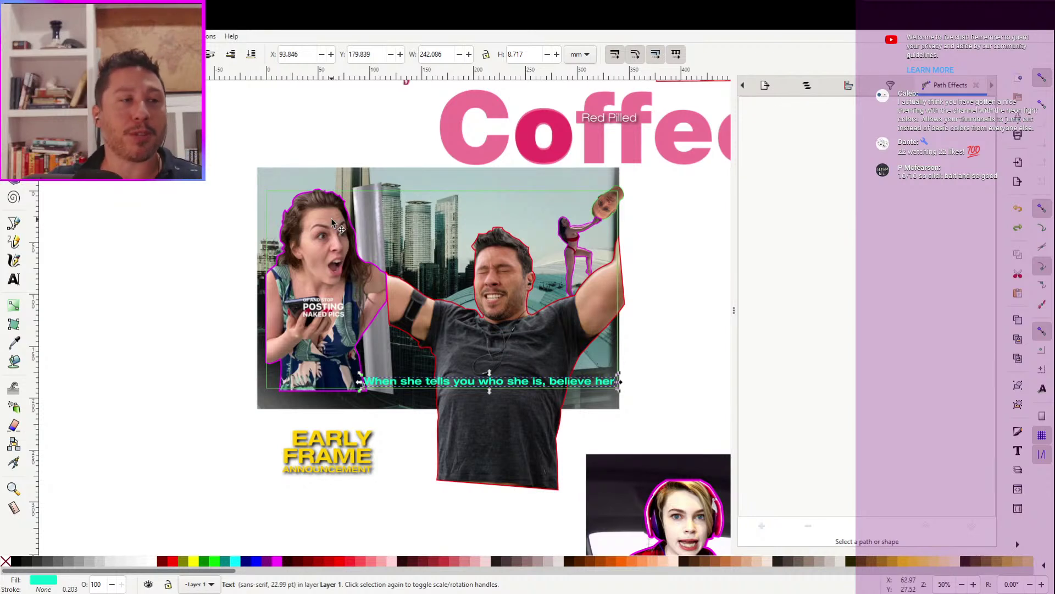
{"action": "left_click", "coordinate": [352, 223]}
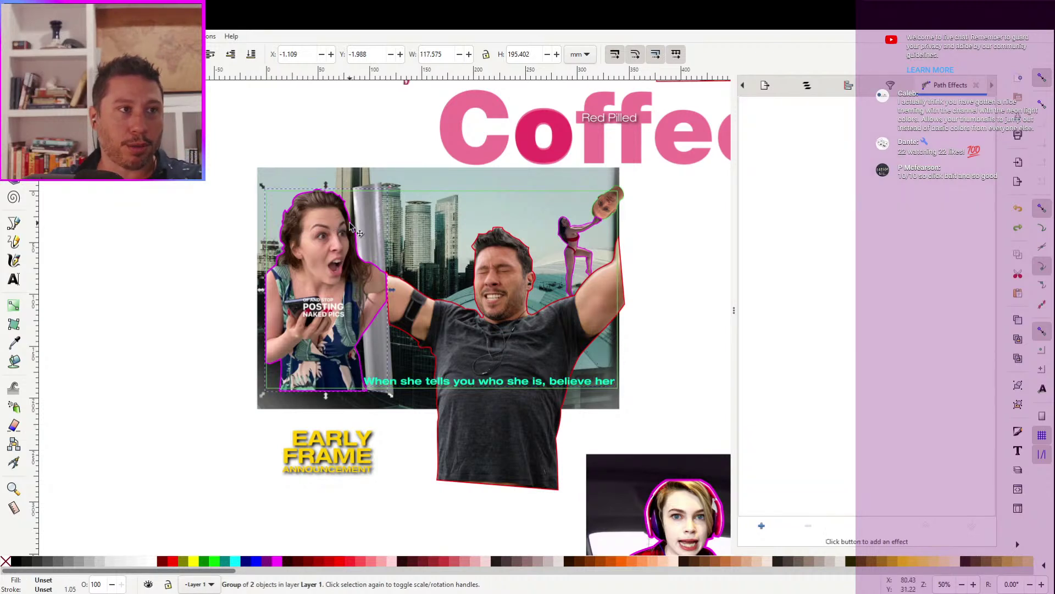
Try to move the photo of the man with outstretched arms about 57 mm right and 17 mm up, and undo the move
{"action": "left_click_drag", "start_coordinate": [352, 222], "coordinate": [410, 204]}
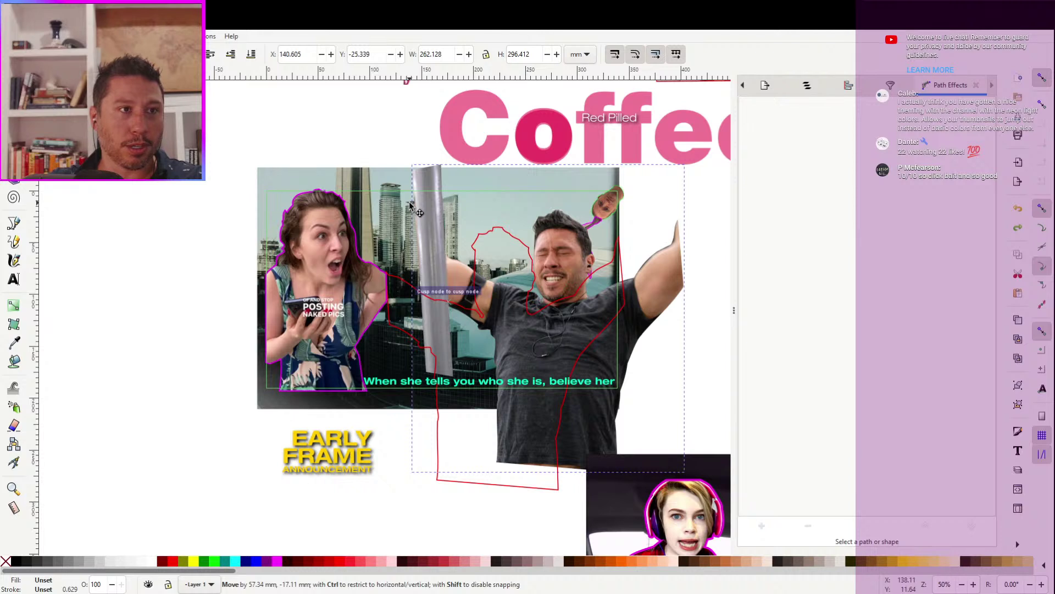
{"action": "left_click", "coordinate": [476, 240], "text": "ctrl"}
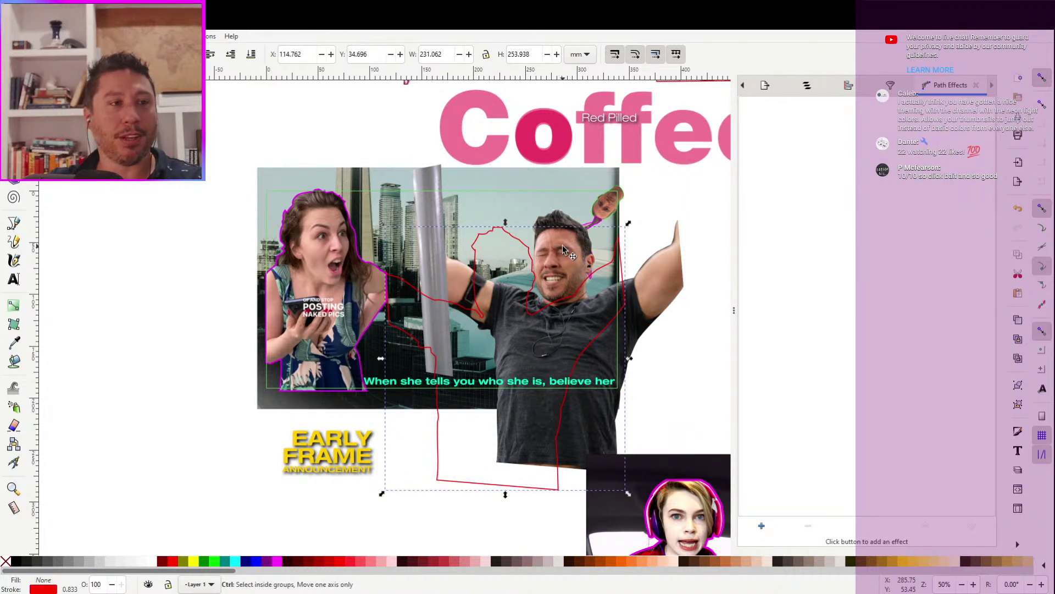
{"action": "key", "text": "ctrl+z"}
{"action": "left_click", "coordinate": [644, 276]}
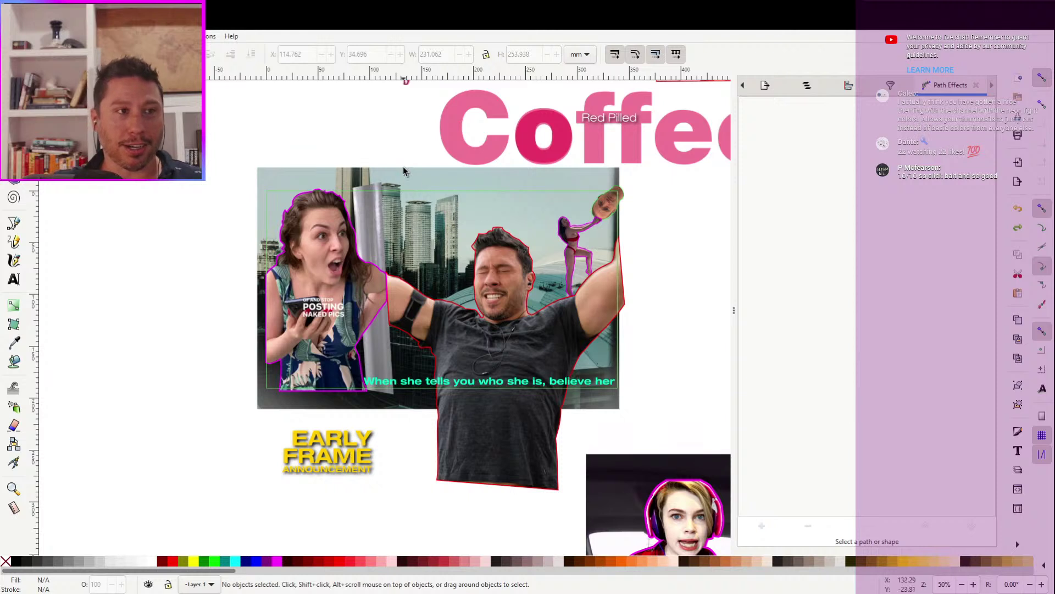
Draw a red calligraphic stroke about 172 mm long from the woman's eyes to the man's sunglasses in the car picture
{"action": "left_click", "coordinate": [324, 254]}
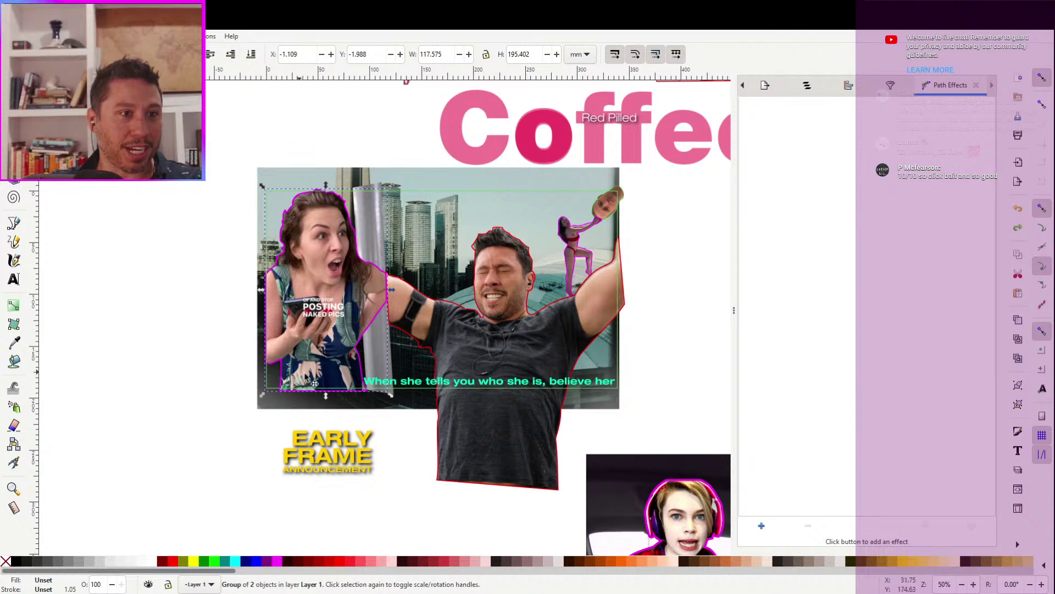
{"action": "scroll", "coordinate": [315, 384], "scroll_direction": "down", "scroll_amount": 5}
{"action": "scroll", "coordinate": [315, 383], "scroll_direction": "right", "scroll_amount": 6}
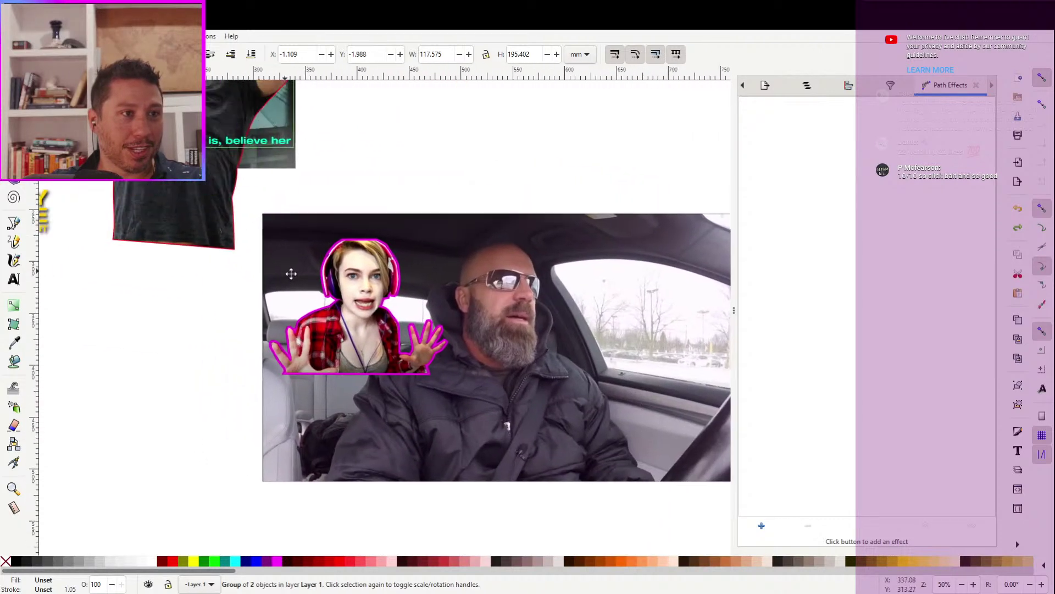
{"action": "scroll", "coordinate": [292, 274], "scroll_direction": "up", "scroll_amount": 2}
{"action": "scroll", "coordinate": [291, 273], "scroll_direction": "left", "scroll_amount": 1}
{"action": "scroll", "coordinate": [309, 313], "scroll_direction": "right", "scroll_amount": 1}
{"action": "scroll", "coordinate": [288, 304], "scroll_direction": "right", "scroll_amount": 2}
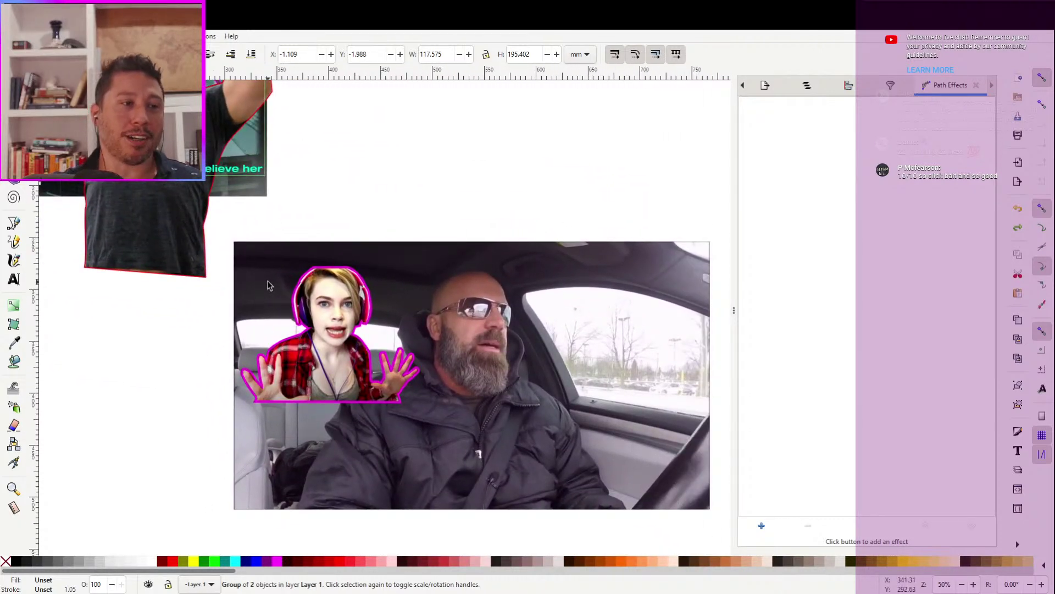
{"action": "key", "text": "minus"}
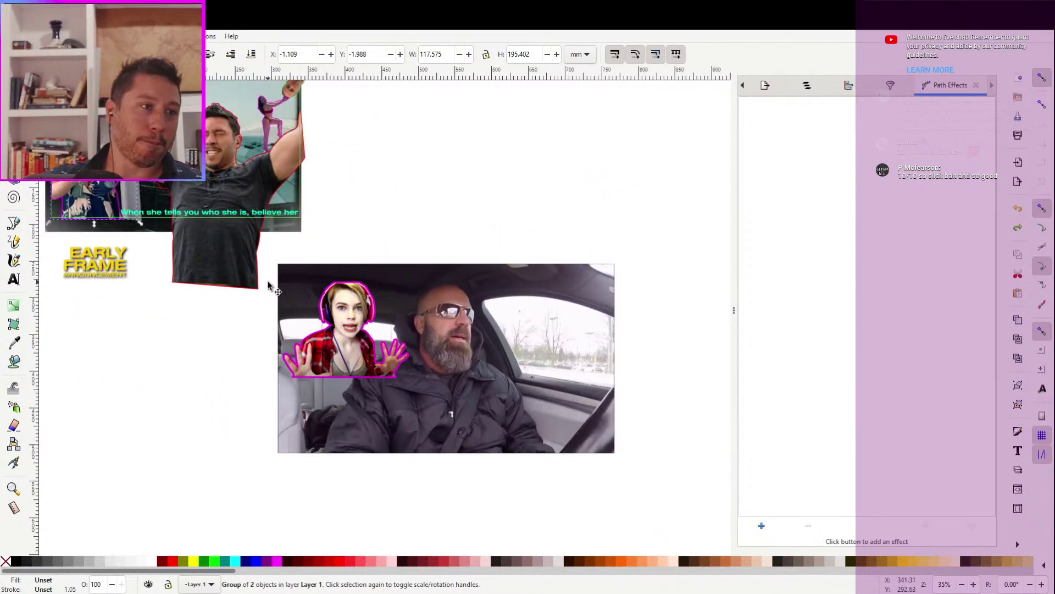
{"action": "left_click", "coordinate": [14, 260]}
{"action": "left_click_drag", "start_coordinate": [333, 312], "coordinate": [453, 318]}
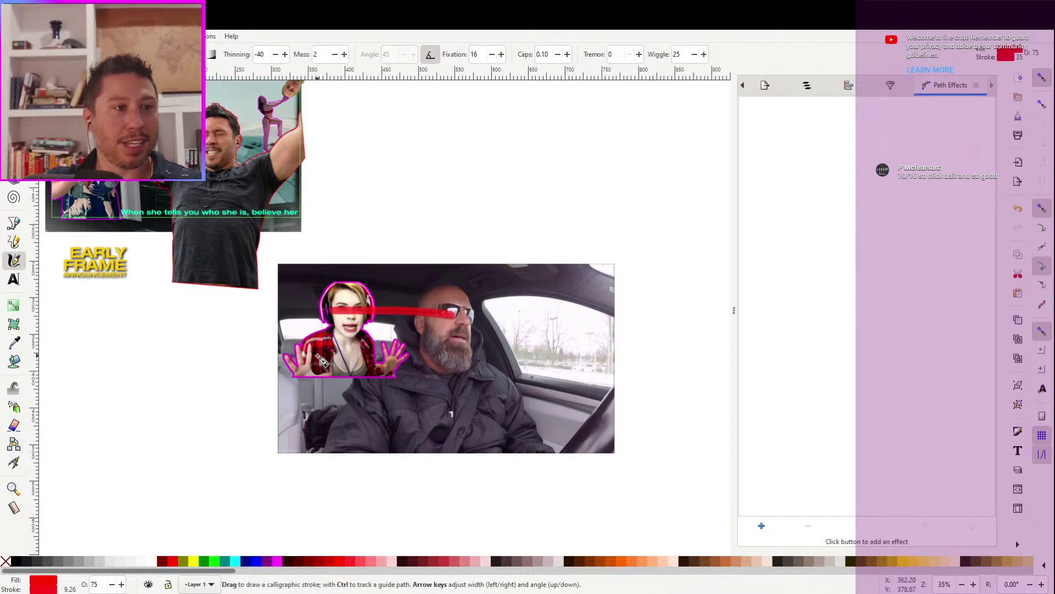
Delete the red stroke that links the two faces in the car picture
{"action": "scroll", "coordinate": [259, 401], "scroll_direction": "up", "scroll_amount": 3}
{"action": "scroll", "coordinate": [228, 407], "scroll_direction": "left", "scroll_amount": 4}
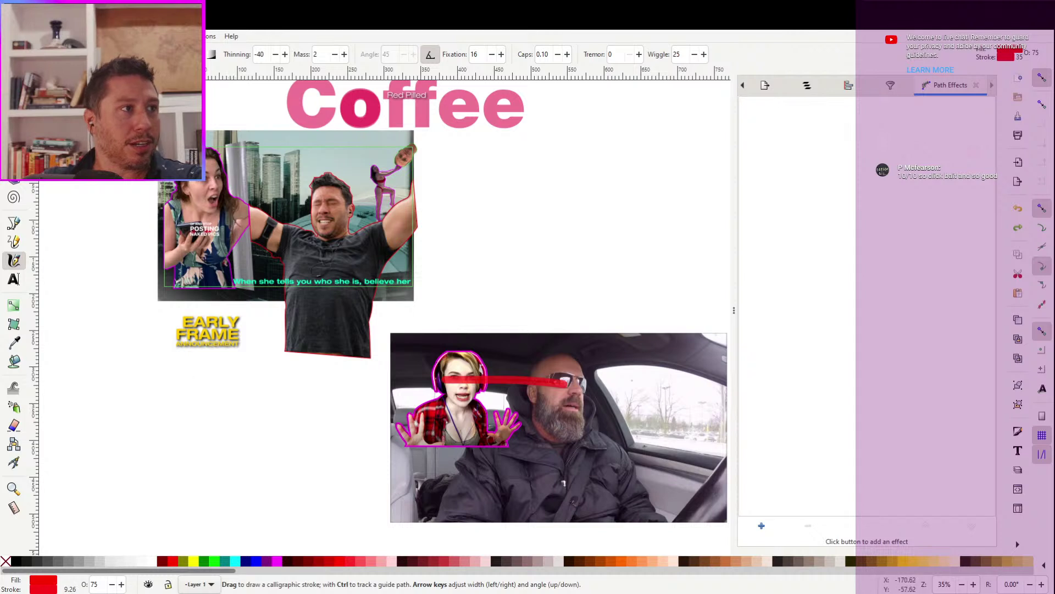
{"action": "key", "text": "s"}
{"action": "key", "text": "Delete"}
{"action": "scroll", "coordinate": [89, 208], "scroll_direction": "up", "scroll_amount": 2}
{"action": "scroll", "coordinate": [89, 207], "scroll_direction": "left", "scroll_amount": 1}
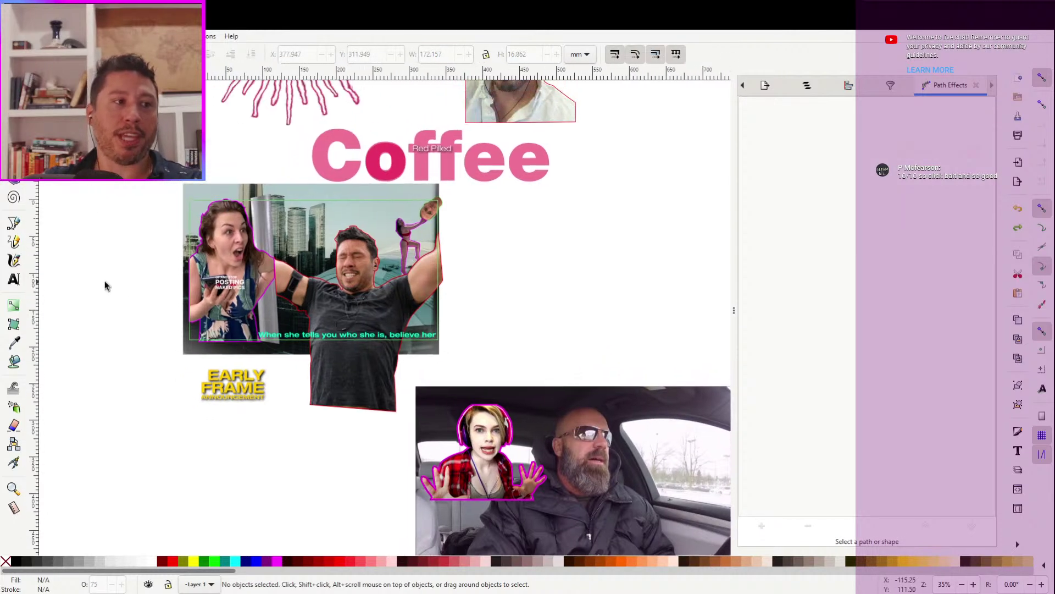
Try the yellow "EARLY FRAME ANNOUNCEMENT" text on the city picture, and move it to blank space at X 490.947 mm, Y 85.552 mm
{"action": "left_click_drag", "start_coordinate": [229, 378], "coordinate": [393, 301]}
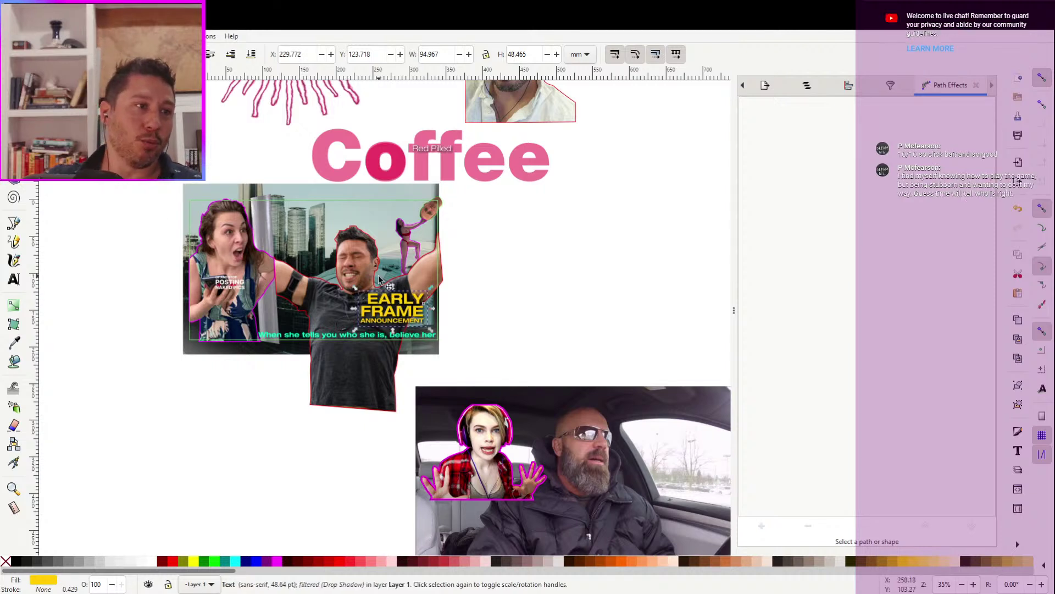
{"action": "left_click_drag", "start_coordinate": [393, 302], "coordinate": [585, 271]}
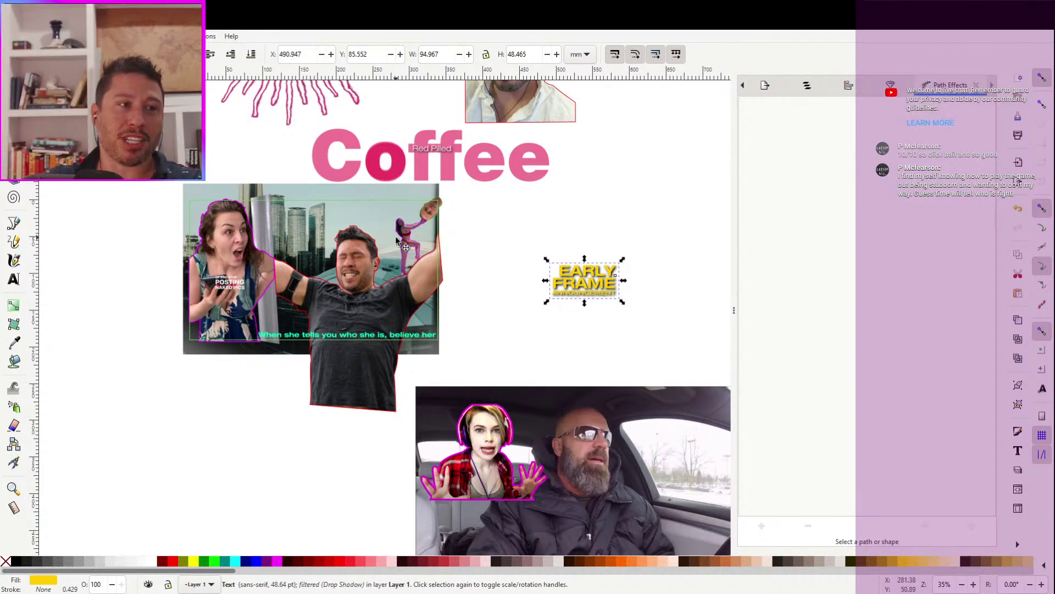
{"action": "scroll", "coordinate": [427, 246], "scroll_direction": "up", "scroll_amount": 2}
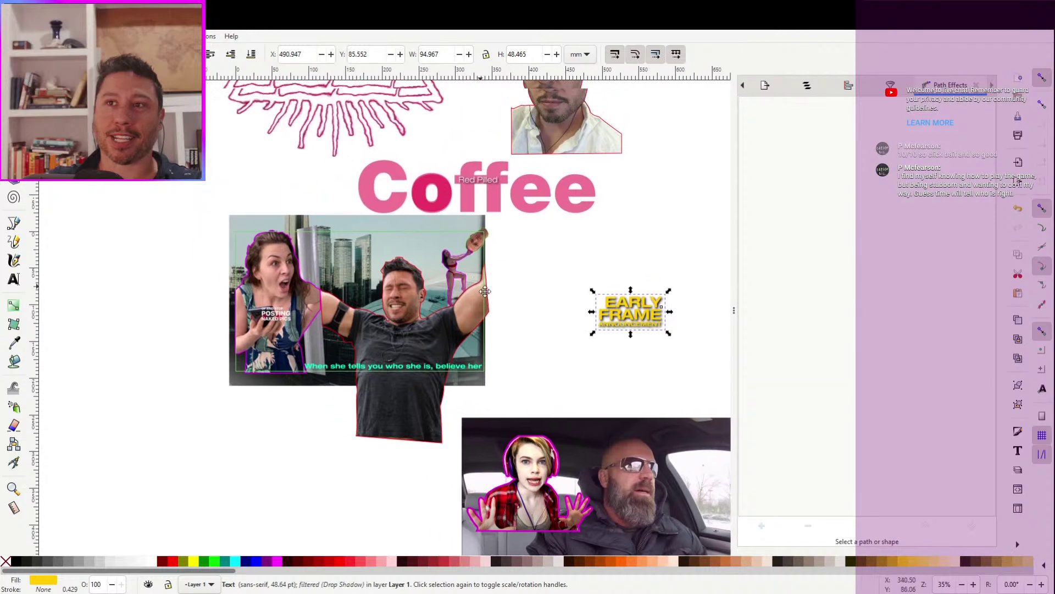
Highlight letters of the Coffee title and select its three text objects to point out how the title is built
{"action": "left_click", "coordinate": [559, 233]}
{"action": "double_click", "coordinate": [560, 207]}
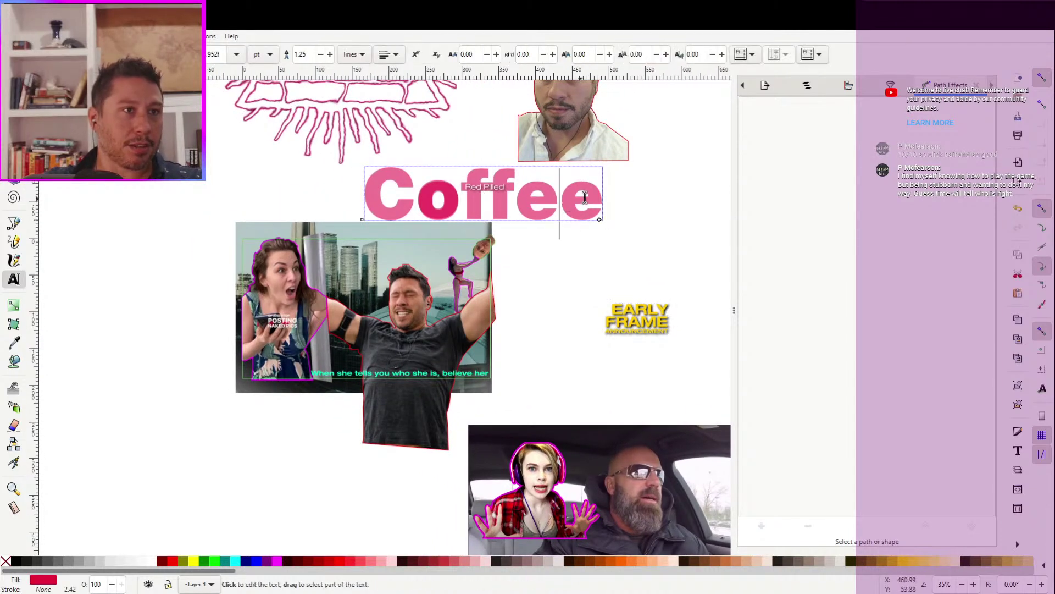
{"action": "left_click_drag", "start_coordinate": [598, 196], "coordinate": [399, 192]}
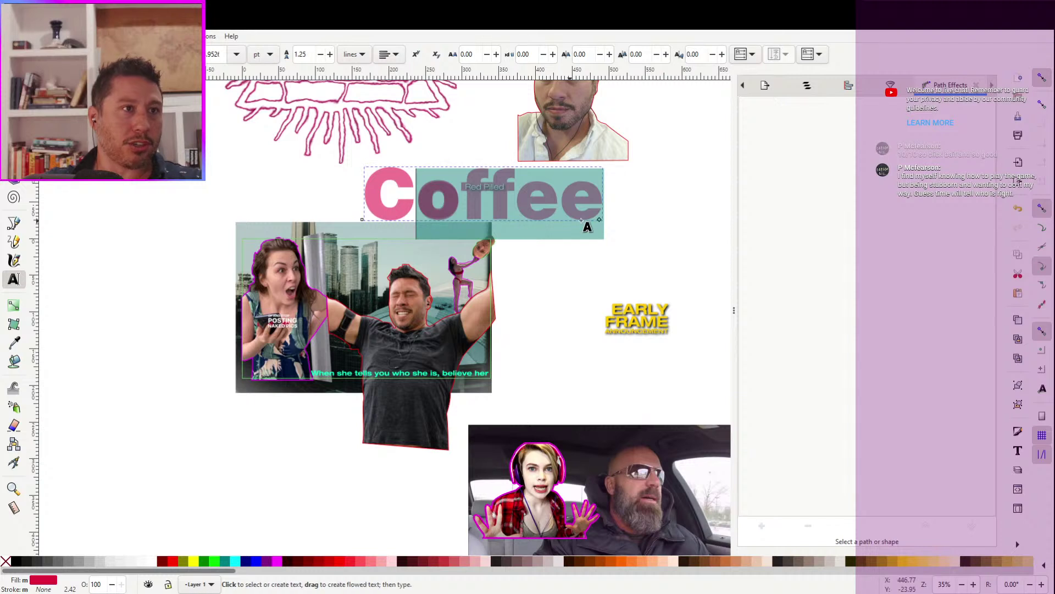
{"action": "left_click", "coordinate": [14, 85]}
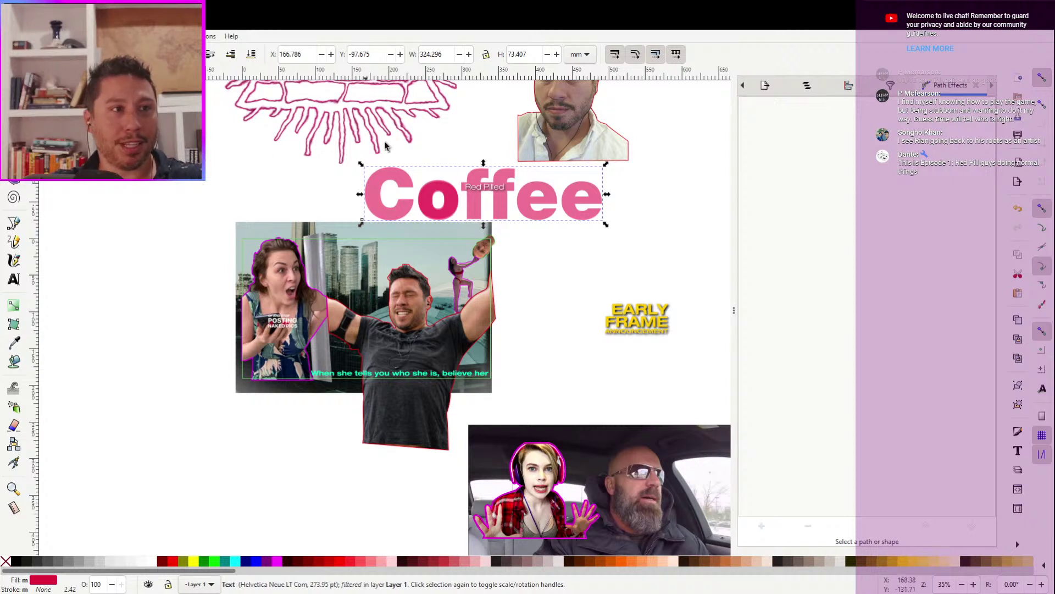
{"action": "left_click_drag", "start_coordinate": [330, 147], "coordinate": [496, 233]}
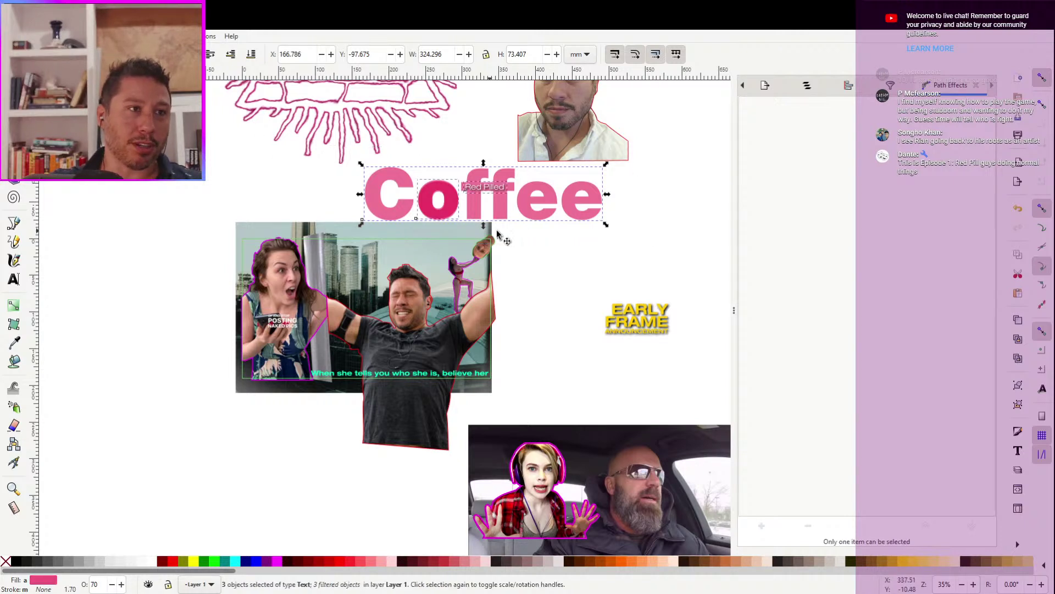
{"action": "scroll", "coordinate": [659, 216], "scroll_direction": "left", "scroll_amount": 1}
{"action": "left_click", "coordinate": [655, 225]}
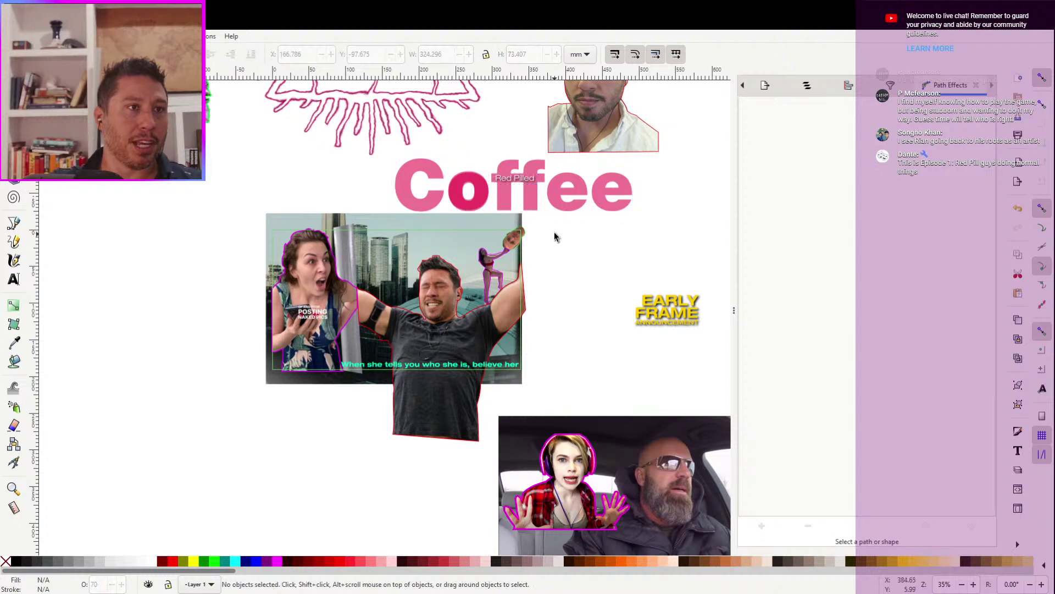
Move the "Red Pilled" text to blank space beside the Coffee title, and try adding "ae" and "fl" after the title
{"action": "left_click_drag", "start_coordinate": [519, 176], "coordinate": [317, 182]}
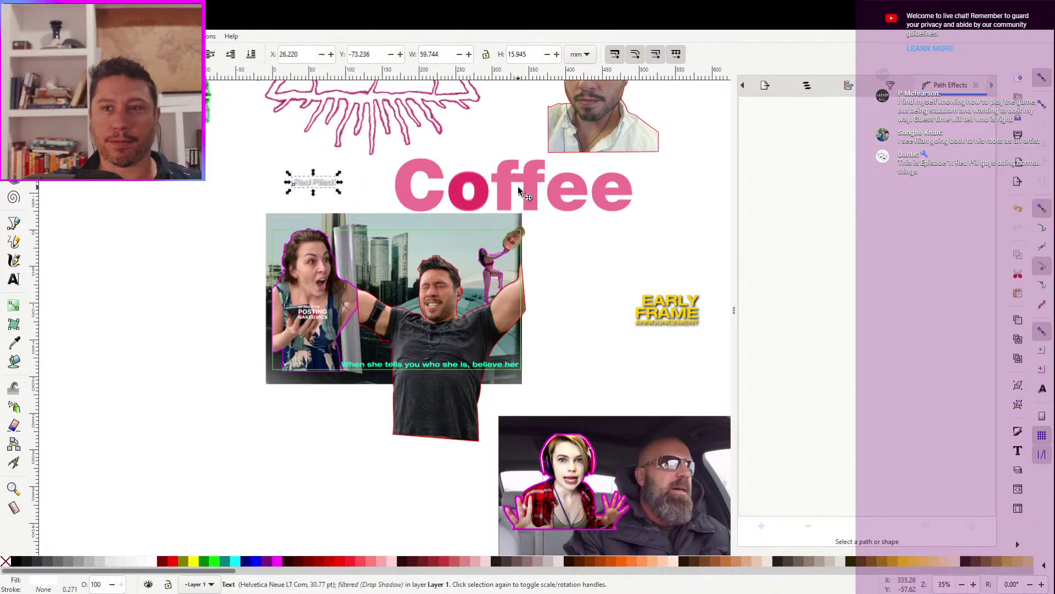
{"action": "double_click", "coordinate": [625, 189]}
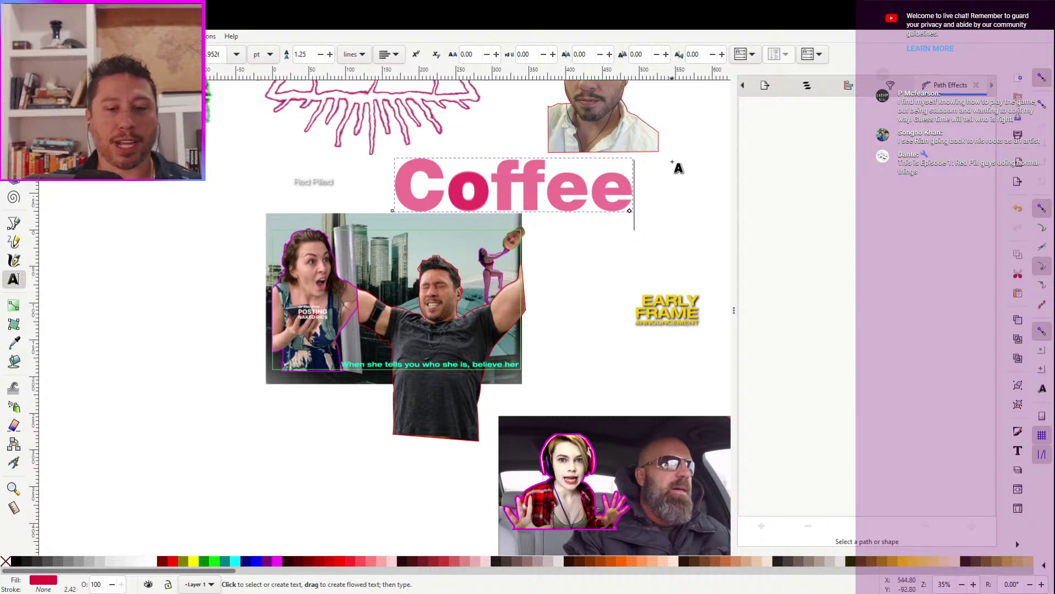
{"action": "type", "text": "ae"}
{"action": "key", "text": "shift+Left"}
{"action": "key", "text": "shift+Left"}
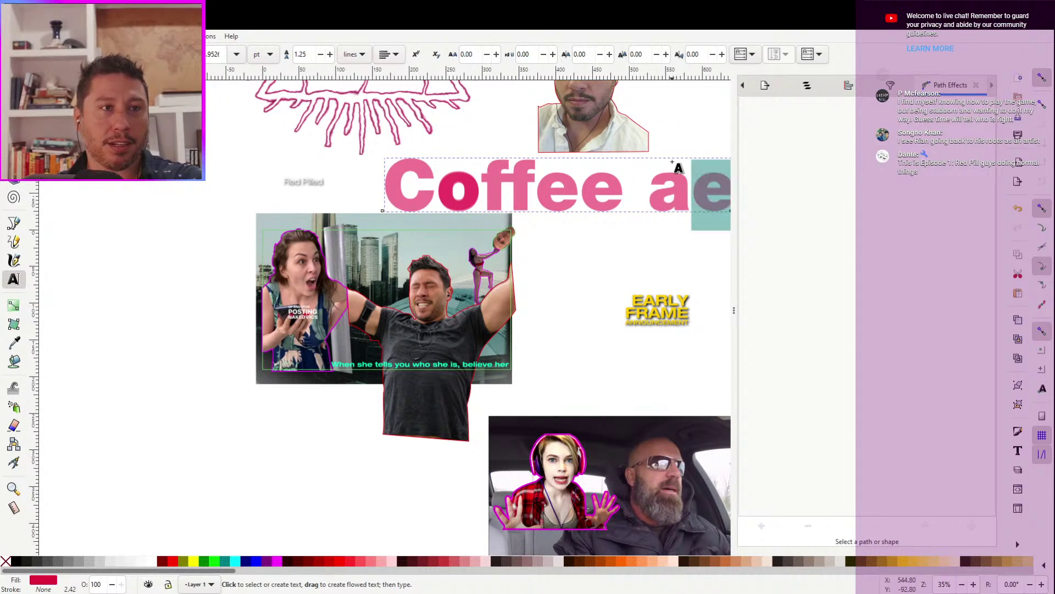
{"action": "key", "text": "BackSpace"}
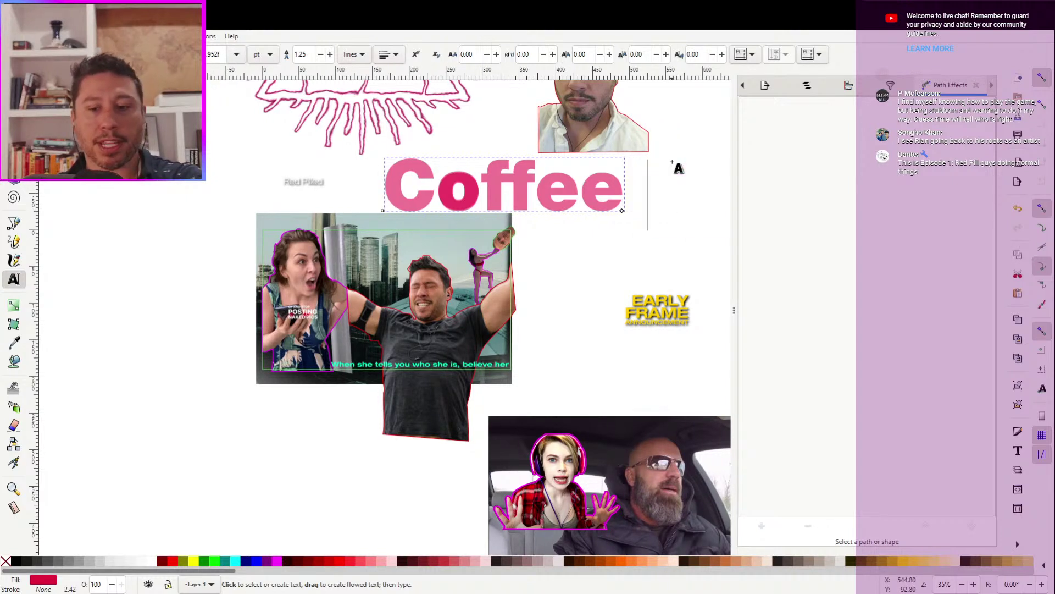
{"action": "type", "text": "fl"}
{"action": "key", "text": "BackSpace"}
{"action": "key", "text": "BackSpace"}
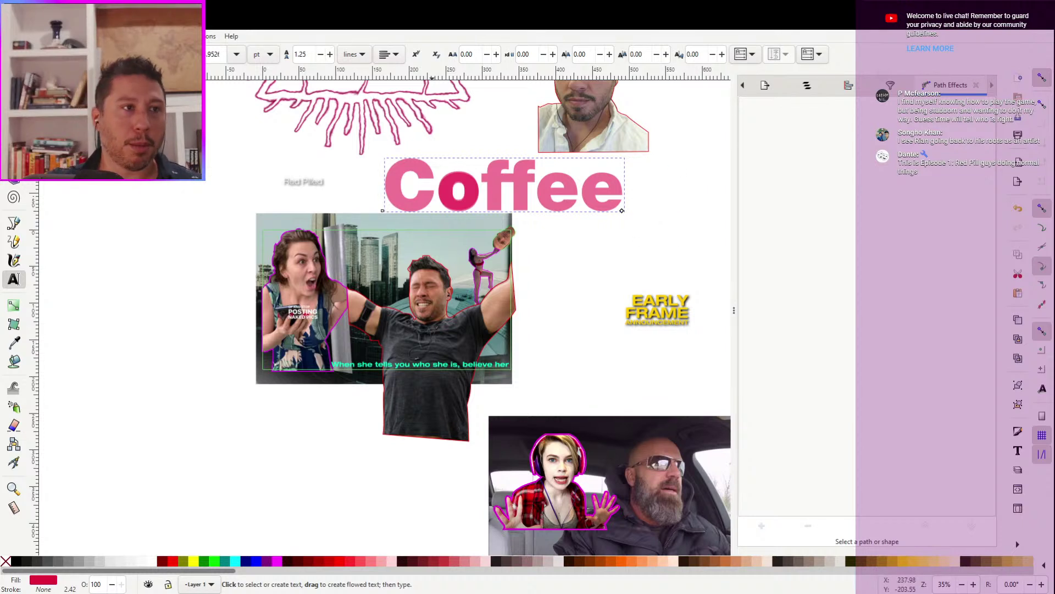
{"action": "key", "text": "F1"}
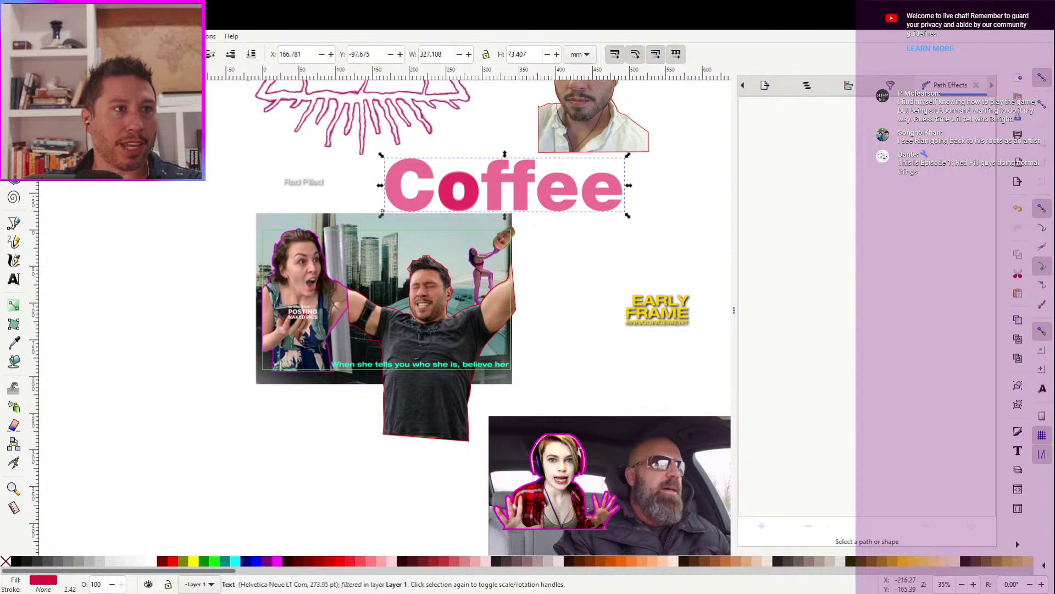
Place the "Red Pilled" text over the double f of the Coffee title at X 306.104 mm, Y -77.727 mm
{"action": "left_click_drag", "start_coordinate": [364, 146], "coordinate": [332, 162]}
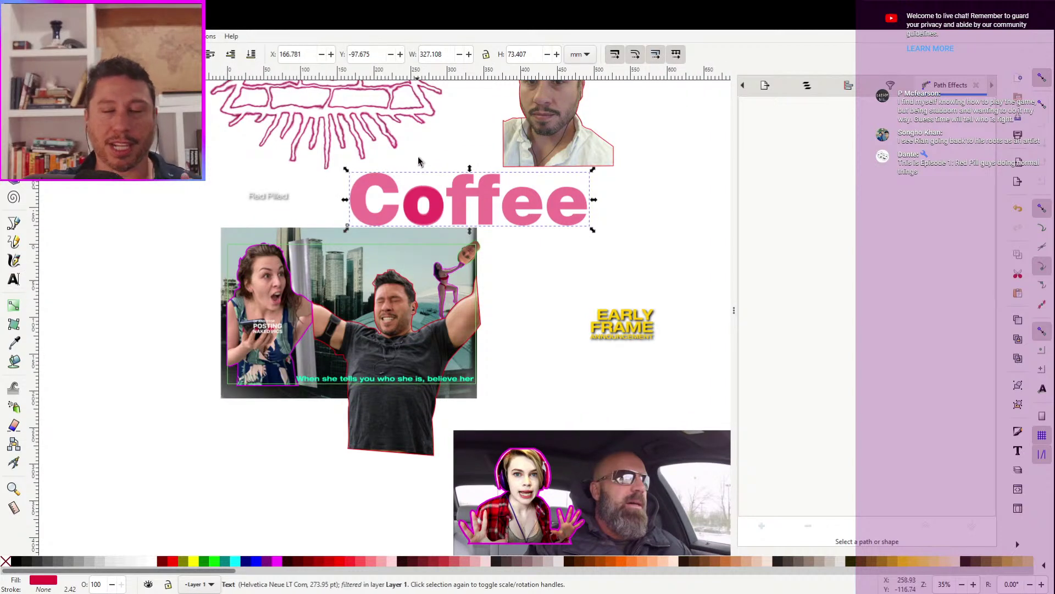
{"action": "left_click_drag", "start_coordinate": [419, 158], "coordinate": [478, 141]}
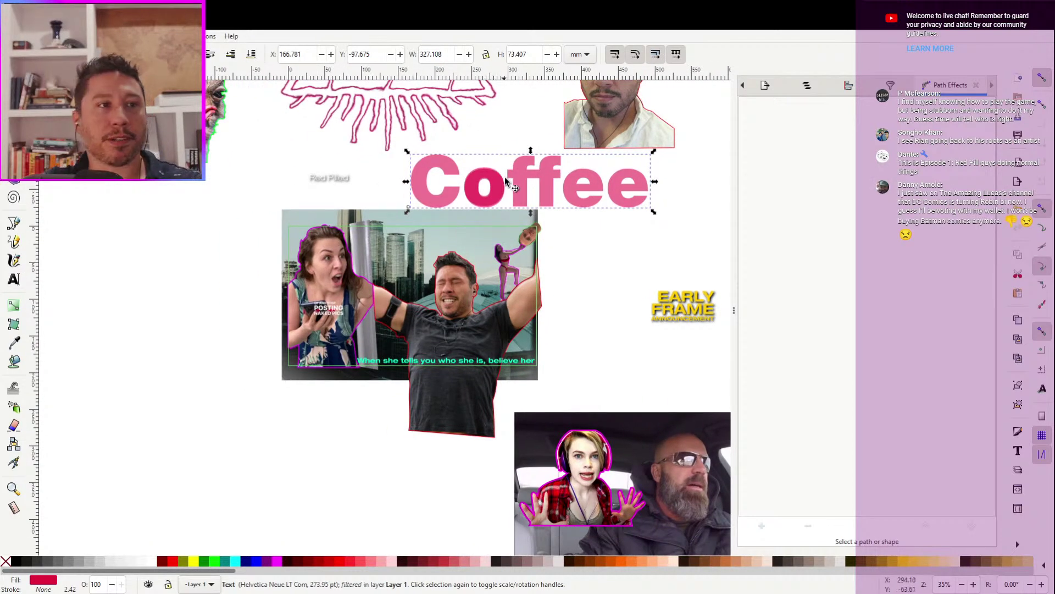
{"action": "left_click", "coordinate": [331, 181]}
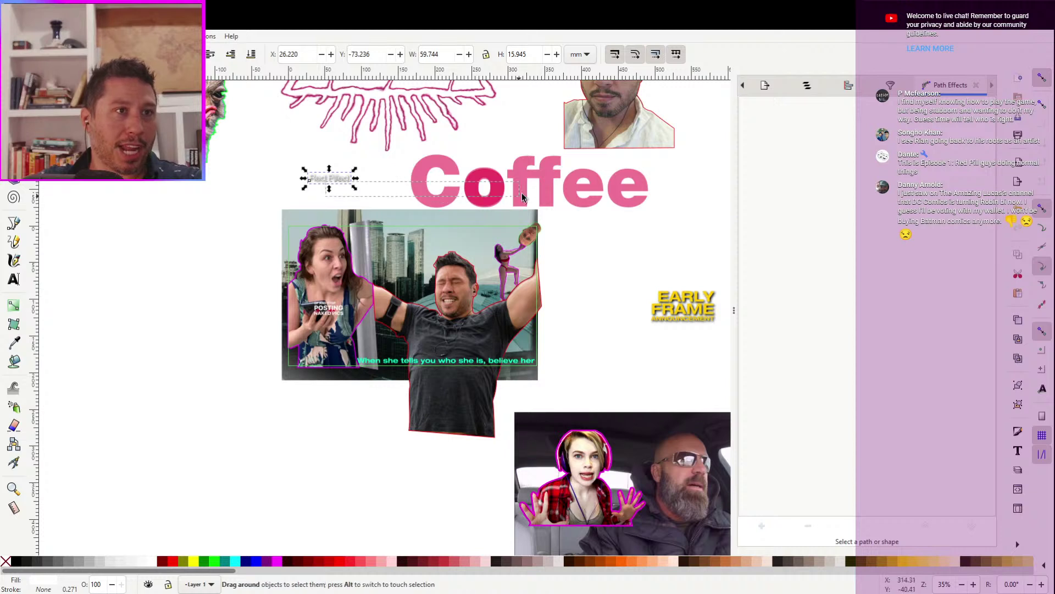
{"action": "key", "text": "Escape"}
{"action": "left_click_drag", "start_coordinate": [330, 179], "coordinate": [537, 175]}
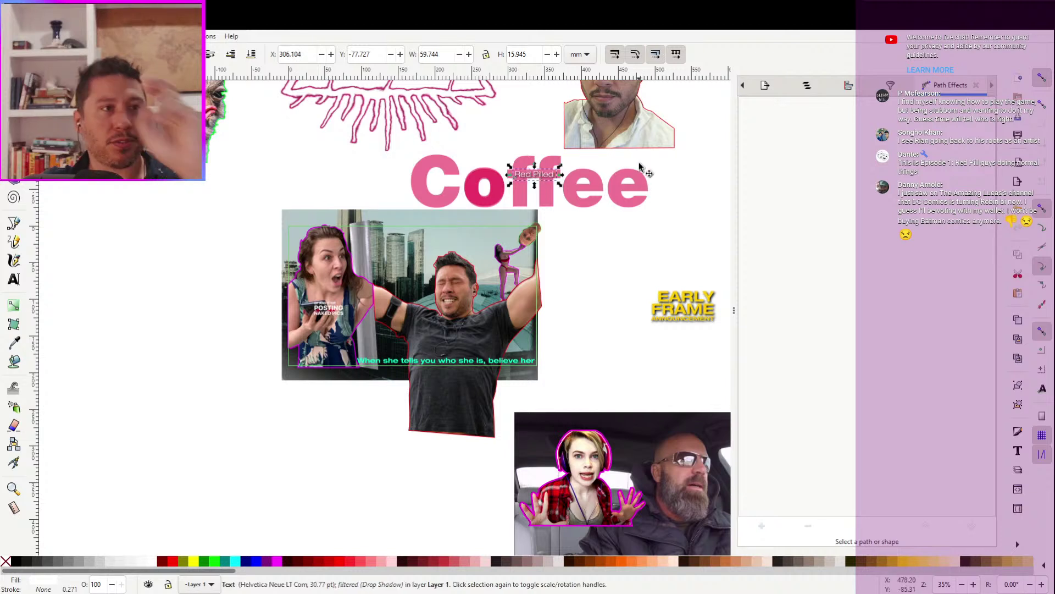
{"action": "left_click", "coordinate": [668, 172]}
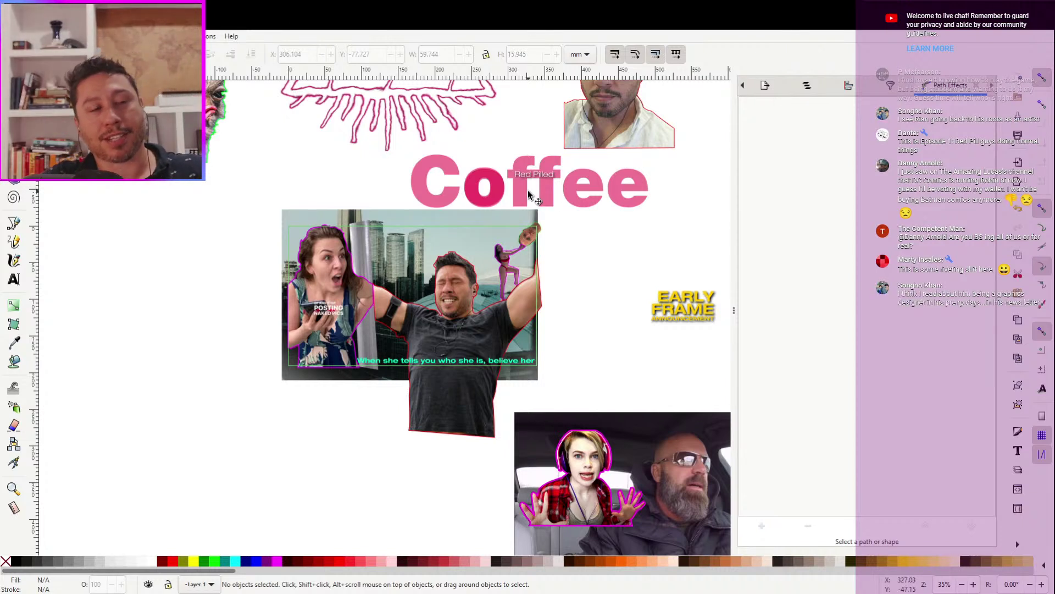
Move the Coffee title's three text objects together to X 172.768 mm, Y -114.138 mm above the city picture
{"action": "left_click_drag", "start_coordinate": [591, 269], "coordinate": [601, 279]}
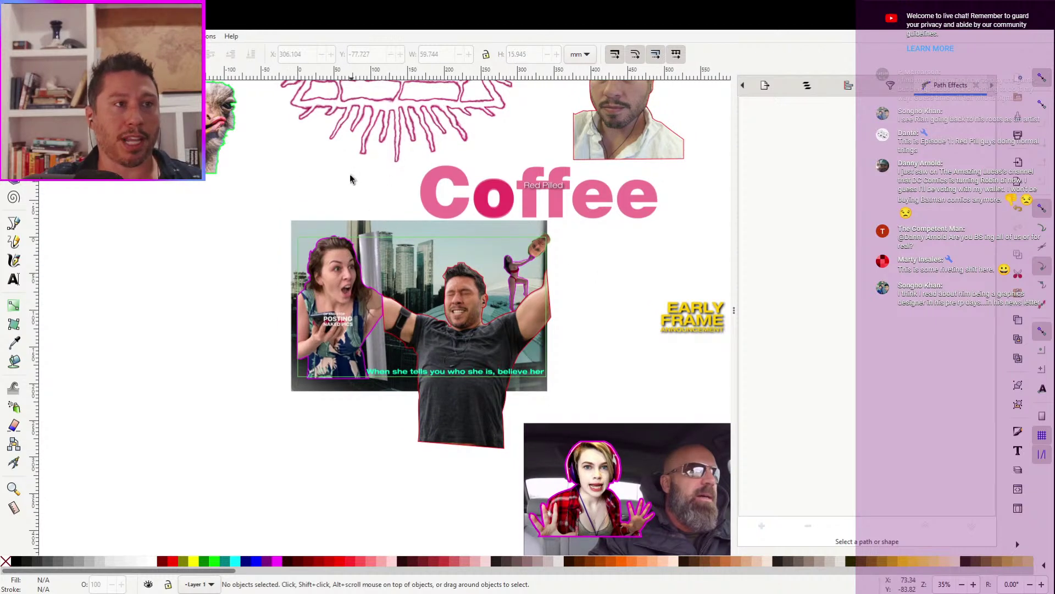
{"action": "left_click_drag", "start_coordinate": [274, 135], "coordinate": [687, 241]}
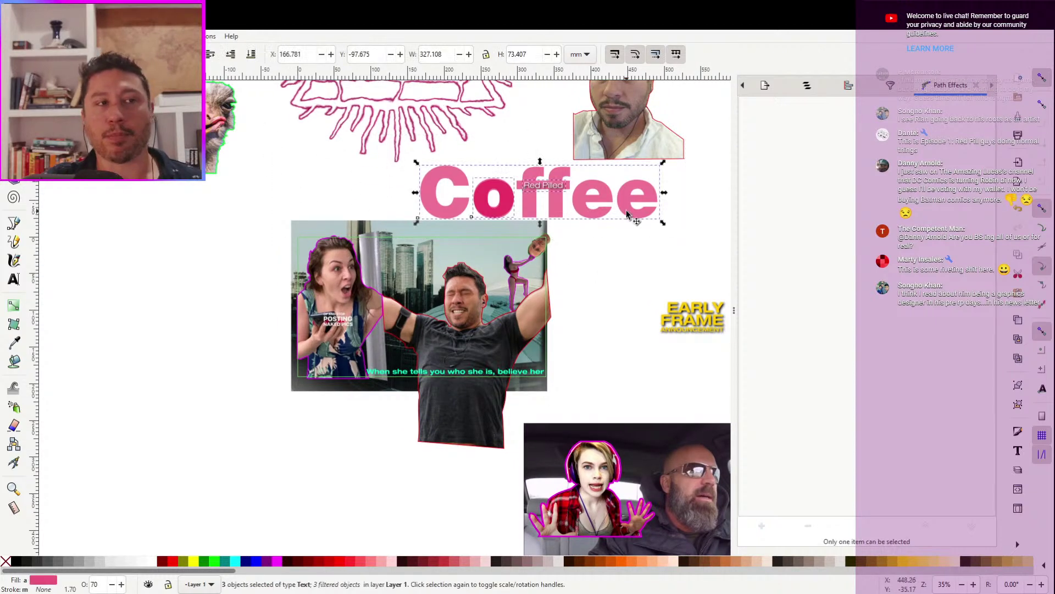
{"action": "left_click_drag", "start_coordinate": [619, 212], "coordinate": [531, 209]}
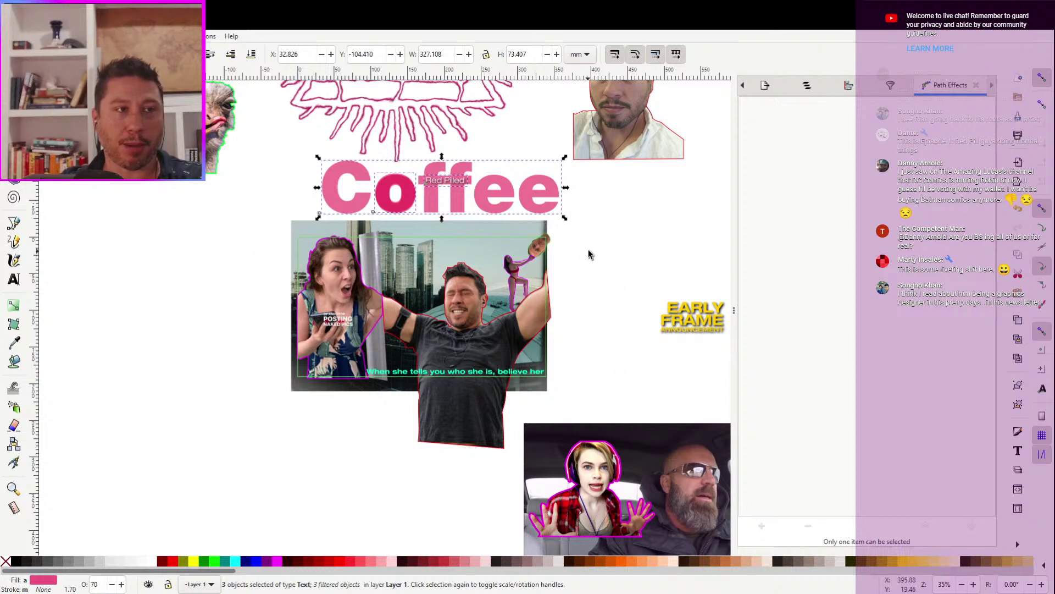
{"action": "left_click_drag", "start_coordinate": [603, 243], "coordinate": [690, 229]}
{"action": "left_click_drag", "start_coordinate": [489, 186], "coordinate": [594, 178]}
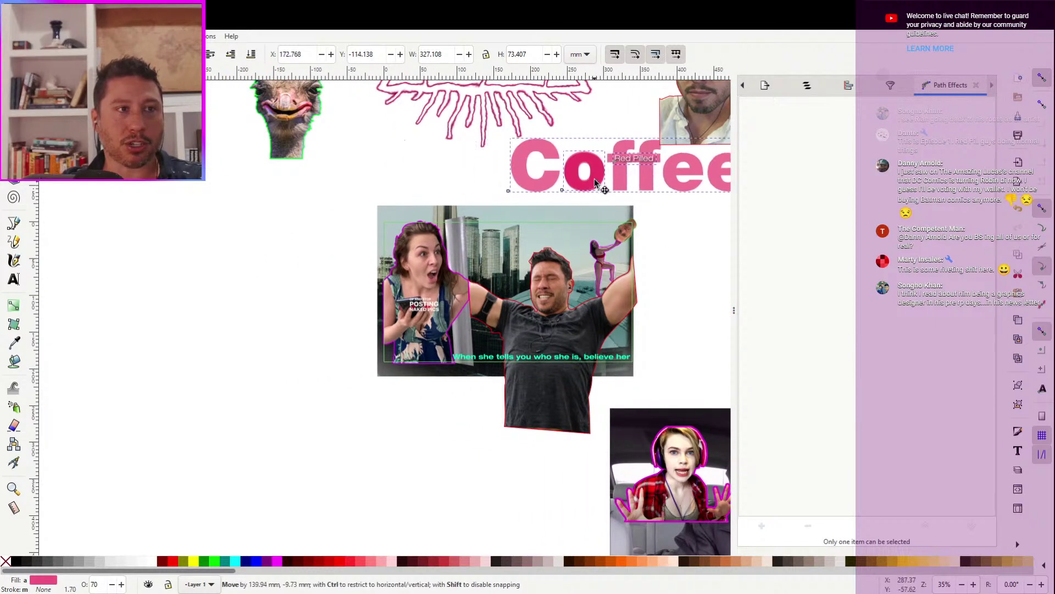
{"action": "left_click_drag", "start_coordinate": [673, 241], "coordinate": [622, 266]}
Try to move the darker letter "o" out of the Coffee title
{"action": "left_click", "coordinate": [542, 209], "text": "ctrl"}
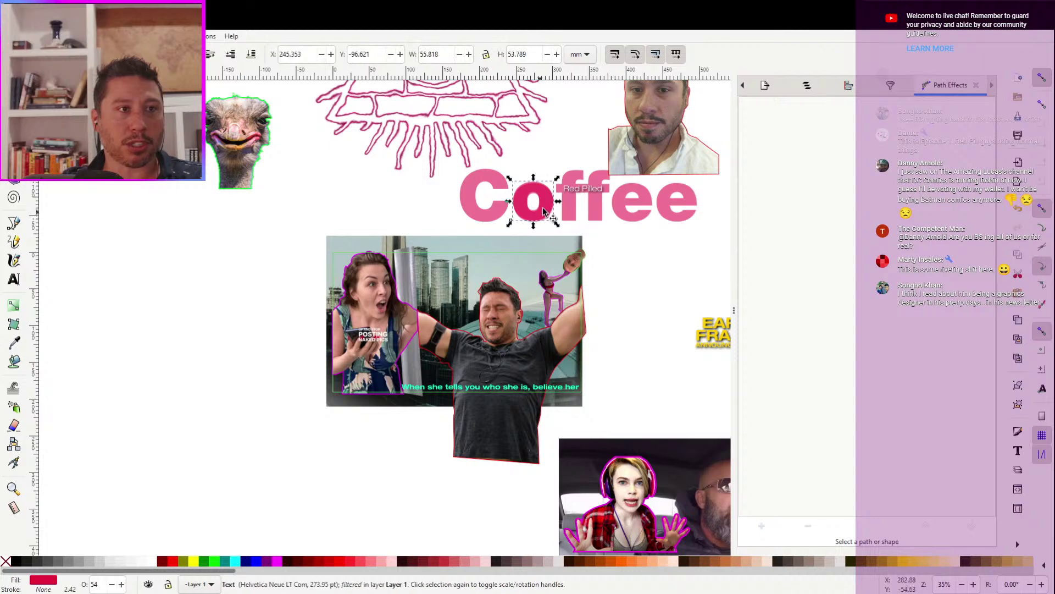
{"action": "left_click_drag", "start_coordinate": [543, 210], "coordinate": [610, 228]}
{"action": "key", "text": "Escape"}
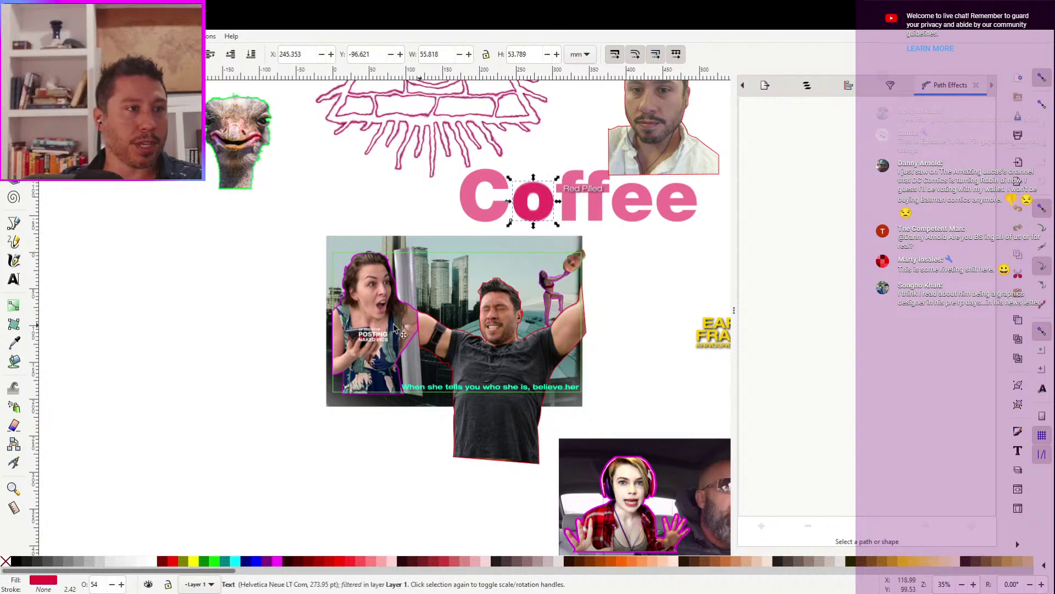
Move the people cut-outs, pole and green tagline off the city background to X -445.632 mm, Y 149.834 mm
{"action": "left_click_drag", "start_coordinate": [283, 243], "coordinate": [641, 486]}
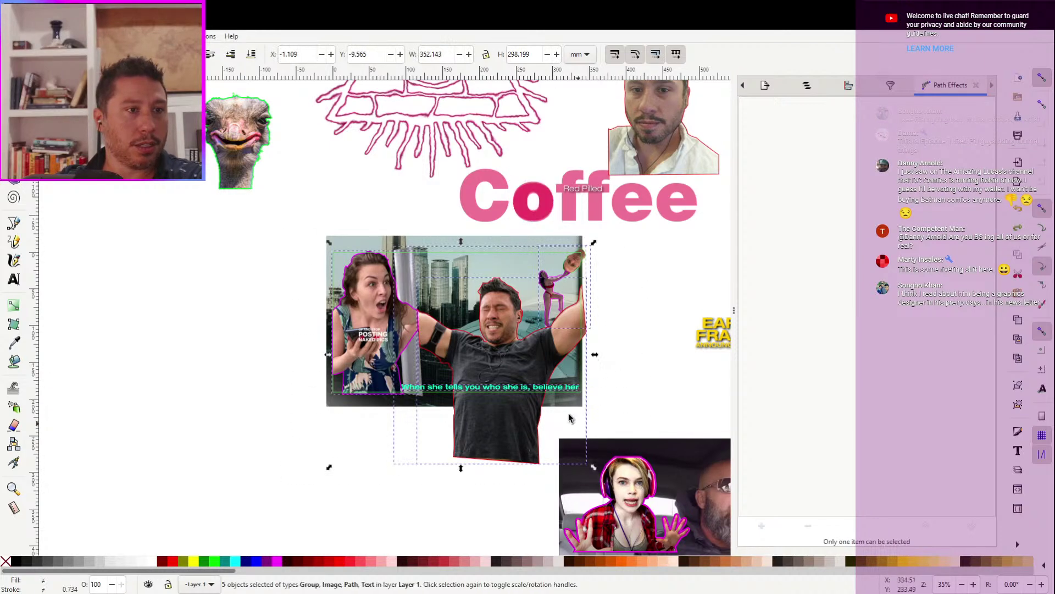
{"action": "left_click_drag", "start_coordinate": [536, 363], "coordinate": [359, 456]}
{"action": "scroll", "coordinate": [323, 403], "scroll_direction": "down", "scroll_amount": 2}
{"action": "scroll", "coordinate": [324, 403], "scroll_direction": "right", "scroll_amount": 3}
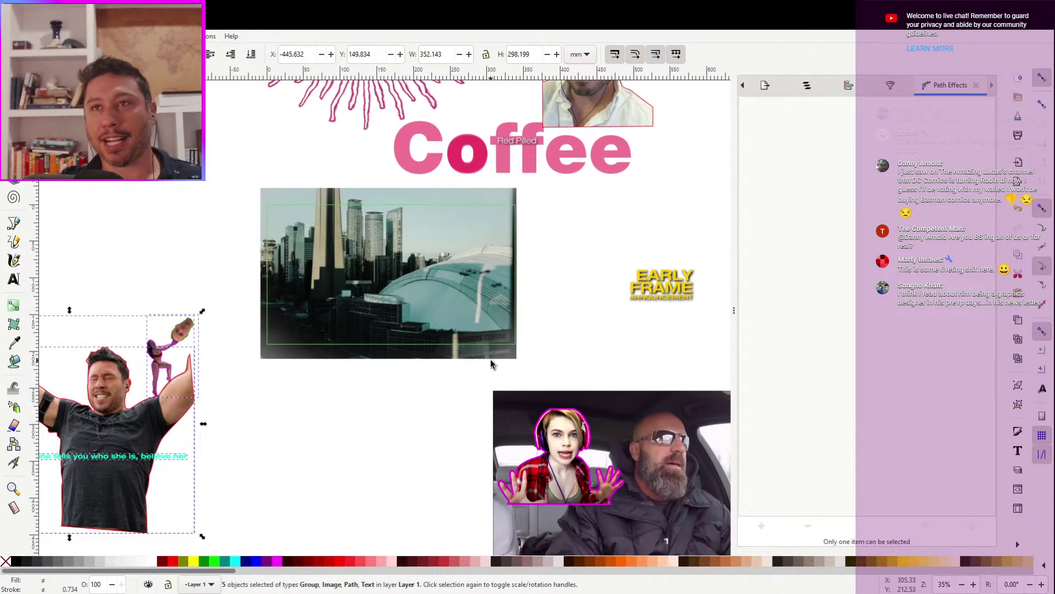
Select the car picture and examine it in comparison with the bare city background
{"action": "scroll", "coordinate": [467, 407], "scroll_direction": "down", "scroll_amount": 5}
{"action": "scroll", "coordinate": [468, 407], "scroll_direction": "right", "scroll_amount": 8}
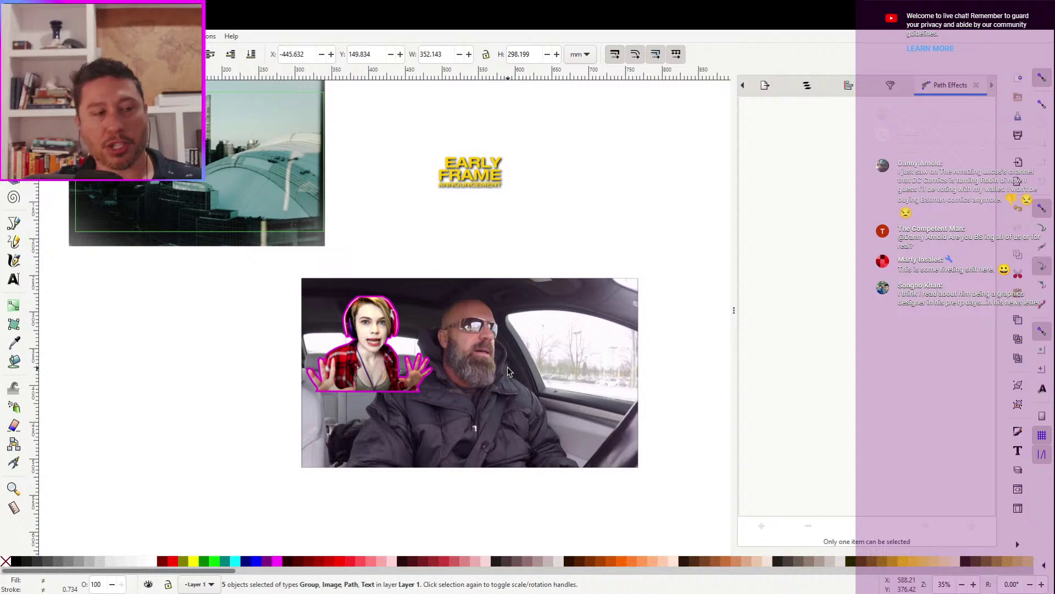
{"action": "left_click", "coordinate": [507, 367]}
{"action": "scroll", "coordinate": [507, 367], "scroll_direction": "up", "scroll_amount": 6}
{"action": "scroll", "coordinate": [507, 367], "scroll_direction": "left", "scroll_amount": 8}
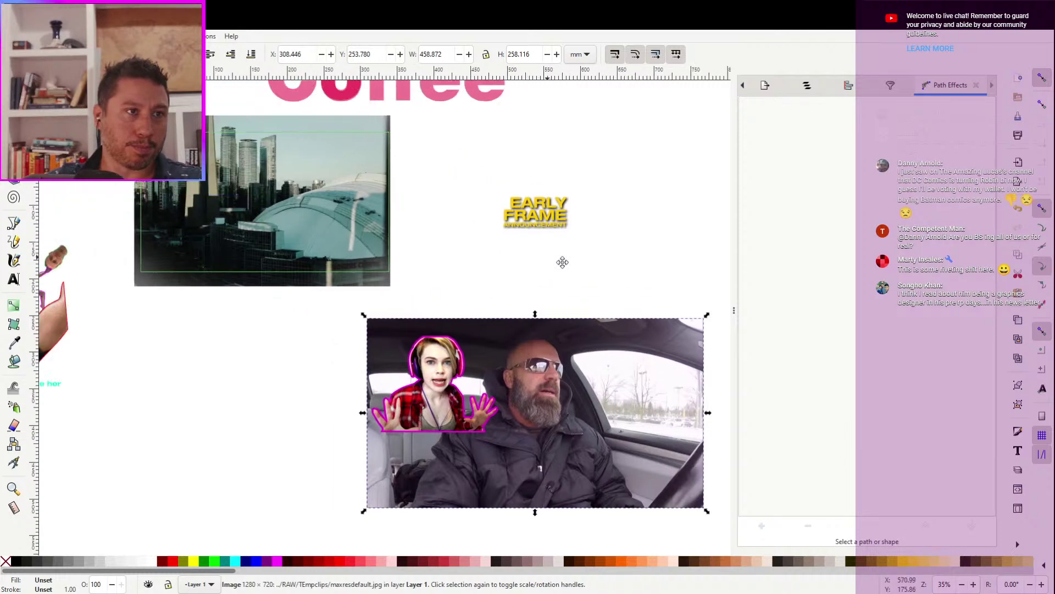
{"action": "scroll", "coordinate": [629, 356], "scroll_direction": "left", "scroll_amount": 7}
{"action": "scroll", "coordinate": [629, 356], "scroll_direction": "down", "scroll_amount": 2}
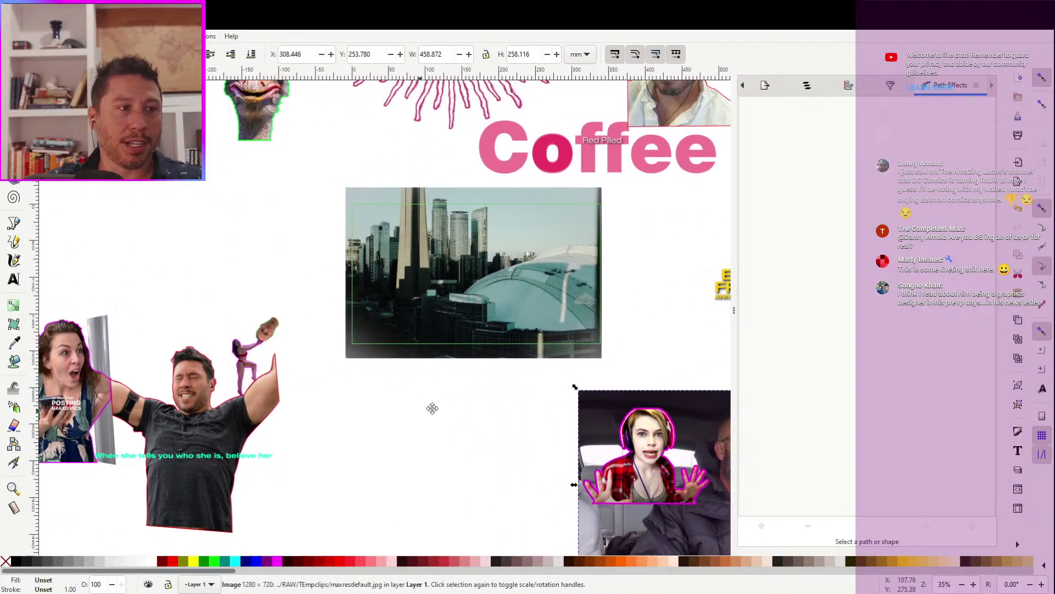
Move the shocked woman's cut-out group onto the city background at X 7.871 mm, Y 1.005 mm
{"action": "left_click_drag", "start_coordinate": [55, 275], "coordinate": [192, 482]}
{"action": "left_click_drag", "start_coordinate": [139, 418], "coordinate": [481, 299]}
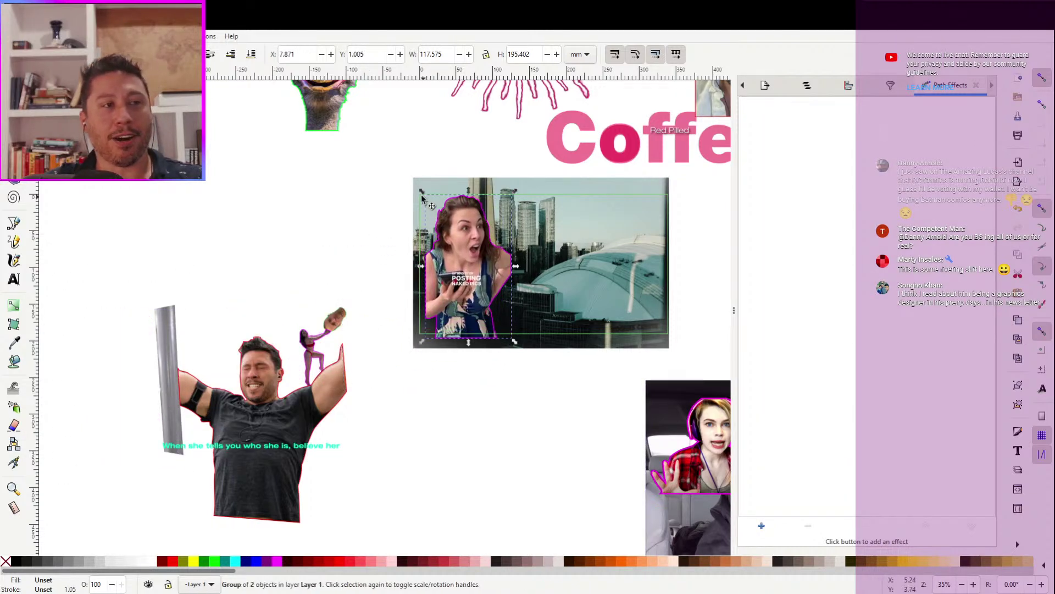
{"action": "left_click", "coordinate": [388, 161]}
Draw a red ellipse about 198 mm by 171 mm over the woman's face and upper body, and undo it
{"action": "key", "text": "e"}
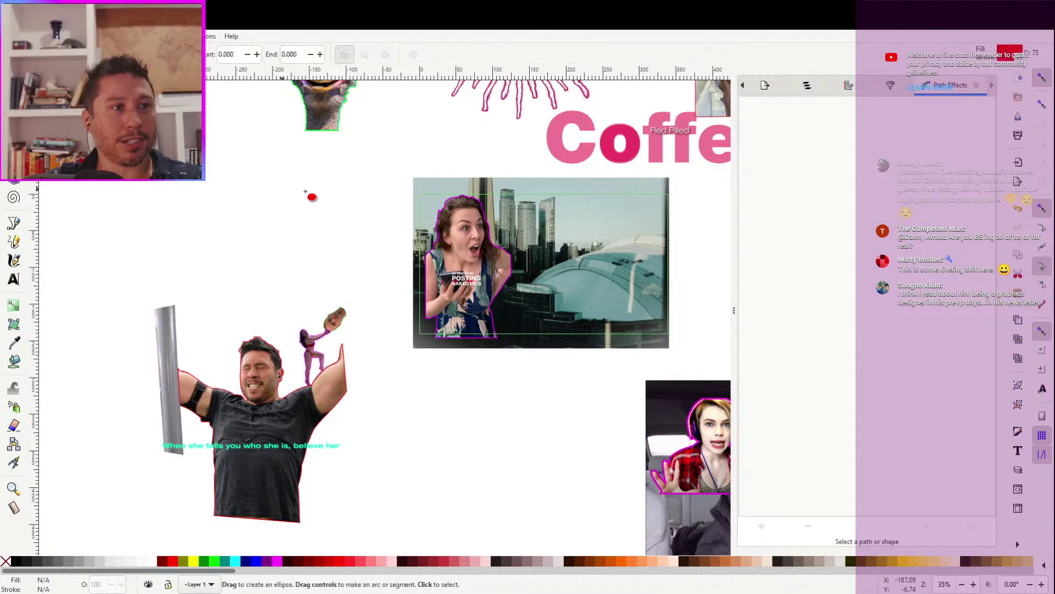
{"action": "left_click_drag", "start_coordinate": [385, 165], "coordinate": [529, 290]}
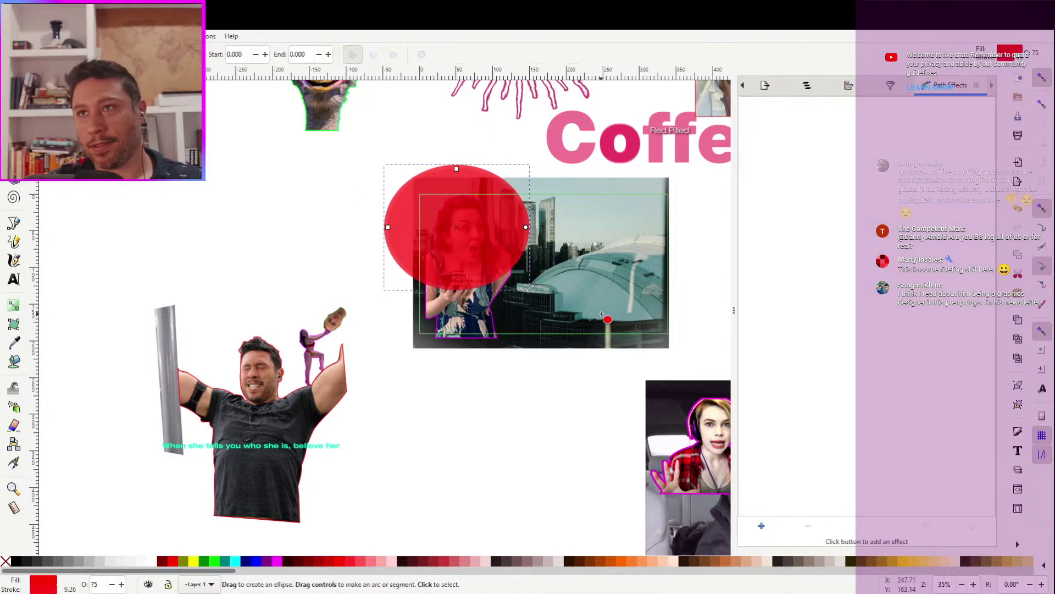
{"action": "key", "text": "ctrl+z"}
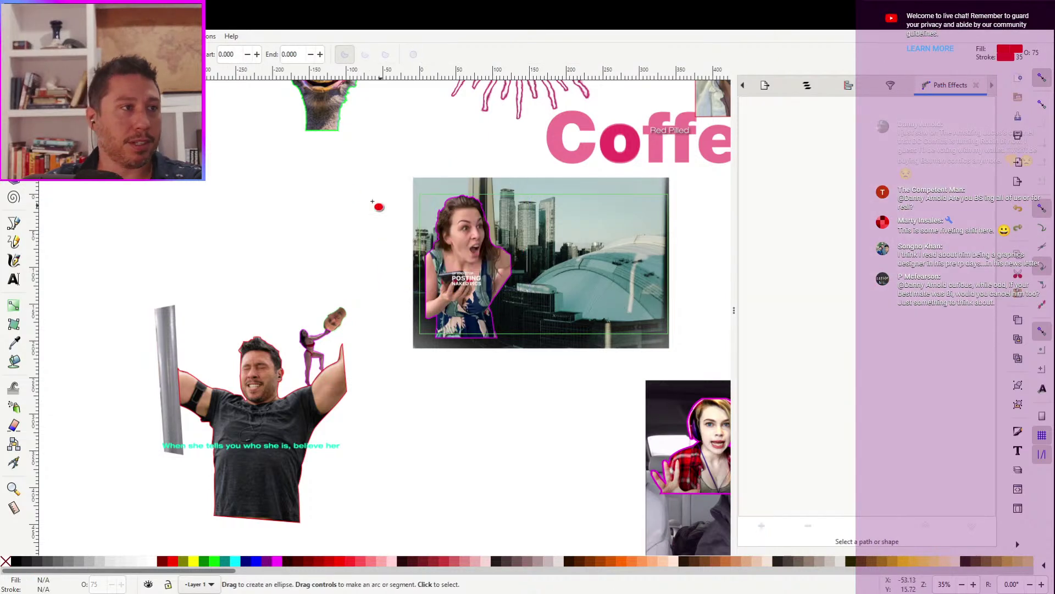
{"action": "key", "text": "s"}
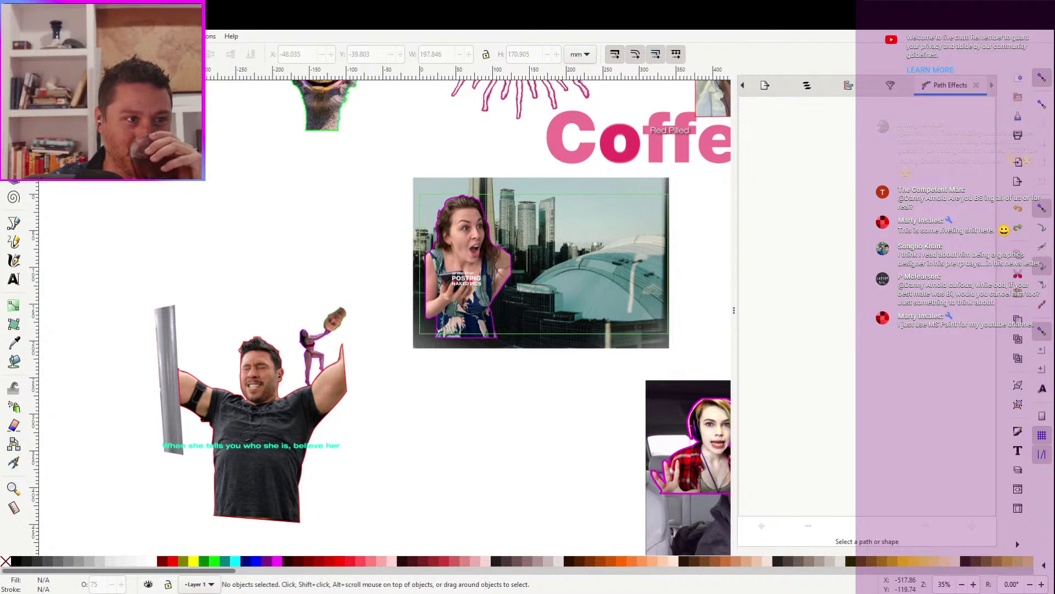
Try moving the cheering man's picture alone onto the city background, and return it to its red outline
{"action": "left_click_drag", "start_coordinate": [320, 179], "coordinate": [245, 219]}
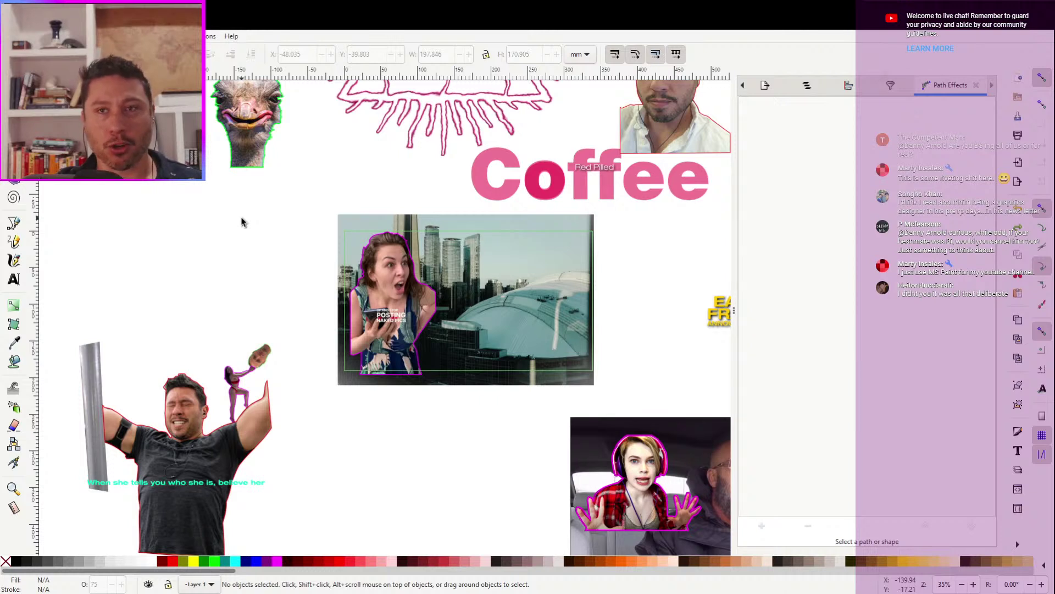
{"action": "left_click_drag", "start_coordinate": [411, 324], "coordinate": [351, 328]}
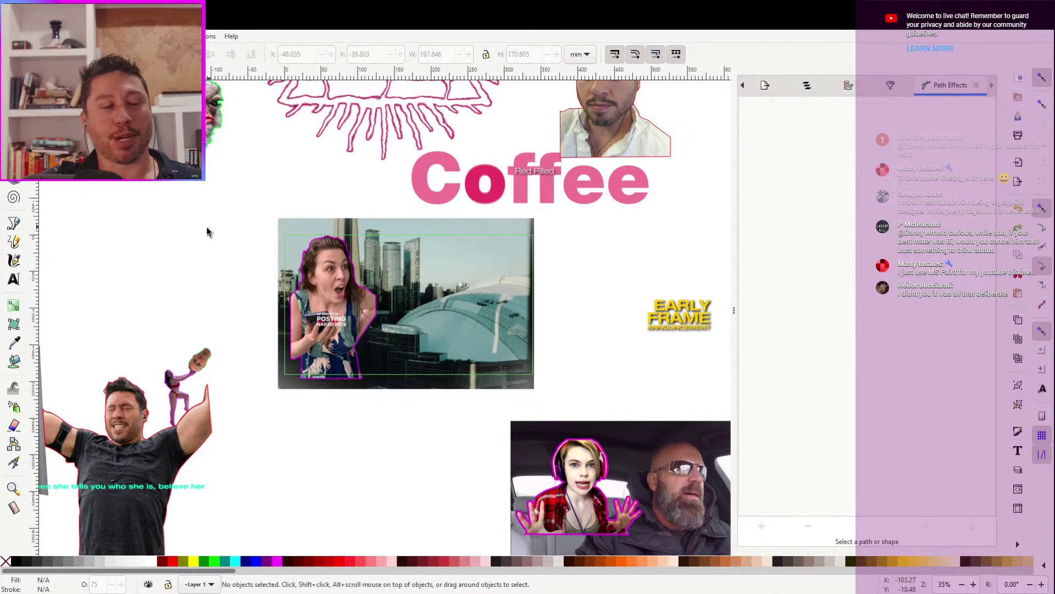
{"action": "left_click_drag", "start_coordinate": [215, 238], "coordinate": [242, 221]}
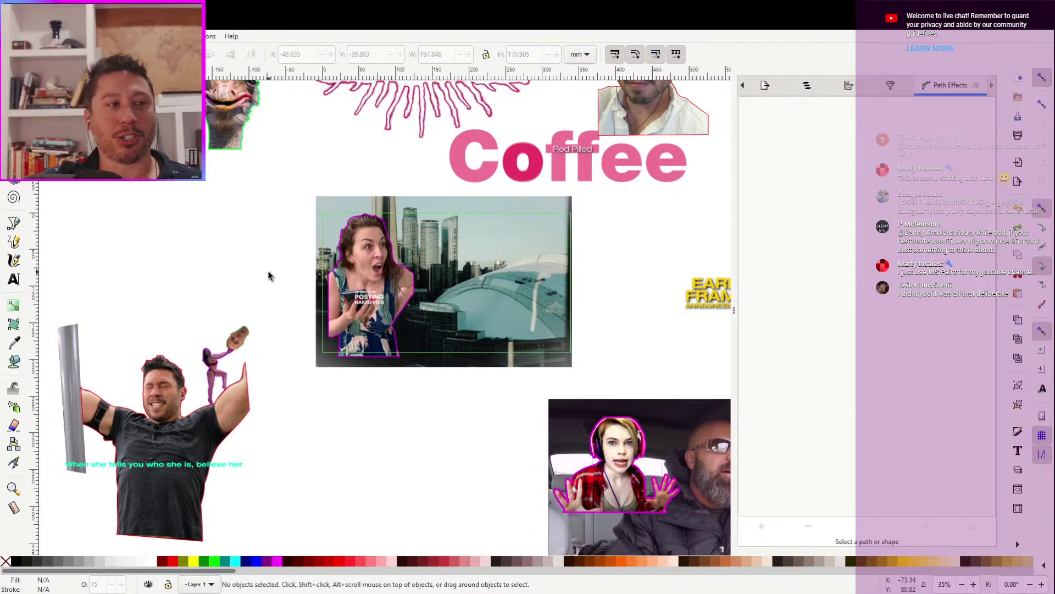
{"action": "scroll", "coordinate": [269, 276], "scroll_direction": "down", "scroll_amount": 2}
{"action": "scroll", "coordinate": [269, 276], "scroll_direction": "left", "scroll_amount": 2}
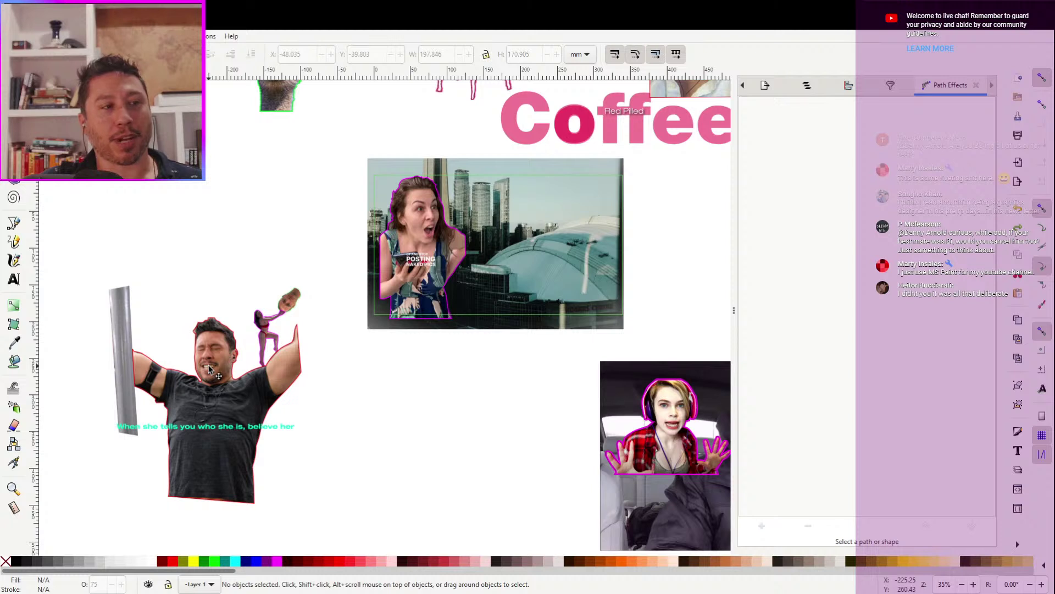
{"action": "left_click_drag", "start_coordinate": [209, 367], "coordinate": [565, 289]}
{"action": "left_click_drag", "start_coordinate": [559, 266], "coordinate": [553, 258]}
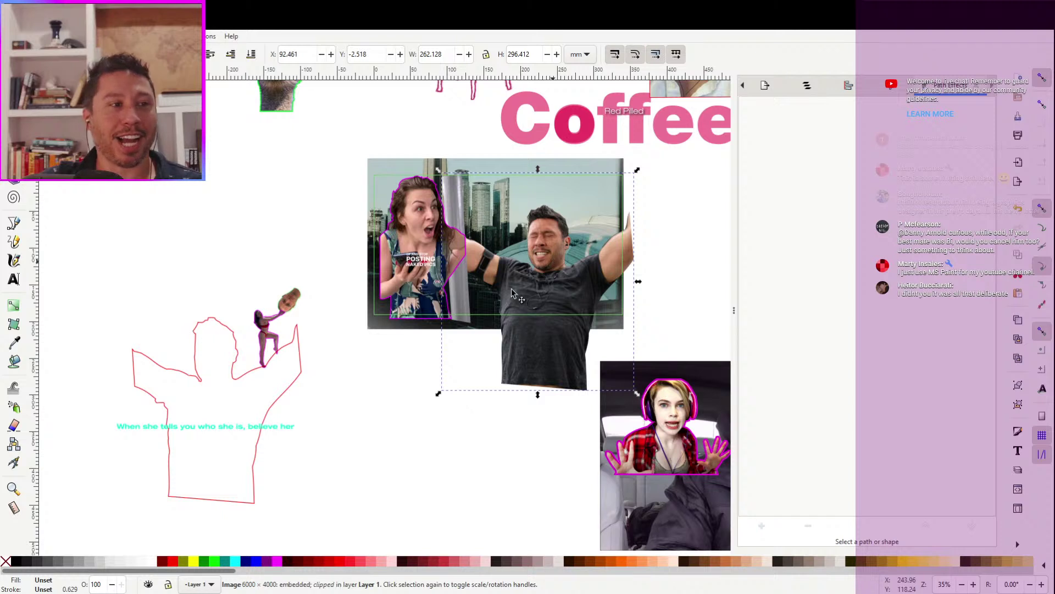
{"action": "left_click_drag", "start_coordinate": [553, 265], "coordinate": [214, 386]}
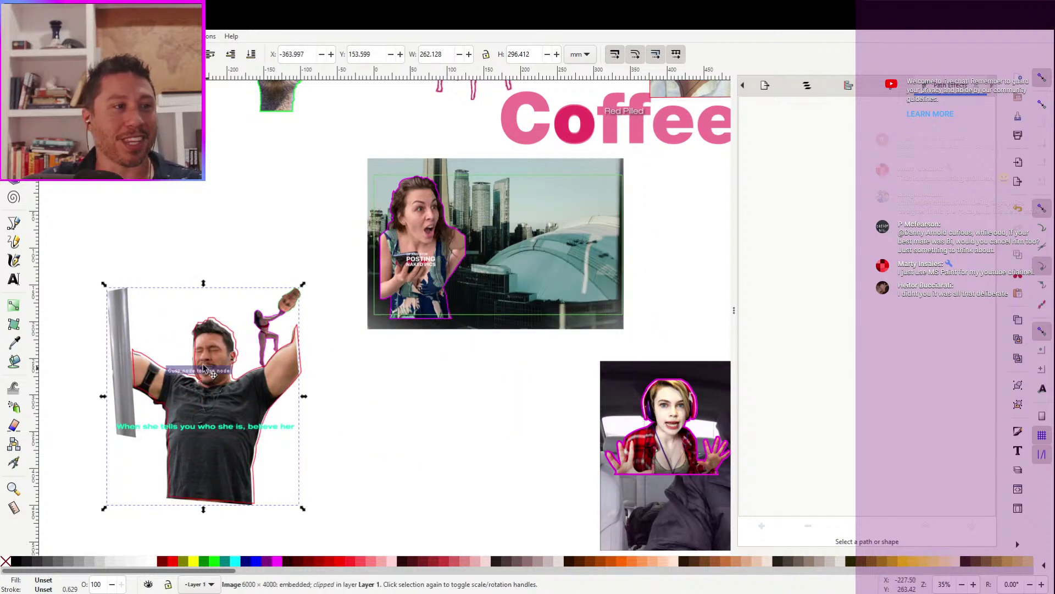
{"action": "left_click_drag", "start_coordinate": [208, 348], "coordinate": [209, 345]}
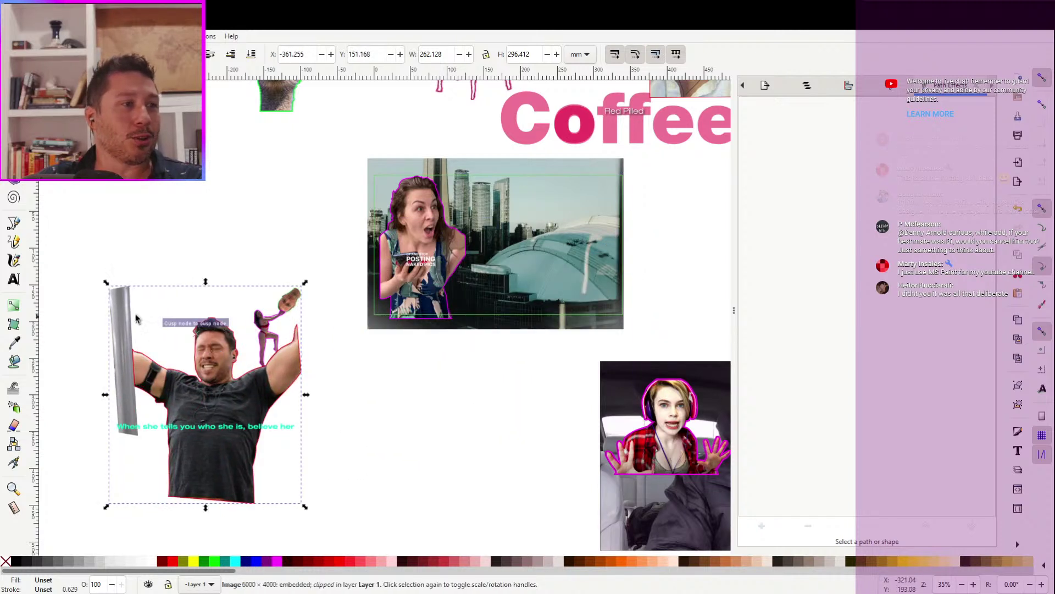
Move the small group of the dancing figure up and away from the cheering man's raised arm
{"action": "left_click_drag", "start_coordinate": [84, 257], "coordinate": [142, 431]}
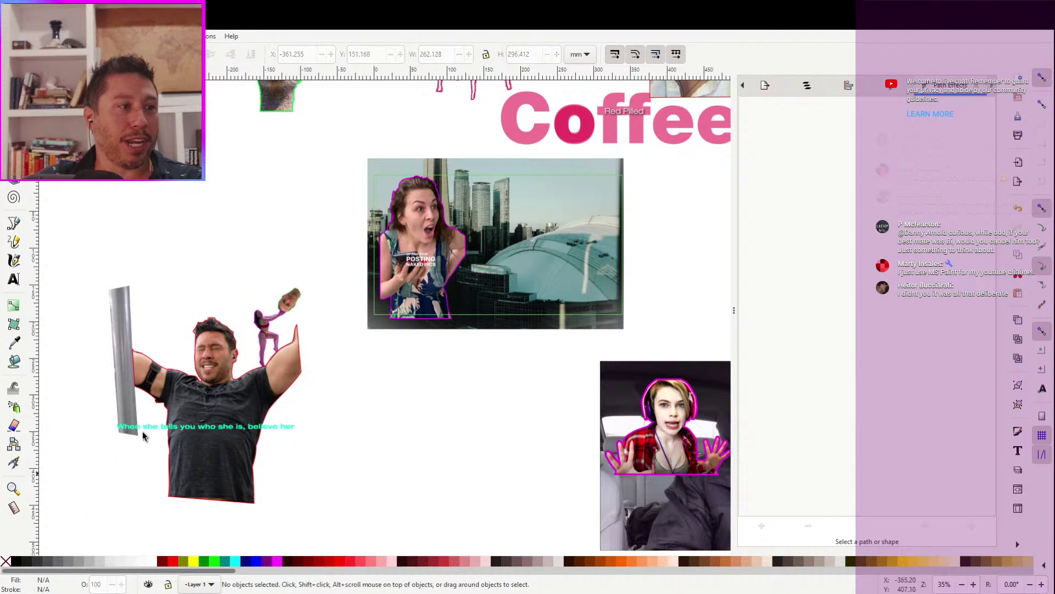
{"action": "left_click_drag", "start_coordinate": [324, 251], "coordinate": [221, 400]}
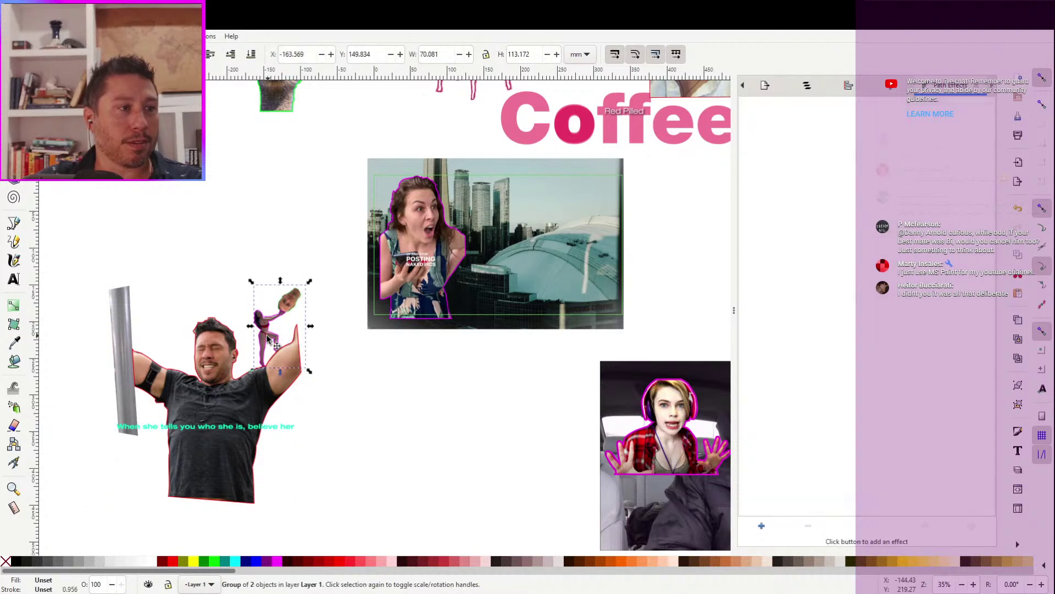
{"action": "left_click_drag", "start_coordinate": [275, 324], "coordinate": [225, 221]}
Move the cheering man's picture, its red outline and the green tagline onto the city background at X 110.324 mm, Y -42.632 mm
{"action": "left_click_drag", "start_coordinate": [331, 254], "coordinate": [71, 523]}
{"action": "left_click_drag", "start_coordinate": [212, 377], "coordinate": [540, 271]}
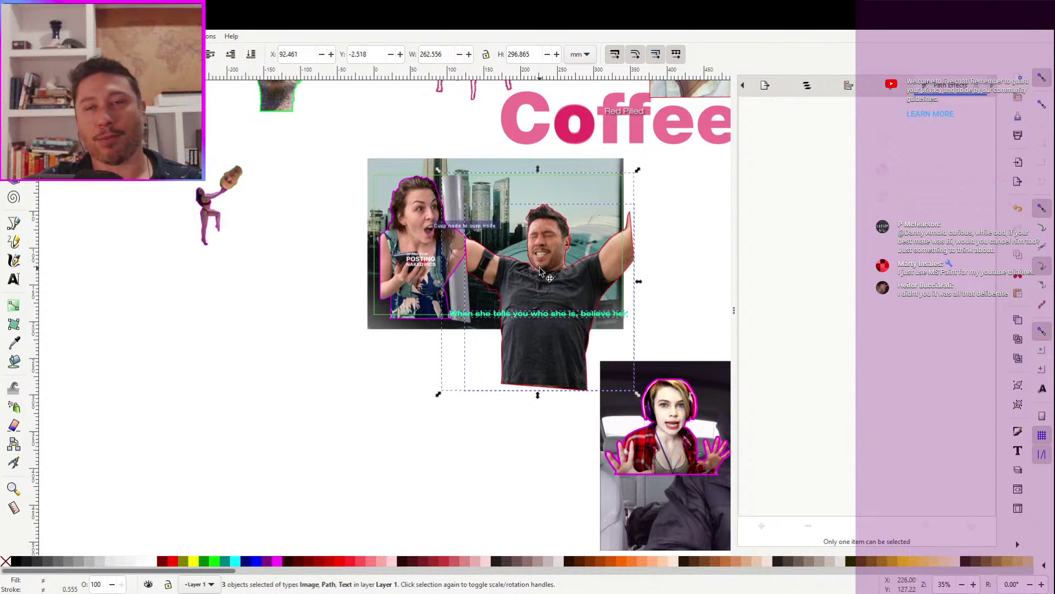
{"action": "left_click", "coordinate": [678, 245]}
{"action": "left_click_drag", "start_coordinate": [679, 243], "coordinate": [665, 284]}
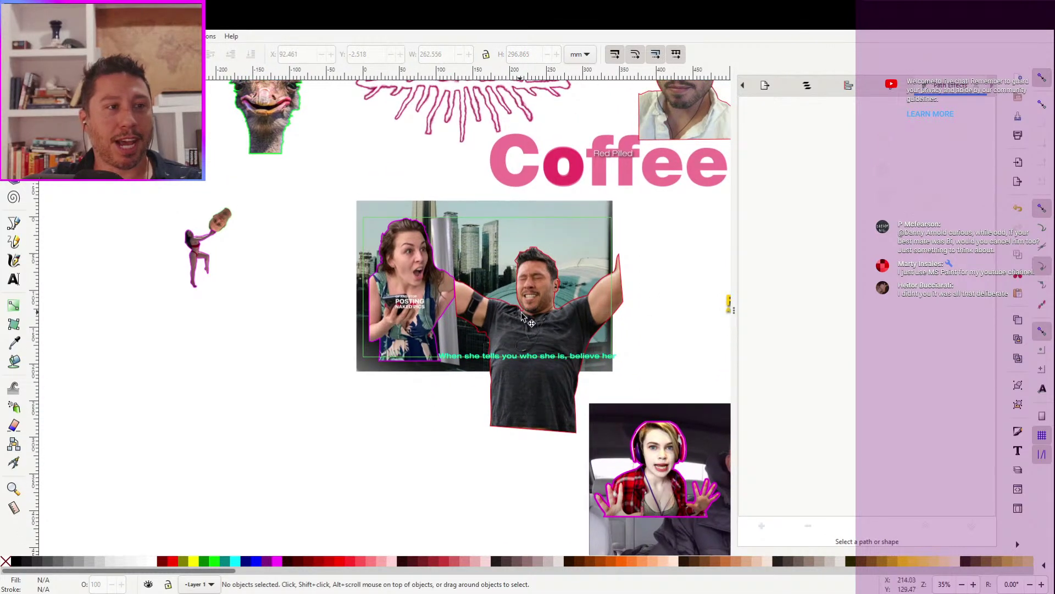
{"action": "left_click_drag", "start_coordinate": [536, 322], "coordinate": [530, 291]}
{"action": "key", "text": "ctrl+z"}
{"action": "left_click_drag", "start_coordinate": [639, 203], "coordinate": [407, 453]}
{"action": "left_click_drag", "start_coordinate": [527, 371], "coordinate": [538, 342]}
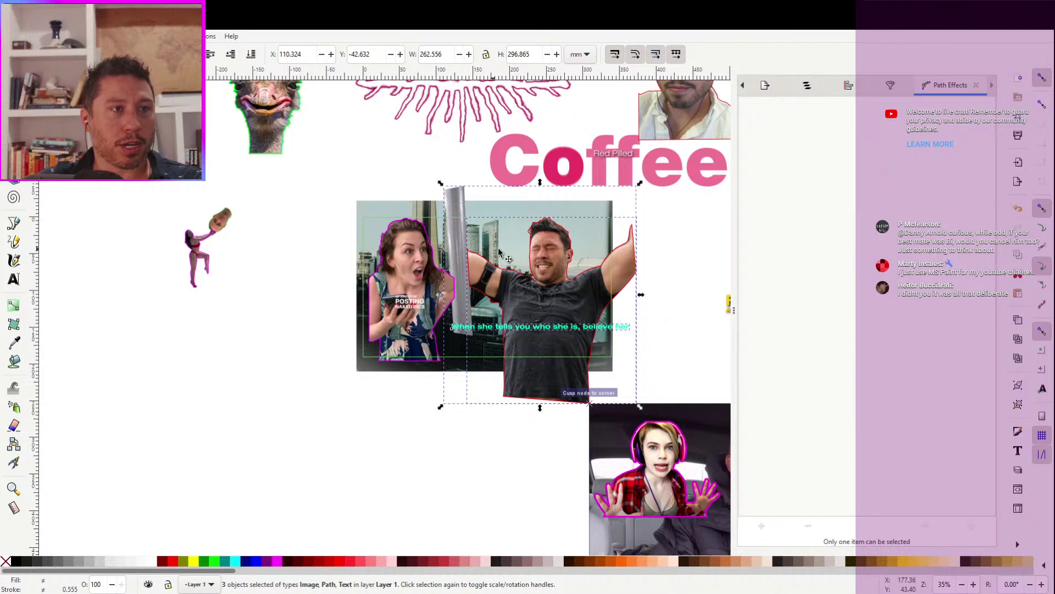
{"action": "left_click", "coordinate": [701, 249]}
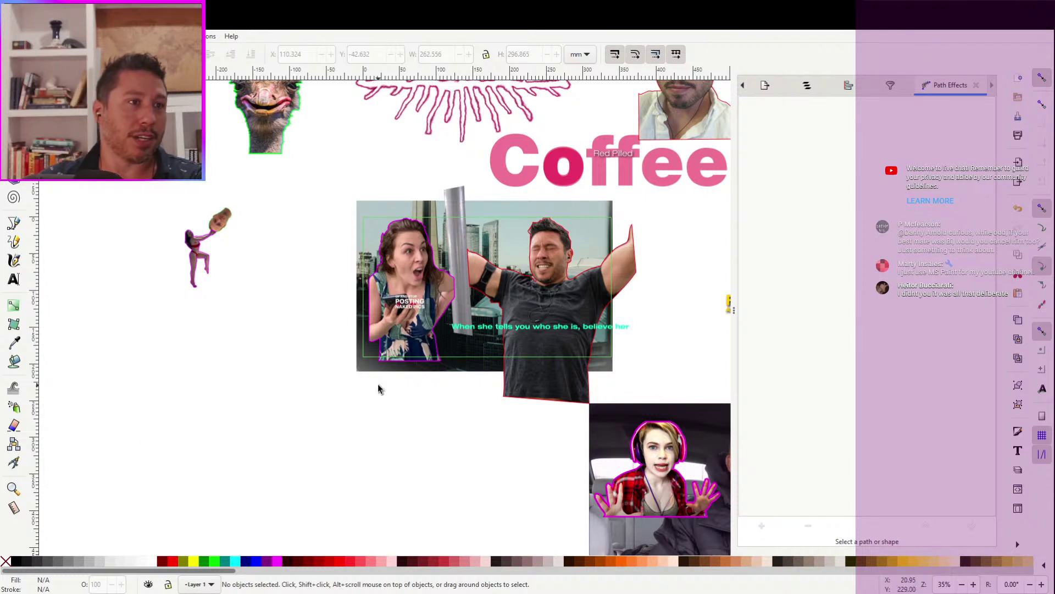
Move the red outline off the cheering man's picture to the empty canvas at X -226.618 mm, Y 176.111 mm
{"action": "left_click", "coordinate": [513, 281]}
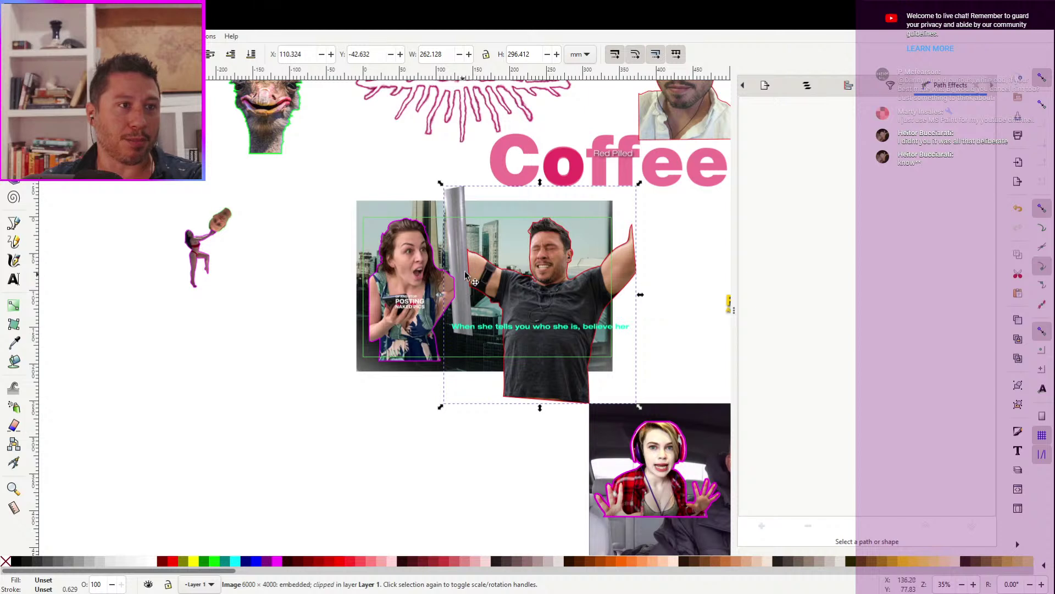
{"action": "left_click", "coordinate": [452, 239]}
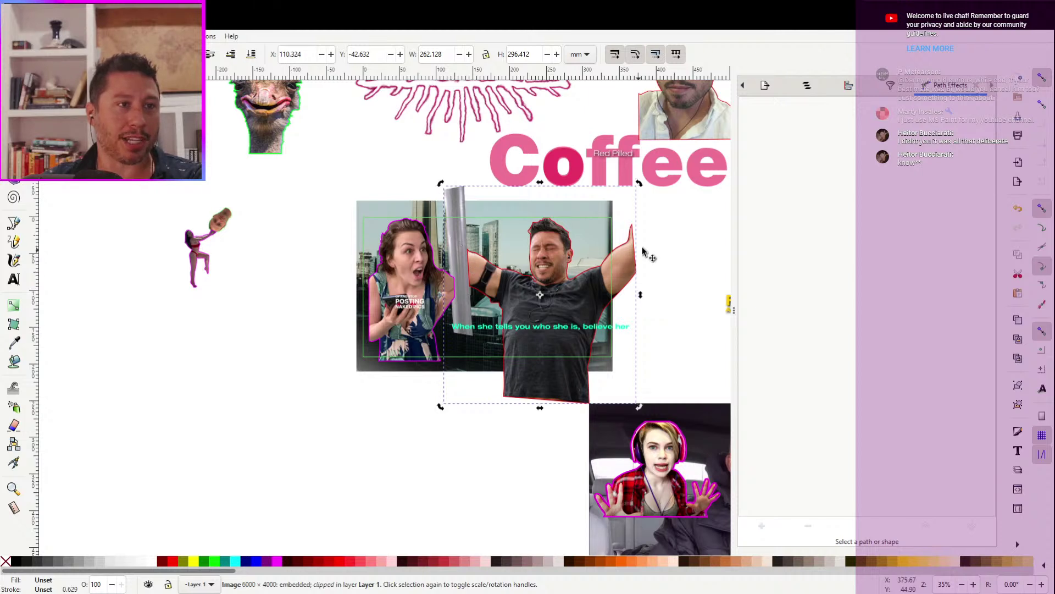
{"action": "left_click", "coordinate": [569, 291], "text": "ctrl"}
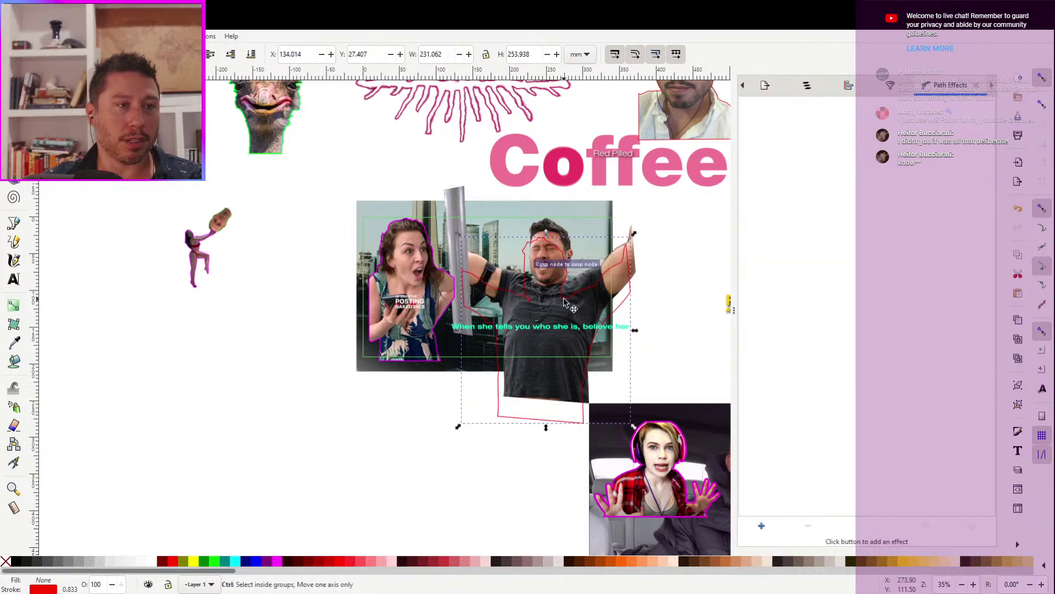
{"action": "left_click_drag", "start_coordinate": [564, 302], "coordinate": [567, 297]}
{"action": "left_click_drag", "start_coordinate": [671, 199], "coordinate": [599, 341]}
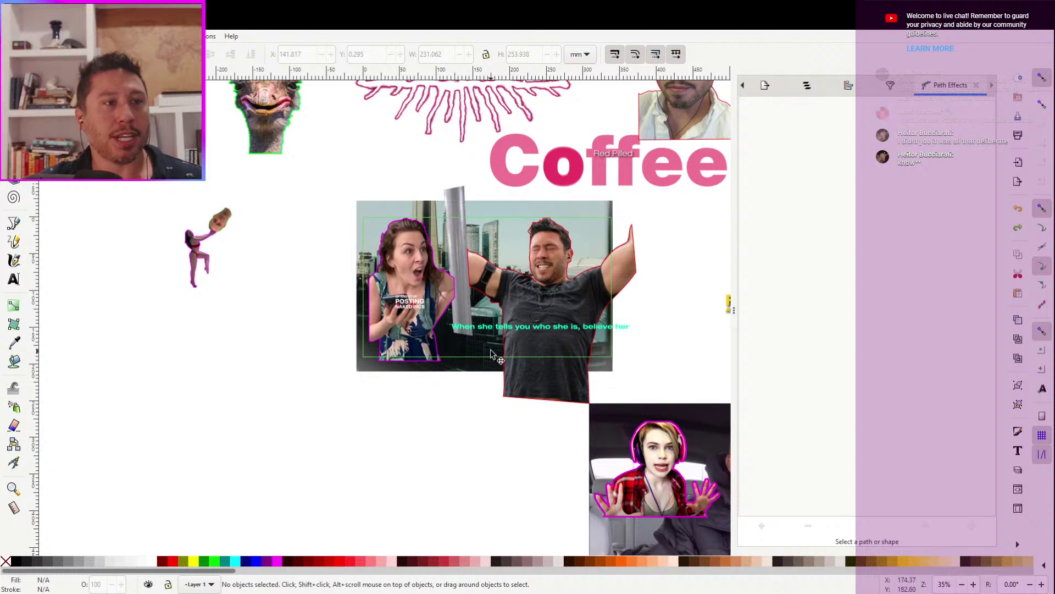
{"action": "left_click_drag", "start_coordinate": [506, 330], "coordinate": [235, 471]}
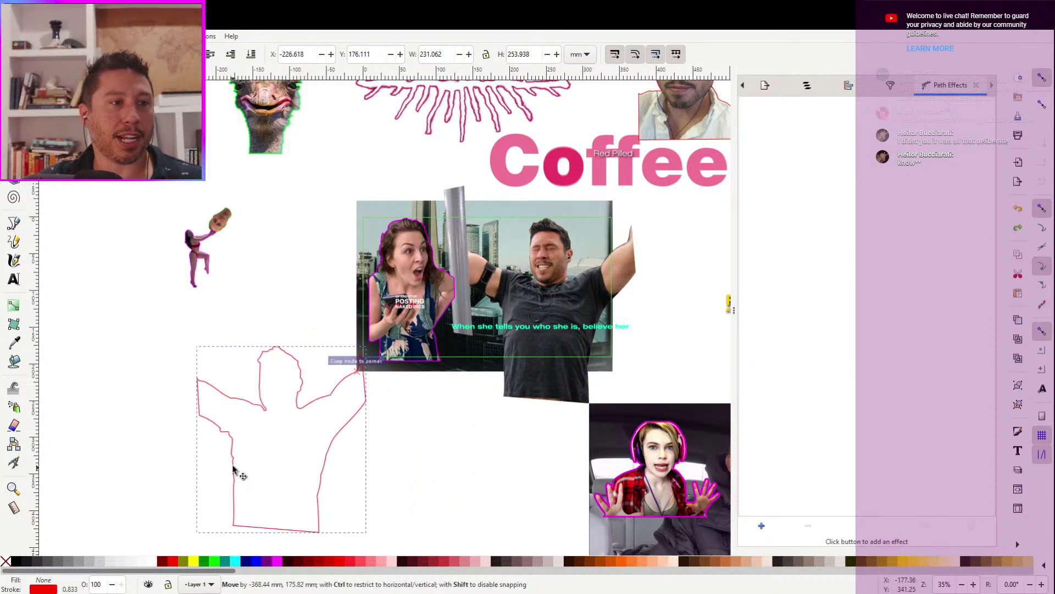
{"action": "left_click", "coordinate": [499, 332]}
{"action": "left_click_drag", "start_coordinate": [388, 412], "coordinate": [193, 502]}
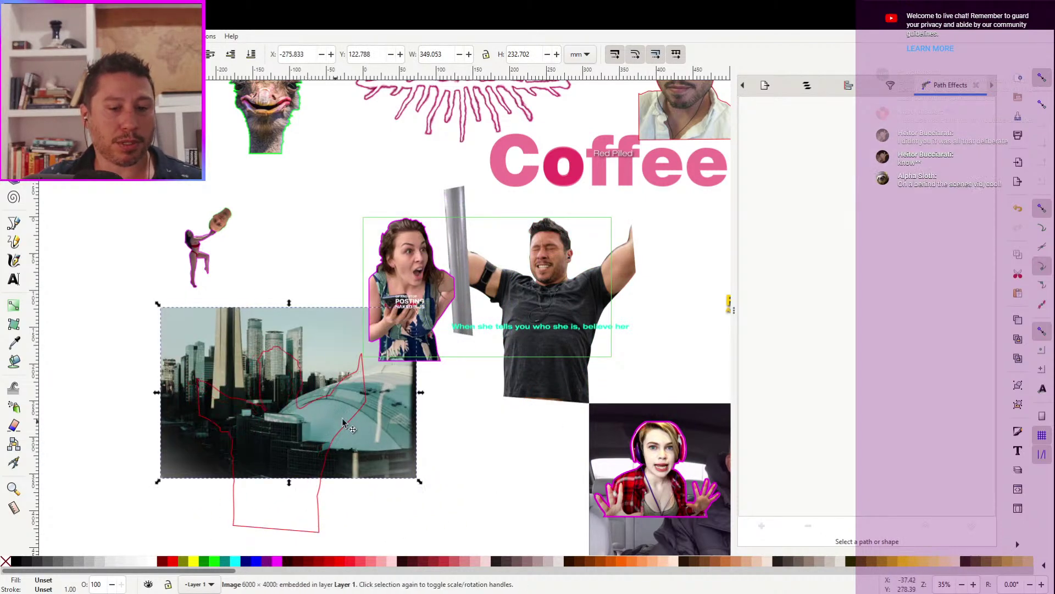
{"action": "key", "text": "ctrl+z"}
Move the green tagline off the city background to X -75.167 mm, Y 283.884 mm
{"action": "key", "text": "Tab"}
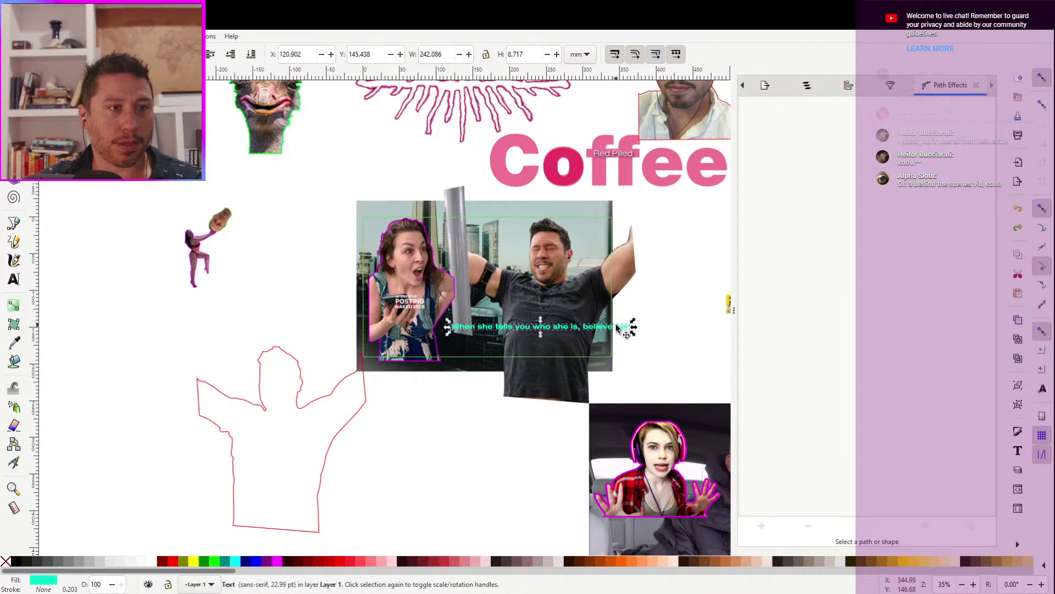
{"action": "left_click_drag", "start_coordinate": [581, 356], "coordinate": [436, 459]}
Move the pink Coffee title with its Red Pilled caption onto the city background at X 14.865 mm, Y -0.388 mm, and lower it behind the people
{"action": "scroll", "coordinate": [700, 285], "scroll_direction": "up", "scroll_amount": 3}
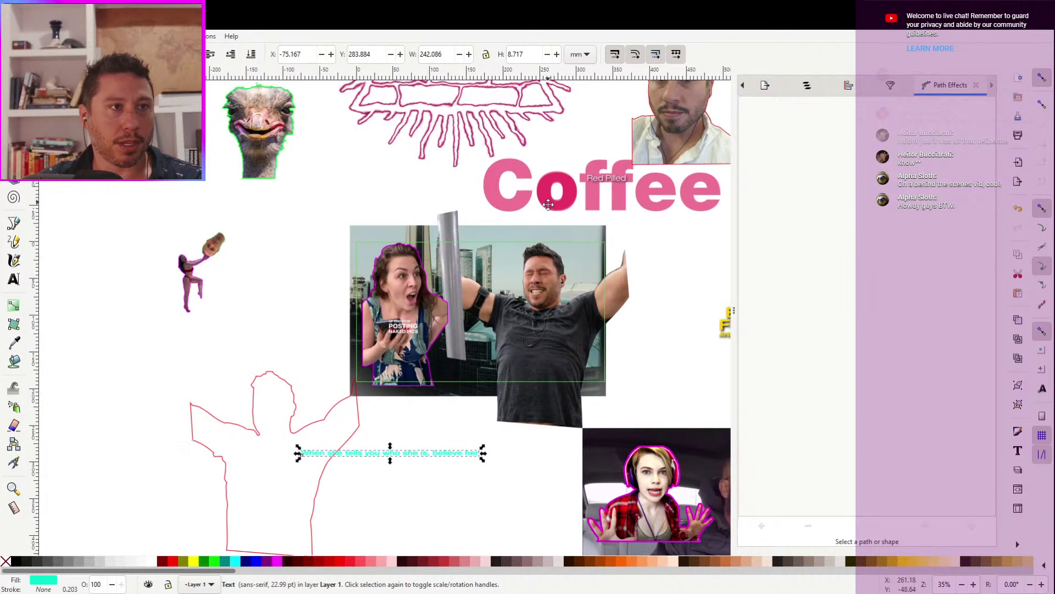
{"action": "left_click_drag", "start_coordinate": [725, 183], "coordinate": [468, 258]}
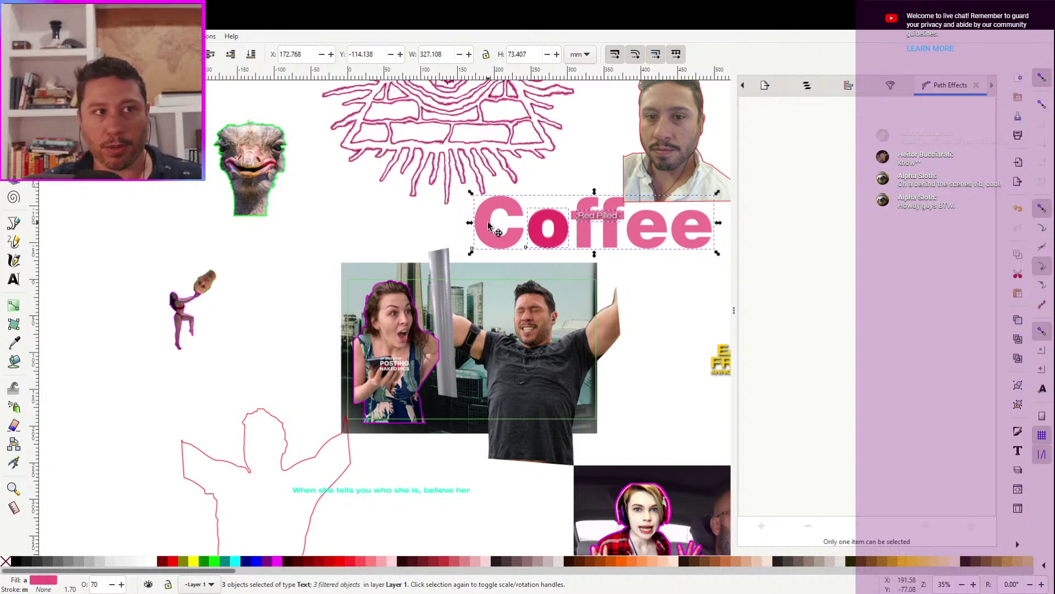
{"action": "left_click_drag", "start_coordinate": [484, 230], "coordinate": [369, 314]}
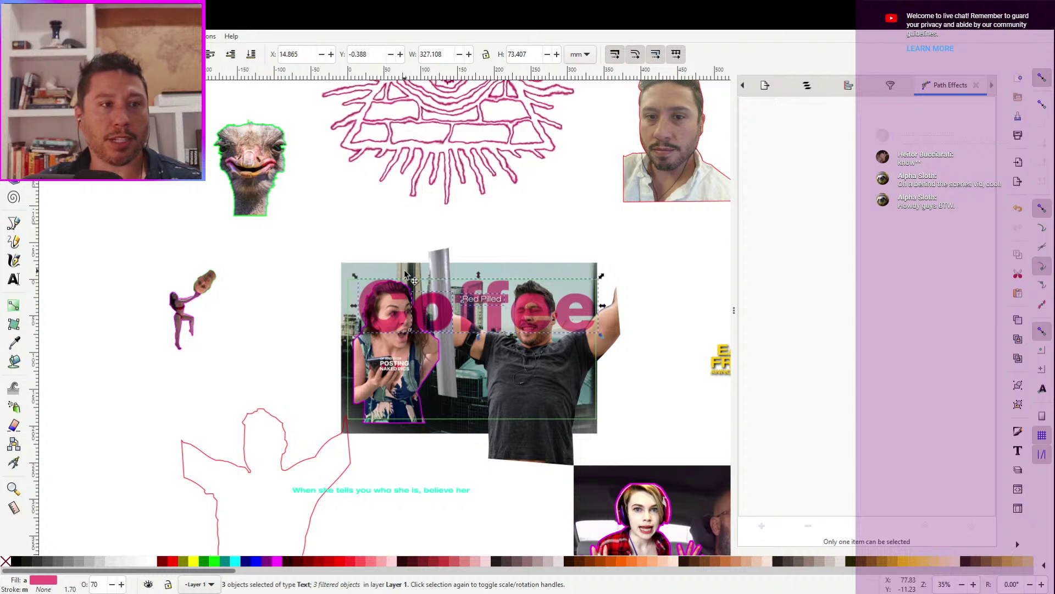
{"action": "key", "text": "Page_Down"}
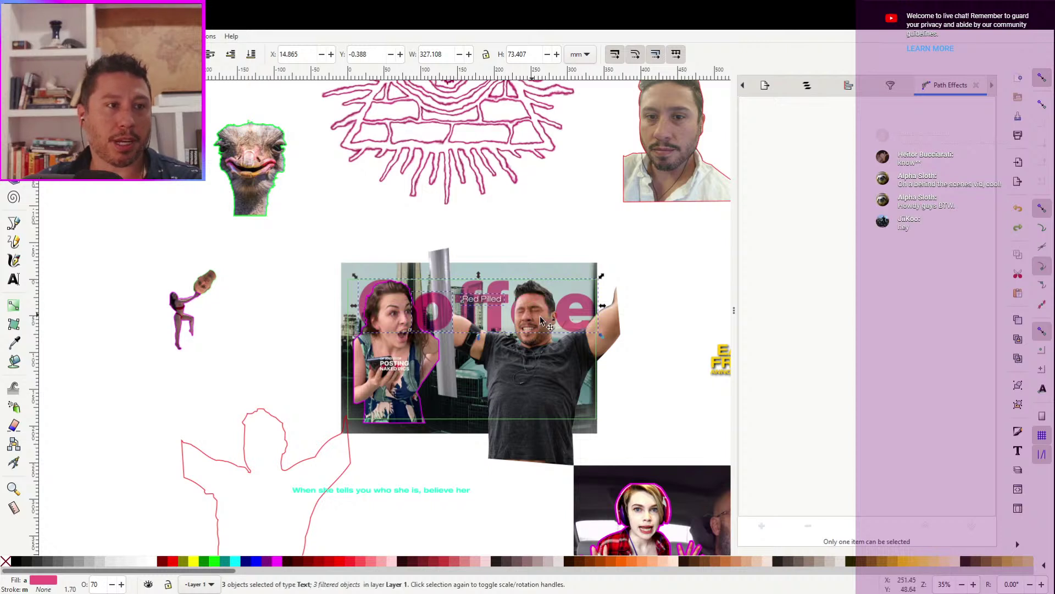
Lift the Coffee title off the city background to compare, and place it back behind the people at X 4.388 mm, Y 1.857 mm
{"action": "left_click_drag", "start_coordinate": [582, 320], "coordinate": [631, 242]}
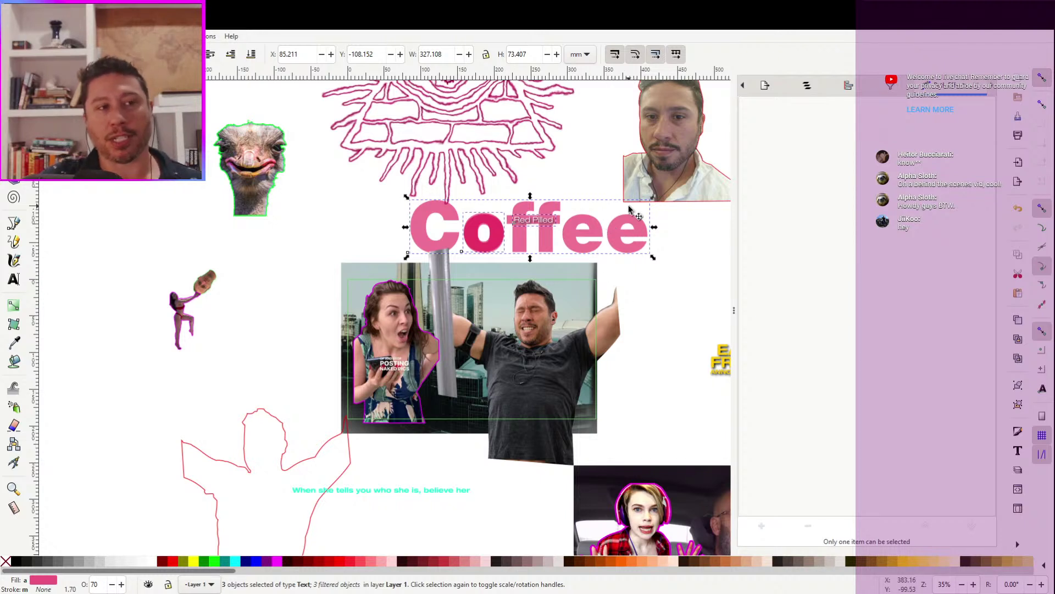
{"action": "left_click_drag", "start_coordinate": [637, 313], "coordinate": [625, 317]}
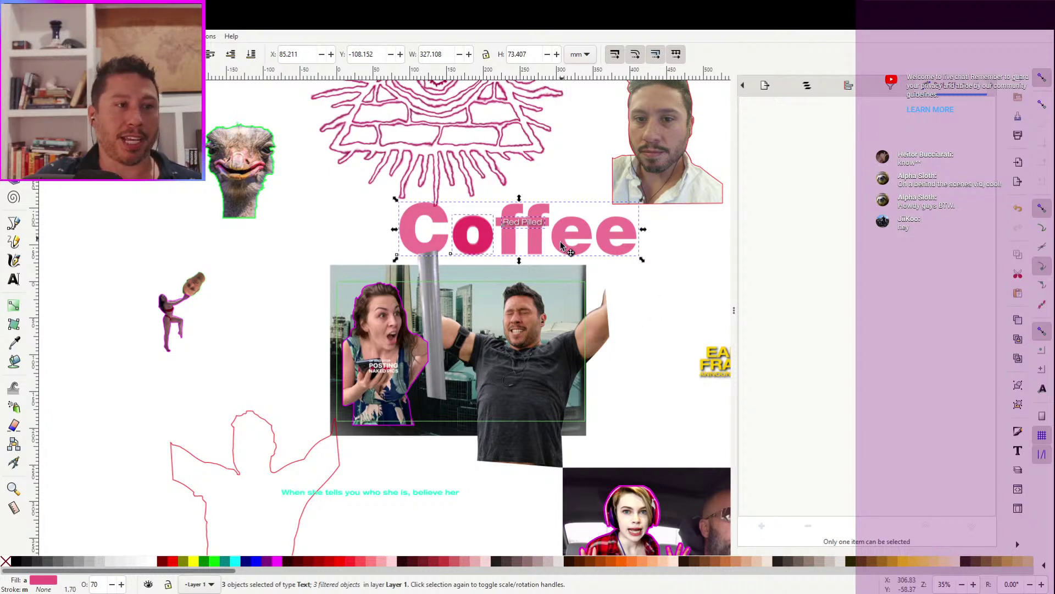
{"action": "left_click_drag", "start_coordinate": [565, 243], "coordinate": [502, 324]}
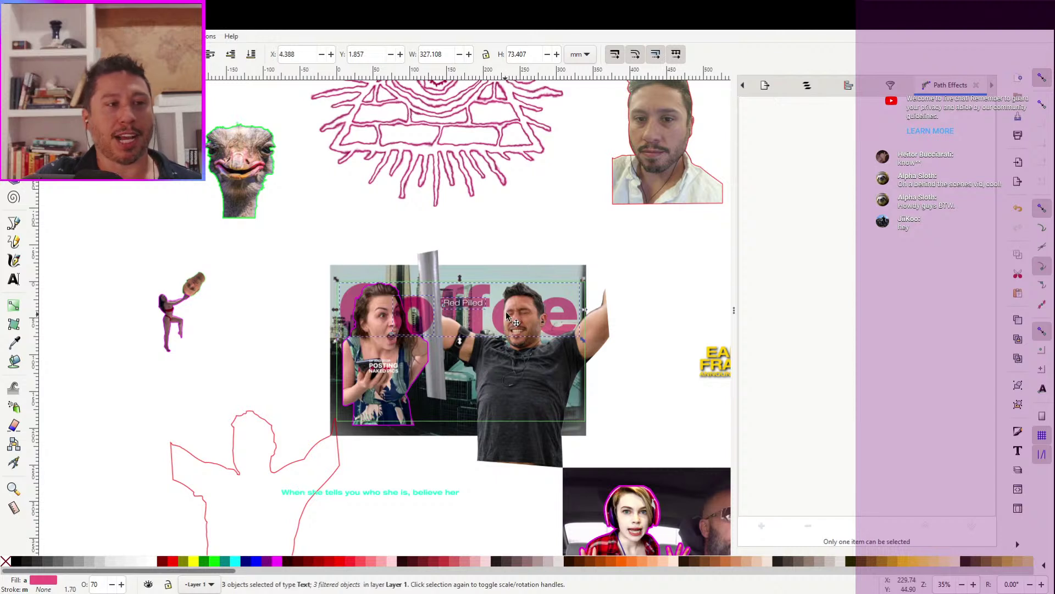
{"action": "left_click", "coordinate": [642, 278]}
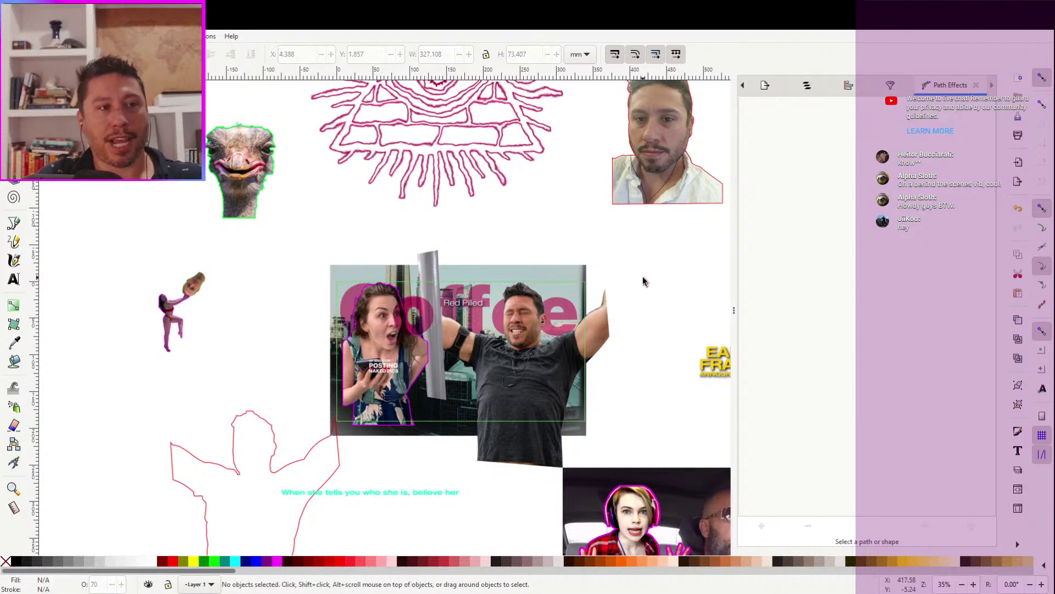
Shift the darker letter o of the Coffee title to X 81.464 mm, Y 21.619 mm
{"action": "left_click", "coordinate": [431, 314]}
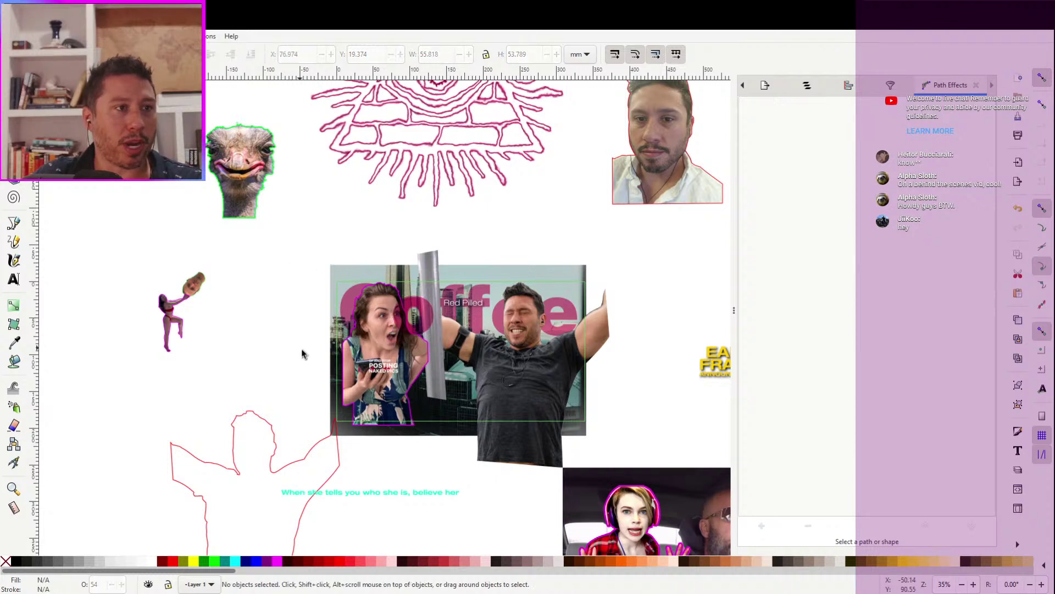
{"action": "left_click_drag", "start_coordinate": [323, 345], "coordinate": [443, 315]}
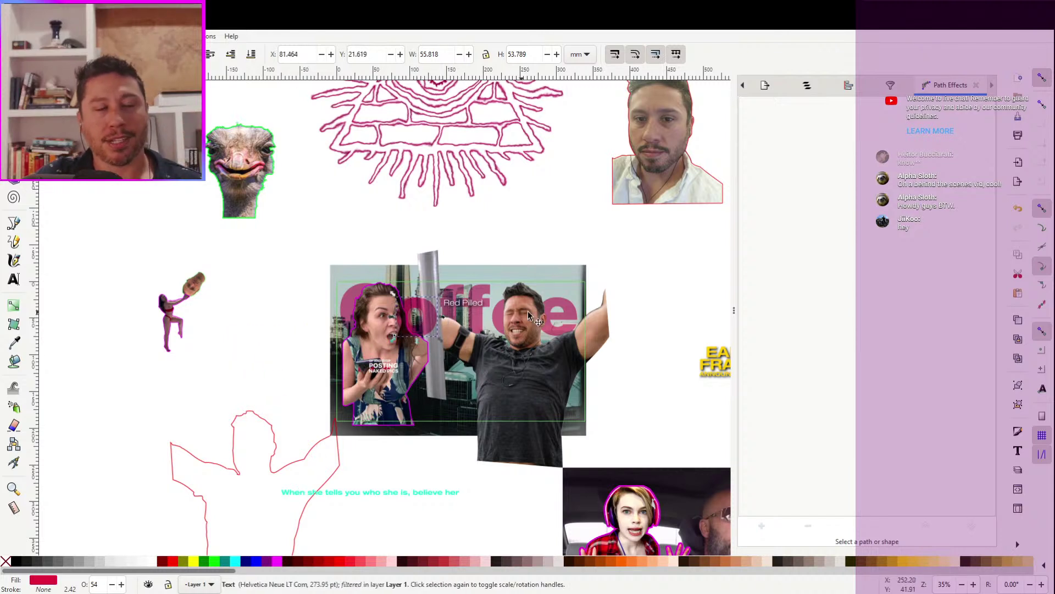
{"action": "left_click", "coordinate": [629, 308]}
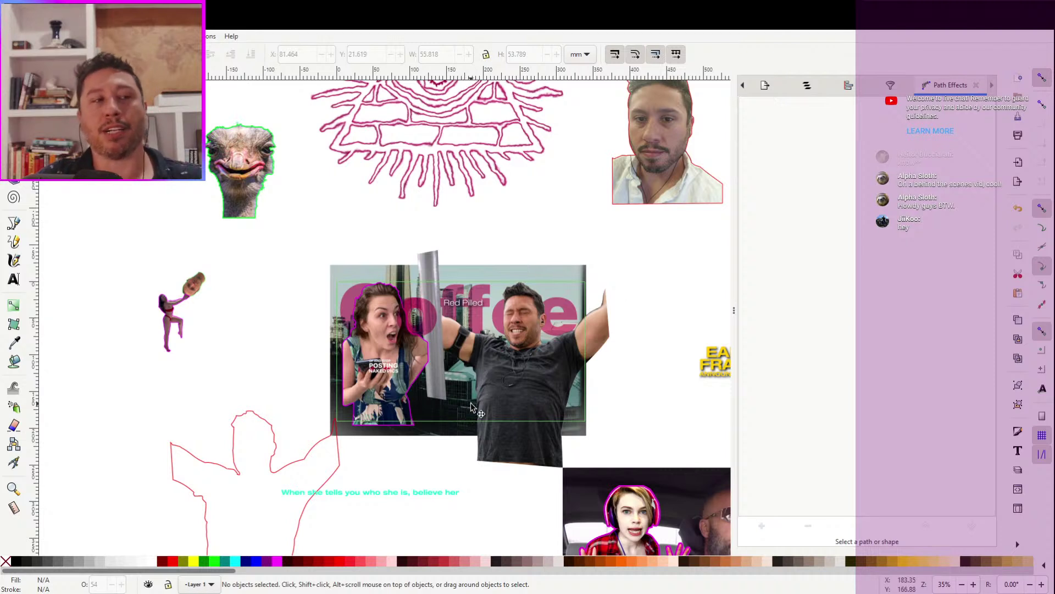
Try the man with raised arms lower at X 107.741, Y 35.706 mm, and back over the title at X 80.761, Y -46.754 mm
{"action": "left_click_drag", "start_coordinate": [645, 285], "coordinate": [625, 265]}
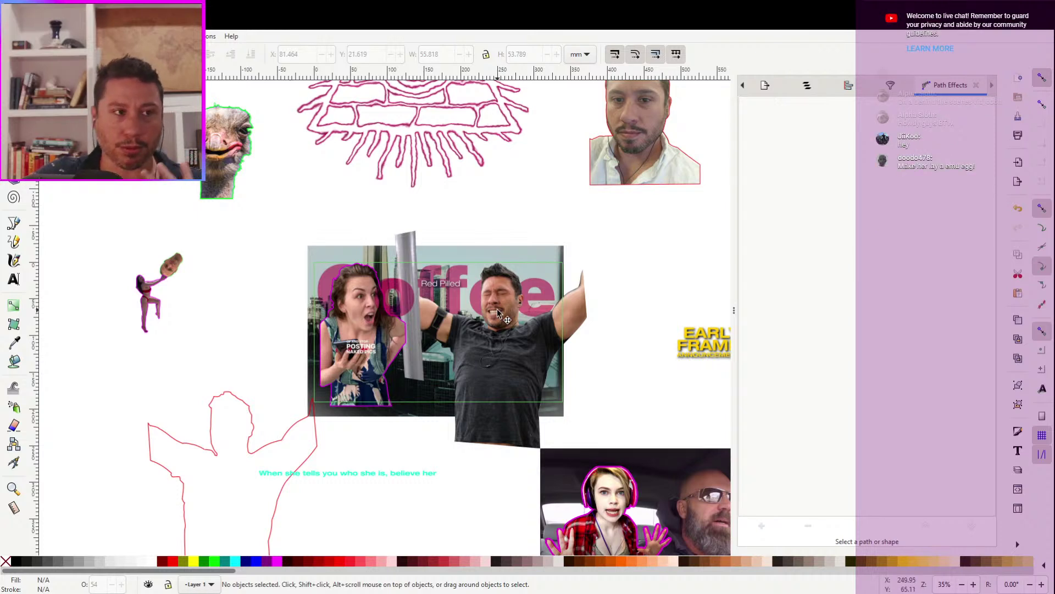
{"action": "left_click_drag", "start_coordinate": [628, 236], "coordinate": [392, 484]}
{"action": "left_click", "coordinate": [499, 362]}
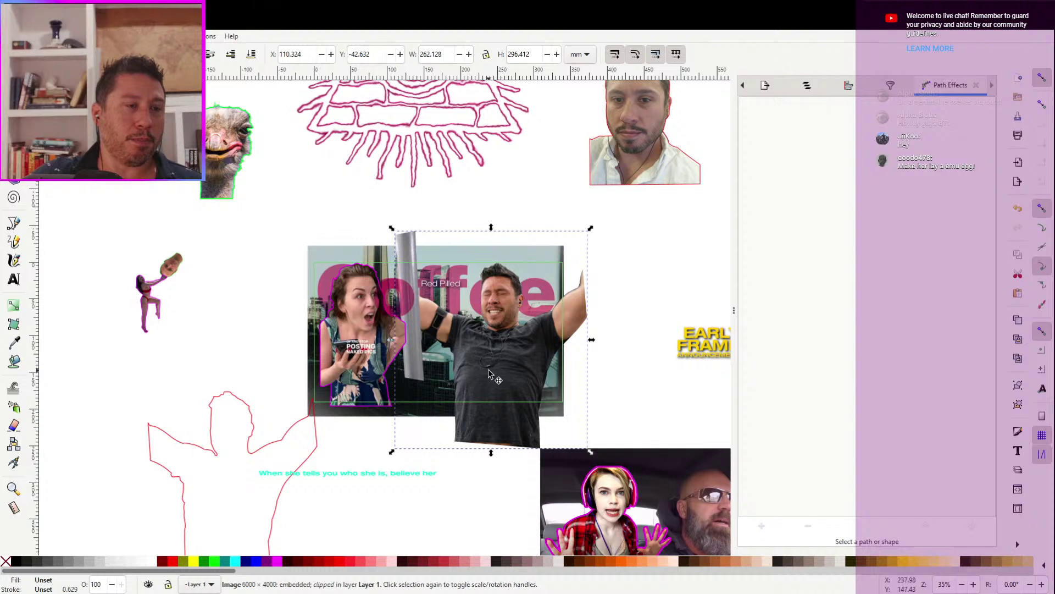
{"action": "left_click_drag", "start_coordinate": [489, 369], "coordinate": [480, 412]}
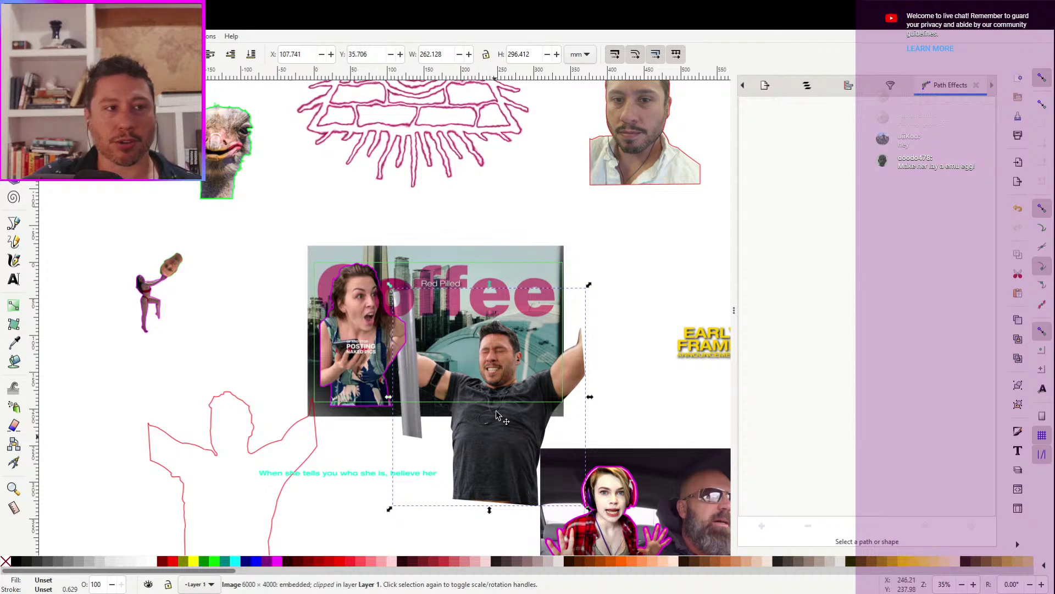
{"action": "left_click_drag", "start_coordinate": [497, 413], "coordinate": [482, 331]}
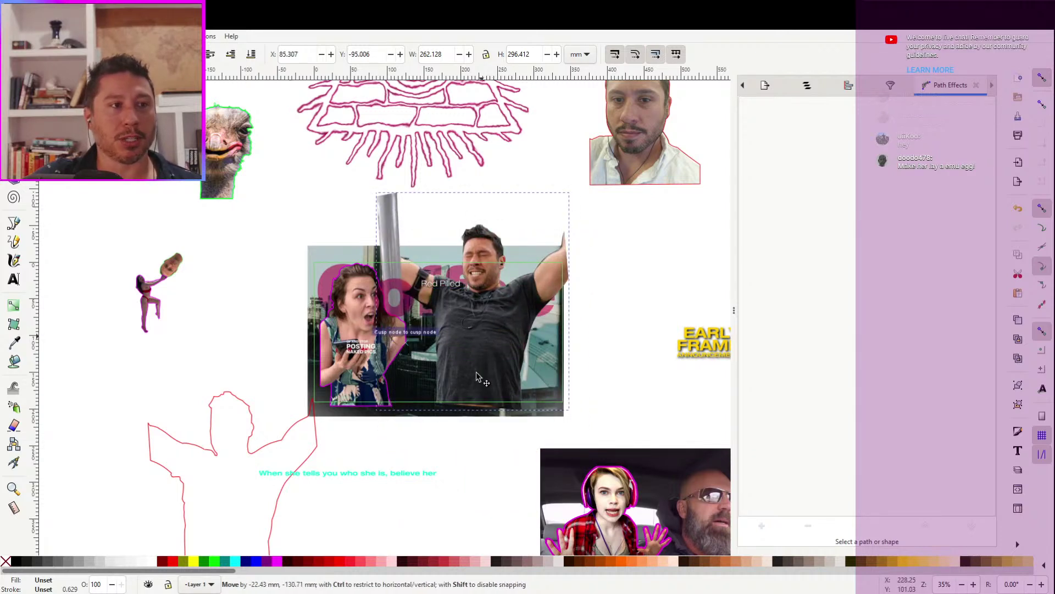
{"action": "mouse_move", "coordinate": [476, 376]}
{"action": "left_mouse_down"}
{"action": "mouse_move", "coordinate": [488, 363]}
{"action": "mouse_move", "coordinate": [486, 381]}
{"action": "left_mouse_up"}
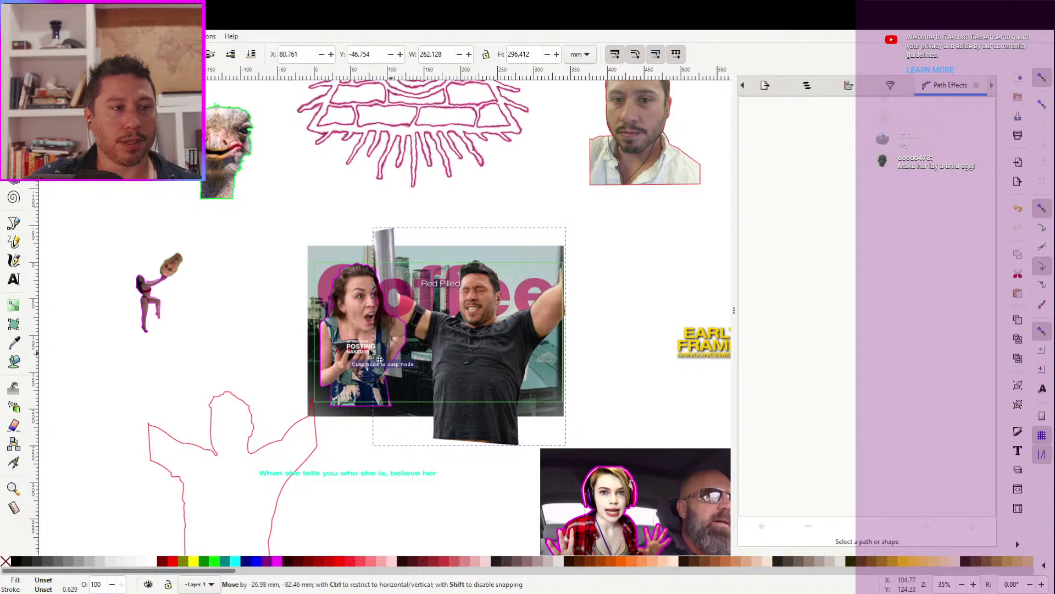
{"action": "scroll", "coordinate": [655, 331], "scroll_direction": "left", "scroll_amount": 3}
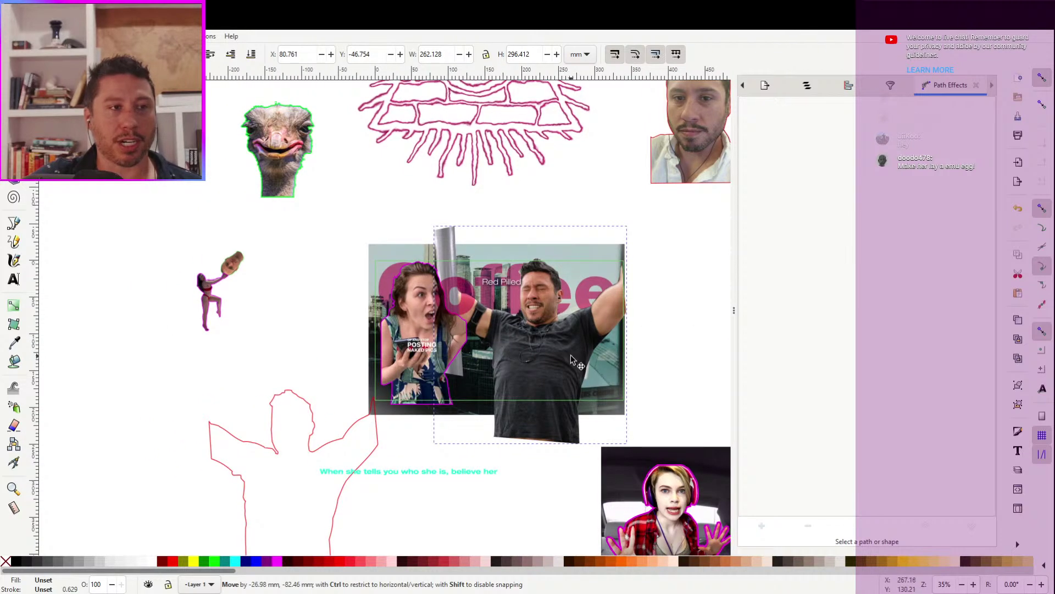
Check the Coffee title and its darker letter o, and move the man away from the title to X 167.781, Y 13.735 mm
{"action": "left_click", "coordinate": [501, 294]}
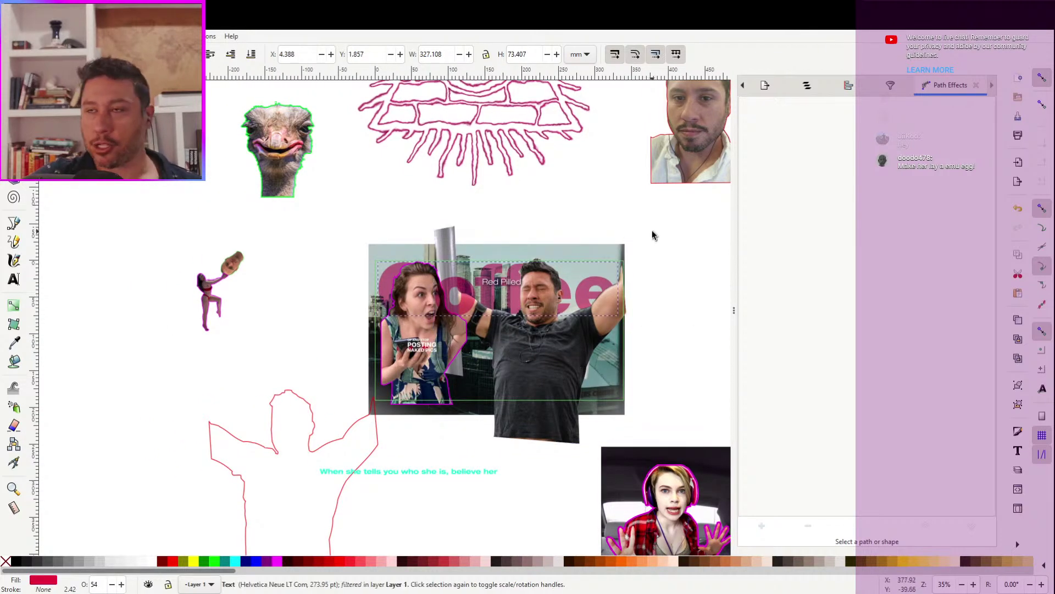
{"action": "left_click_drag", "start_coordinate": [472, 297], "coordinate": [472, 322]}
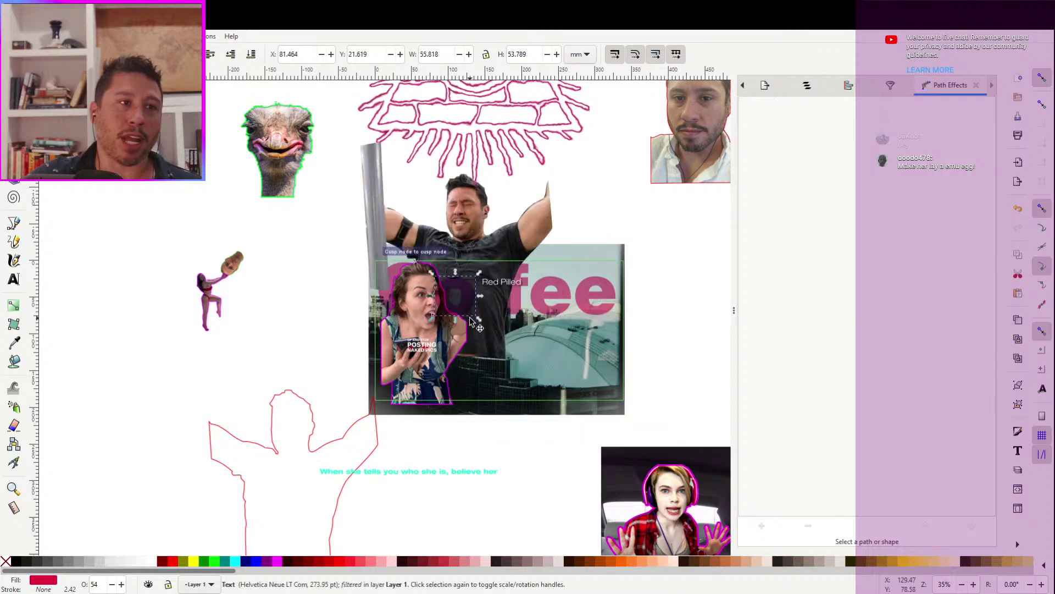
{"action": "left_click_drag", "start_coordinate": [529, 271], "coordinate": [671, 384]}
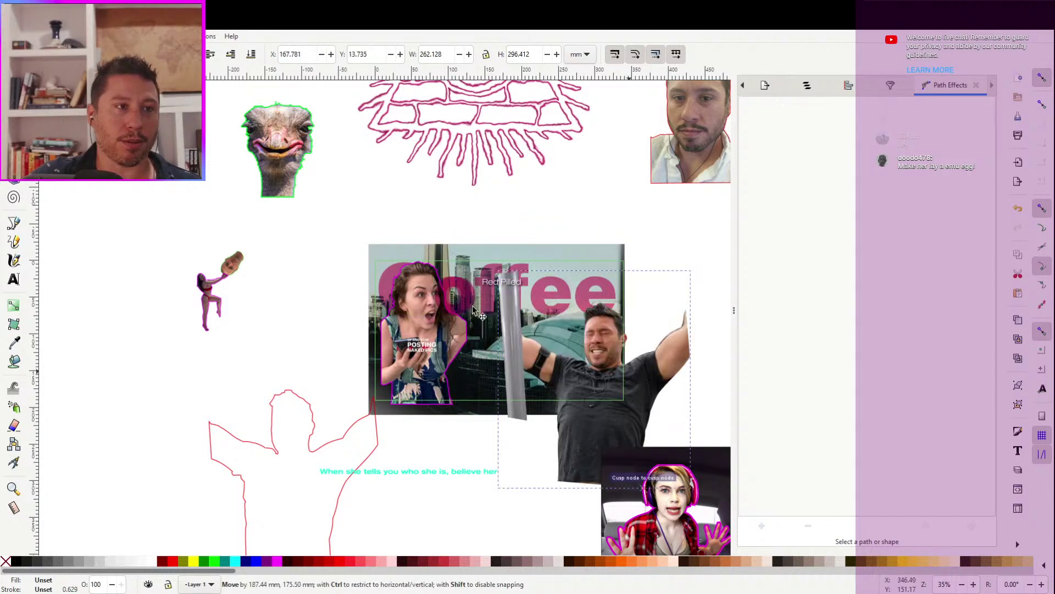
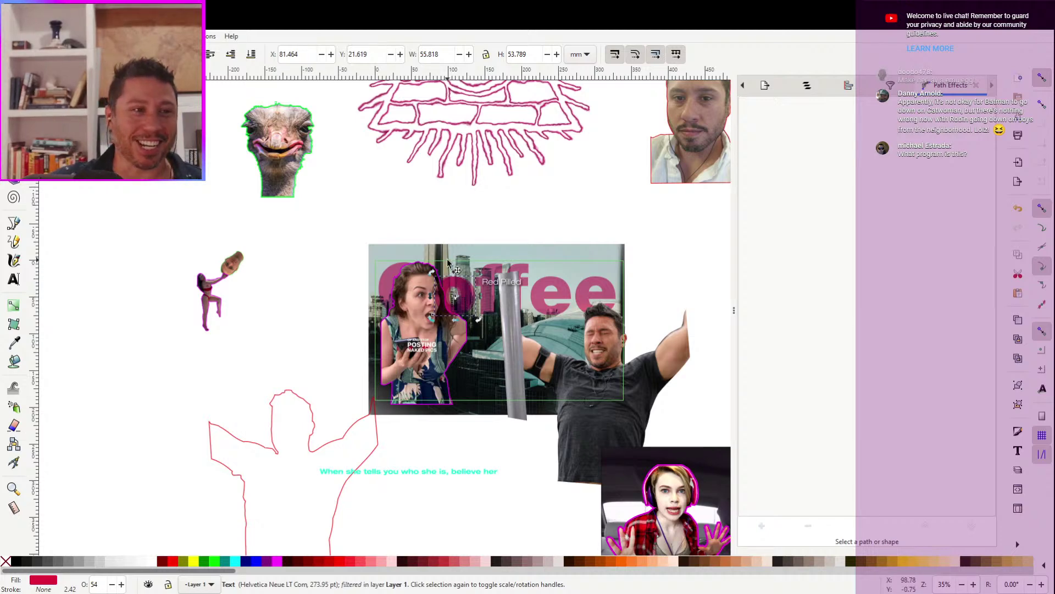
Place the man with raised arms back over the Coffee title at X 89.918, Y -60.794 mm
{"action": "scroll", "coordinate": [446, 272], "scroll_direction": "right", "scroll_amount": 3}
{"action": "scroll", "coordinate": [419, 200], "scroll_direction": "left", "scroll_amount": 4}
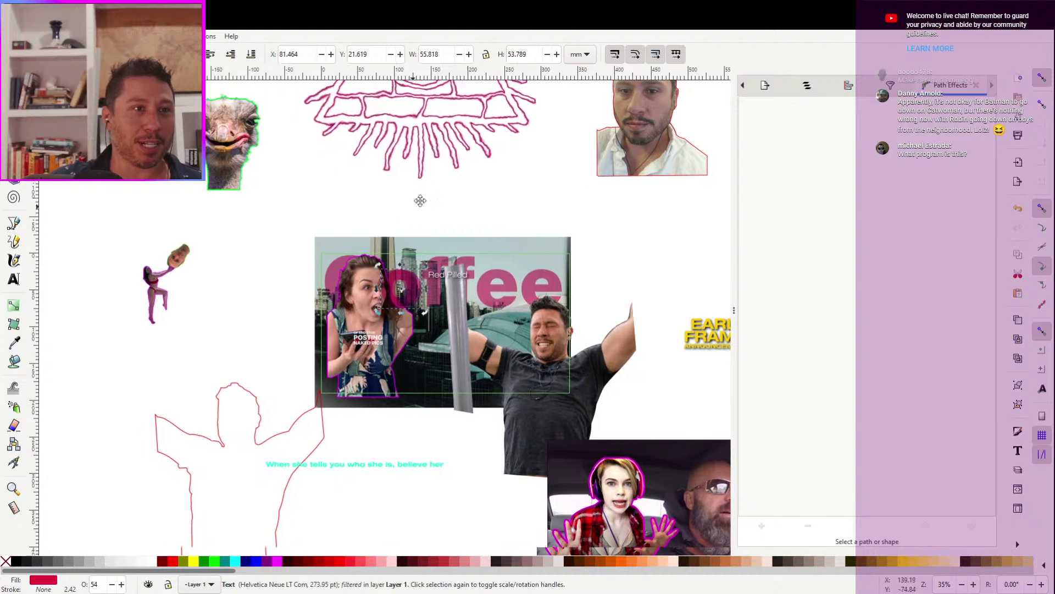
{"action": "scroll", "coordinate": [492, 158], "scroll_direction": "down", "scroll_amount": 2}
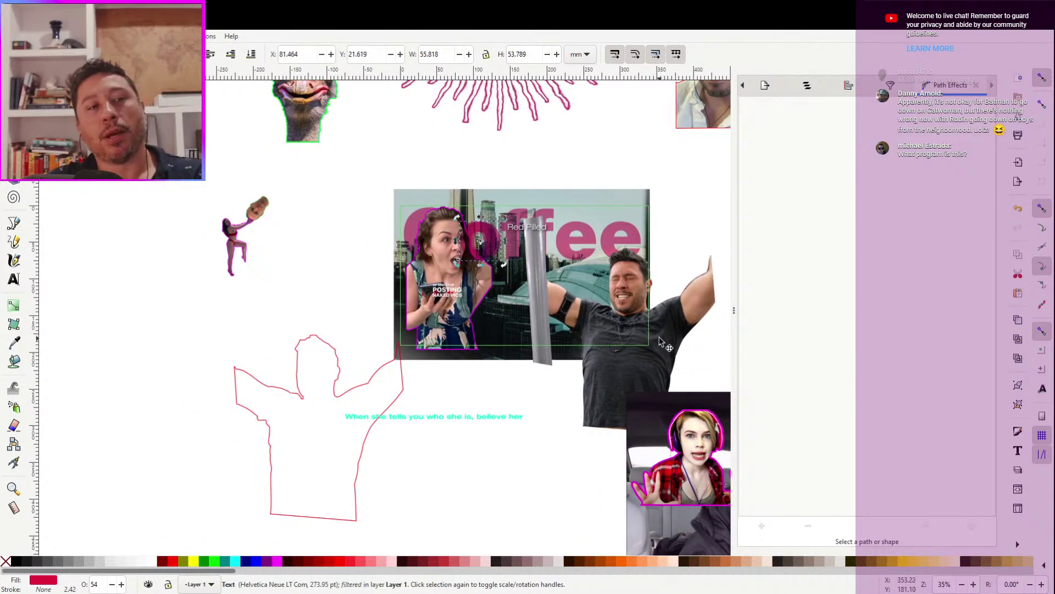
{"action": "left_click_drag", "start_coordinate": [640, 326], "coordinate": [610, 285]}
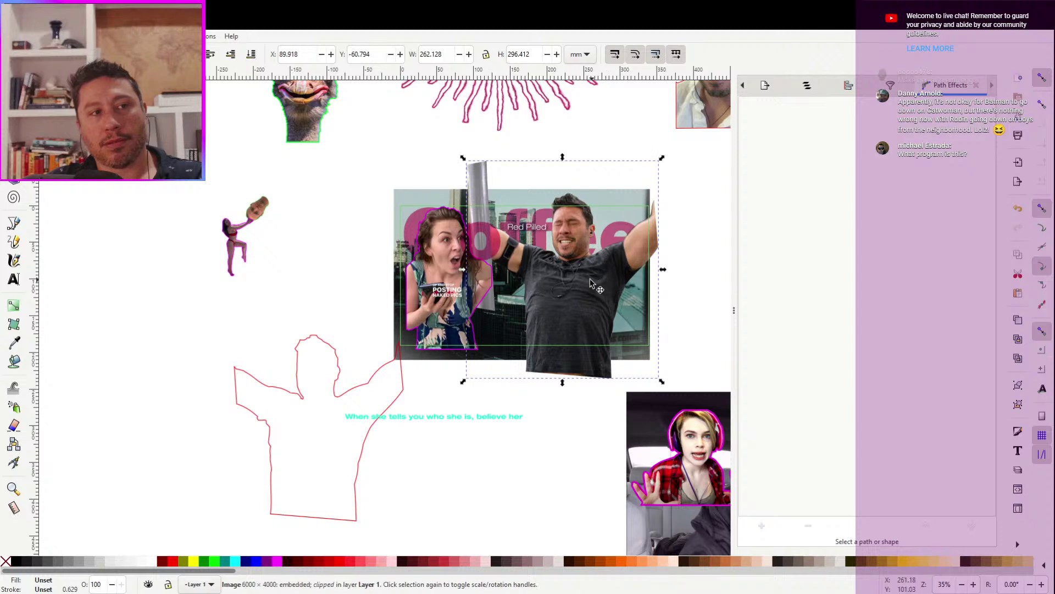
{"action": "left_click", "coordinate": [405, 234]}
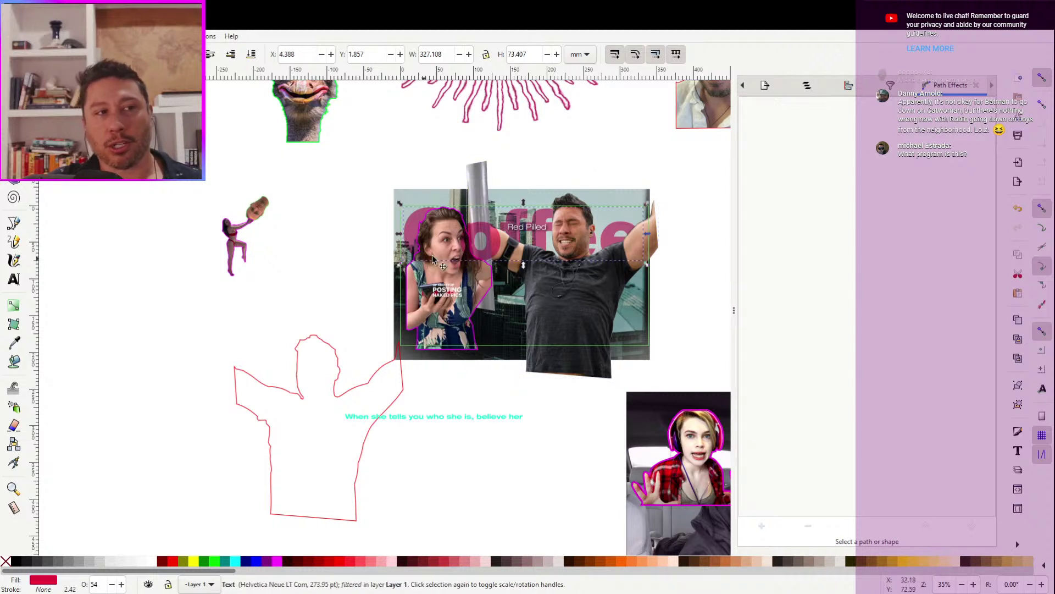
{"action": "left_click", "coordinate": [341, 257]}
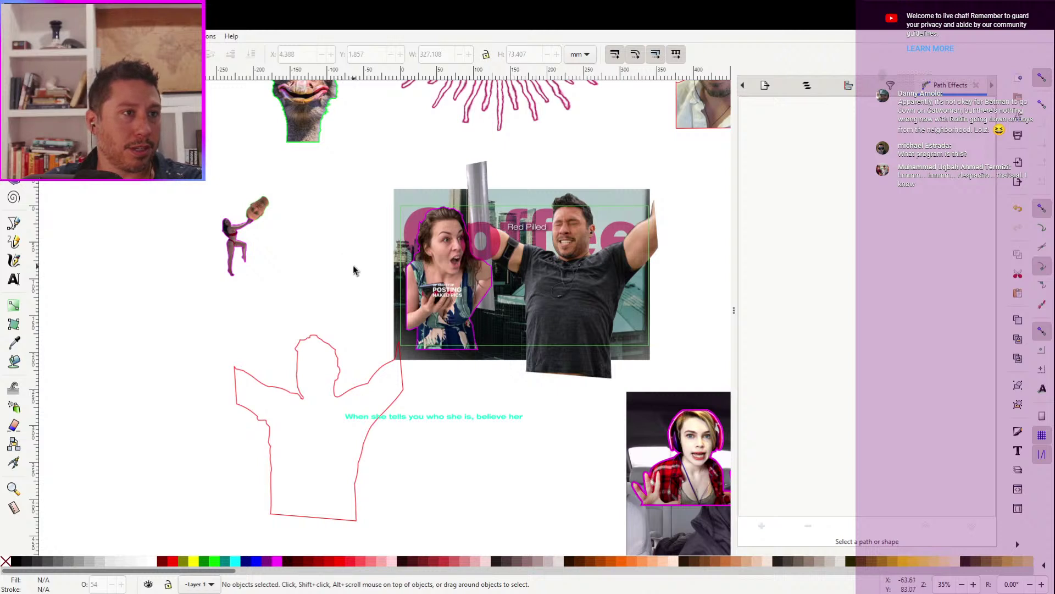
Examine the darker letter o by itself, and the title's three text objects selected together
{"action": "left_click_drag", "start_coordinate": [353, 271], "coordinate": [304, 258]}
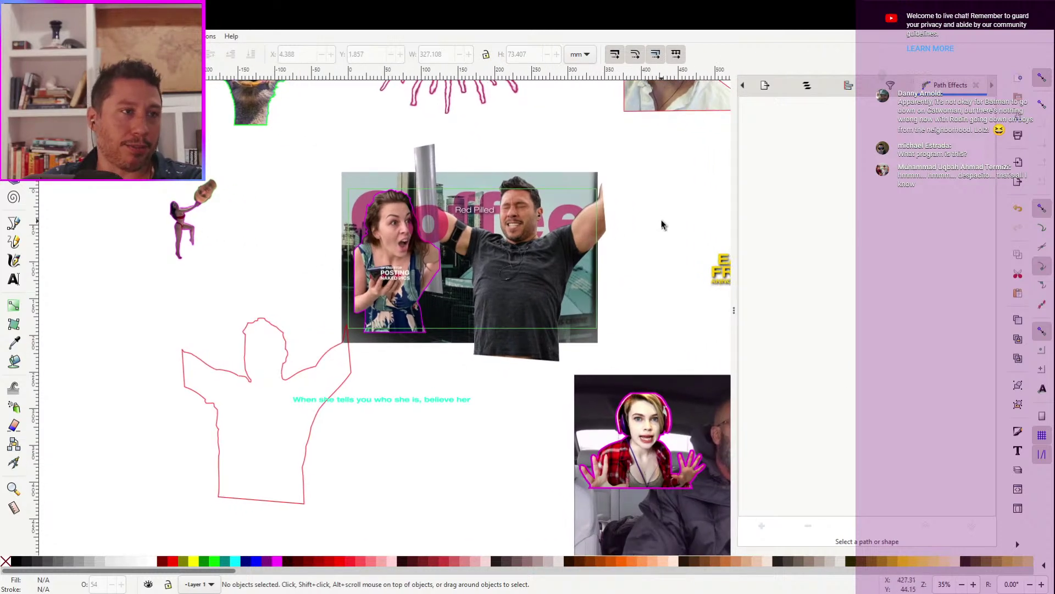
{"action": "left_click", "coordinate": [440, 226]}
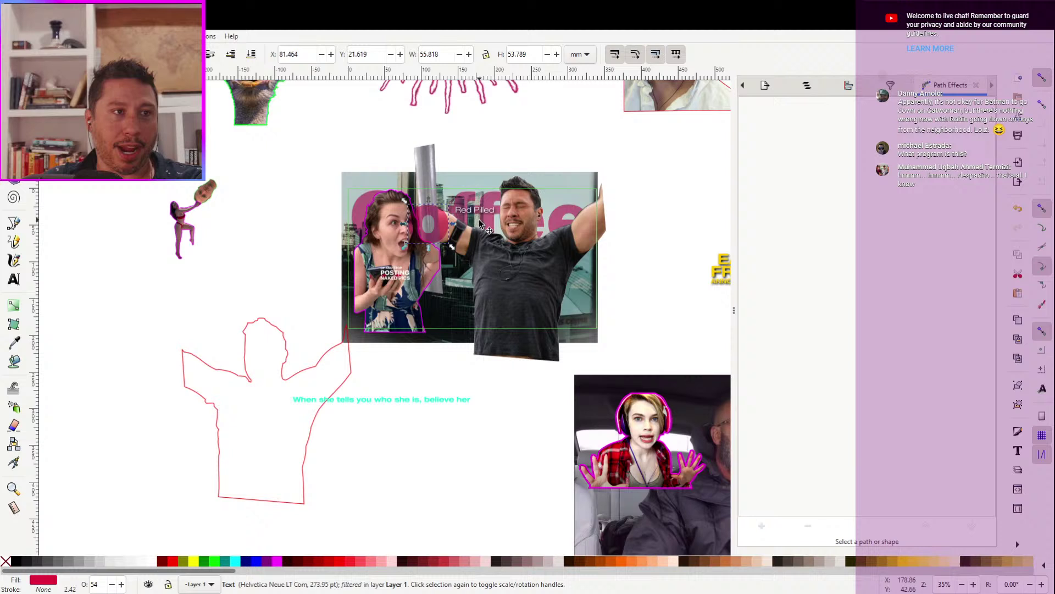
{"action": "left_click", "coordinate": [638, 206]}
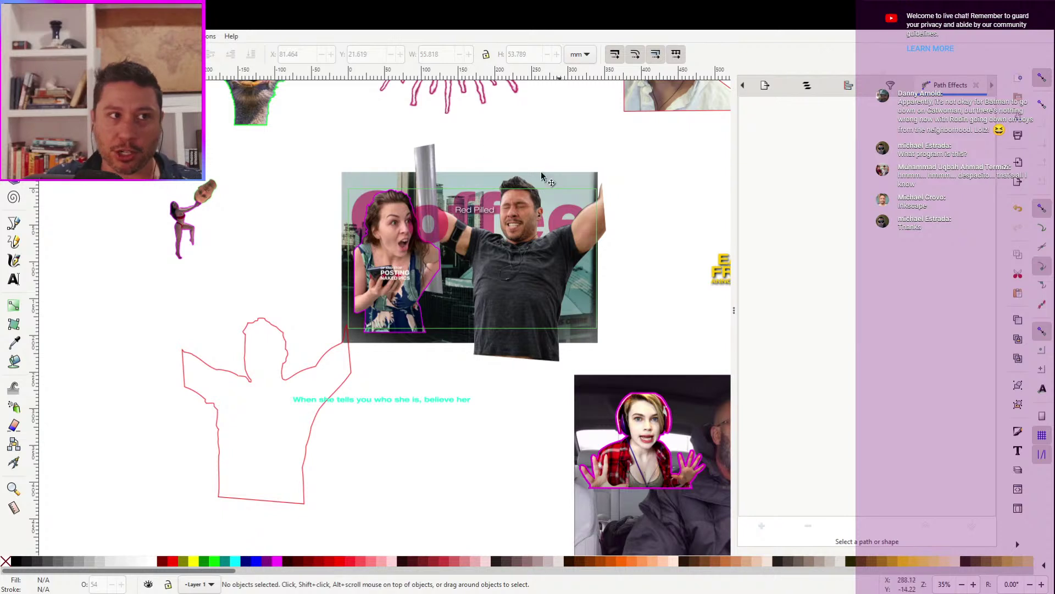
{"action": "left_click_drag", "start_coordinate": [313, 145], "coordinate": [653, 273]}
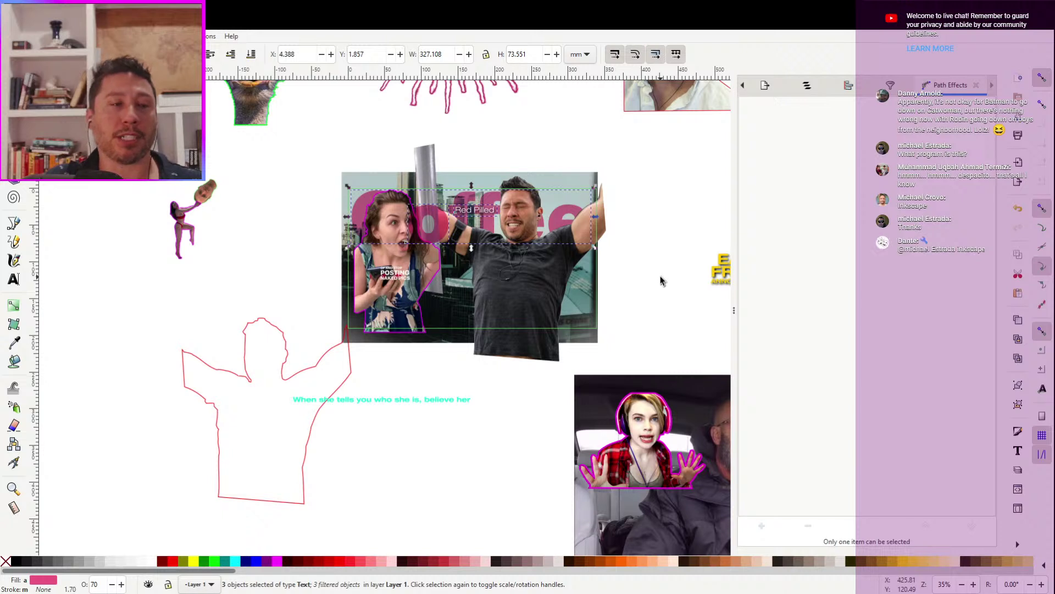
{"action": "left_click", "coordinate": [687, 297]}
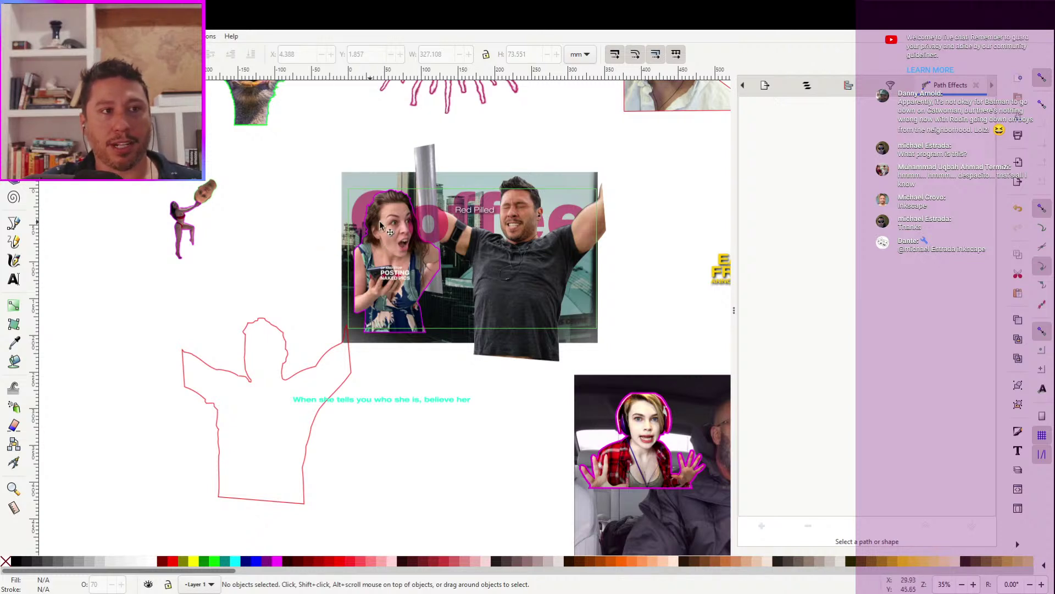
Move the green tagline to X -16.047 mm, Y 313.818 mm on the empty canvas below the Coffee thumbnail
{"action": "left_click_drag", "start_coordinate": [636, 228], "coordinate": [583, 230]}
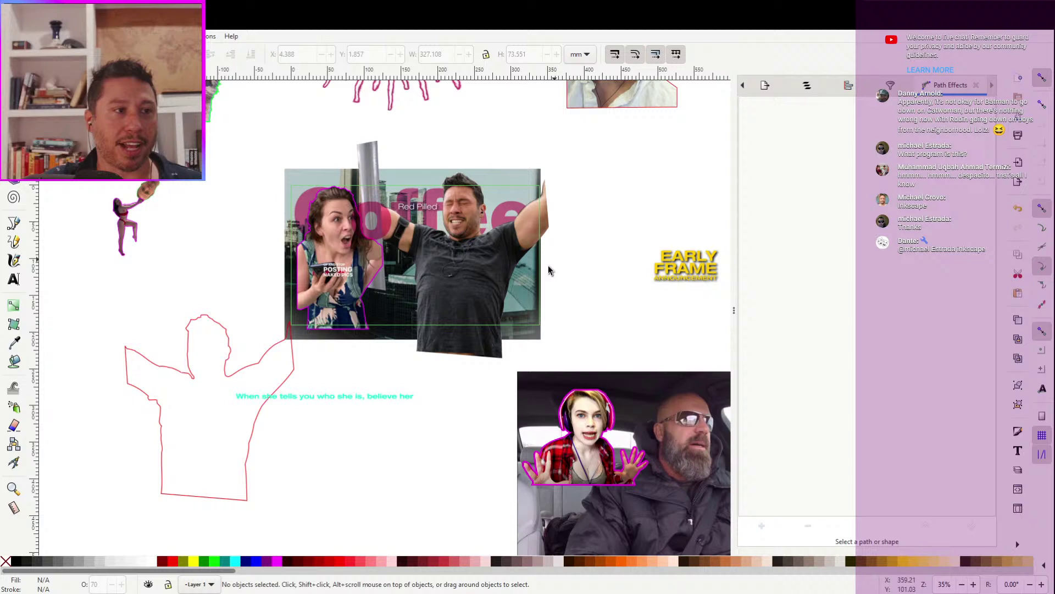
{"action": "left_click", "coordinate": [354, 396]}
{"action": "left_click_drag", "start_coordinate": [346, 396], "coordinate": [397, 420]}
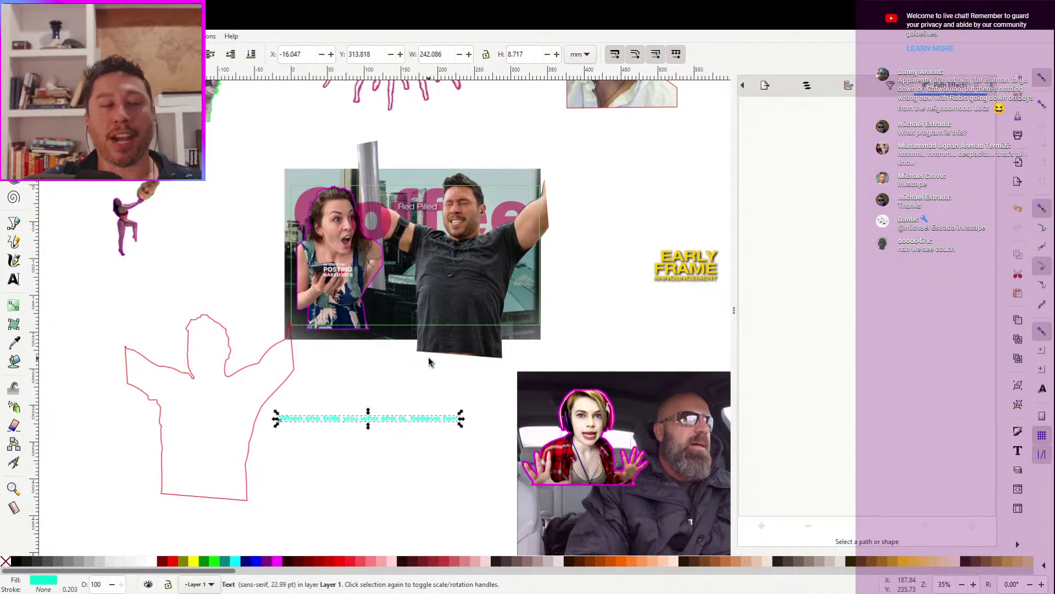
Try the man with raised arms at a smaller size of 158.107 × 178.786 mm in the lower right of the city background
{"action": "left_click", "coordinate": [437, 340]}
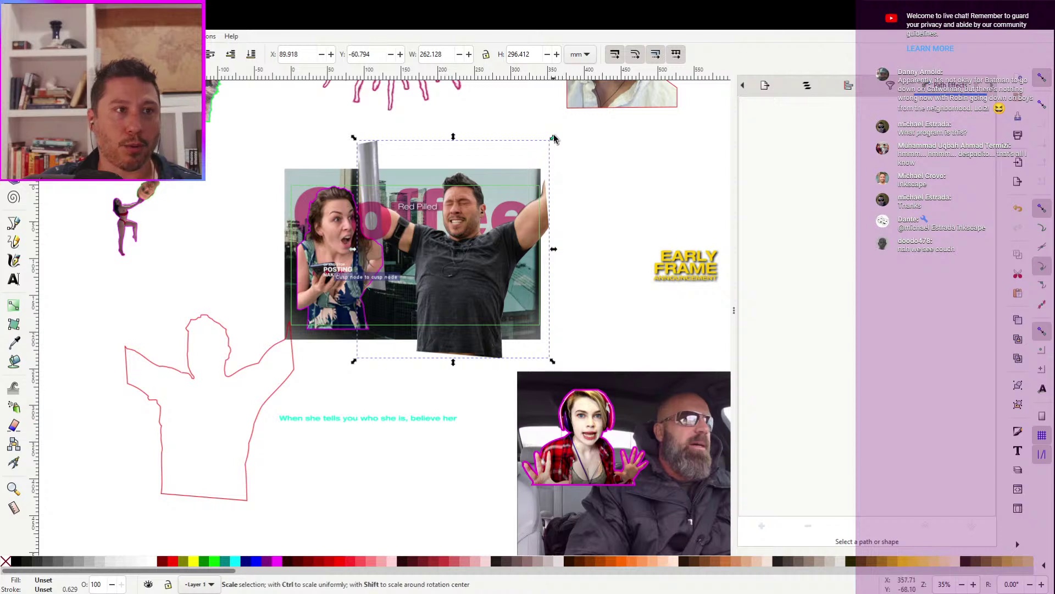
{"action": "left_click_drag", "start_coordinate": [552, 137], "coordinate": [476, 219]}
{"action": "left_click_drag", "start_coordinate": [424, 299], "coordinate": [489, 292]}
Shrink the surprised woman to 66.687 × 110.829 mm, and lower the small man to X 179.721, Y 54.587 mm
{"action": "left_click", "coordinate": [338, 253]}
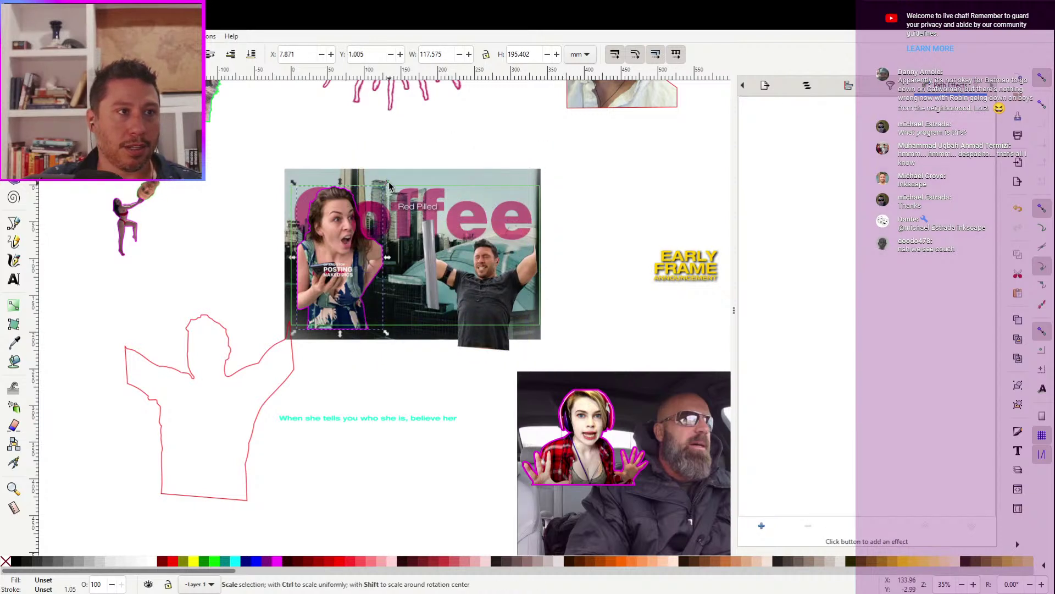
{"action": "left_click_drag", "start_coordinate": [385, 185], "coordinate": [346, 248]}
{"action": "left_click", "coordinate": [486, 290]}
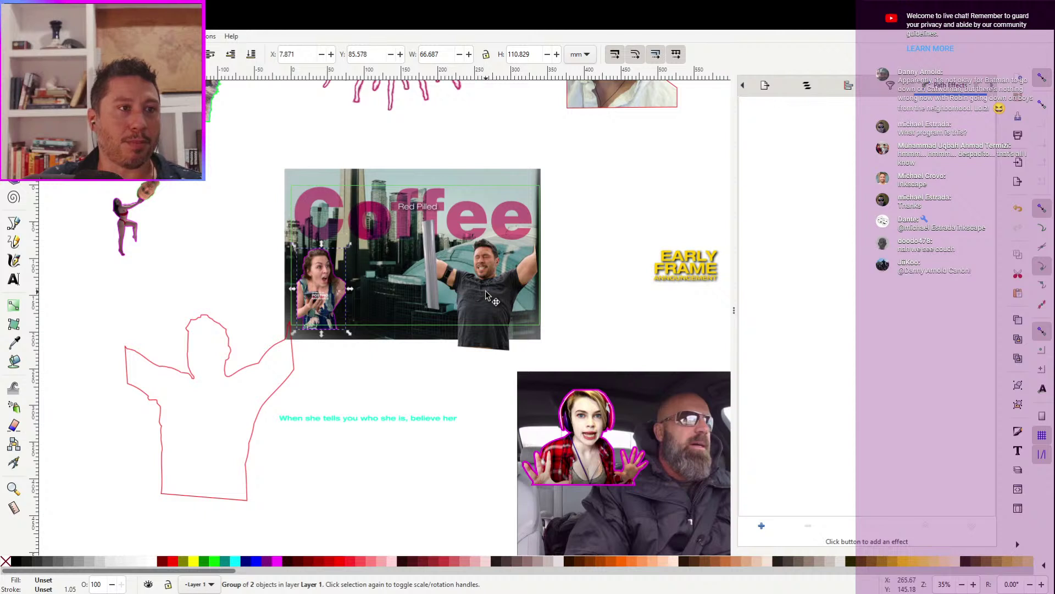
{"action": "left_click_drag", "start_coordinate": [489, 299], "coordinate": [490, 306]}
{"action": "left_click", "coordinate": [570, 272]}
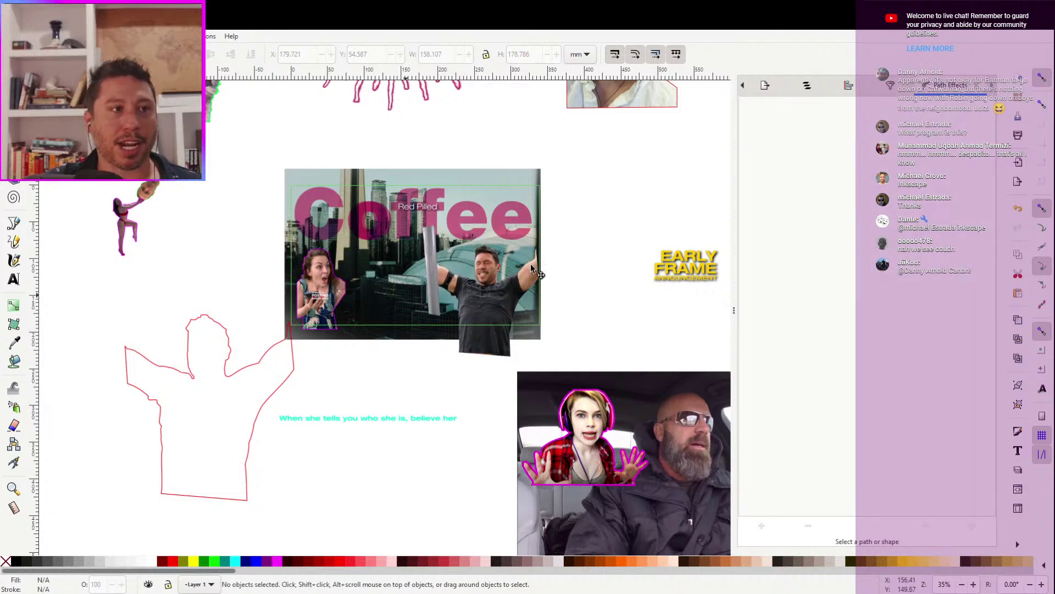
Undo the shift of the city background and the resizing and moves of the man and the woman
{"action": "mouse_move", "coordinate": [409, 297]}
{"action": "left_mouse_down"}
{"action": "mouse_move", "coordinate": [730, 248]}
{"action": "mouse_move", "coordinate": [466, 267]}
{"action": "mouse_move", "coordinate": [403, 283]}
{"action": "left_mouse_up"}
{"action": "key", "text": "ctrl+z"}
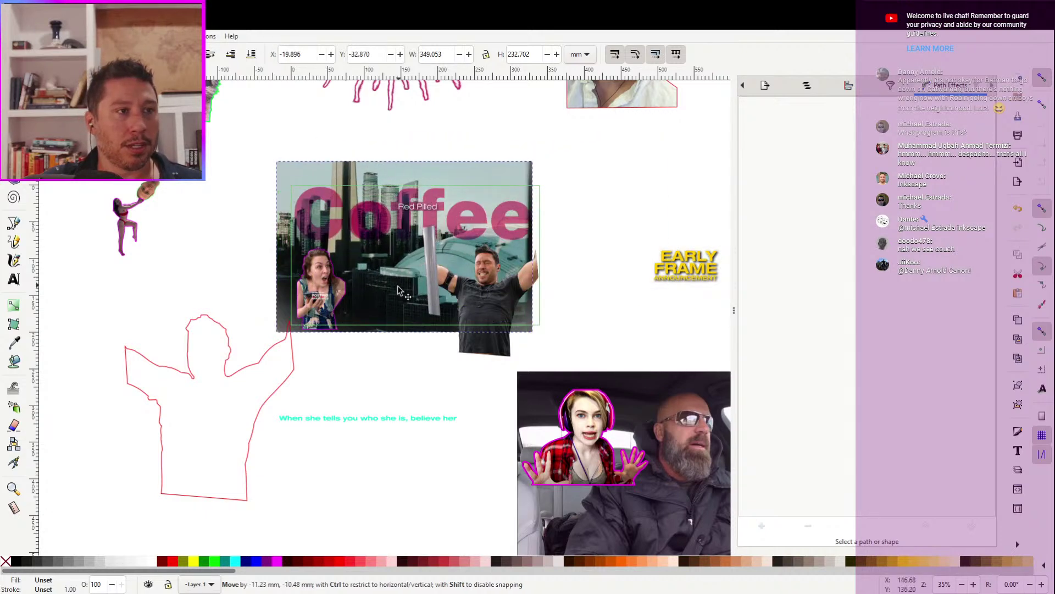
{"action": "key", "text": "ctrl+z"}
{"action": "key", "text": "ctrl+z"}
{"action": "key", "text": "ctrl+z"}
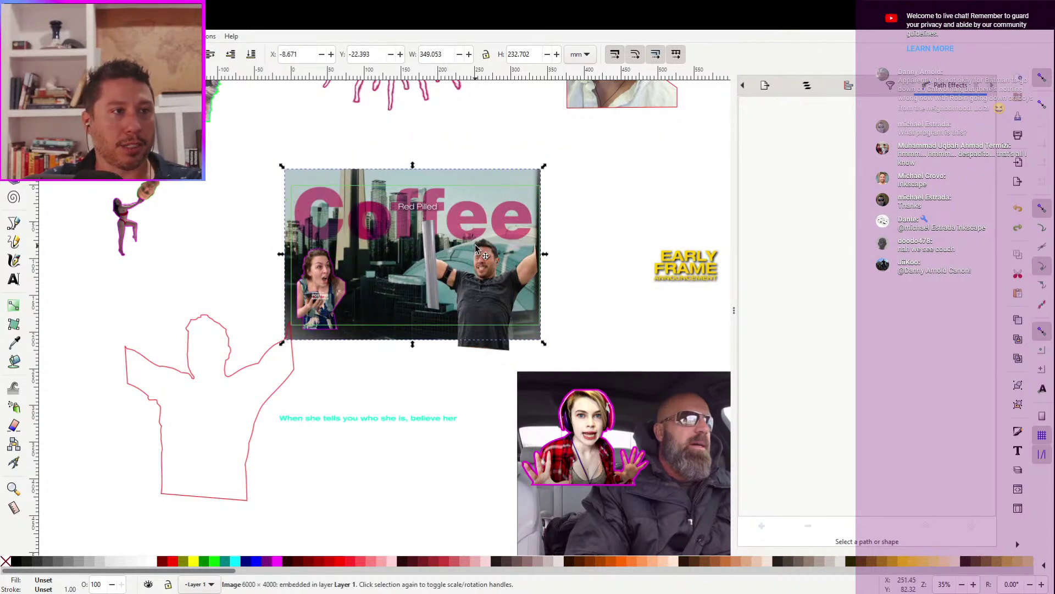
{"action": "key", "text": "ctrl+z"}
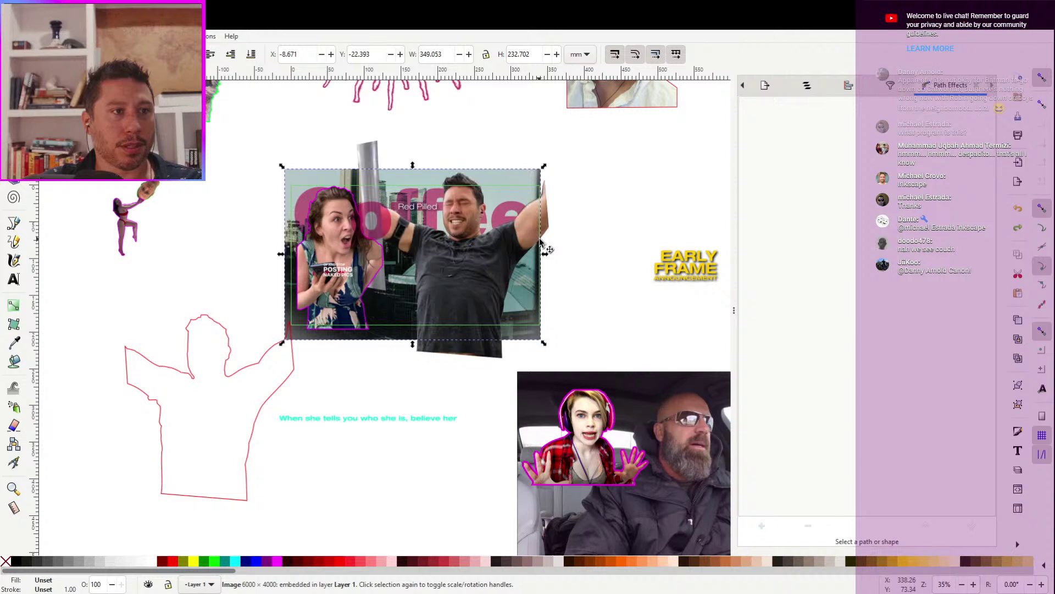
Place the green tagline along the lower edge of the Coffee thumbnail at X 89.471, Y 176.869 mm
{"action": "key", "text": "Escape"}
{"action": "left_click_drag", "start_coordinate": [398, 420], "coordinate": [473, 319]}
{"action": "left_click", "coordinate": [577, 283]}
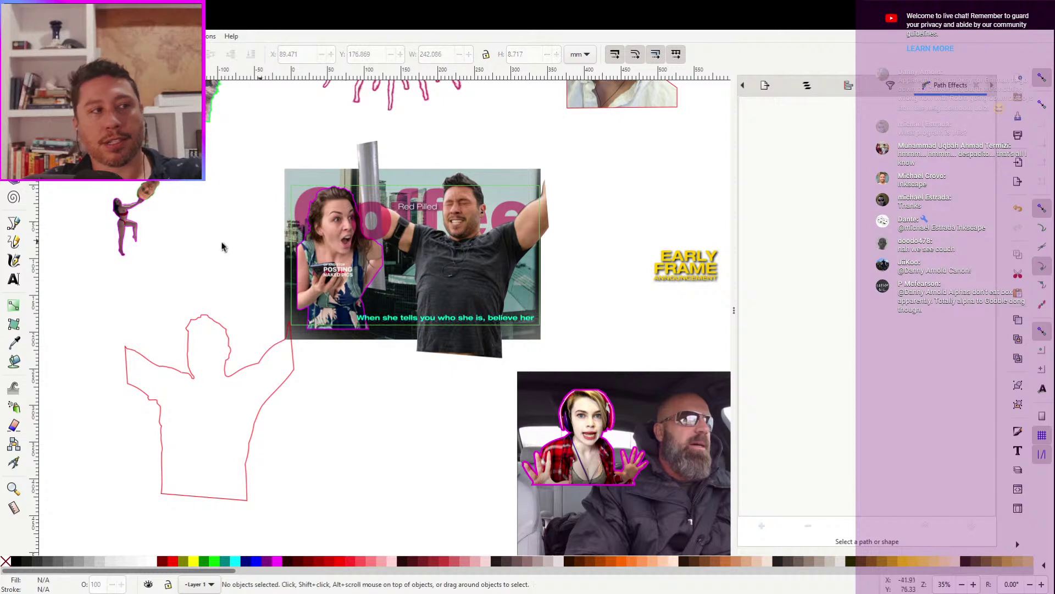
Draw a large red Z across the Coffee thumbnail with calligraphic strokes to show the reading path
{"action": "left_click", "coordinate": [14, 260]}
{"action": "mouse_move", "coordinate": [309, 219]}
{"action": "left_mouse_down"}
{"action": "mouse_move", "coordinate": [521, 219]}
{"action": "mouse_move", "coordinate": [527, 239]}
{"action": "mouse_move", "coordinate": [352, 301]}
{"action": "mouse_move", "coordinate": [611, 305]}
{"action": "left_mouse_up"}
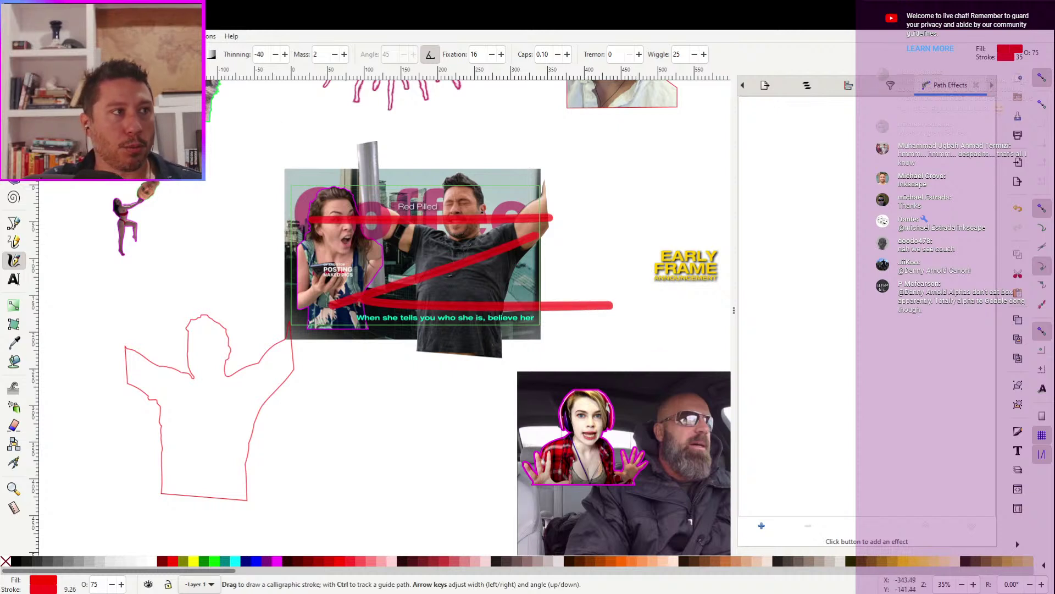
{"action": "key", "text": "s"}
Move the yellow Early Frame text to X 491.696, Y 175.355 mm, and undo that move together with the red Z strokes
{"action": "mouse_move", "coordinate": [693, 271]}
{"action": "left_mouse_down"}
{"action": "mouse_move", "coordinate": [474, 267]}
{"action": "mouse_move", "coordinate": [341, 288]}
{"action": "mouse_move", "coordinate": [322, 302]}
{"action": "mouse_move", "coordinate": [562, 295]}
{"action": "mouse_move", "coordinate": [681, 329]}
{"action": "left_mouse_up"}
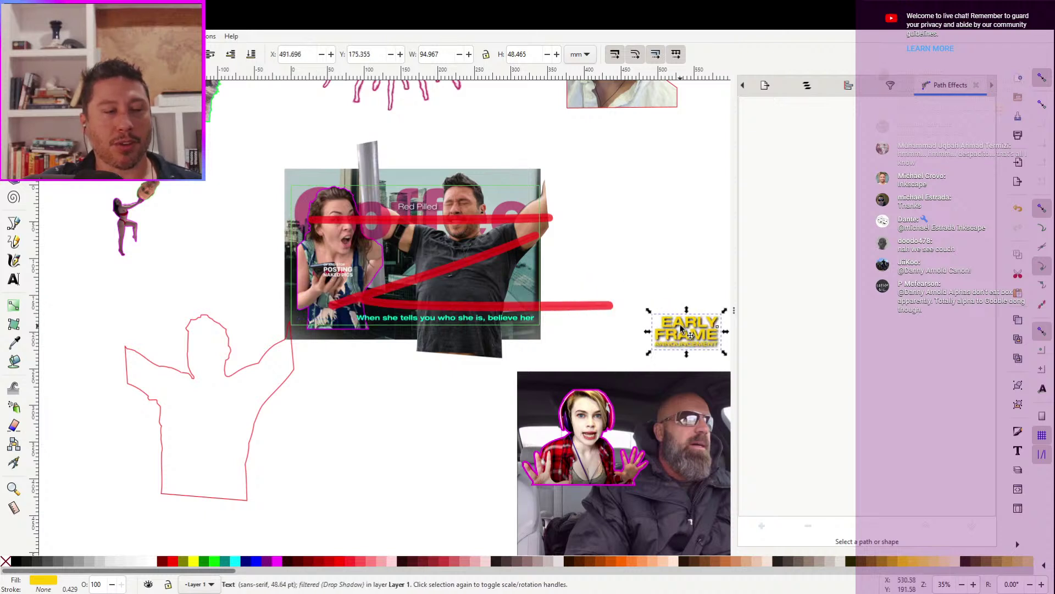
{"action": "left_click", "coordinate": [663, 242]}
{"action": "key", "text": "ctrl+z"}
{"action": "key", "text": "ctrl+z"}
{"action": "key", "text": "ctrl+z"}
{"action": "key", "text": "ctrl+z"}
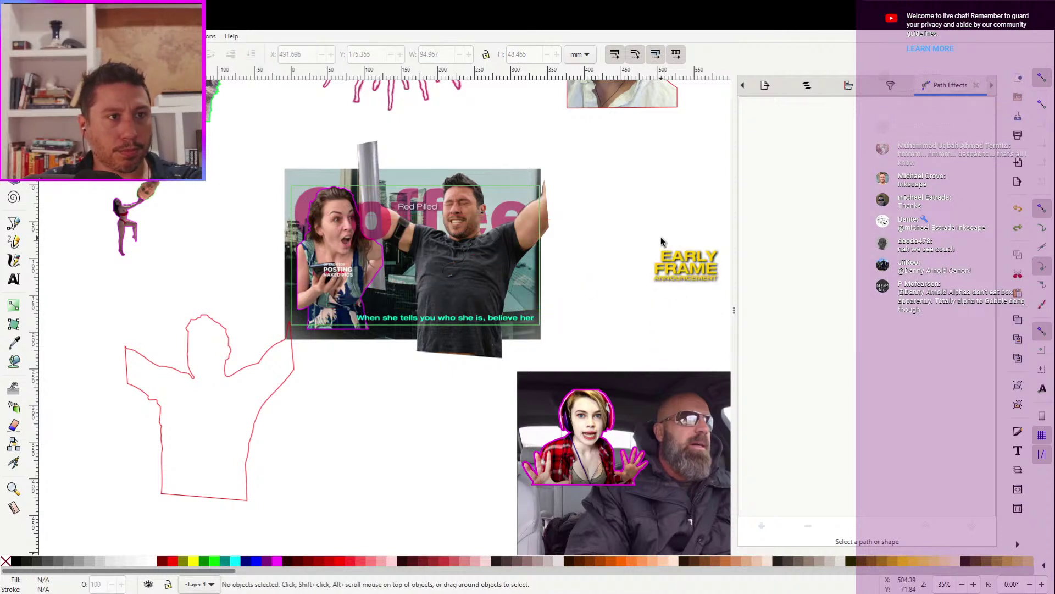
Draw a straight red calligraphic stroke across the car thumbnail from the woman's face past the bearded man's to the side window
{"action": "scroll", "coordinate": [620, 236], "scroll_direction": "up", "scroll_amount": 1}
{"action": "scroll", "coordinate": [619, 236], "scroll_direction": "right", "scroll_amount": 1}
{"action": "scroll", "coordinate": [624, 255], "scroll_direction": "down", "scroll_amount": 3}
{"action": "scroll", "coordinate": [625, 255], "scroll_direction": "right", "scroll_amount": 4}
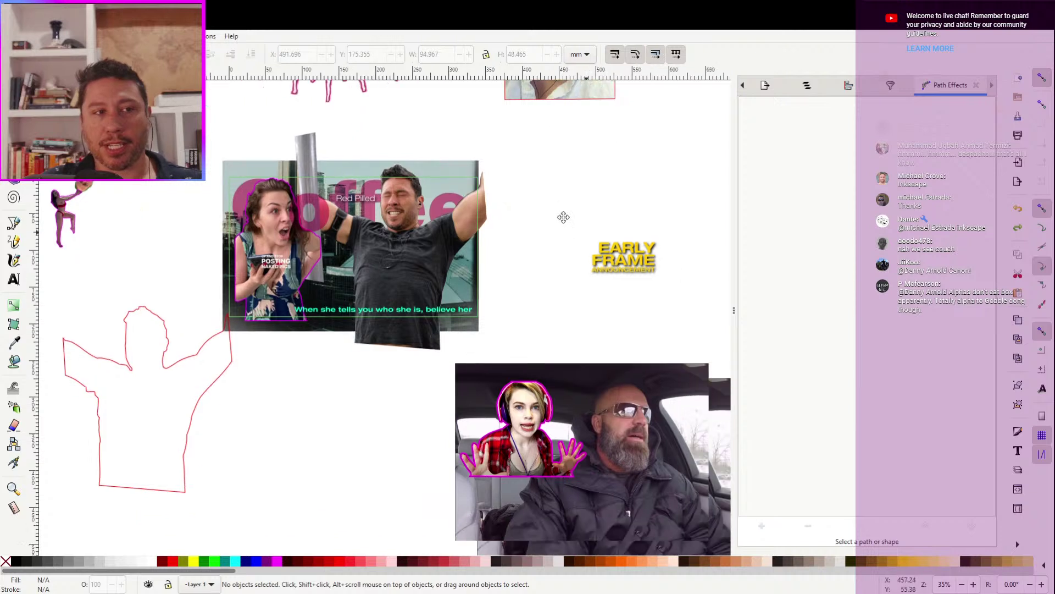
{"action": "scroll", "coordinate": [624, 284], "scroll_direction": "down", "scroll_amount": 3}
{"action": "scroll", "coordinate": [624, 284], "scroll_direction": "right", "scroll_amount": 5}
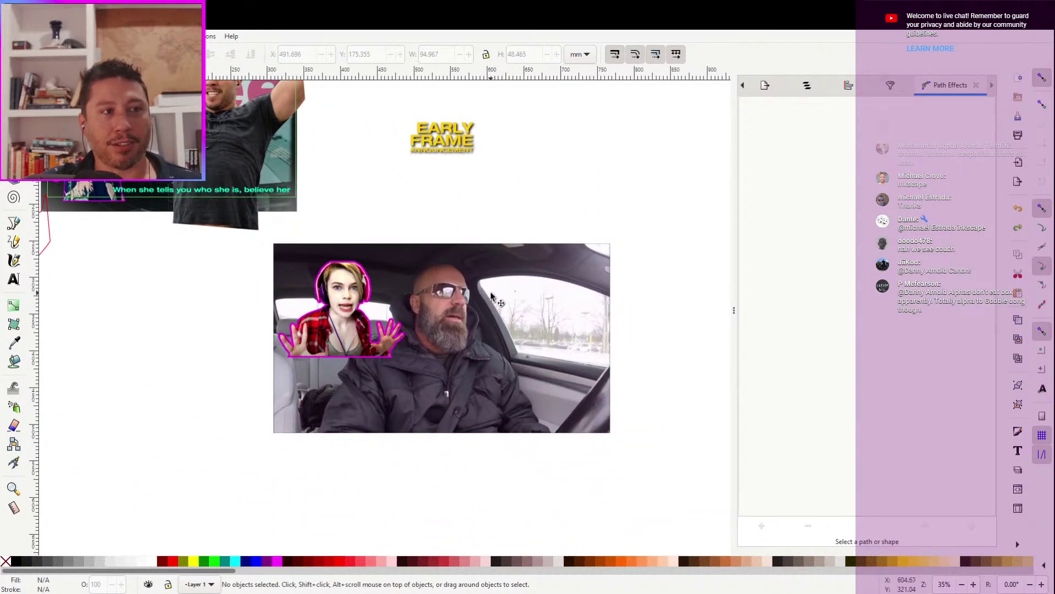
{"action": "left_click", "coordinate": [13, 260]}
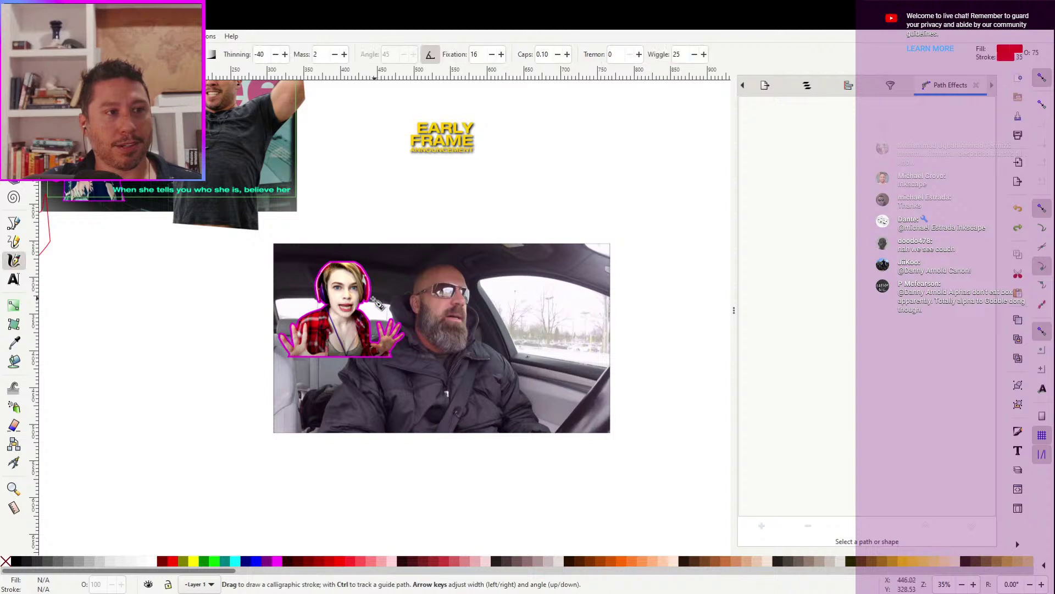
{"action": "left_click_drag", "start_coordinate": [337, 295], "coordinate": [520, 299]}
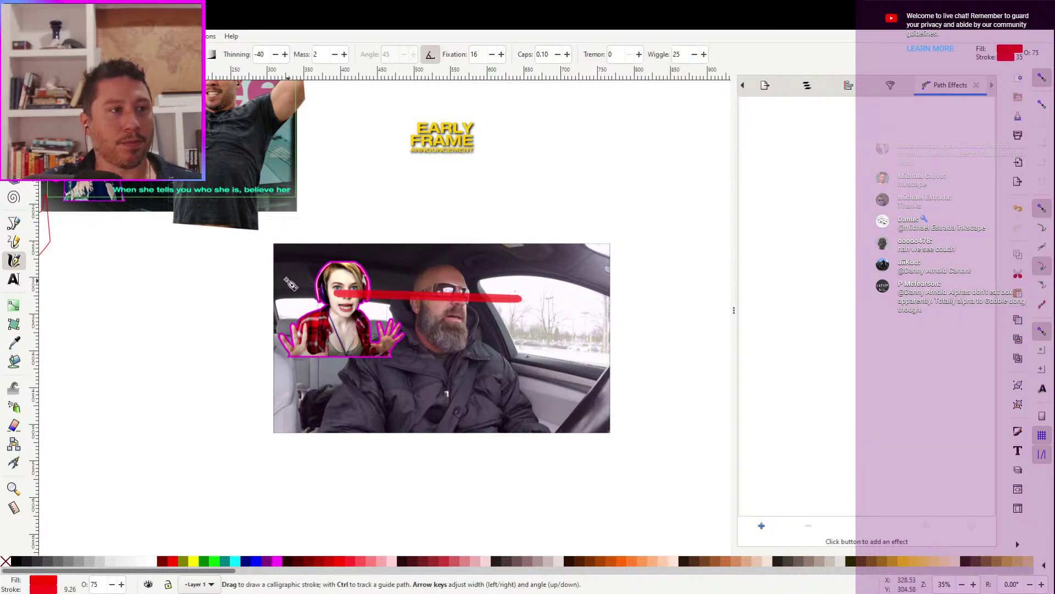
Move the surprised woman's cutout out of the Coffee thumbnail to X 5.626, Y 232.995 mm
{"action": "scroll", "coordinate": [293, 285], "scroll_direction": "up", "scroll_amount": 2}
{"action": "scroll", "coordinate": [294, 285], "scroll_direction": "left", "scroll_amount": 2}
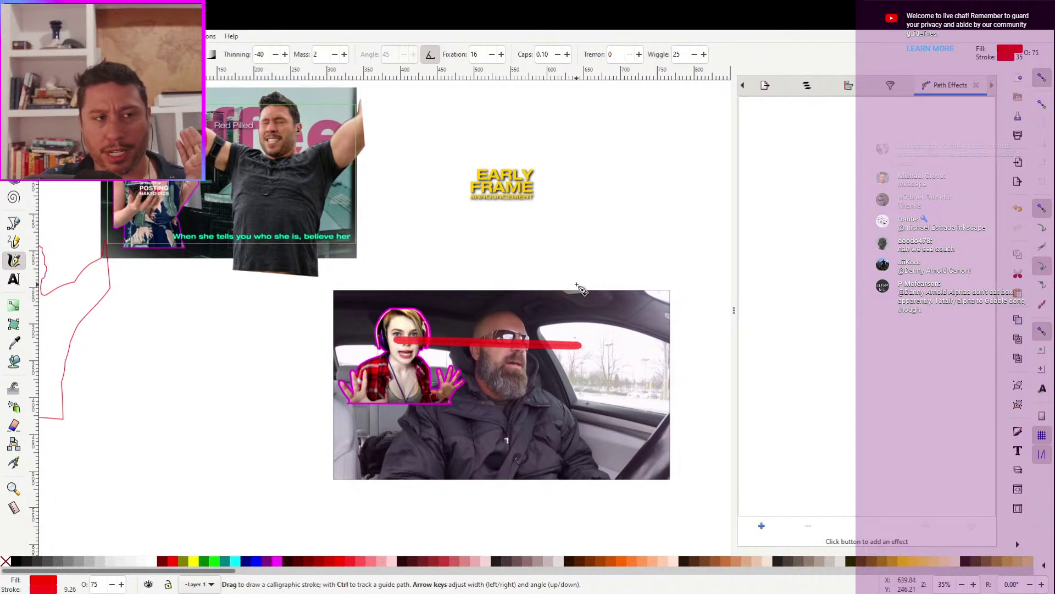
{"action": "left_click", "coordinate": [447, 220]}
{"action": "key", "text": "s"}
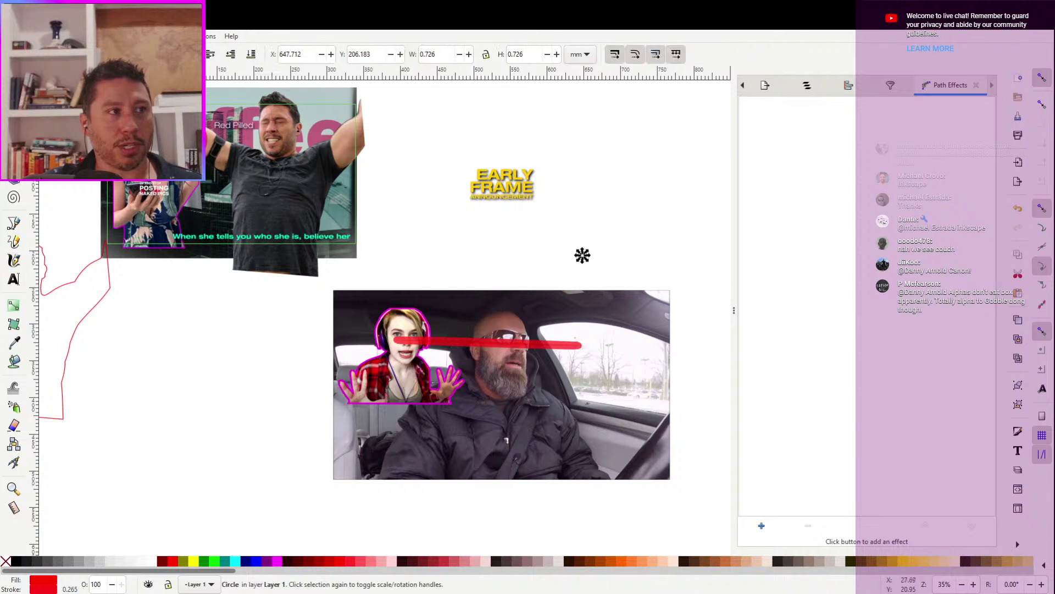
{"action": "left_click_drag", "start_coordinate": [118, 107], "coordinate": [117, 276]}
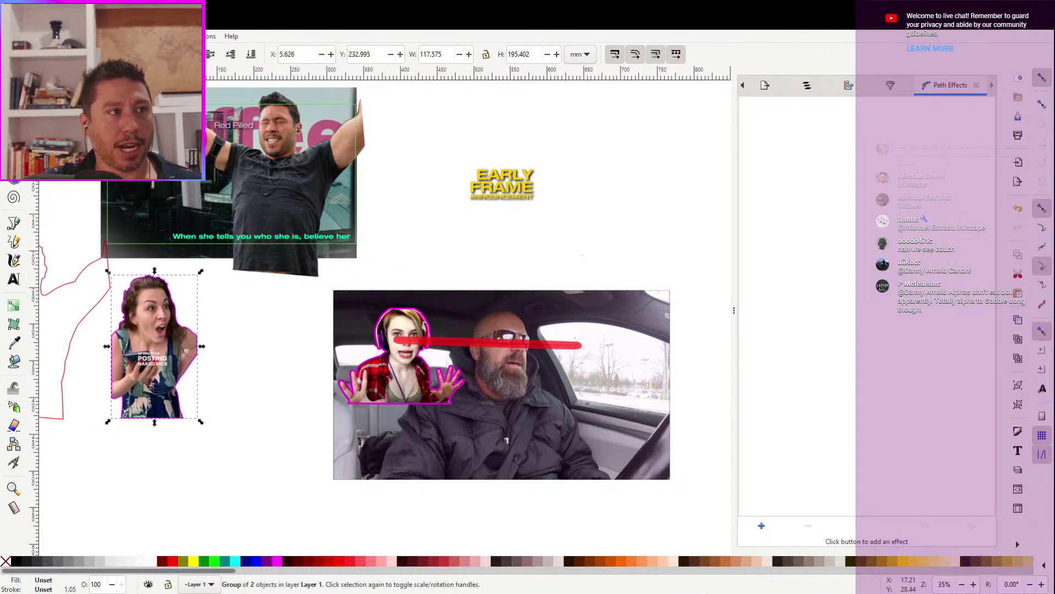
Place the Coffee text across the car thumbnail at X 375.572, Y 275.006 mm and raise the woman with headphones to the front
{"action": "left_click", "coordinate": [122, 137]}
{"action": "left_click_drag", "start_coordinate": [122, 136], "coordinate": [396, 337]}
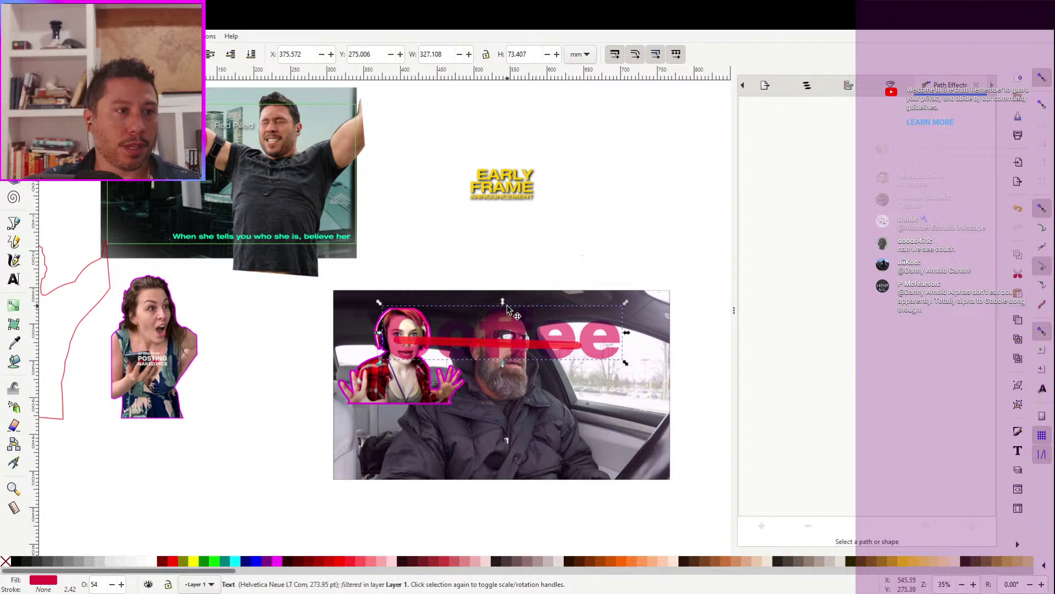
{"action": "left_click", "coordinate": [404, 388]}
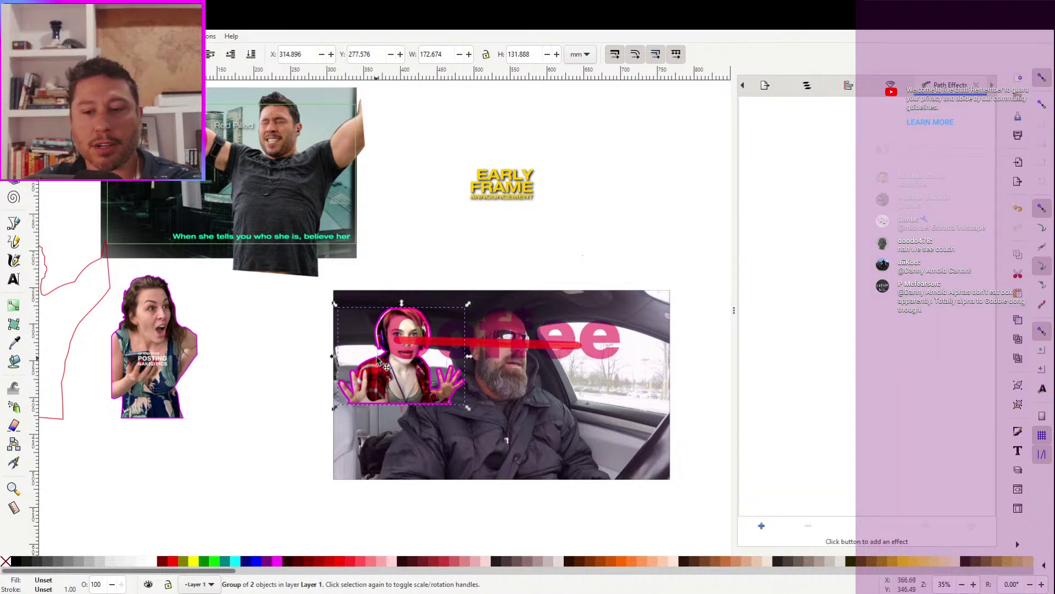
{"action": "key", "text": "Home"}
{"action": "left_click_drag", "start_coordinate": [250, 405], "coordinate": [285, 391]}
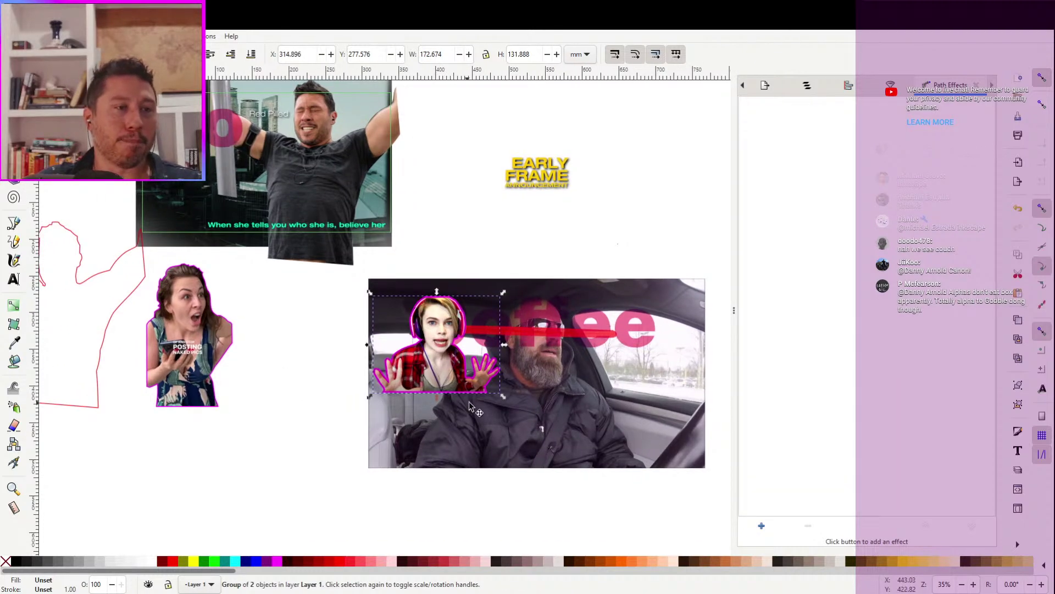
{"action": "scroll", "coordinate": [470, 406], "scroll_direction": "right", "scroll_amount": 2}
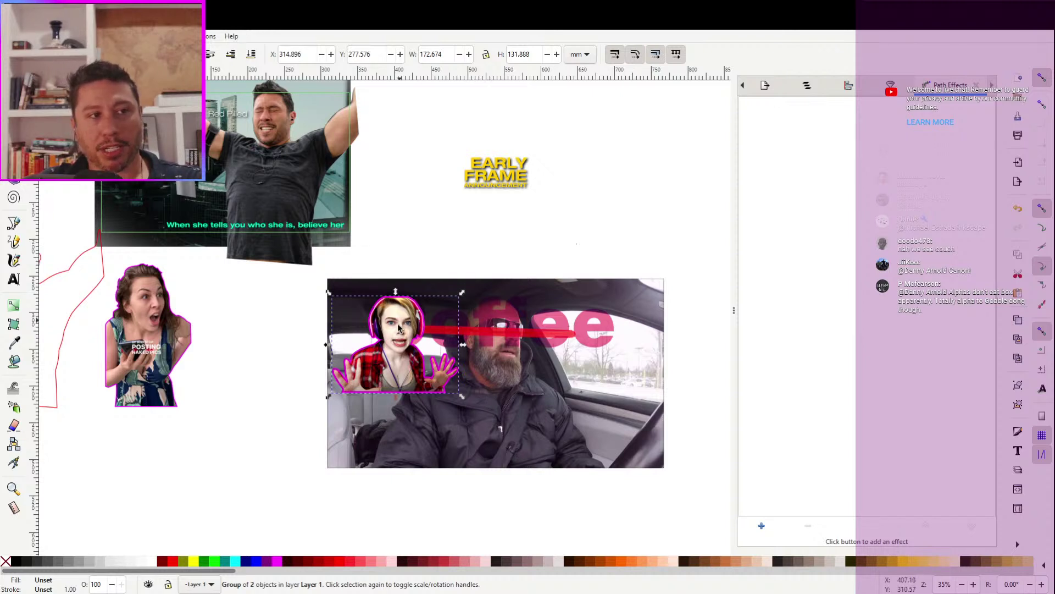
Move the yellow Early Frame text into the car thumbnail's lower right corner and enlarge it to about 210 by 107 mm
{"action": "left_click", "coordinate": [465, 270]}
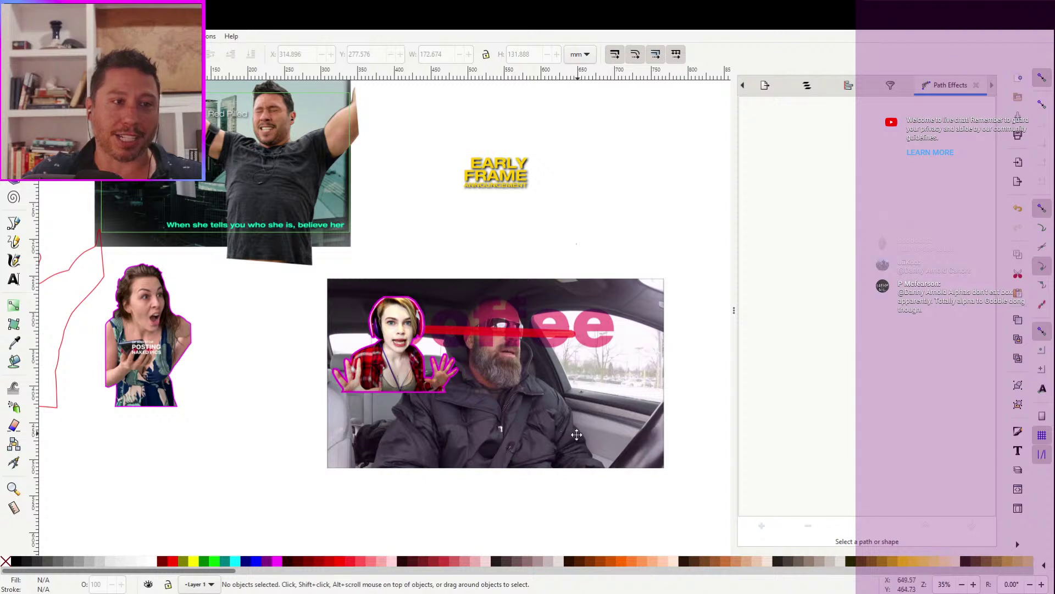
{"action": "scroll", "coordinate": [577, 435], "scroll_direction": "right", "scroll_amount": 1}
{"action": "scroll", "coordinate": [576, 435], "scroll_direction": "up", "scroll_amount": 1}
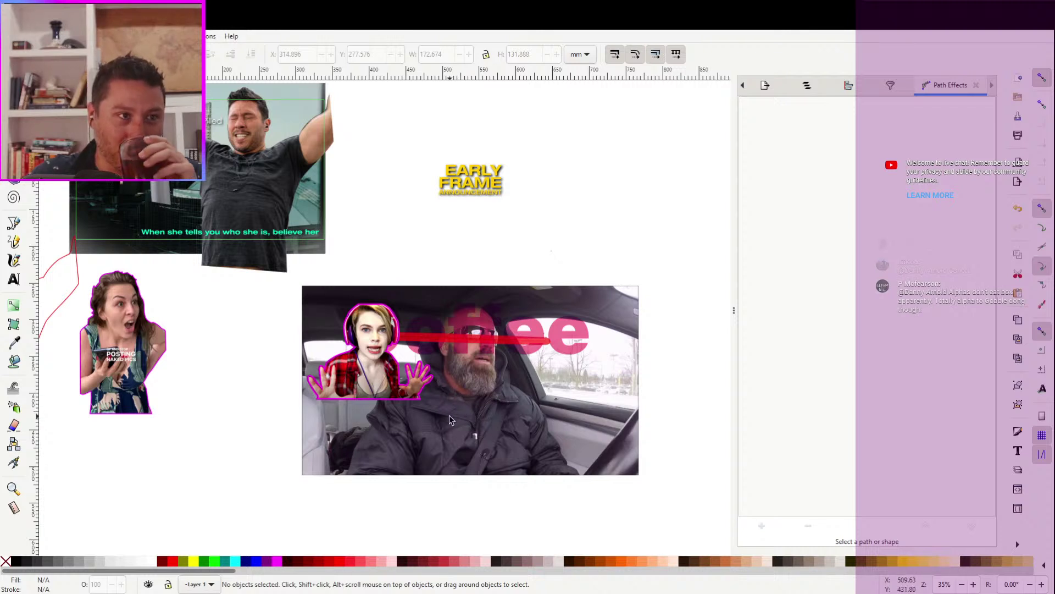
{"action": "left_click", "coordinate": [497, 192]}
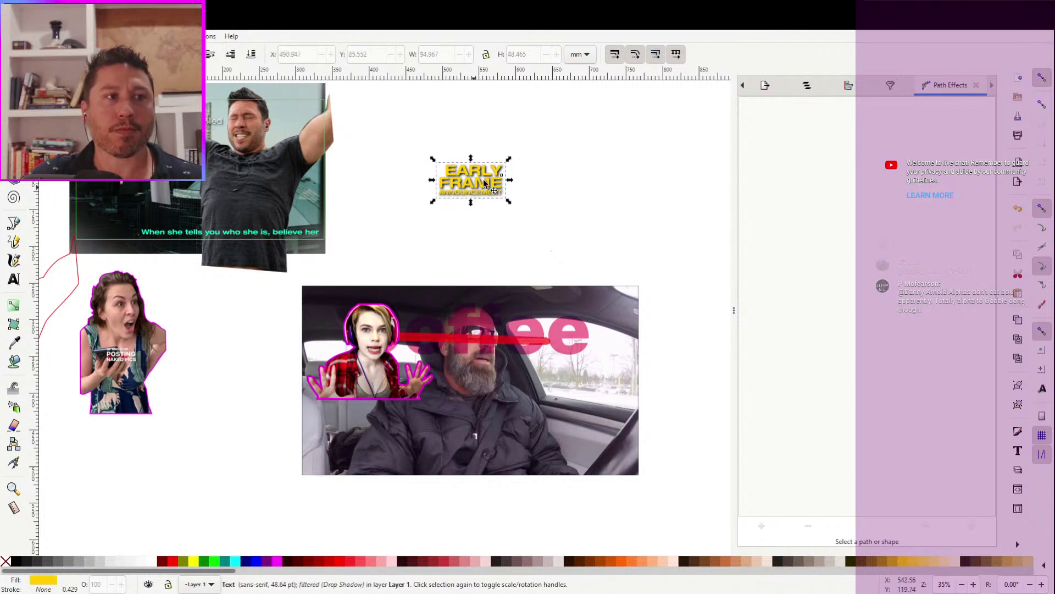
{"action": "left_click_drag", "start_coordinate": [496, 193], "coordinate": [603, 455]}
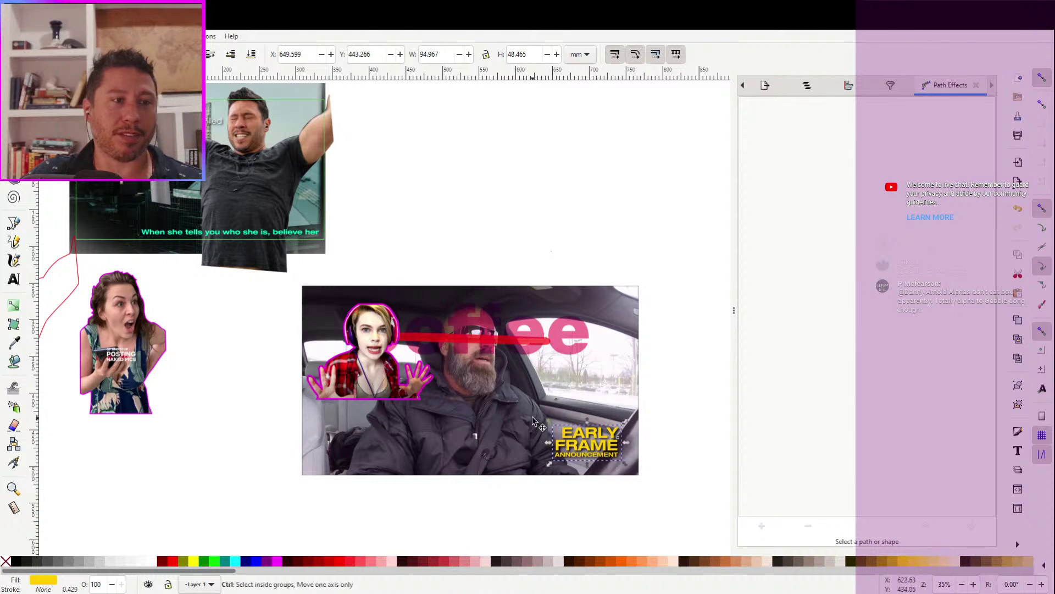
{"action": "left_click_drag", "start_coordinate": [550, 424], "coordinate": [459, 379]}
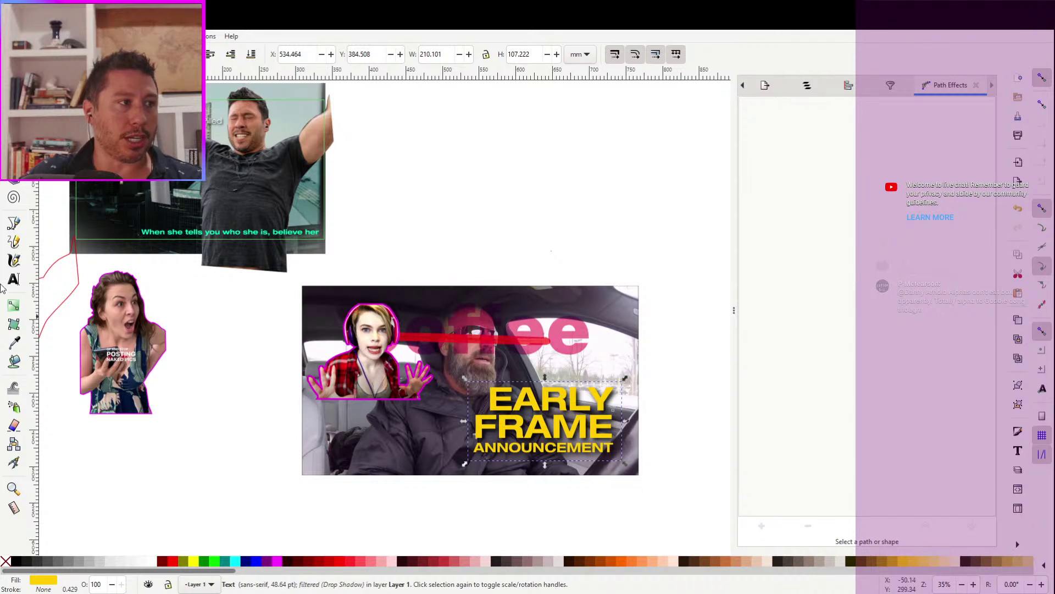
Draw a red calligraphic reading path from the woman's face across the car thumbnail and down through the Early Frame text
{"action": "left_click", "coordinate": [14, 260]}
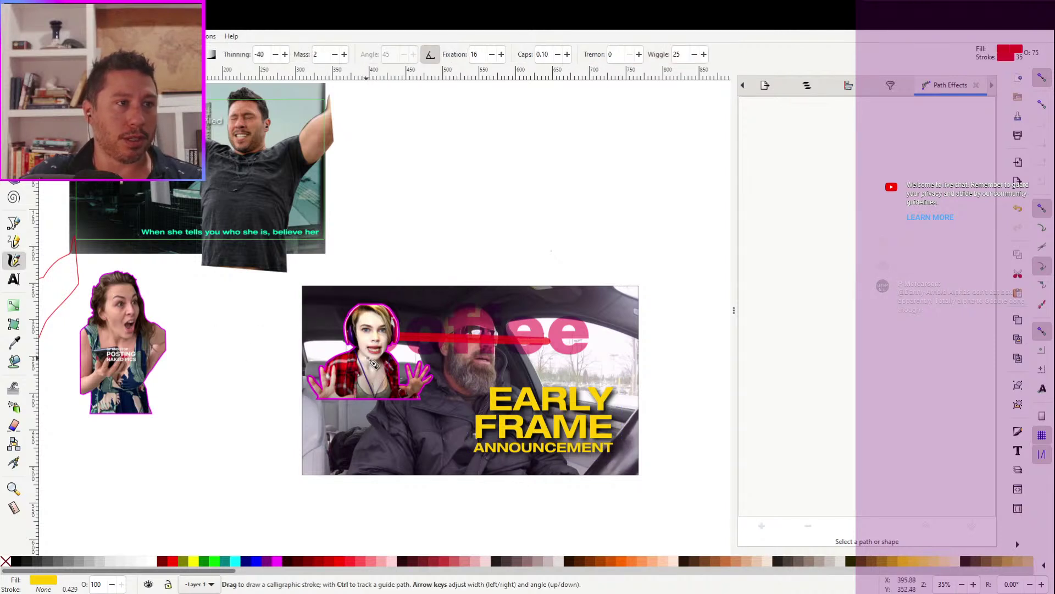
{"action": "mouse_move", "coordinate": [360, 337]}
{"action": "left_mouse_down"}
{"action": "mouse_move", "coordinate": [510, 333]}
{"action": "mouse_move", "coordinate": [610, 451]}
{"action": "left_mouse_up"}
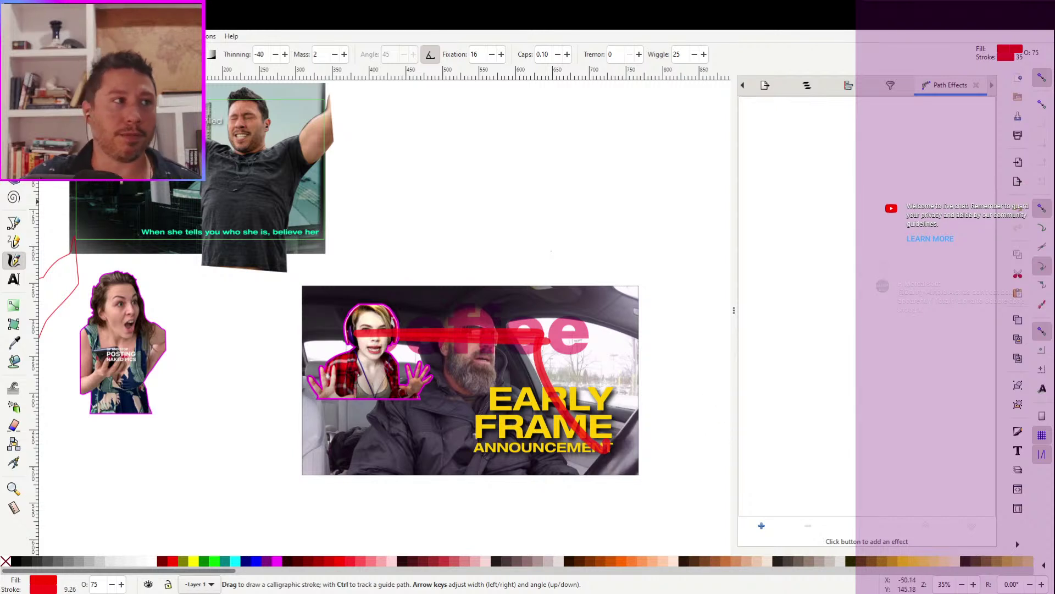
{"action": "left_click", "coordinate": [14, 77]}
{"action": "left_click", "coordinate": [561, 327]}
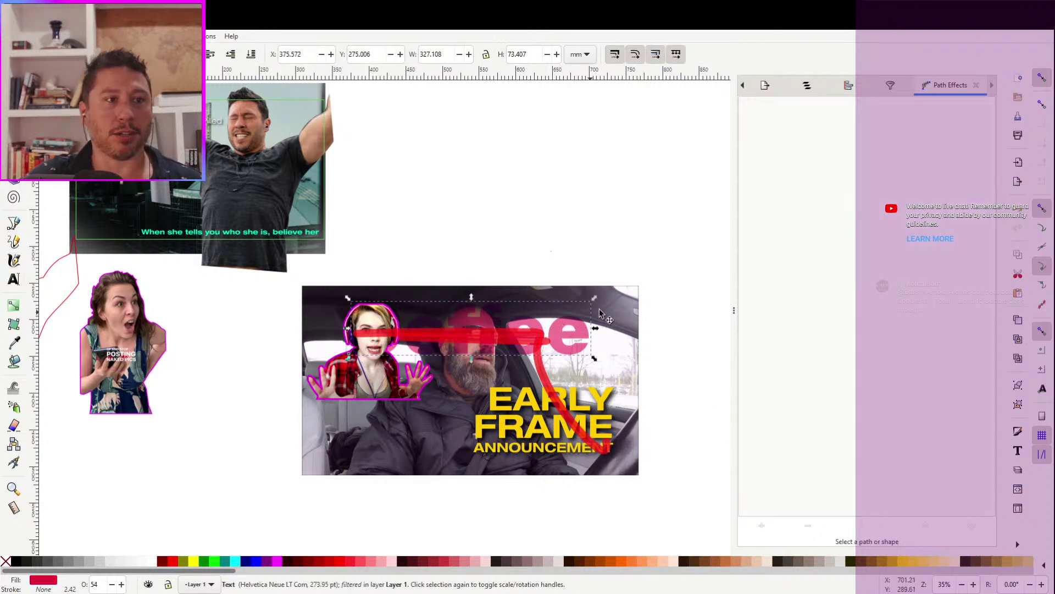
Examine the eye pyramid, ostrich head, dancing figure and portrait cutouts around the Coffee thumbnail
{"action": "left_click_drag", "start_coordinate": [544, 214], "coordinate": [616, 260]}
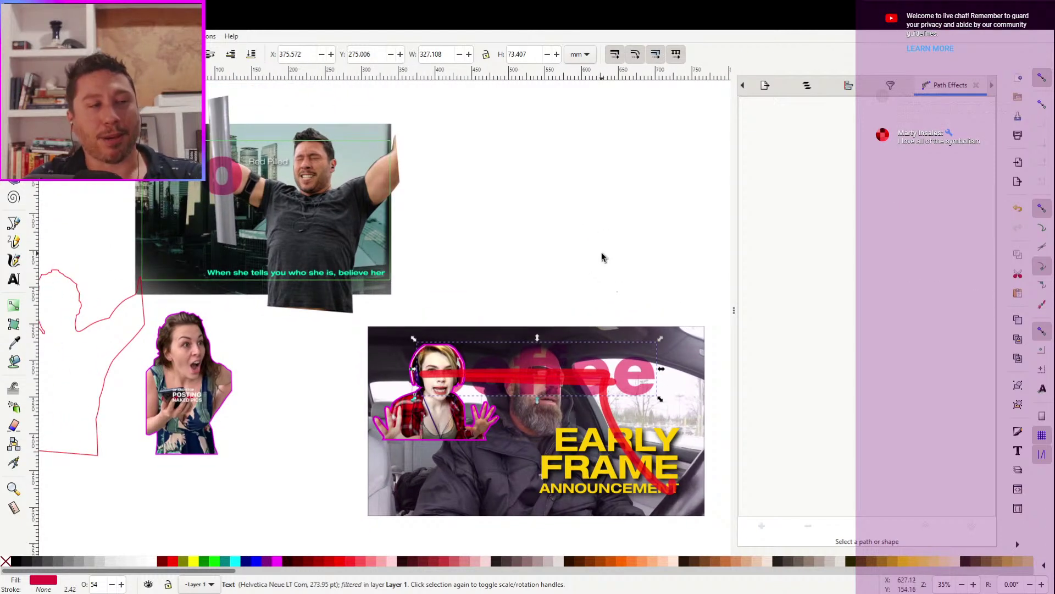
{"action": "left_click_drag", "start_coordinate": [563, 205], "coordinate": [608, 236]}
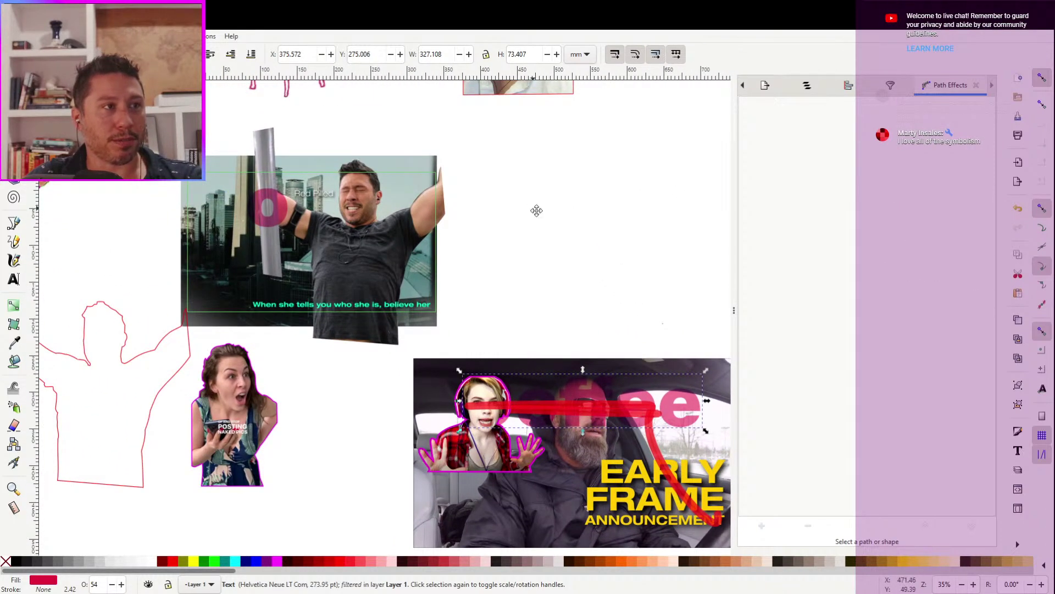
{"action": "left_click_drag", "start_coordinate": [536, 210], "coordinate": [624, 361]}
{"action": "left_click_drag", "start_coordinate": [498, 273], "coordinate": [577, 332]}
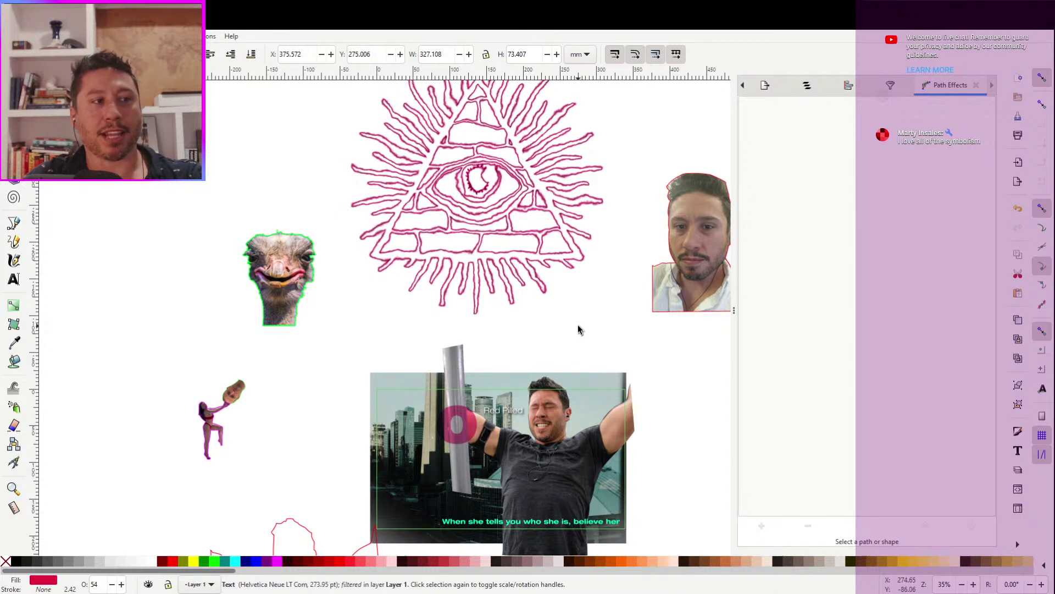
{"action": "left_click_drag", "start_coordinate": [640, 270], "coordinate": [590, 252]}
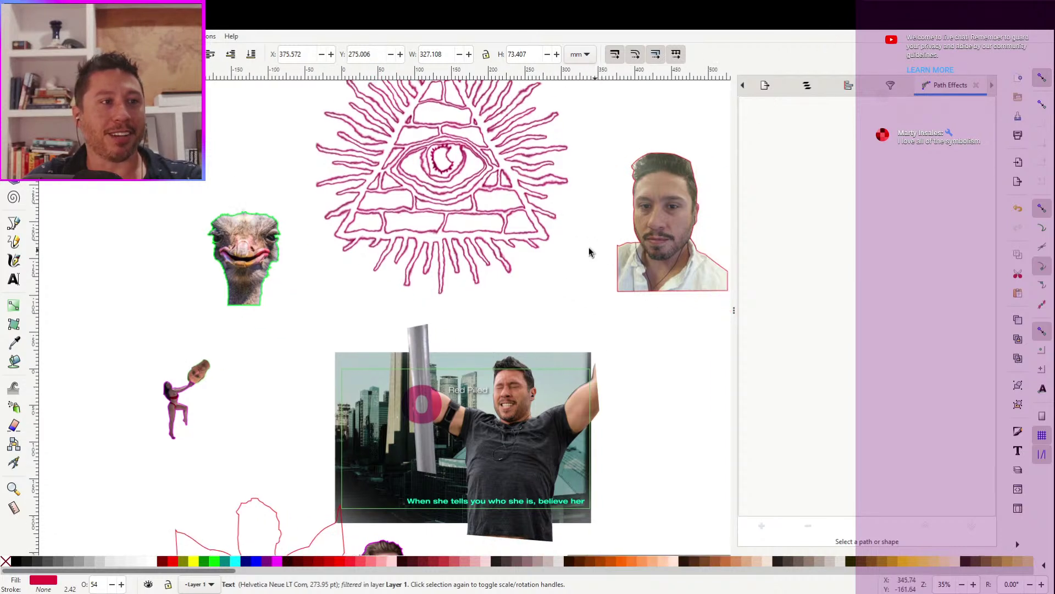
{"action": "left_click_drag", "start_coordinate": [164, 185], "coordinate": [292, 356]}
{"action": "left_click", "coordinate": [205, 378]}
{"action": "left_click", "coordinate": [282, 347]}
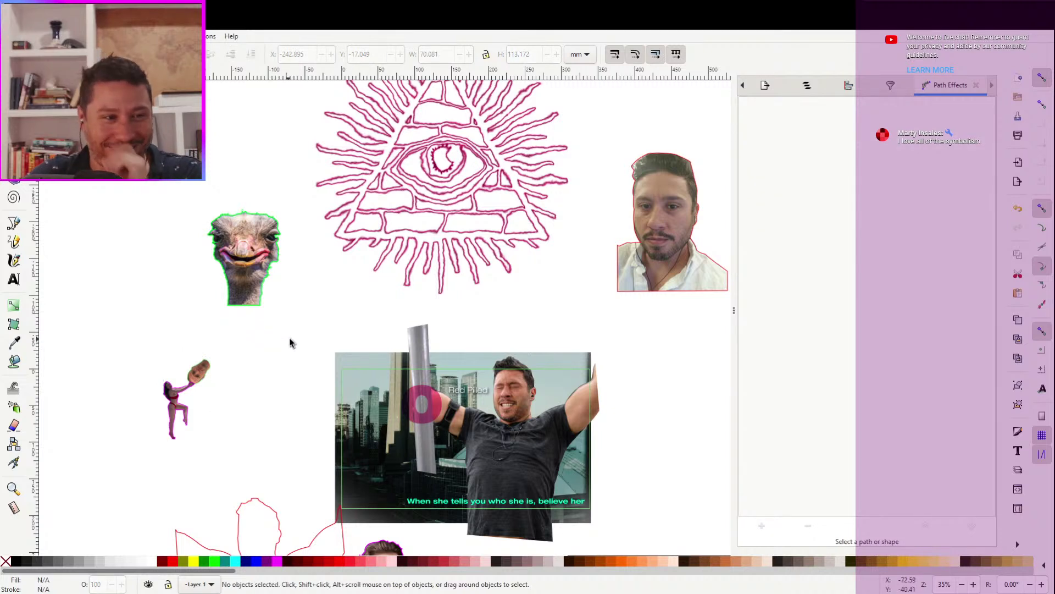
{"action": "left_click_drag", "start_coordinate": [286, 351], "coordinate": [270, 337]}
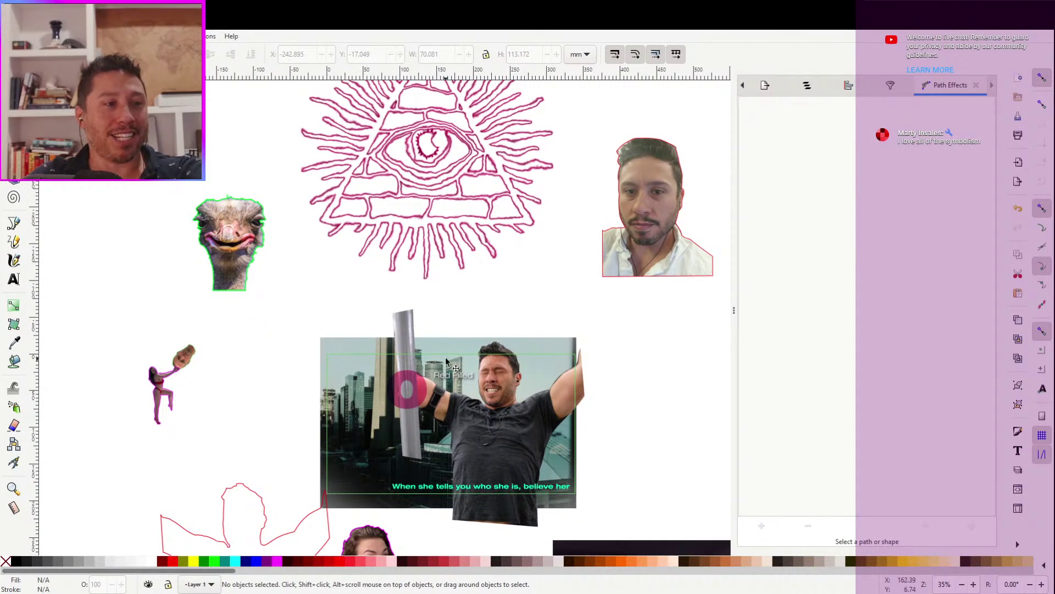
Undo the reading path, the Early Frame text's enlargement and the moves of the Coffee text and the surprised woman
{"action": "left_click", "coordinate": [364, 406]}
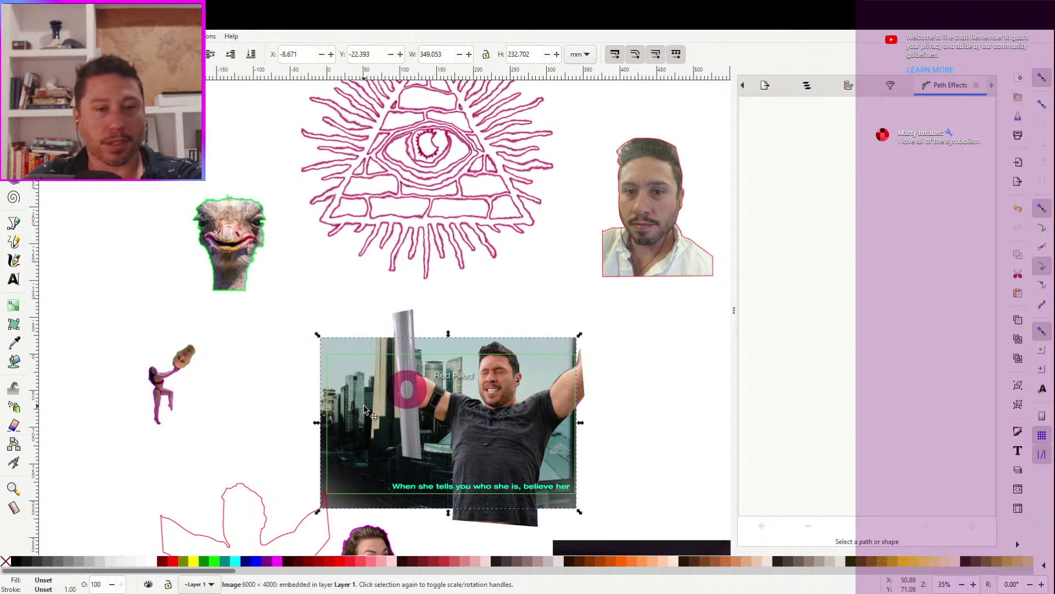
{"action": "scroll", "coordinate": [361, 384], "scroll_direction": "down", "scroll_amount": 6}
{"action": "scroll", "coordinate": [357, 374], "scroll_direction": "right", "scroll_amount": 3}
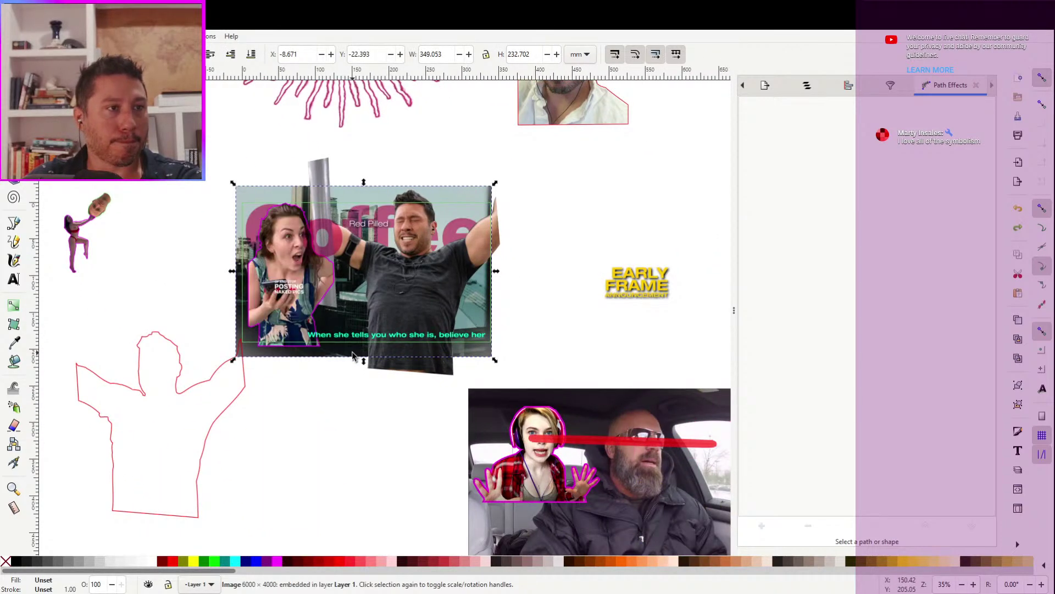
{"action": "scroll", "coordinate": [188, 323], "scroll_direction": "up", "scroll_amount": 3}
{"action": "scroll", "coordinate": [188, 323], "scroll_direction": "left", "scroll_amount": 2}
{"action": "left_click", "coordinate": [568, 337]}
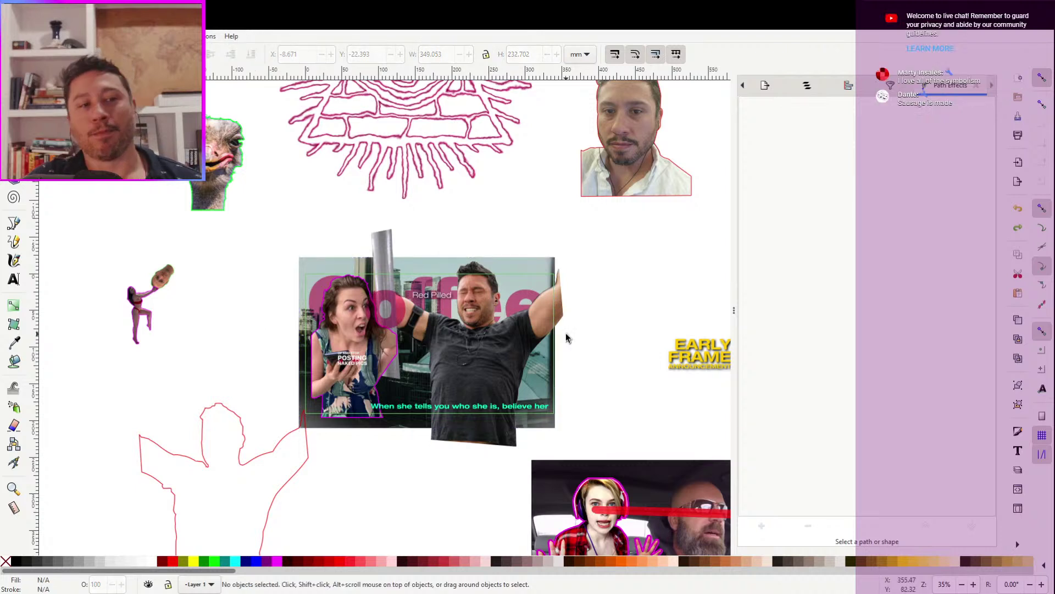
Move the small dancing figure onto the Coffee thumbnail, behind the man's raised arm, at X 271.525, Y -20.078 mm
{"action": "left_click_drag", "start_coordinate": [95, 245], "coordinate": [240, 372]}
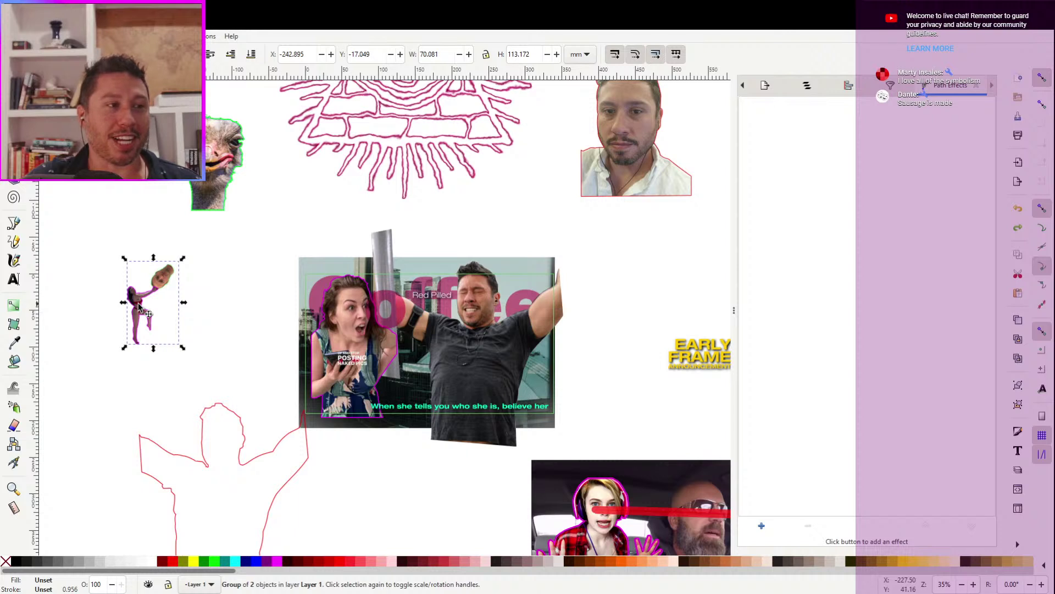
{"action": "left_click_drag", "start_coordinate": [138, 306], "coordinate": [509, 291]}
{"action": "left_click", "coordinate": [598, 286]}
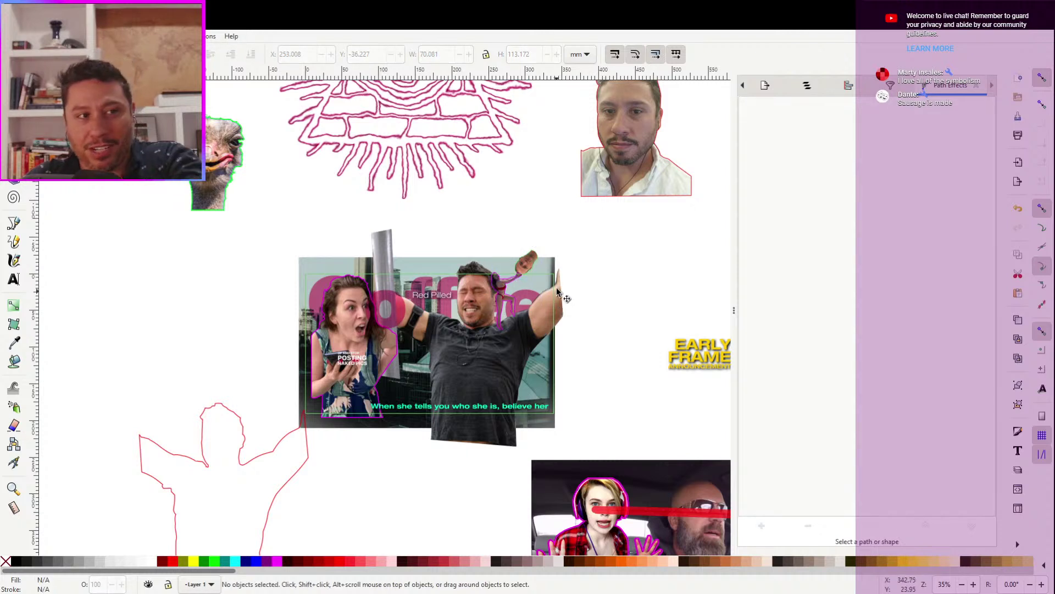
{"action": "left_click", "coordinate": [541, 266]}
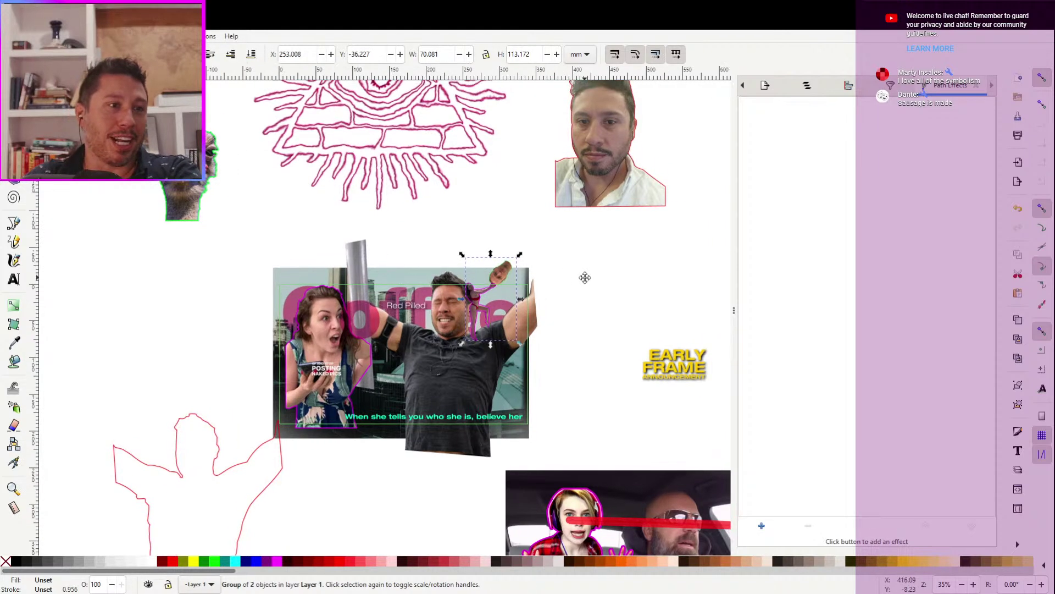
{"action": "scroll", "coordinate": [588, 275], "scroll_direction": "right", "scroll_amount": 1}
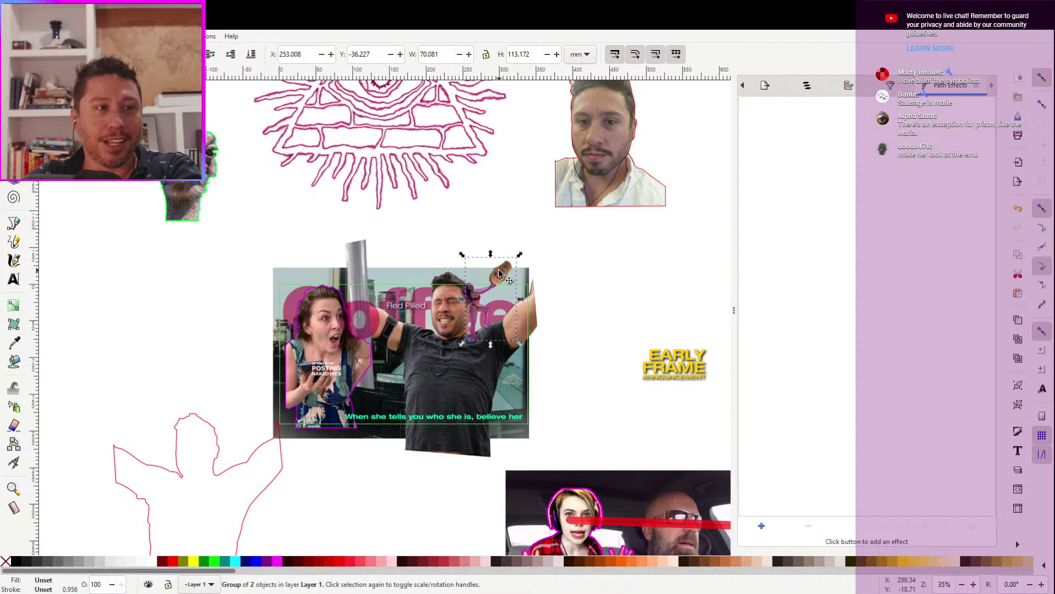
{"action": "left_click_drag", "start_coordinate": [508, 279], "coordinate": [546, 307]}
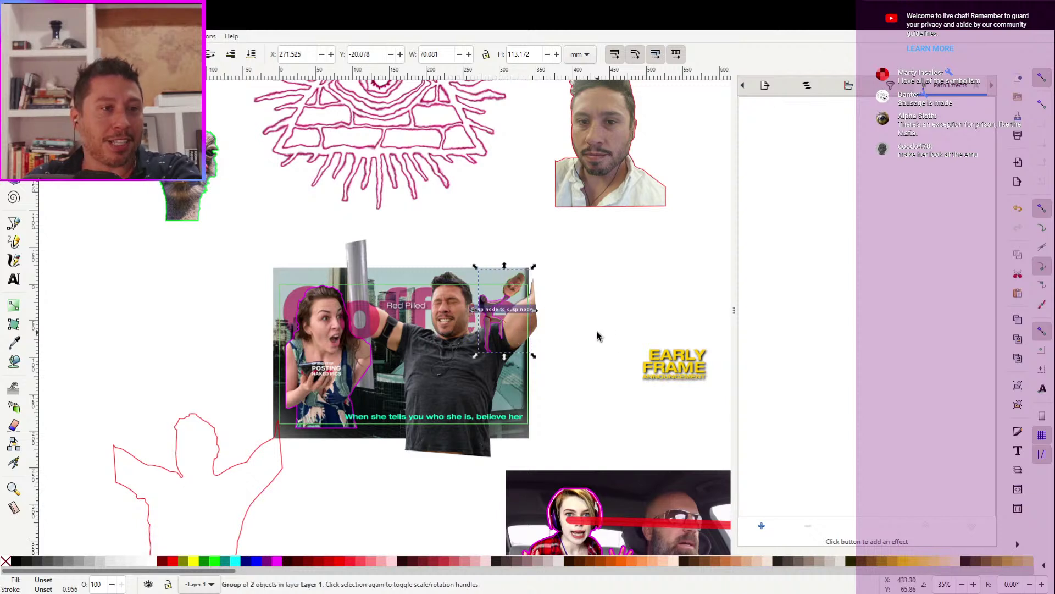
{"action": "left_click", "coordinate": [587, 358]}
{"action": "left_click_drag", "start_coordinate": [587, 359], "coordinate": [617, 346]}
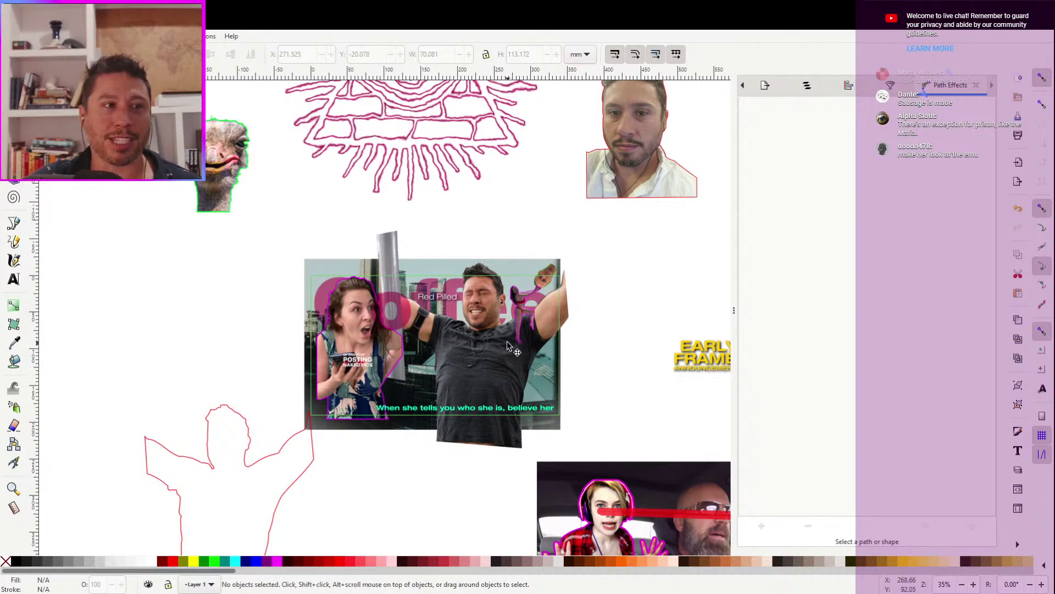
Shift the eye pyramid to X -82.027, Y -449.111 mm and undo its further move down toward the Coffee thumbnail
{"action": "left_click_drag", "start_coordinate": [177, 115], "coordinate": [199, 118]}
{"action": "left_click_drag", "start_coordinate": [379, 148], "coordinate": [375, 266]}
{"action": "key", "text": "ctrl+z"}
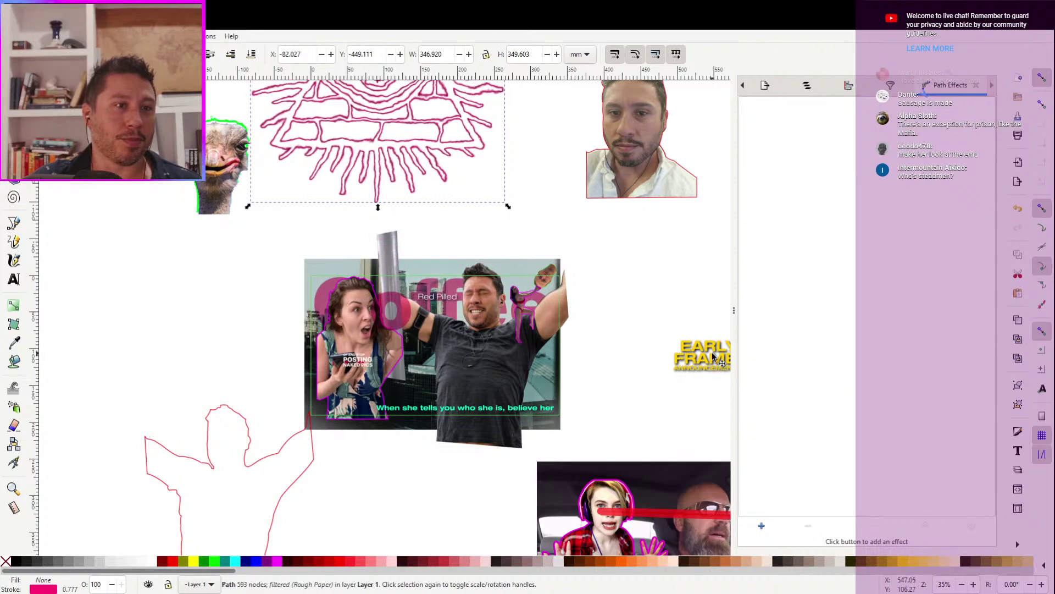
Nudge the Early Frame text a little closer to the Coffee thumbnail and clear the selection
{"action": "mouse_move", "coordinate": [700, 357]}
{"action": "left_mouse_down"}
{"action": "mouse_move", "coordinate": [621, 352]}
{"action": "mouse_move", "coordinate": [694, 348]}
{"action": "left_mouse_up"}
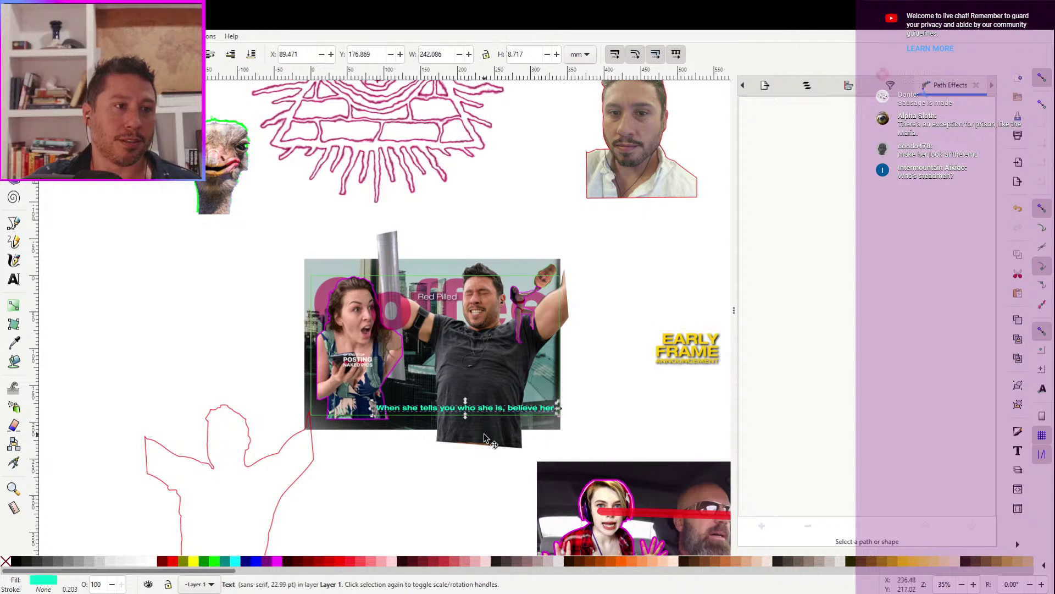
{"action": "left_click", "coordinate": [615, 407]}
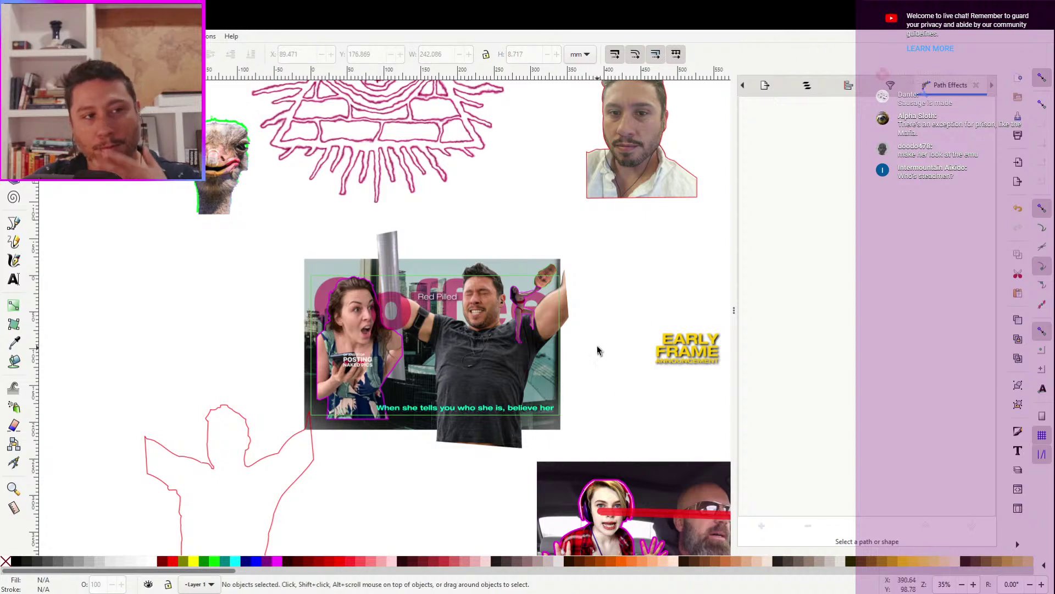
{"action": "scroll", "coordinate": [597, 348], "scroll_direction": "down", "scroll_amount": 1}
{"action": "scroll", "coordinate": [594, 341], "scroll_direction": "right", "scroll_amount": 1}
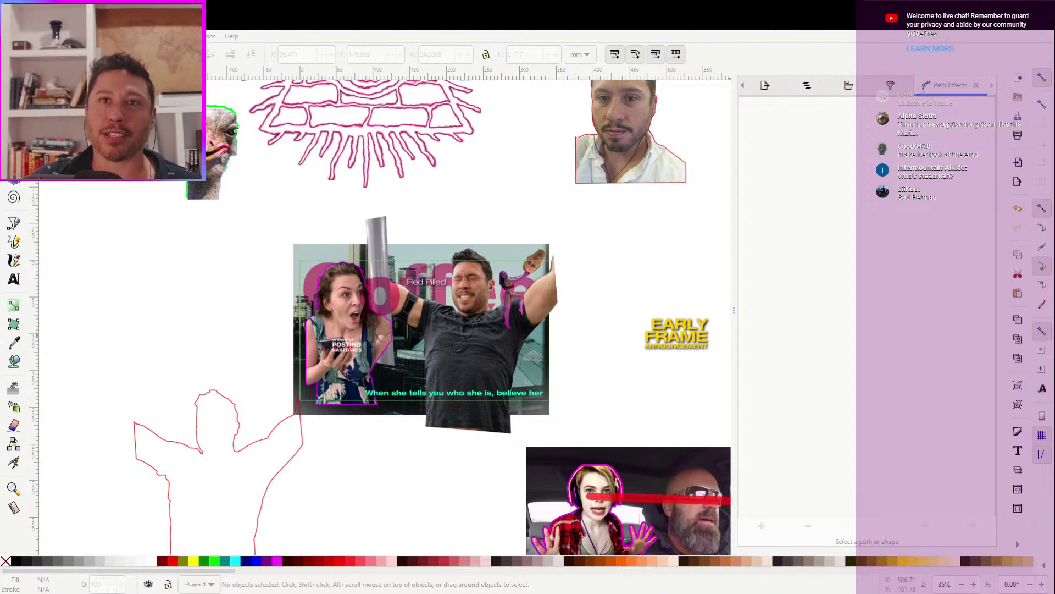
Switch to the Minecraft thumbnail document, rotate the red question mark more upright and move it beside the circle at X 90.737, Y 109.978 mm
{"action": "key", "text": "alt+Tab"}
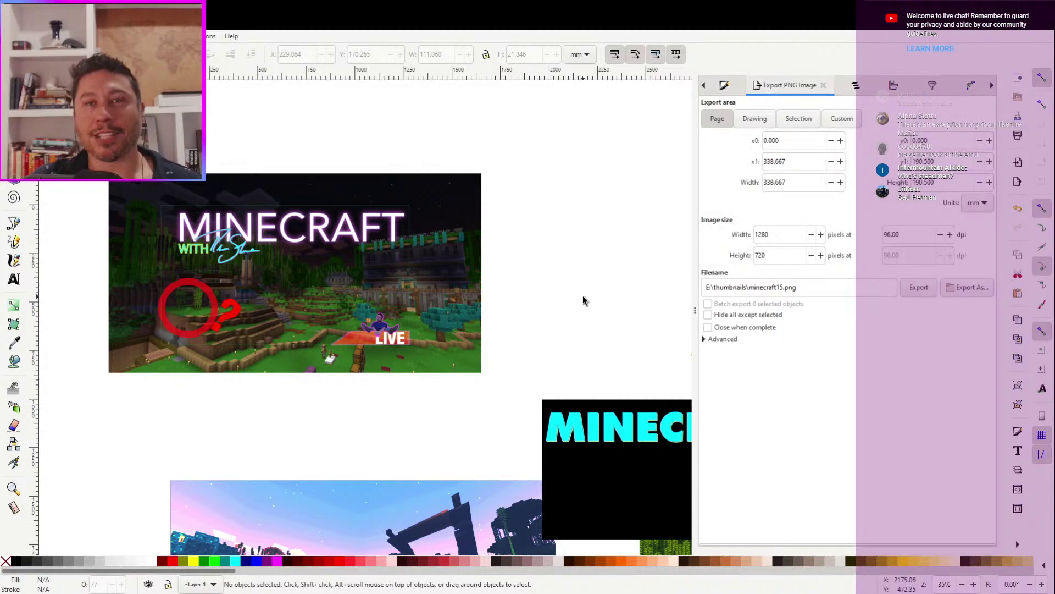
{"action": "left_click_drag", "start_coordinate": [584, 299], "coordinate": [629, 282]}
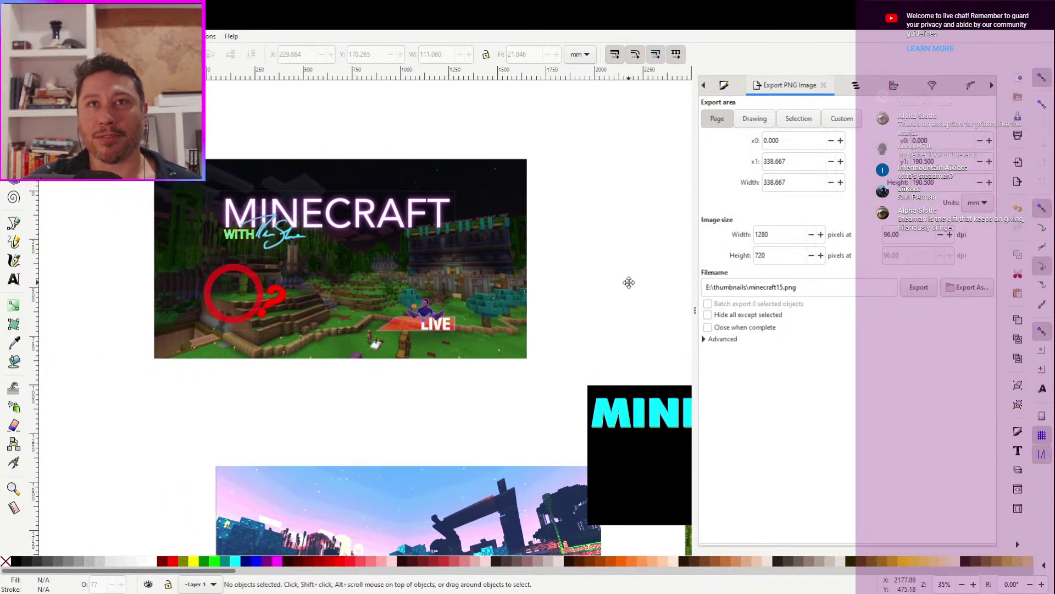
{"action": "left_click", "coordinate": [278, 299]}
{"action": "left_click", "coordinate": [280, 300]}
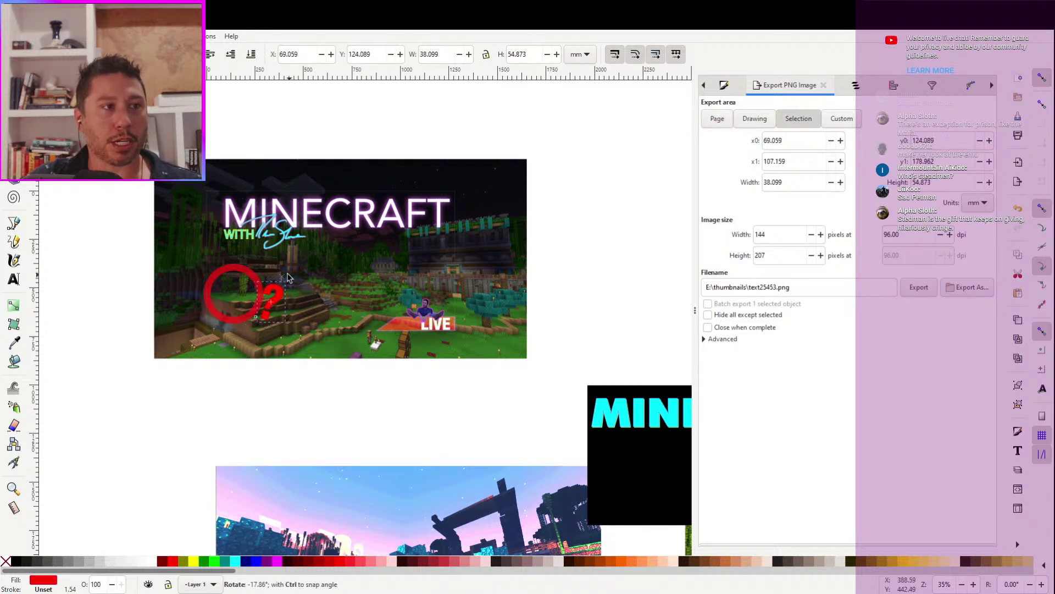
{"action": "left_click", "coordinate": [278, 299]}
{"action": "left_click_drag", "start_coordinate": [277, 299], "coordinate": [292, 289]}
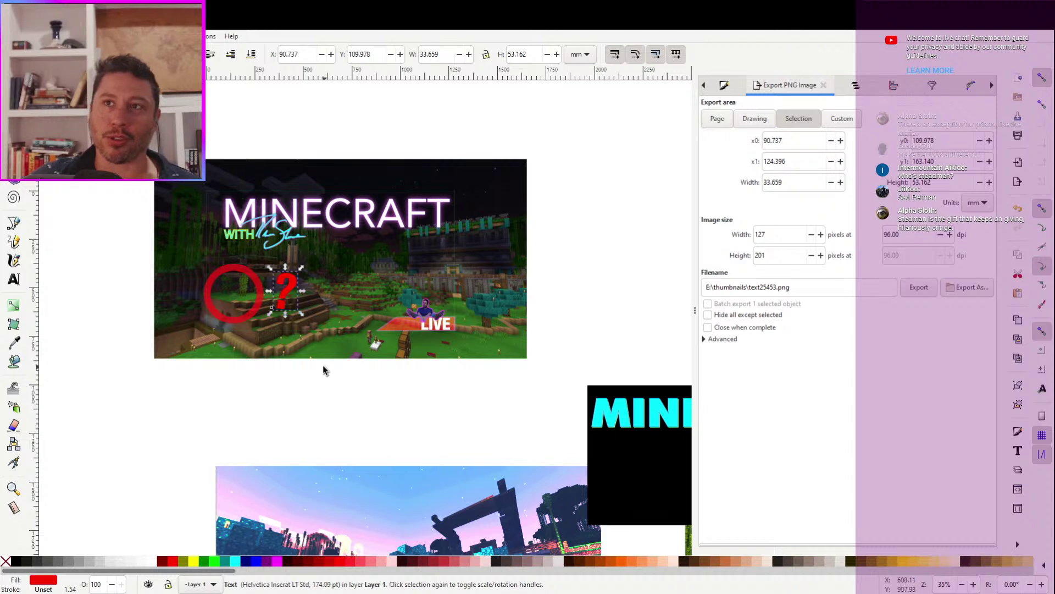
Draw two red rectangles side by side above the Minecraft thumbnail, about 171 × 207 mm and about 160 × 212 mm
{"action": "scroll", "coordinate": [332, 405], "scroll_direction": "down", "scroll_amount": 1}
{"action": "scroll", "coordinate": [332, 406], "scroll_direction": "left", "scroll_amount": 1}
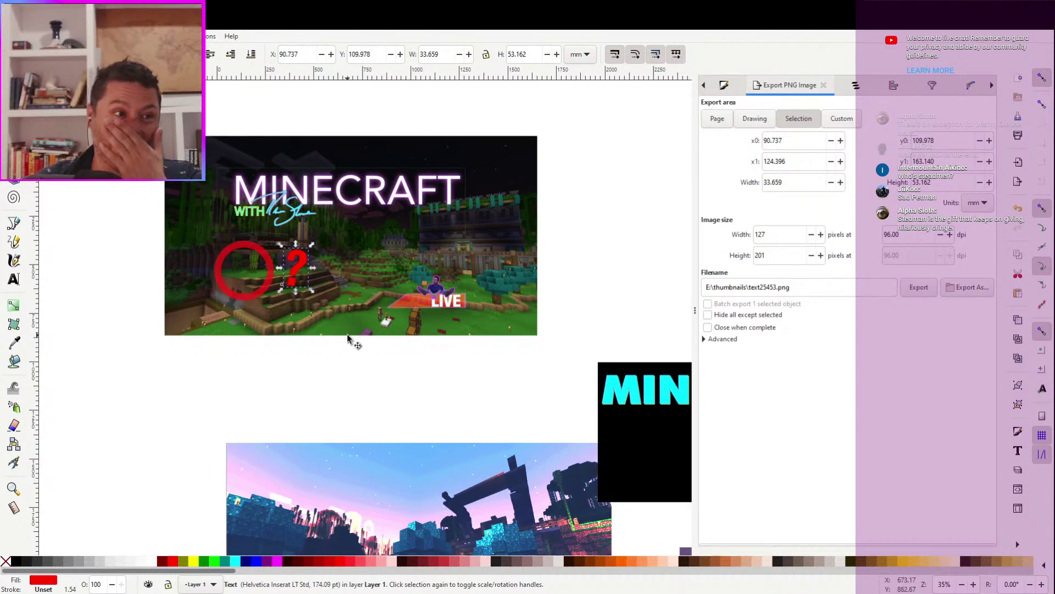
{"action": "scroll", "coordinate": [354, 334], "scroll_direction": "down", "scroll_amount": 2}
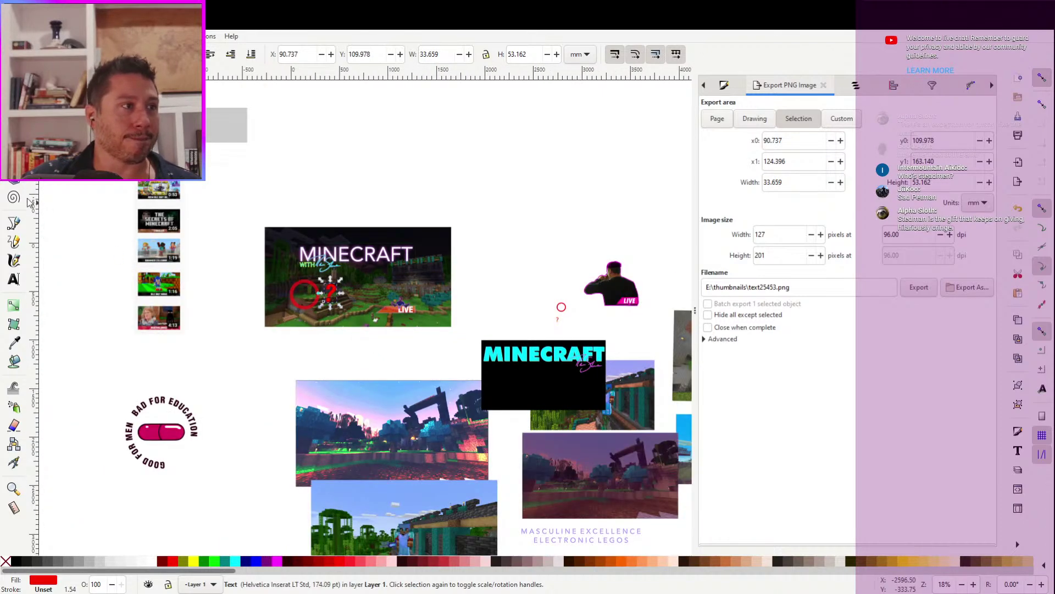
{"action": "key", "text": "r"}
{"action": "key", "text": "plus"}
{"action": "key", "text": "plus"}
{"action": "key", "text": "plus"}
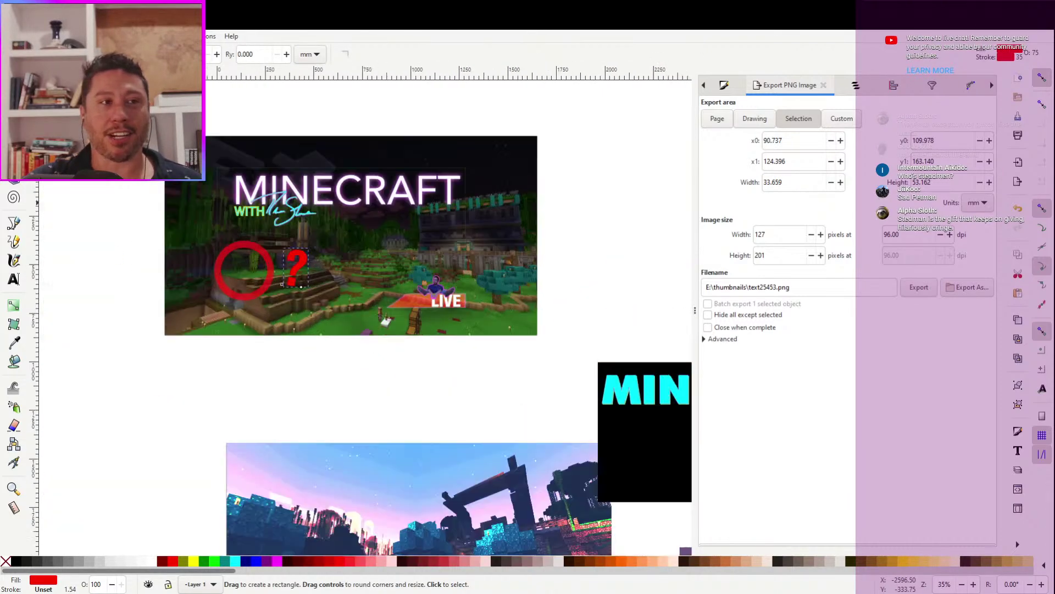
{"action": "scroll", "coordinate": [248, 270], "scroll_direction": "up", "scroll_amount": 12}
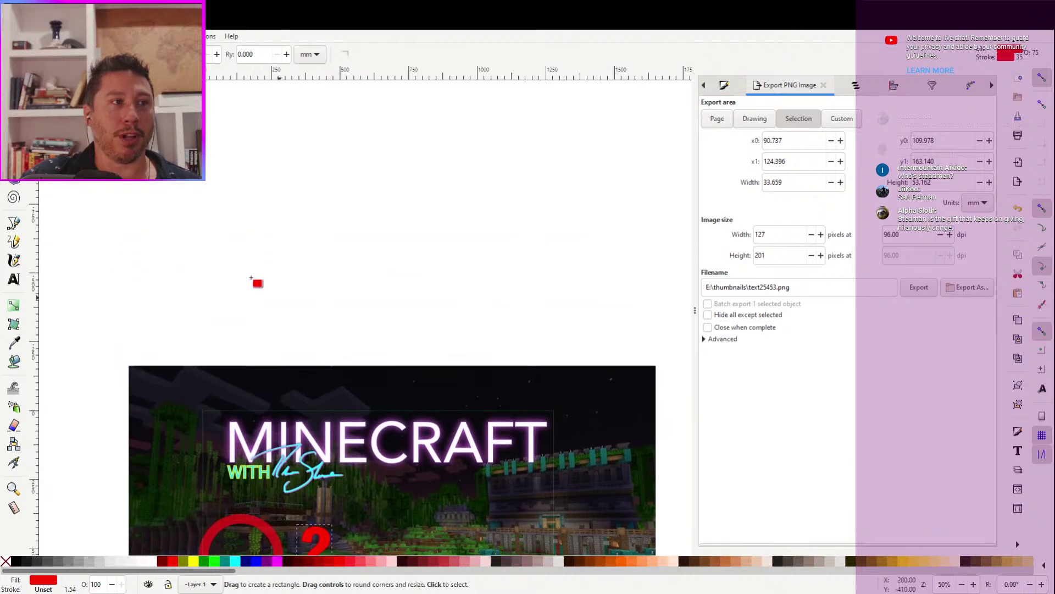
{"action": "left_click_drag", "start_coordinate": [177, 117], "coordinate": [352, 330]}
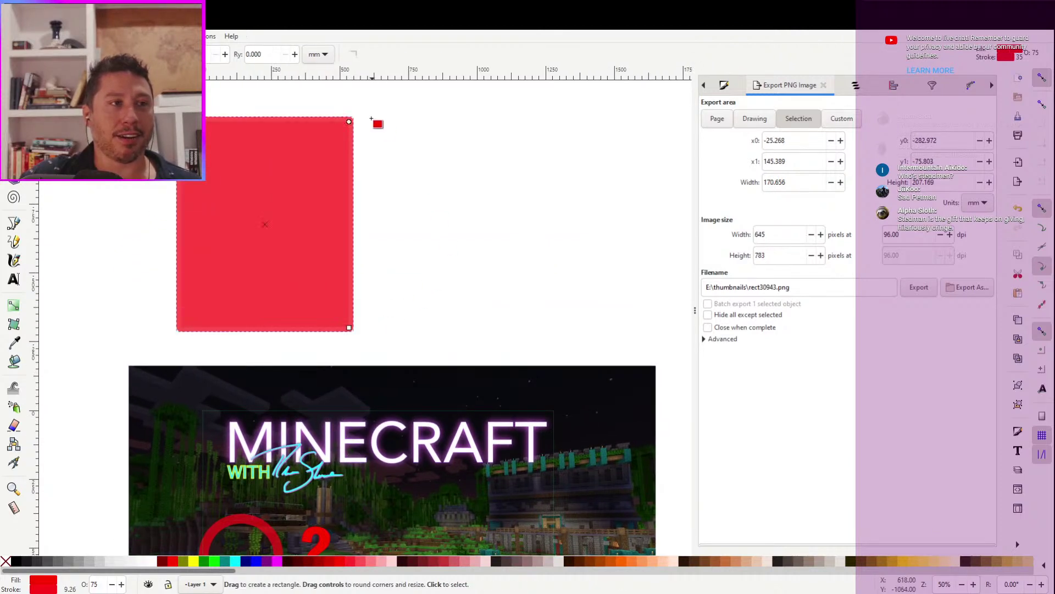
{"action": "left_click_drag", "start_coordinate": [408, 154], "coordinate": [526, 333]}
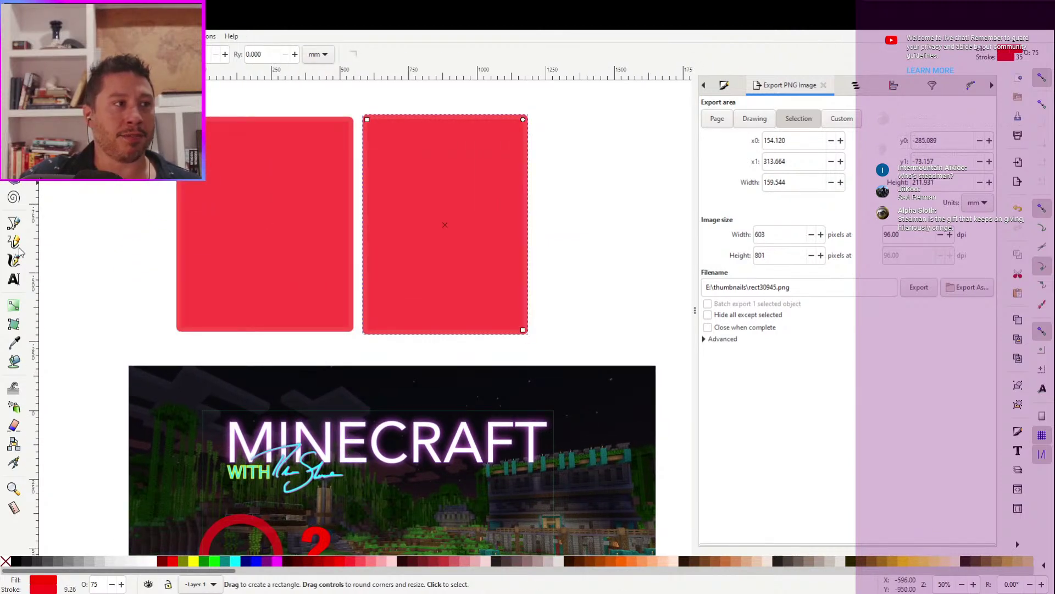
Add the two-line text "OMG" and "something bad bad!" on the right-hand red rectangle
{"action": "left_click", "coordinate": [13, 279]}
{"action": "left_click", "coordinate": [388, 154]}
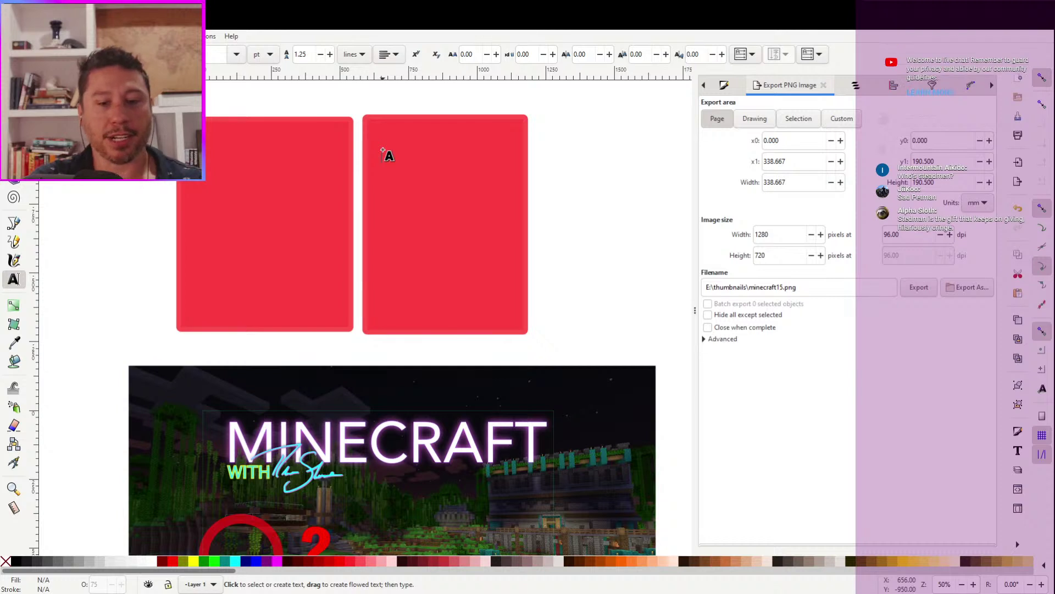
{"action": "type", "text": "OMG"}
{"action": "key", "text": "Return"}
{"action": "type", "text": "somethi"}
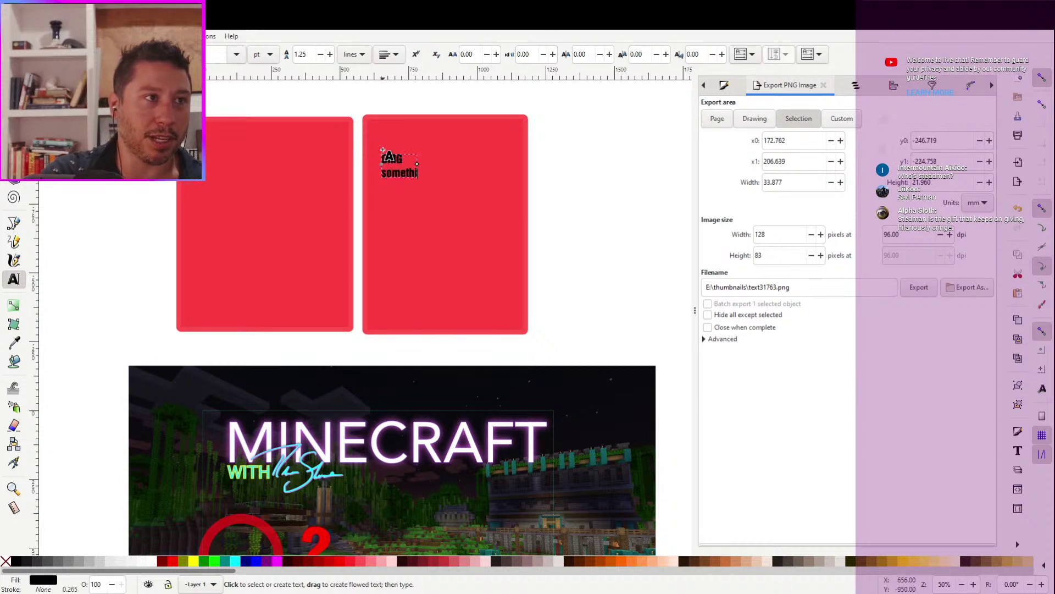
{"action": "type", "text": "ng bad bad!"}
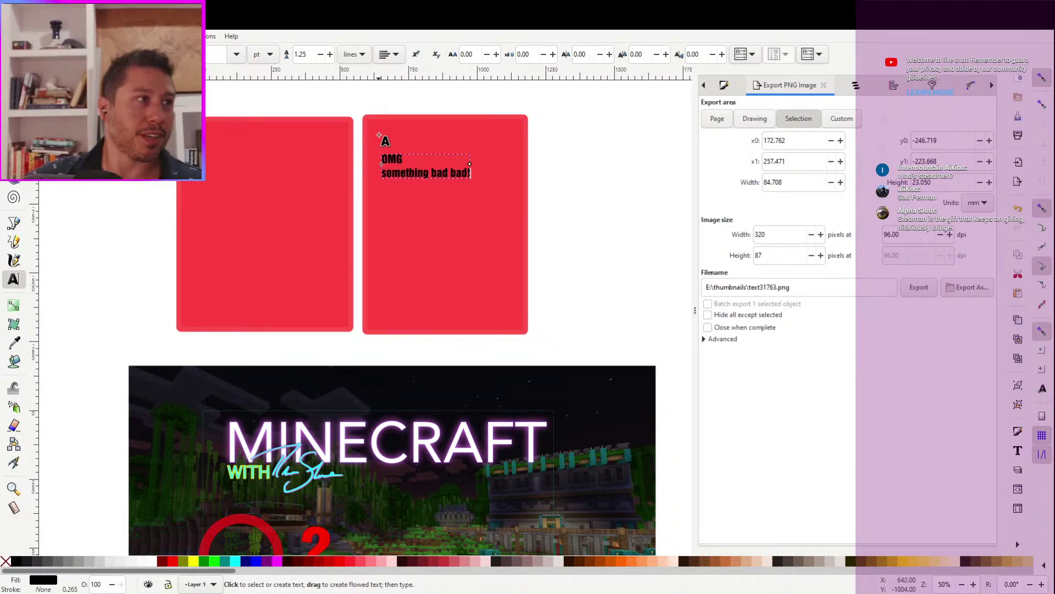
Enlarge the OMG text and narrow its frame to wrap onto four lines, about 136 × 146 mm, inside the right-hand rectangle
{"action": "key", "text": "F1"}
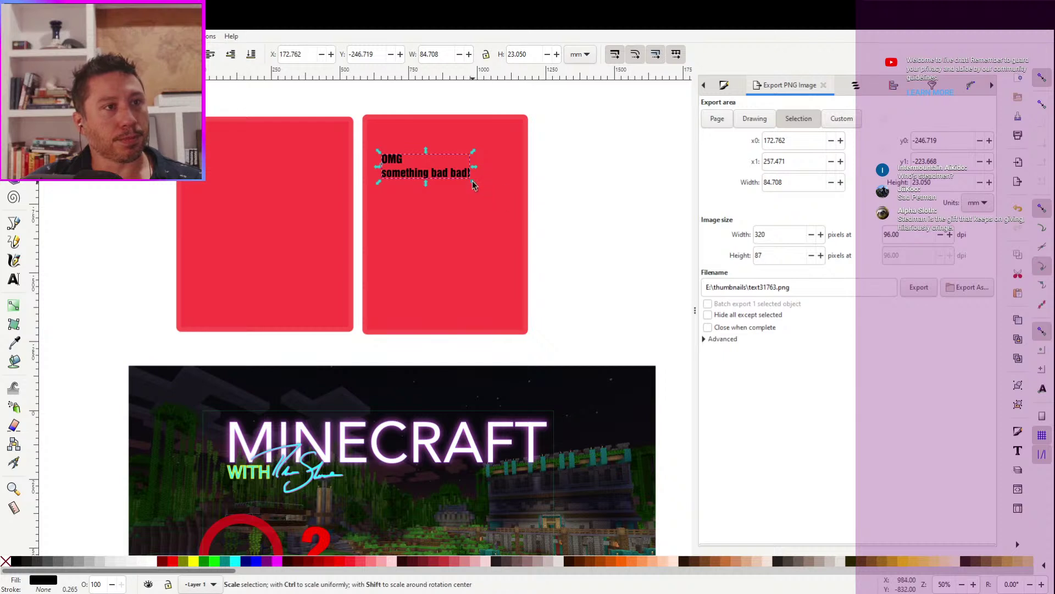
{"action": "left_click_drag", "start_coordinate": [473, 187], "coordinate": [615, 292]}
{"action": "key", "text": "t"}
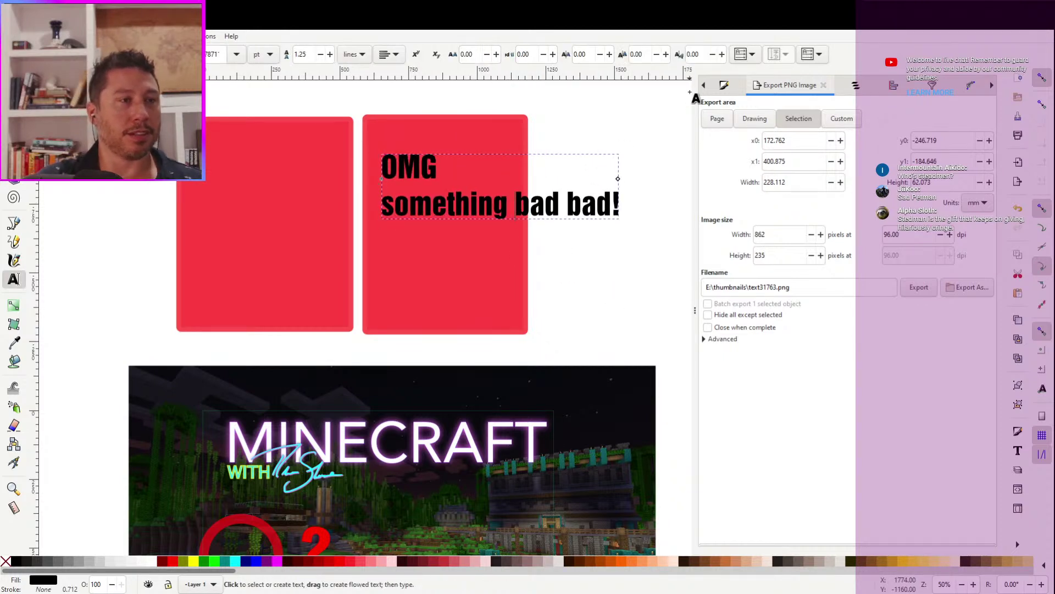
{"action": "left_click_drag", "start_coordinate": [618, 179], "coordinate": [507, 178]}
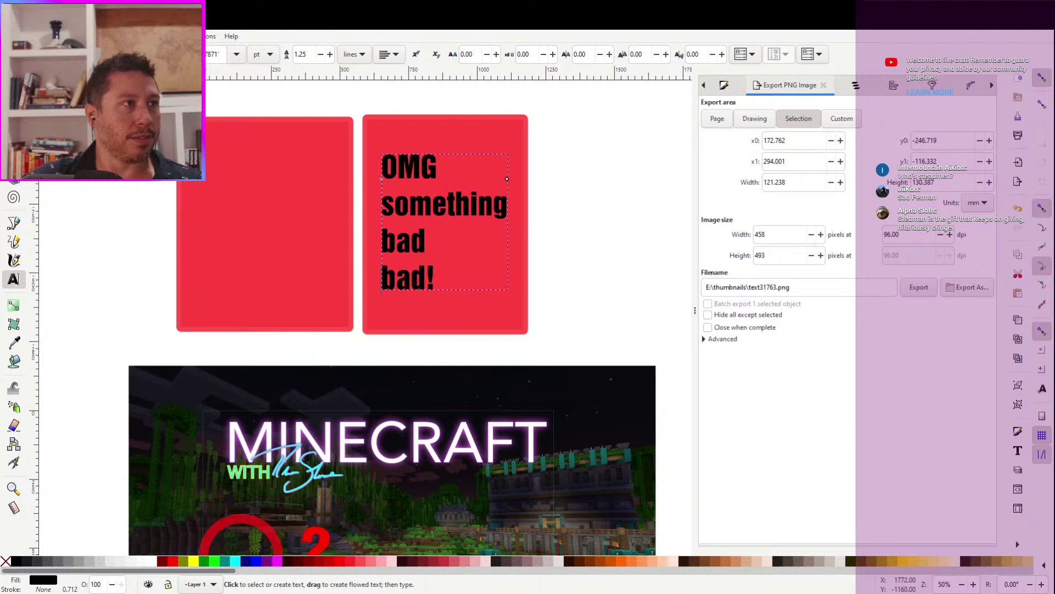
{"action": "key", "text": "F1"}
{"action": "left_click_drag", "start_coordinate": [508, 154], "coordinate": [526, 135]}
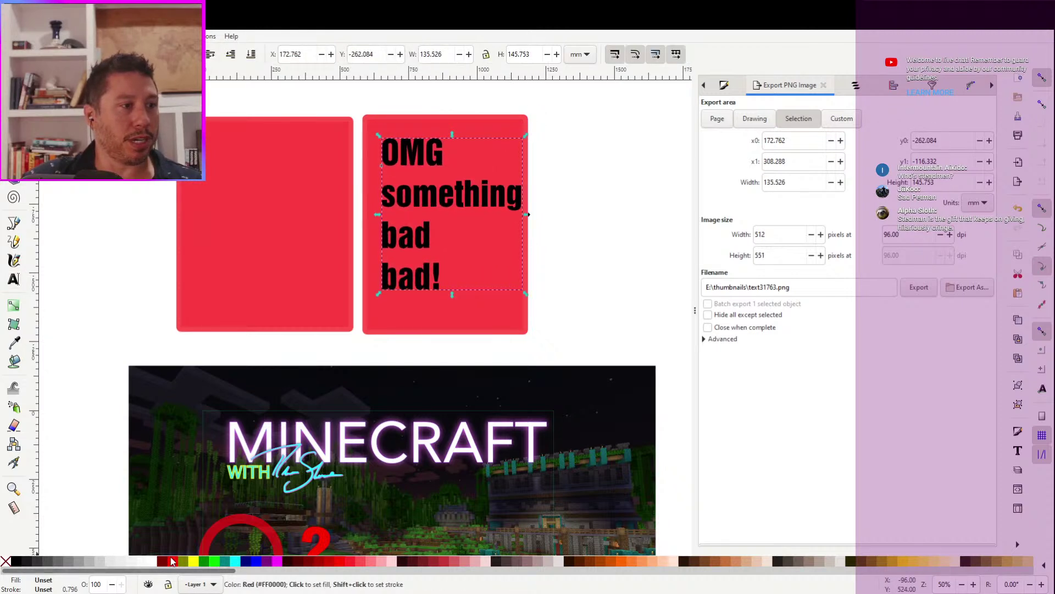
Fill the OMG text with red and the rectangle behind it with black
{"action": "left_click", "coordinate": [172, 562]}
{"action": "left_click", "coordinate": [404, 324]}
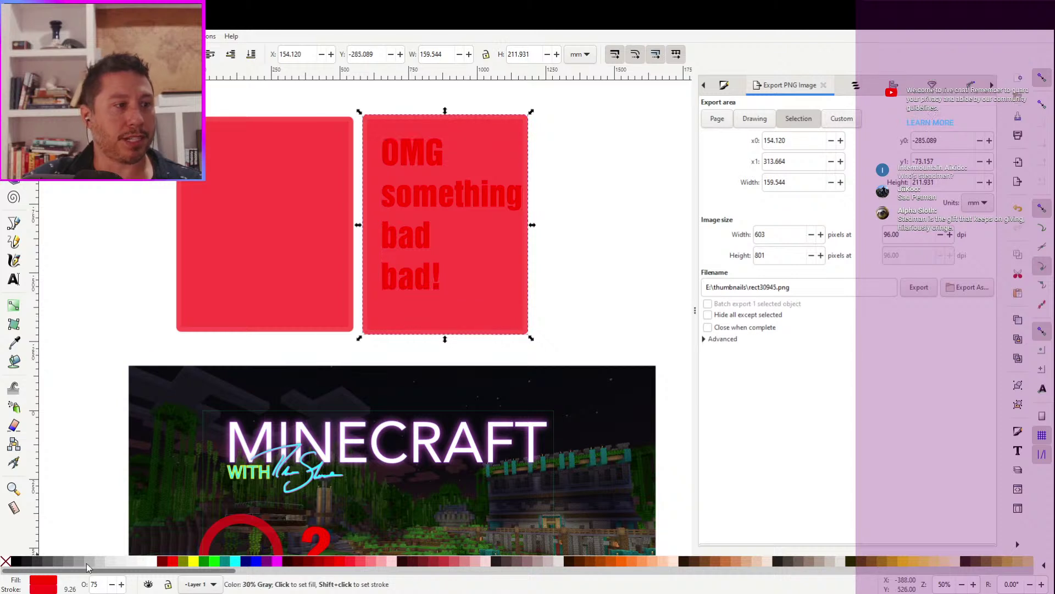
{"action": "left_click", "coordinate": [15, 561]}
Give the OMG text a flat green 16ff36ff stroke, then resize it to 142.672 × 153.375 mm at X 163.368, Y -259.837 mm
{"action": "left_click", "coordinate": [438, 188]}
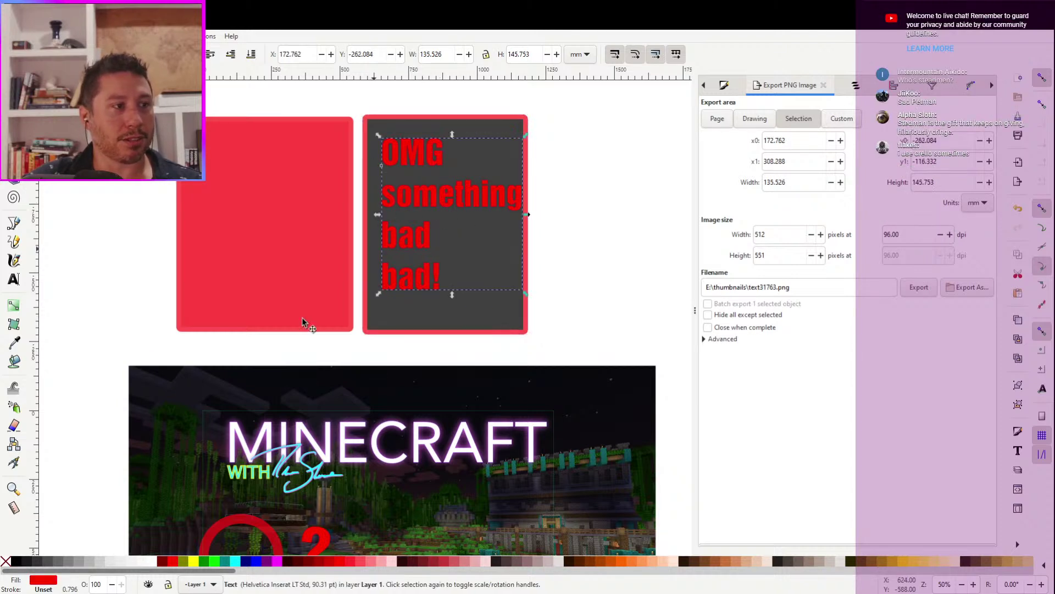
{"action": "left_click", "coordinate": [722, 86]}
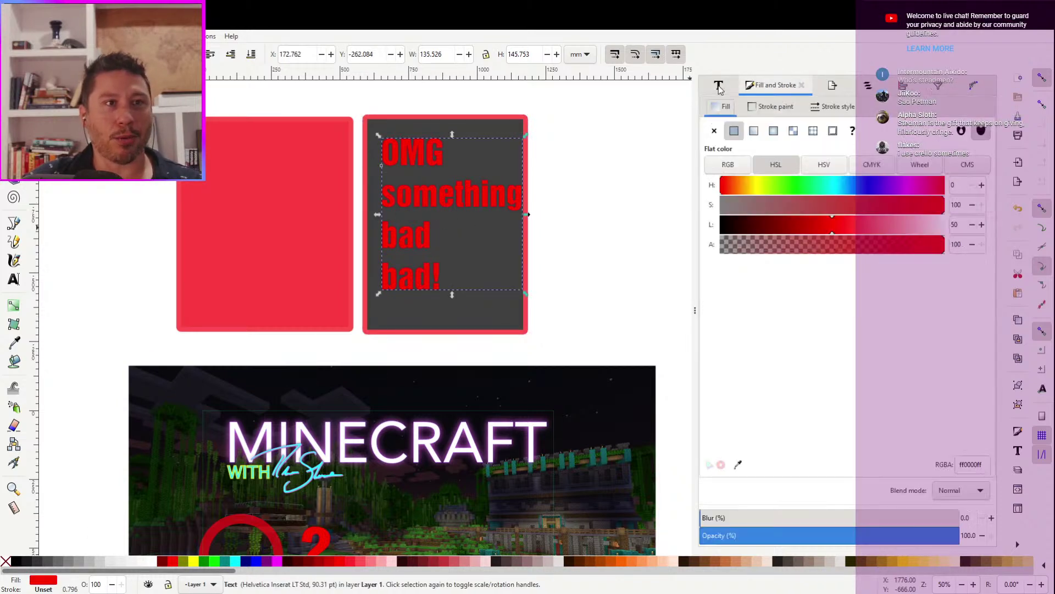
{"action": "left_click", "coordinate": [772, 106]}
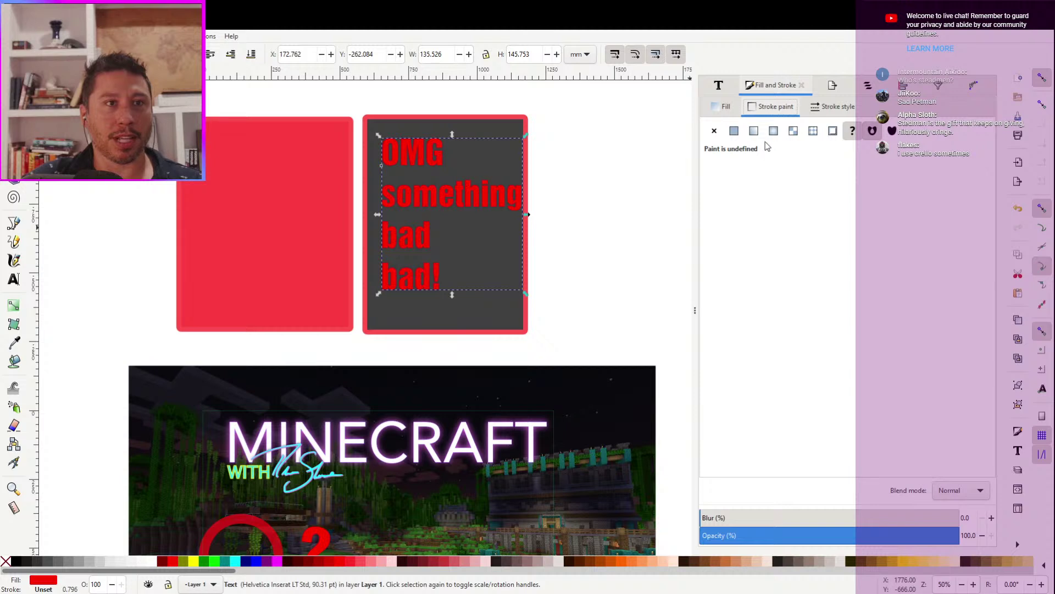
{"action": "left_click", "coordinate": [734, 132]}
{"action": "left_click", "coordinate": [802, 189]}
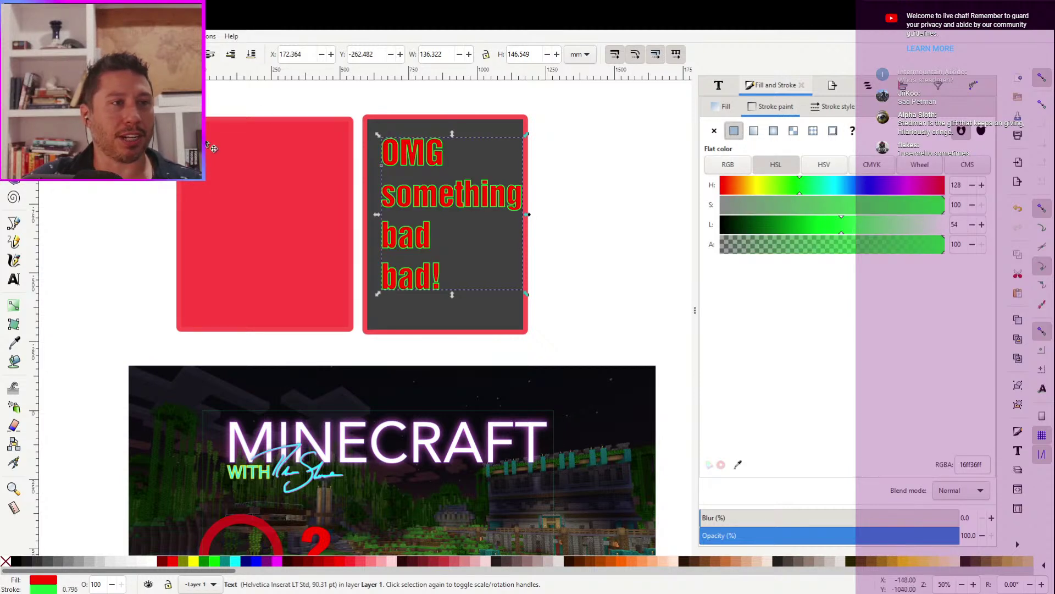
{"action": "left_click_drag", "start_coordinate": [416, 203], "coordinate": [406, 206]}
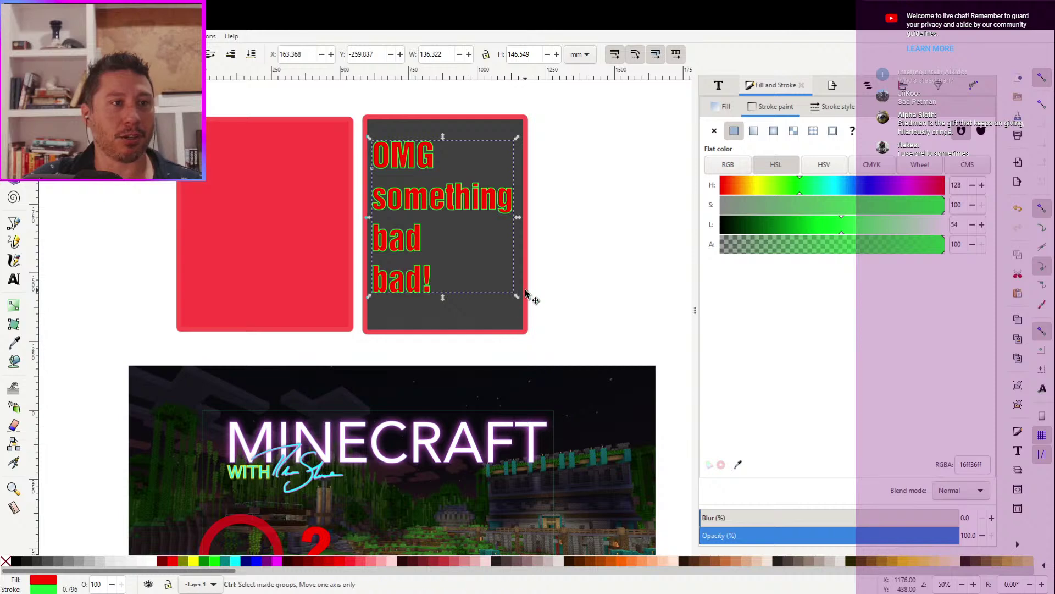
{"action": "left_click_drag", "start_coordinate": [524, 305], "coordinate": [529, 312]}
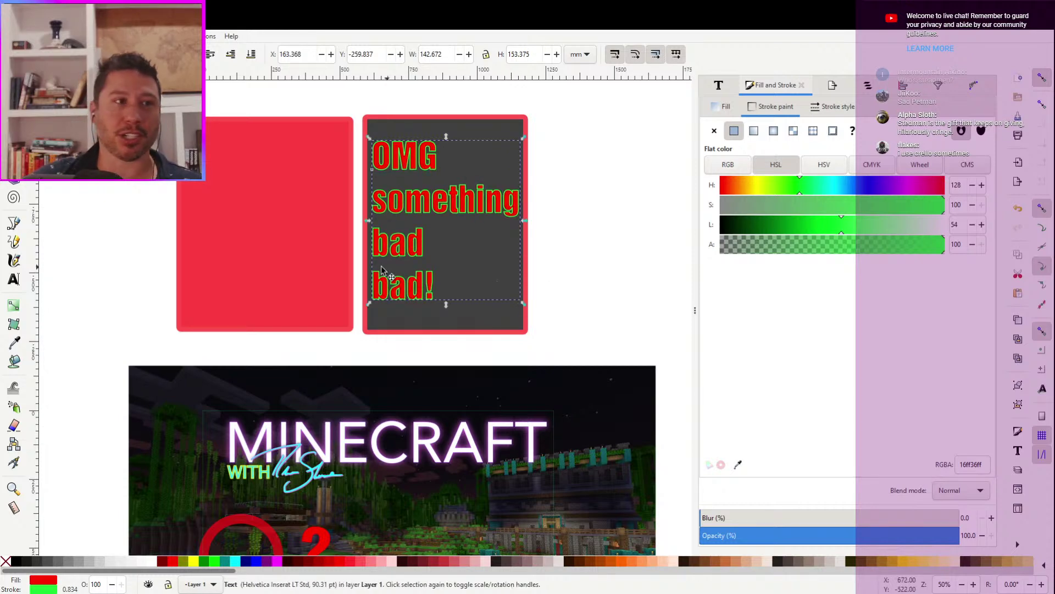
Bring the man cutout with its LIVE banner from beside the black Minecraft draft onto the left-hand red rectangle
{"action": "scroll", "coordinate": [383, 269], "scroll_direction": "down", "scroll_amount": 2}
{"action": "scroll", "coordinate": [383, 269], "scroll_direction": "left", "scroll_amount": 2}
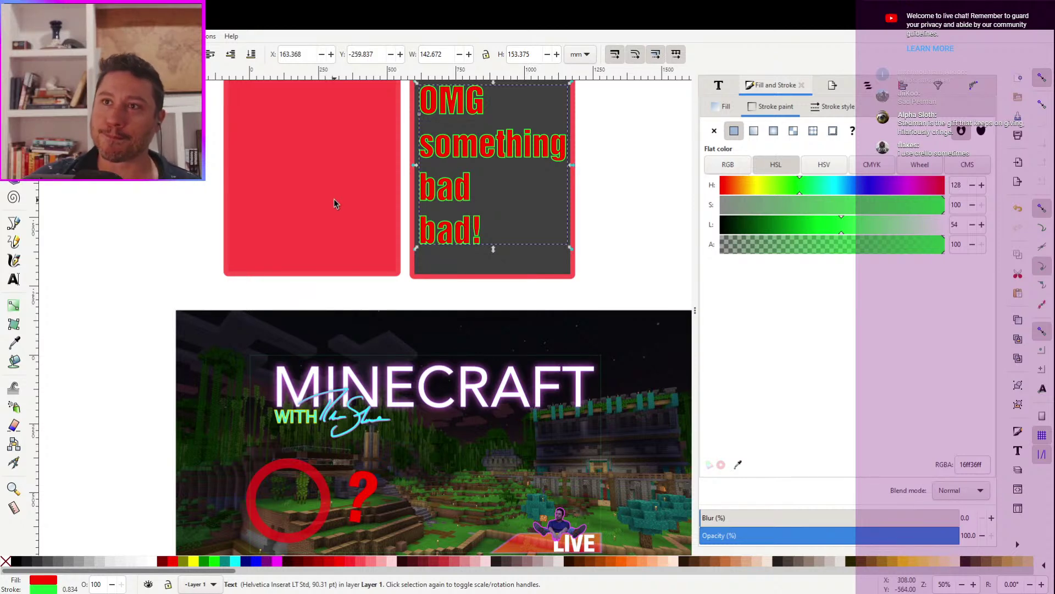
{"action": "key", "text": "minus"}
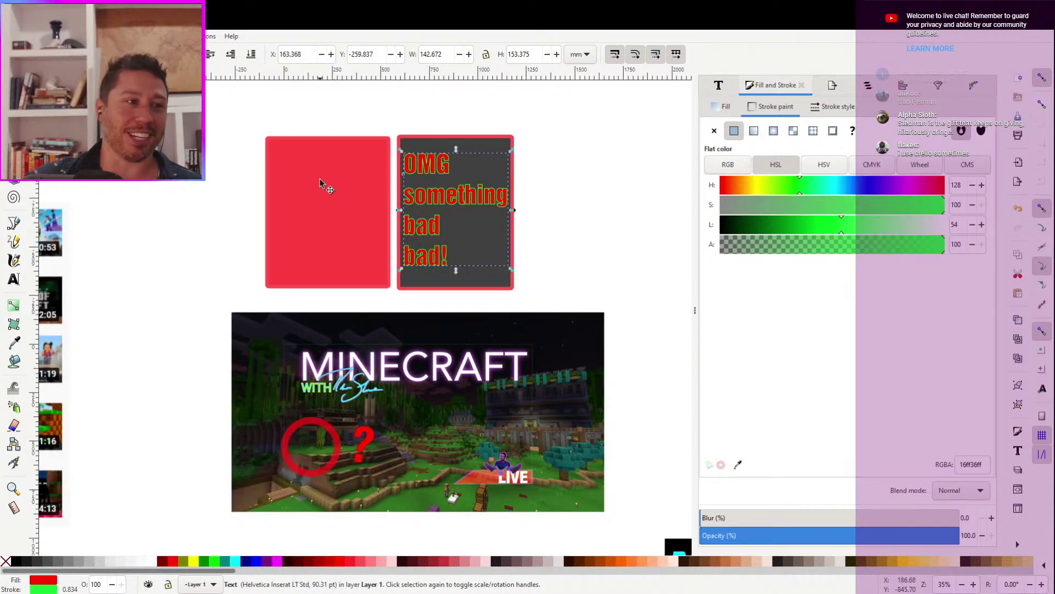
{"action": "scroll", "coordinate": [236, 264], "scroll_direction": "up", "scroll_amount": 1}
{"action": "scroll", "coordinate": [236, 264], "scroll_direction": "left", "scroll_amount": 2}
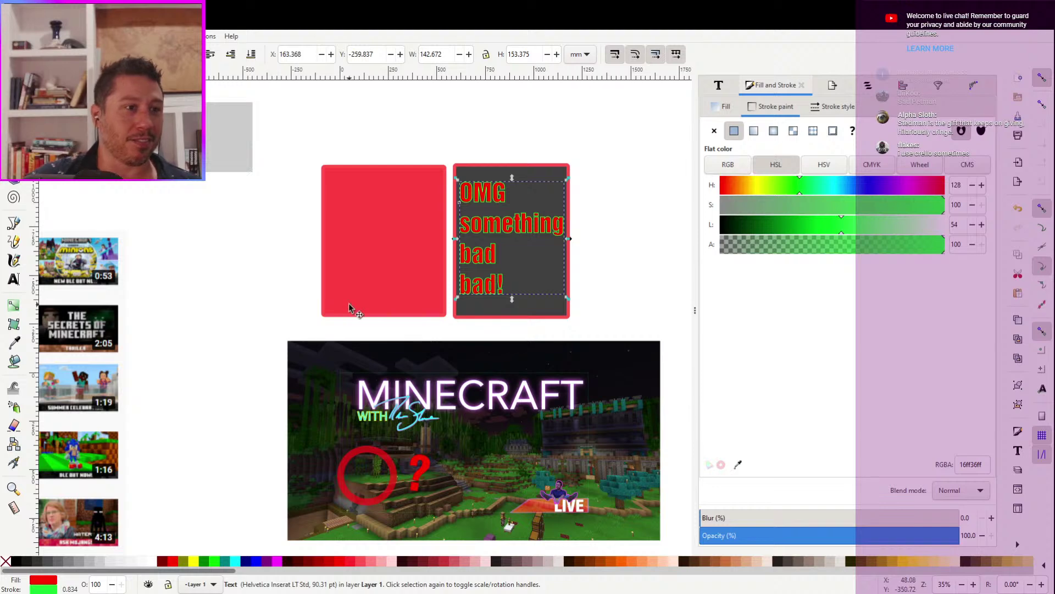
{"action": "scroll", "coordinate": [348, 302], "scroll_direction": "down", "scroll_amount": 2}
{"action": "scroll", "coordinate": [349, 303], "scroll_direction": "right", "scroll_amount": 2}
{"action": "scroll", "coordinate": [336, 255], "scroll_direction": "down", "scroll_amount": 8}
{"action": "scroll", "coordinate": [336, 256], "scroll_direction": "right", "scroll_amount": 12}
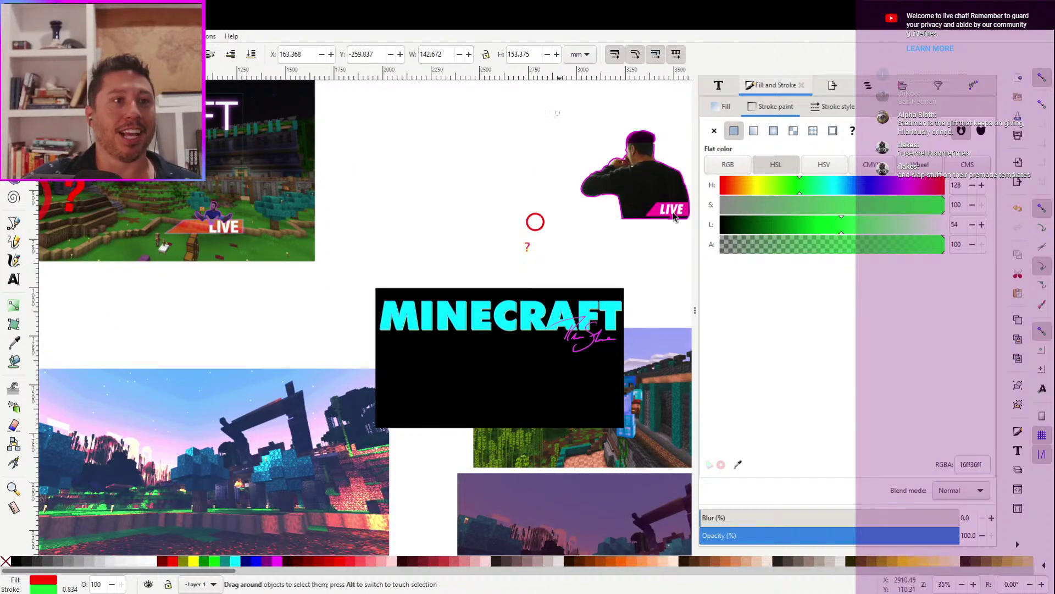
{"action": "scroll", "coordinate": [555, 110], "scroll_direction": "up", "scroll_amount": 1}
{"action": "scroll", "coordinate": [555, 110], "scroll_direction": "right", "scroll_amount": 2}
{"action": "left_click_drag", "start_coordinate": [701, 261], "coordinate": [699, 258]}
{"action": "scroll", "coordinate": [502, 165], "scroll_direction": "up", "scroll_amount": 5}
{"action": "scroll", "coordinate": [502, 165], "scroll_direction": "left", "scroll_amount": 2}
{"action": "left_click_drag", "start_coordinate": [651, 324], "coordinate": [262, 136]}
{"action": "scroll", "coordinate": [414, 179], "scroll_direction": "up", "scroll_amount": 3}
{"action": "scroll", "coordinate": [415, 179], "scroll_direction": "left", "scroll_amount": 10}
{"action": "left_click_drag", "start_coordinate": [566, 239], "coordinate": [345, 247]}
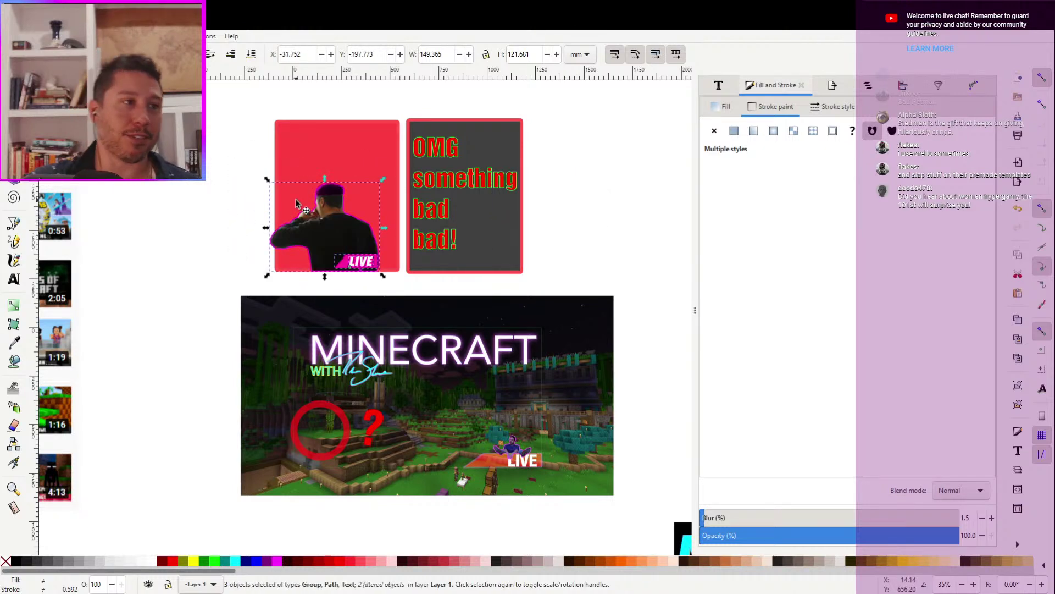
Enlarge the man cutout with its LIVE banner to 269.704 × 219.716 mm and place it at X -106.089, Y -288.771 mm over the red rectangle
{"action": "left_click_drag", "start_coordinate": [297, 204], "coordinate": [365, 171]}
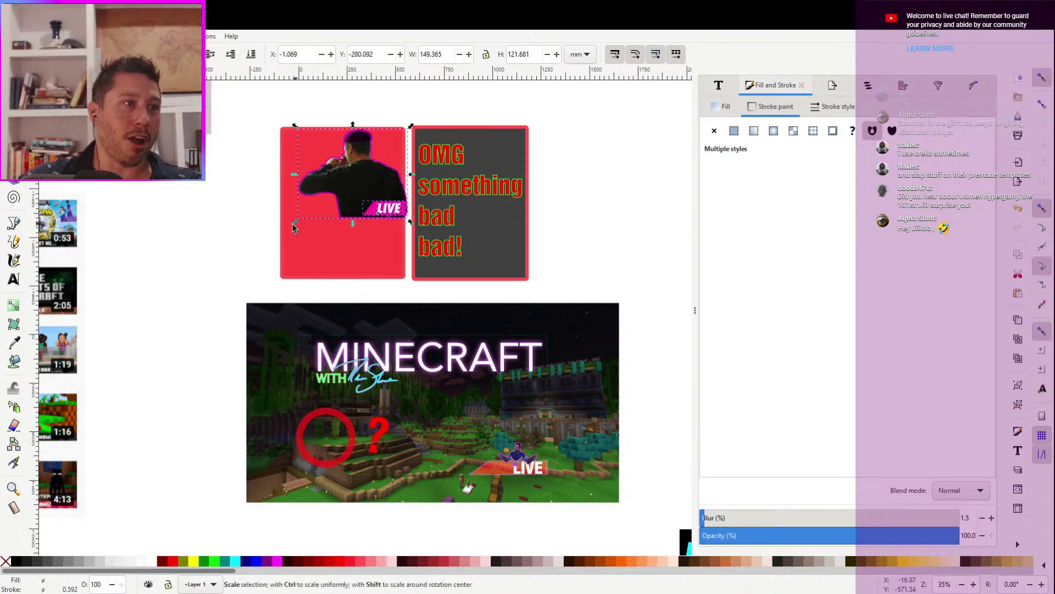
{"action": "left_click_drag", "start_coordinate": [154, 299], "coordinate": [220, 284]}
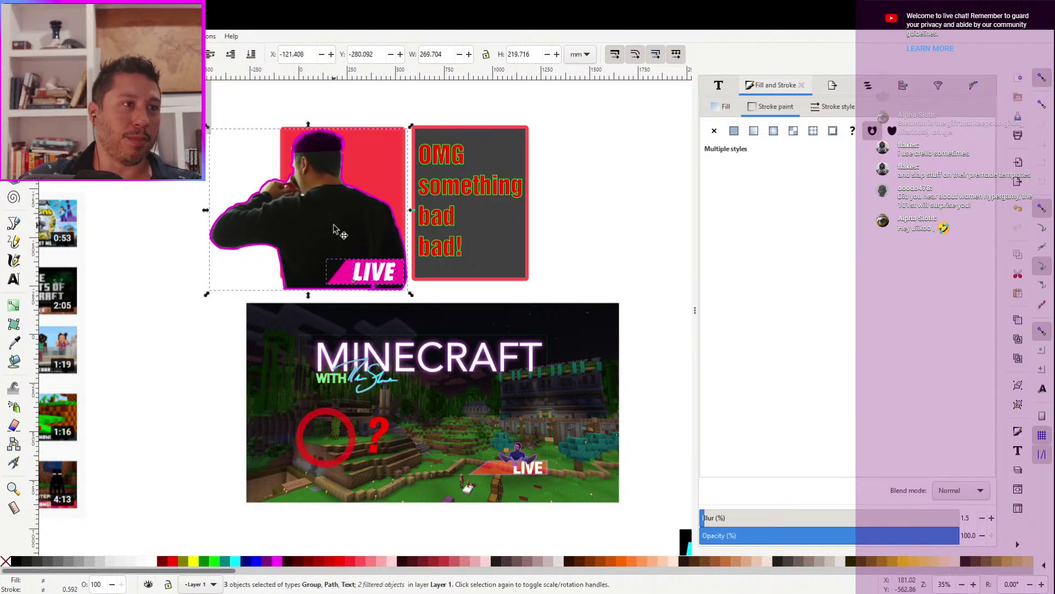
{"action": "left_click", "coordinate": [597, 187]}
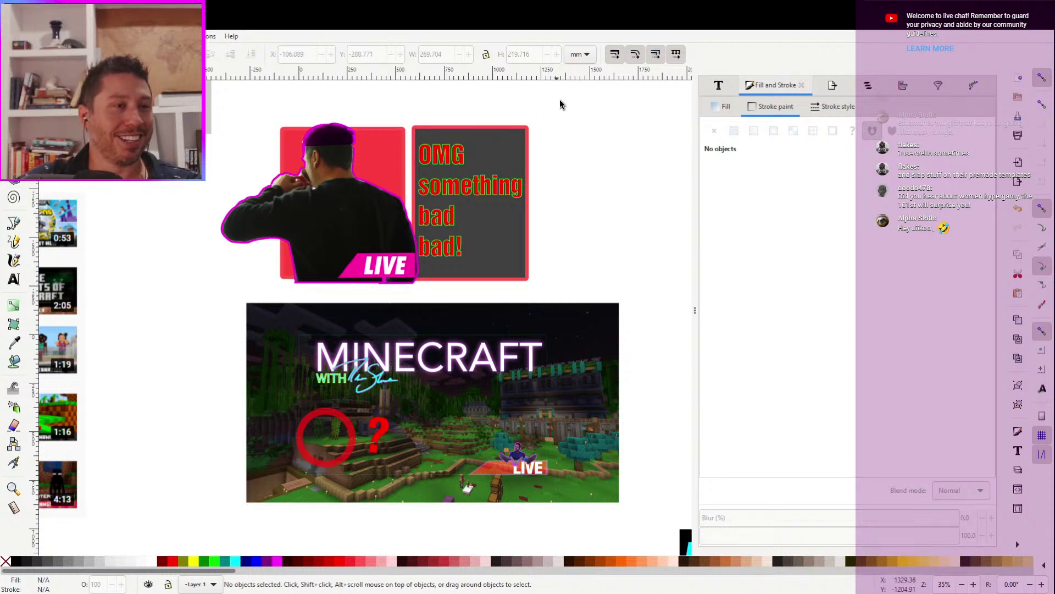
Draw a freehand green calligraphic loop and zigzag across the man cutout and the OMG text, then undo that stroke
{"action": "left_click_drag", "start_coordinate": [561, 100], "coordinate": [185, 281]}
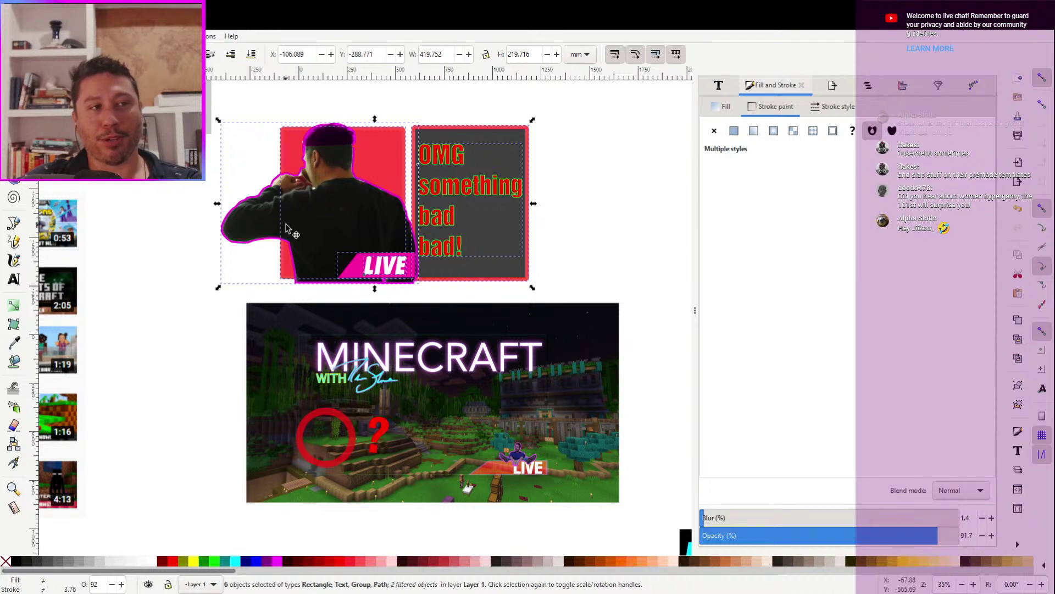
{"action": "scroll", "coordinate": [318, 226], "scroll_direction": "up", "scroll_amount": 2}
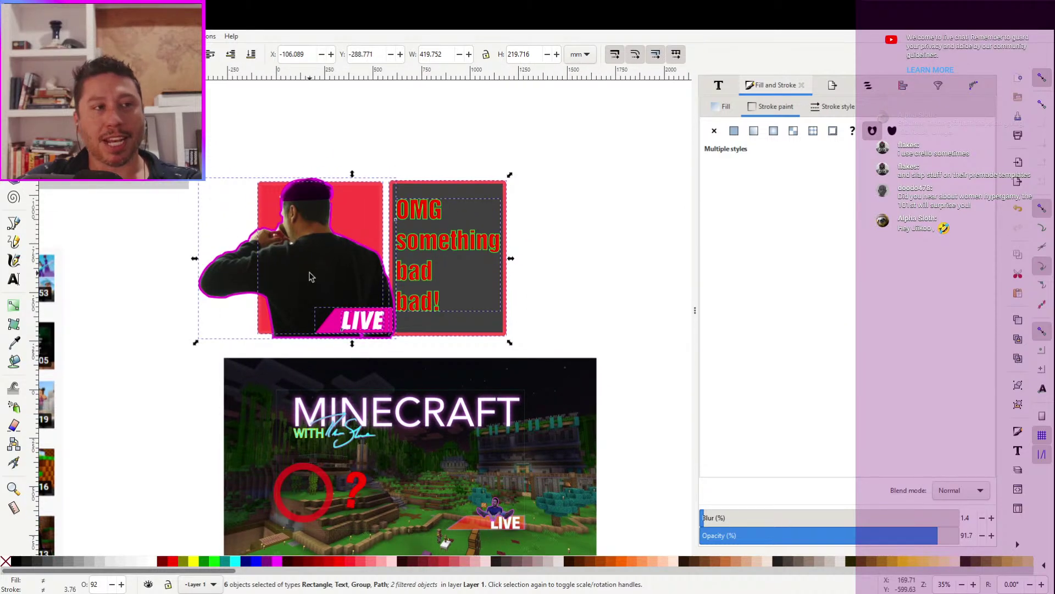
{"action": "left_click", "coordinate": [571, 218]}
{"action": "left_click", "coordinate": [14, 260]}
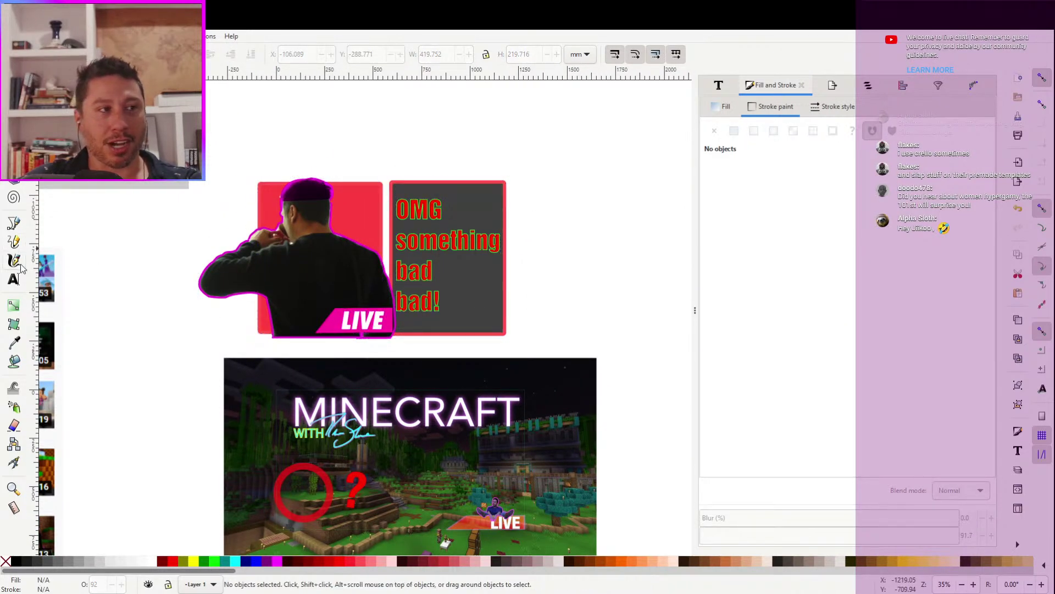
{"action": "mouse_move", "coordinate": [291, 242]}
{"action": "left_mouse_down"}
{"action": "mouse_move", "coordinate": [479, 224]}
{"action": "mouse_move", "coordinate": [453, 314]}
{"action": "mouse_move", "coordinate": [476, 314]}
{"action": "left_mouse_up"}
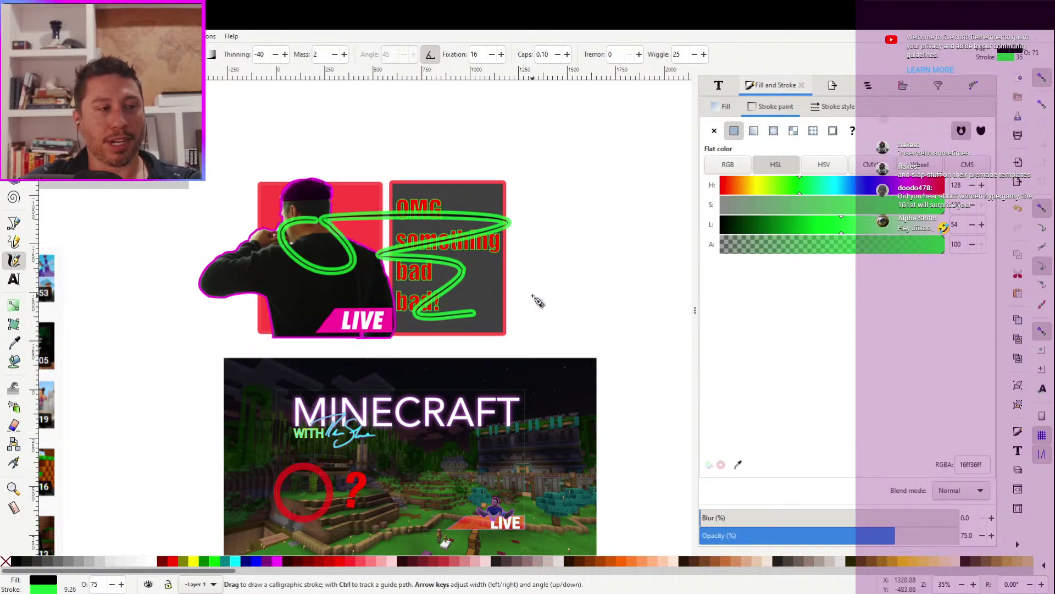
{"action": "key", "text": "s"}
{"action": "key", "text": "Escape"}
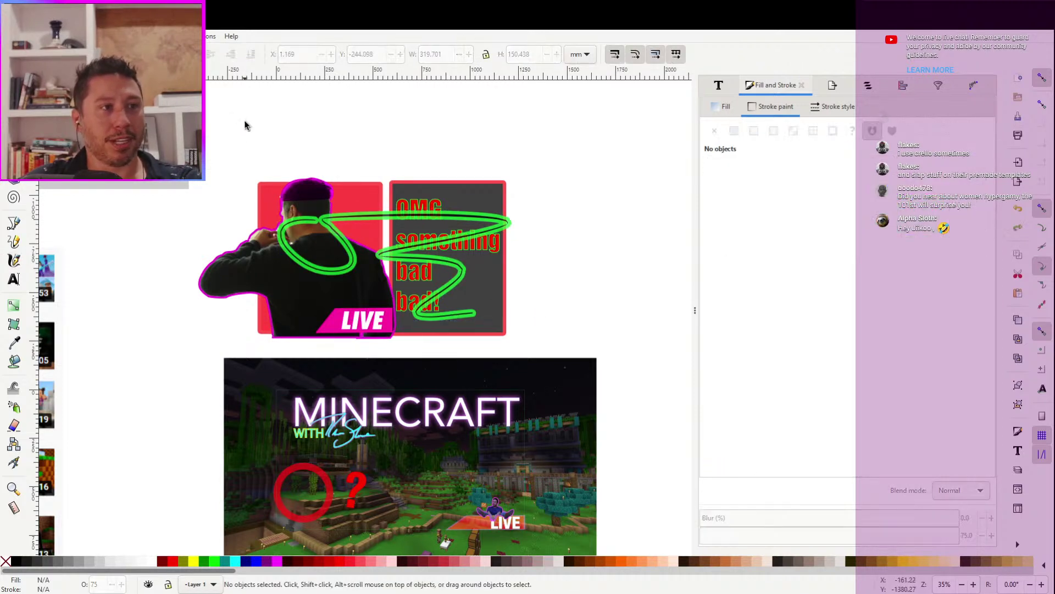
{"action": "key", "text": "ctrl+z"}
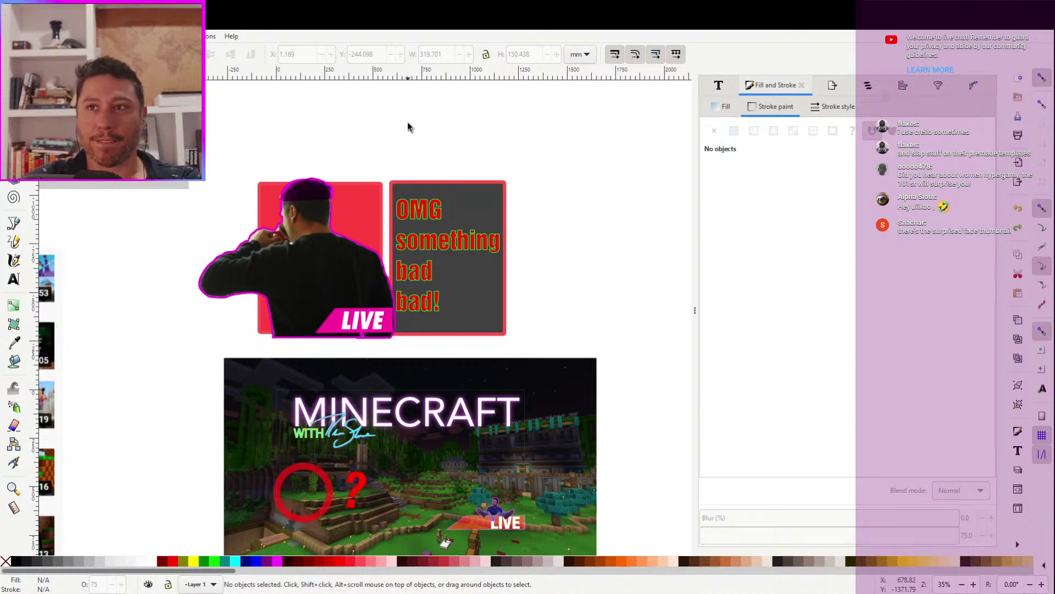
Draw a freehand open-mouthed surprised face about 276 × 396 mm in green calligraphic strokes beside the OMG panel
{"action": "scroll", "coordinate": [388, 118], "scroll_direction": "right", "scroll_amount": 10}
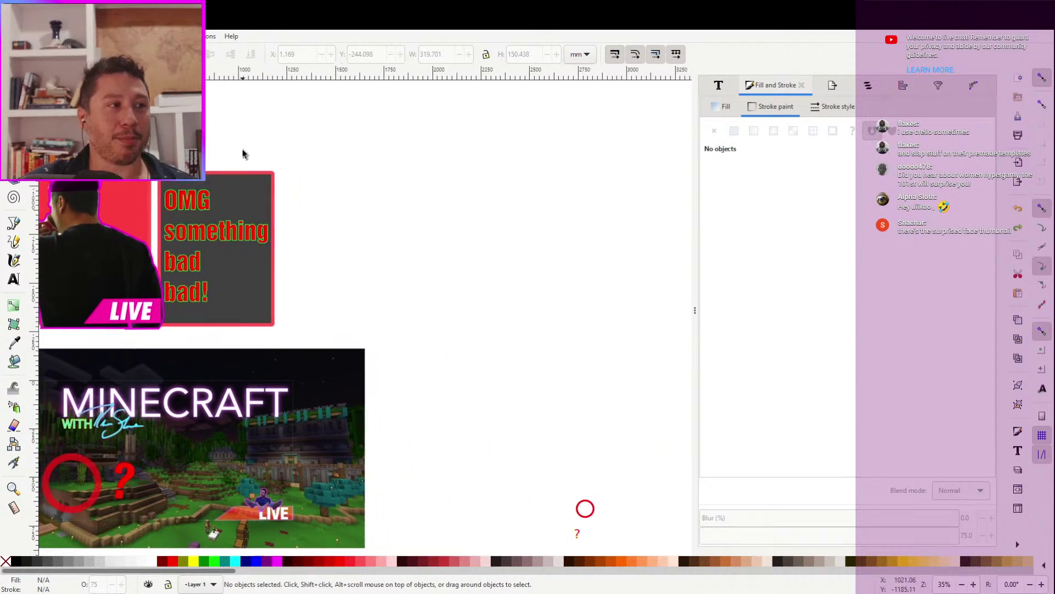
{"action": "left_click", "coordinate": [14, 260]}
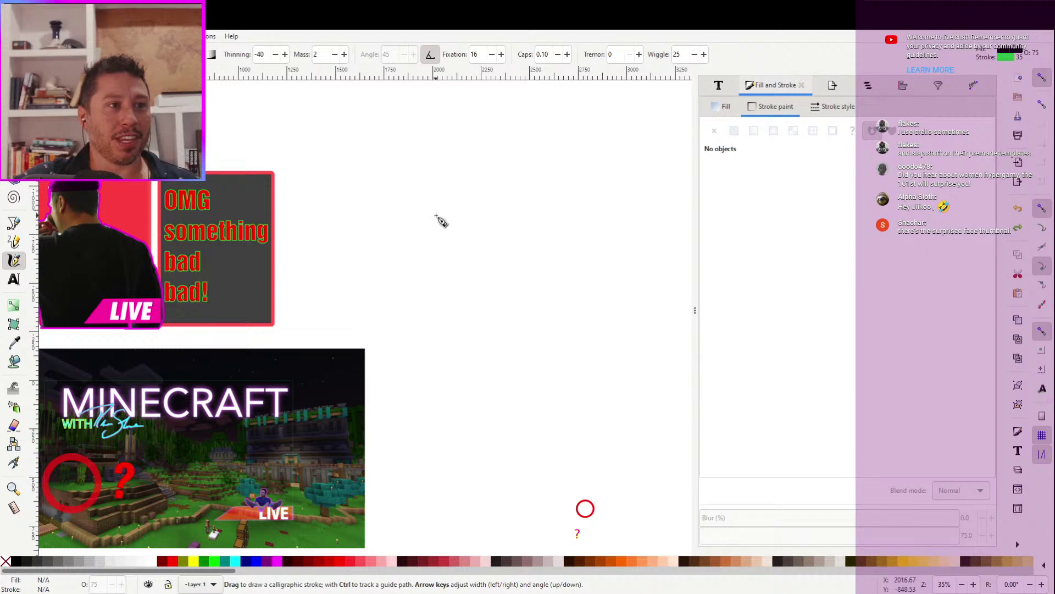
{"action": "mouse_move", "coordinate": [444, 215]}
{"action": "left_mouse_down"}
{"action": "mouse_move", "coordinate": [371, 225]}
{"action": "mouse_move", "coordinate": [363, 260]}
{"action": "mouse_move", "coordinate": [438, 306]}
{"action": "mouse_move", "coordinate": [459, 303]}
{"action": "mouse_move", "coordinate": [447, 281]}
{"action": "mouse_move", "coordinate": [449, 220]}
{"action": "mouse_move", "coordinate": [431, 240]}
{"action": "mouse_move", "coordinate": [347, 237]}
{"action": "left_mouse_up"}
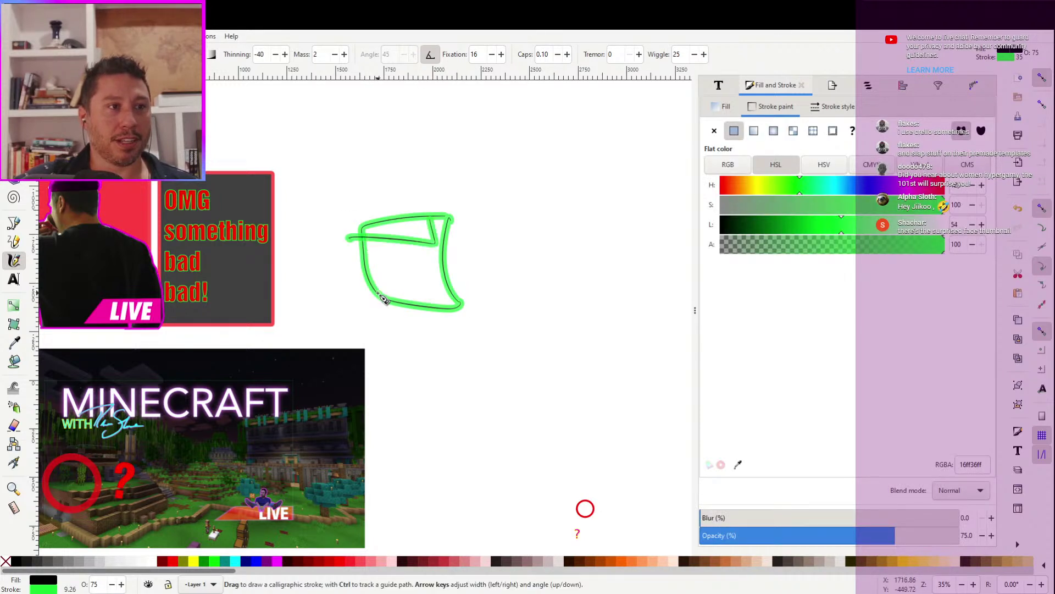
{"action": "mouse_move", "coordinate": [378, 291]}
{"action": "left_mouse_down"}
{"action": "mouse_move", "coordinate": [398, 278]}
{"action": "mouse_move", "coordinate": [443, 304]}
{"action": "left_mouse_up"}
{"action": "scroll", "coordinate": [443, 304], "scroll_direction": "up", "scroll_amount": 3}
{"action": "scroll", "coordinate": [443, 304], "scroll_direction": "right", "scroll_amount": 1}
{"action": "mouse_move", "coordinate": [410, 219]}
{"action": "left_mouse_down"}
{"action": "mouse_move", "coordinate": [447, 243]}
{"action": "mouse_move", "coordinate": [413, 221]}
{"action": "mouse_move", "coordinate": [343, 221]}
{"action": "mouse_move", "coordinate": [367, 216]}
{"action": "mouse_move", "coordinate": [397, 254]}
{"action": "mouse_move", "coordinate": [381, 260]}
{"action": "left_mouse_up"}
{"action": "mouse_move", "coordinate": [464, 230]}
{"action": "left_mouse_down"}
{"action": "mouse_move", "coordinate": [450, 275]}
{"action": "mouse_move", "coordinate": [450, 403]}
{"action": "mouse_move", "coordinate": [286, 310]}
{"action": "mouse_move", "coordinate": [406, 137]}
{"action": "mouse_move", "coordinate": [455, 229]}
{"action": "mouse_move", "coordinate": [466, 229]}
{"action": "left_mouse_up"}
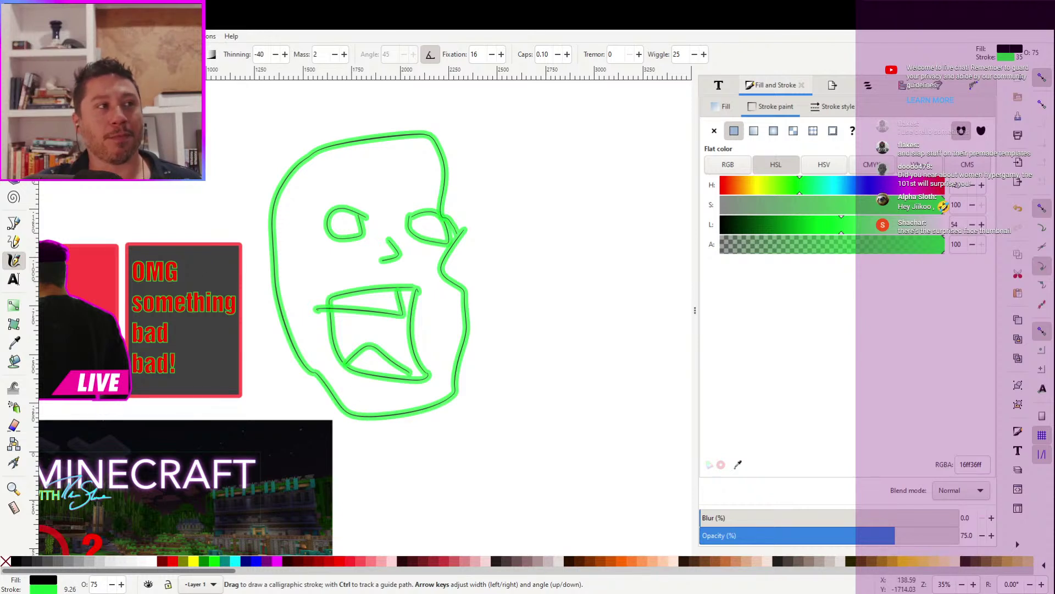
Shift the surprised face's outline to X 359.389, Y -440.926 mm and select all the strokes of the face
{"action": "key", "text": "s"}
{"action": "scroll", "coordinate": [275, 165], "scroll_direction": "up", "scroll_amount": 2}
{"action": "scroll", "coordinate": [385, 211], "scroll_direction": "left", "scroll_amount": 2}
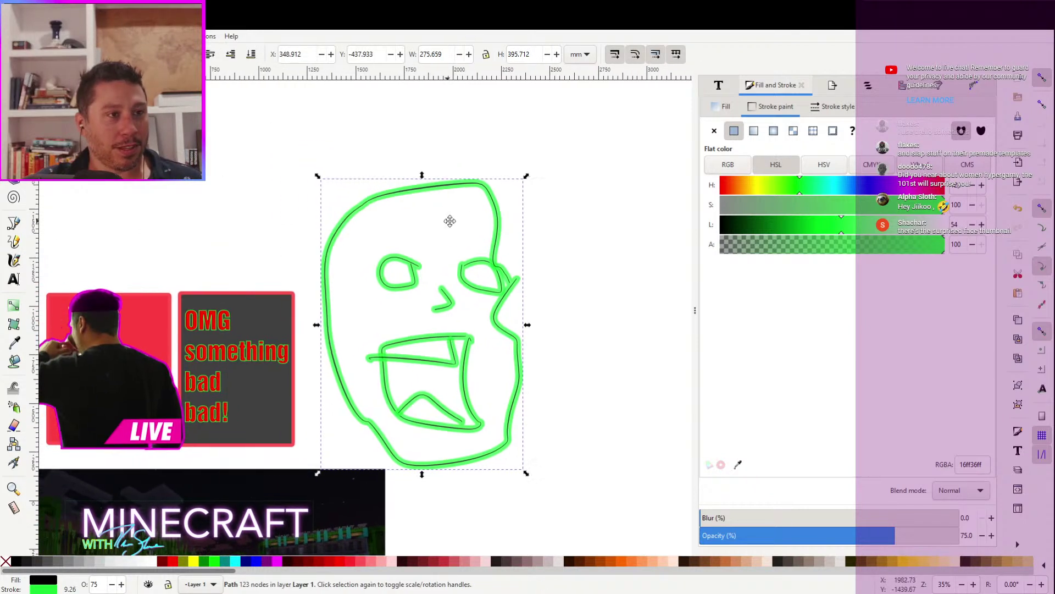
{"action": "left_click_drag", "start_coordinate": [502, 224], "coordinate": [514, 220]}
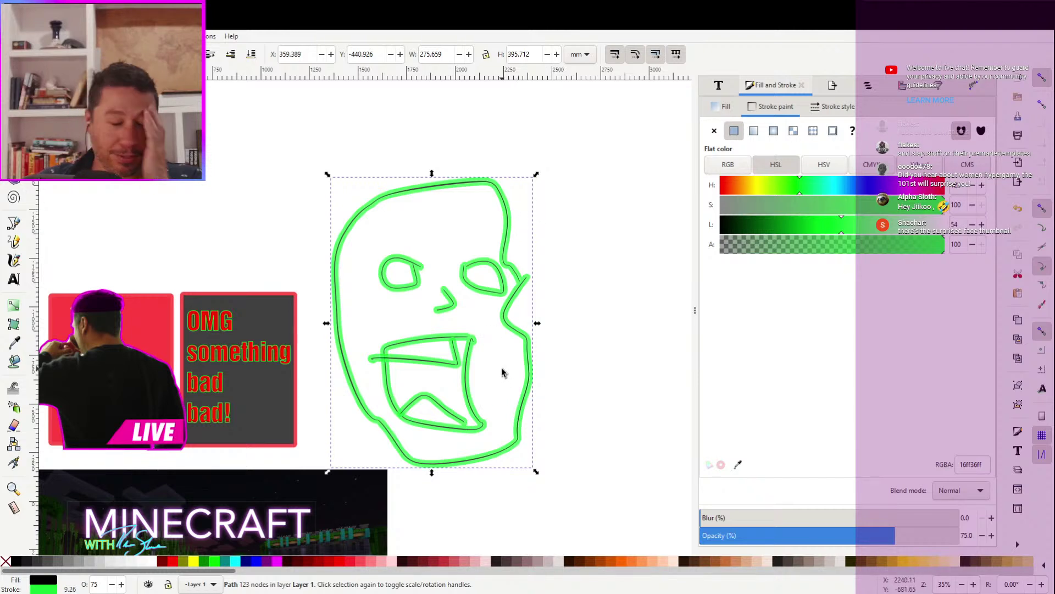
{"action": "left_click_drag", "start_coordinate": [572, 327], "coordinate": [551, 312]}
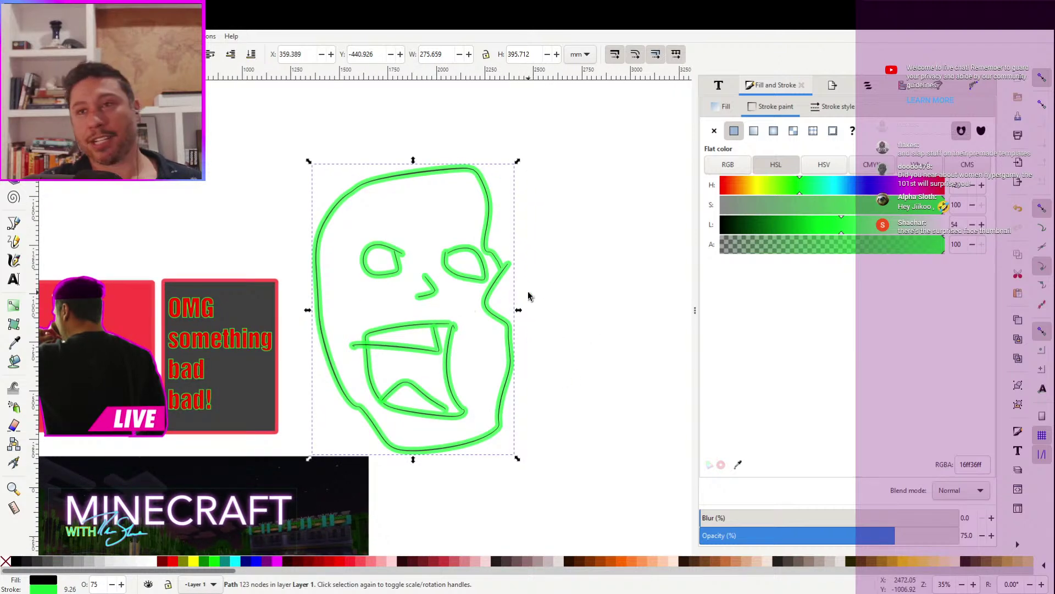
{"action": "left_click_drag", "start_coordinate": [575, 309], "coordinate": [547, 287]}
{"action": "left_click_drag", "start_coordinate": [449, 240], "coordinate": [426, 271]}
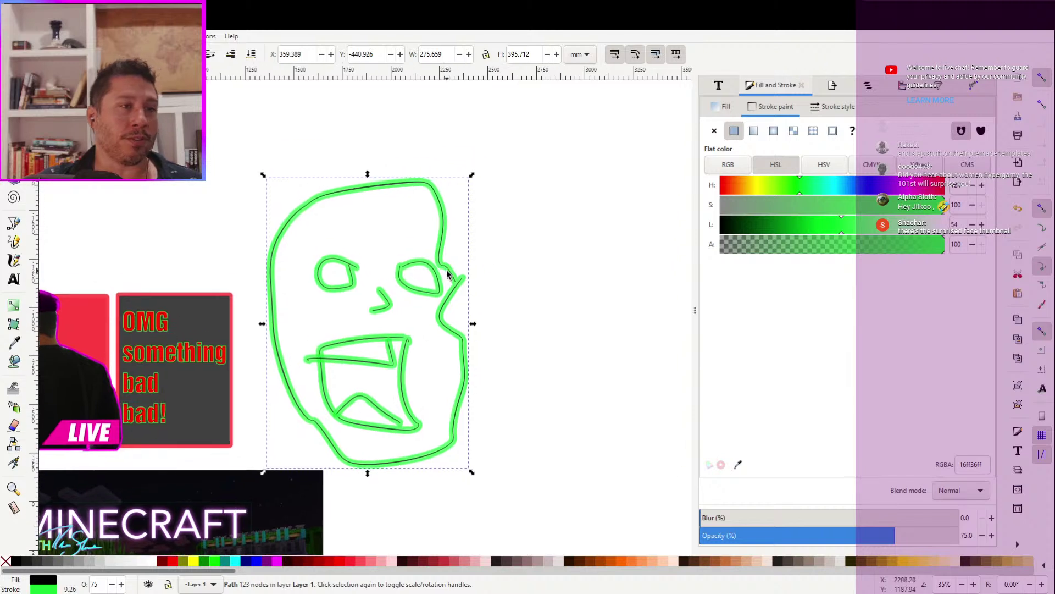
{"action": "left_click_drag", "start_coordinate": [531, 153], "coordinate": [231, 483]}
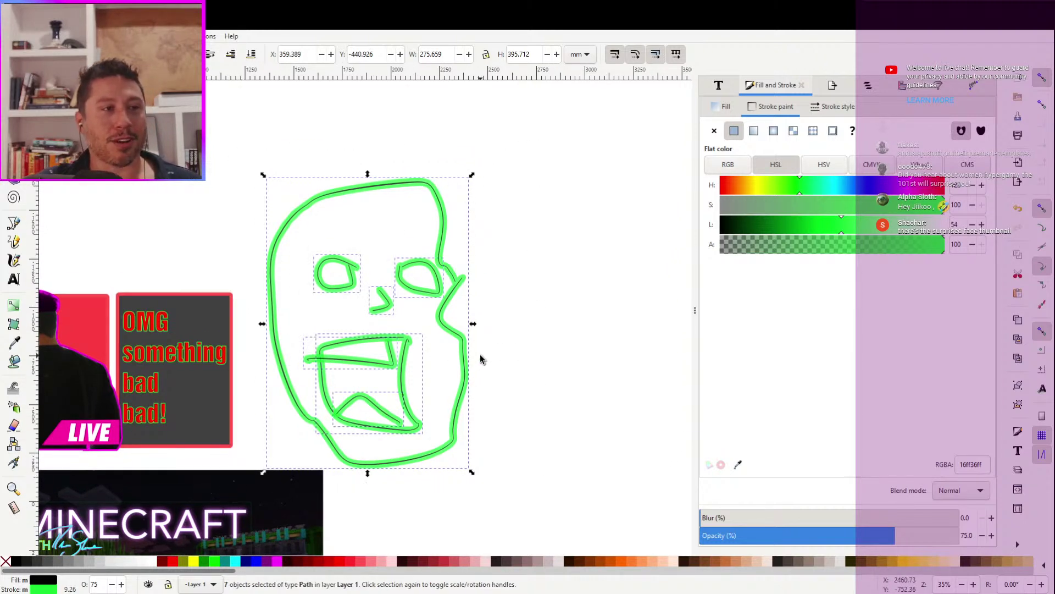
Draw a second, half-visible face with a closed mouth about 198 × 358 mm in green calligraphic strokes beside the surprised face
{"action": "scroll", "coordinate": [512, 335], "scroll_direction": "right", "scroll_amount": 10}
{"action": "scroll", "coordinate": [511, 334], "scroll_direction": "down", "scroll_amount": 1}
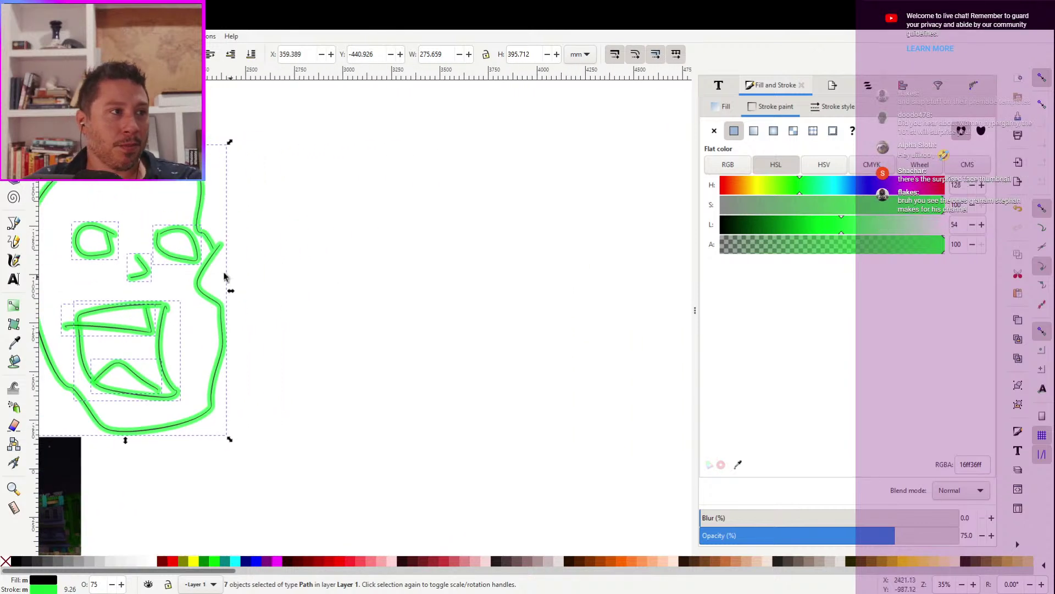
{"action": "left_click", "coordinate": [14, 261]}
{"action": "mouse_move", "coordinate": [333, 216]}
{"action": "left_mouse_down"}
{"action": "mouse_move", "coordinate": [382, 221]}
{"action": "mouse_move", "coordinate": [360, 242]}
{"action": "mouse_move", "coordinate": [332, 217]}
{"action": "left_mouse_up"}
{"action": "mouse_move", "coordinate": [332, 261]}
{"action": "left_mouse_down"}
{"action": "mouse_move", "coordinate": [345, 297]}
{"action": "mouse_move", "coordinate": [336, 317]}
{"action": "left_mouse_up"}
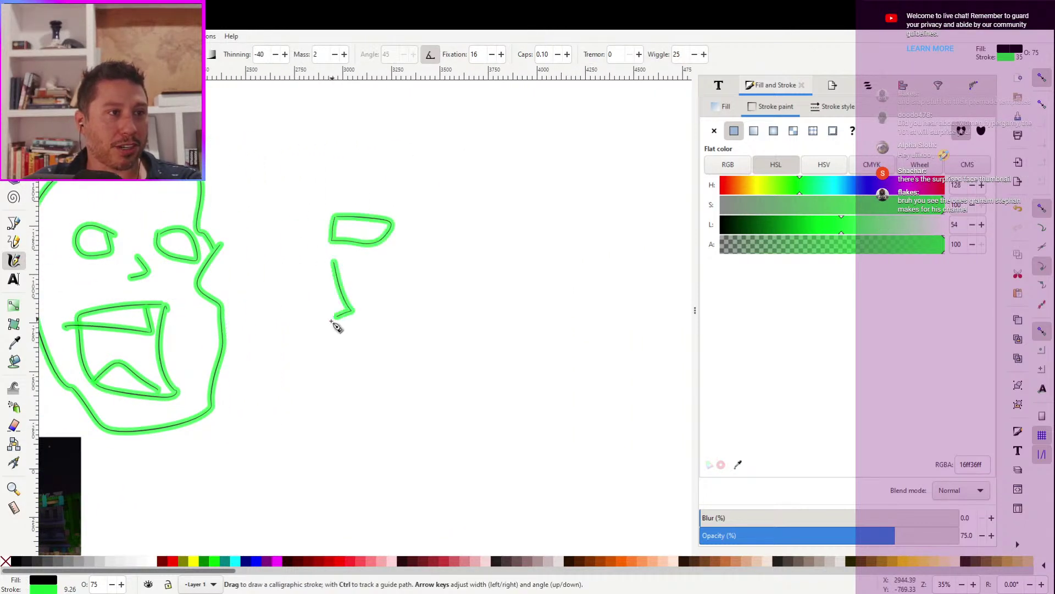
{"action": "mouse_move", "coordinate": [329, 357]}
{"action": "left_mouse_down"}
{"action": "mouse_move", "coordinate": [397, 365]}
{"action": "mouse_move", "coordinate": [394, 381]}
{"action": "left_mouse_up"}
{"action": "left_click_drag", "start_coordinate": [330, 378], "coordinate": [354, 376]}
{"action": "mouse_move", "coordinate": [431, 224]}
{"action": "left_mouse_down"}
{"action": "mouse_move", "coordinate": [450, 337]}
{"action": "mouse_move", "coordinate": [415, 400]}
{"action": "mouse_move", "coordinate": [346, 437]}
{"action": "mouse_move", "coordinate": [332, 427]}
{"action": "mouse_move", "coordinate": [337, 199]}
{"action": "mouse_move", "coordinate": [367, 186]}
{"action": "mouse_move", "coordinate": [446, 224]}
{"action": "left_mouse_up"}
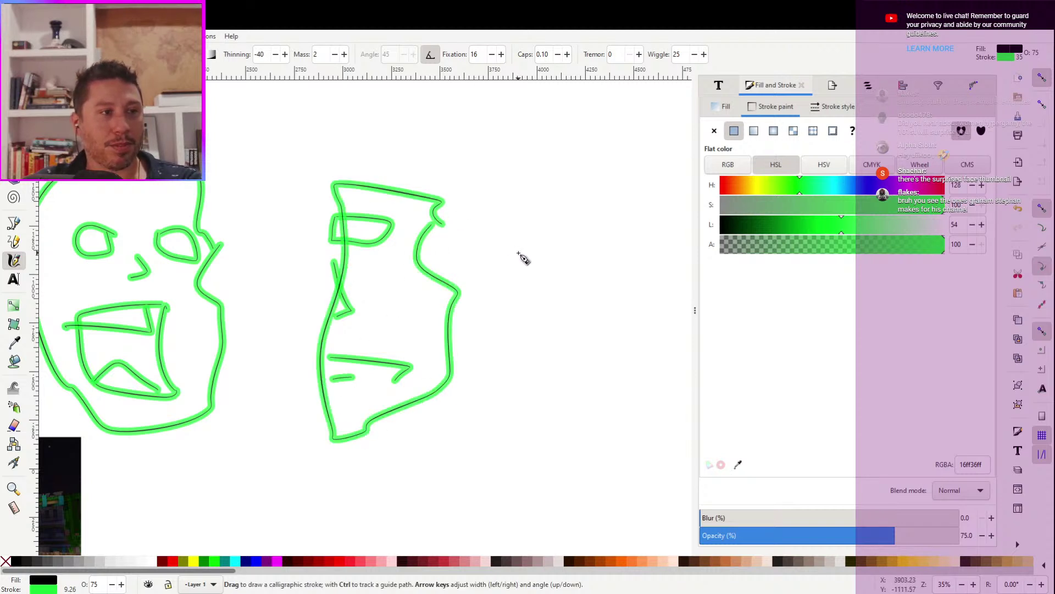
Delete all the strokes of both freehand green faces
{"action": "scroll", "coordinate": [521, 297], "scroll_direction": "up", "scroll_amount": 2}
{"action": "scroll", "coordinate": [521, 297], "scroll_direction": "left", "scroll_amount": 2}
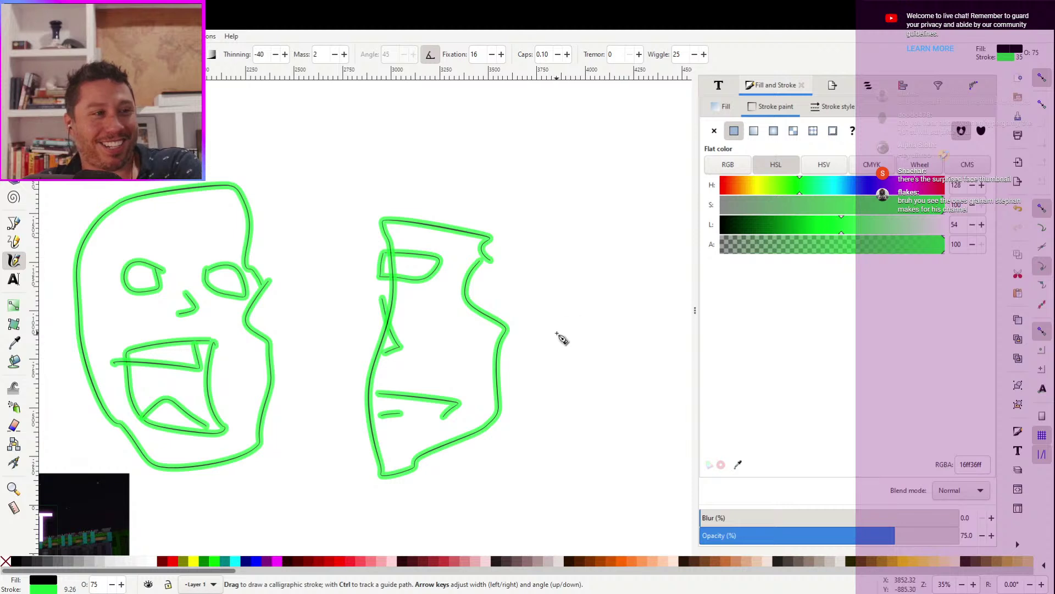
{"action": "scroll", "coordinate": [560, 337], "scroll_direction": "left", "scroll_amount": 2}
{"action": "scroll", "coordinate": [561, 337], "scroll_direction": "down", "scroll_amount": 1}
{"action": "key", "text": "s"}
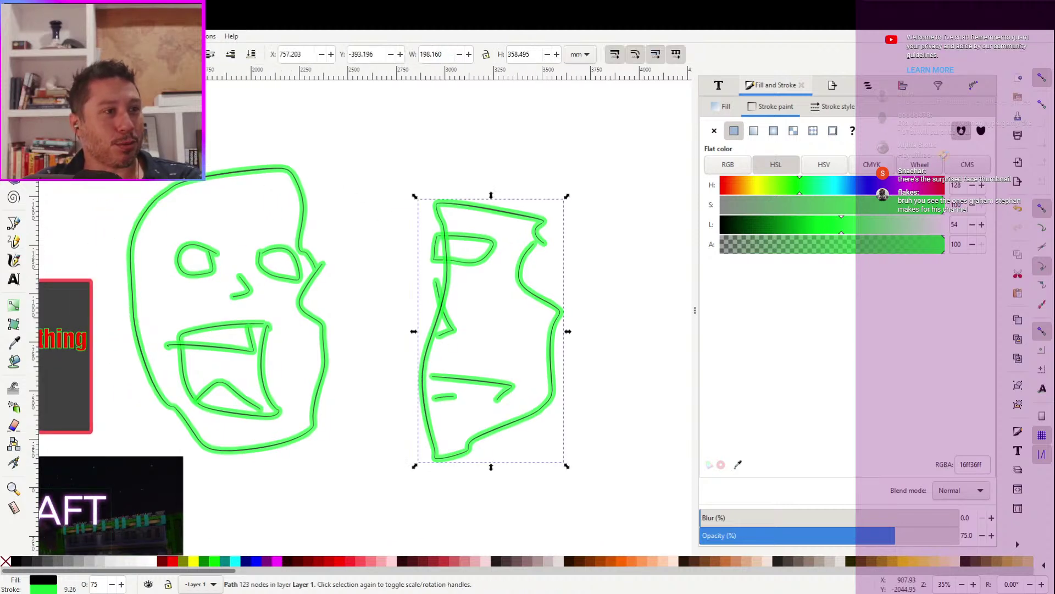
{"action": "key", "text": "ctrl+a"}
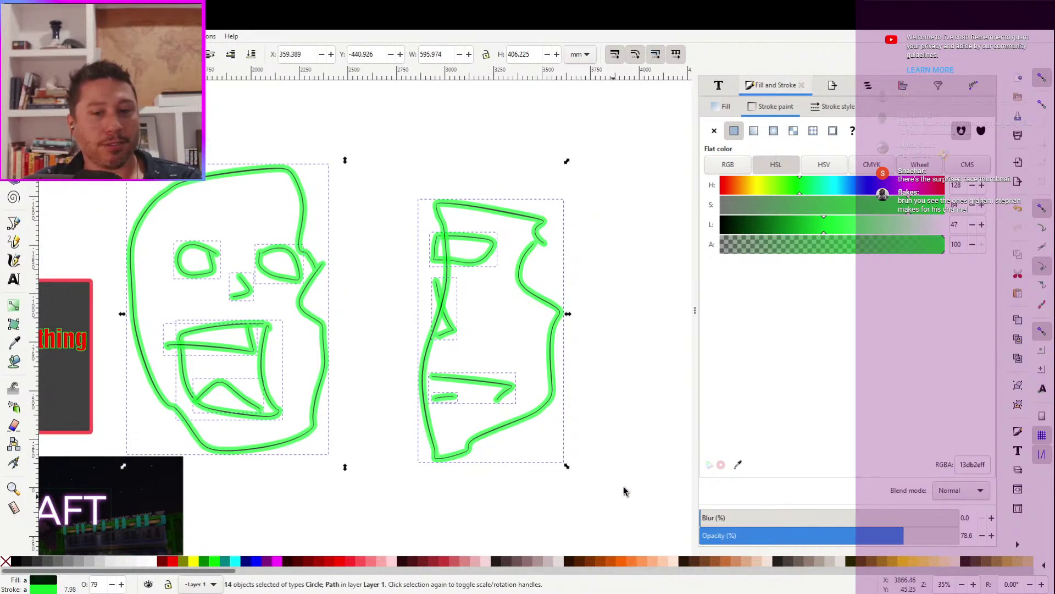
{"action": "key", "text": "Delete"}
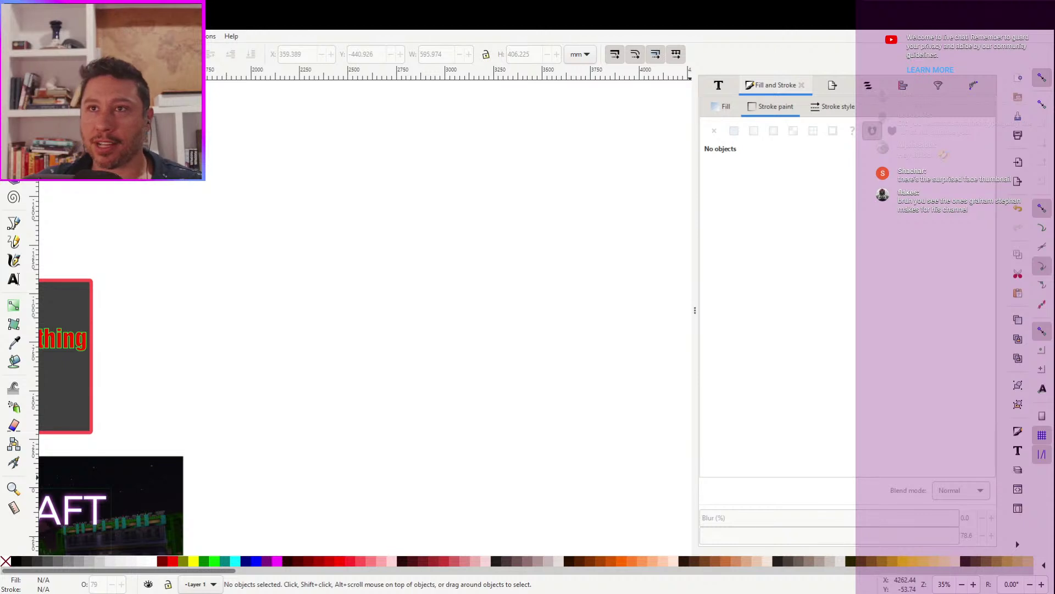
Restore the drawing window down from its maximised size
{"action": "key", "text": "super+Down"}
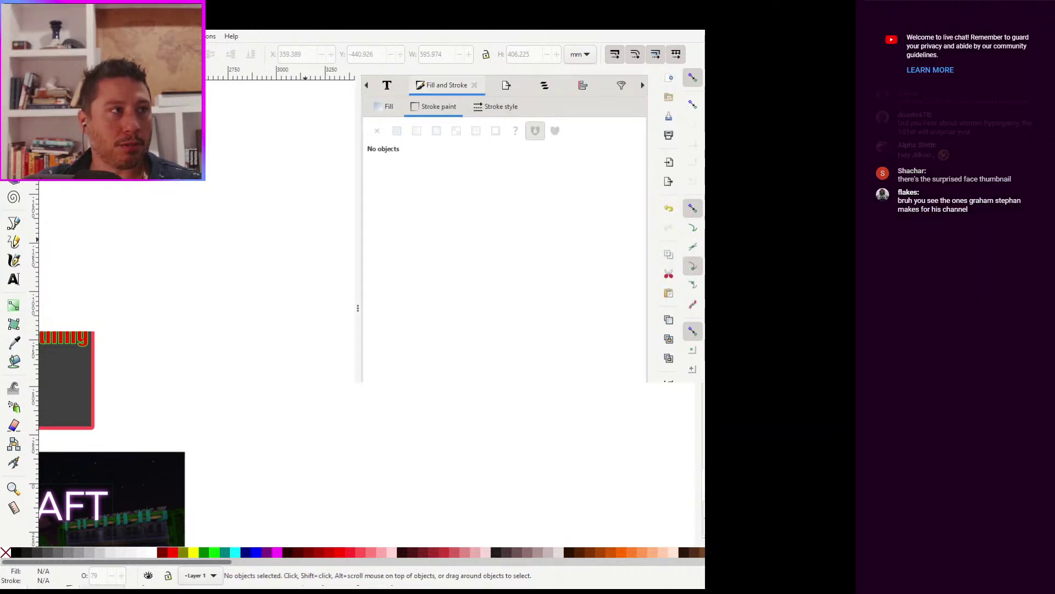